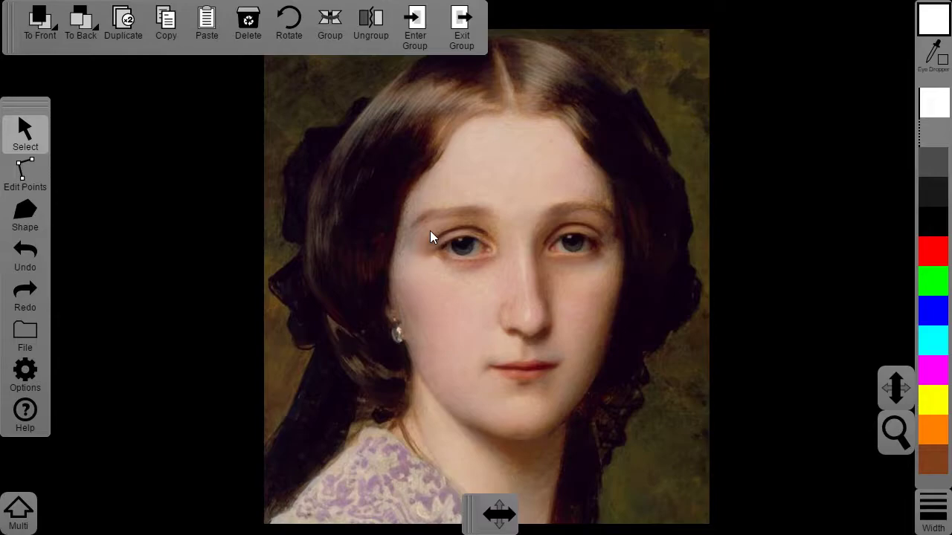
Move the portrait to the lower right of the canvas, duplicate it and place the copy to its left
scroll(434, 234, down, 6)
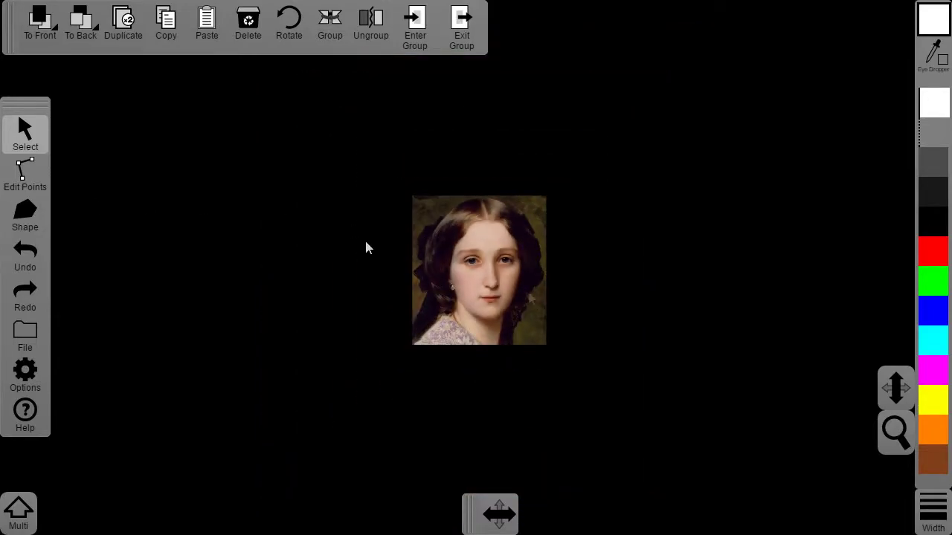
drag(459, 260, 667, 374)
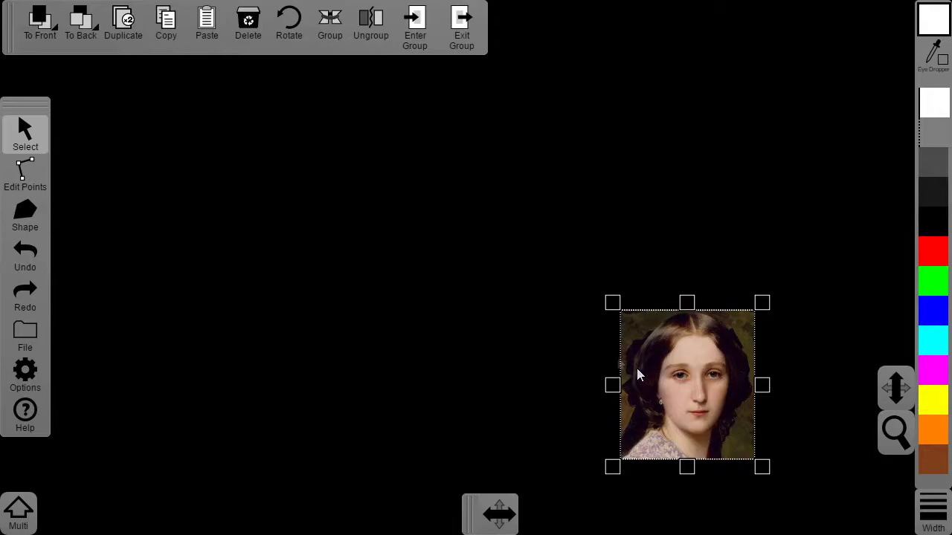
click(123, 22)
drag(691, 361, 461, 347)
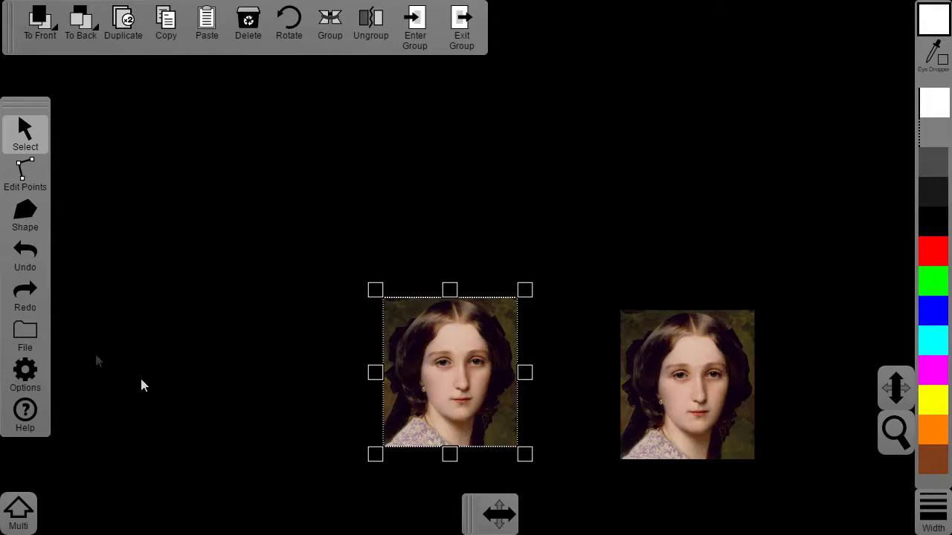
Open the Image Palette Reducer for the duplicated portrait and close the Super Tools window
click(37, 372)
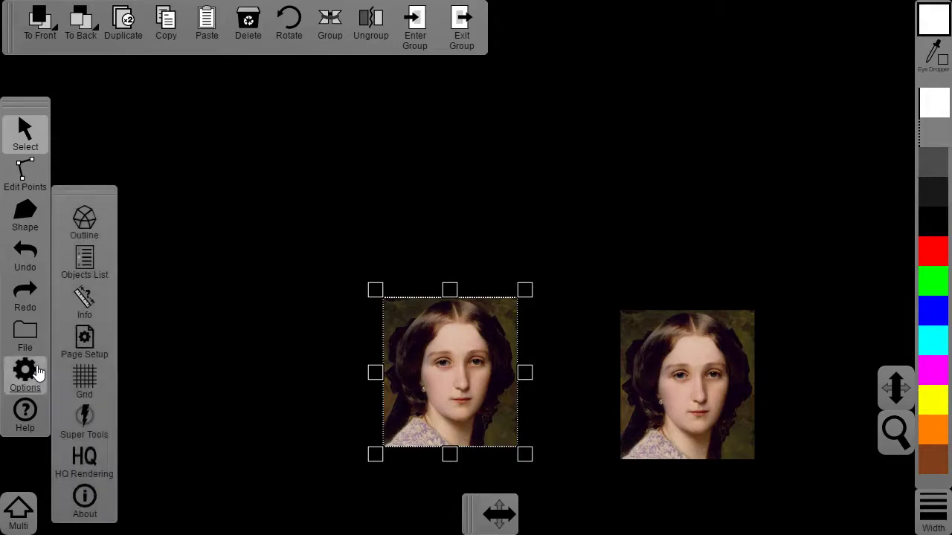
click(95, 426)
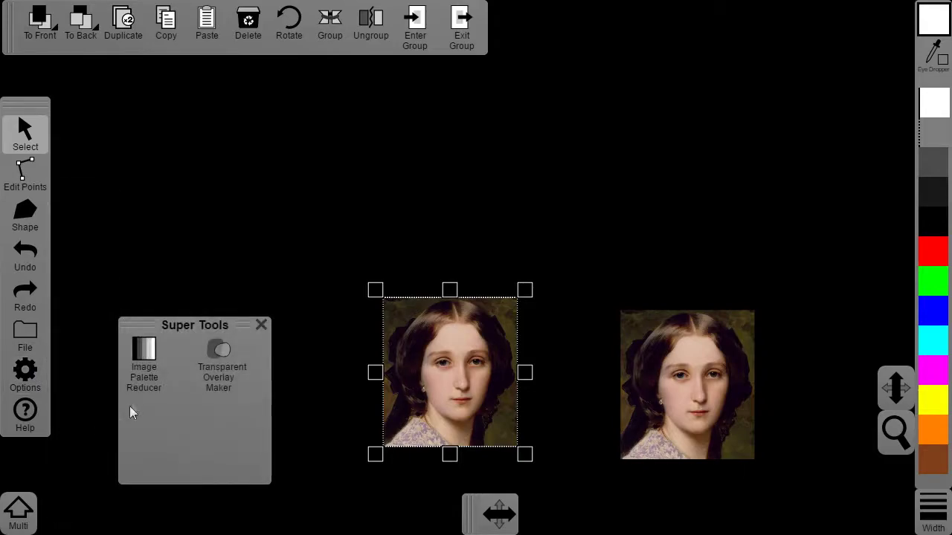
click(146, 369)
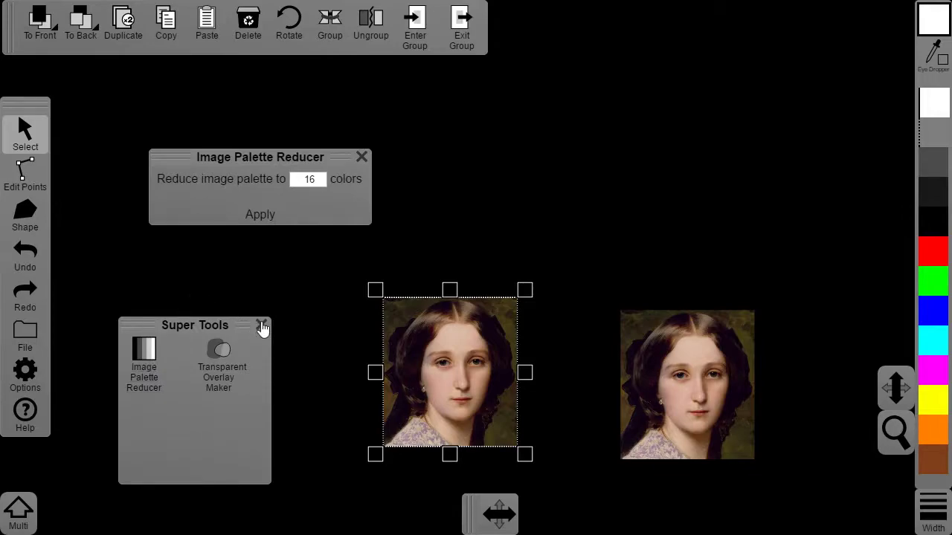
click(261, 326)
Try reducing the duplicated portrait's palette to 64 colors, and undo the reduction
double_click(307, 179)
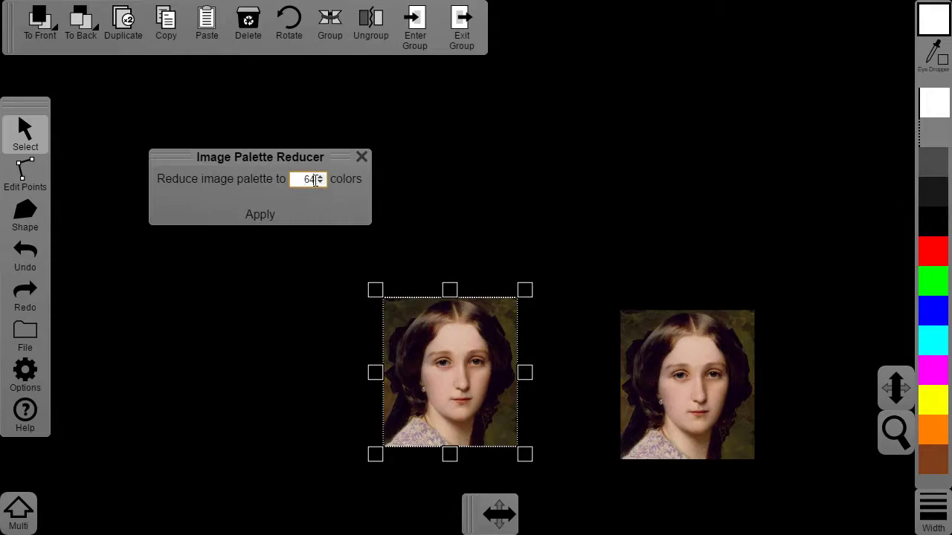
click(268, 215)
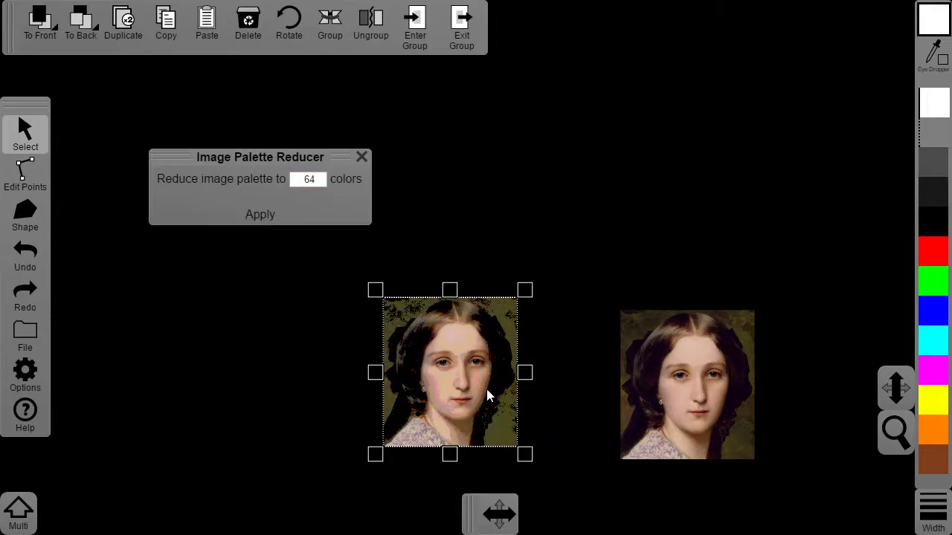
scroll(494, 372, up, 5)
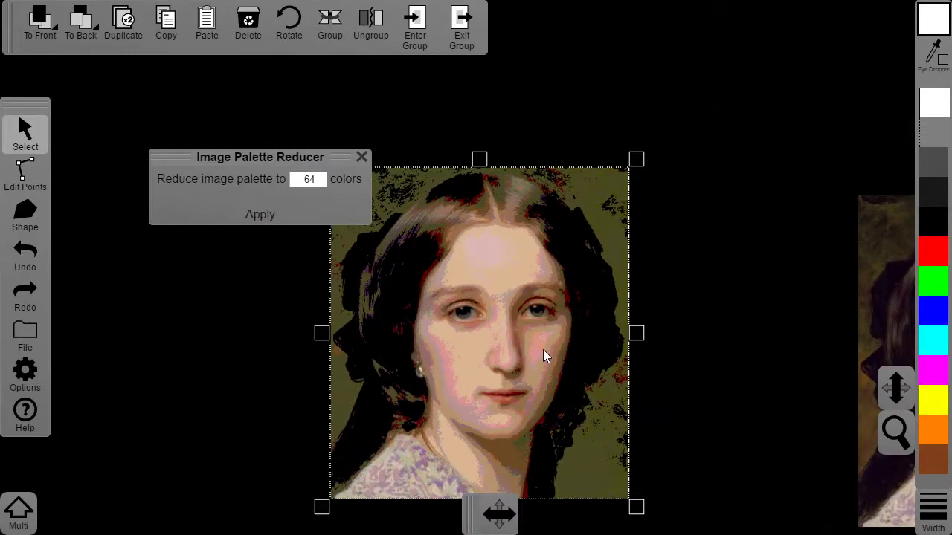
click(31, 262)
Try reducing the duplicated portrait's palette to 128 colors
double_click(309, 179)
text(128)
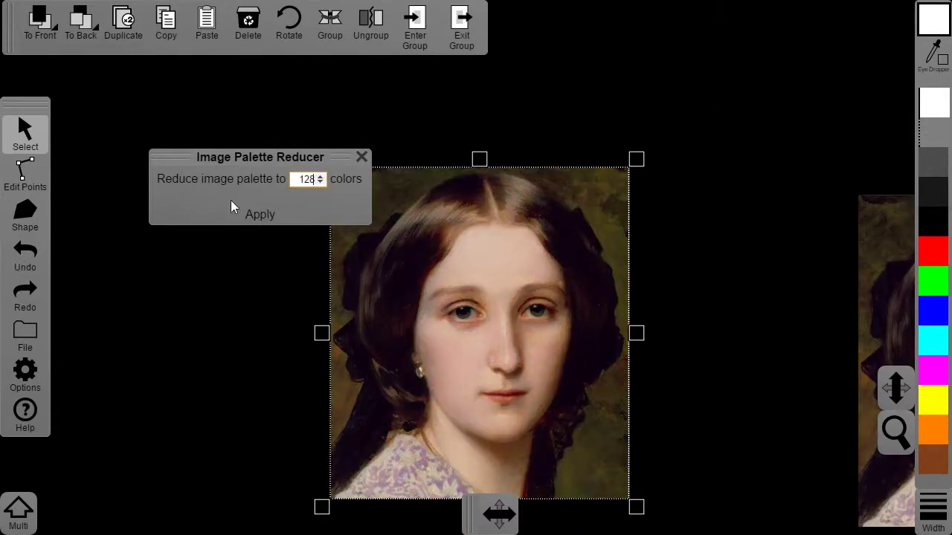
click(229, 199)
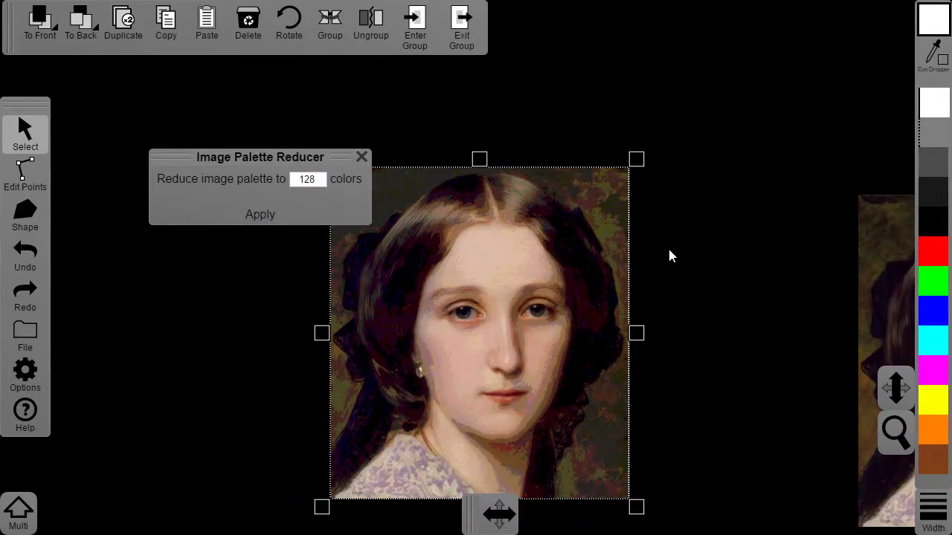
Replace the 128-color reduction on the duplicated portrait with a 96-color palette and close the Image Palette Reducer
double_click(307, 179)
text(96)
click(26, 256)
click(261, 214)
click(361, 157)
Compare the palette-reduced portrait closely with the original portrait
scroll(491, 387, up, 3)
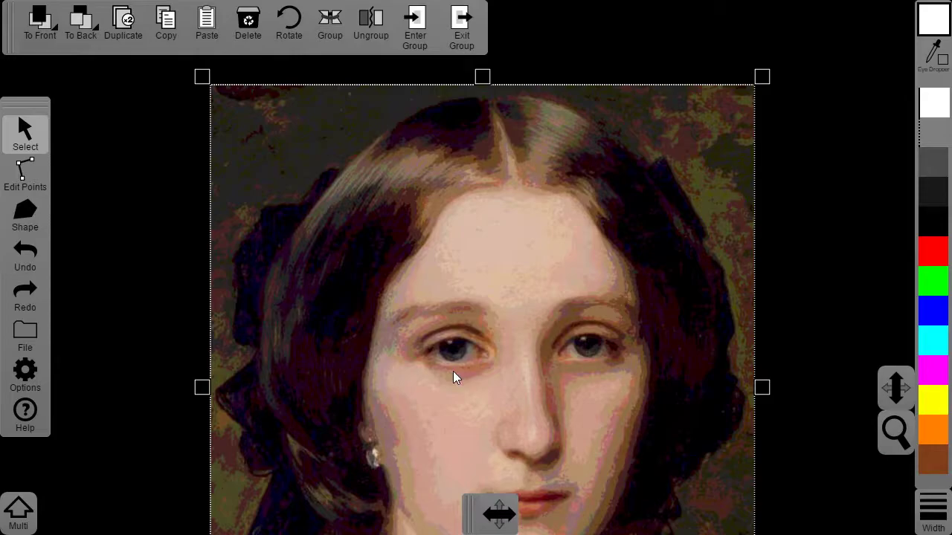
drag(891, 386, 478, 308)
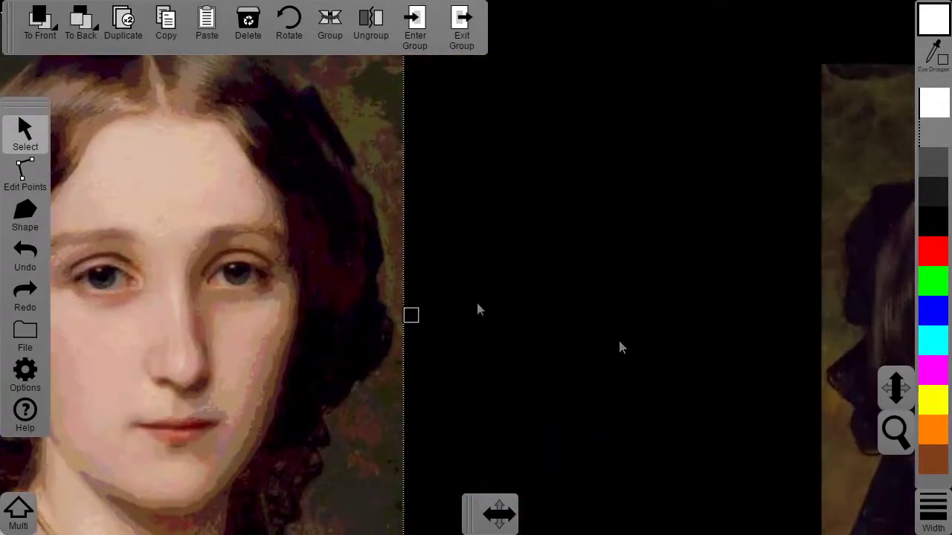
drag(728, 367, 376, 345)
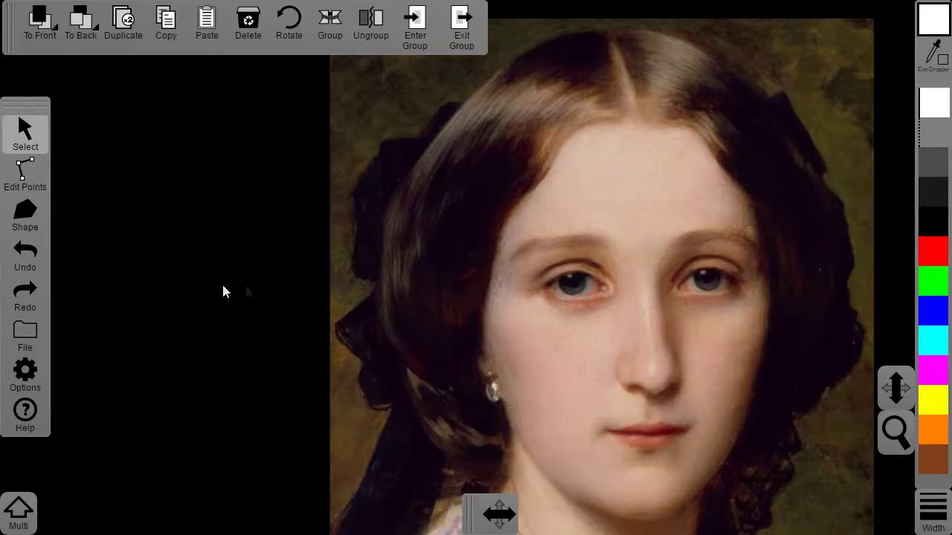
scroll(223, 291, left, 10)
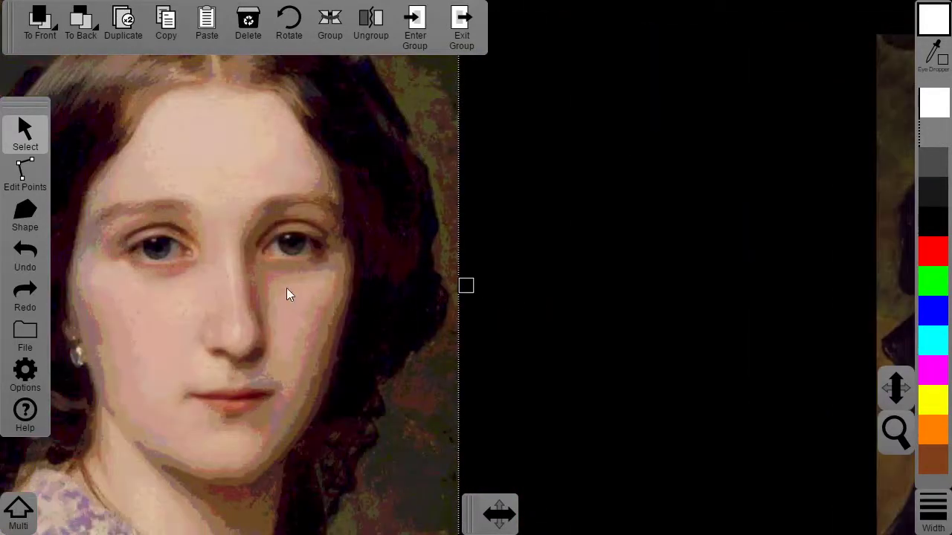
drag(288, 294, 435, 266)
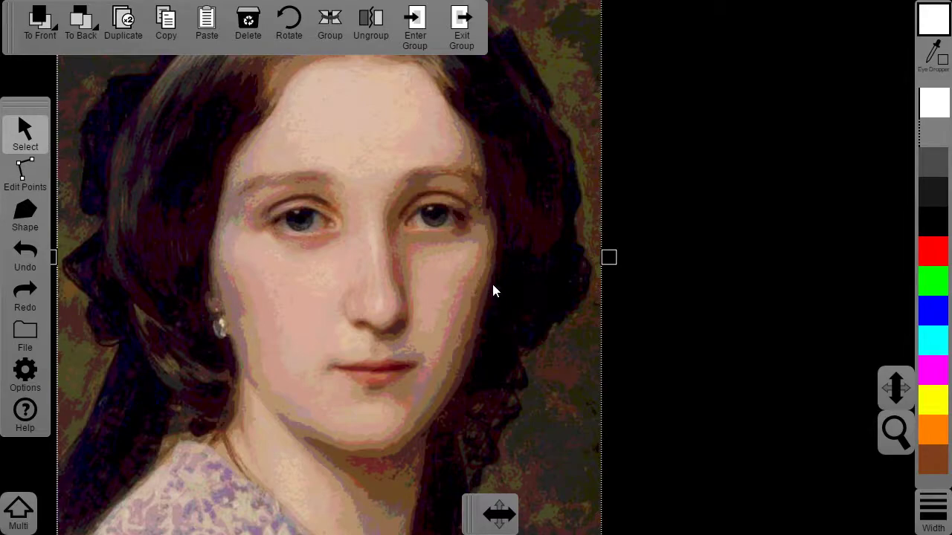
scroll(444, 300, down, 2)
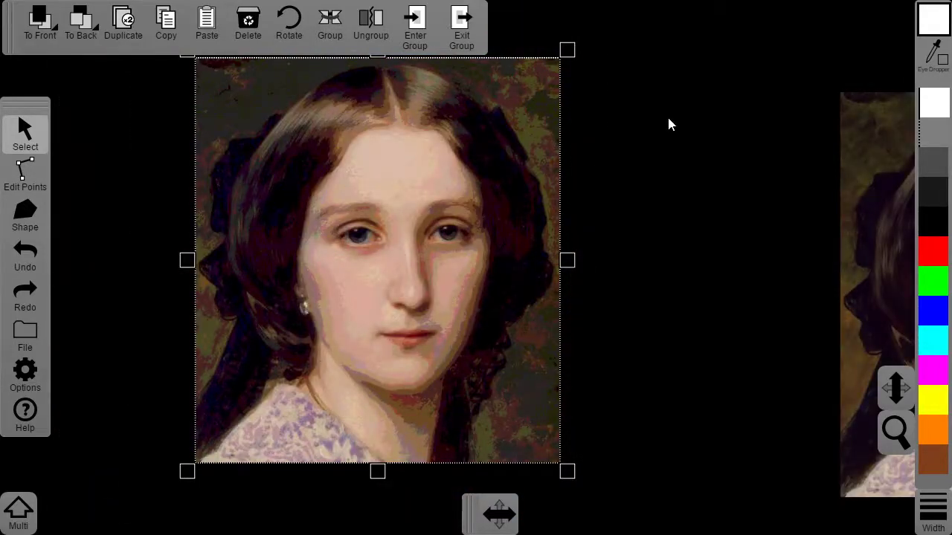
scroll(669, 124, down, 1)
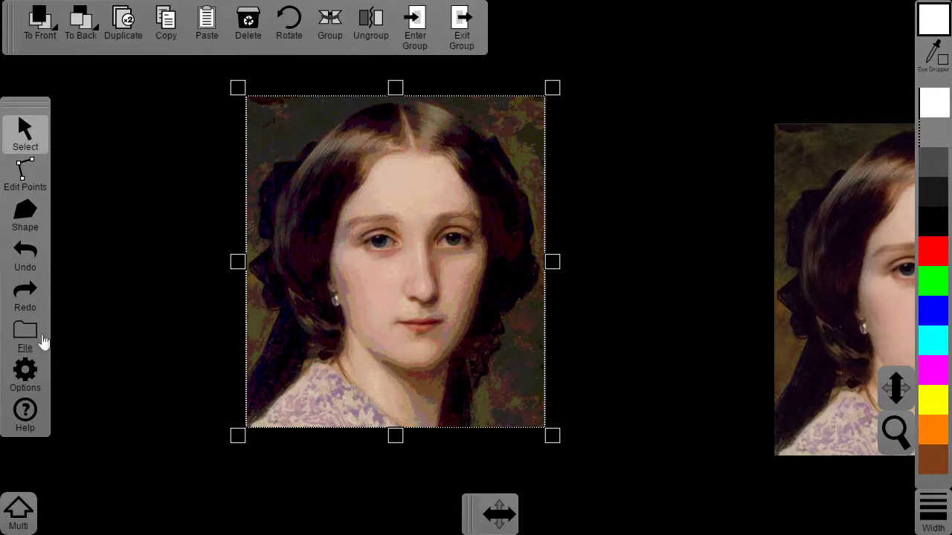
Show the objects list and rename the original portrait as Reference Image
click(26, 374)
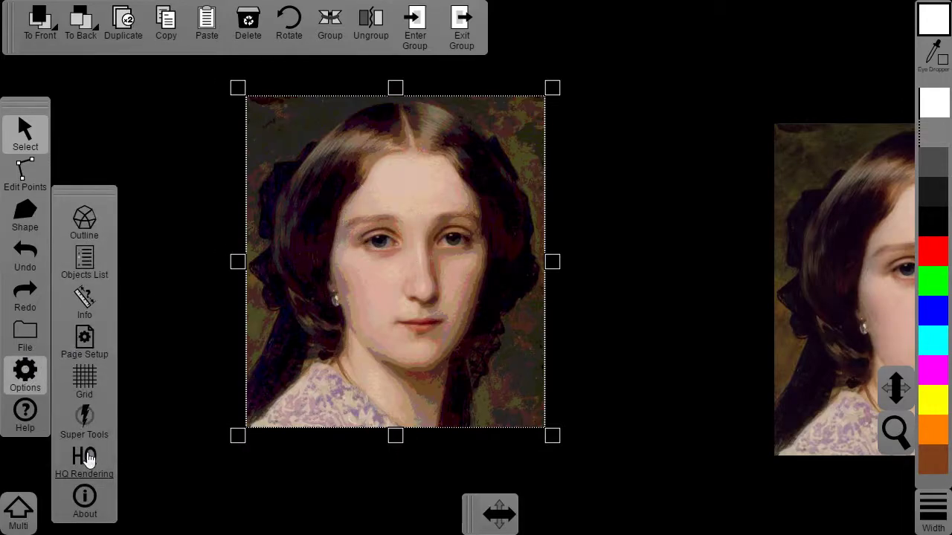
click(84, 262)
drag(171, 78, 610, 49)
click(614, 97)
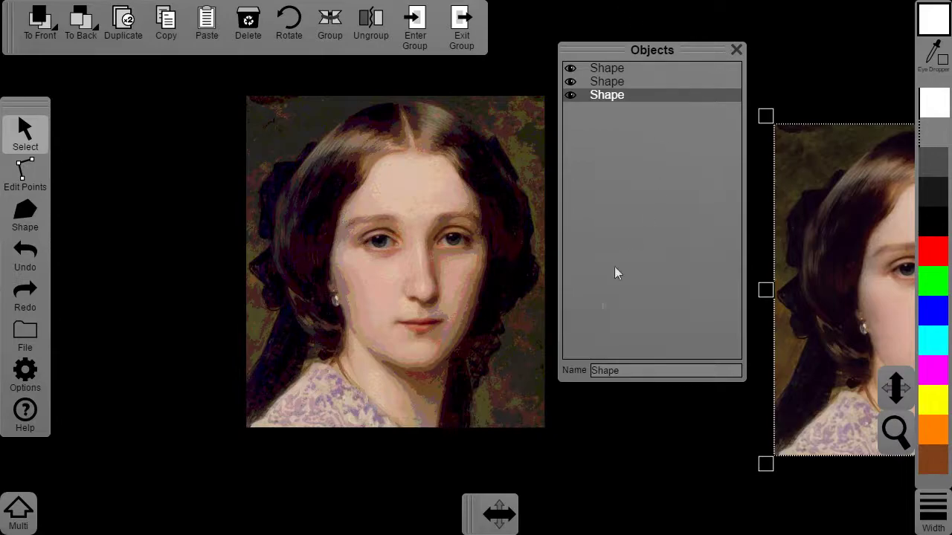
click(624, 371)
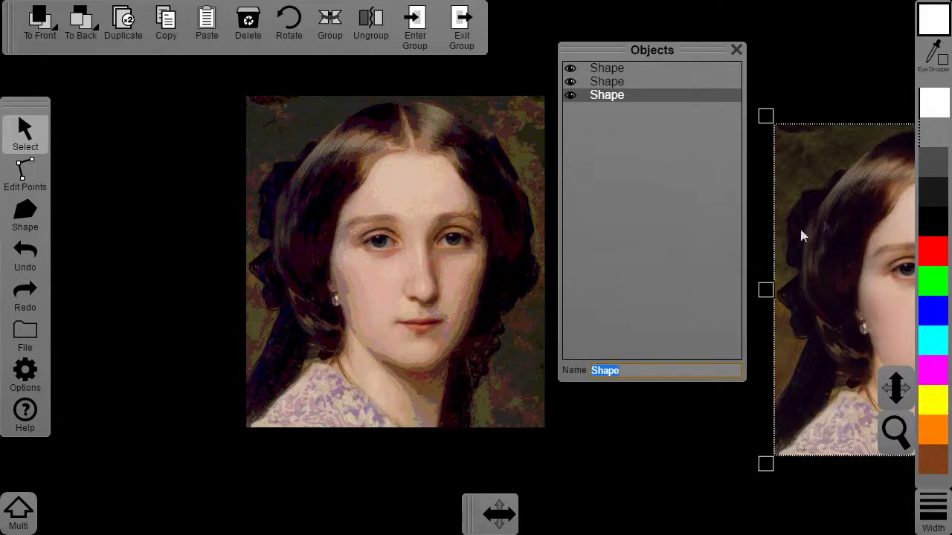
text(Refe)
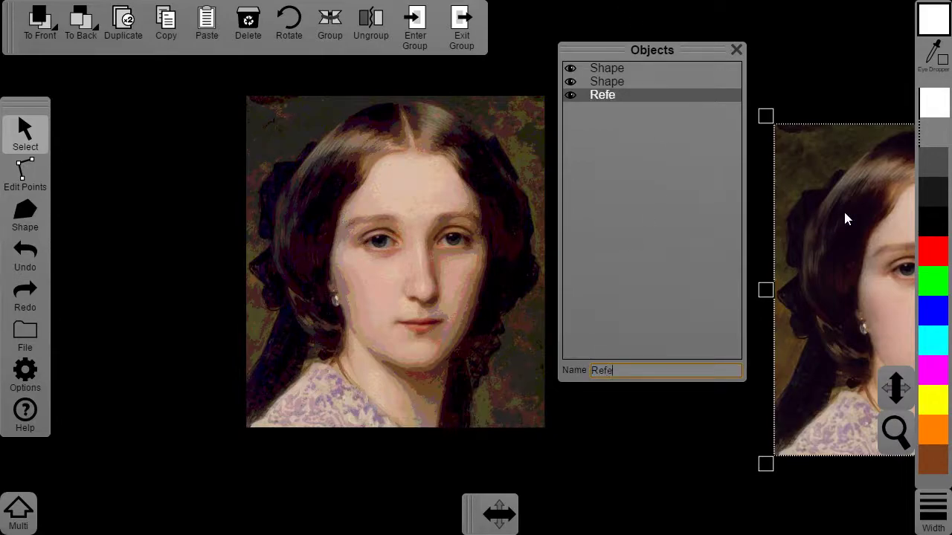
text(rence Image)
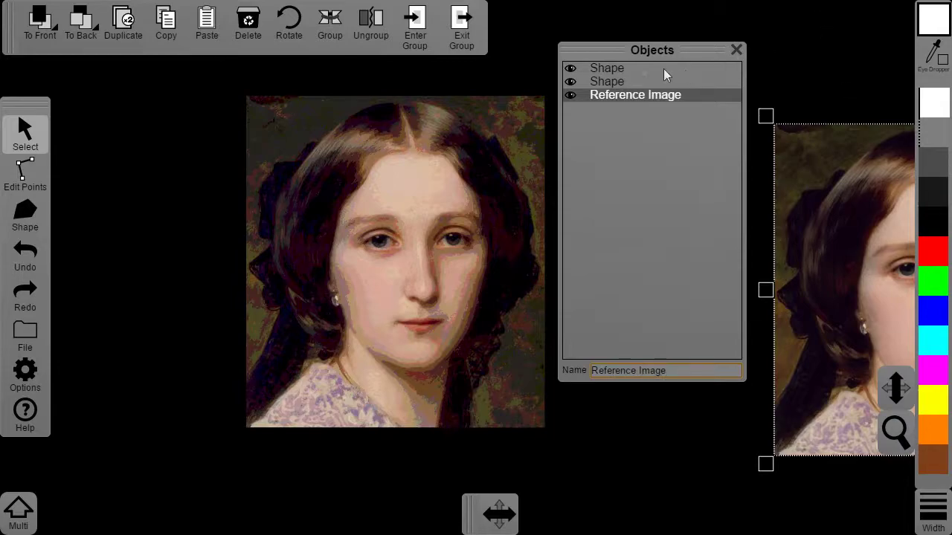
Rename the middle object in the list as Back Image and the topmost one as Overlay Image
click(612, 83)
click(660, 370)
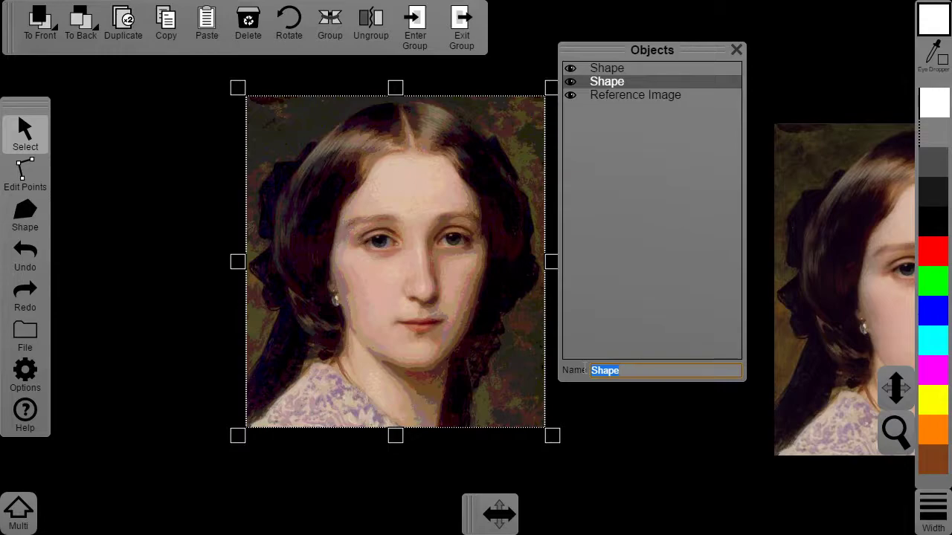
text(Back Image)
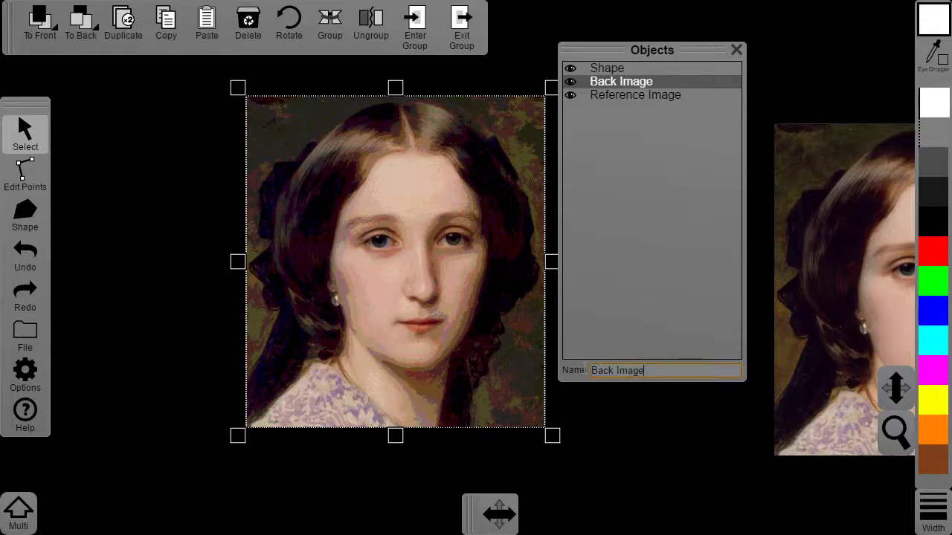
click(604, 68)
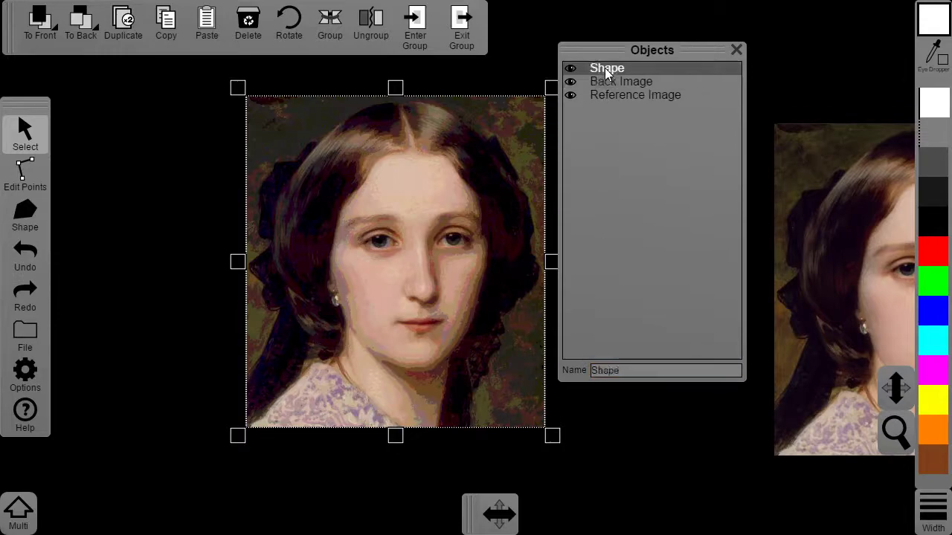
click(584, 369)
text(Overlay Image)
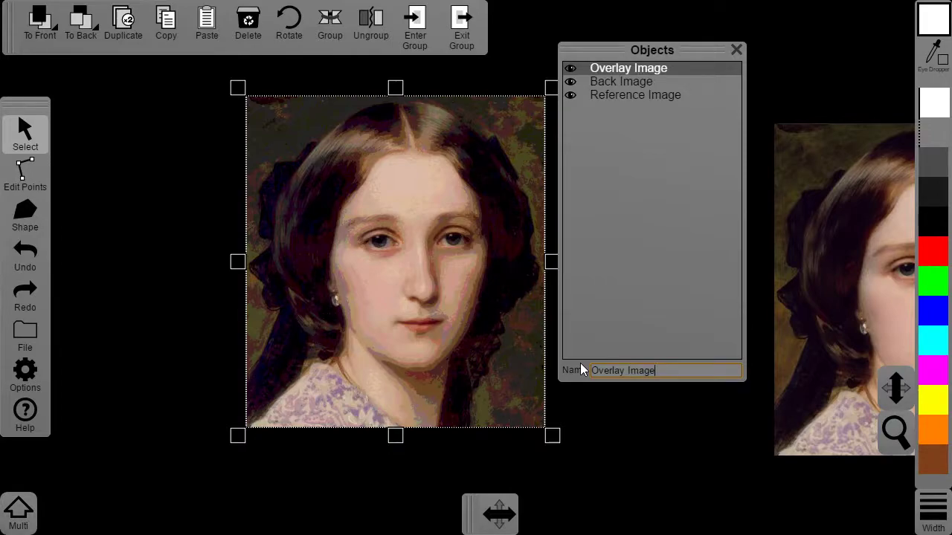
Hide the Overlay Image while keeping the Back Image visible
click(571, 82)
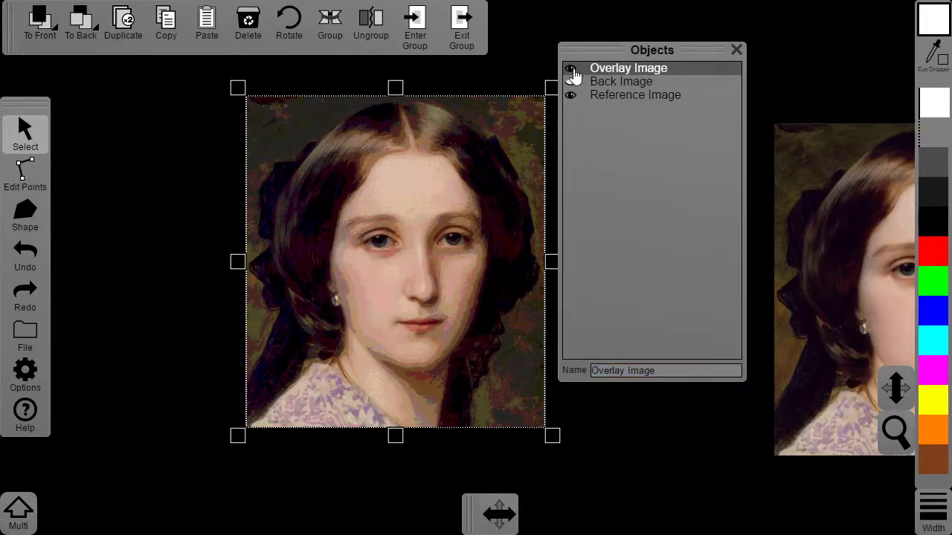
click(570, 68)
click(570, 82)
Move the Objects window aside and bring the Reference Image closer beside the Back Image
drag(617, 48, 757, 33)
scroll(642, 230, down, 3)
drag(671, 277, 574, 267)
scroll(569, 268, up, 5)
drag(427, 272, 420, 254)
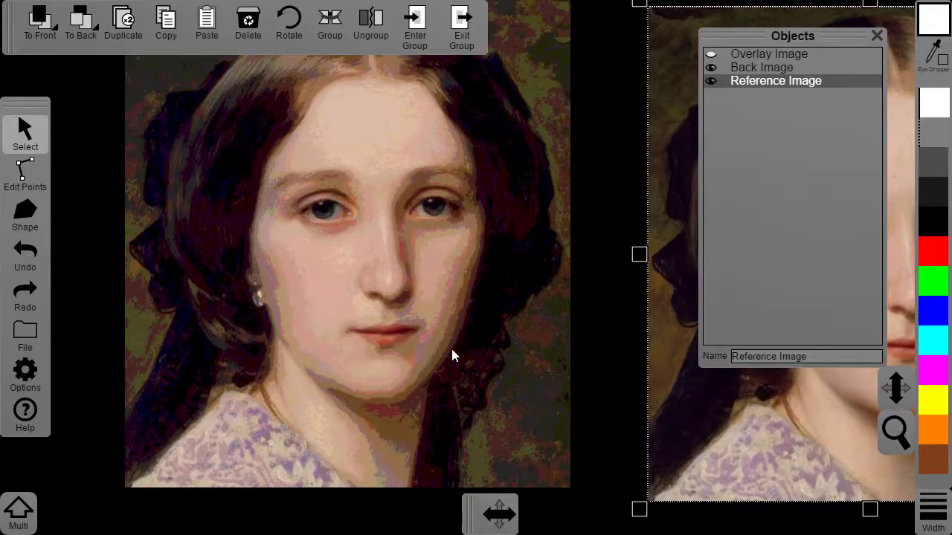
Set up a solid shape in Curve mode, colored with the skin tone sampled from the portrait's forehead
click(25, 215)
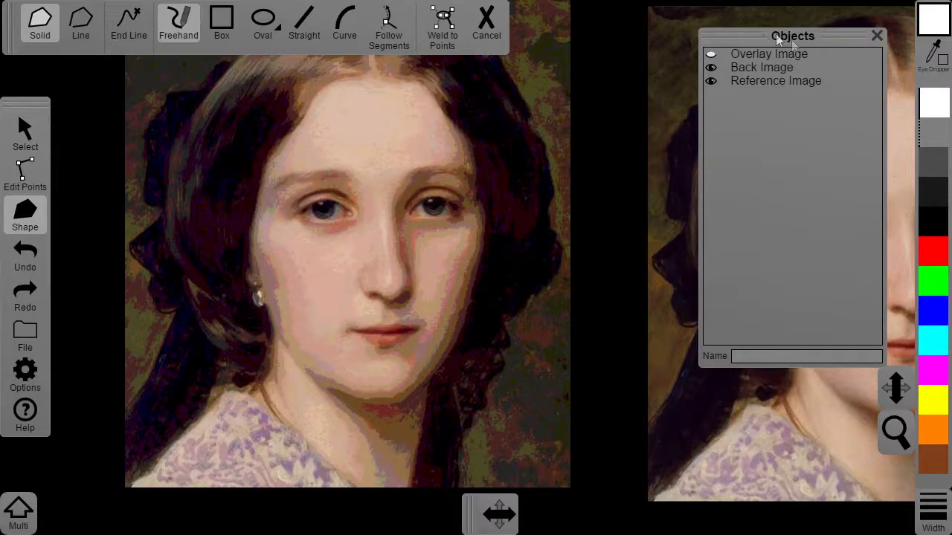
click(935, 59)
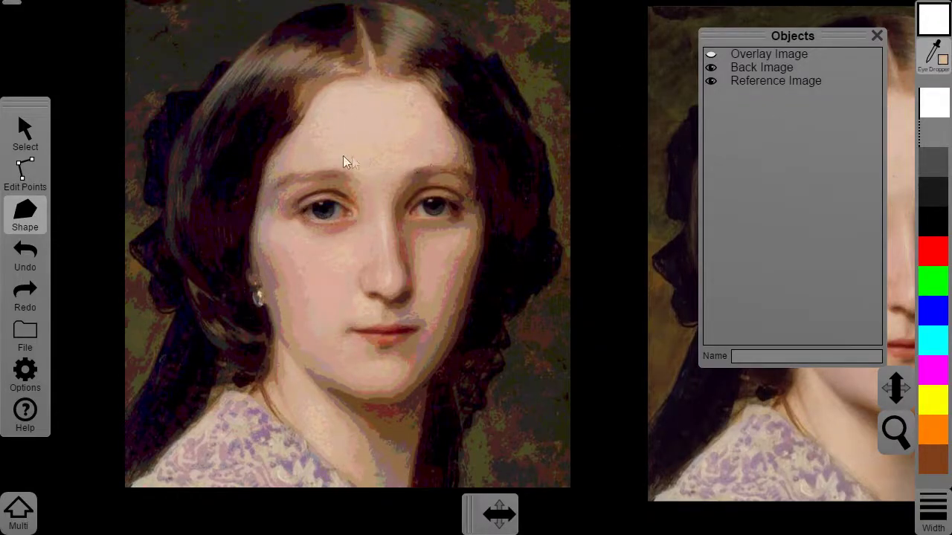
click(306, 142)
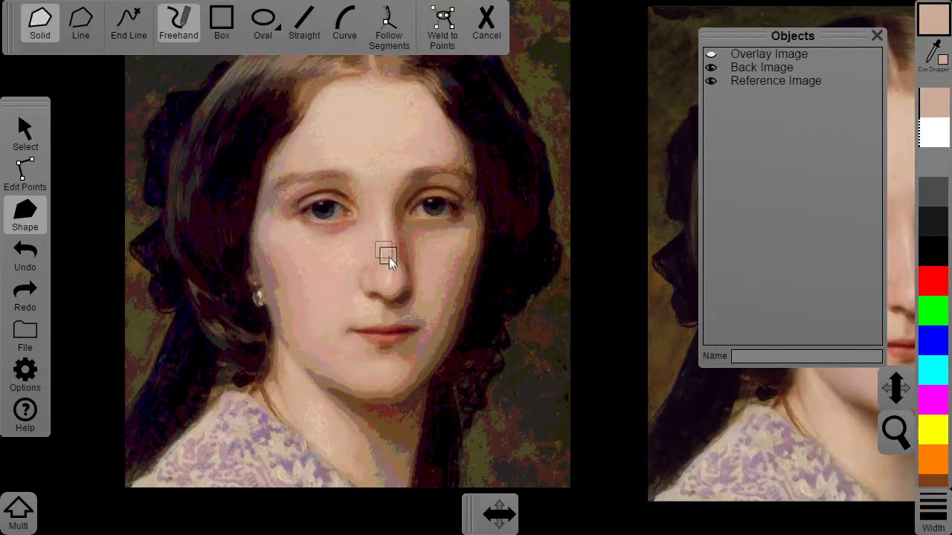
click(344, 30)
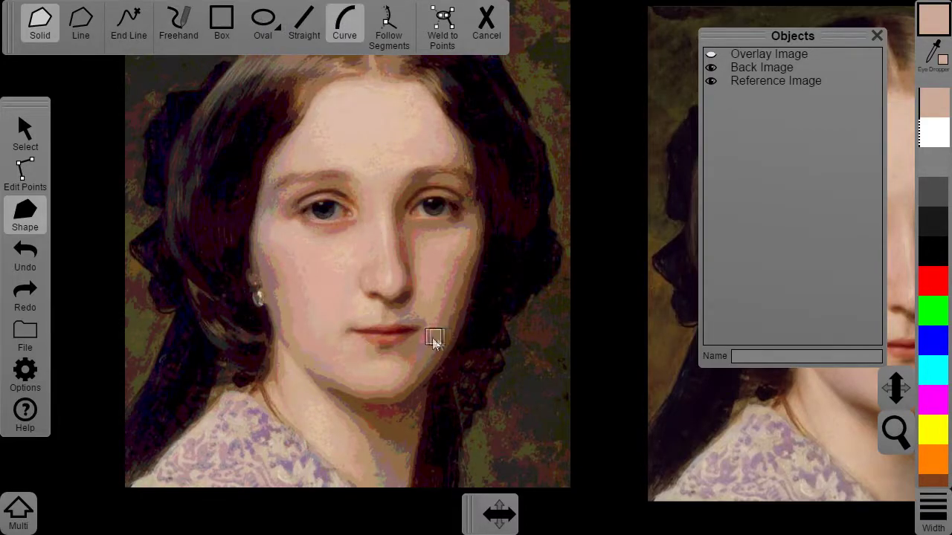
Trace the face outline with curved segments from the right cheek down along the jaw to below the chin
scroll(453, 356, up, 2)
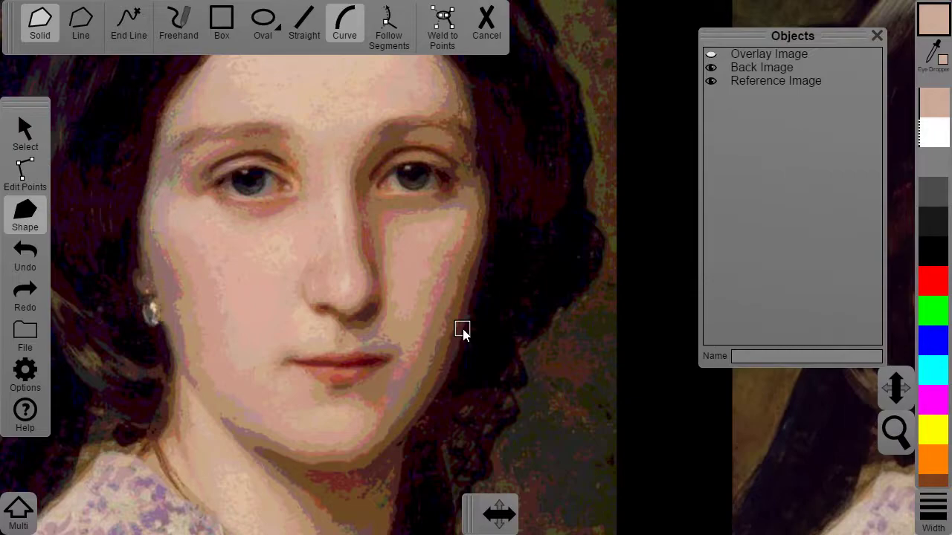
click(463, 329)
drag(444, 385, 435, 400)
drag(452, 354, 456, 354)
mouse_move(410, 441)
mouse_down()
mouse_move(359, 469)
mouse_move(405, 436)
mouse_move(375, 459)
mouse_up()
drag(418, 427, 417, 425)
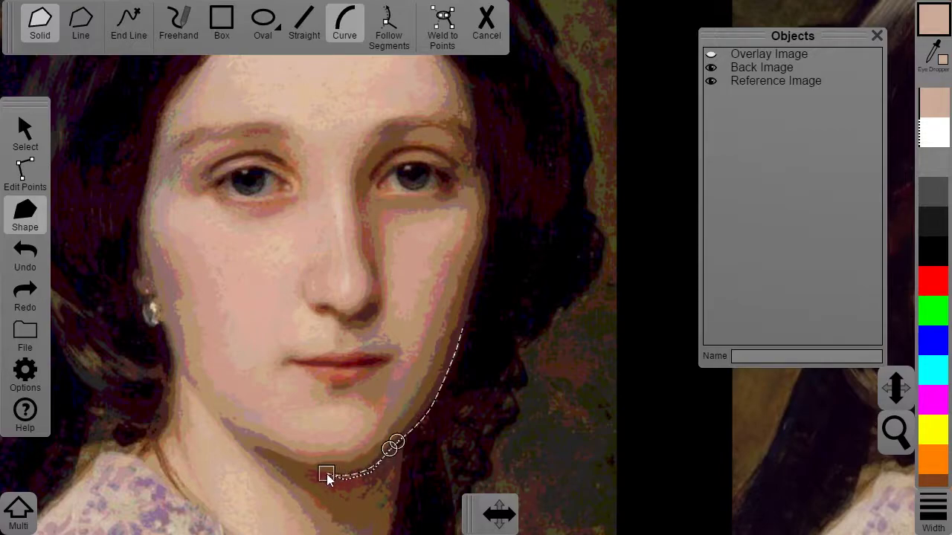
click(297, 465)
drag(324, 484, 327, 482)
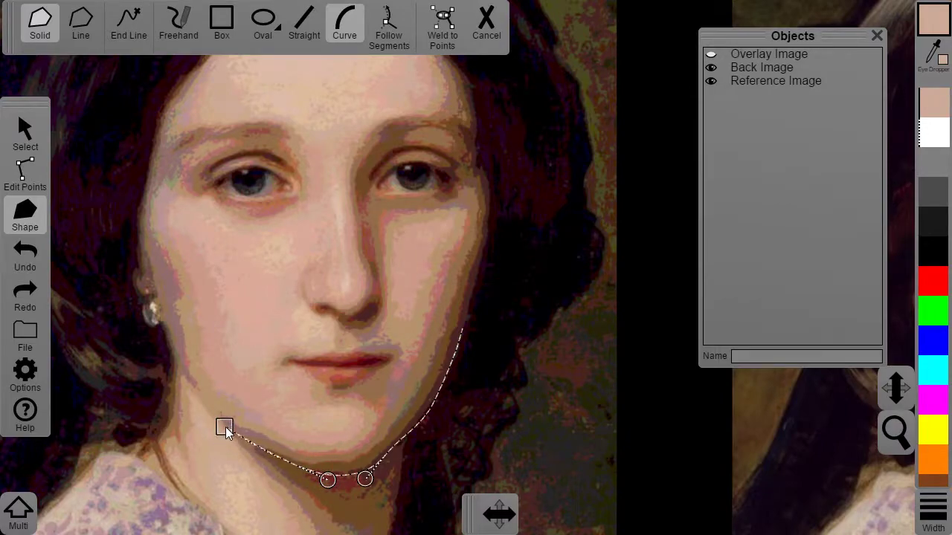
Continue the face outline up the left jaw, past the earring and temple, to the hairline at the upper left of the forehead
click(178, 368)
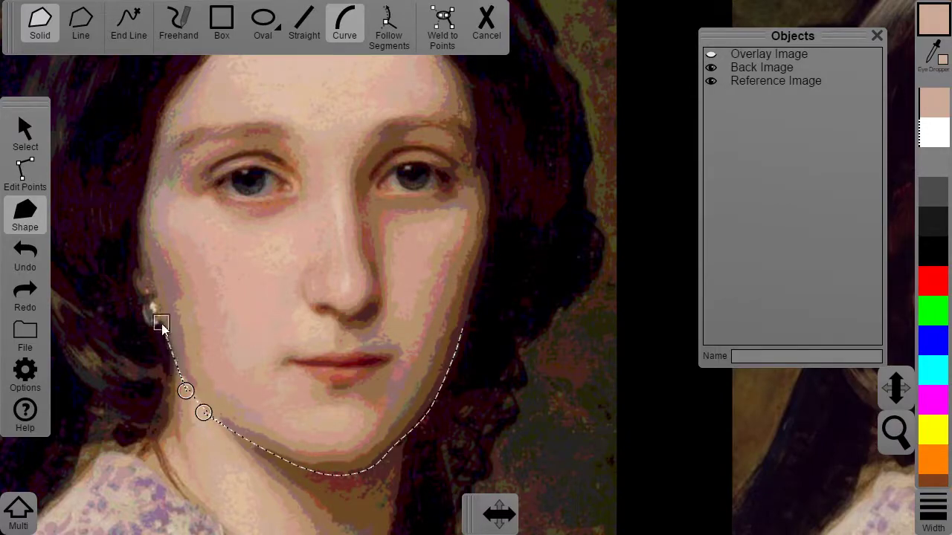
click(147, 283)
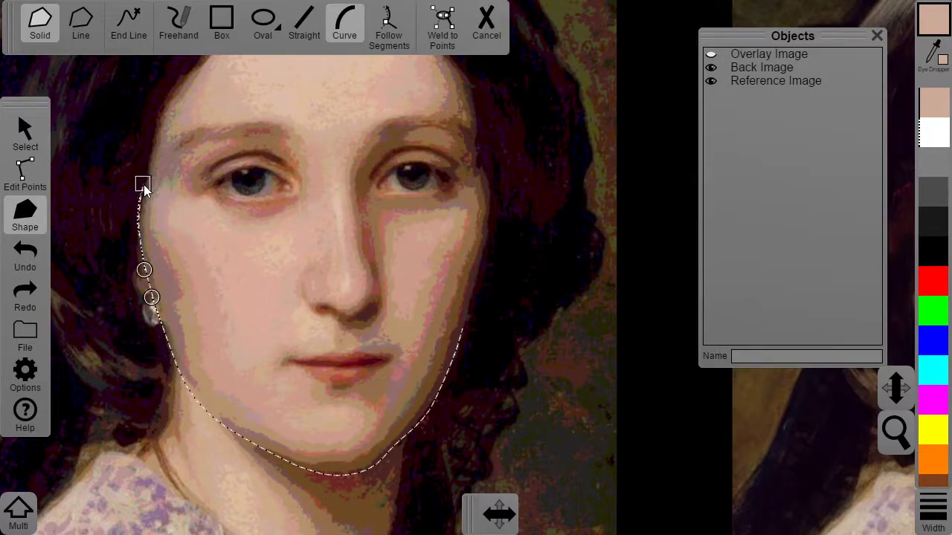
click(143, 185)
drag(145, 184, 180, 324)
click(210, 228)
click(266, 133)
Curve the outline over the forehead and down the right temple and cheek, closing the face shape at its starting point
click(499, 159)
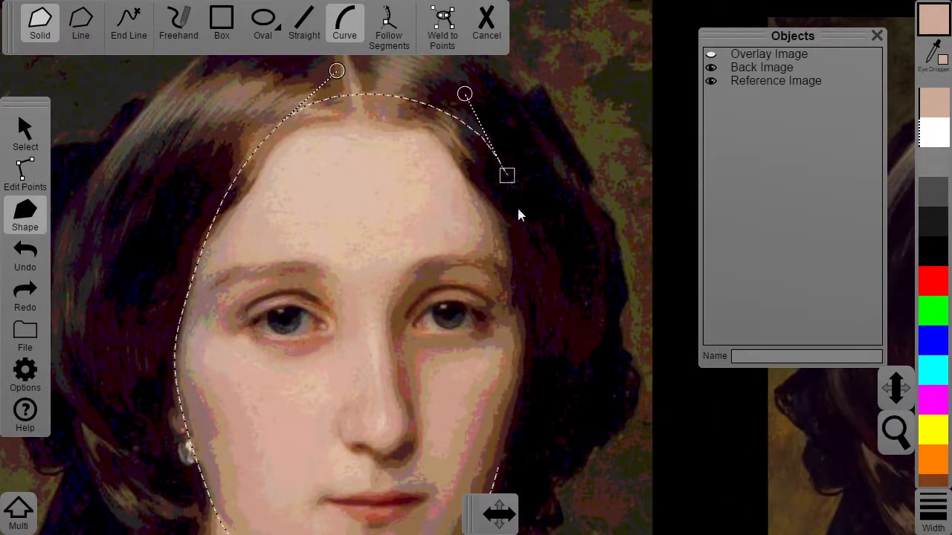
click(524, 322)
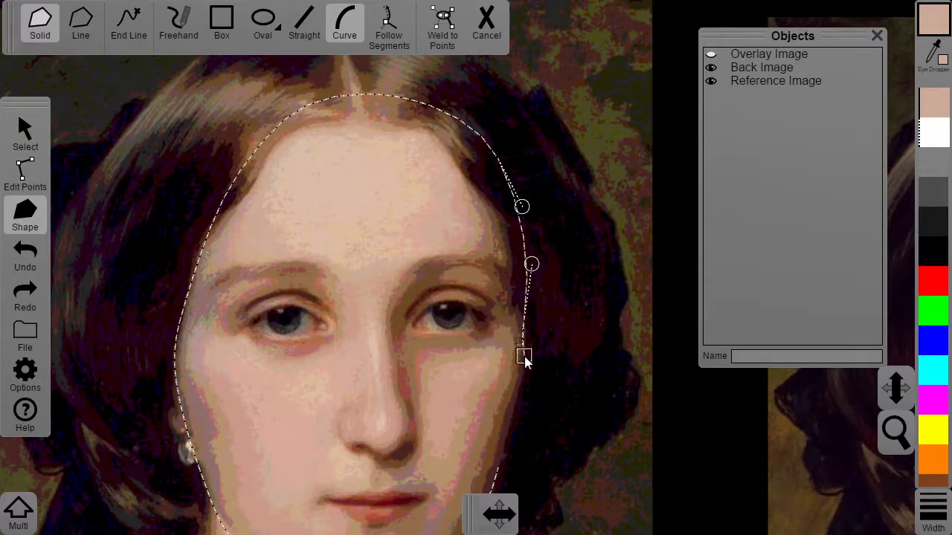
click(517, 393)
click(499, 466)
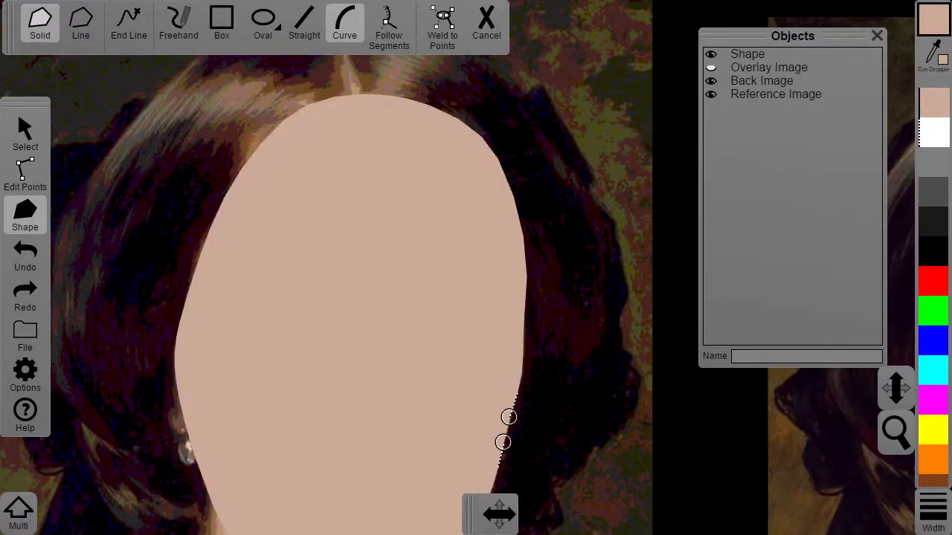
Show the finished face shape's edit points and examine its whole outline
click(28, 131)
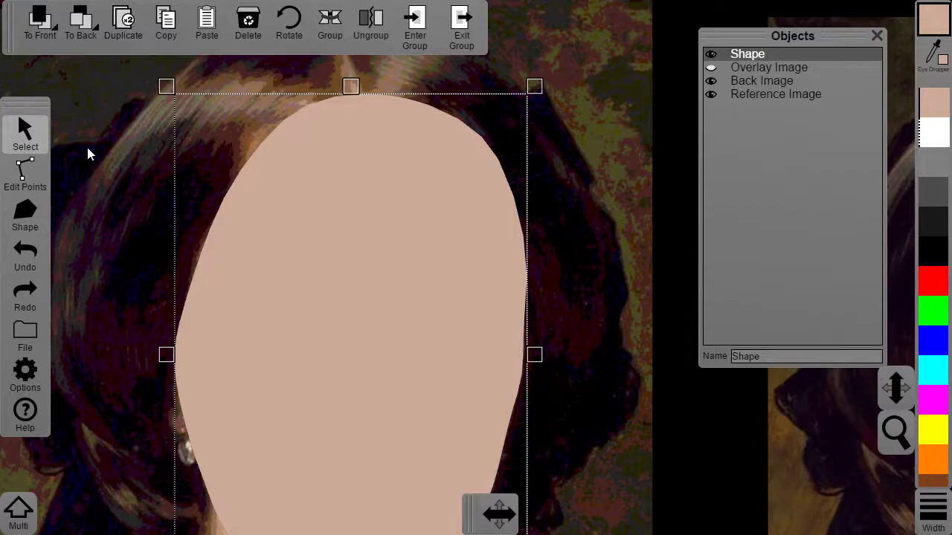
click(25, 172)
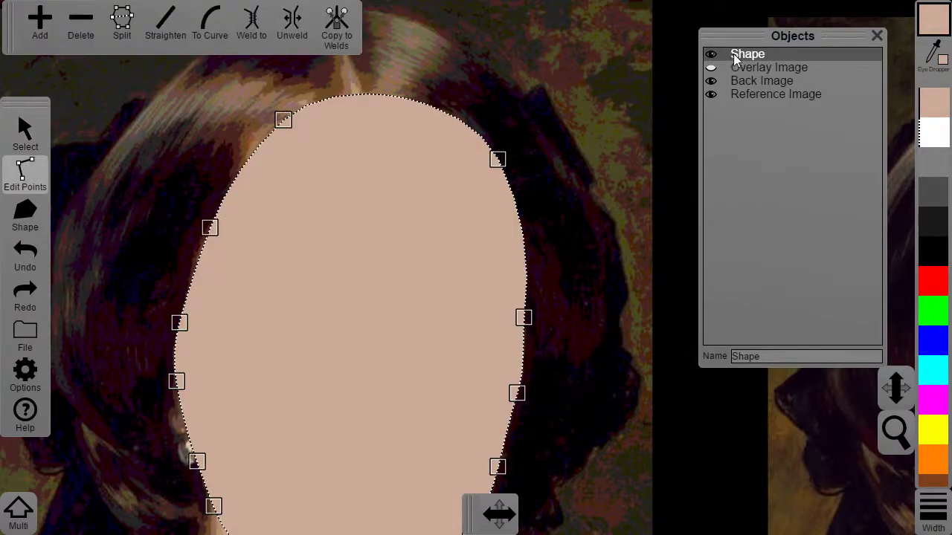
scroll(314, 268, down, 2)
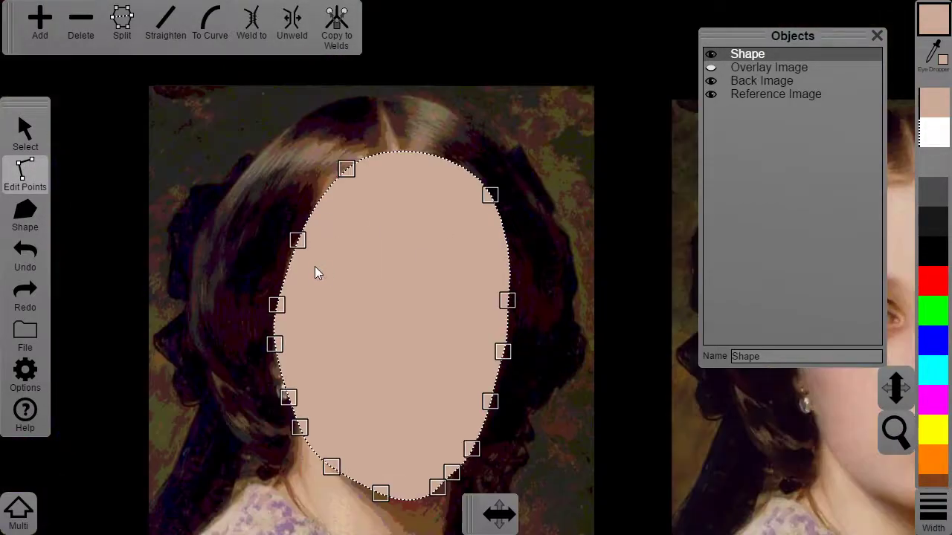
Unhide the Overlay Image and bring it to the front, above the face shape
click(751, 67)
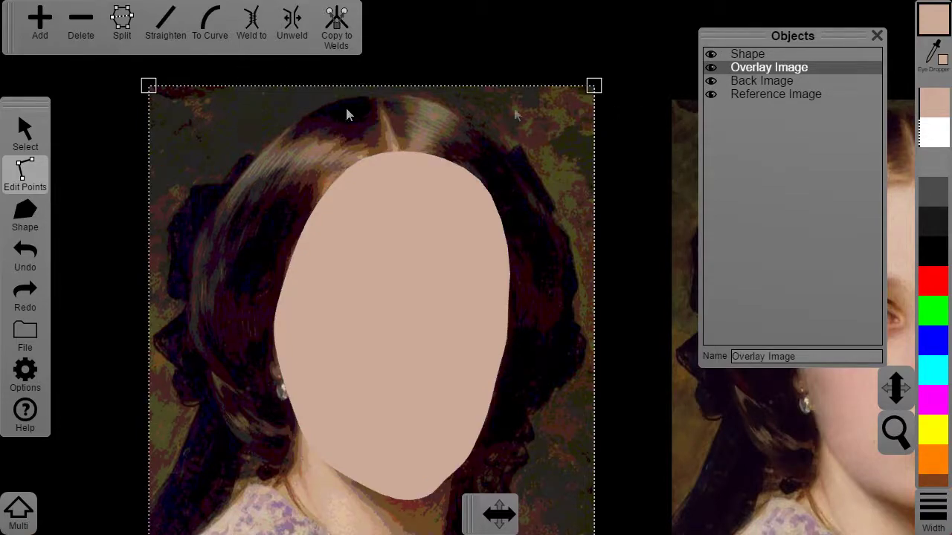
click(22, 131)
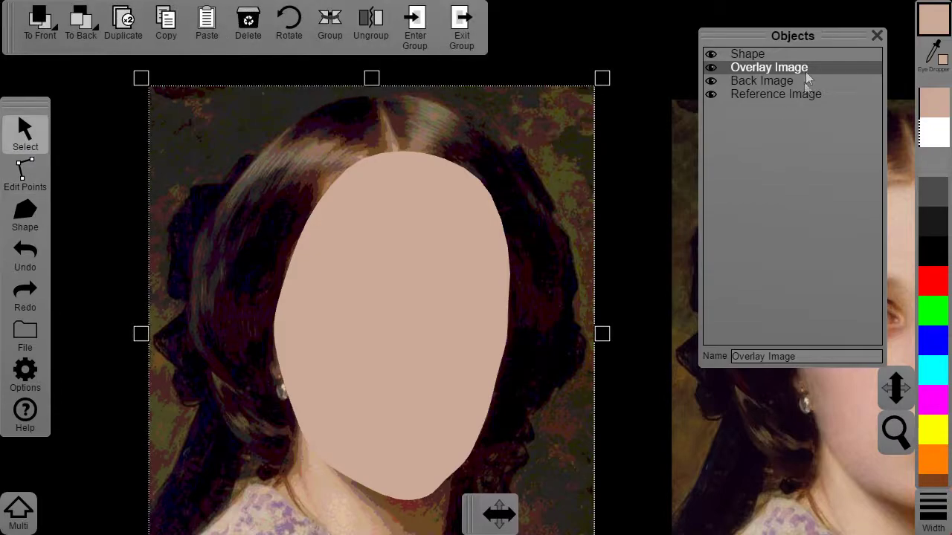
click(39, 24)
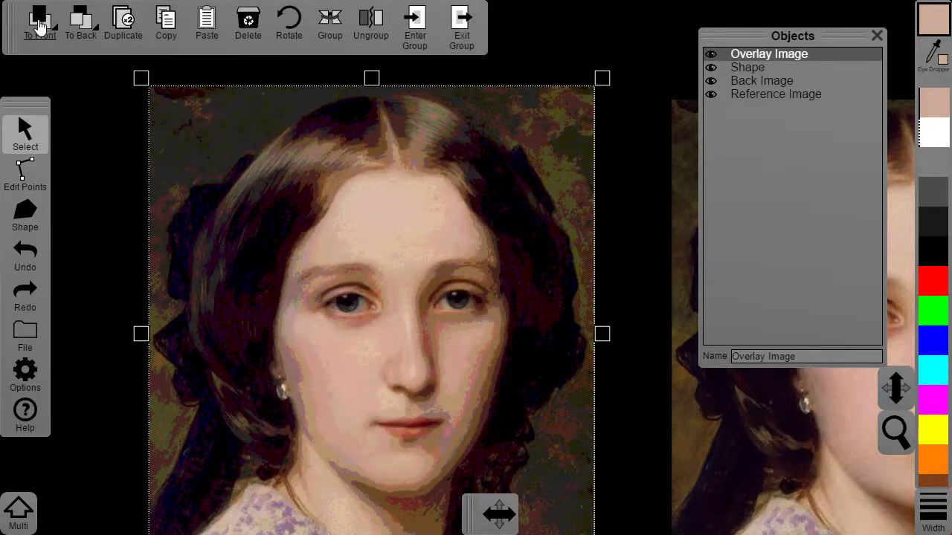
Select all corner points of the Overlay Image and set their transparency to 50%
click(30, 175)
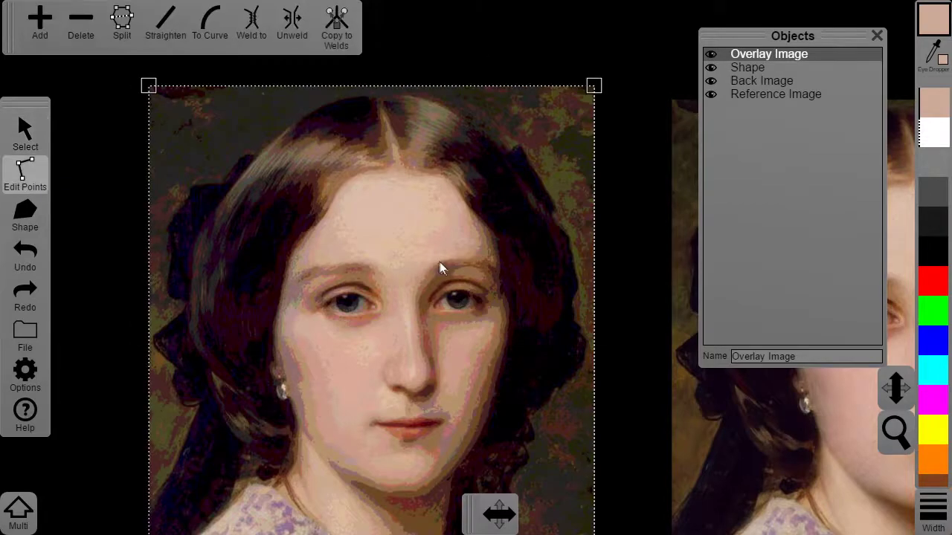
scroll(440, 263, down, 2)
drag(215, 121, 573, 495)
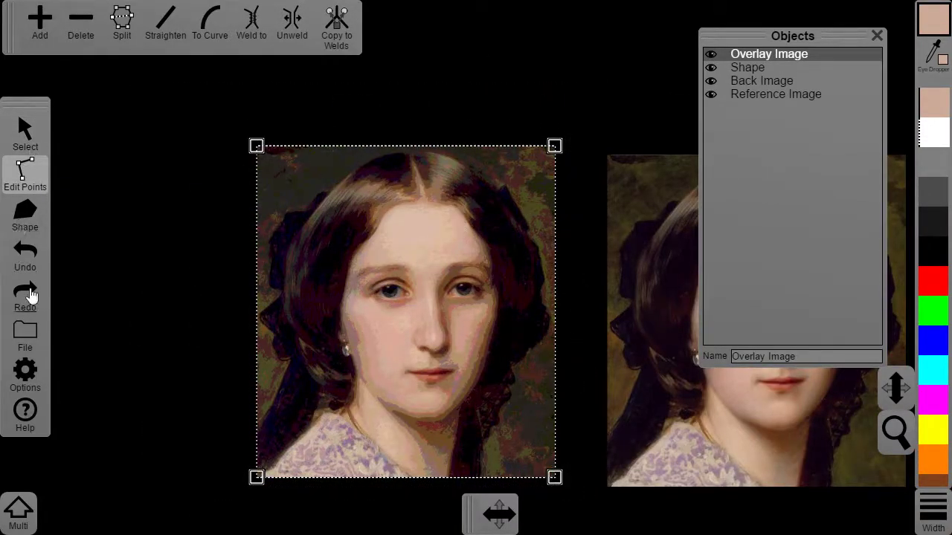
click(26, 376)
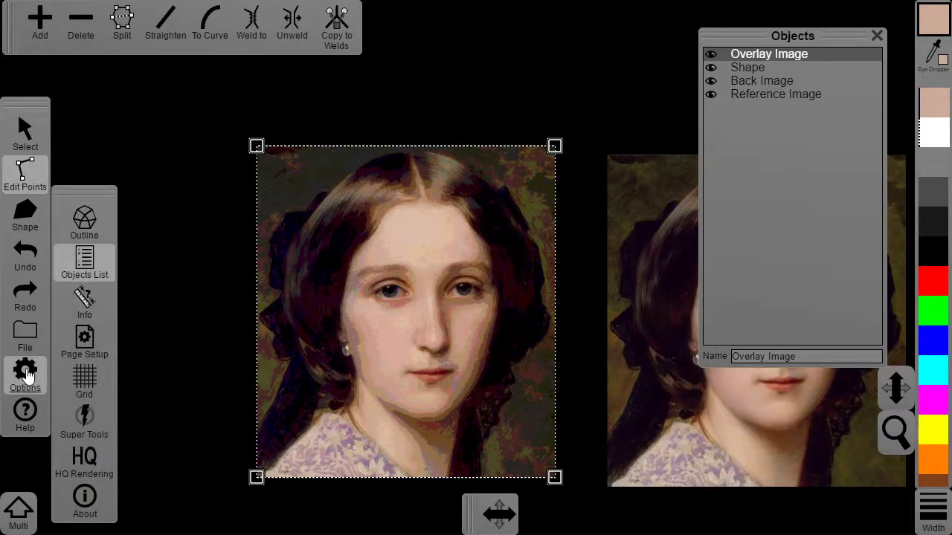
click(84, 301)
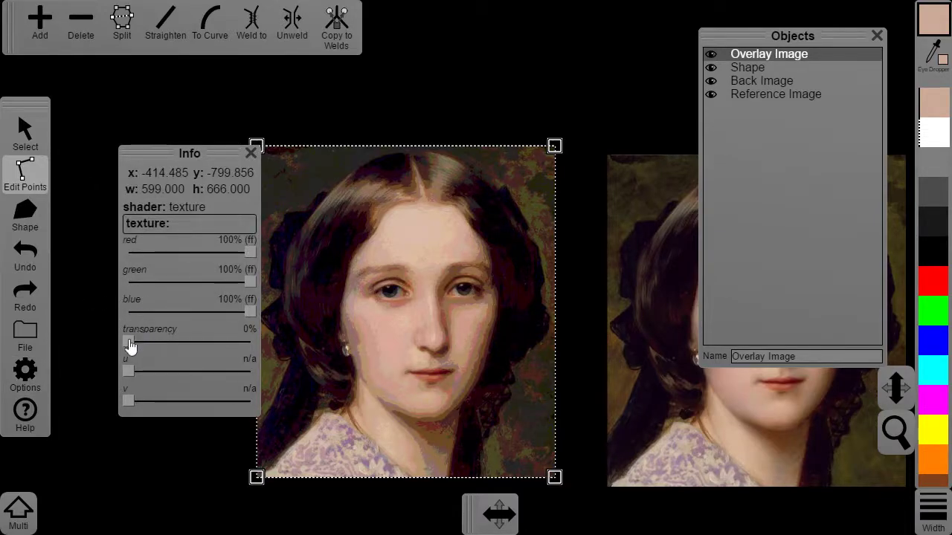
drag(138, 347, 192, 349)
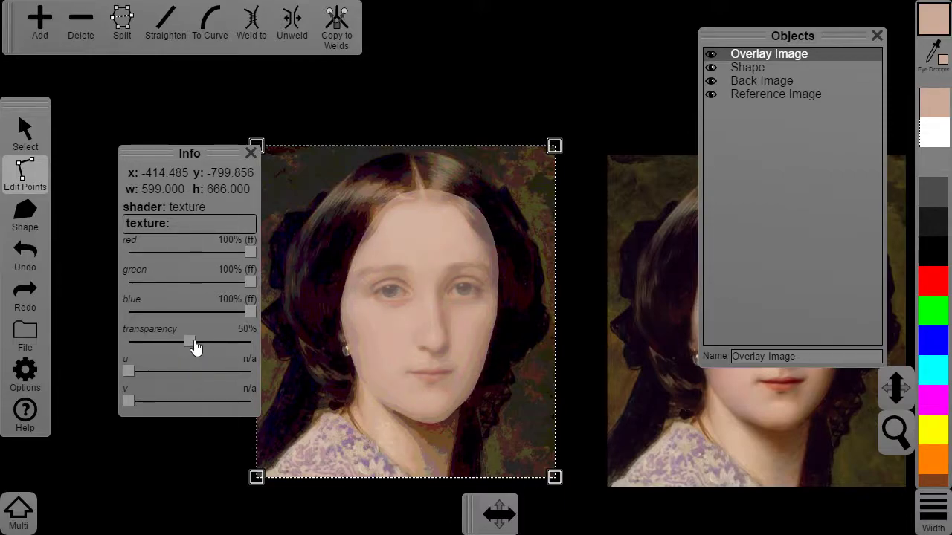
click(251, 154)
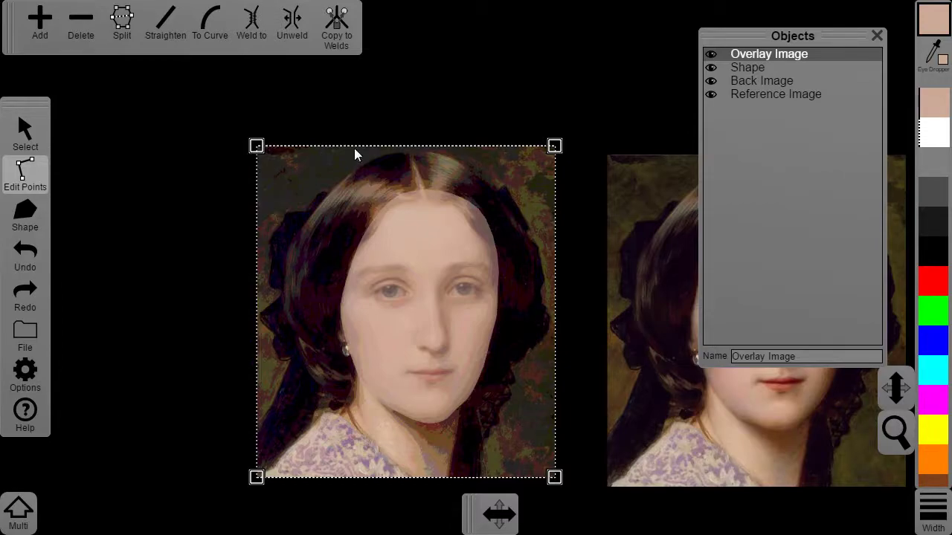
Toggle the Overlay Image off and on to compare the flat face shape with the portrait details
click(711, 55)
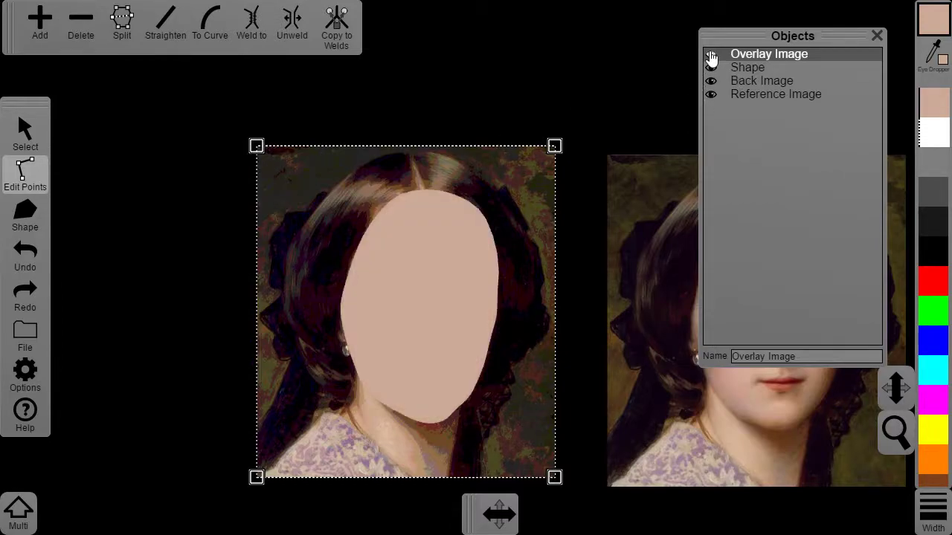
click(711, 56)
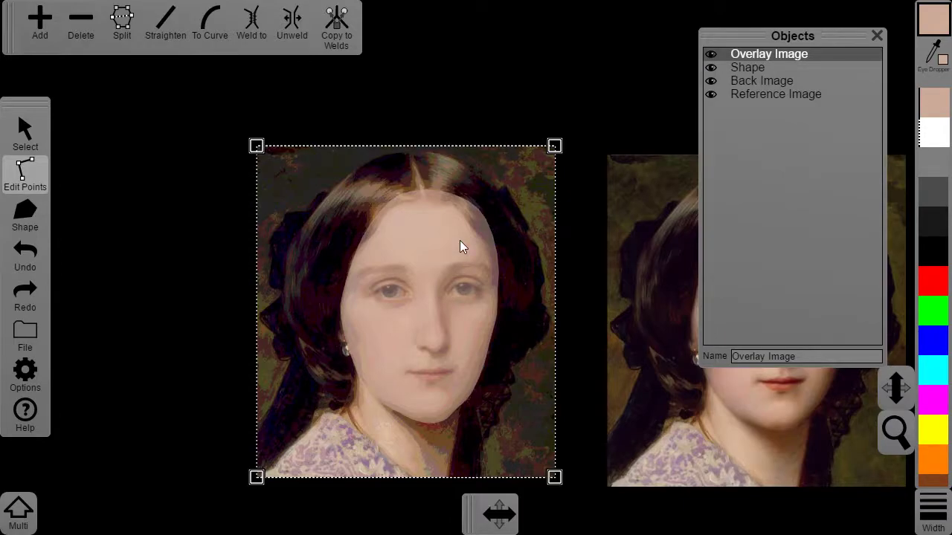
Put the face shape into its own group and enter that group so only its contents can be edited
scroll(459, 241, up, 5)
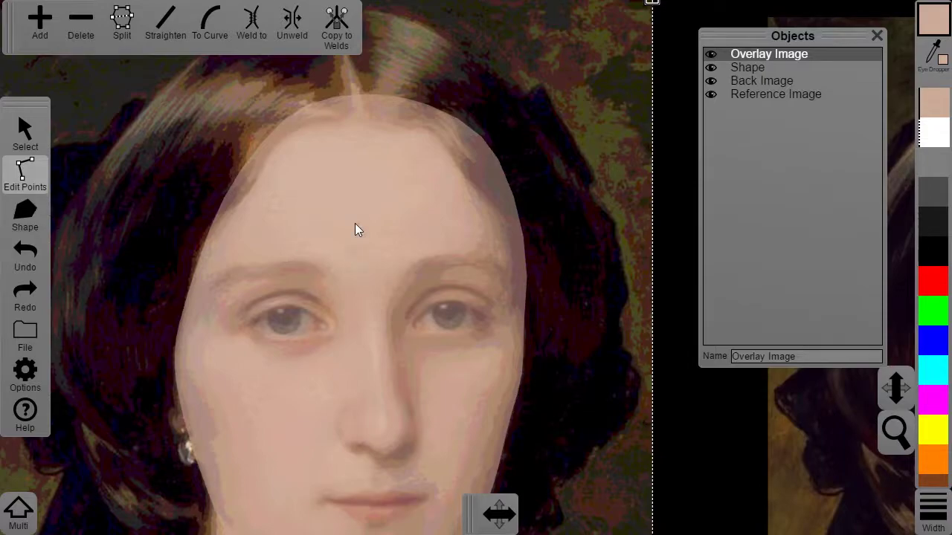
click(756, 68)
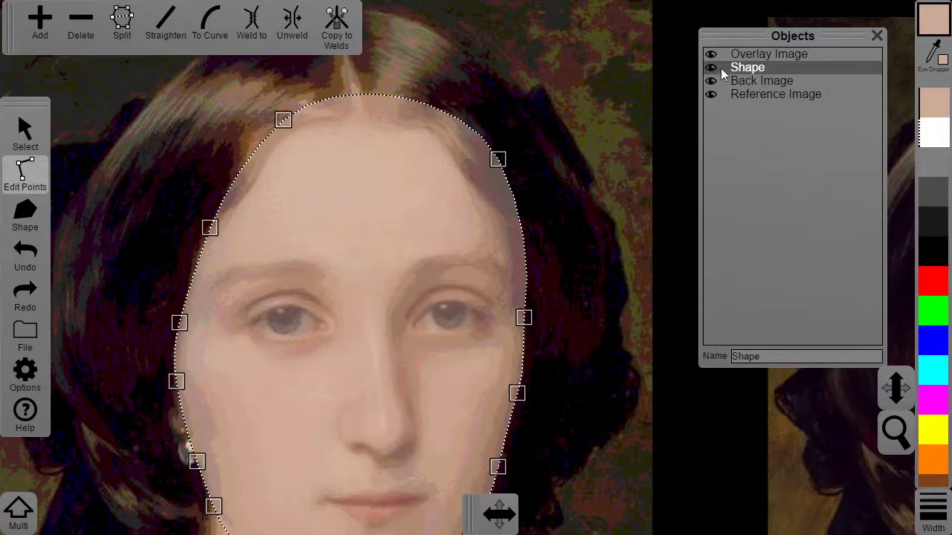
click(30, 131)
click(327, 22)
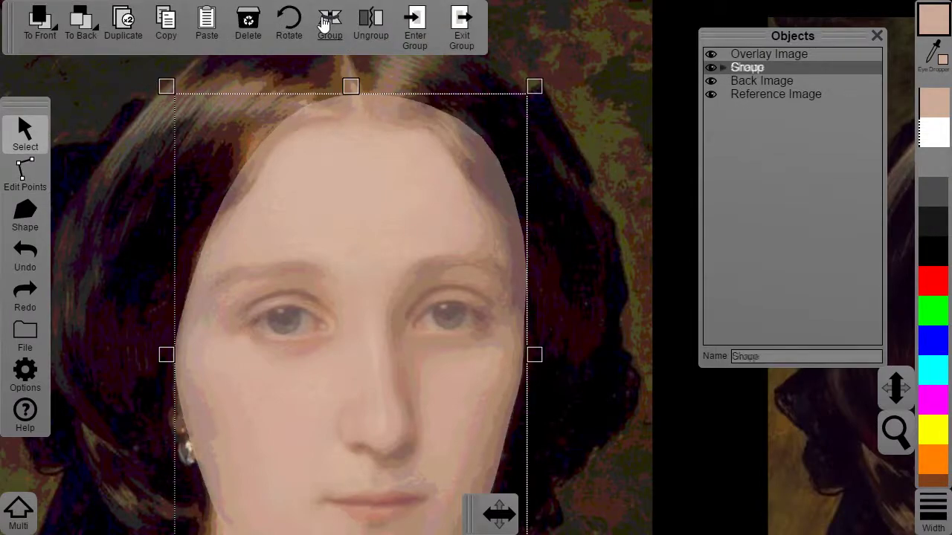
click(724, 69)
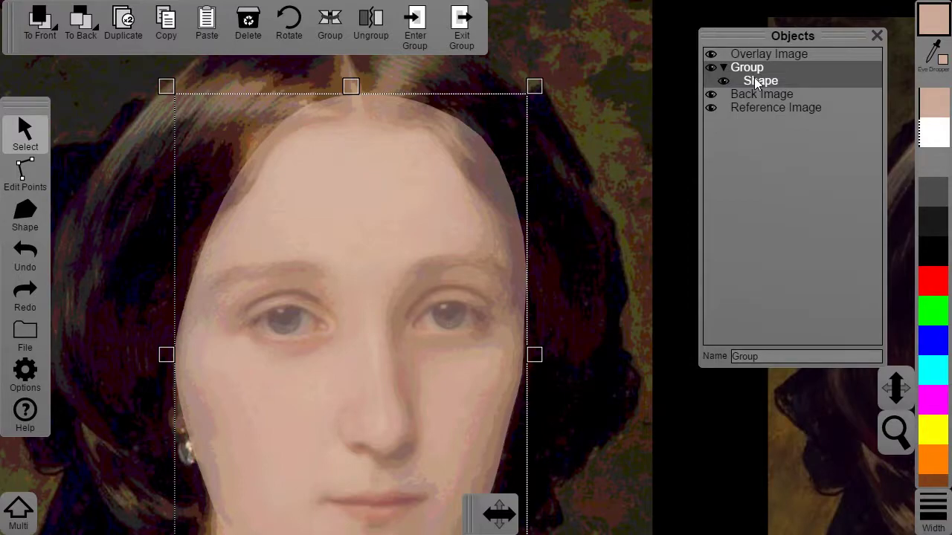
click(756, 80)
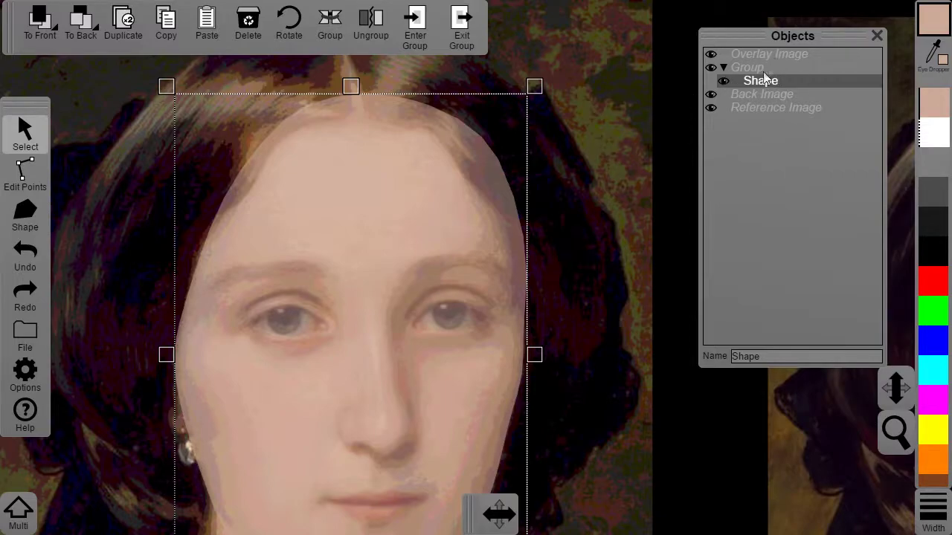
click(593, 162)
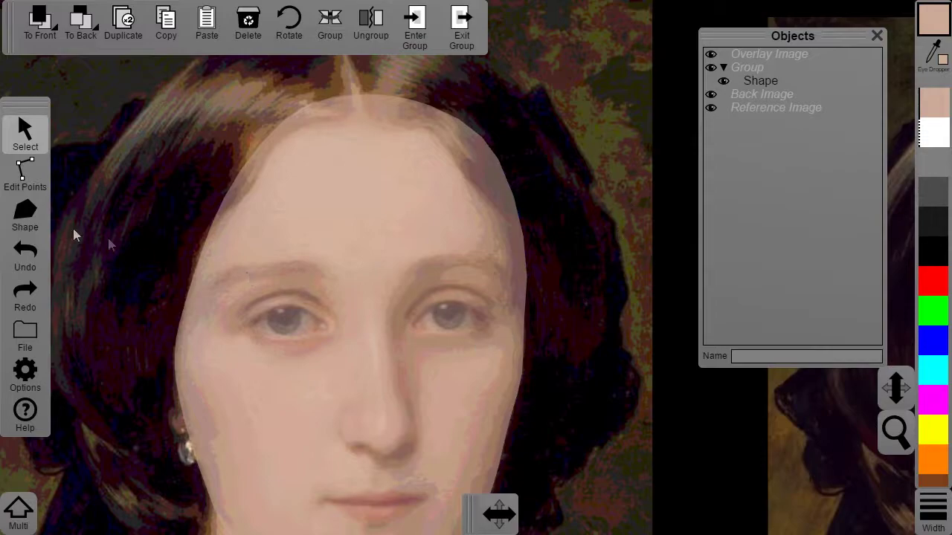
Split the face shape in two between its eye-level outline points on the left and right sides
click(25, 177)
click(235, 291)
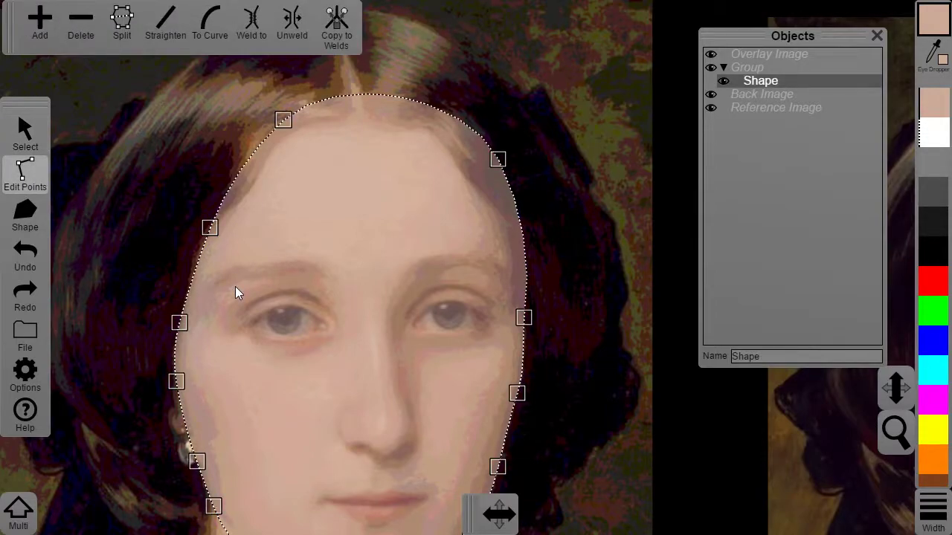
click(180, 324)
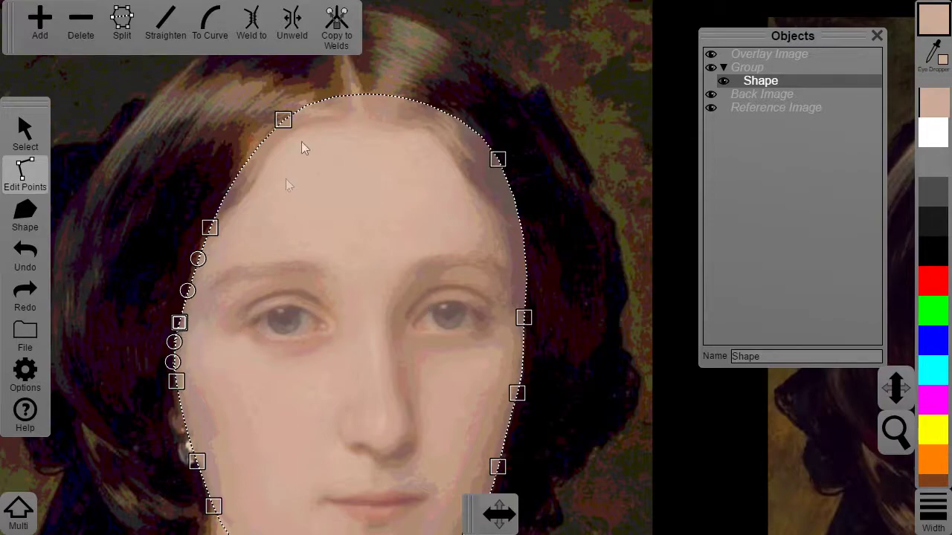
click(523, 318)
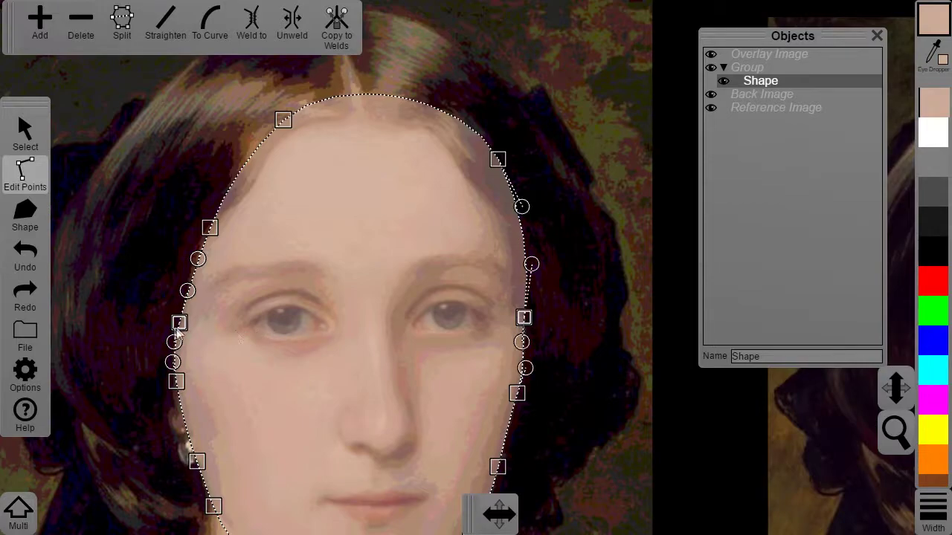
click(123, 23)
Add points on the upper face shape's split edge at the inner and outer corners of both eyes
scroll(271, 331, up, 2)
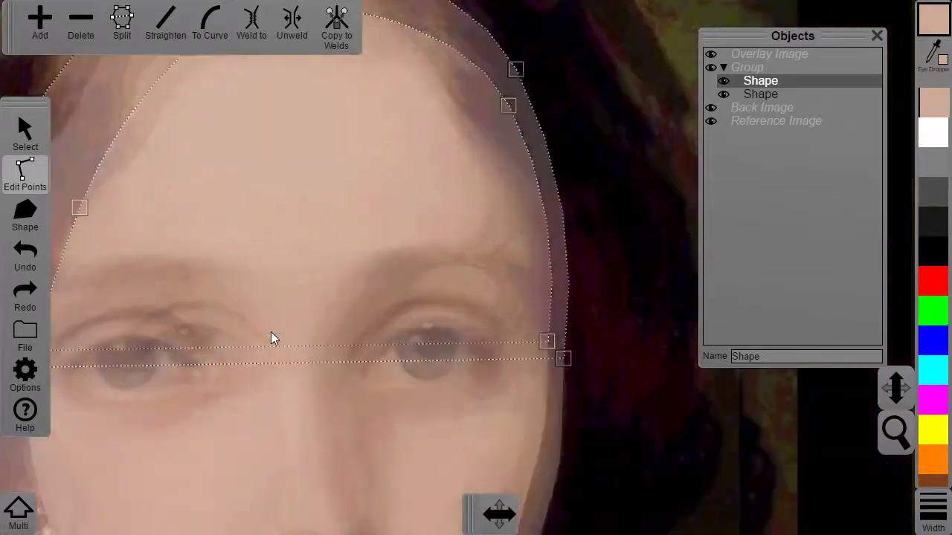
click(203, 364)
click(363, 364)
drag(204, 364, 198, 371)
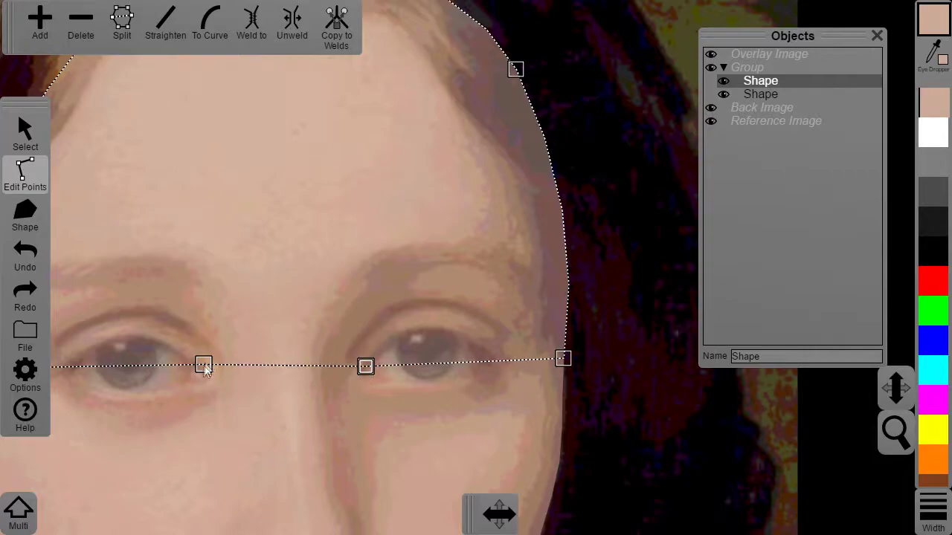
click(496, 359)
click(43, 31)
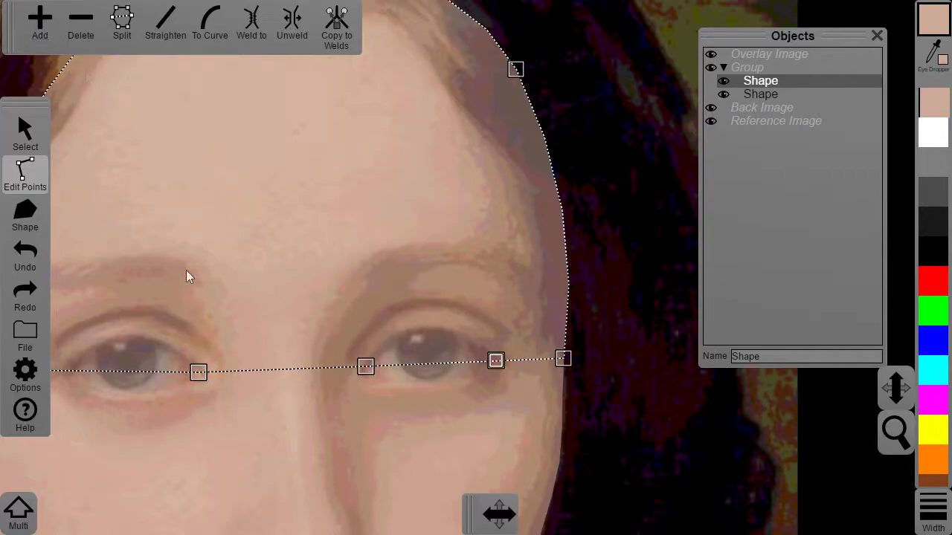
click(146, 364)
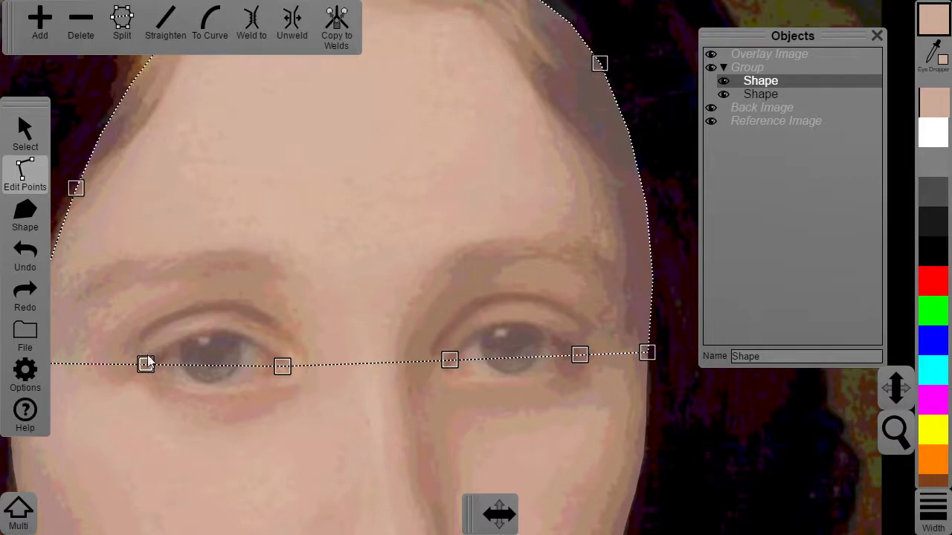
Curve the upper face shape's edge between the left eye's corner points to follow the upper eyelid
drag(150, 364, 152, 364)
click(223, 366)
click(509, 318)
click(476, 319)
click(205, 361)
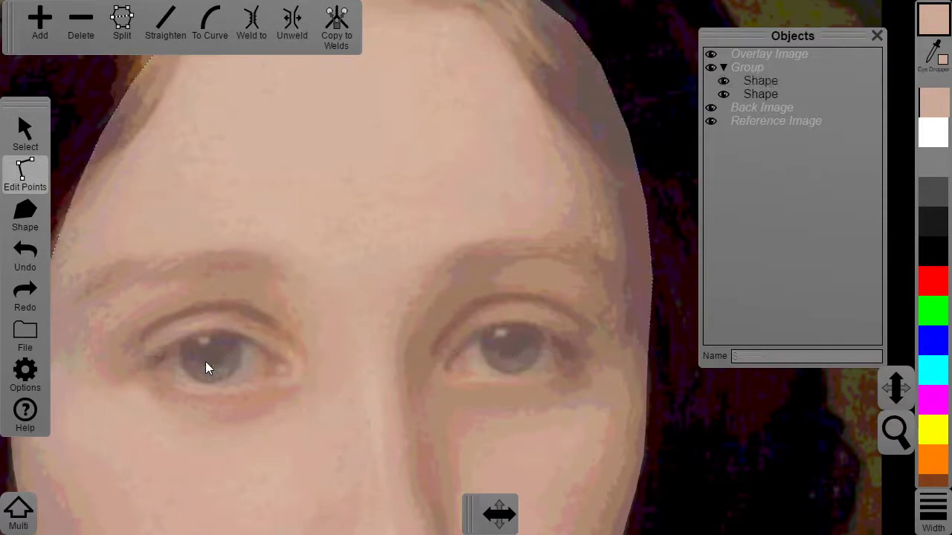
click(221, 287)
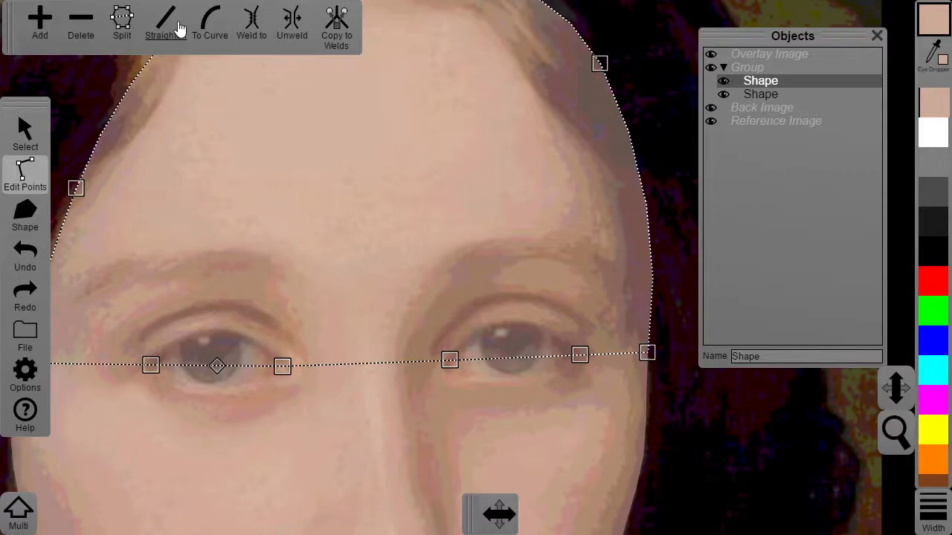
click(208, 27)
drag(184, 366, 182, 318)
drag(250, 365, 260, 326)
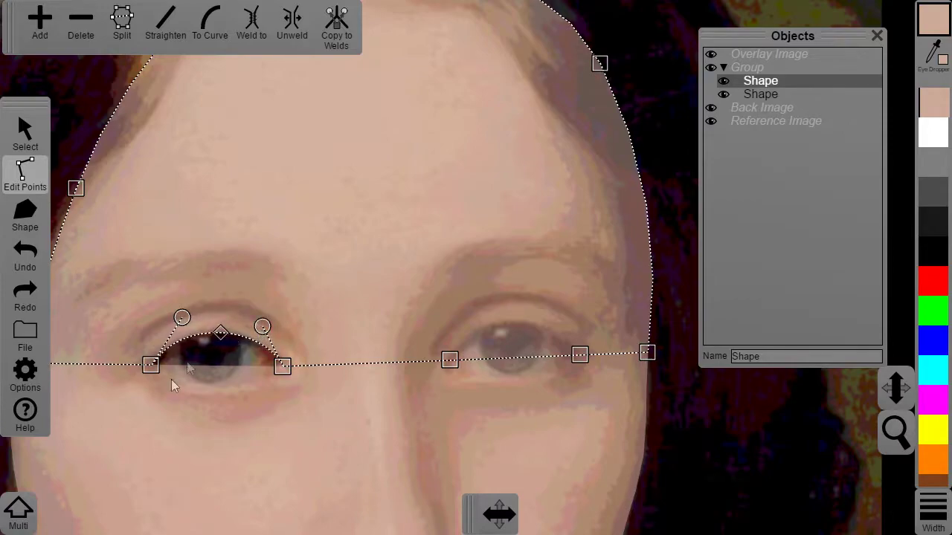
Curve the lower face shape's edge between the corner points of both eyes to follow the lower eyelids
click(204, 363)
click(209, 370)
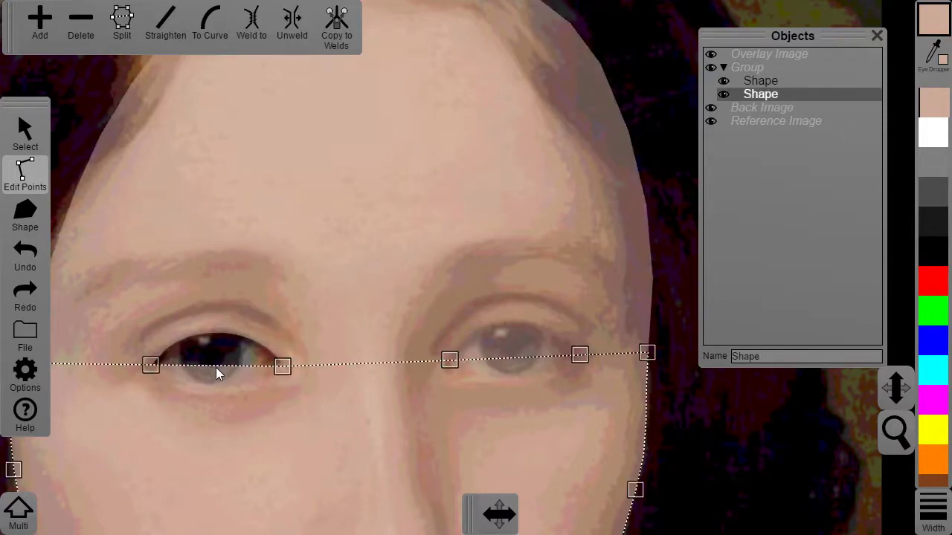
click(208, 28)
drag(250, 367, 233, 389)
click(525, 357)
click(210, 28)
drag(547, 359, 553, 382)
Curve the upper face shape's edge above the right eye to follow its upper eyelid
click(523, 334)
click(519, 358)
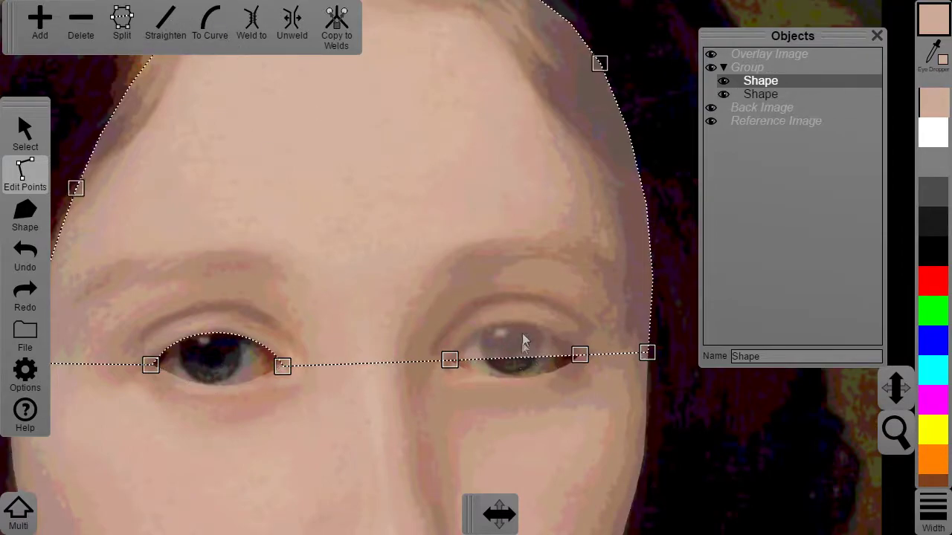
click(211, 29)
drag(483, 358, 478, 309)
drag(548, 356, 557, 323)
Exit the face group, select the Back Image, and hide the Overlay Image and the Group
scroll(623, 351, down, 6)
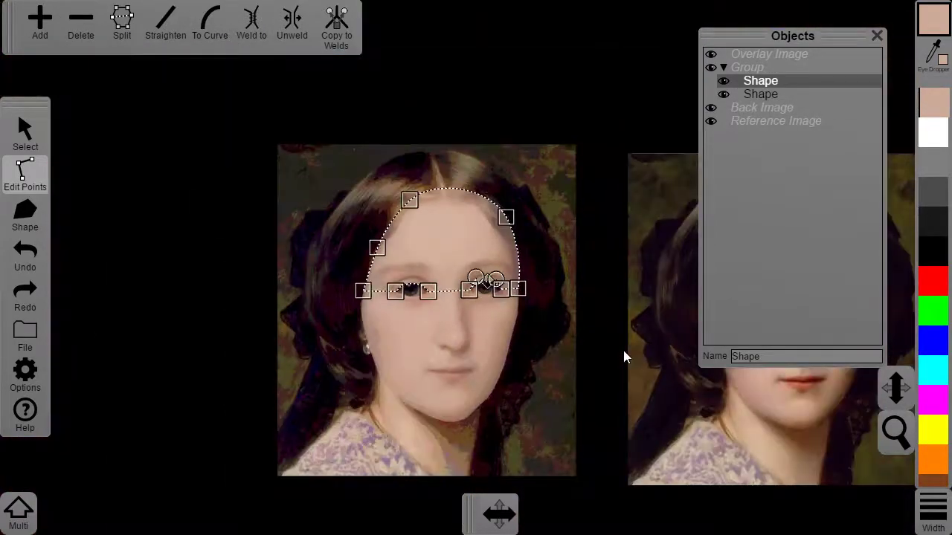
click(552, 255)
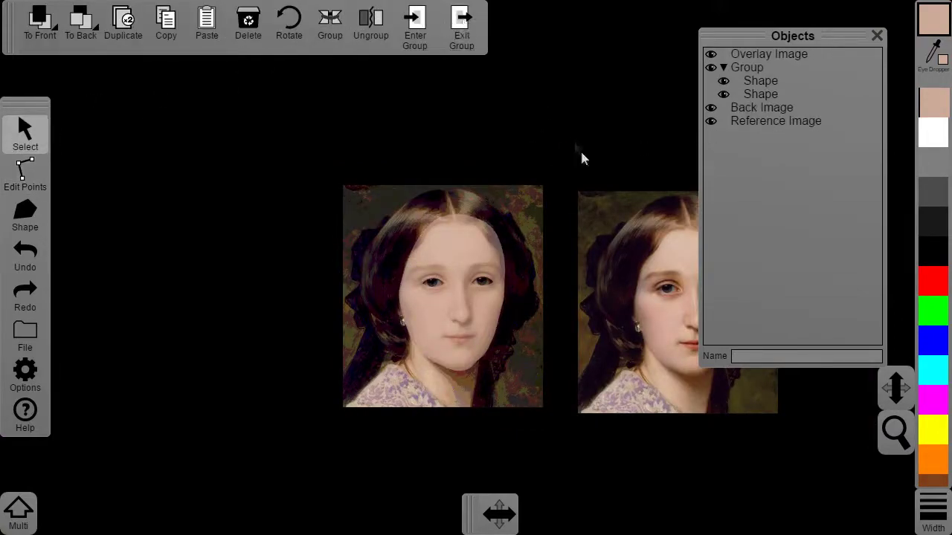
click(780, 127)
click(751, 108)
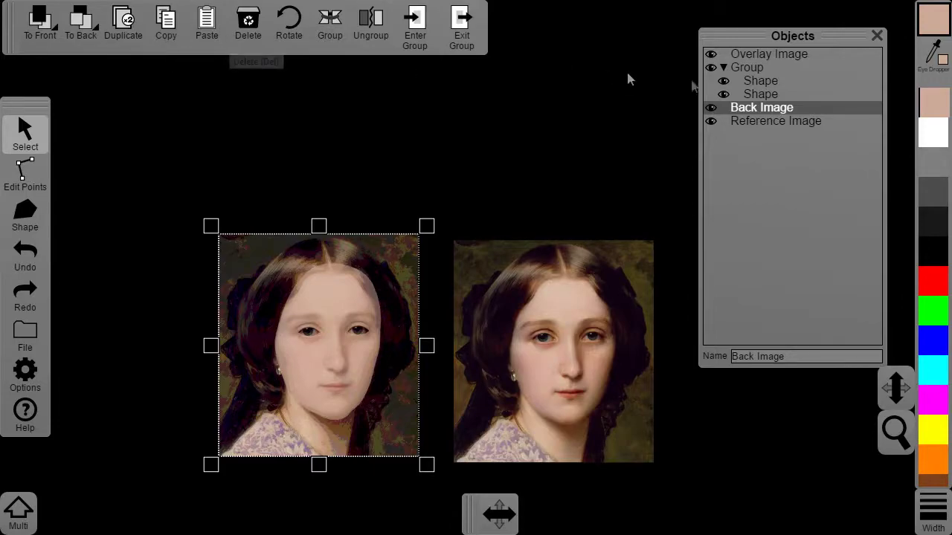
click(711, 55)
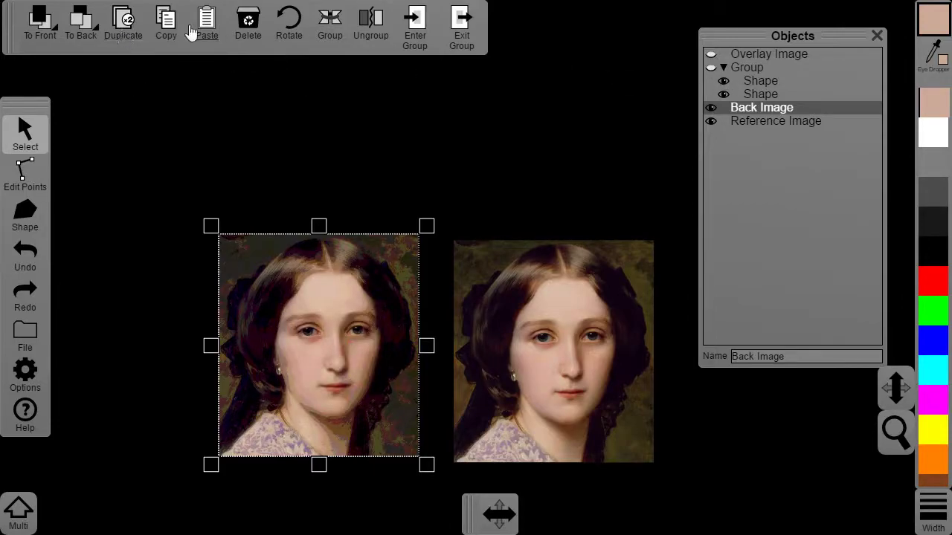
Duplicate the Back Image and place the copy beside the working portrait, with the Reference Image directly beneath the copy
click(117, 26)
drag(353, 290, 594, 125)
drag(595, 373, 601, 426)
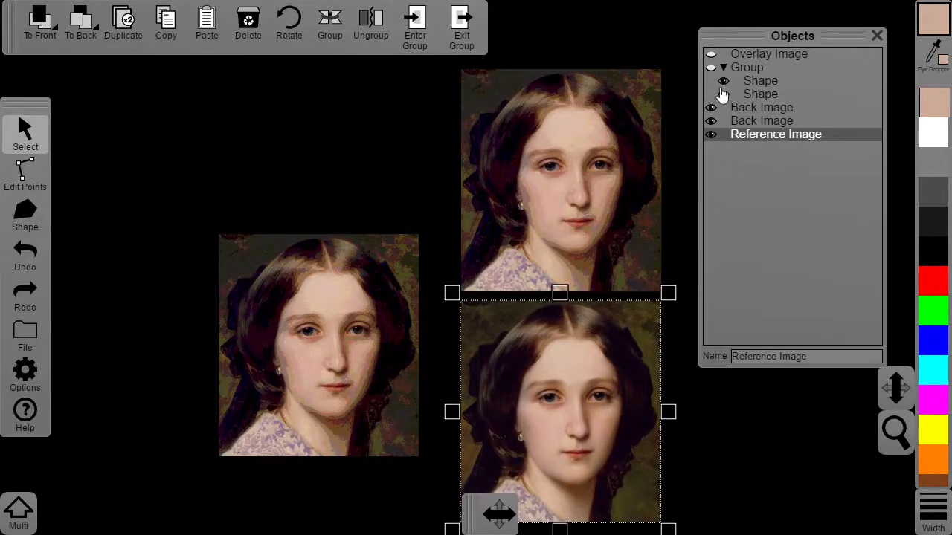
Show the Group and the Overlay Image again and enter the group for editing
click(710, 68)
click(711, 55)
click(747, 68)
click(413, 24)
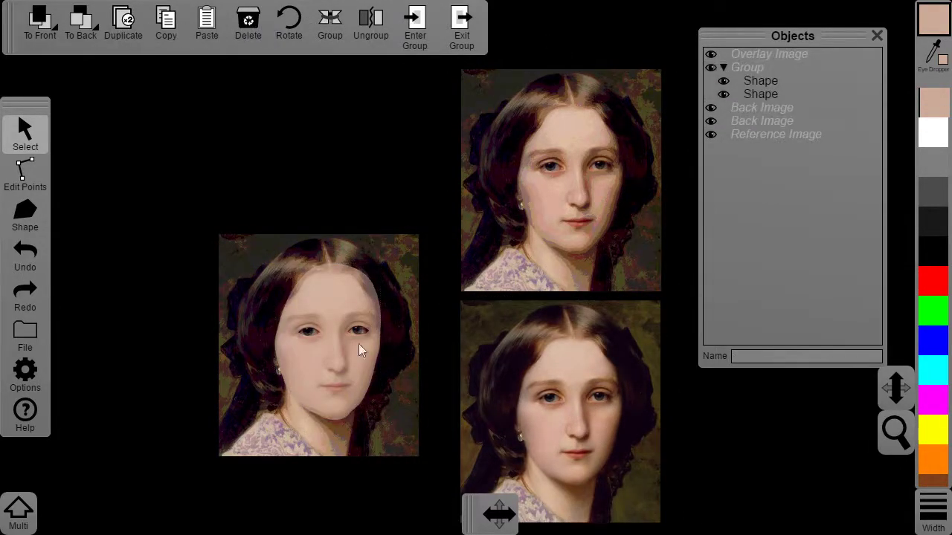
Hide the Overlay Image and move the upper face shape's two forehead outline points up into the hair
scroll(366, 360, up, 3)
drag(273, 400, 374, 363)
click(711, 54)
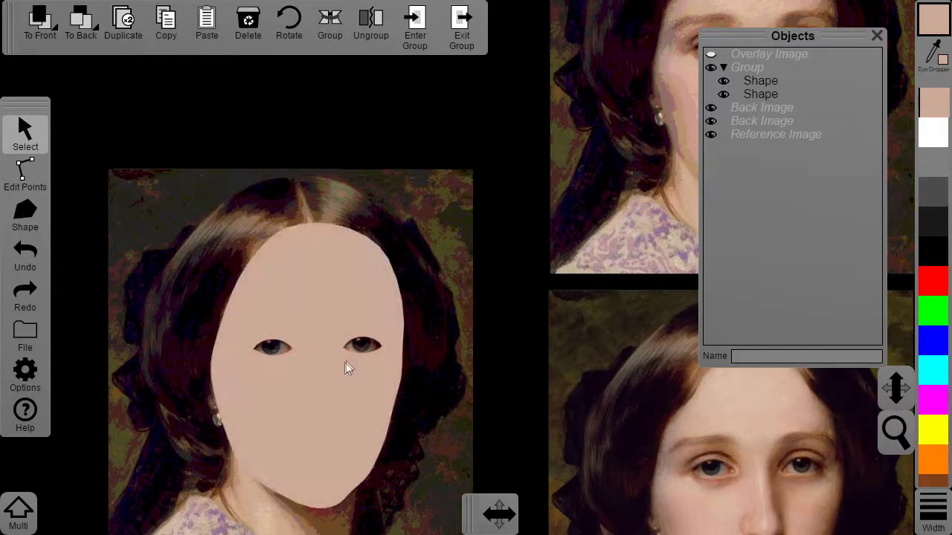
scroll(344, 362, up, 1)
click(257, 241)
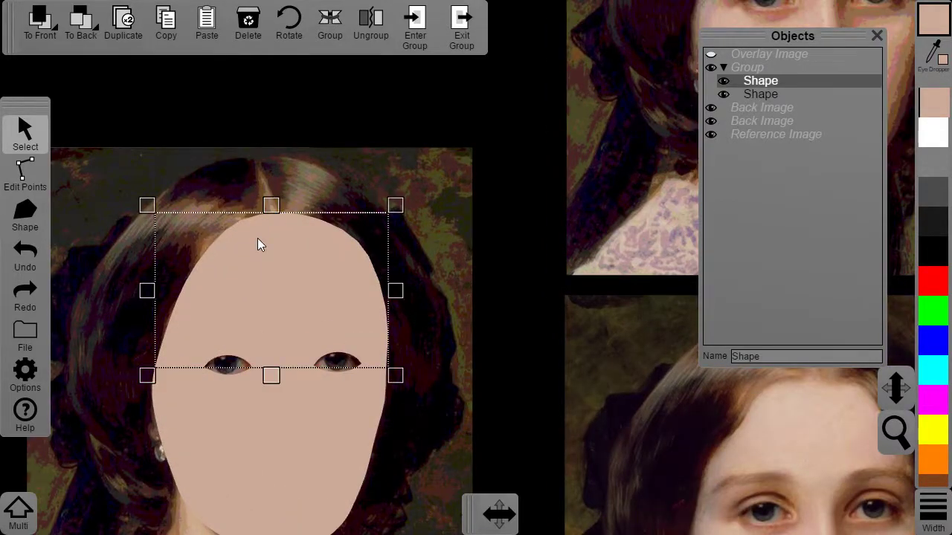
click(25, 175)
drag(228, 226, 205, 183)
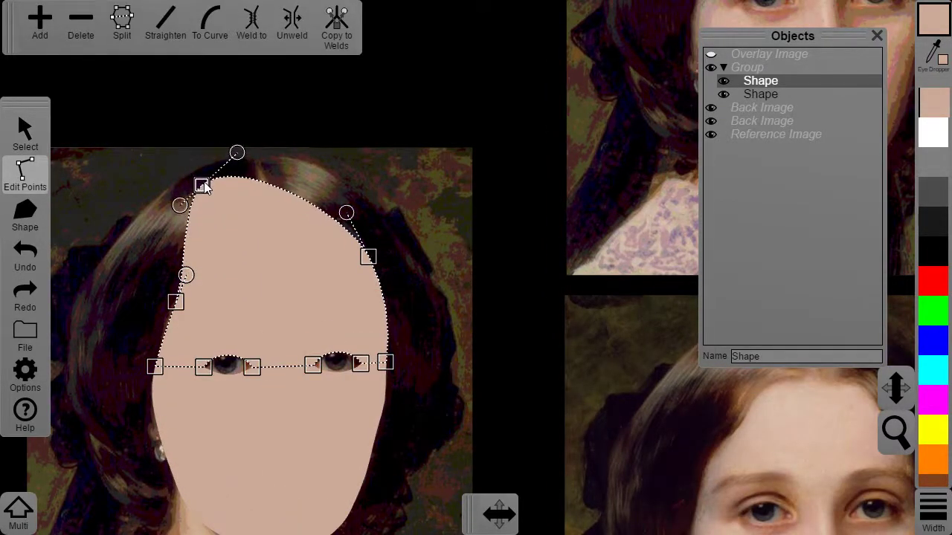
drag(368, 257, 375, 223)
Move the left-side outline points of the upper and lower face shapes outward under the hair and smooth that contour
drag(175, 301, 126, 269)
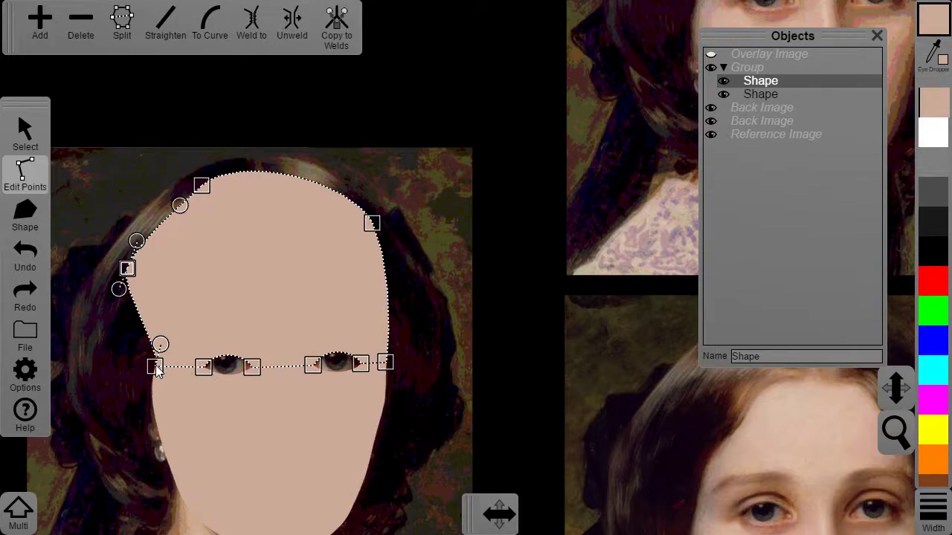
drag(154, 366, 127, 367)
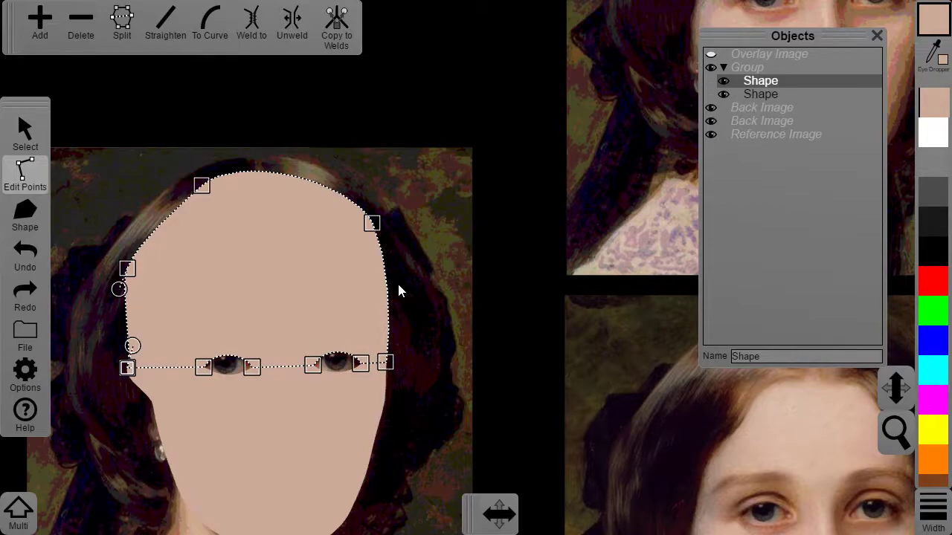
click(142, 412)
drag(152, 405, 131, 407)
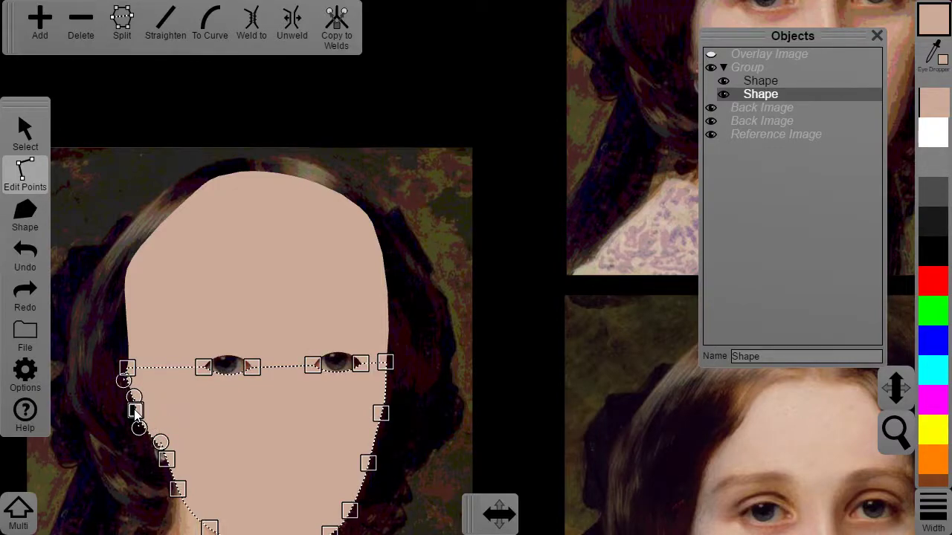
click(134, 282)
click(137, 269)
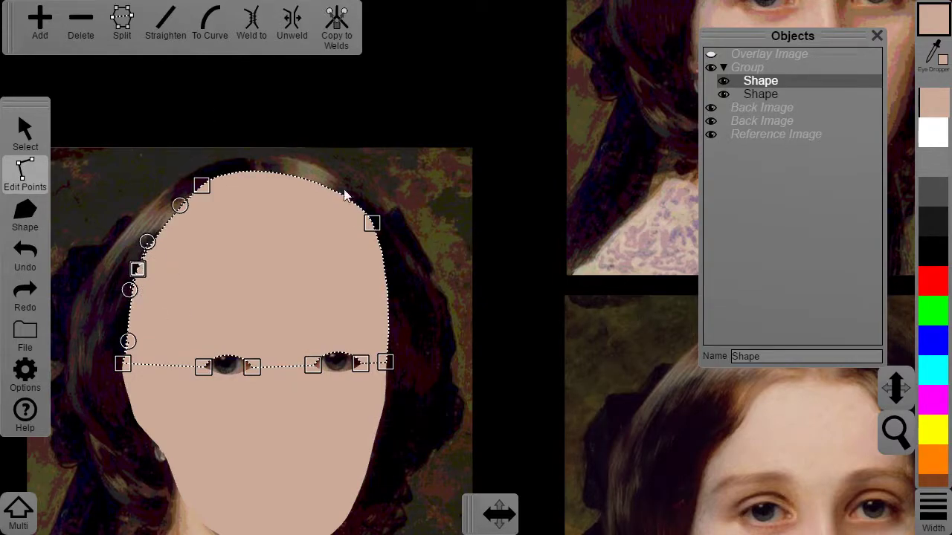
Toggle the Overlay Image to compare the enlarged face shapes with the hairline and jaw, and select the lower face shape
click(711, 67)
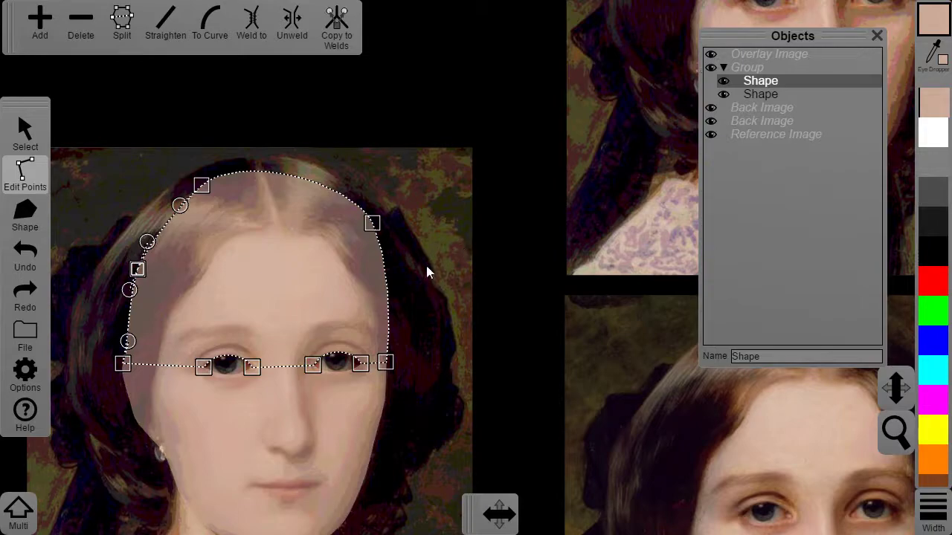
click(711, 55)
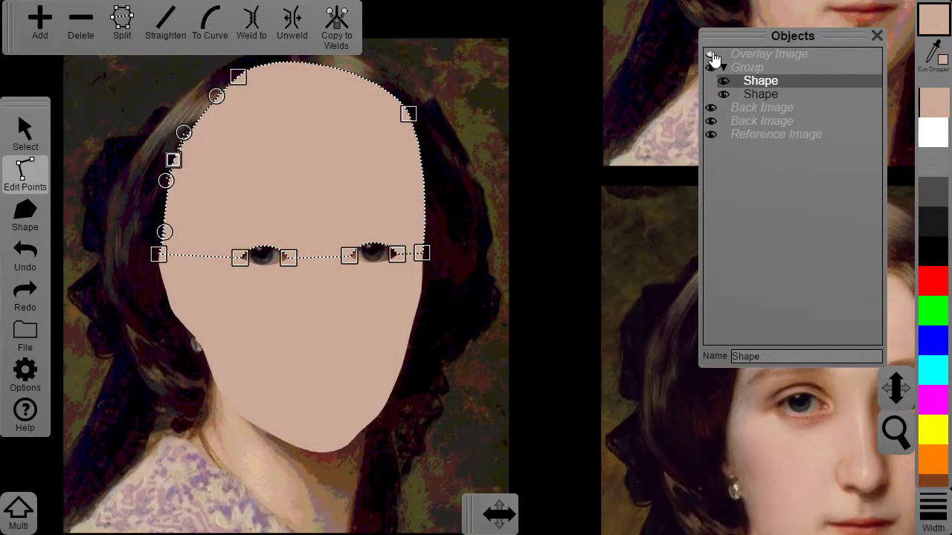
click(313, 373)
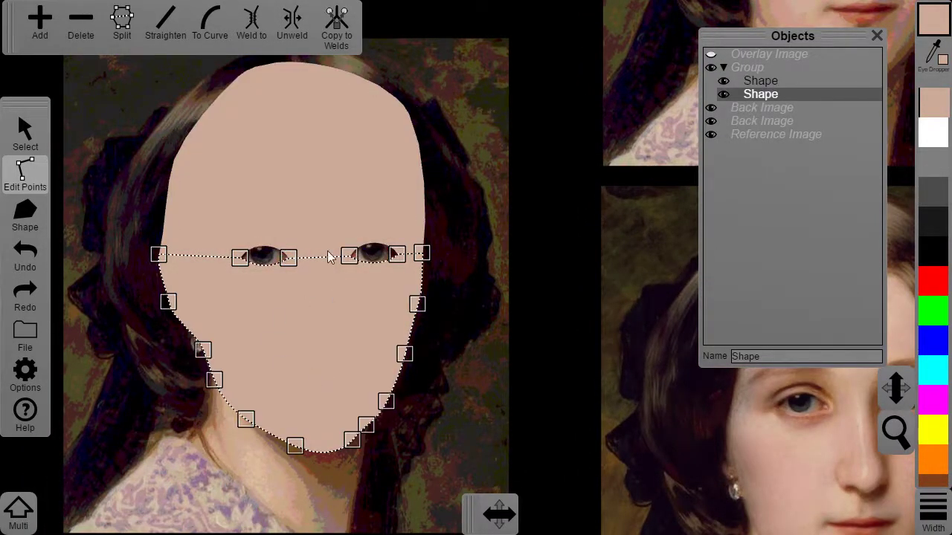
click(711, 54)
Examine the nose, mouth and chin in the working portrait, the duplicated Back Image and the Reference Image
drag(419, 364, 225, 486)
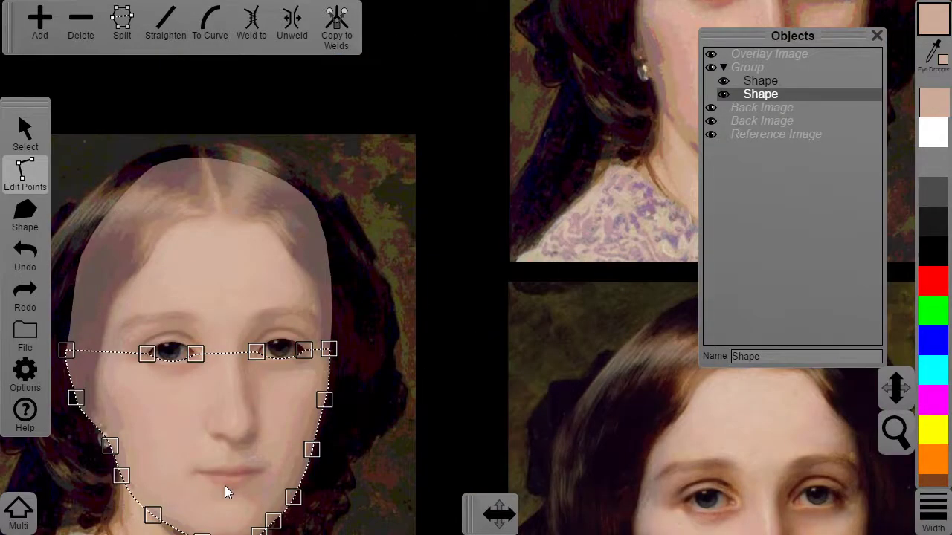
scroll(225, 486, up, 1)
drag(155, 507, 273, 372)
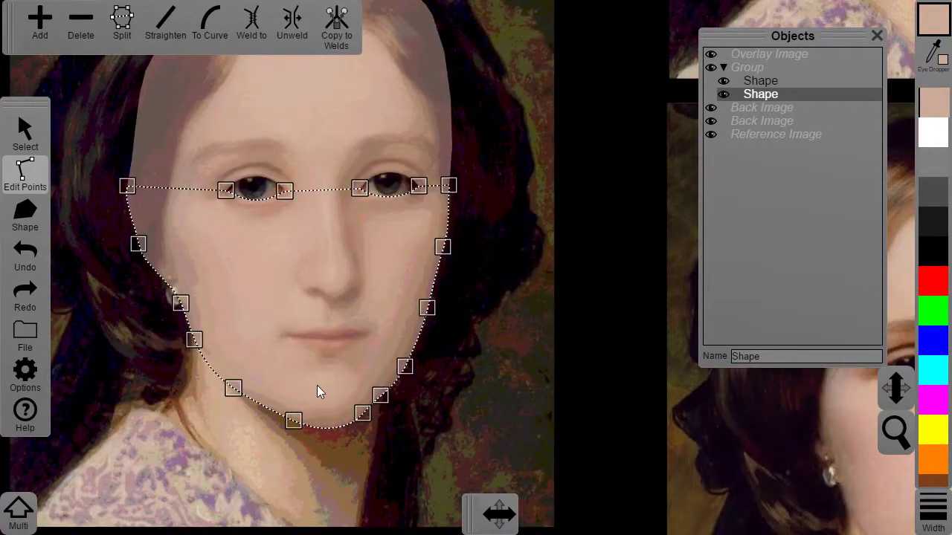
scroll(319, 389, up, 2)
drag(224, 420, 298, 395)
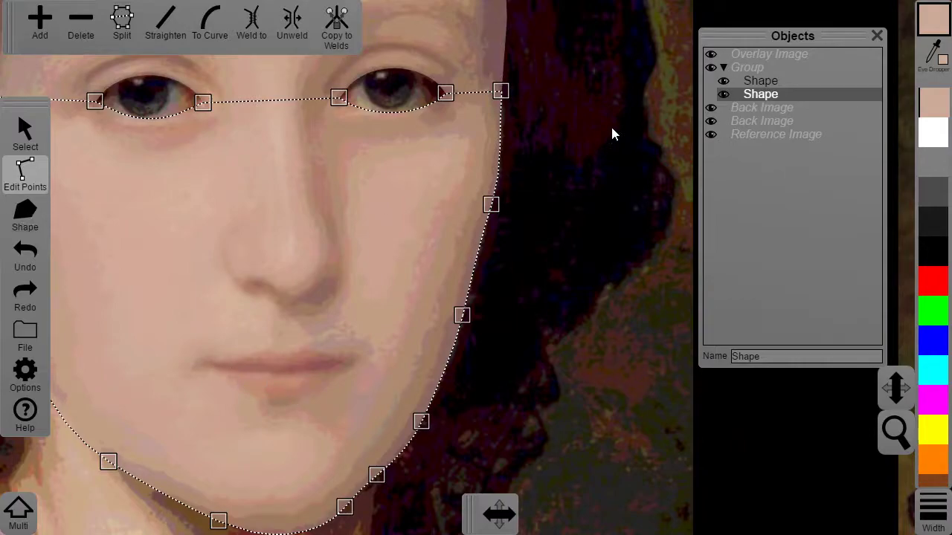
mouse_move(627, 118)
mouse_down()
mouse_move(315, 350)
mouse_move(372, 345)
mouse_move(499, 213)
mouse_move(186, 409)
mouse_up()
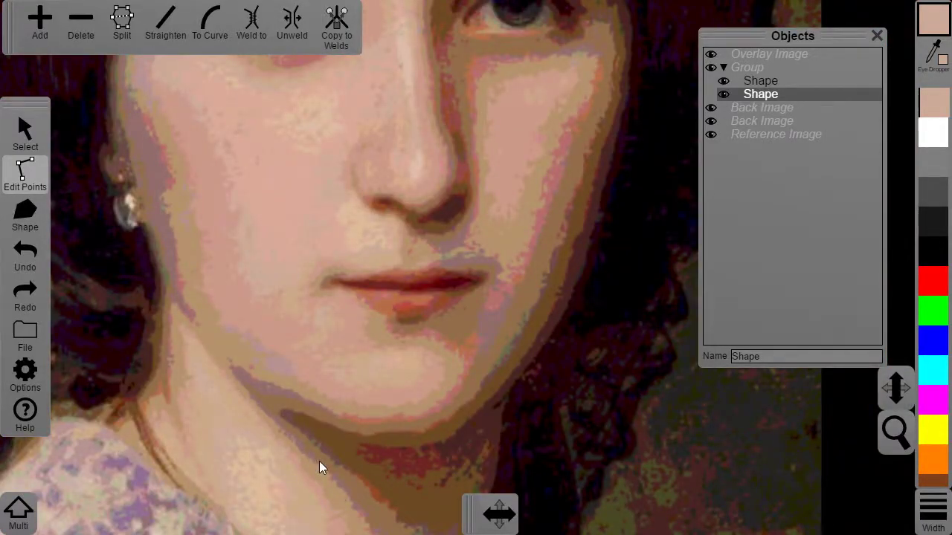
scroll(383, 451, down, 10)
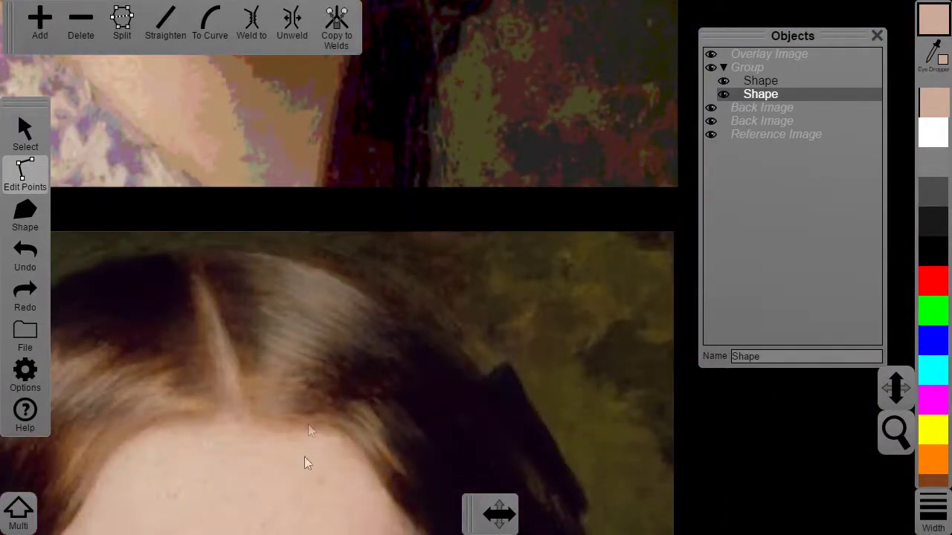
drag(382, 261, 407, 115)
scroll(371, 255, down, 4)
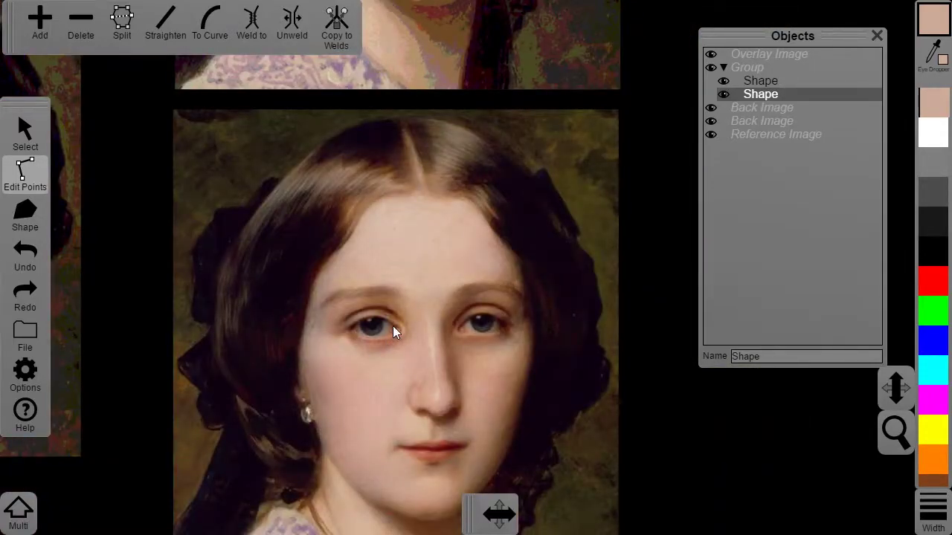
drag(405, 463, 307, 305)
scroll(308, 305, up, 3)
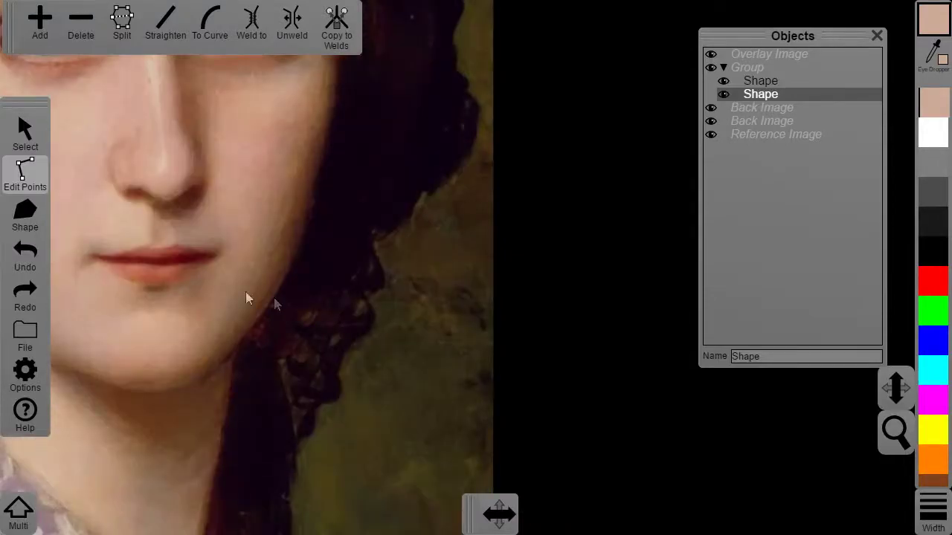
Draw a solid curved shape over the upper lip on the Reference Image, from one mouth corner to the other
click(25, 217)
drag(141, 202, 251, 228)
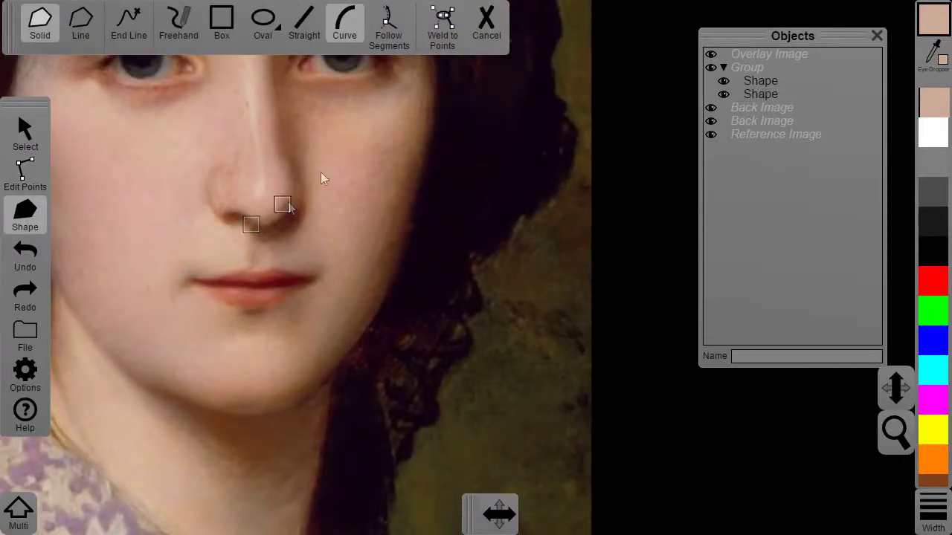
click(228, 232)
drag(194, 281, 241, 352)
scroll(320, 329, up, 3)
click(320, 349)
click(220, 358)
click(157, 366)
drag(141, 360, 192, 363)
Adjust the upper lip shape's point at the right mouth corner to fit the lip line
click(23, 180)
drag(373, 365, 376, 362)
click(359, 362)
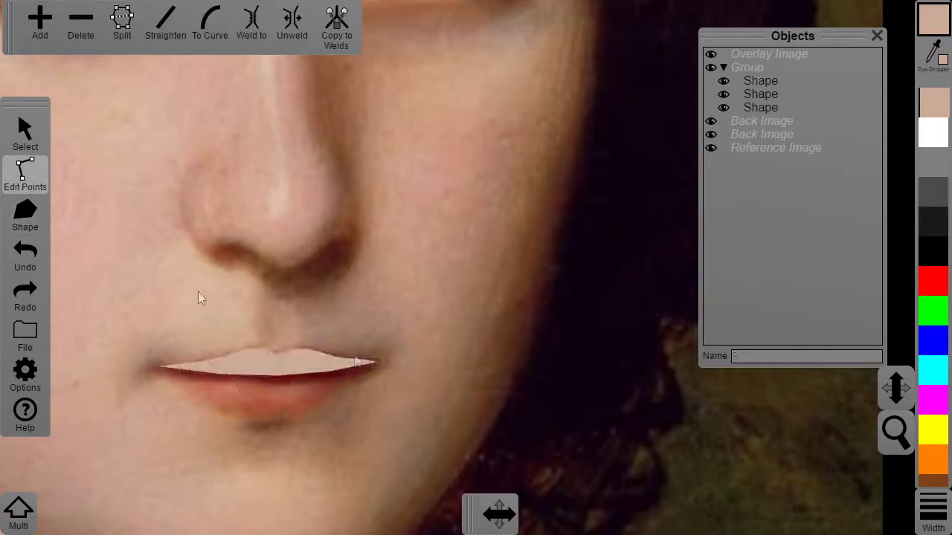
Recolour the upper lip shape with a reddish-orange lip colour sampled from the portrait
click(26, 140)
click(273, 360)
click(297, 402)
scroll(363, 379, down, 5)
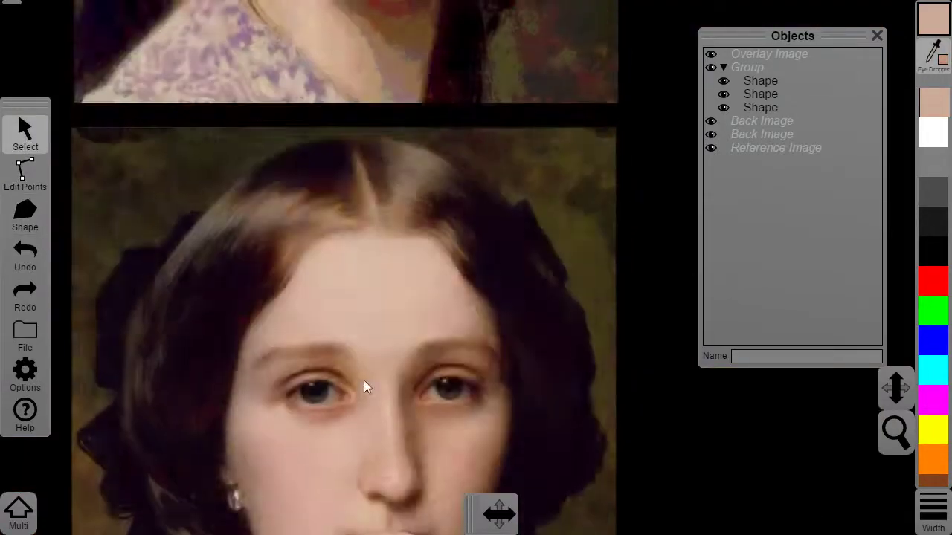
scroll(326, 142, up, 3)
click(329, 140)
scroll(391, 439, down, 3)
scroll(335, 424, up, 6)
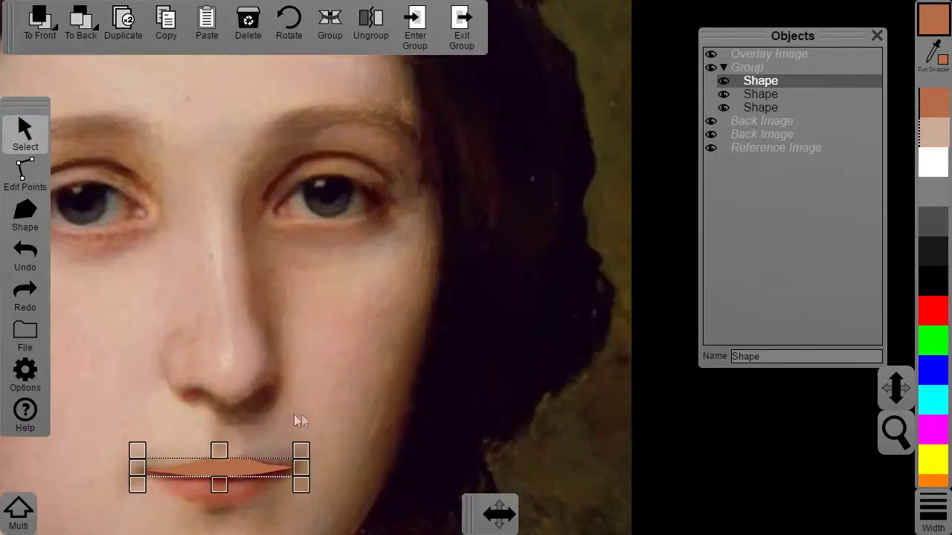
click(322, 423)
Draw a solid lower lip shape that follows and welds to the upper lip's lower edge, with a curved bottom edge along the lower lip
click(25, 216)
click(358, 416)
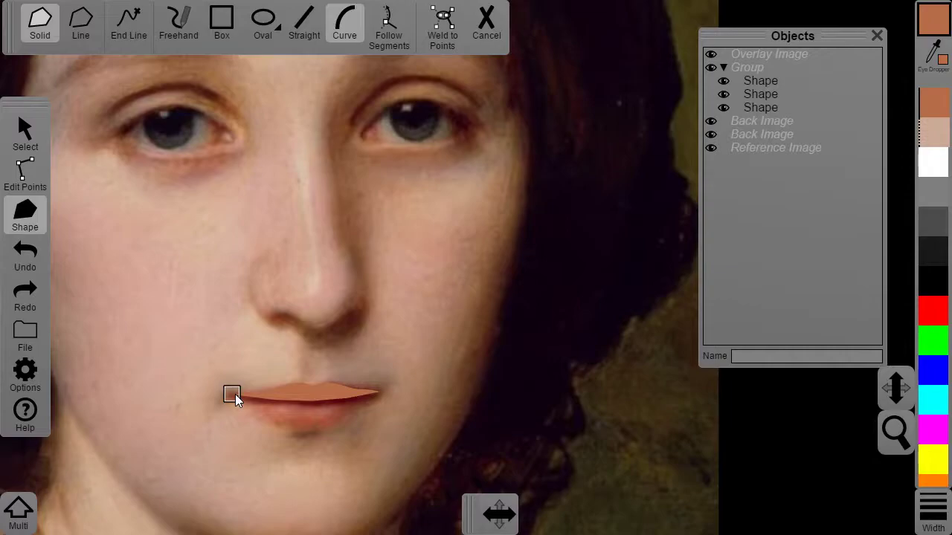
click(397, 26)
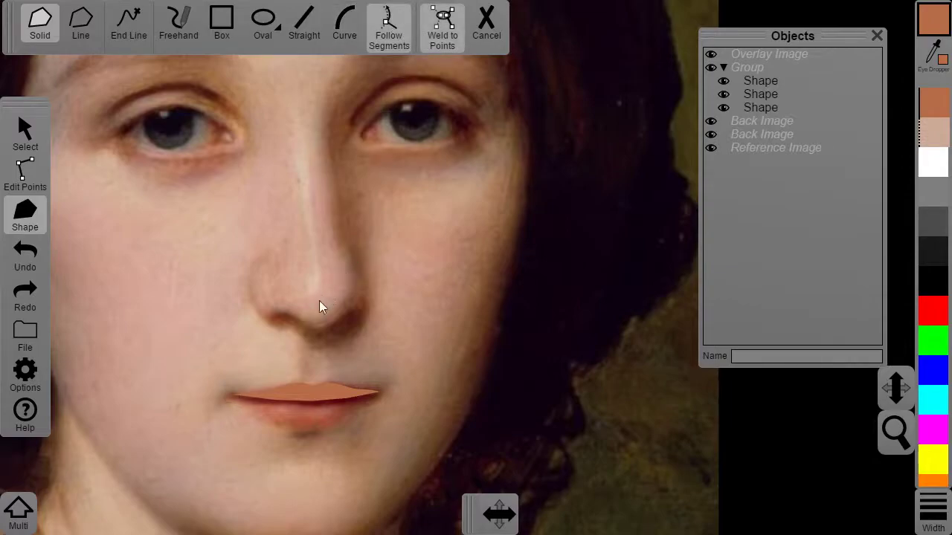
click(235, 394)
click(362, 401)
click(349, 26)
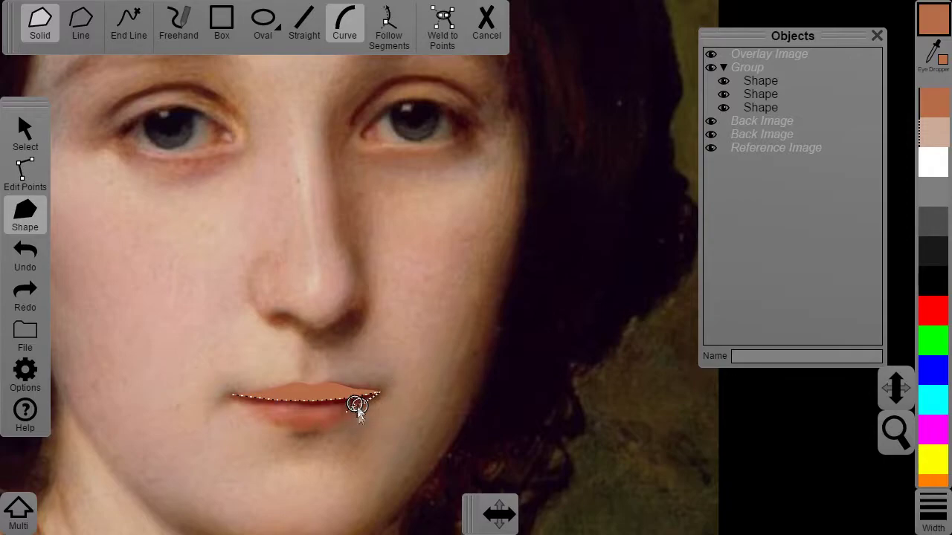
click(255, 400)
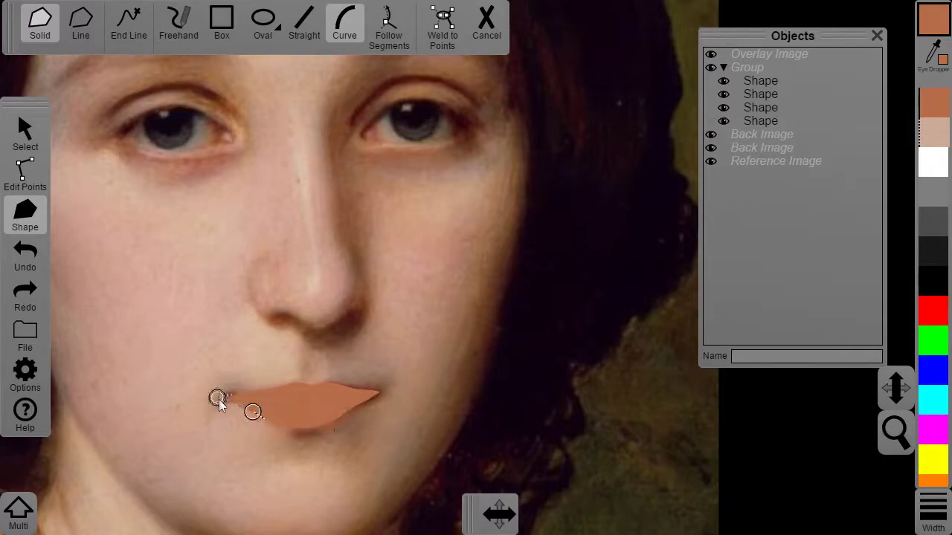
click(27, 175)
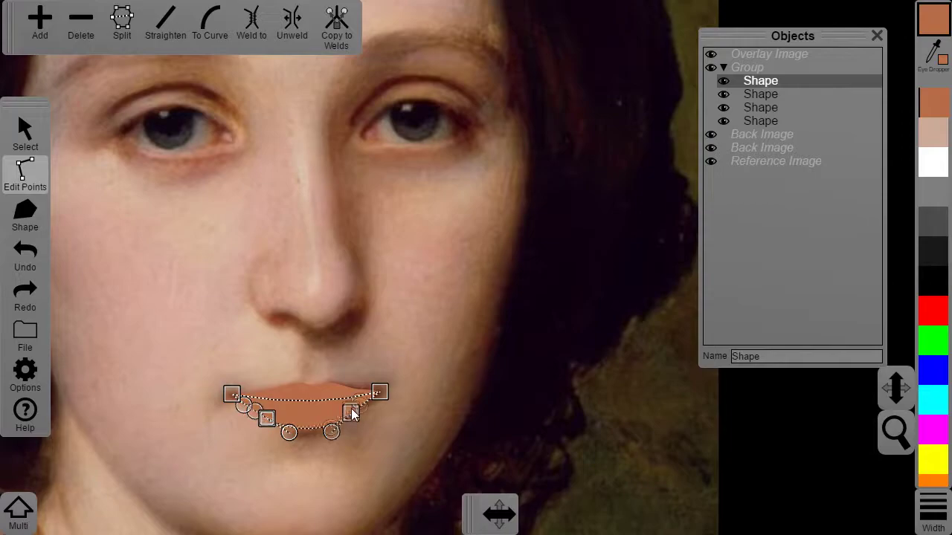
Move both lip shapes together onto the chin of the posterized portrait, just below its mouth
scroll(399, 391, down, 2)
click(397, 364)
click(25, 132)
drag(287, 320, 461, 397)
drag(393, 373, 358, 159)
scroll(401, 442, down, 2)
drag(379, 415, 415, 151)
scroll(444, 144, up, 2)
scroll(444, 143, up, 3)
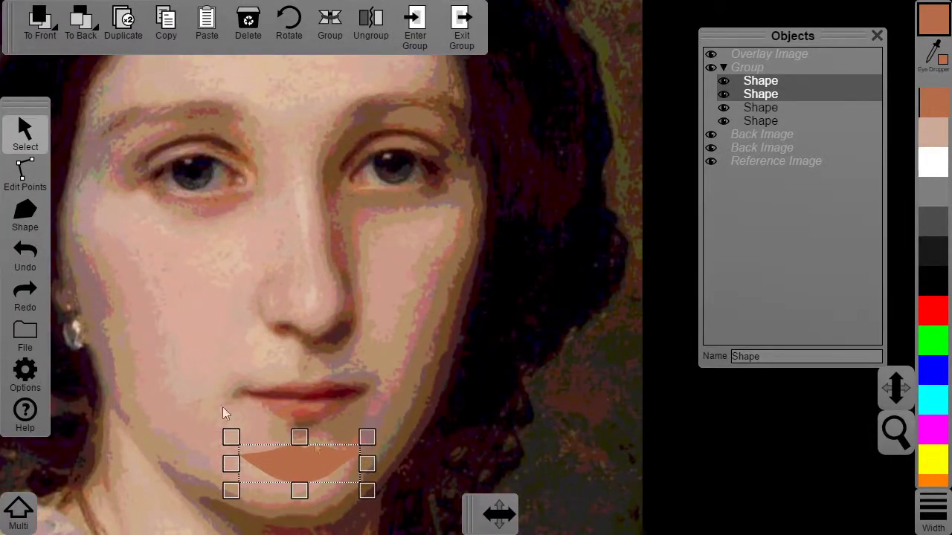
Colour the upper lip's corner points with dark red and maroon tones sampled from the posterized mouth
click(25, 178)
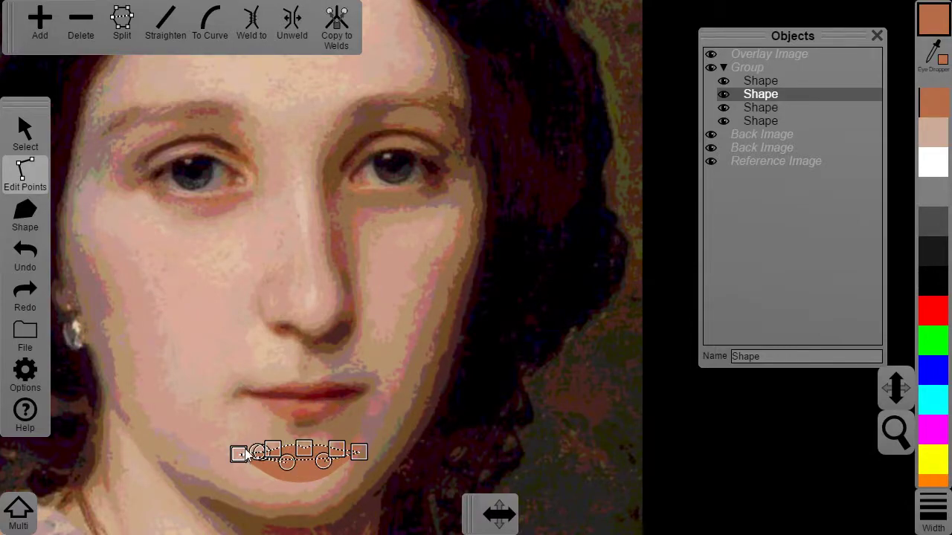
click(280, 396)
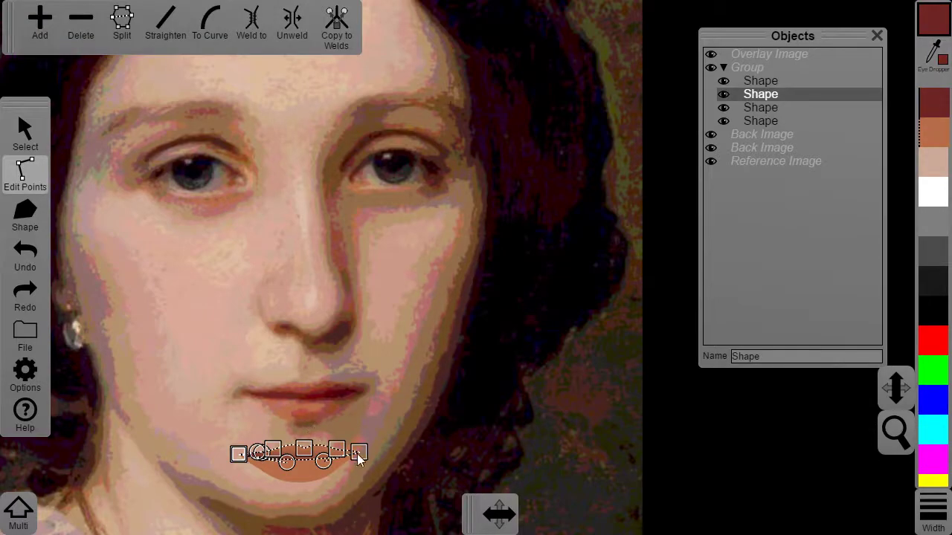
click(357, 453)
click(284, 394)
click(304, 469)
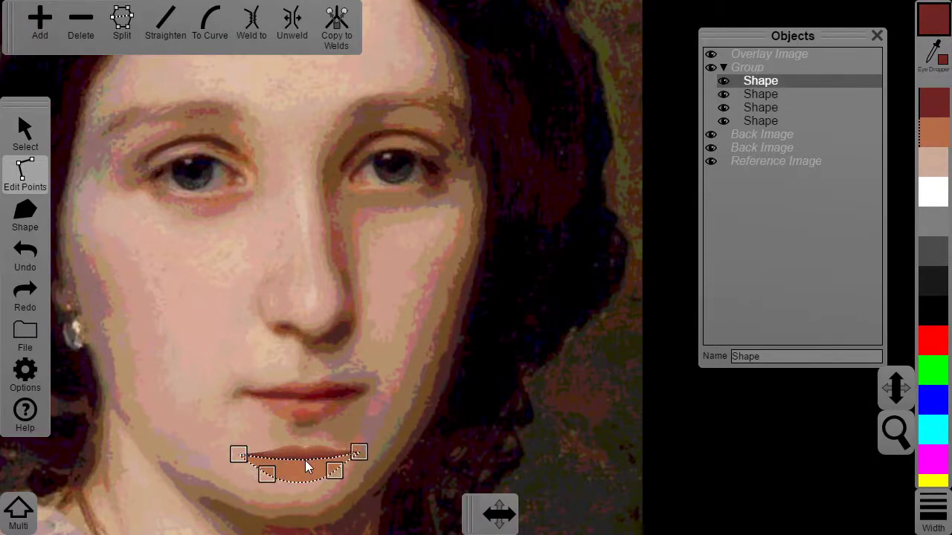
click(354, 453)
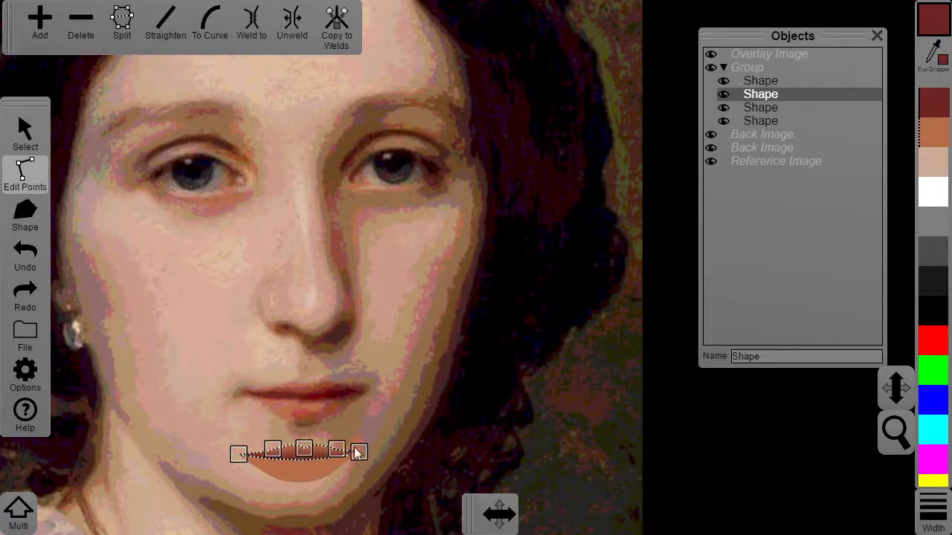
click(342, 397)
click(342, 395)
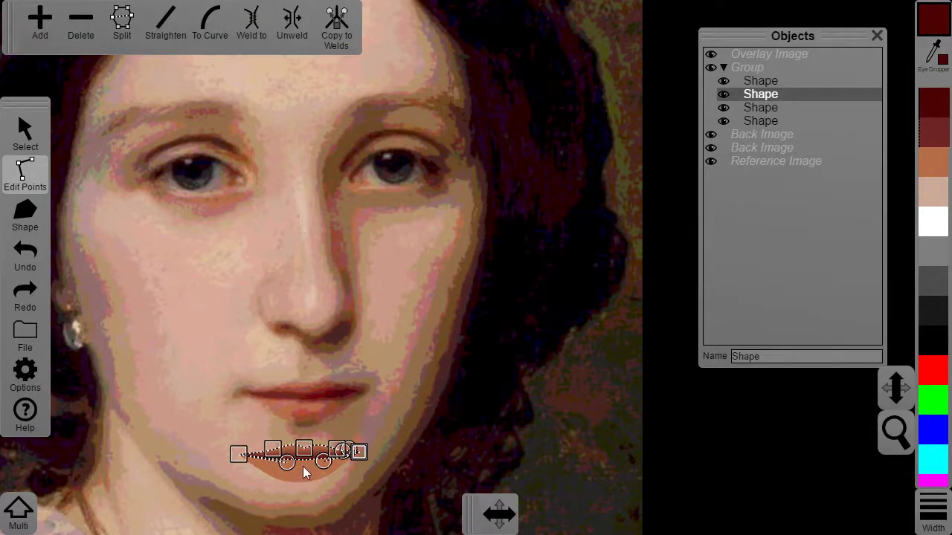
Shade the lower lip with a sampled brown and the upper lip's middle top point with a sampled pinkish lip tone
click(303, 467)
click(339, 400)
click(302, 474)
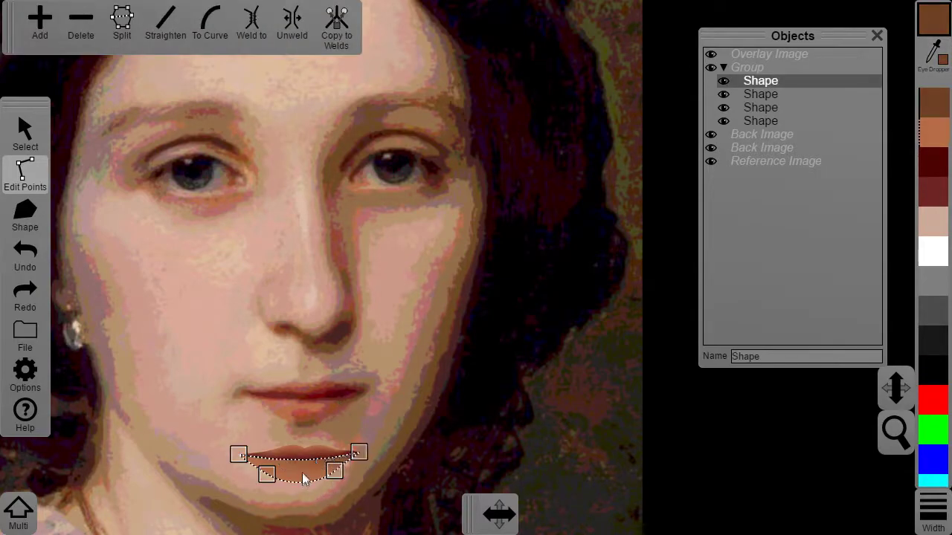
click(296, 452)
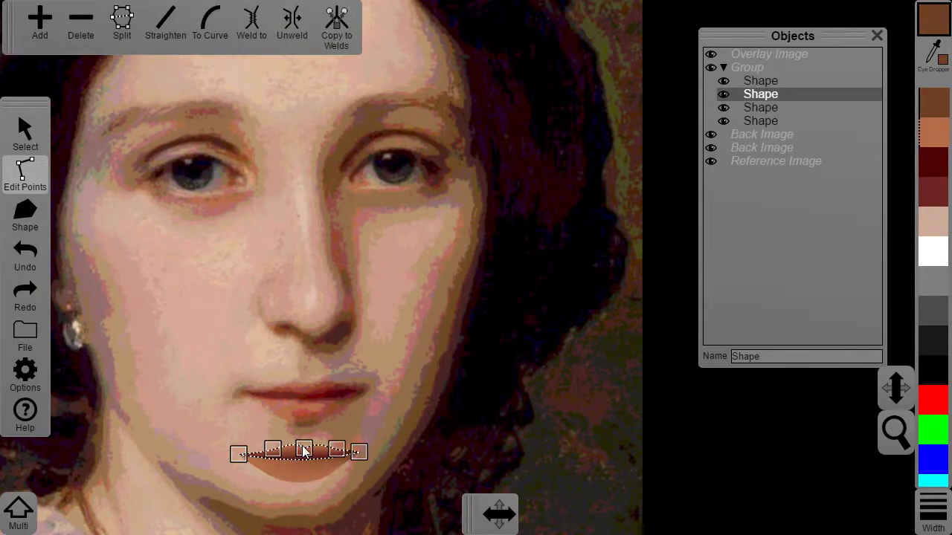
click(294, 383)
Recolour the lower lip's lower right point with a reddish-brown tone sampled from the portrait's lower lip
click(328, 474)
click(335, 471)
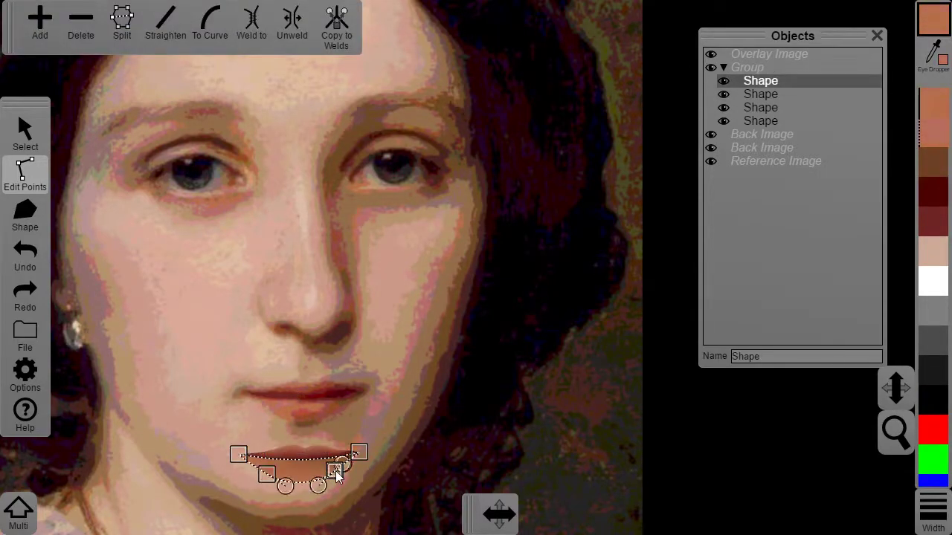
click(340, 405)
click(316, 461)
click(358, 478)
scroll(358, 477, up, 2)
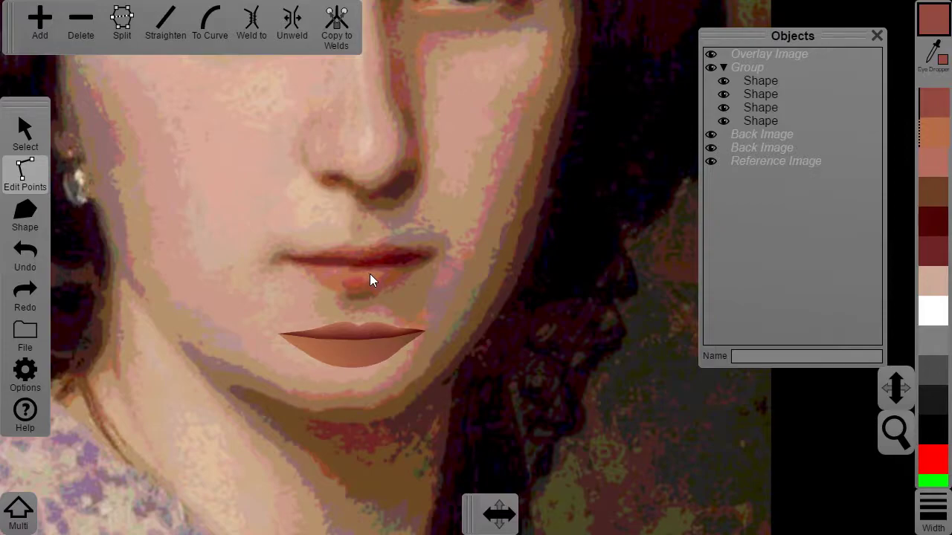
Add a middle point to the lower lip's upper and lower edges and split the shape between them
click(333, 357)
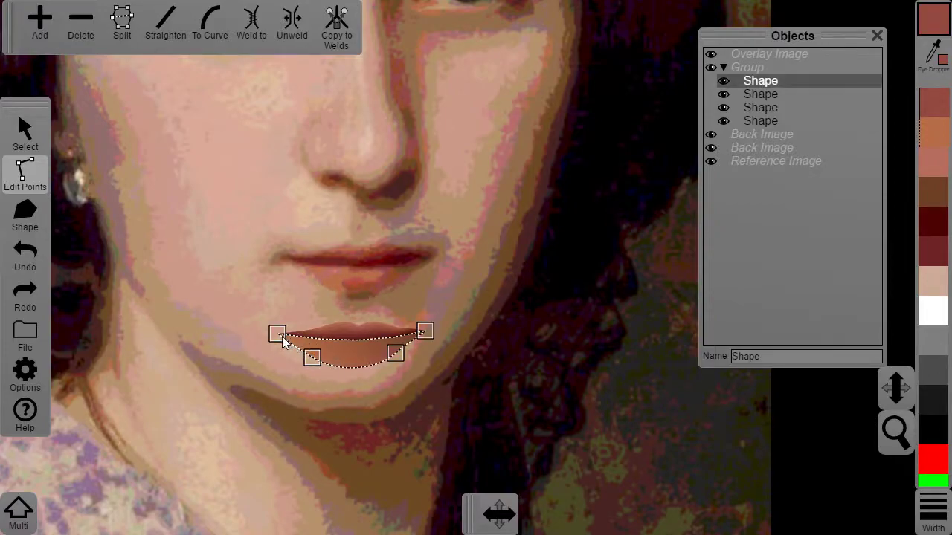
click(281, 336)
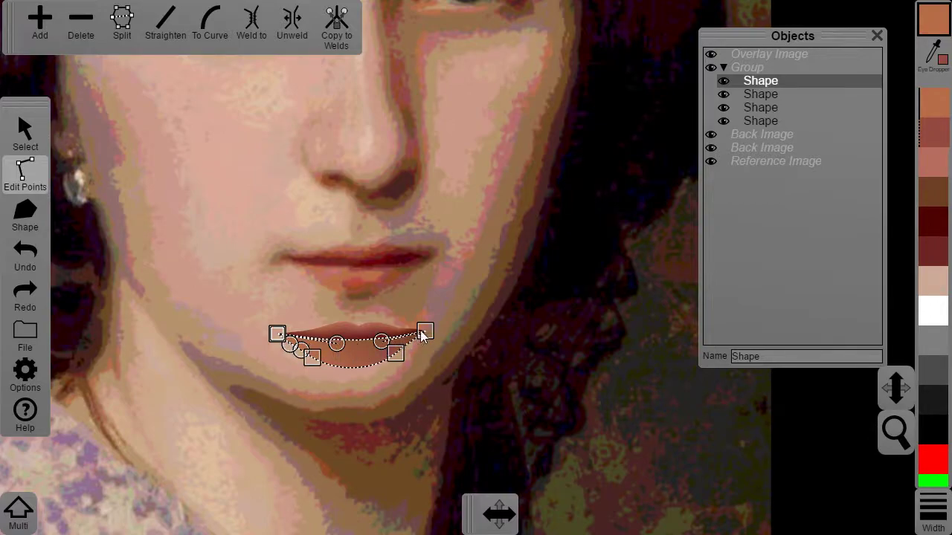
click(353, 341)
click(40, 20)
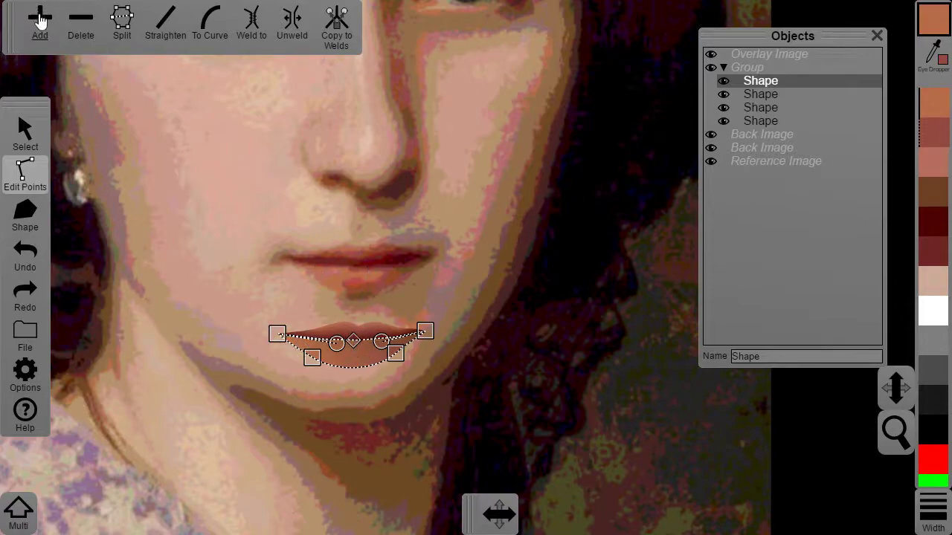
click(350, 366)
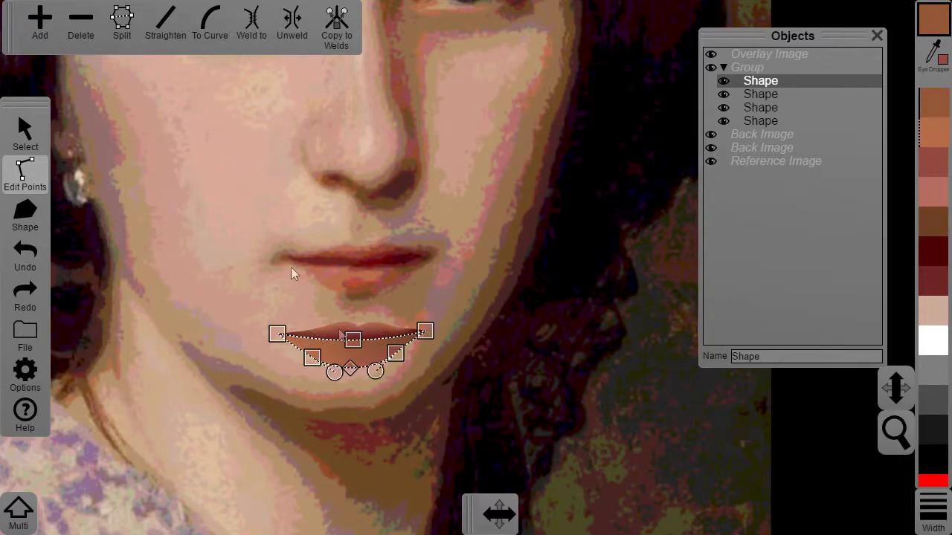
click(40, 19)
click(354, 340)
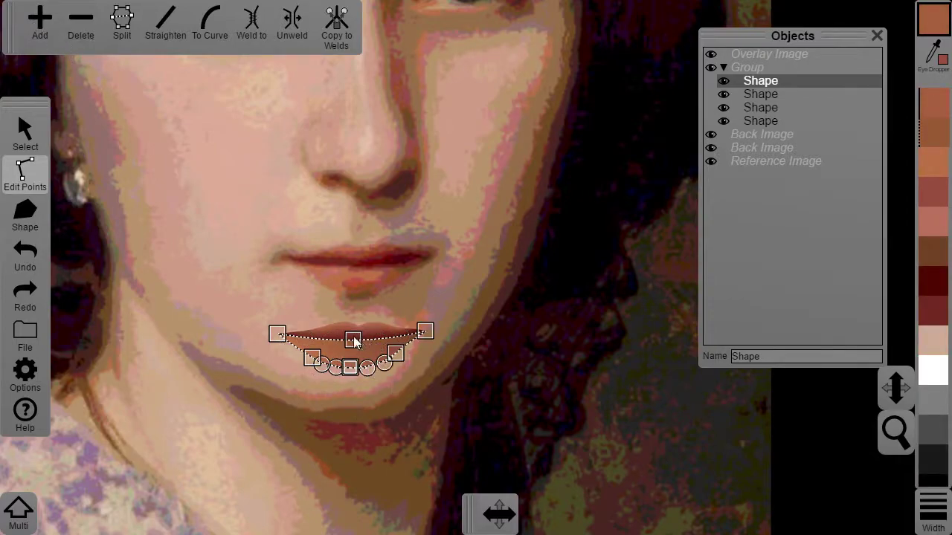
click(122, 20)
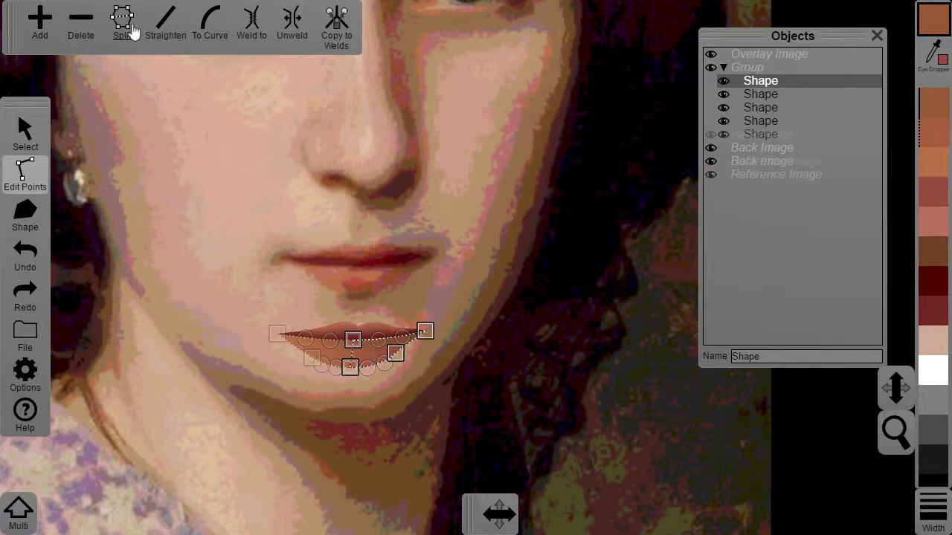
Add a point to the dividing line of the lower lip's right half and pull it slightly to the right
scroll(390, 386, up, 2)
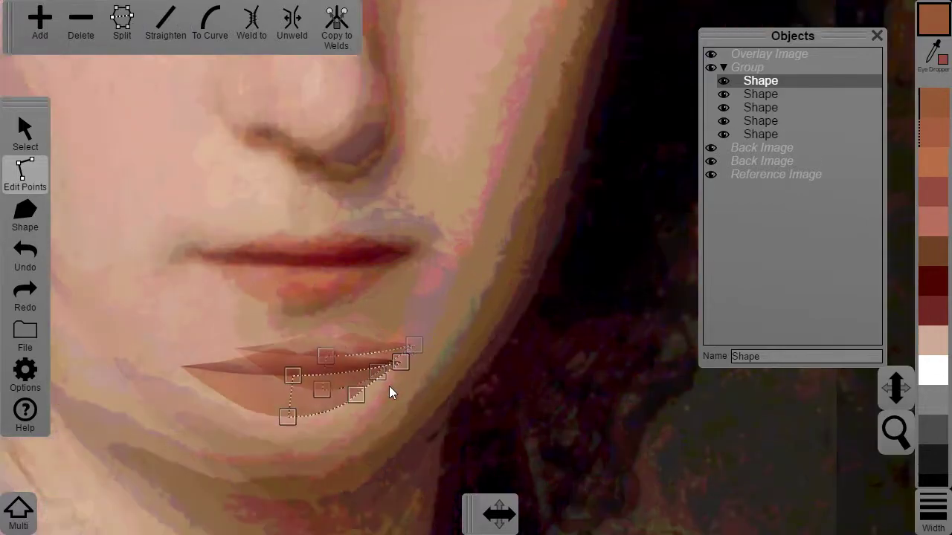
click(291, 394)
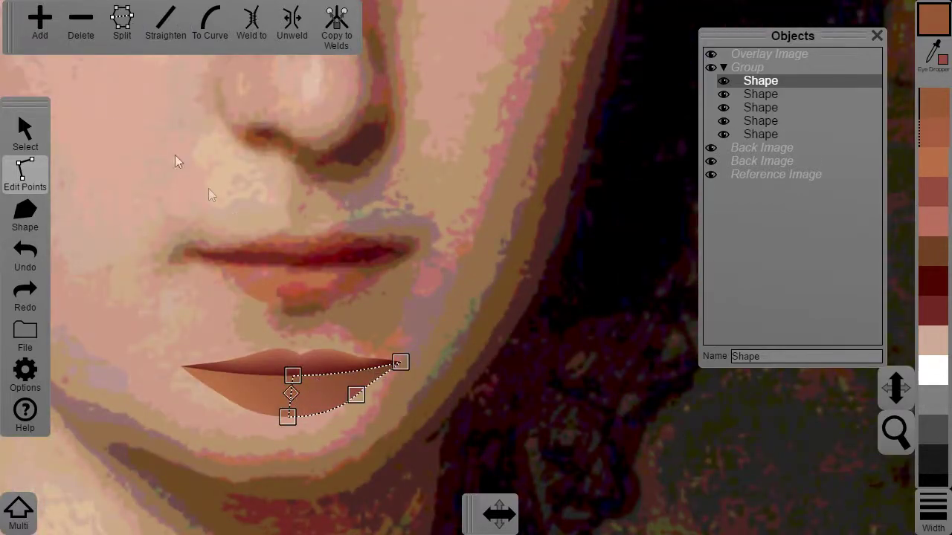
click(43, 39)
drag(291, 393, 320, 393)
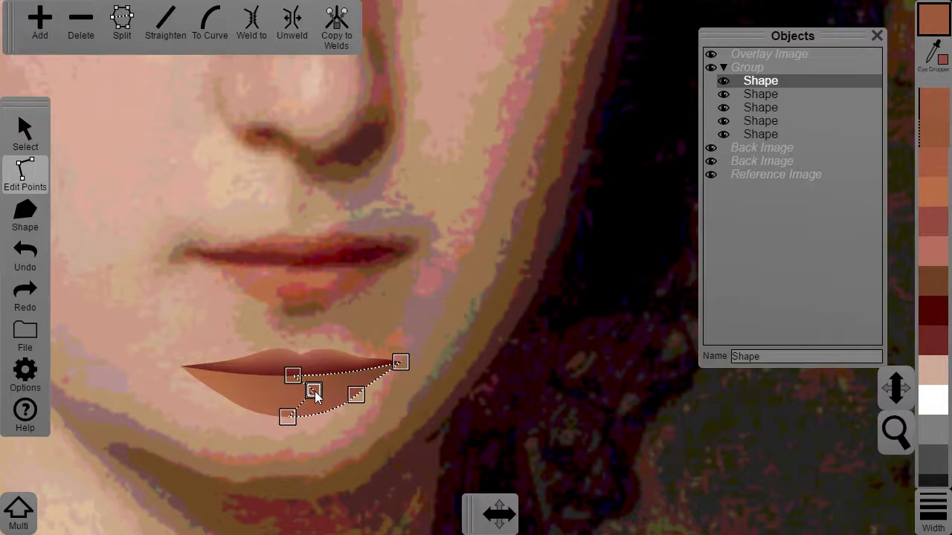
Recolour the points along the lower lip's dividing line with reddish and orange-brown tones sampled from the portrait's lower lip
click(315, 277)
click(296, 374)
click(296, 273)
click(296, 270)
key(e)
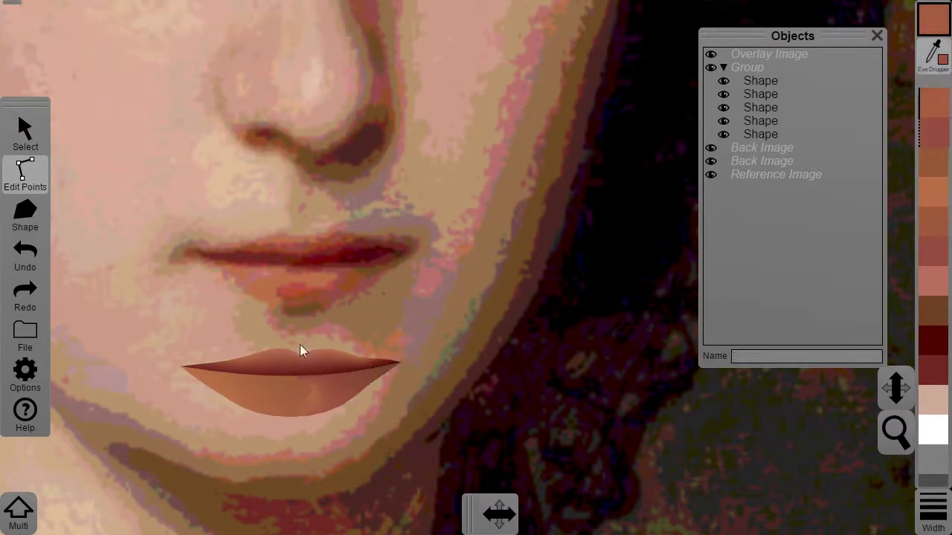
click(296, 300)
click(311, 385)
click(334, 378)
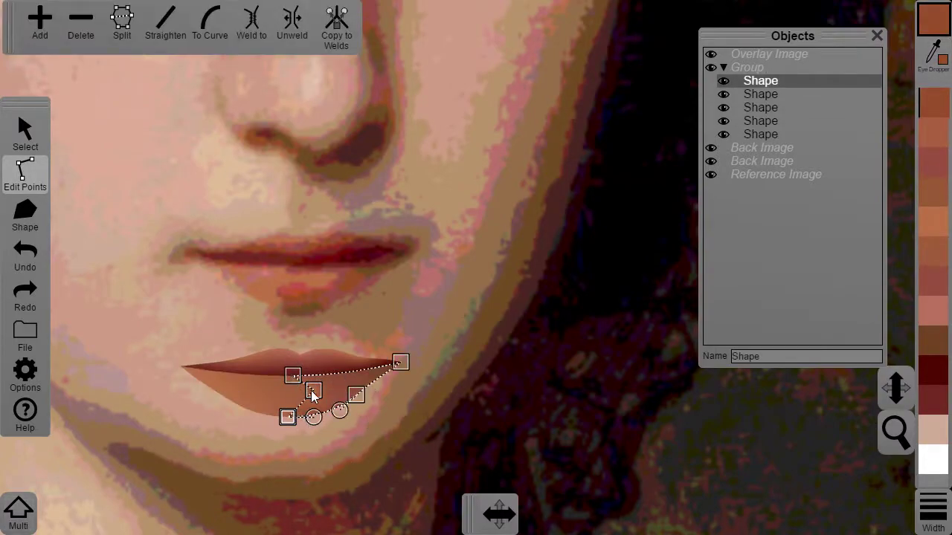
Copy the dividing line's inner and bottom points from the lower lip's right half to their welded neighbours
click(313, 391)
shift+click(289, 417)
click(337, 28)
Refine the colours of the lower lip halves' points around the dividing line, reusing a recent lip colour from the palette
click(287, 391)
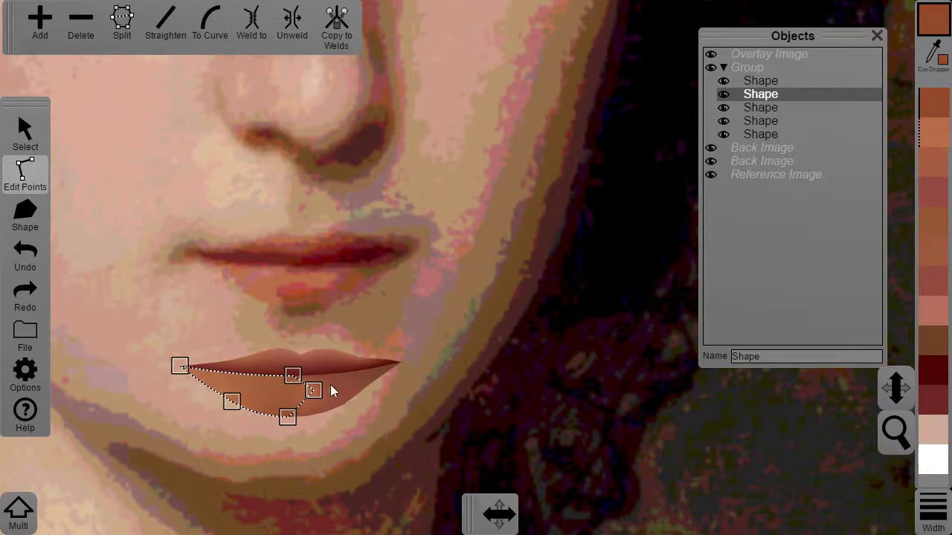
click(328, 380)
click(293, 375)
click(277, 388)
click(294, 377)
click(934, 101)
click(356, 394)
click(506, 415)
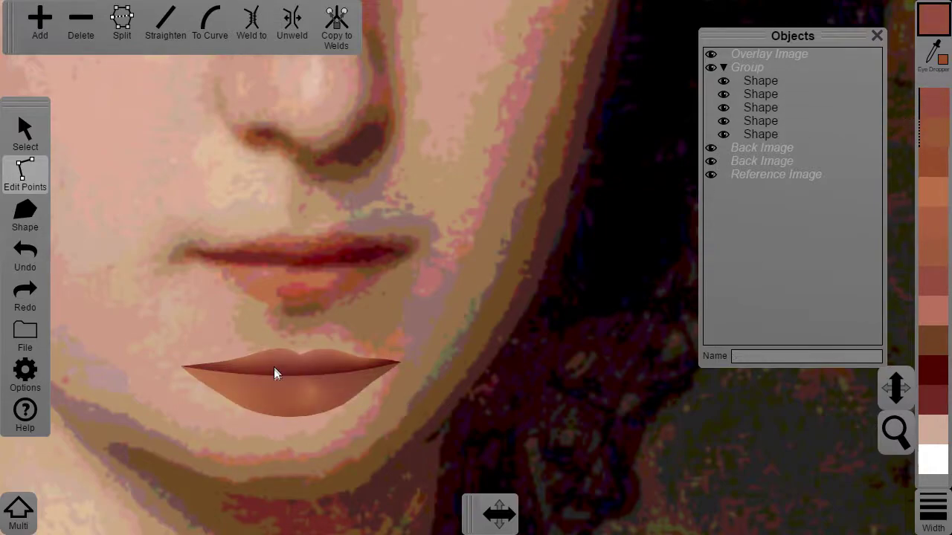
Split the lower lip's left half from its inner point to the left mouth corner and bend the new line into a curve
click(282, 391)
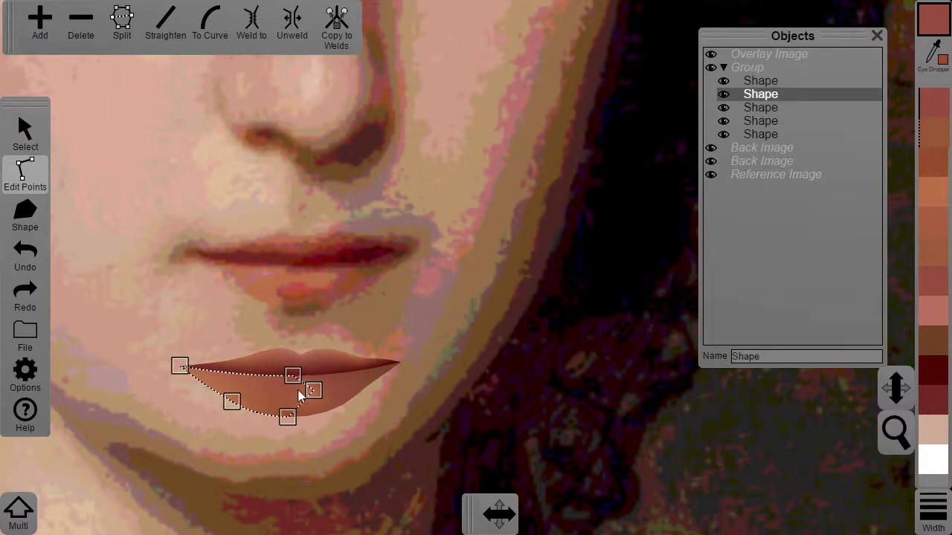
click(311, 391)
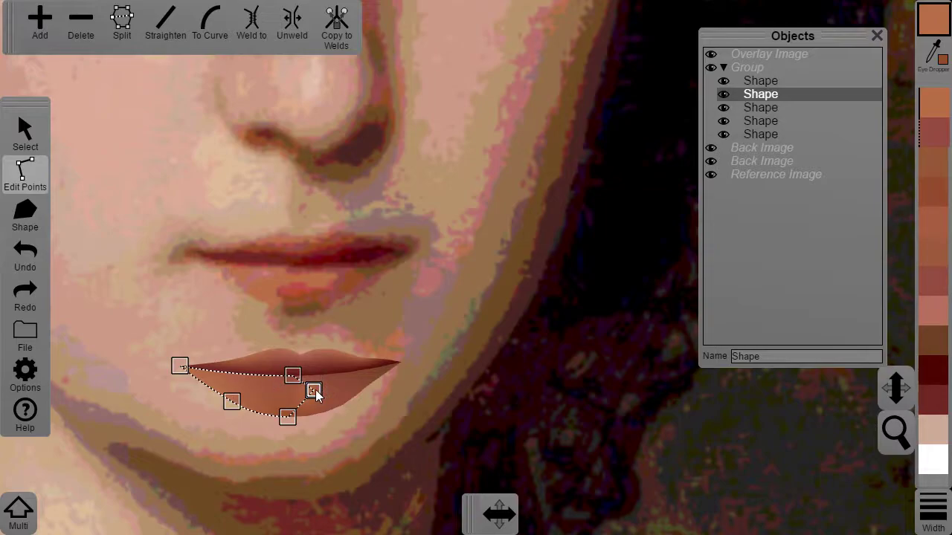
shift+click(179, 366)
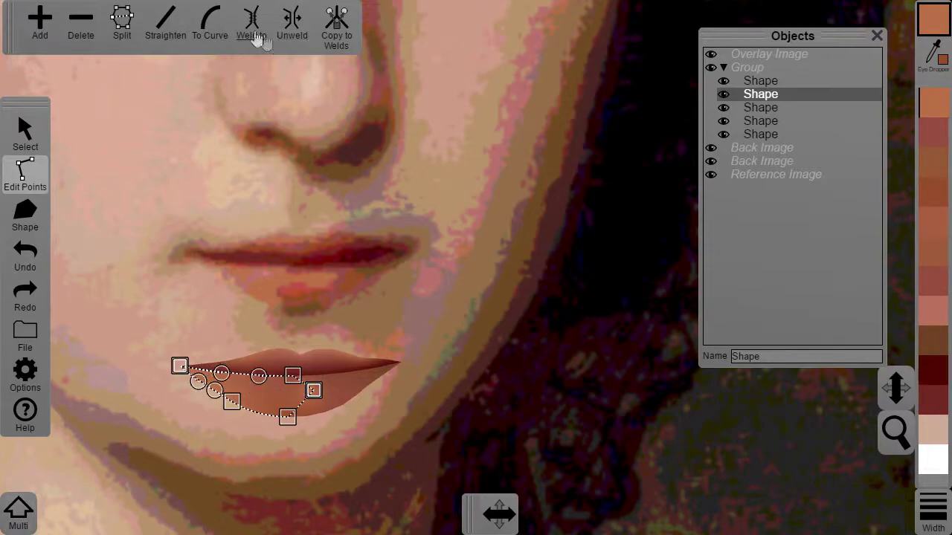
click(122, 23)
click(210, 24)
drag(213, 372, 213, 387)
click(436, 374)
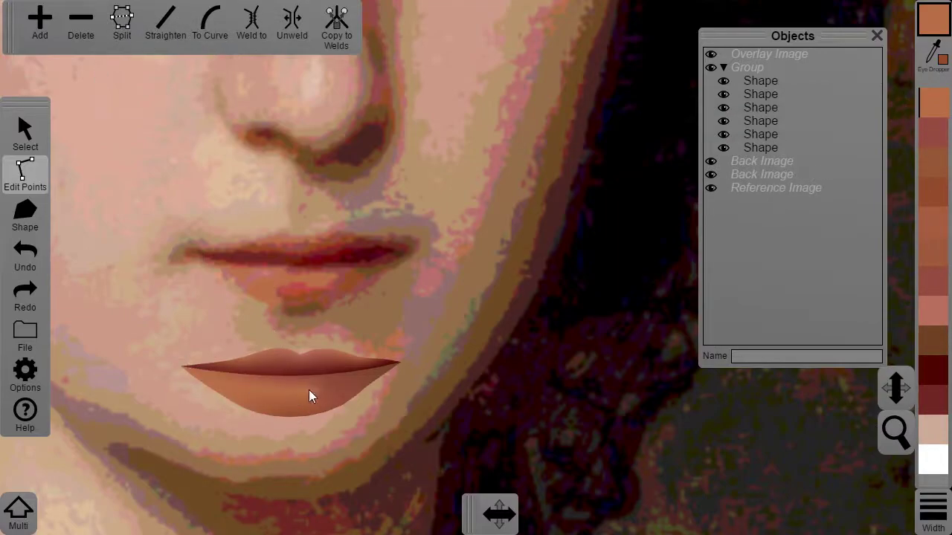
Group the four lip shapes and name the group Lips
scroll(430, 358, down, 5)
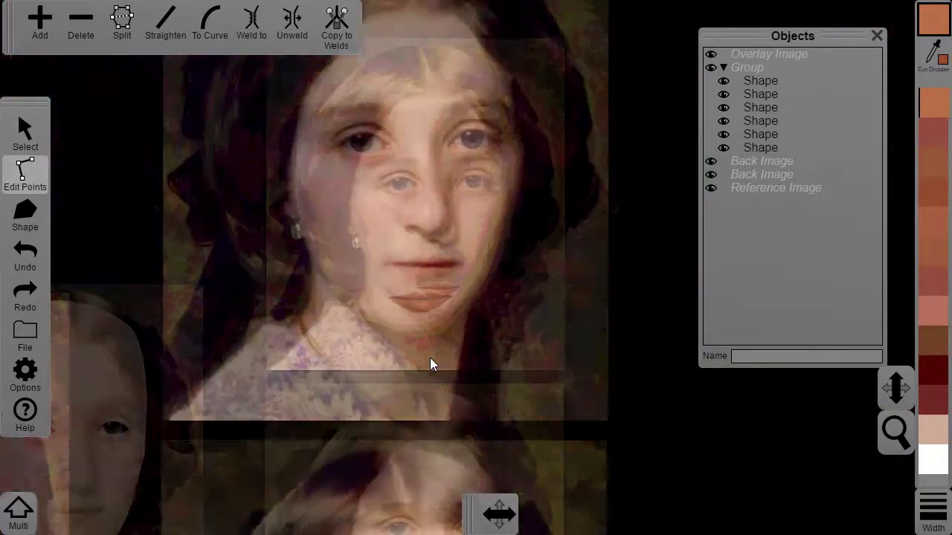
click(25, 134)
drag(403, 318, 485, 263)
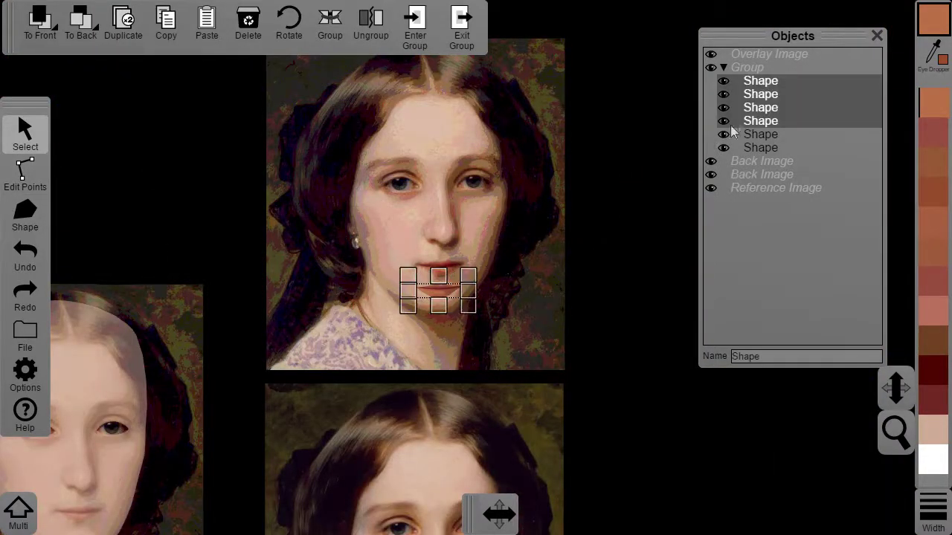
click(330, 24)
drag(766, 356, 705, 354)
text(Lips)
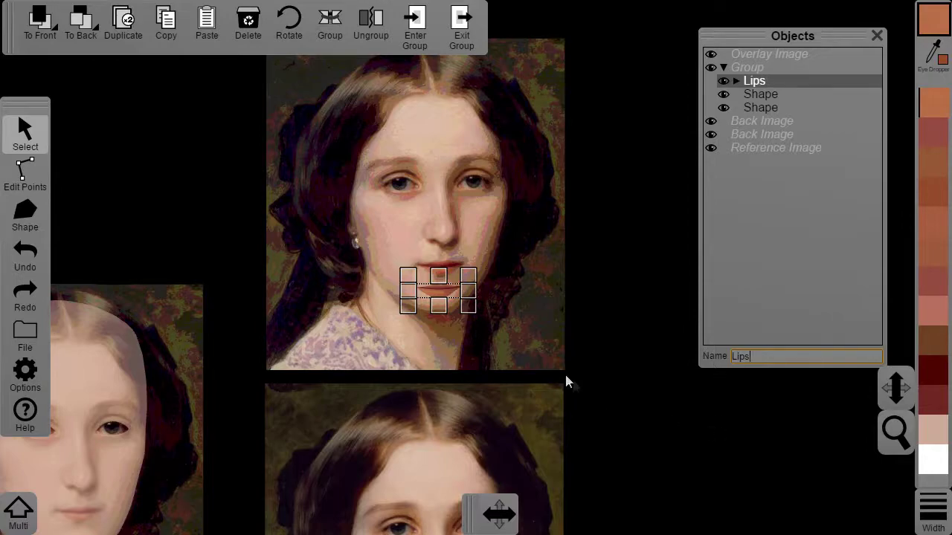
Compare the drawn face, eyes and lips with the reference by hiding the overlay image and showing it again
click(543, 352)
drag(445, 292, 87, 517)
drag(145, 508, 479, 327)
scroll(480, 324, up, 5)
mouse_move(364, 410)
mouse_down()
mouse_move(357, 430)
mouse_move(362, 418)
mouse_up()
click(603, 244)
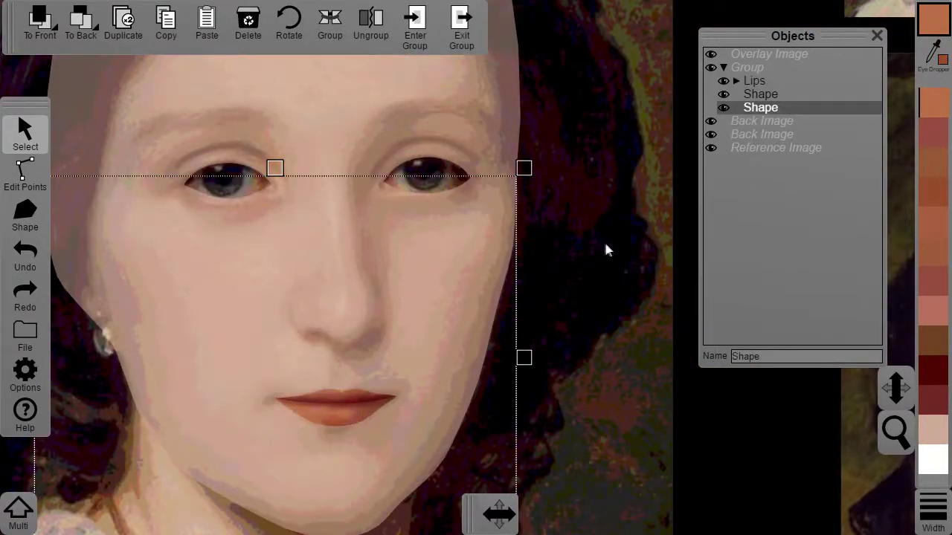
click(712, 54)
scroll(397, 218, down, 3)
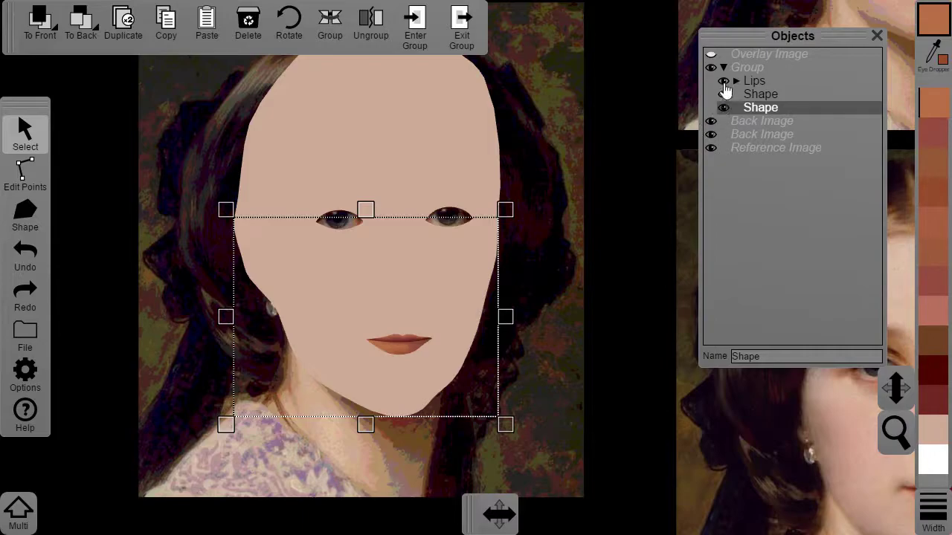
click(710, 55)
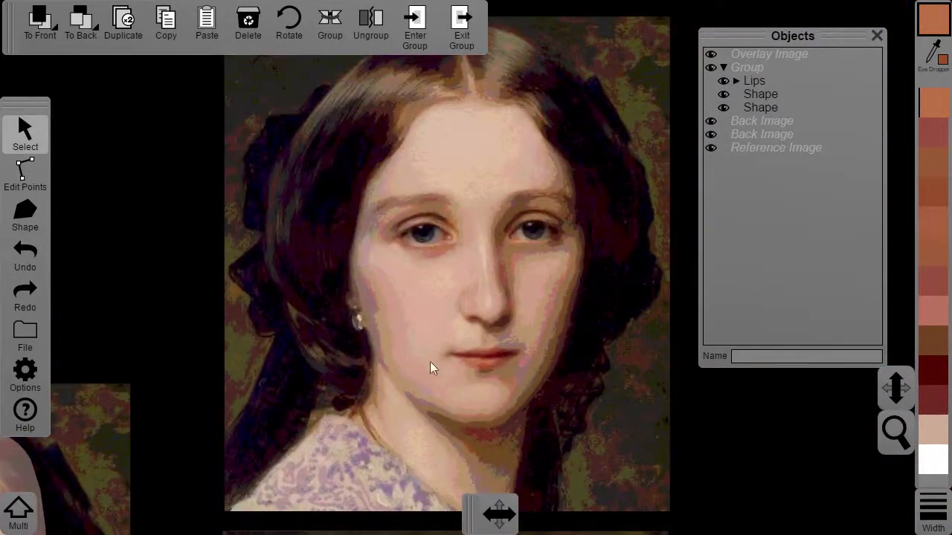
Sketch two overlapping freehand solid shapes over the portrait's left-hand cheek, filled with sampled skin tones
scroll(453, 366, up, 2)
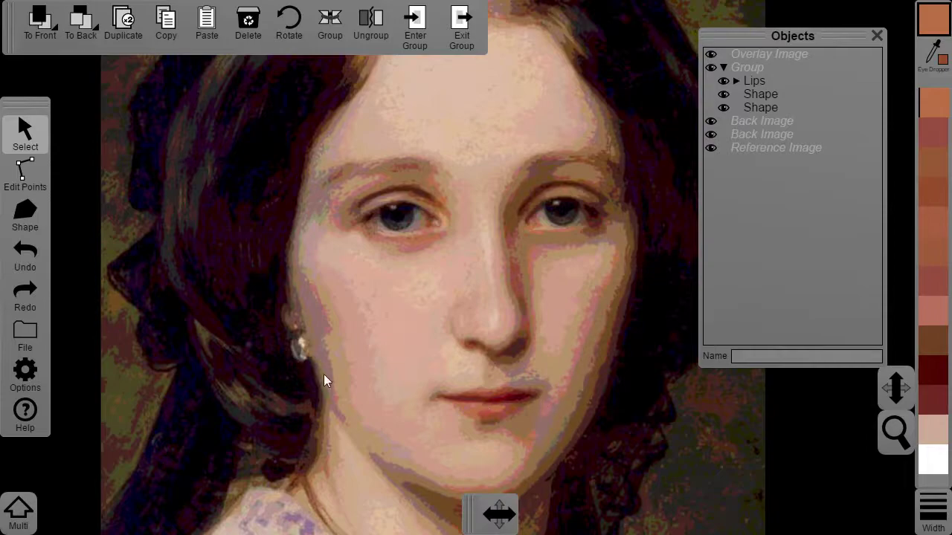
click(24, 214)
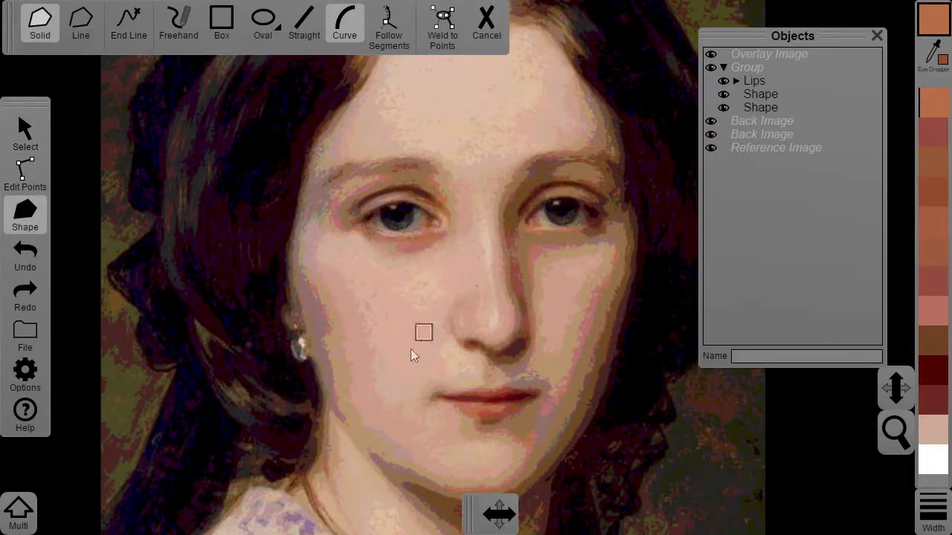
key(f)
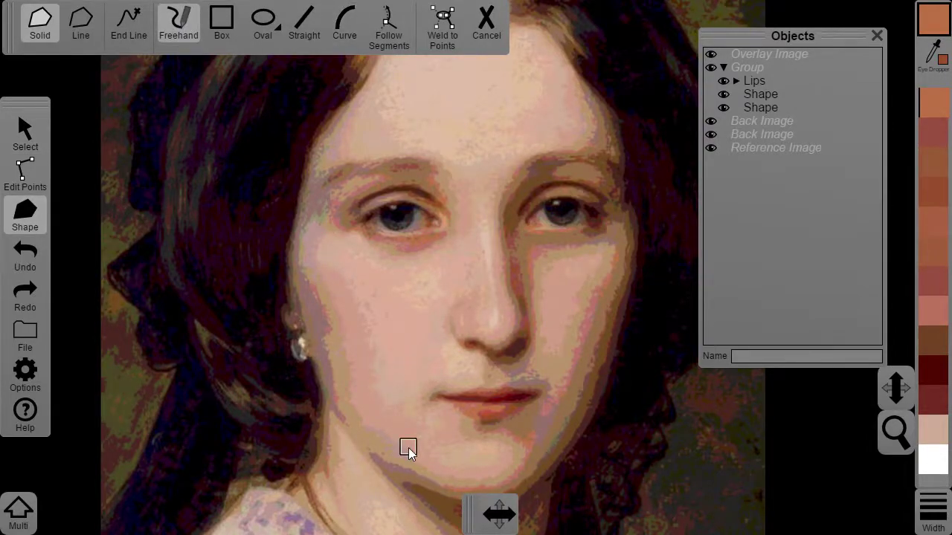
mouse_move(406, 449)
mouse_down()
mouse_move(360, 414)
mouse_move(328, 266)
mouse_move(373, 371)
mouse_up()
mouse_move(414, 449)
mouse_down()
mouse_move(340, 266)
mouse_move(413, 394)
mouse_up()
drag(400, 343, 423, 323)
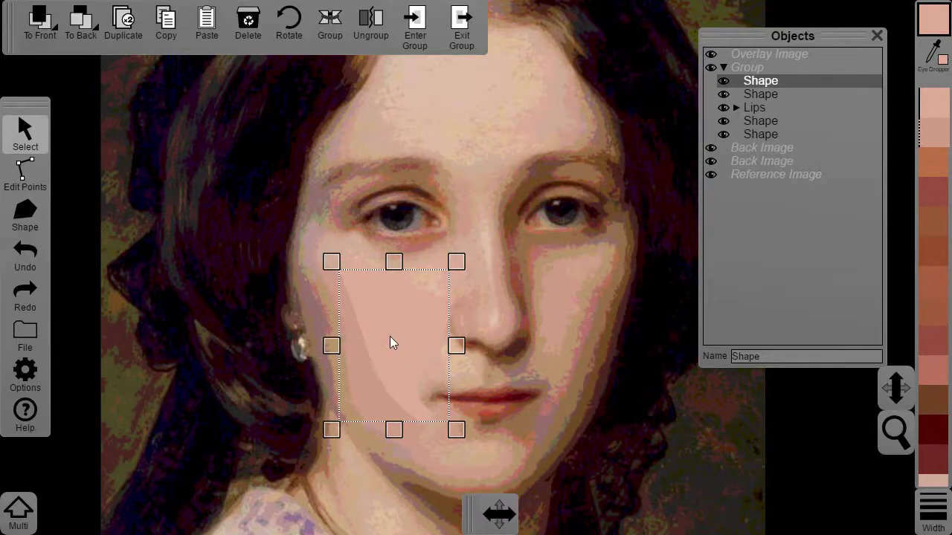
Delete both freehand shapes from the left-hand cheek
key(Delete)
click(372, 352)
key(Delete)
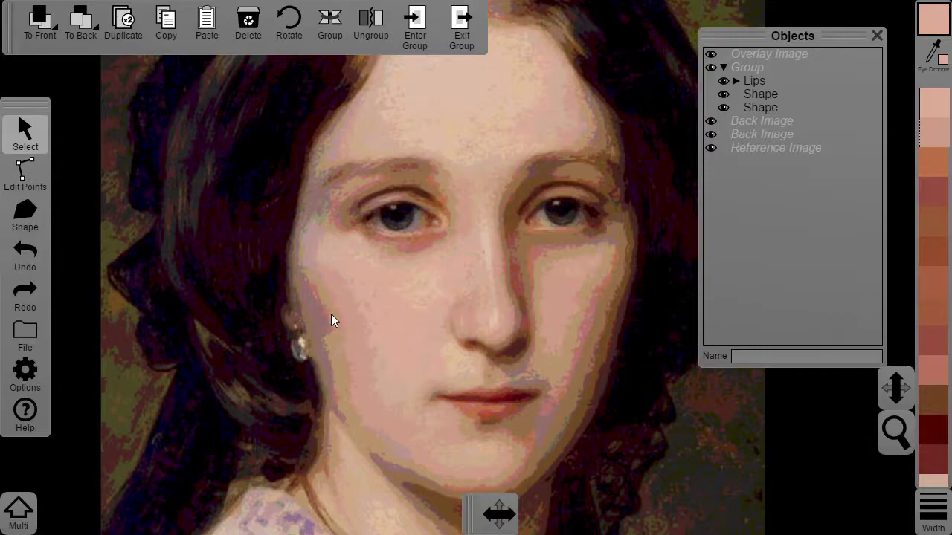
Draw a closed five-point solid shape with straight segments over the shaded outer part of the right-hand cheek
click(23, 220)
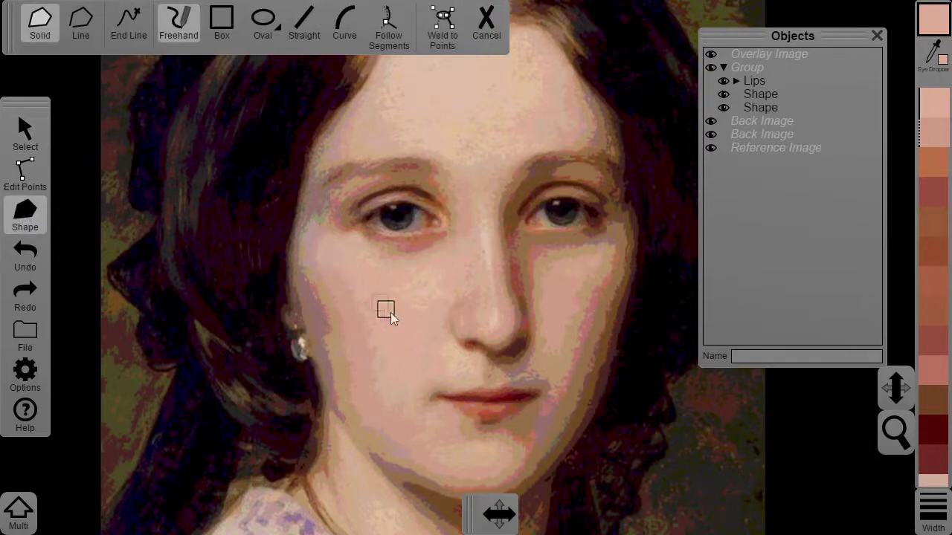
click(382, 265)
click(293, 30)
click(295, 33)
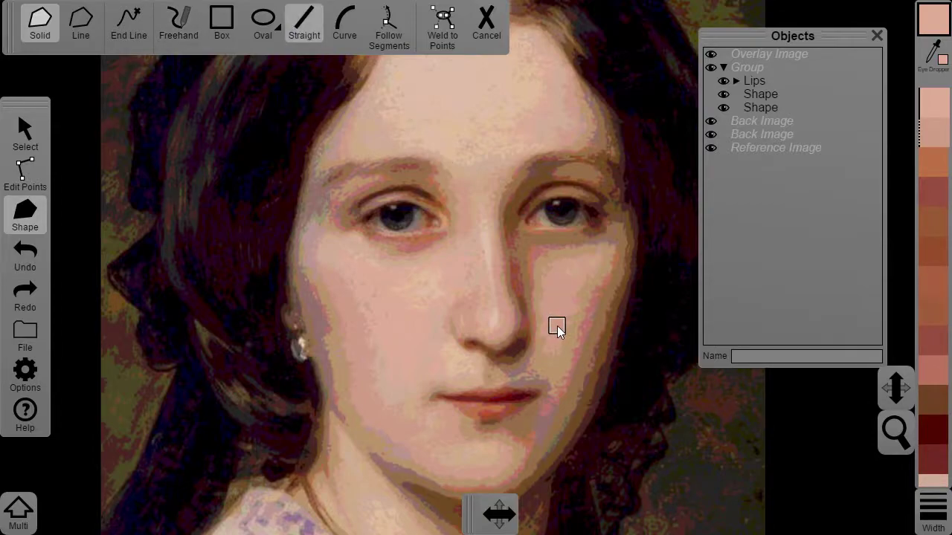
click(557, 326)
scroll(613, 253, up, 3)
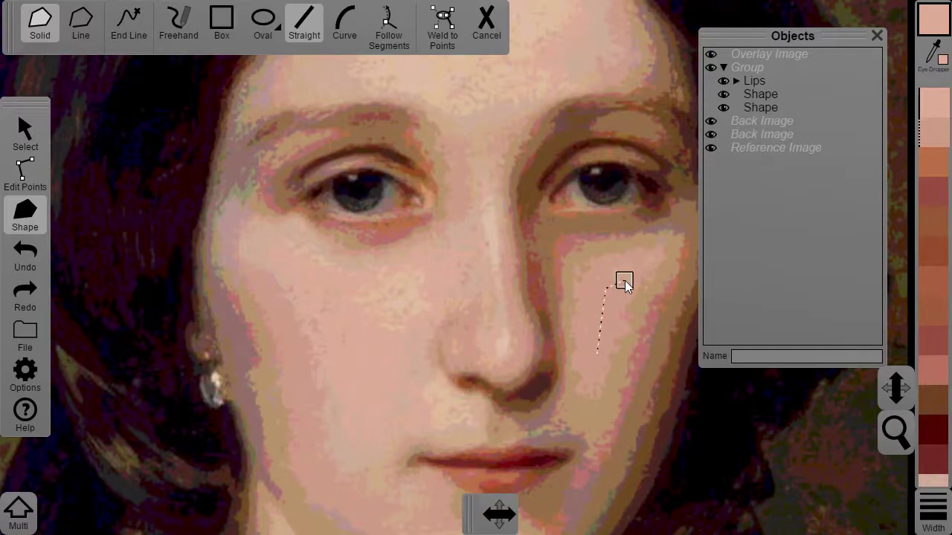
drag(635, 266, 509, 280)
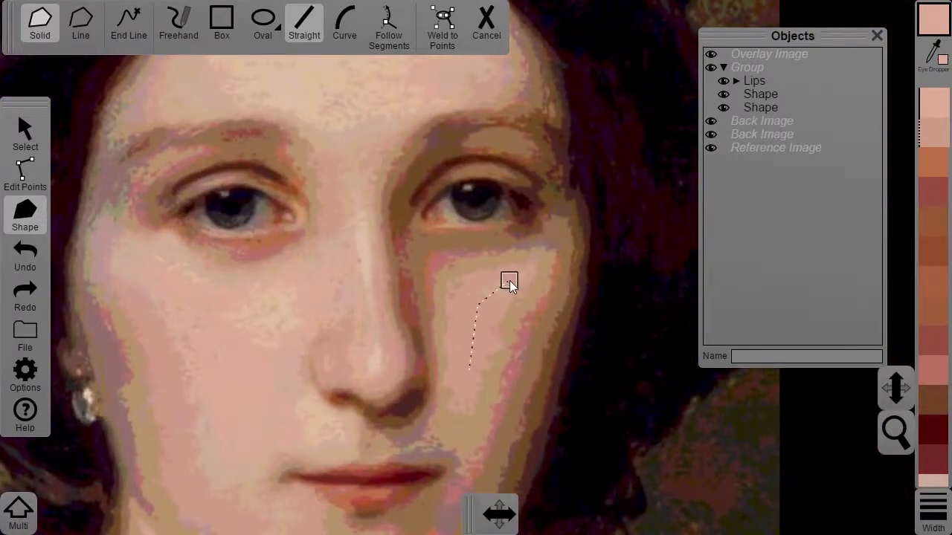
click(563, 245)
click(562, 293)
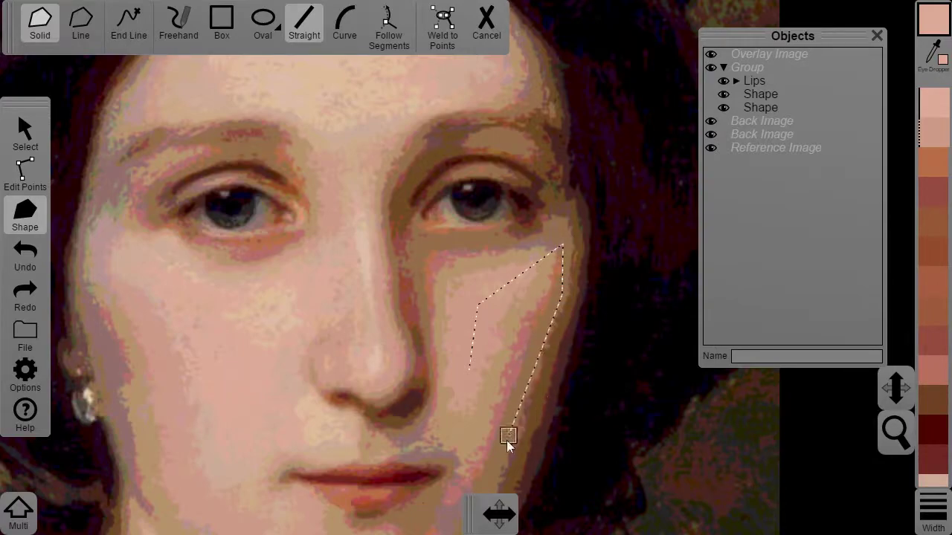
click(495, 472)
click(469, 371)
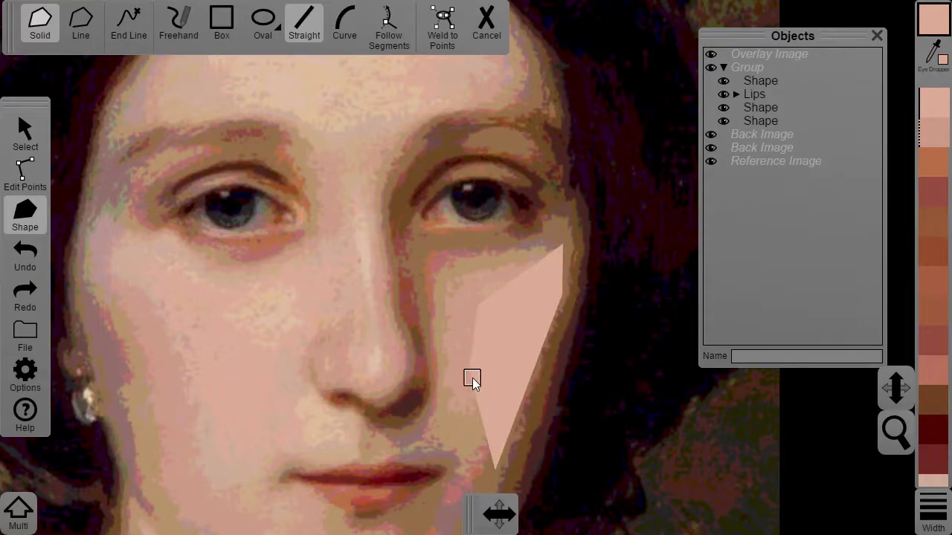
Colour the cheek shape's two inner points with the pink skin tone sampled beside them
click(24, 175)
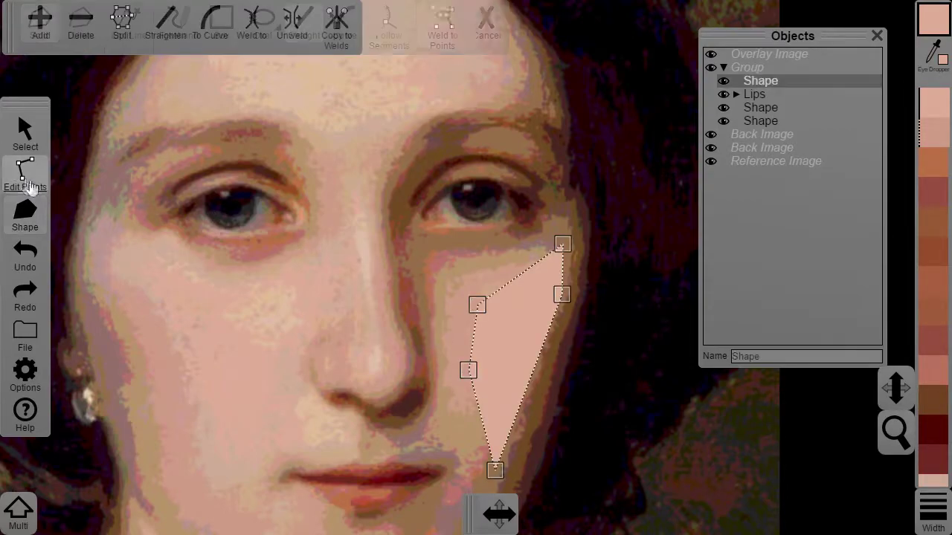
click(476, 306)
click(474, 307)
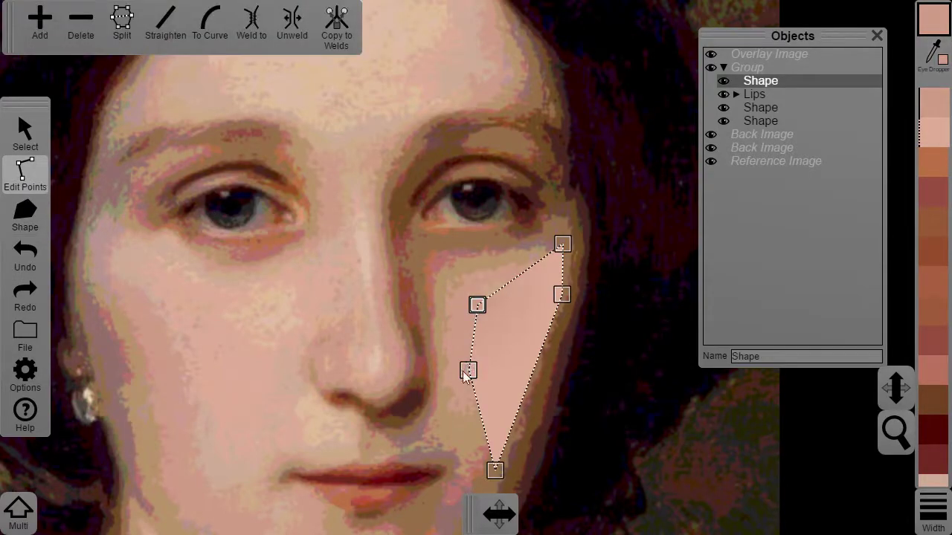
click(467, 371)
click(473, 338)
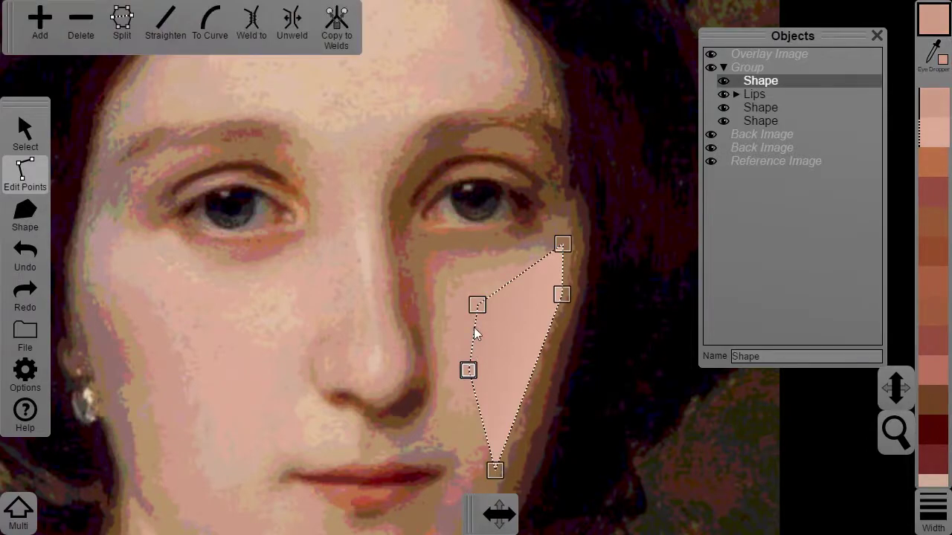
Colour the cheek shape's two outer points and its bottom point with the shadow brown of the face's edge
click(561, 249)
click(557, 232)
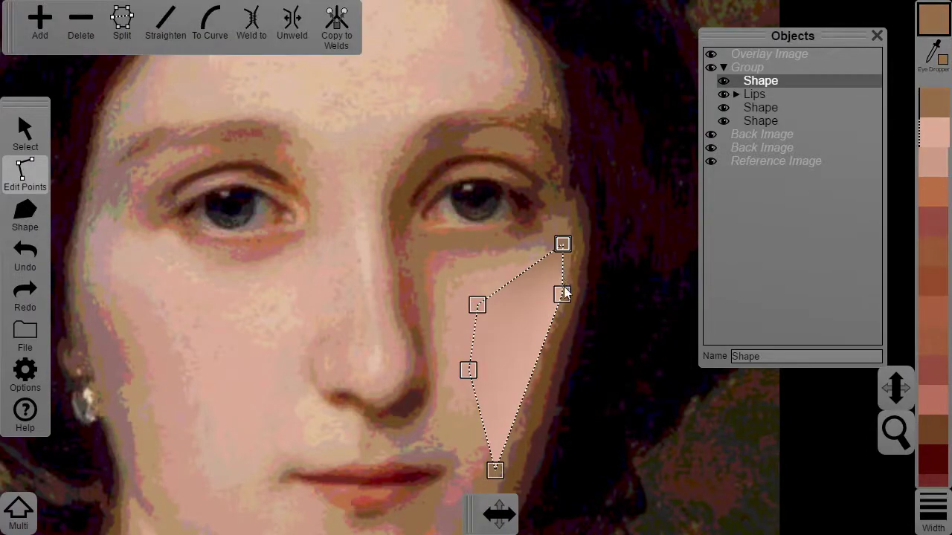
click(563, 296)
click(564, 271)
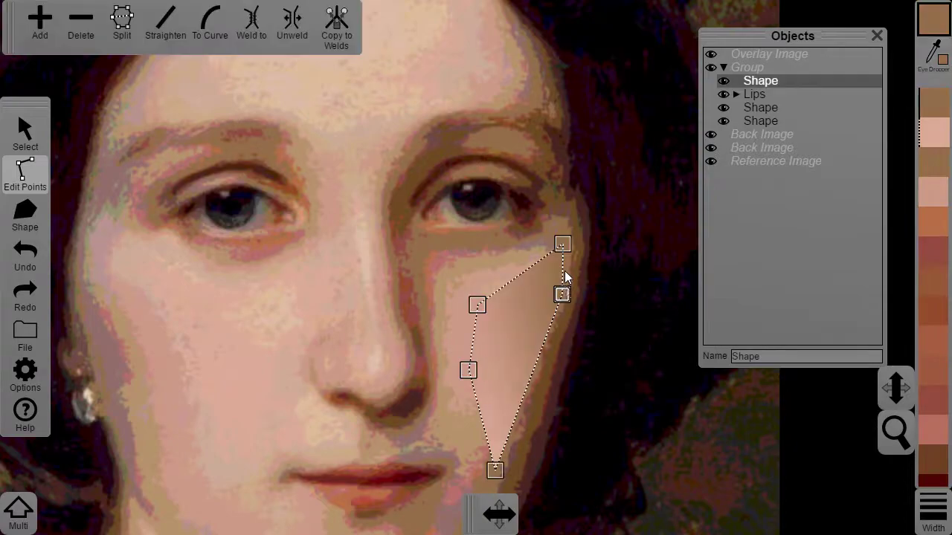
click(496, 469)
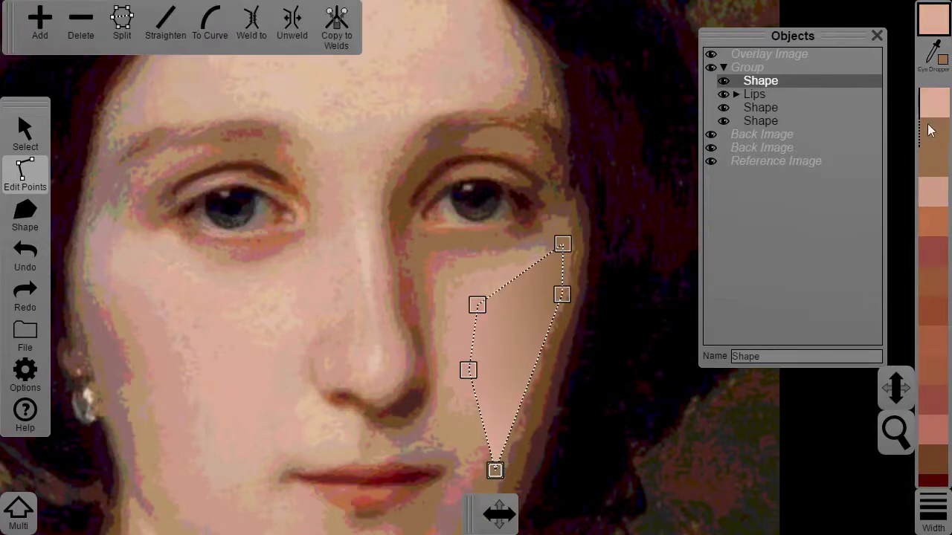
click(582, 364)
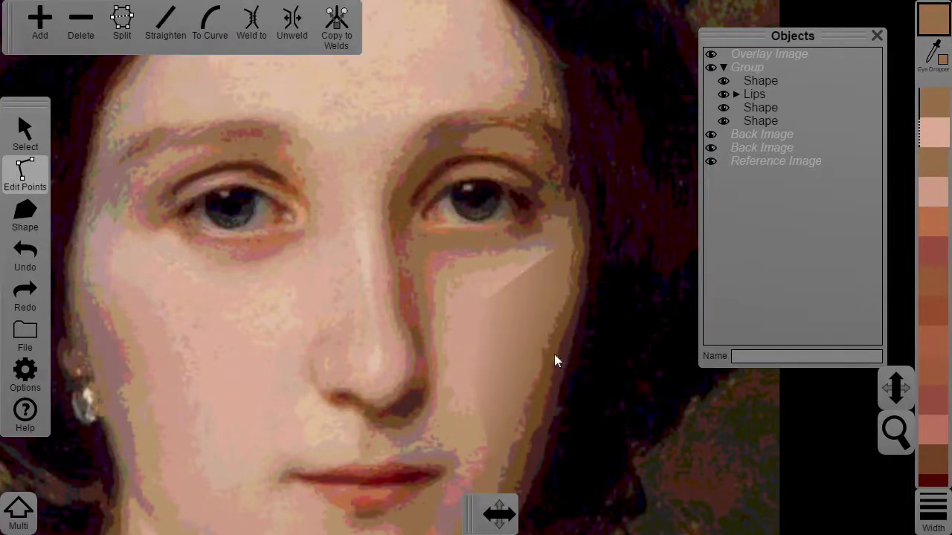
Move the cheek shape's two inner points outward to narrow the shaded area
click(492, 314)
drag(480, 305, 502, 311)
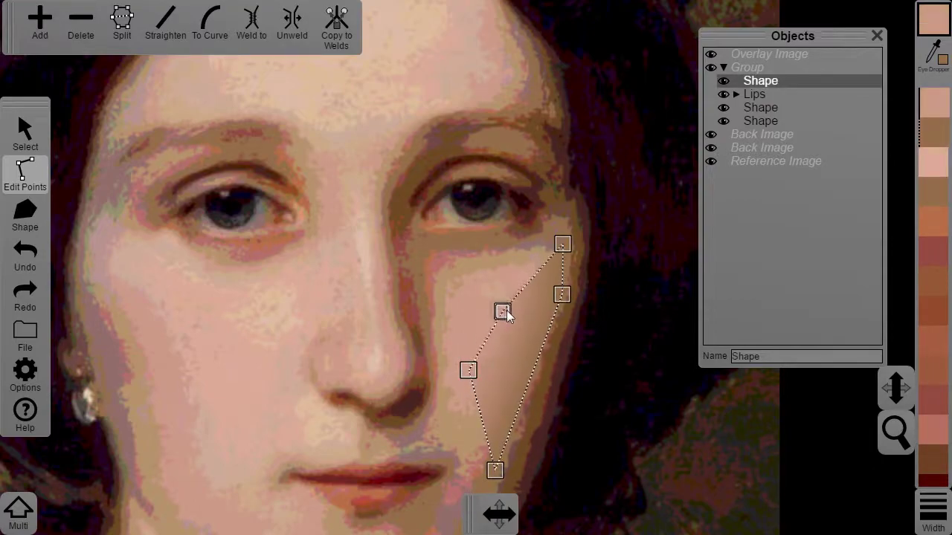
drag(475, 369, 483, 372)
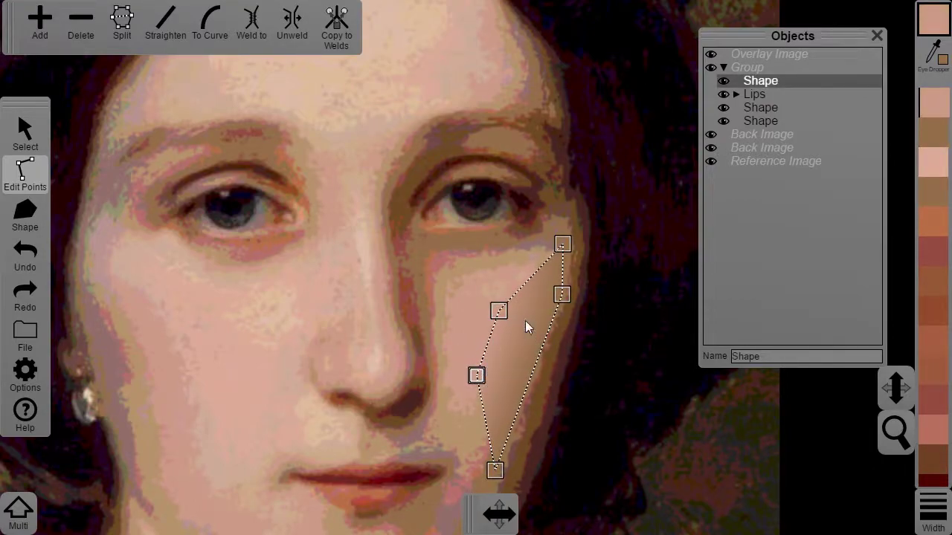
click(512, 397)
Add a point on the cheek shape's upper inner edge and colour it with the tan sampled beside it
scroll(512, 397, down, 1)
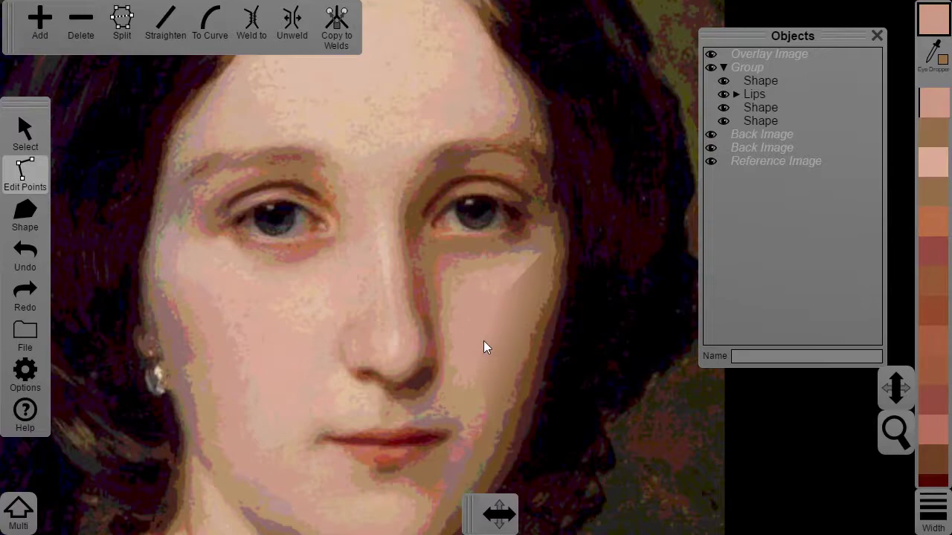
drag(483, 342, 418, 330)
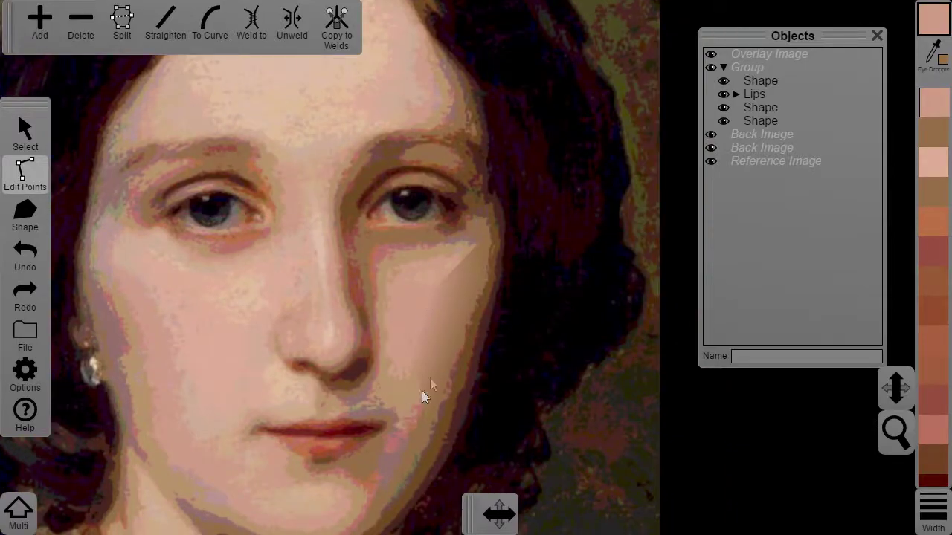
click(466, 260)
scroll(466, 261, up, 3)
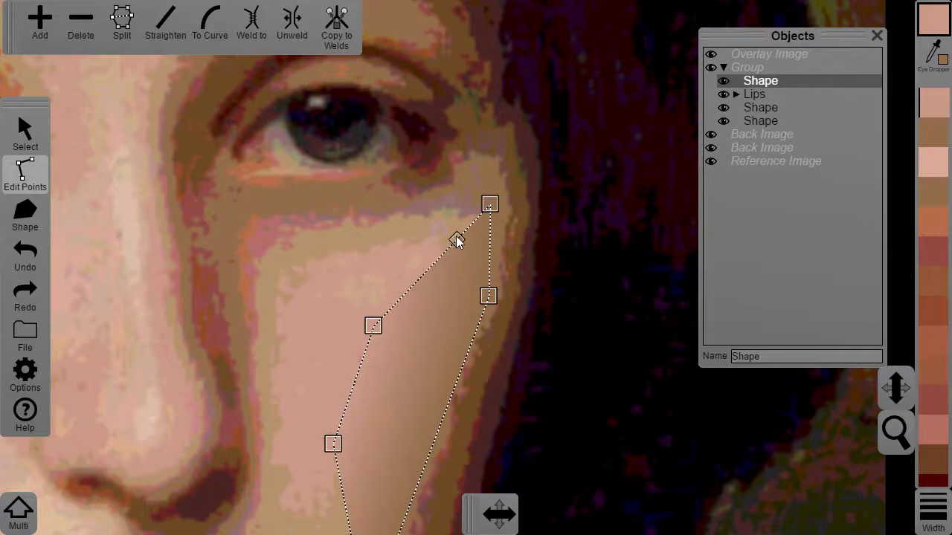
click(40, 23)
key(i)
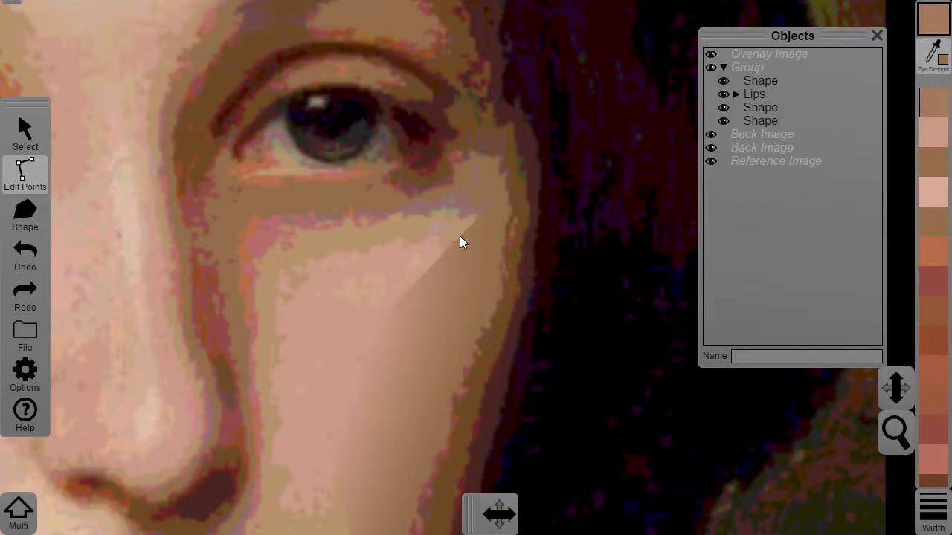
click(451, 231)
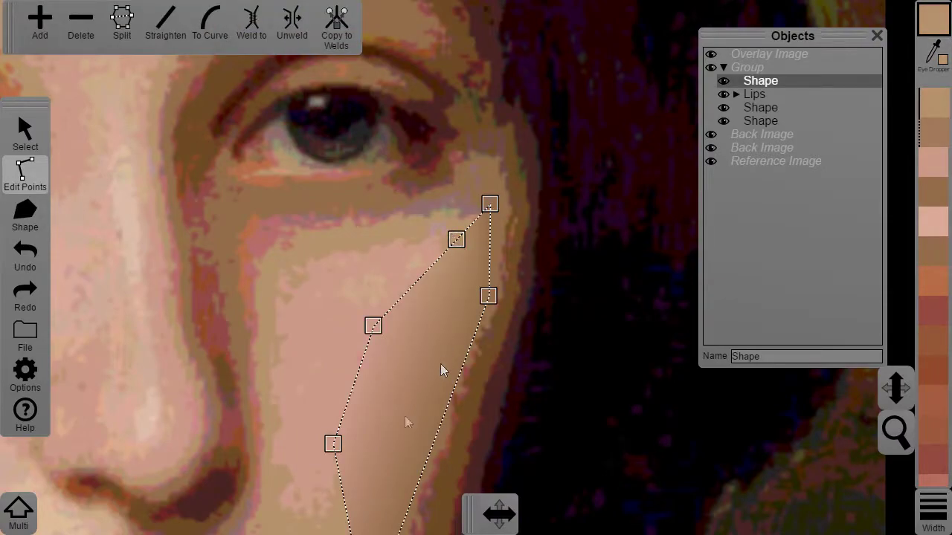
Add a point on the cheek shape's lower inner edge and colour it with the skin tone sampled beside it
scroll(416, 350, down, 5)
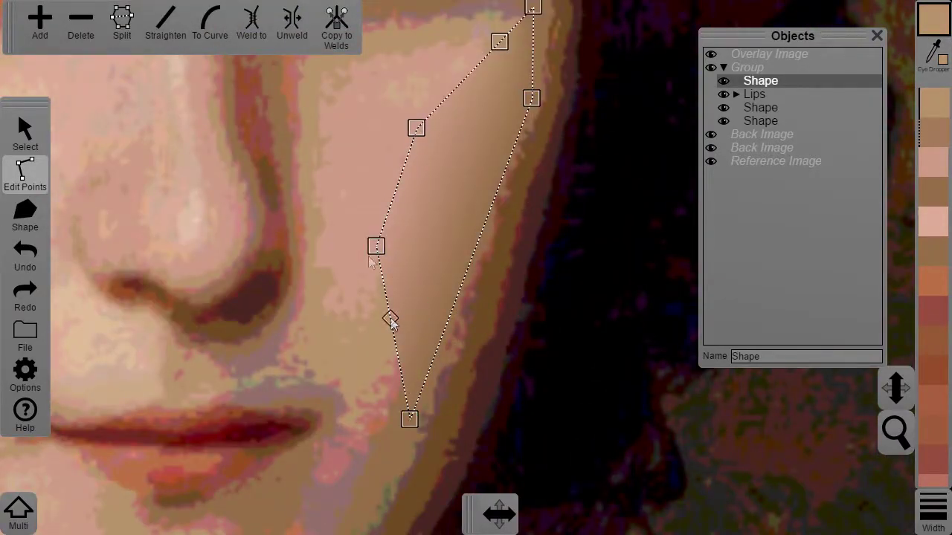
click(43, 22)
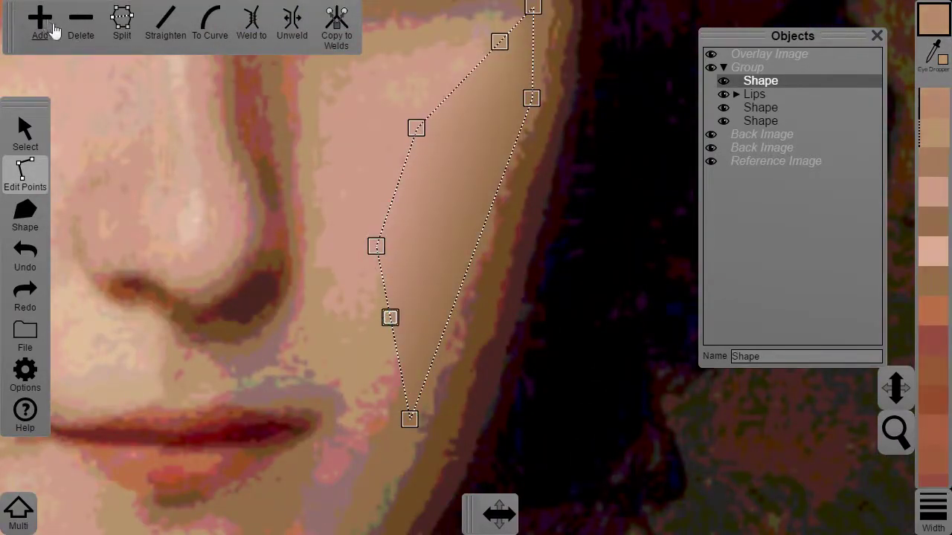
key(i)
click(381, 327)
scroll(481, 276, down, 3)
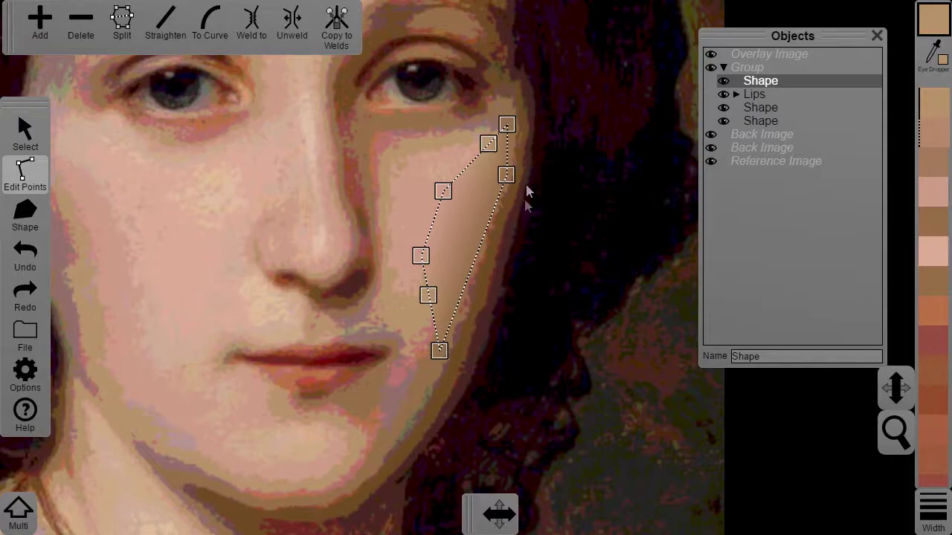
Draw a solid strip from the cheek shape's outer edge to the face's edge, following and welding to the cheek's outer segments
click(25, 216)
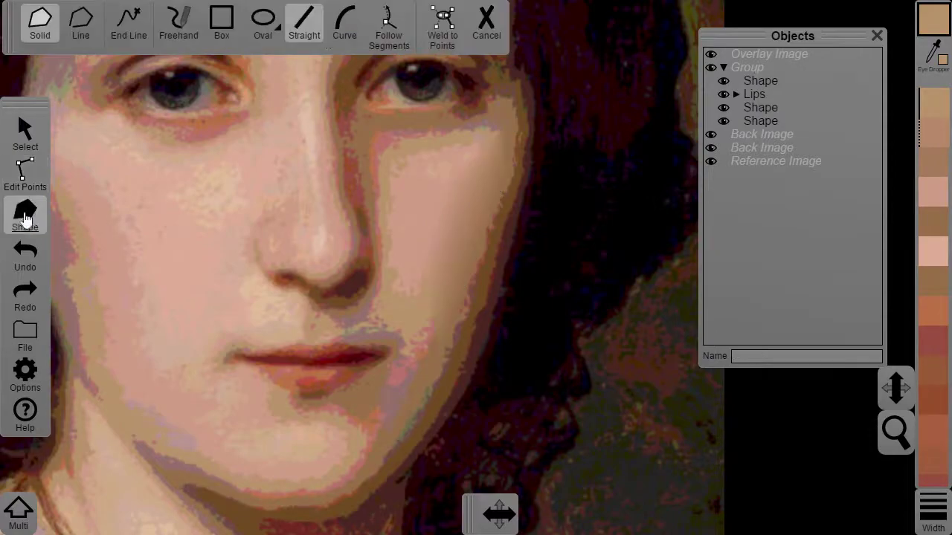
click(389, 24)
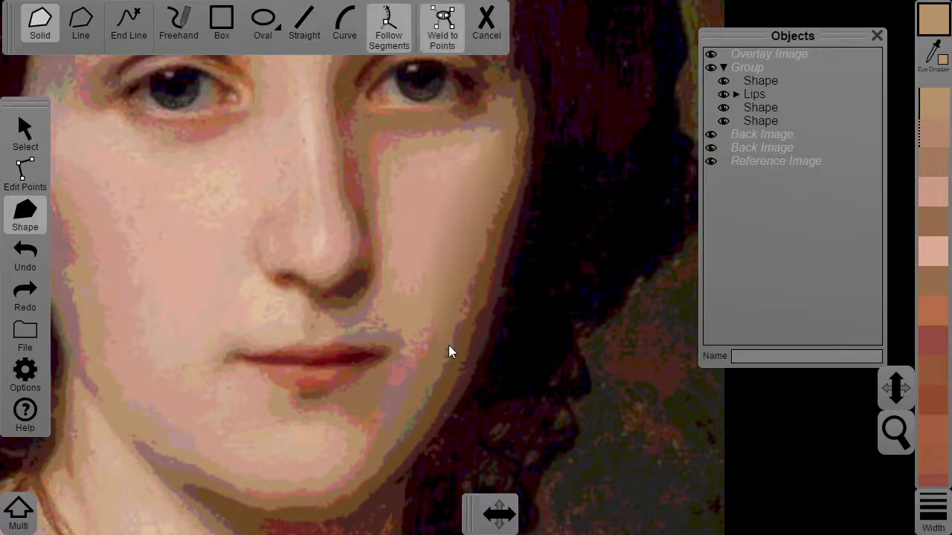
click(439, 352)
click(458, 302)
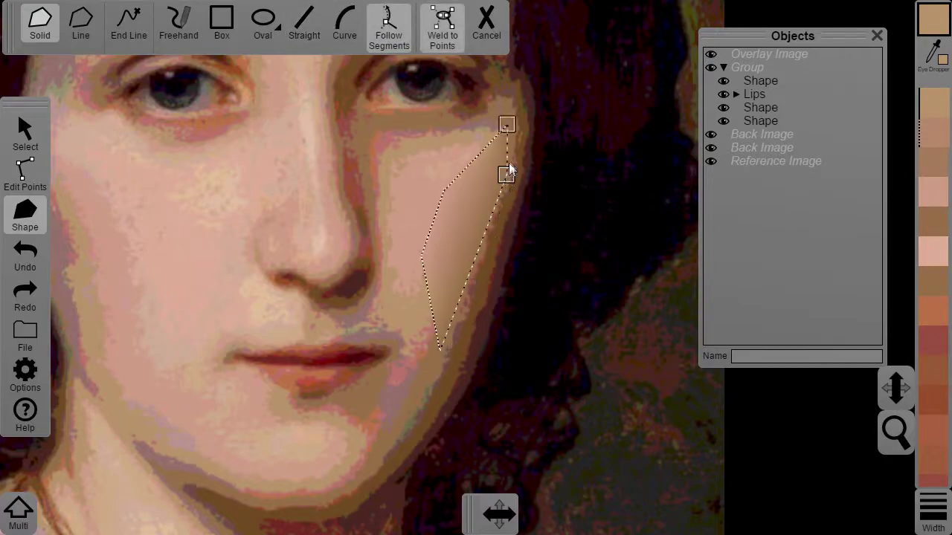
click(508, 159)
click(299, 21)
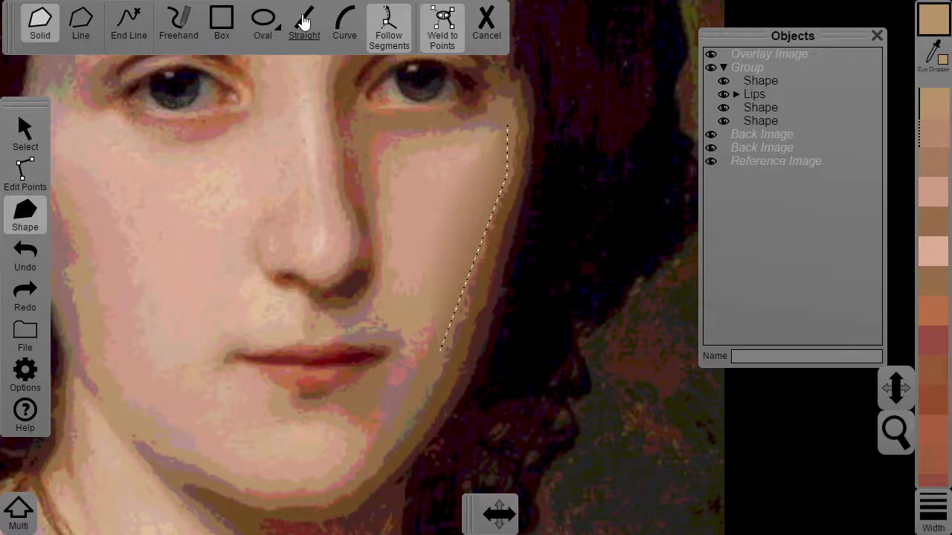
click(532, 132)
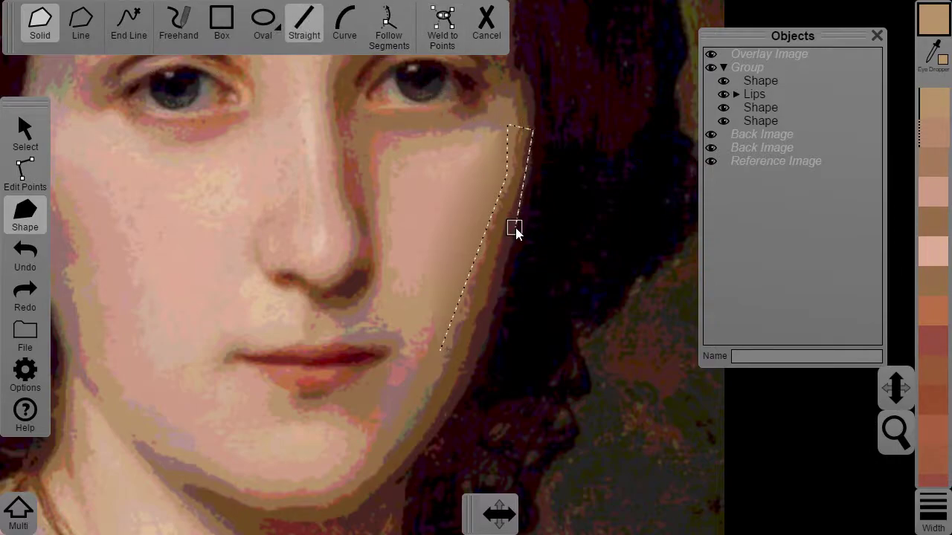
click(475, 369)
click(440, 353)
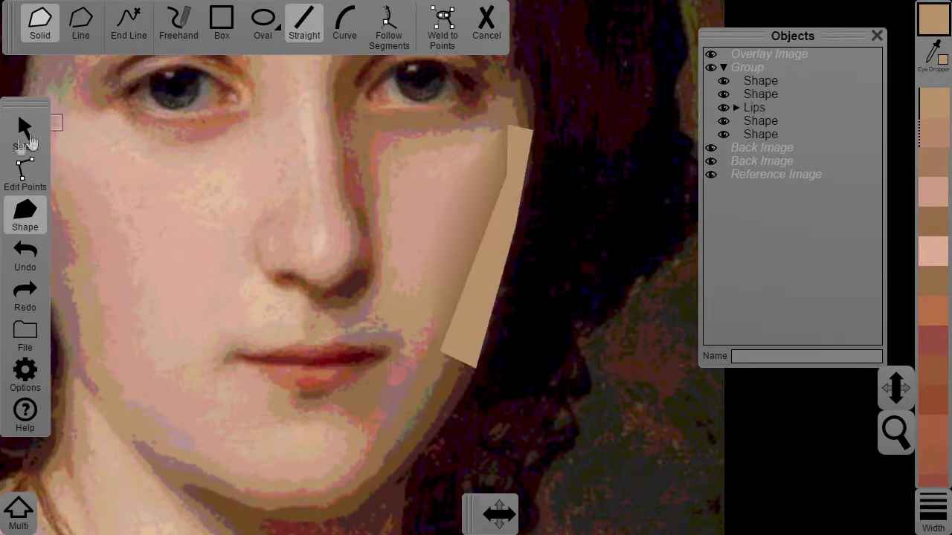
Copy the colours of the cheek shape's two outer points and bottom point to the strip points welded to them
click(27, 172)
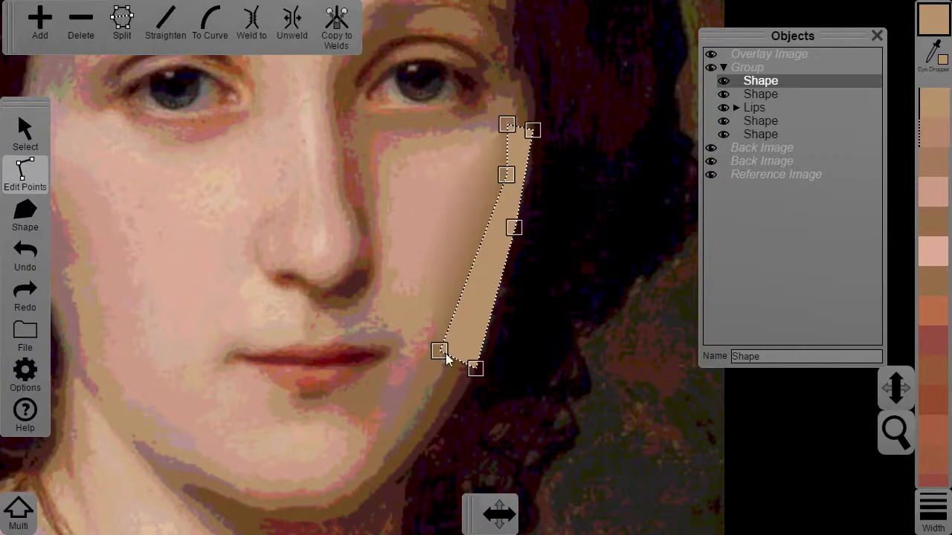
click(444, 314)
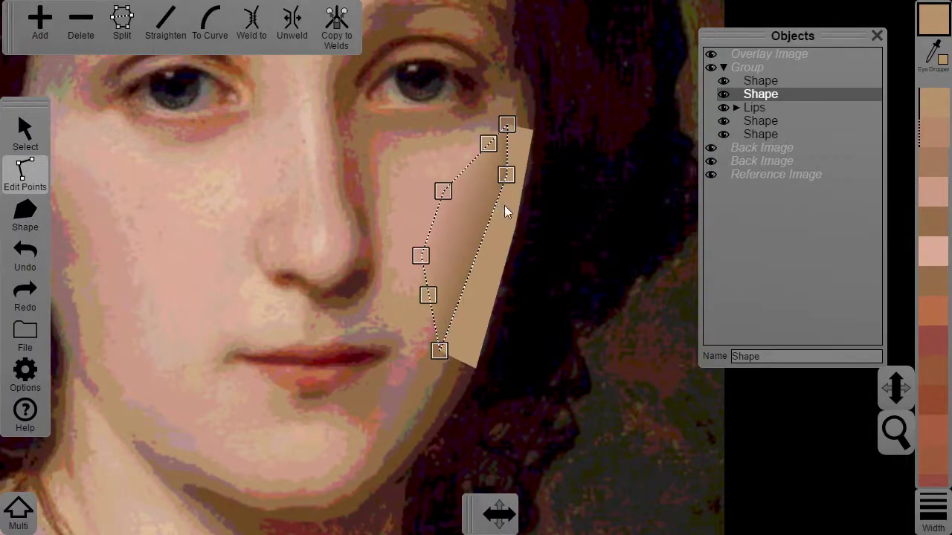
click(508, 119)
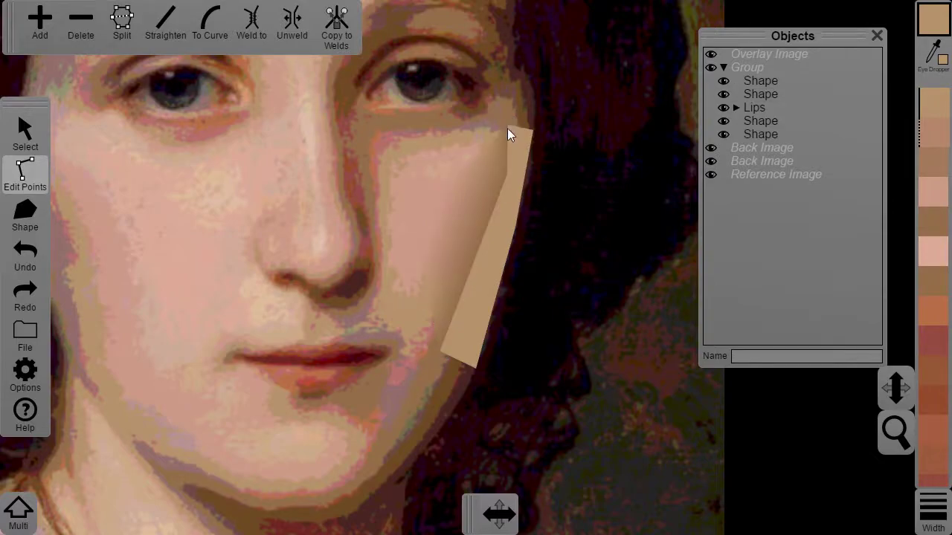
click(496, 180)
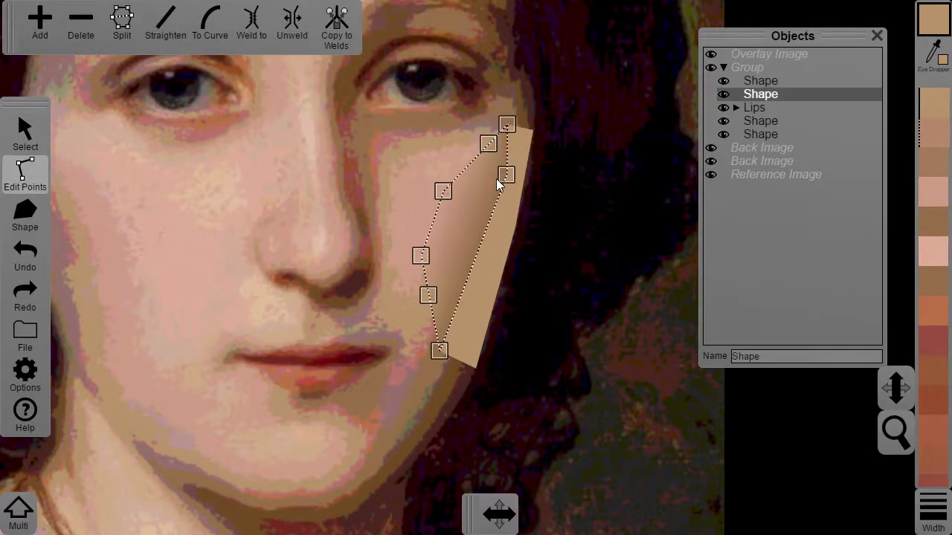
click(508, 123)
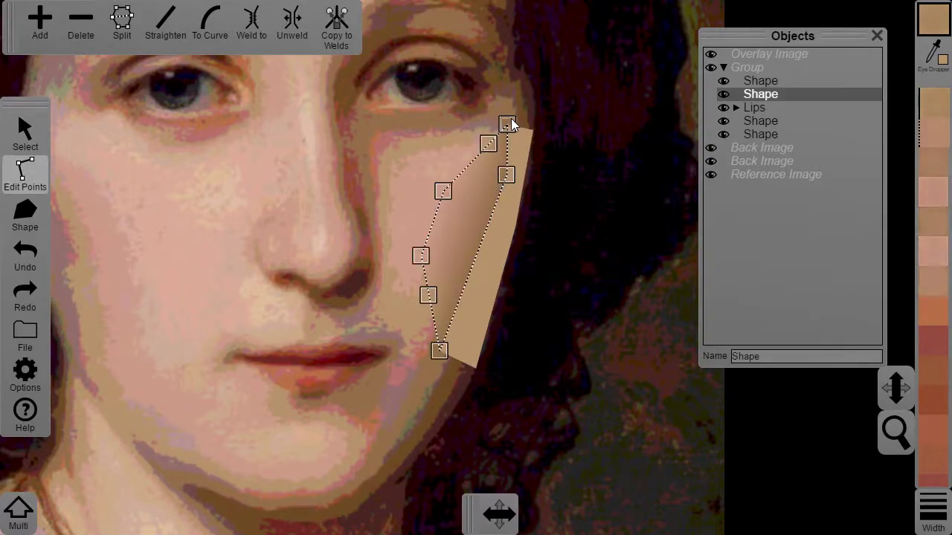
click(507, 174)
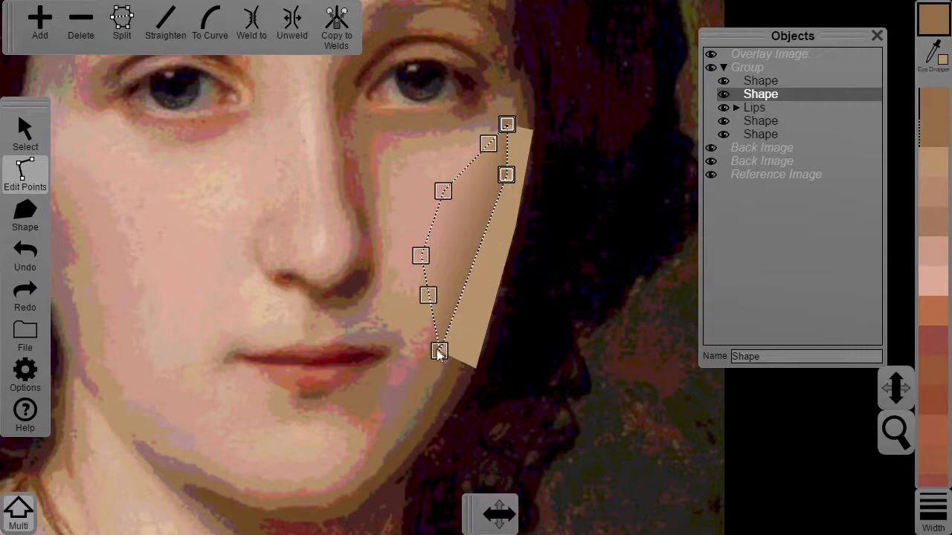
click(438, 351)
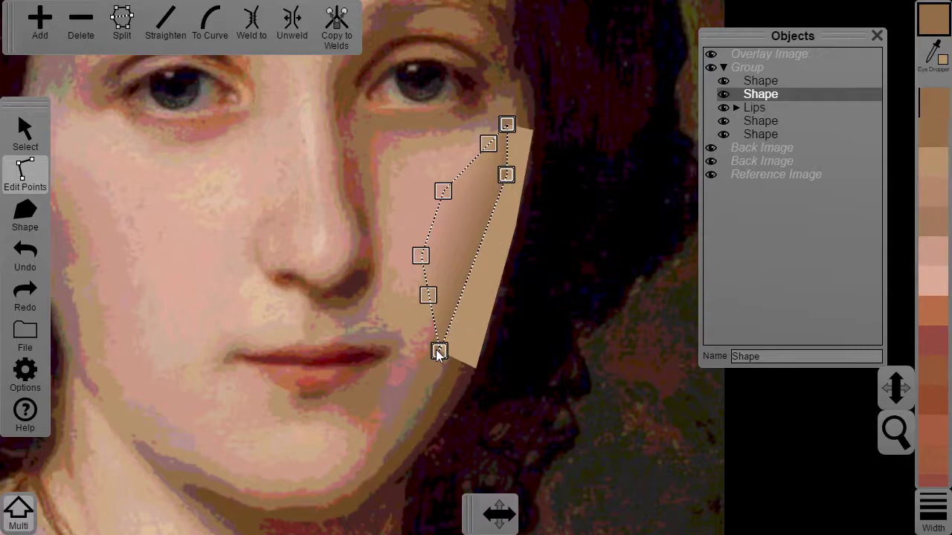
click(330, 38)
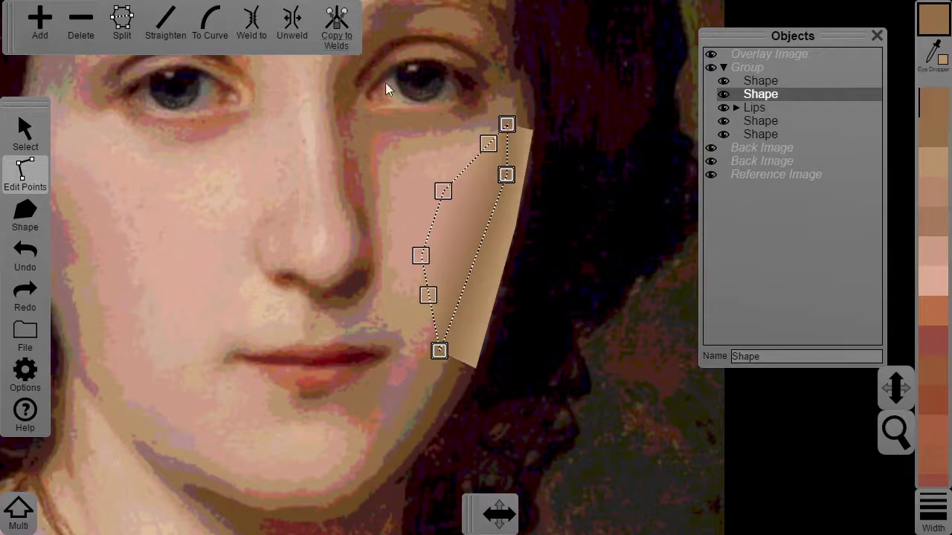
Colour the strip's three outer points with the dark reddish brown sampled at the edge of the face
click(497, 249)
click(476, 367)
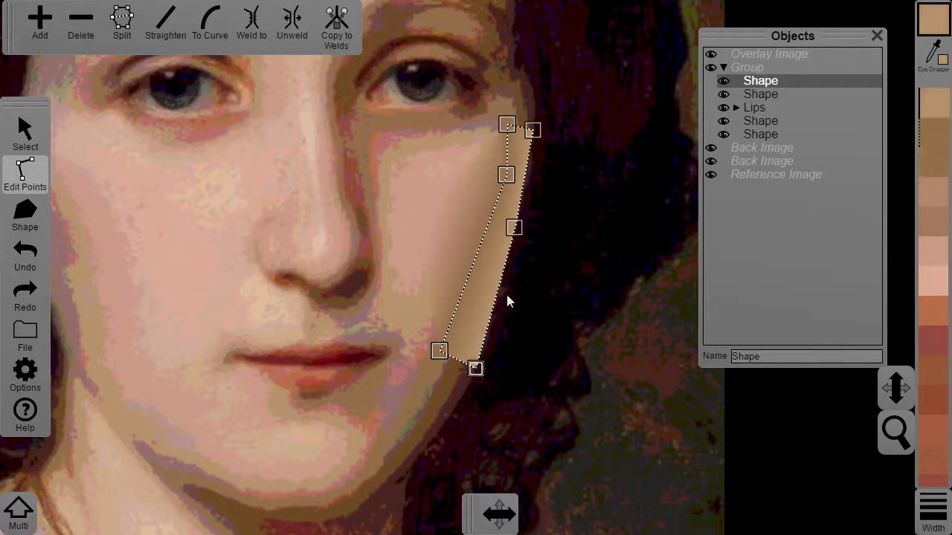
click(514, 228)
shift+click(534, 132)
key(i)
click(532, 111)
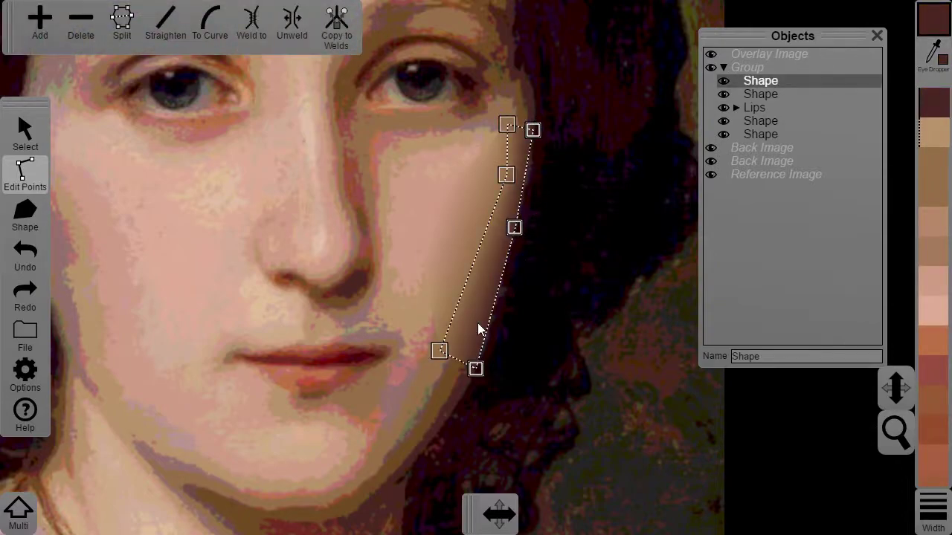
scroll(576, 294, down, 3)
scroll(483, 296, up, 3)
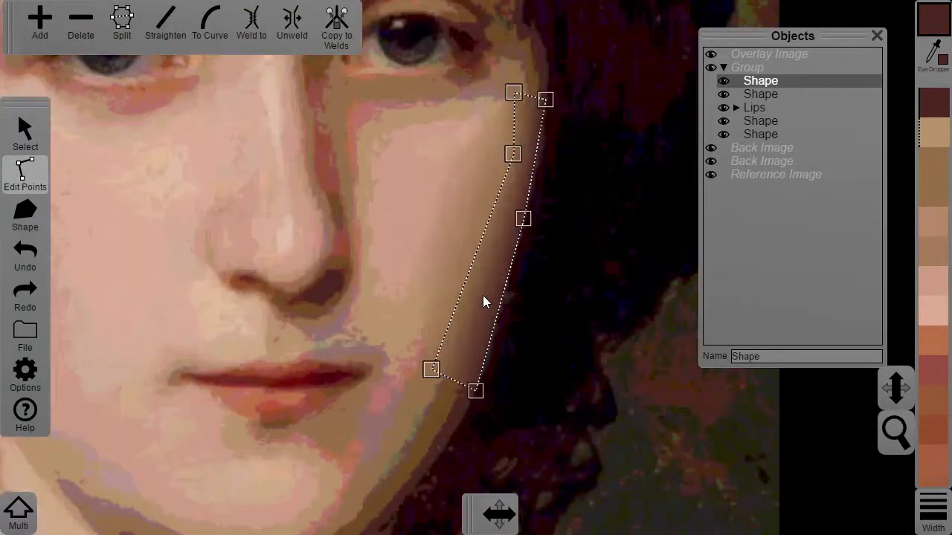
click(432, 414)
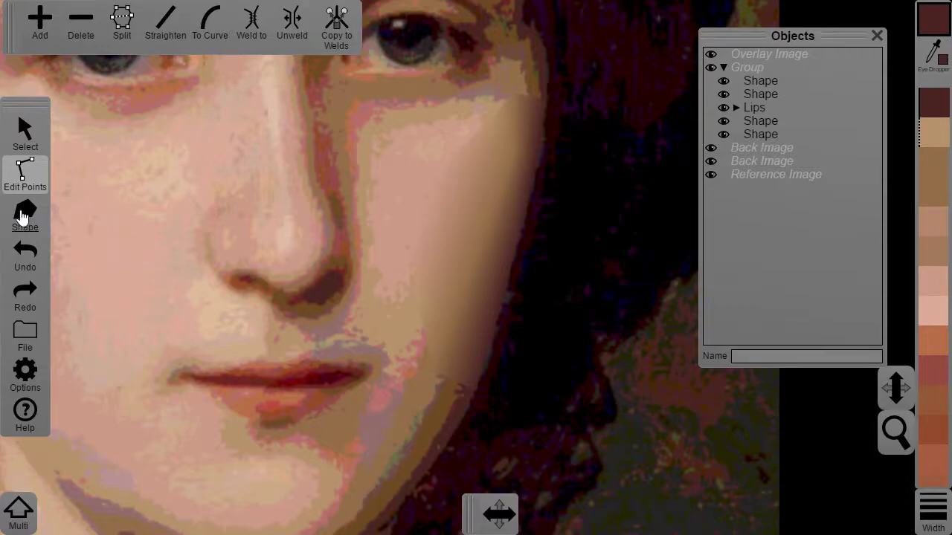
Start a solid jaw shape with its first segment following and welded to the cheek strip's lower edge
drag(381, 271, 504, 198)
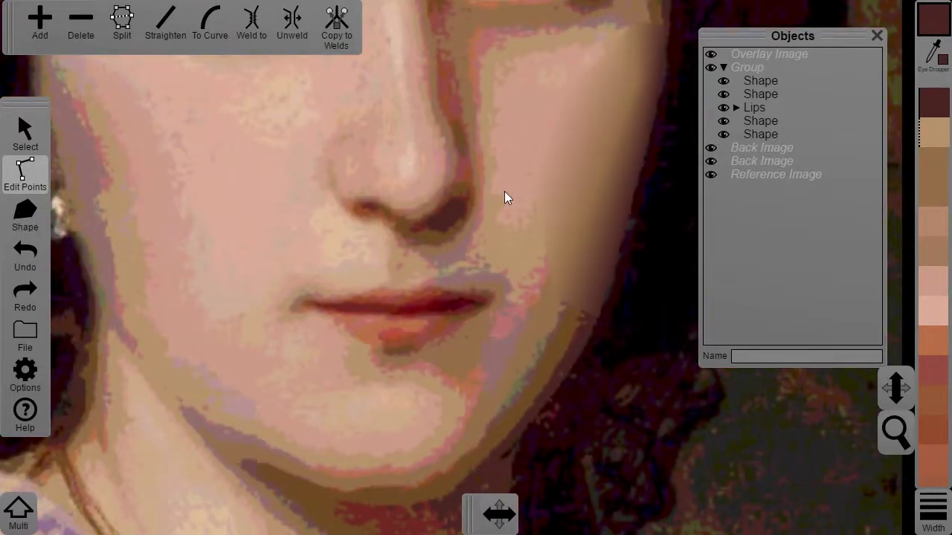
click(30, 215)
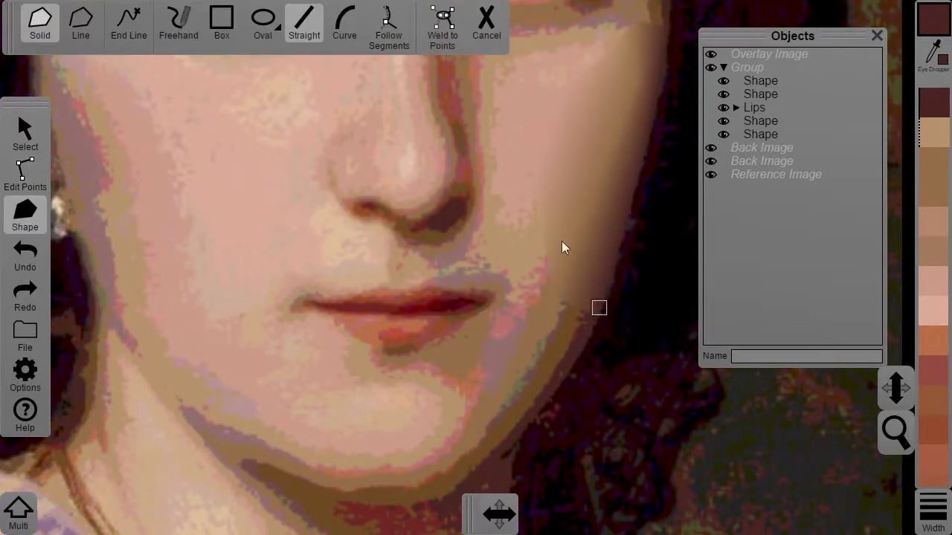
click(442, 26)
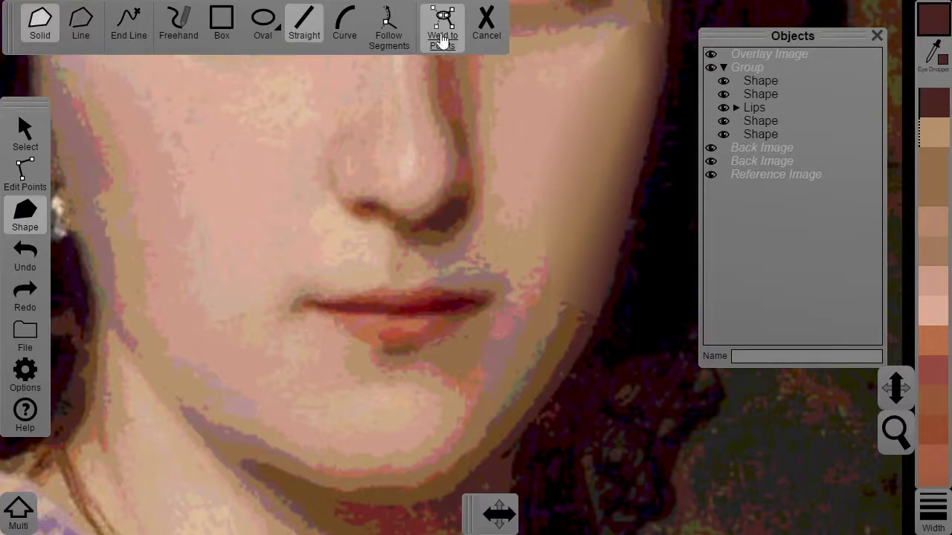
click(597, 320)
click(389, 30)
click(553, 296)
click(575, 309)
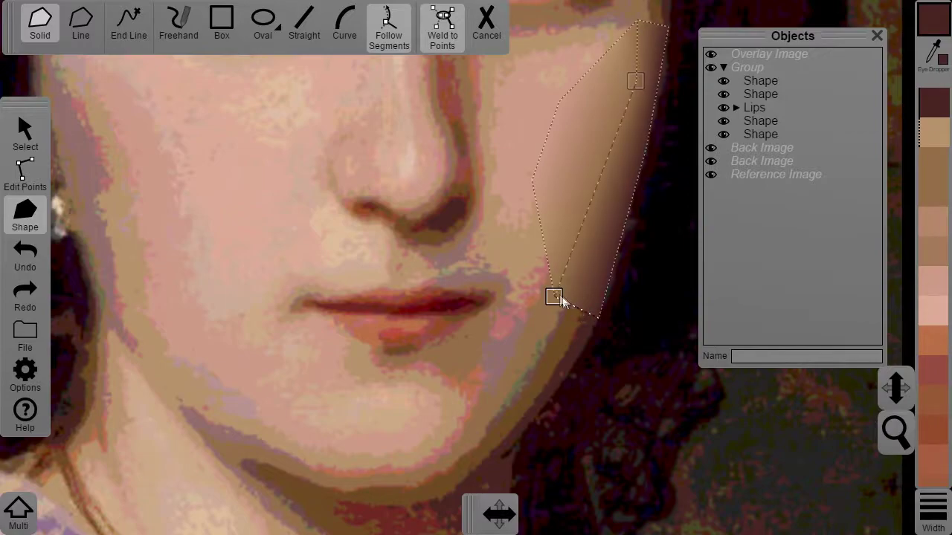
Trace the jaw shadow under the chin with straight segments and close the shape at the strip's lower outer corner
click(303, 27)
click(467, 448)
click(418, 479)
click(343, 483)
click(216, 433)
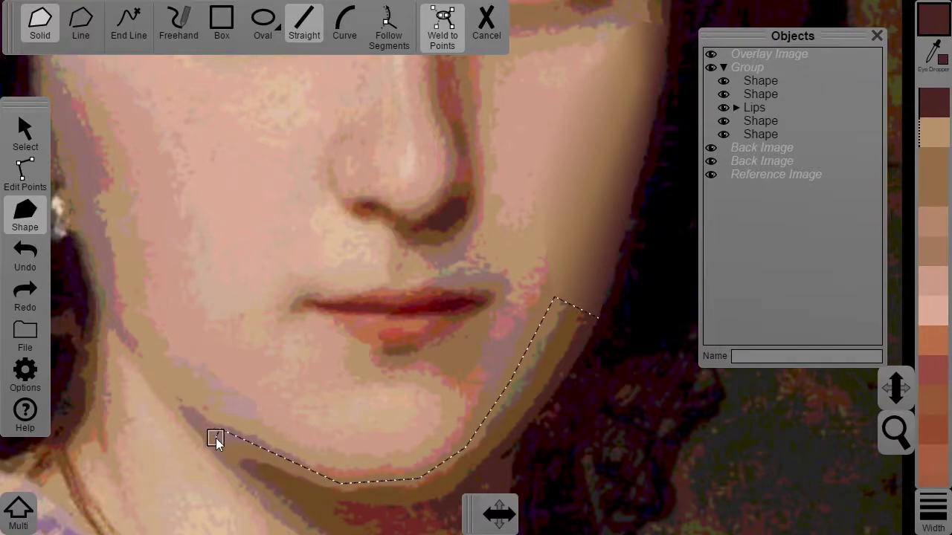
click(315, 495)
click(504, 451)
click(598, 319)
Copy the colours of the cheek strip's two bottom points to the jaw shape's welded points
click(592, 295)
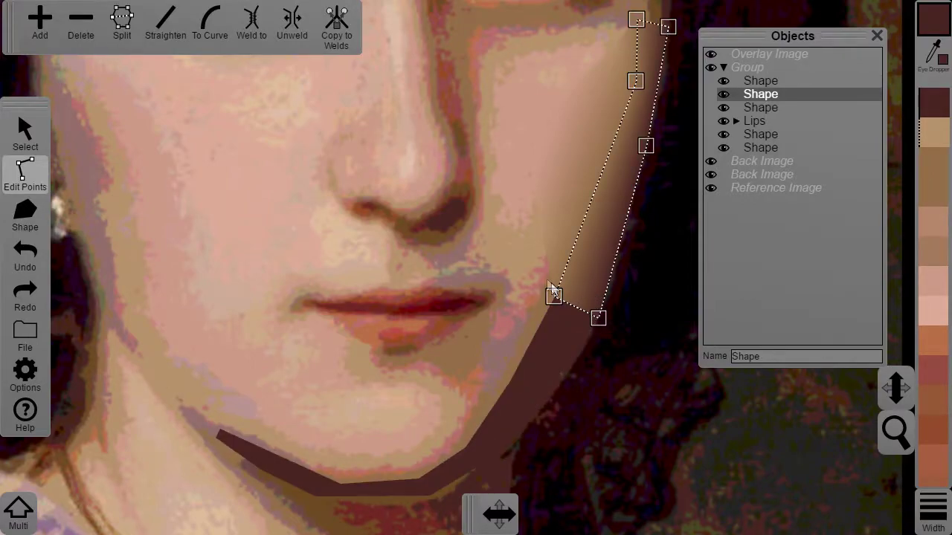
drag(585, 308, 623, 341)
click(338, 32)
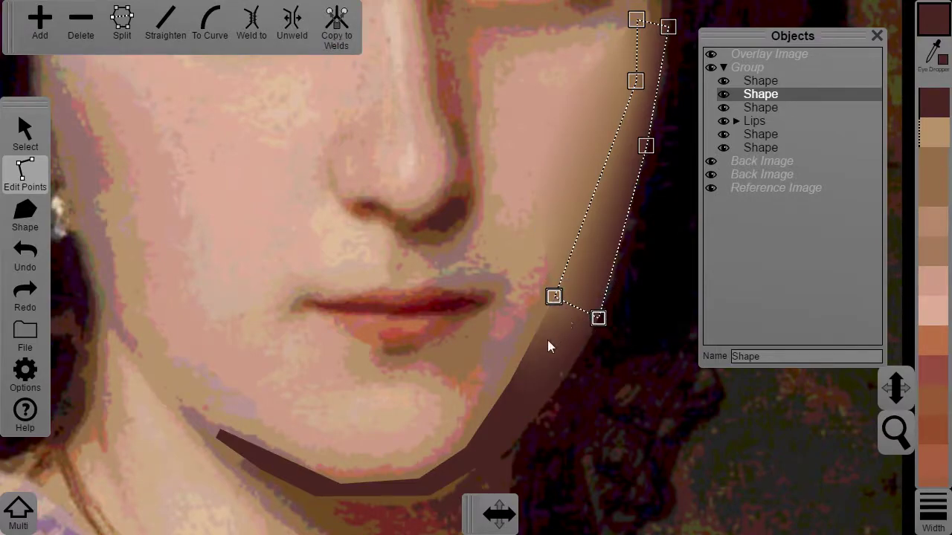
Colour the jaw shape's inner edge points with sampled portrait tones, using brown near the cheek and mauve at the far tip
click(535, 369)
click(510, 379)
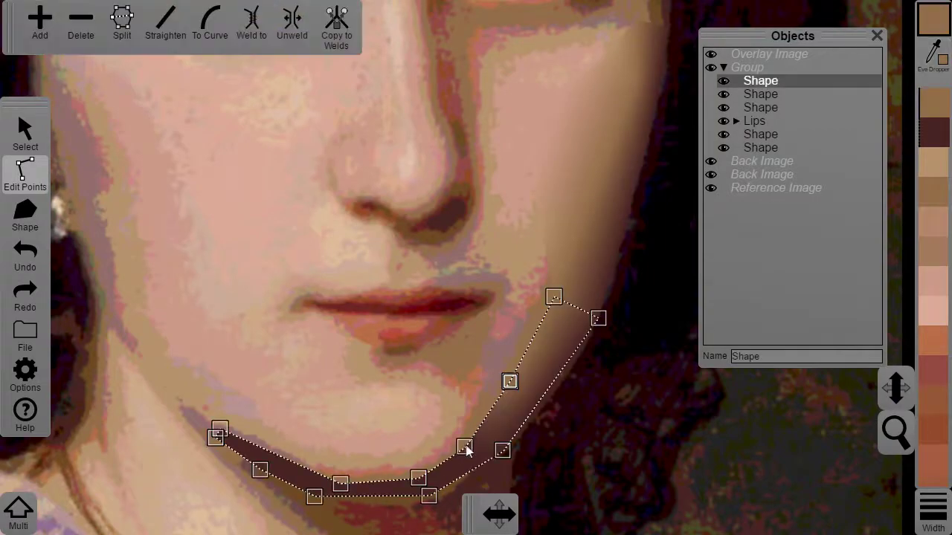
click(466, 446)
click(419, 479)
shift+click(342, 484)
click(218, 437)
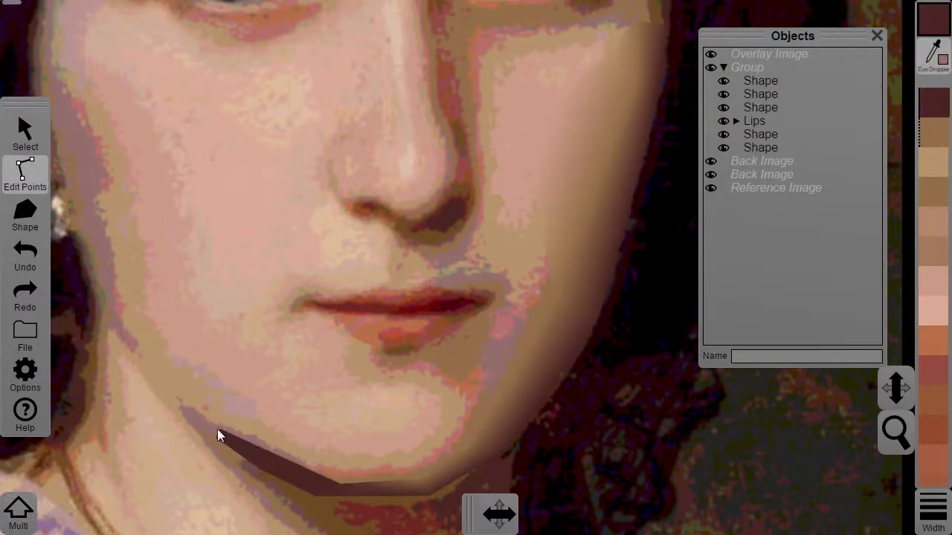
click(219, 437)
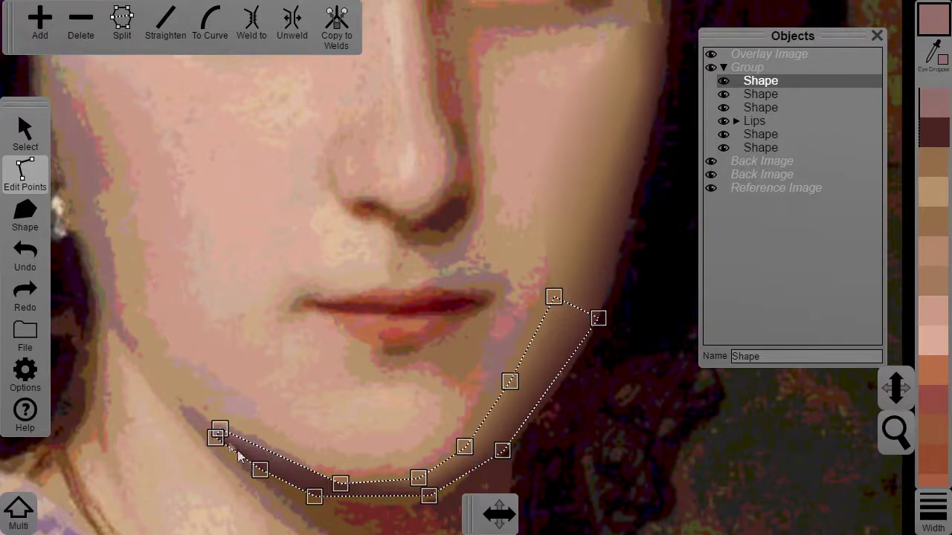
Hide the jaw shape and colour its outer points under the chin with the shadow tones sampled from the portrait beneath
click(214, 441)
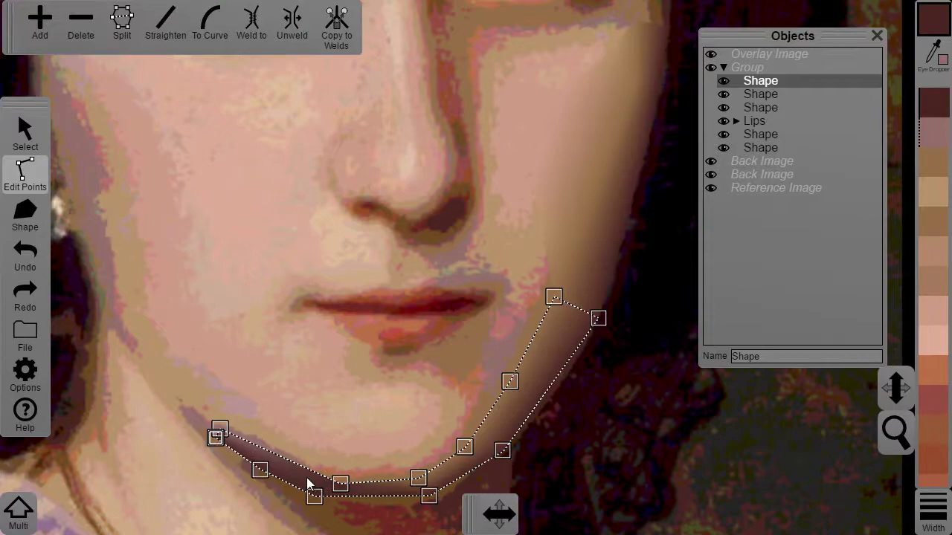
click(723, 82)
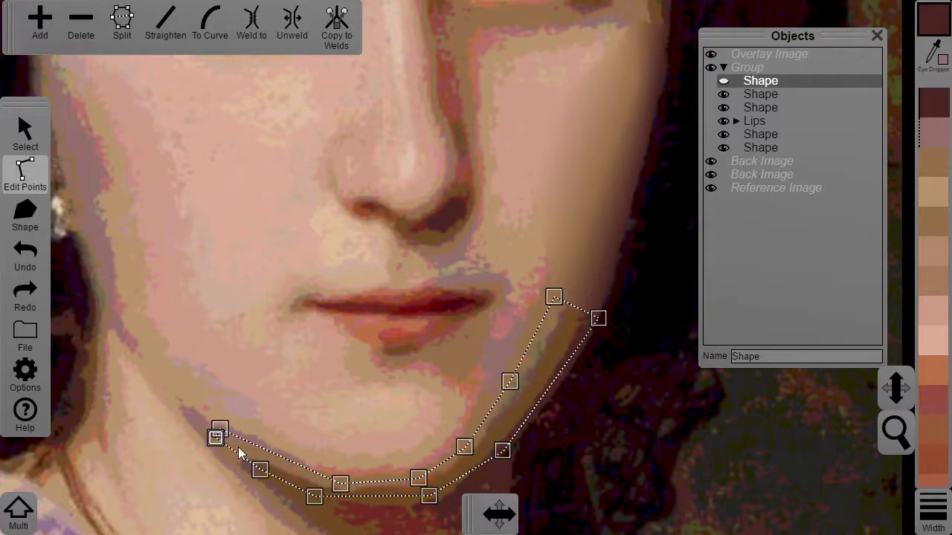
click(259, 470)
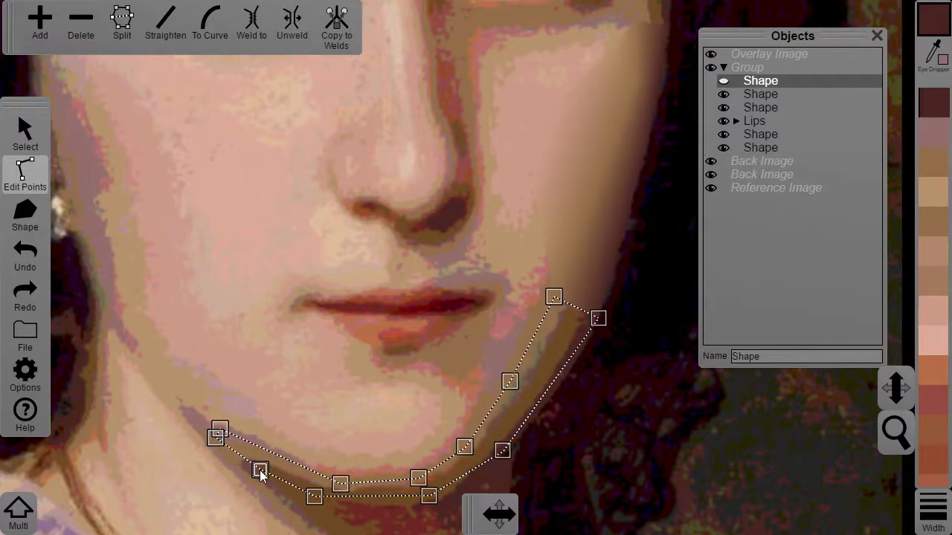
click(315, 499)
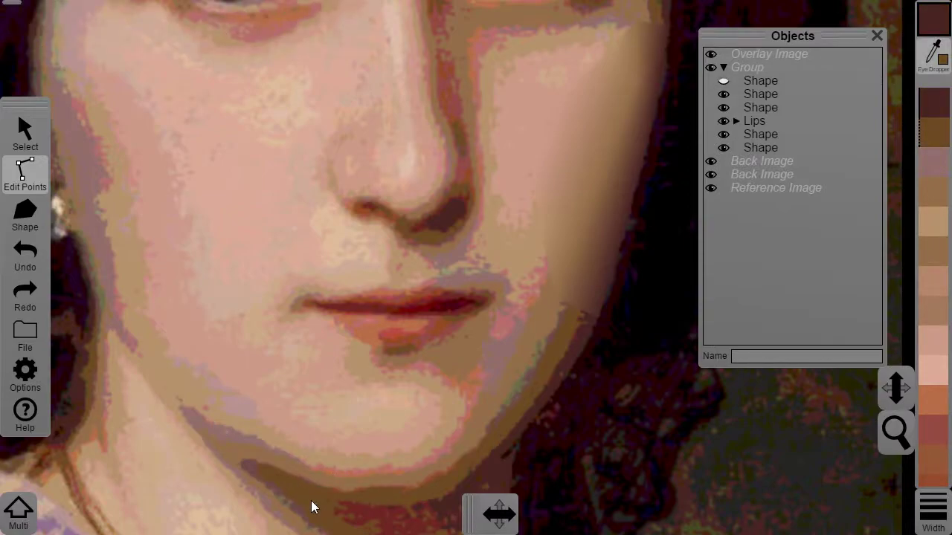
click(312, 500)
click(429, 498)
key(i)
click(435, 502)
Colour the jaw shape's two outer points nearest the cheek with sampled dark brown and make the shape visible again
click(502, 450)
key(i)
click(503, 448)
click(598, 320)
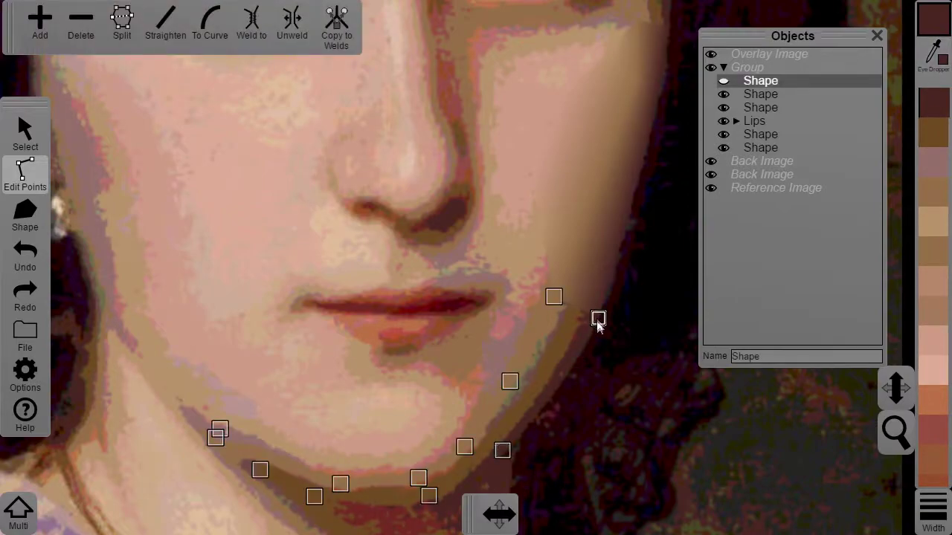
key(i)
click(585, 331)
click(723, 82)
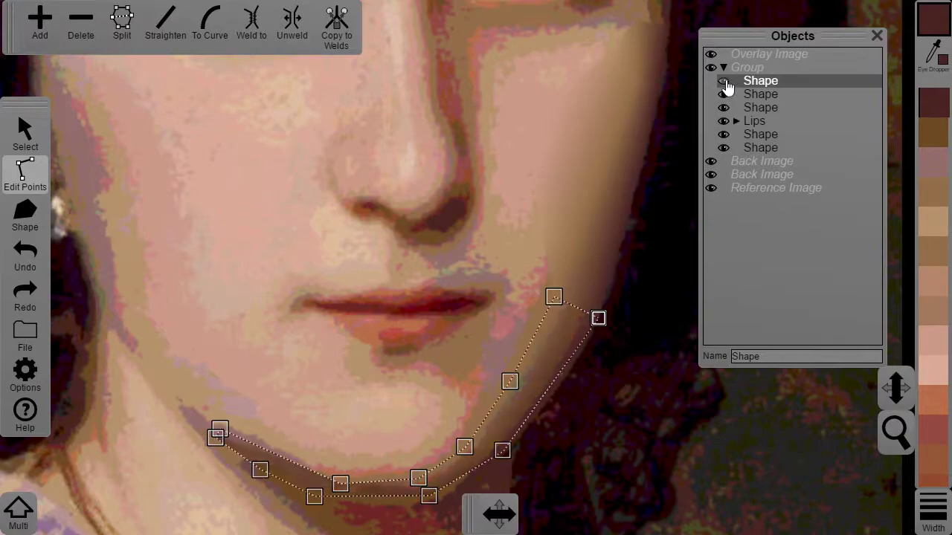
click(372, 420)
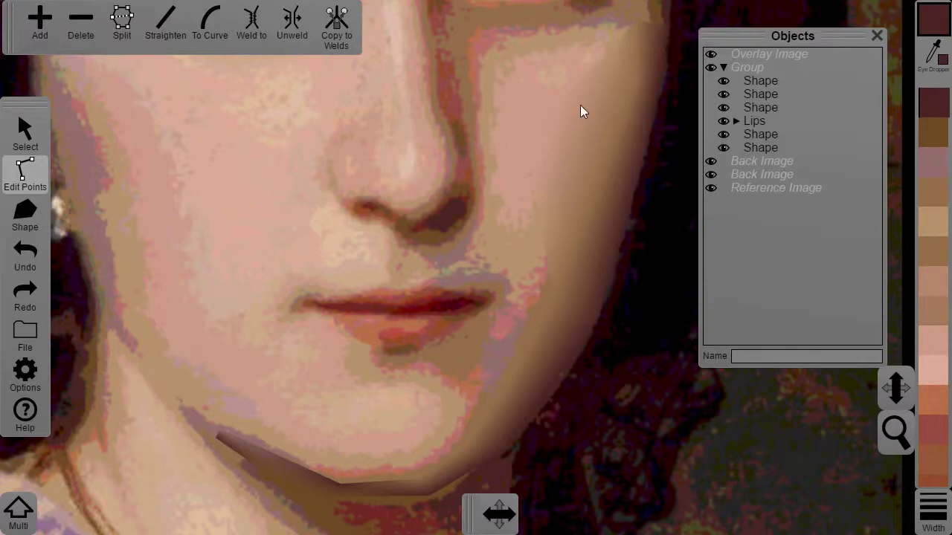
Draw a solid chin shape welded along the jaw shape's inner edge, with its upper edge running straight across below the lips
scroll(469, 323, down, 3)
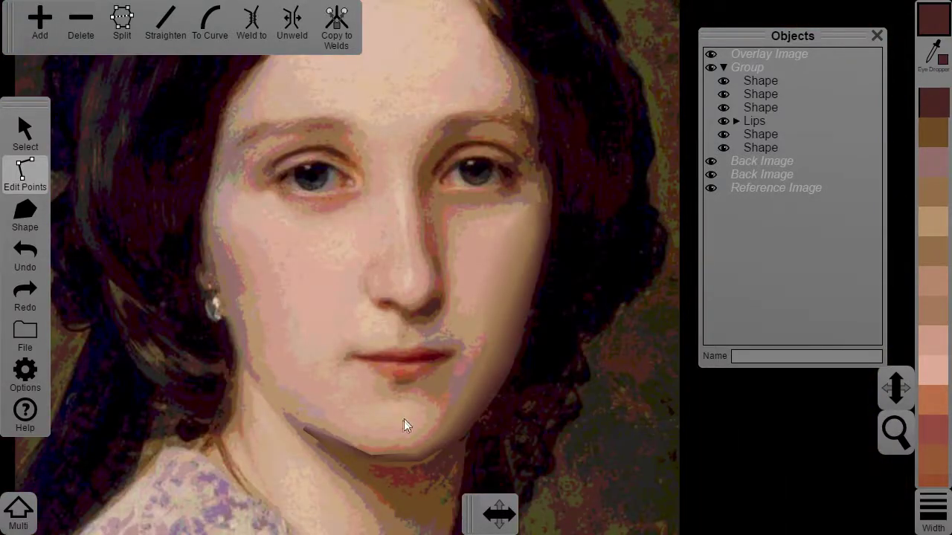
scroll(401, 413, up, 3)
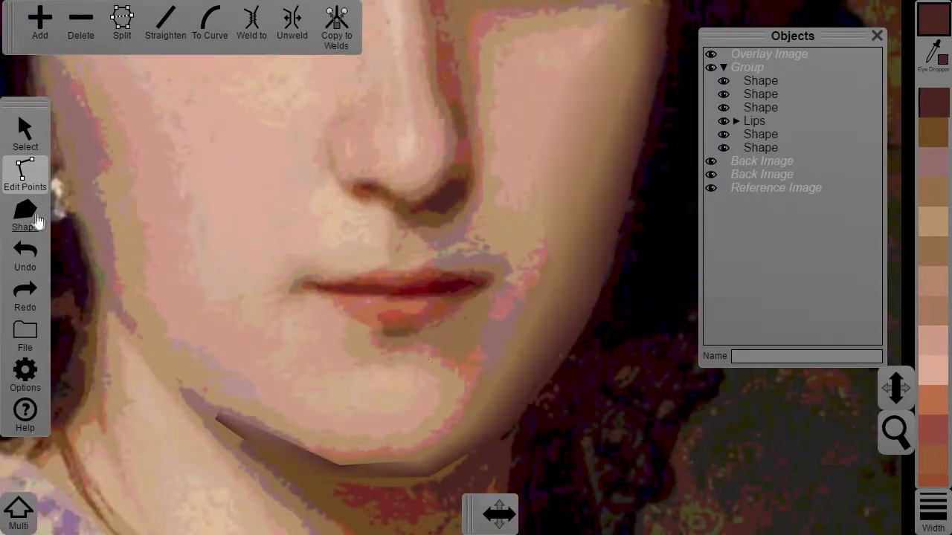
click(25, 216)
click(388, 26)
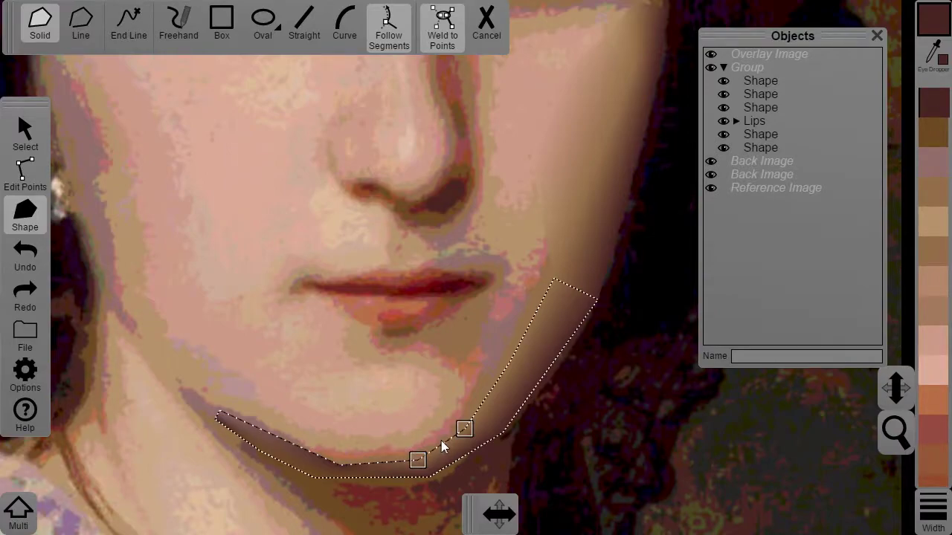
click(479, 398)
click(306, 33)
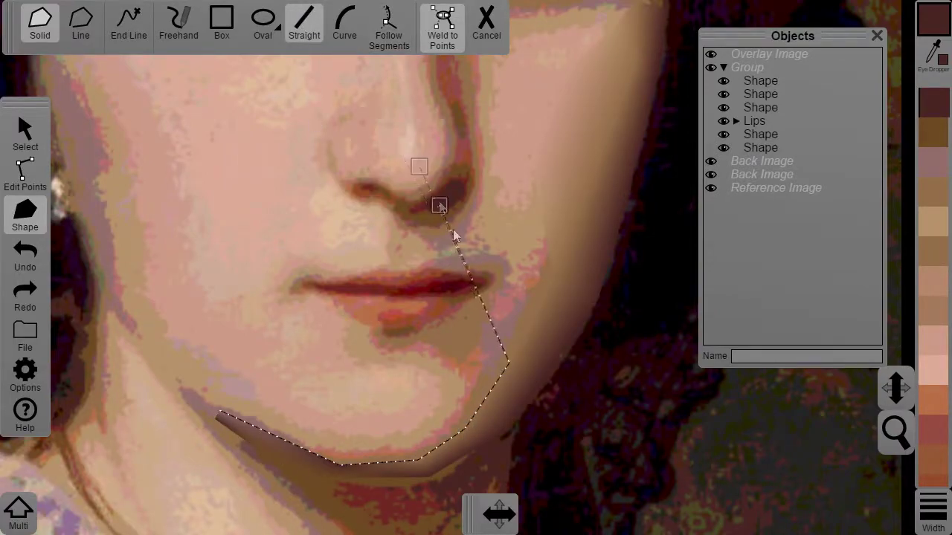
click(455, 387)
click(387, 393)
click(237, 387)
click(220, 411)
Copy the colours of the jaw shape's five inner edge points to the chin shape's welded points
click(26, 172)
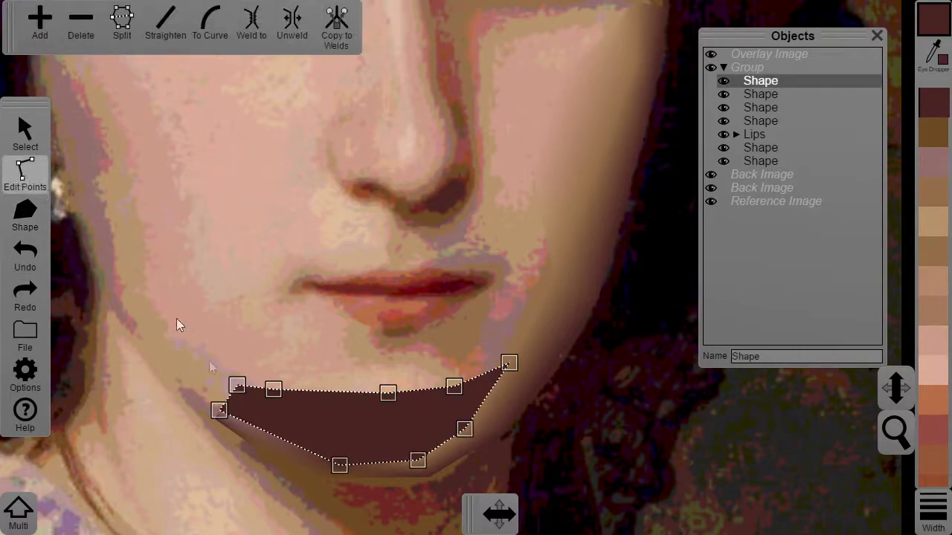
click(224, 411)
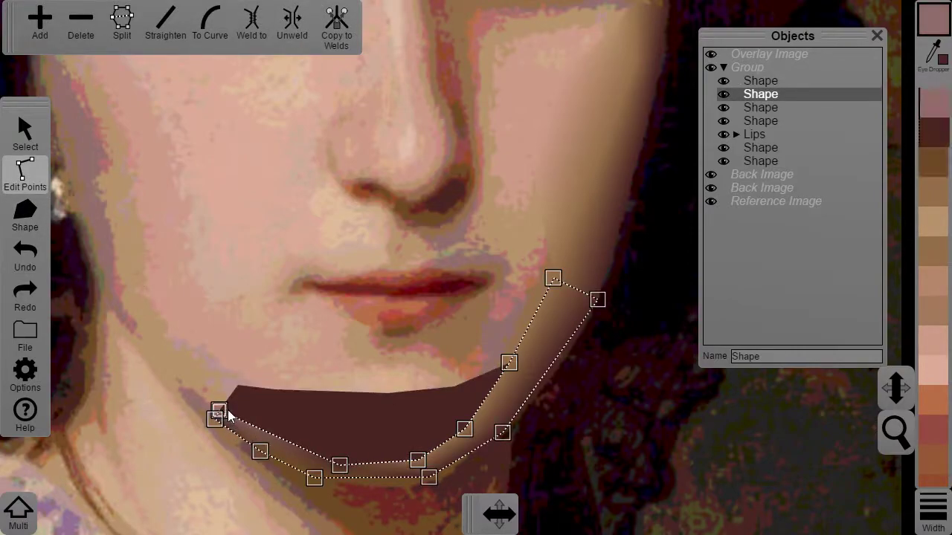
shift+click(340, 465)
shift+click(417, 460)
shift+click(464, 429)
shift+click(509, 361)
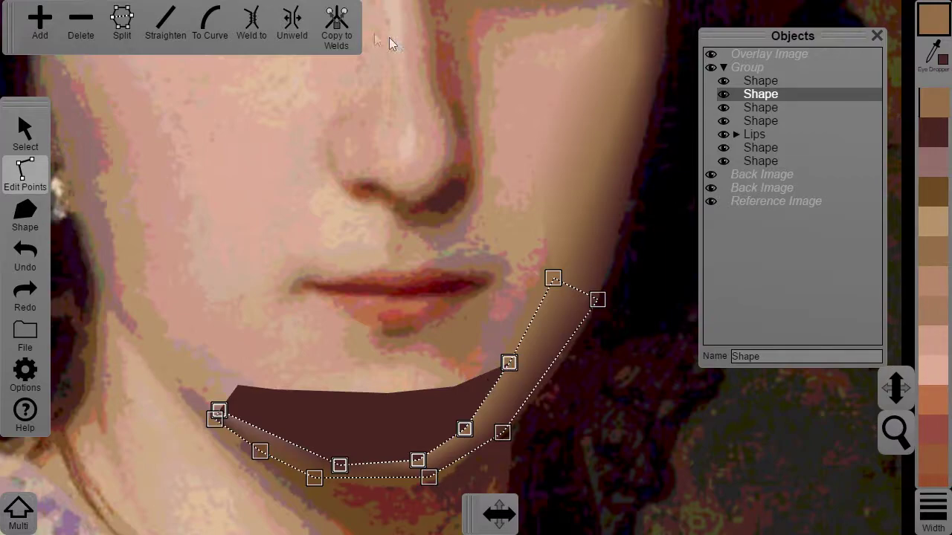
click(336, 26)
Colour the chin shape's four upper points with sampled portrait tones, from lilac and pink near the jaw tip to tan near the cheek
click(305, 412)
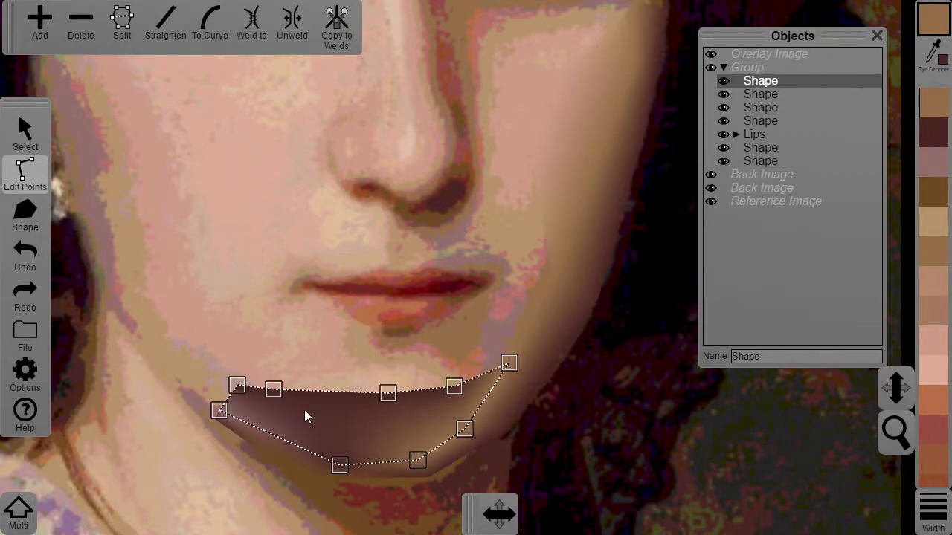
click(238, 386)
key(i)
click(235, 382)
key(i)
click(272, 385)
key(i)
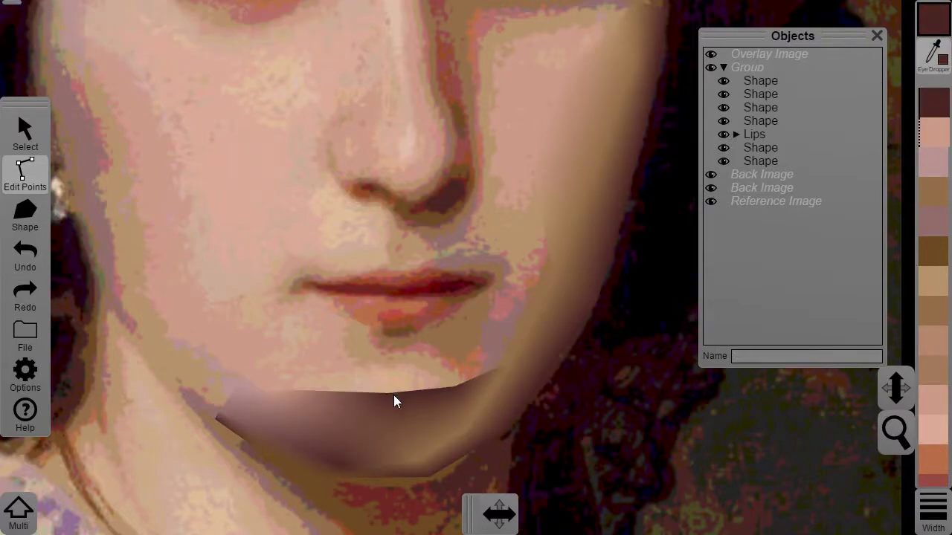
click(346, 386)
key(i)
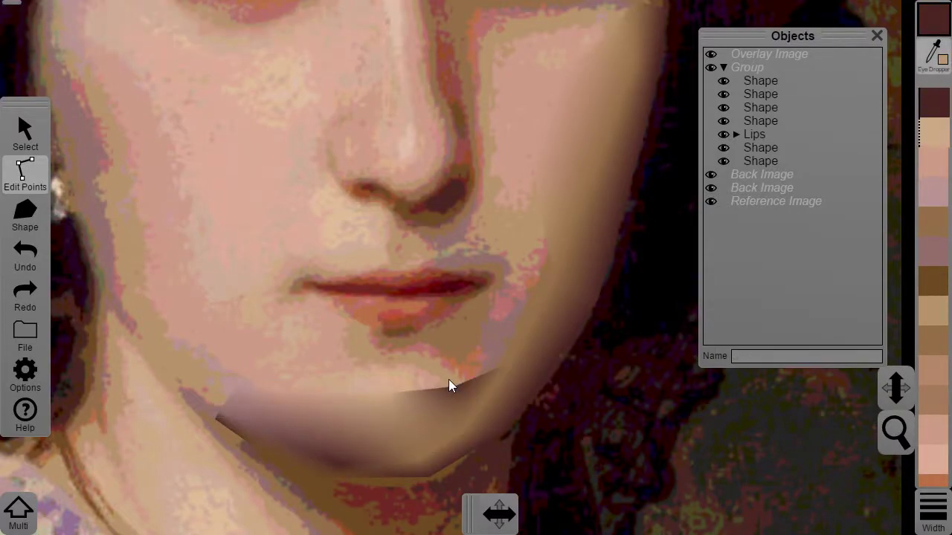
click(449, 380)
click(488, 340)
Hide the jaw shape, recolour its dark inner point under the chin with sampled brown, and make the shape visible again
scroll(445, 378, down, 3)
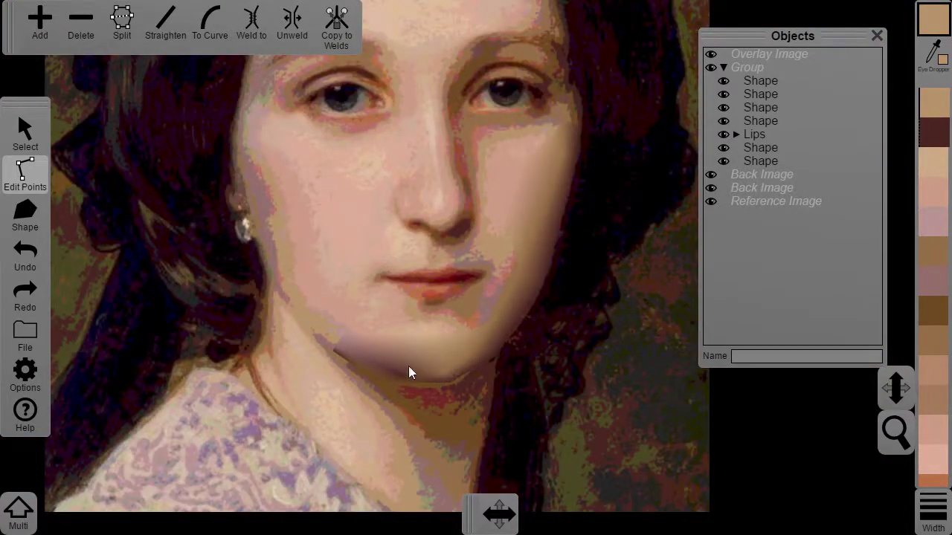
scroll(407, 365, up, 2)
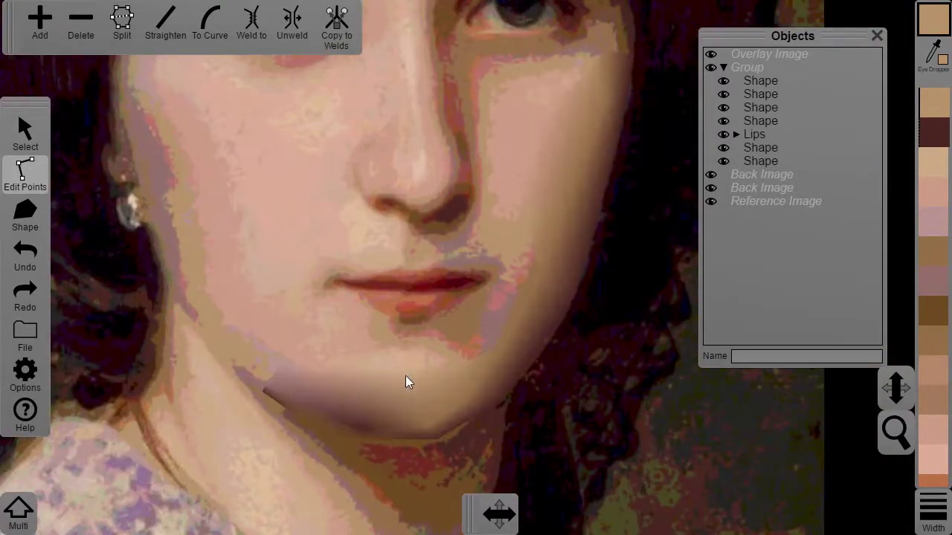
click(371, 436)
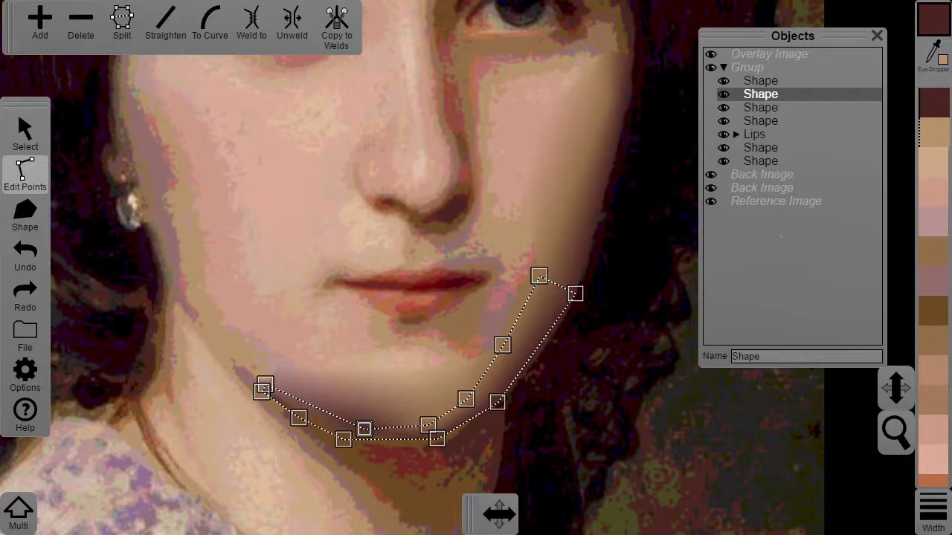
click(725, 95)
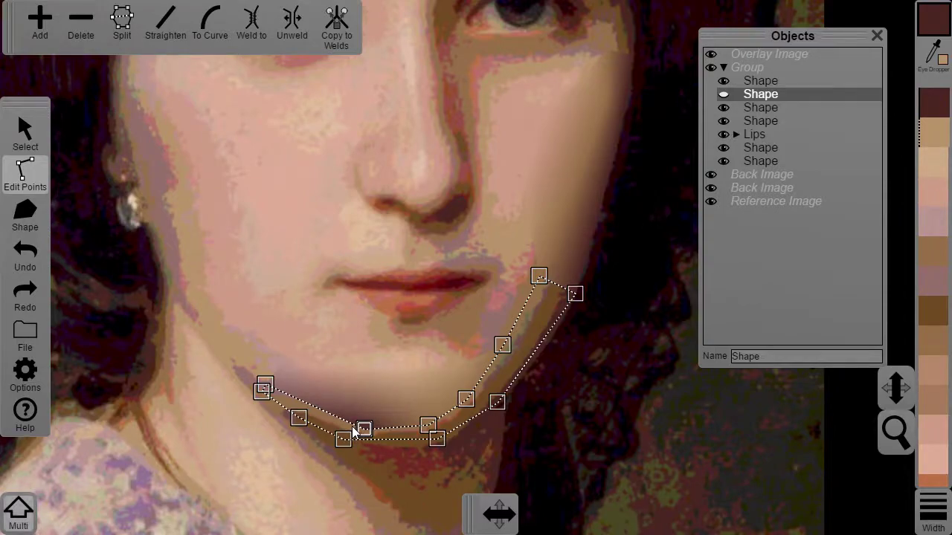
scroll(357, 439, up, 5)
drag(355, 474, 487, 248)
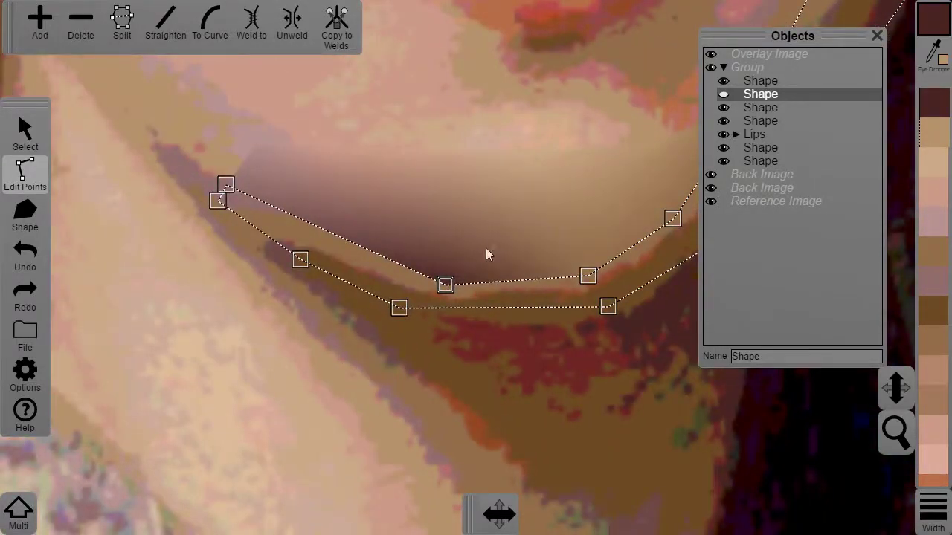
click(421, 281)
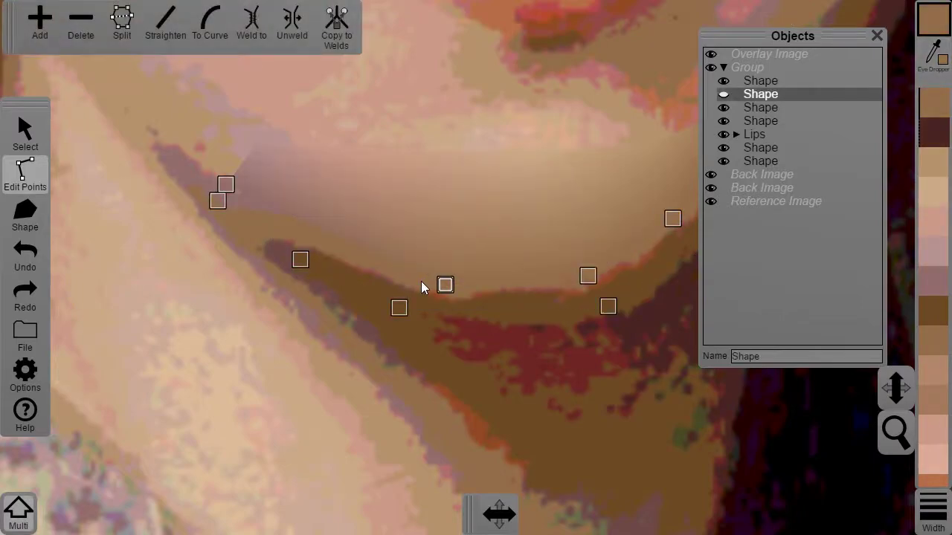
click(723, 95)
scroll(476, 287, down, 3)
click(407, 182)
scroll(563, 303, down, 3)
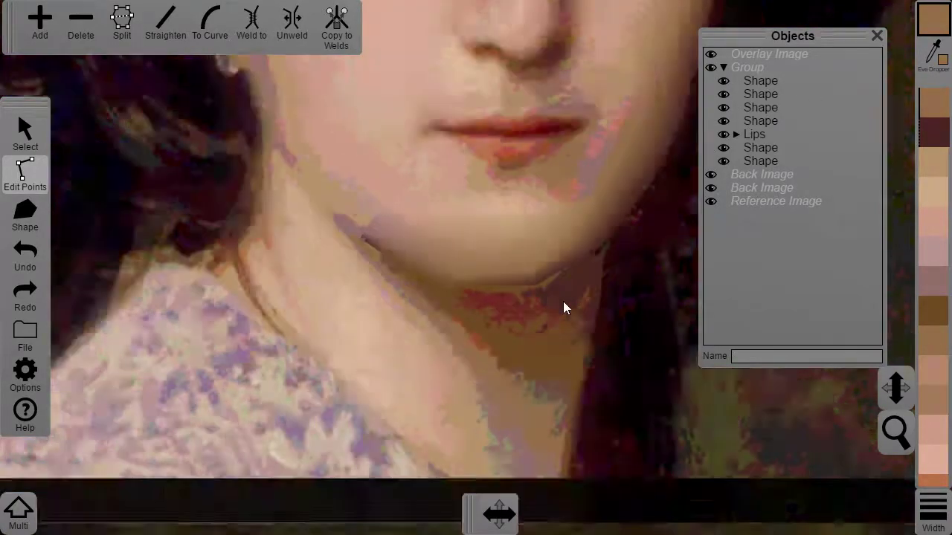
scroll(560, 230, down, 2)
scroll(550, 245, up, 3)
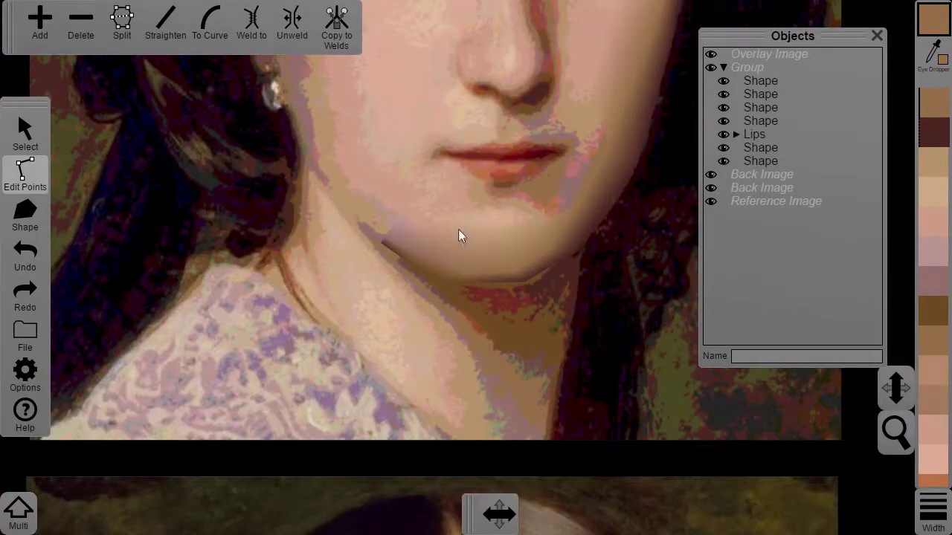
scroll(406, 223, down, 3)
scroll(427, 275, up, 2)
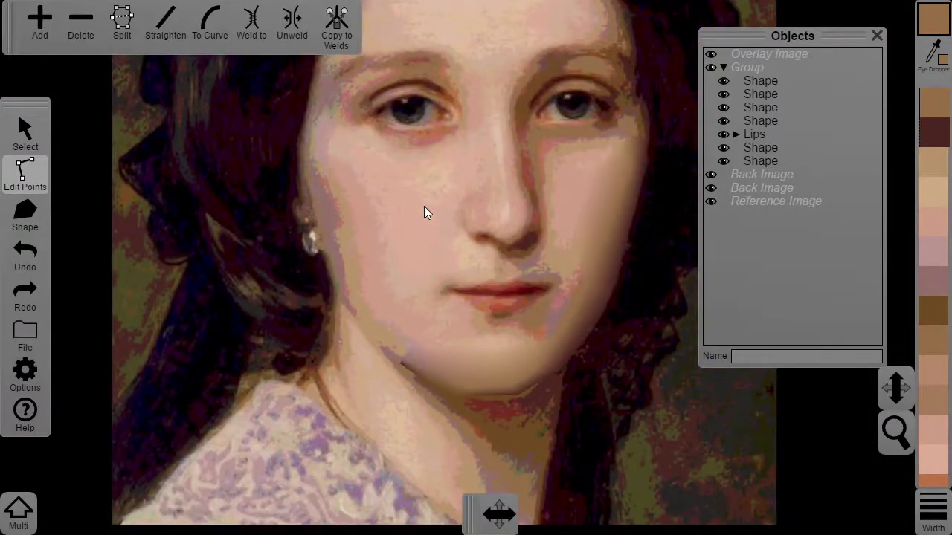
click(32, 206)
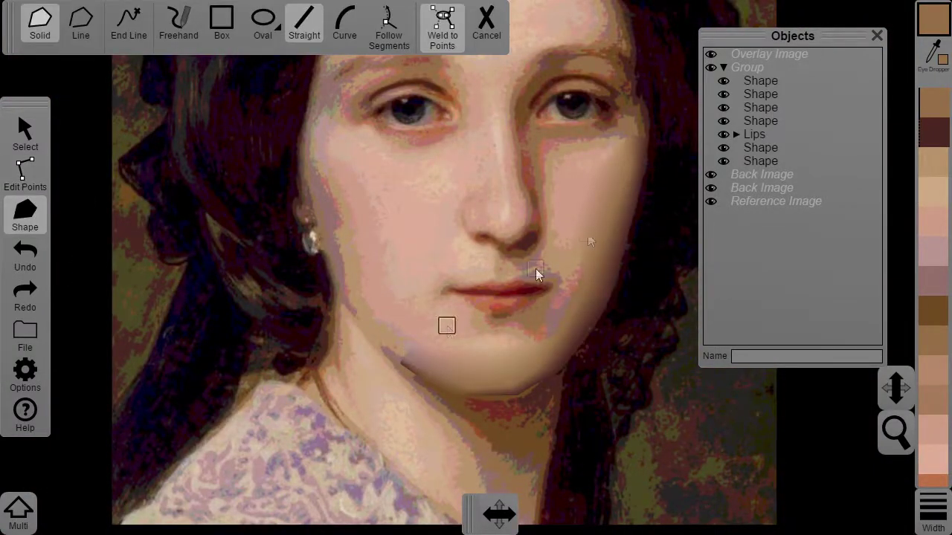
scroll(428, 290, up, 2)
drag(325, 366, 435, 202)
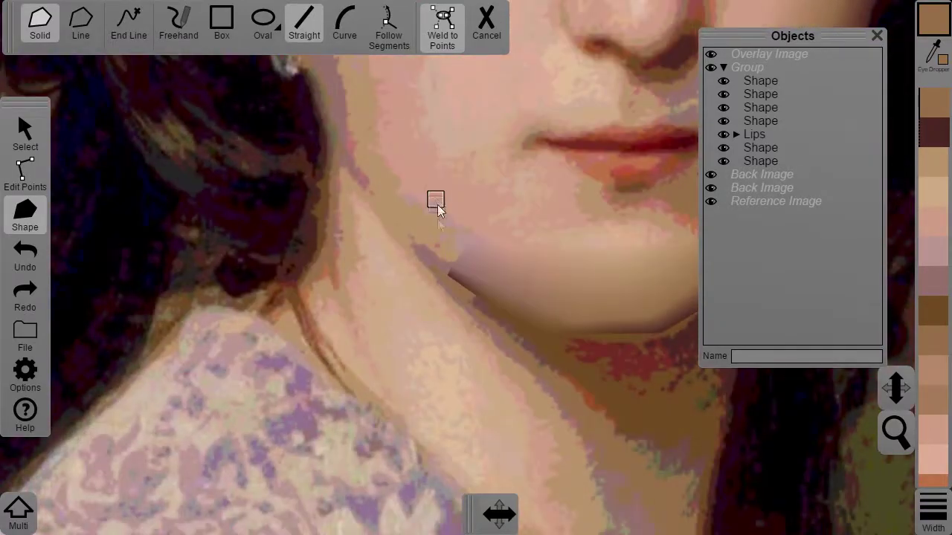
click(30, 176)
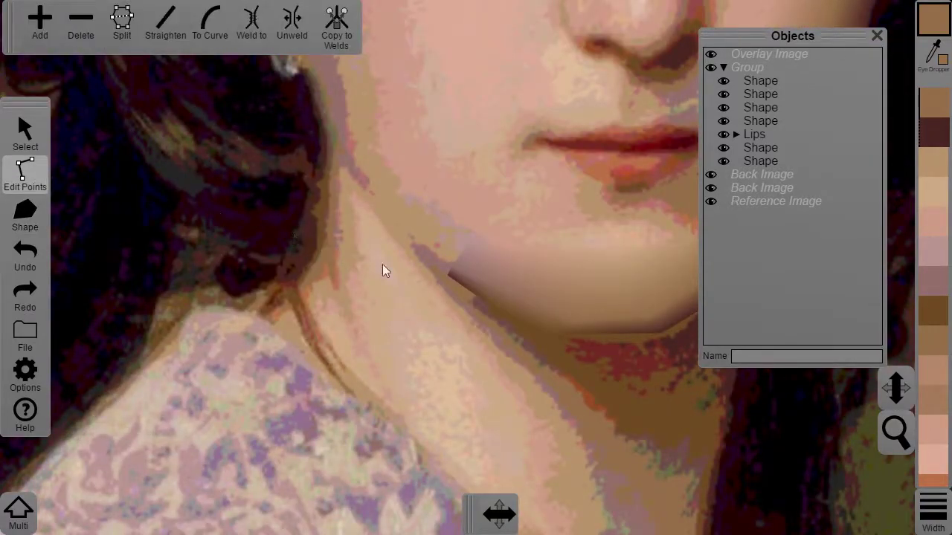
Start a solid shape welded to the jaw and chin shapes at the jaw tip and trace its inner edge up the earring-side cheek
click(25, 216)
click(389, 26)
click(446, 275)
click(450, 267)
click(469, 241)
click(304, 24)
click(420, 219)
click(372, 161)
drag(359, 83, 354, 342)
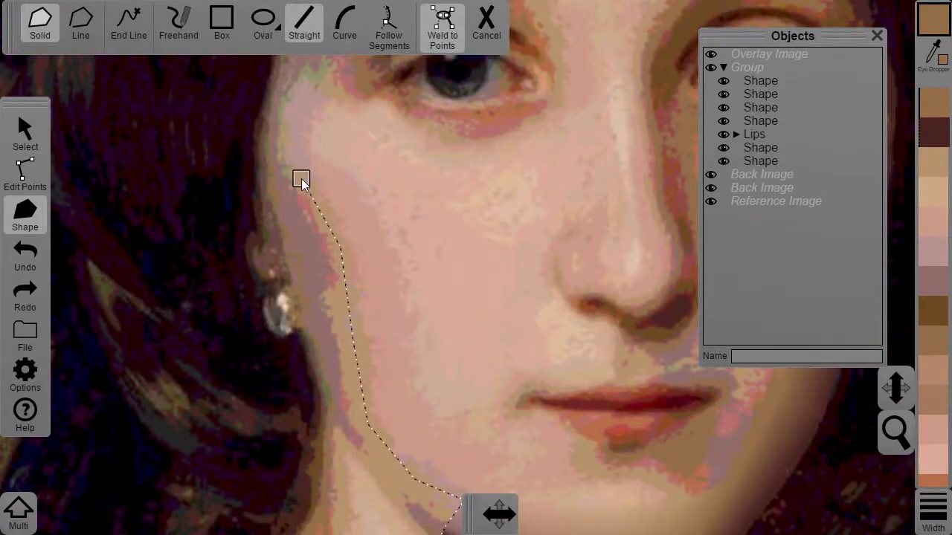
Trace the cheek shape's outer edge down past the earring and along the jawline, and close the shape at the jaw tip
click(263, 180)
click(299, 328)
click(348, 444)
click(381, 478)
drag(384, 474, 284, 330)
click(341, 384)
Select the new earring-side cheek shape and fill it with the light tan palette colour
click(30, 146)
click(227, 184)
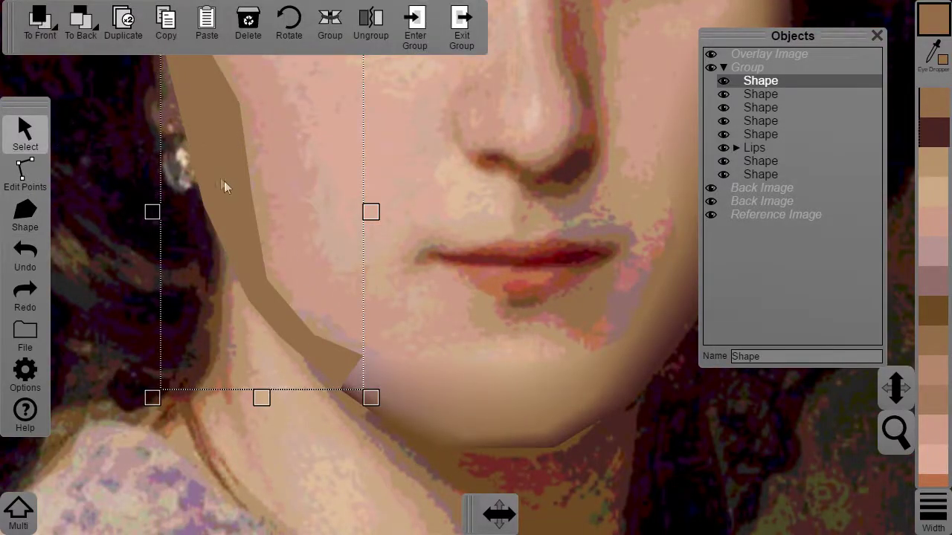
drag(227, 184, 233, 313)
click(120, 170)
click(239, 325)
click(933, 162)
Hide the earring-side cheek shape and colour its two upper outer points with brown tones sampled from the portrait
click(42, 177)
click(167, 166)
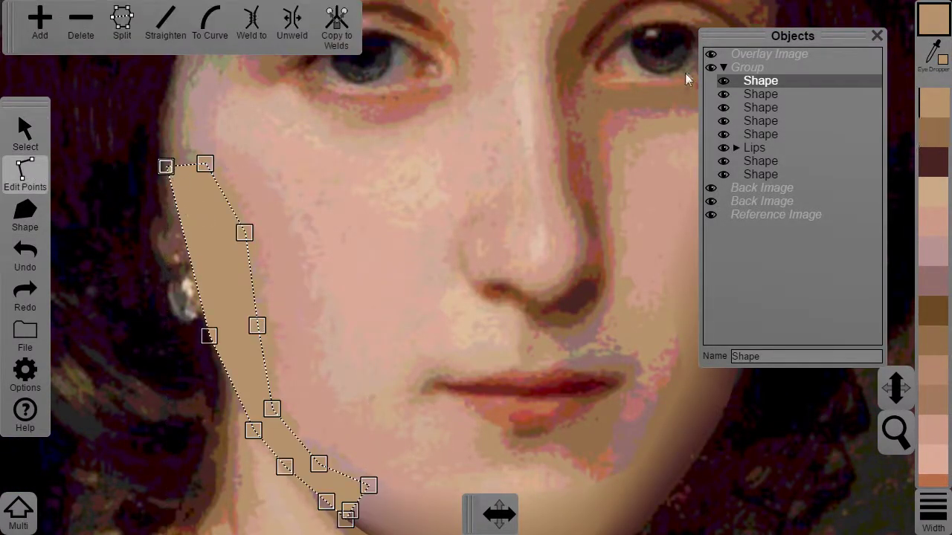
click(722, 81)
scroll(102, 207, up, 3)
drag(102, 207, 484, 231)
click(295, 106)
click(933, 56)
click(321, 152)
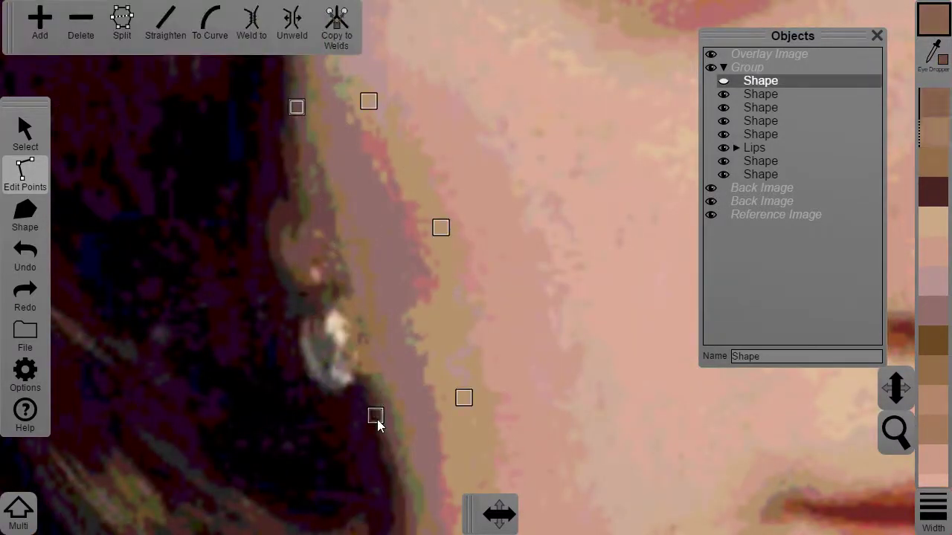
click(377, 418)
click(933, 56)
click(418, 405)
Colour the cheek shape's outer point near the jaw tip with sampled mauve and make the shape visible again
drag(418, 406, 362, 83)
click(383, 259)
click(445, 329)
click(519, 390)
key(e)
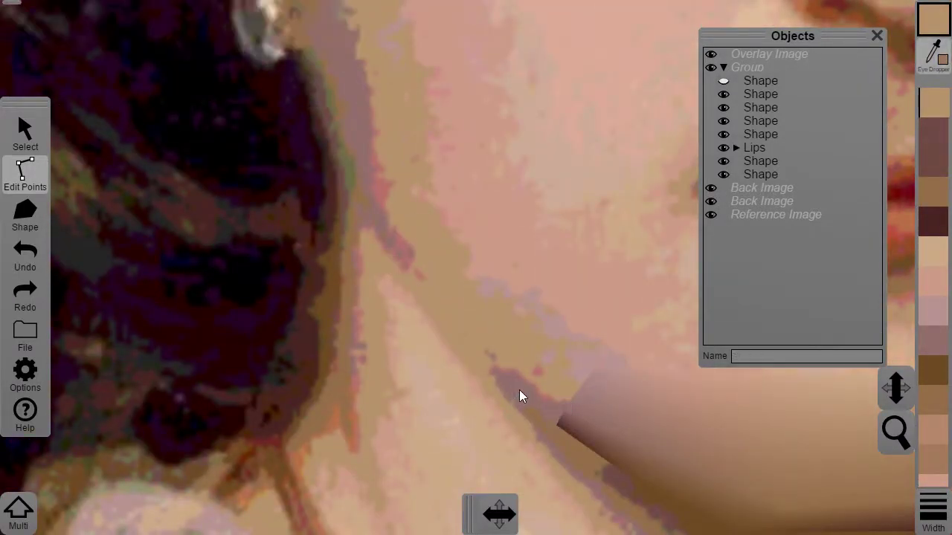
click(519, 391)
click(722, 81)
click(597, 419)
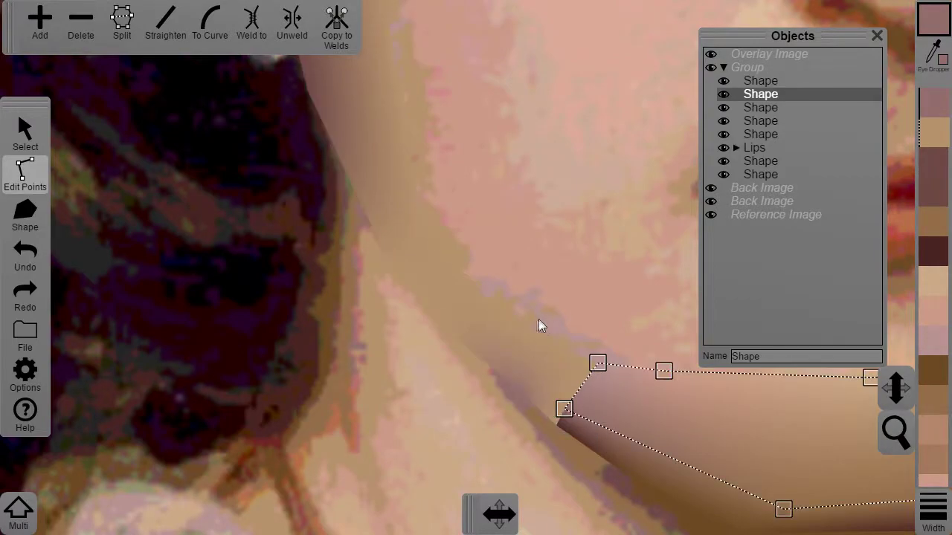
click(569, 427)
click(558, 426)
click(413, 113)
scroll(494, 228, down, 7)
click(495, 227)
Start a solid shape that follows the chin shape's upper edge from the shaded cheek strip to the earring-side cheek shape's inner edge
key(s)
click(483, 188)
scroll(479, 190, up, 3)
scroll(480, 196, down, 3)
scroll(328, 214, up, 3)
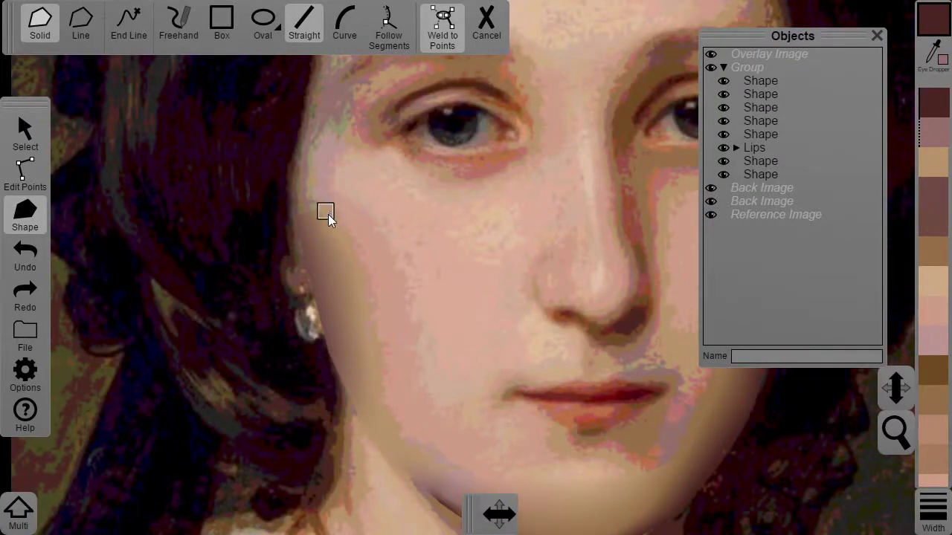
click(385, 31)
scroll(513, 395, down, 3)
scroll(576, 439, up, 3)
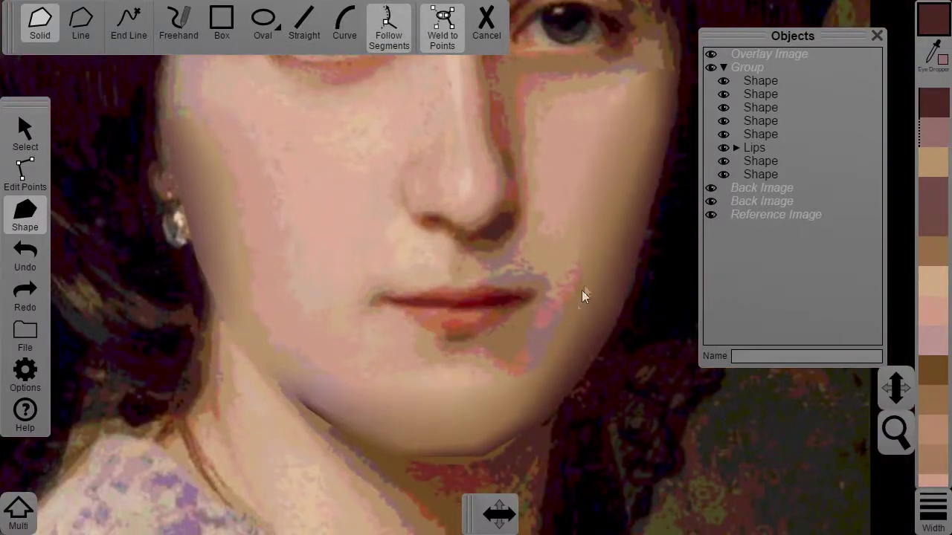
click(586, 293)
click(549, 363)
click(504, 382)
click(450, 387)
click(357, 384)
click(326, 380)
click(289, 360)
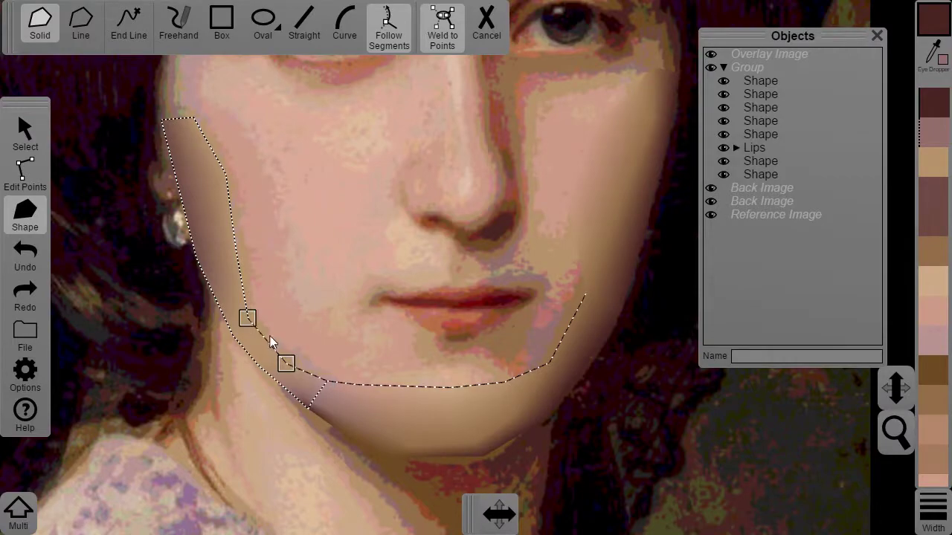
click(250, 320)
Trace the new shape's upper edge with straight segments just below the lips and close it at the shaded cheek strip
click(301, 30)
click(288, 318)
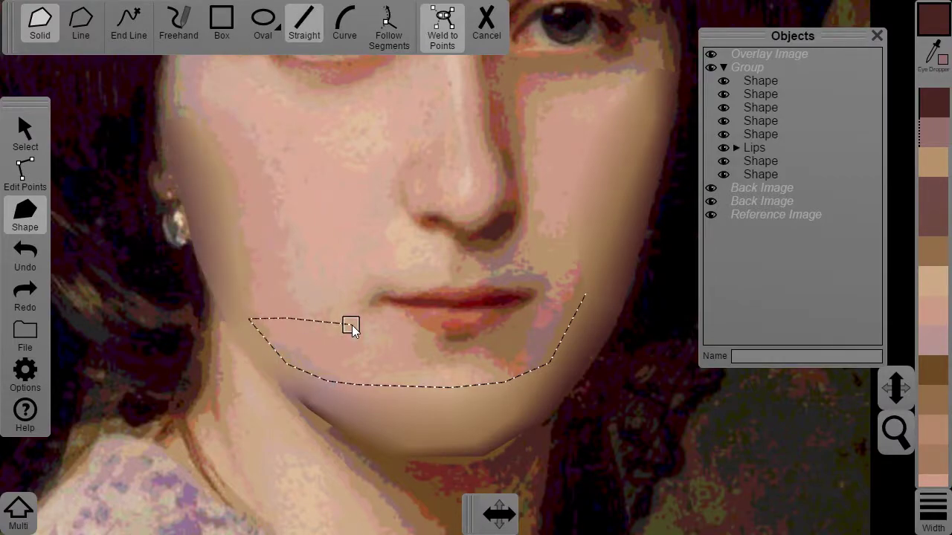
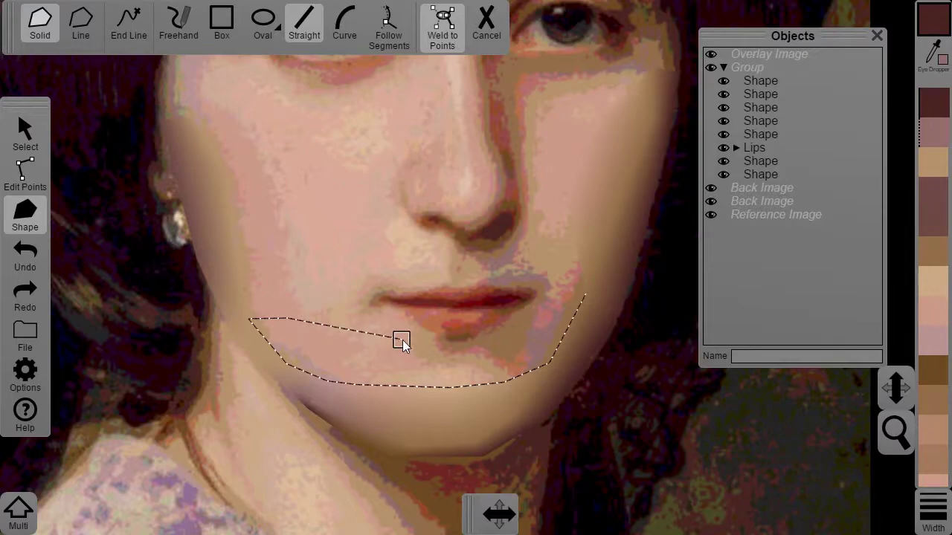
click(400, 340)
click(578, 307)
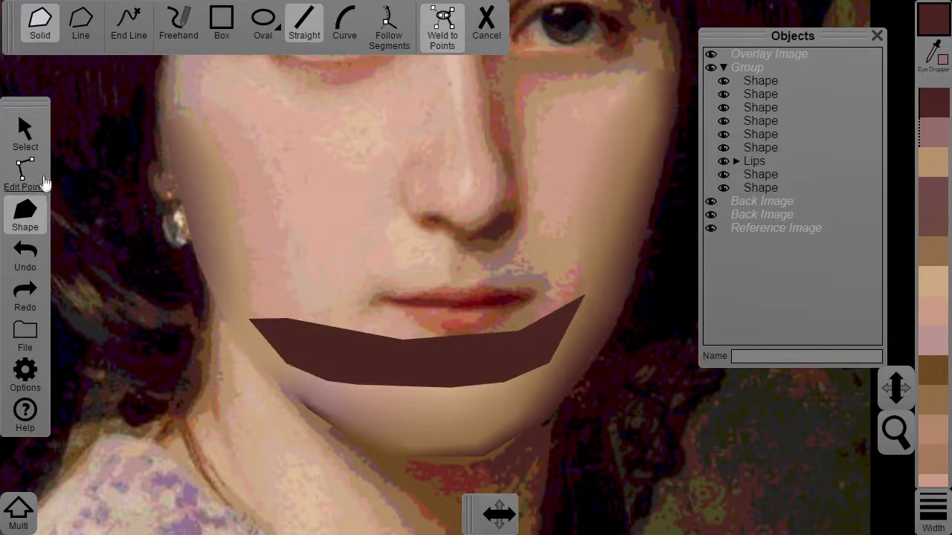
Copy the adjoining chin and cheek shapes' colours to the below-lips shape's welded points and colour its upper points with sampled skin tones
click(25, 175)
click(397, 400)
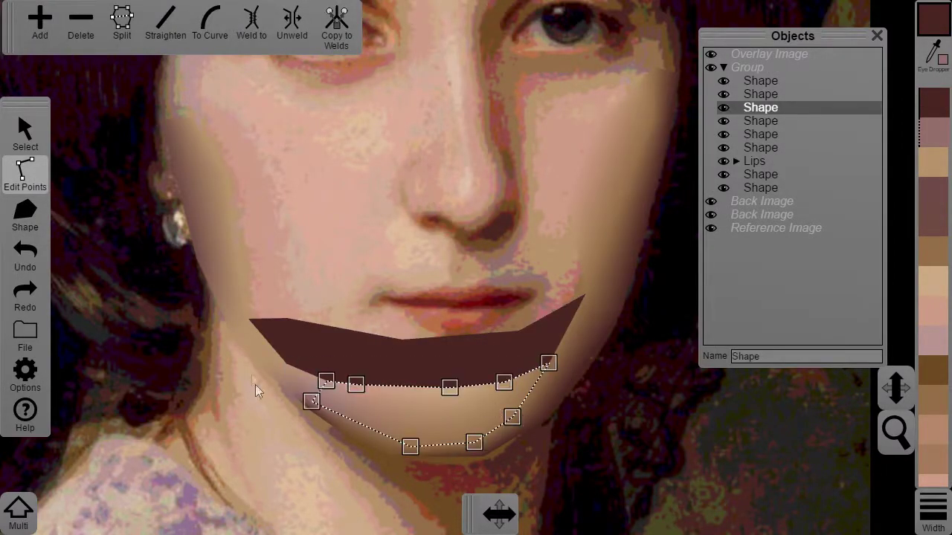
click(251, 316)
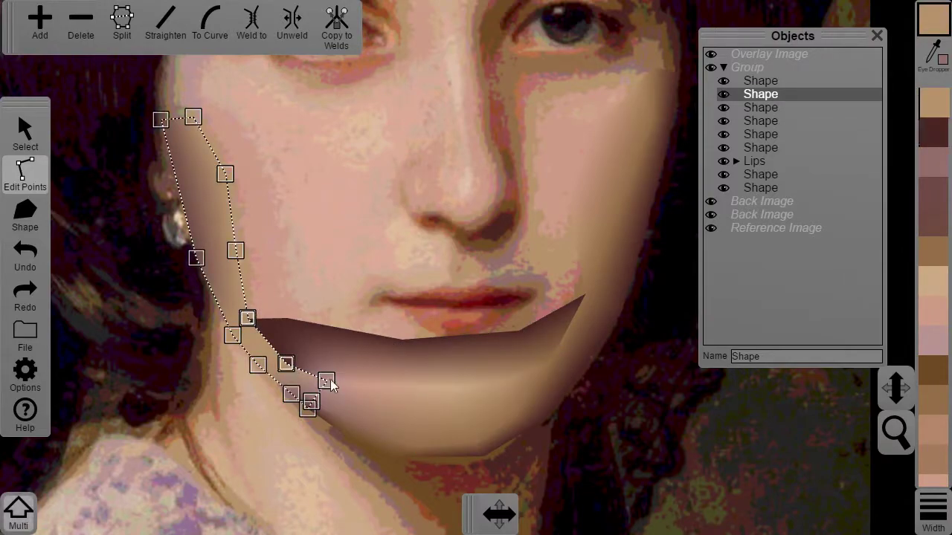
click(584, 314)
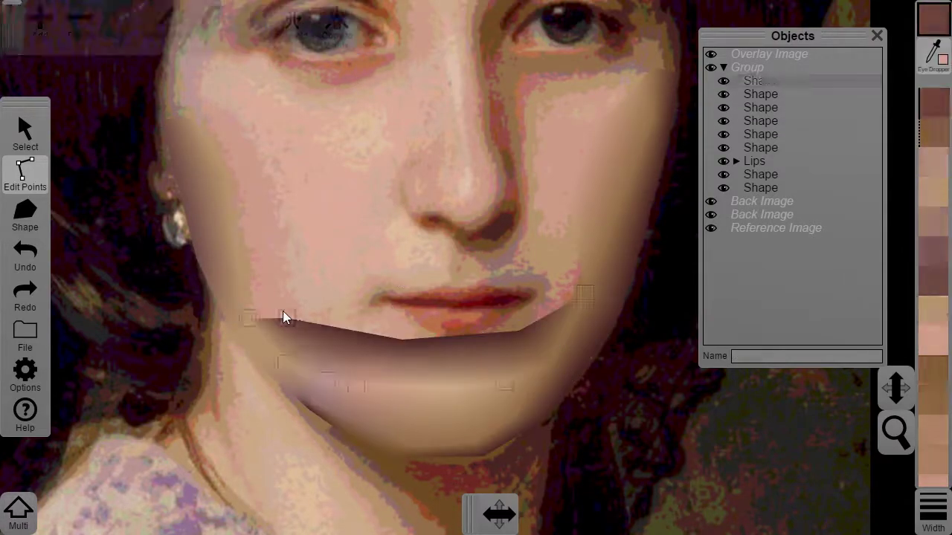
click(647, 341)
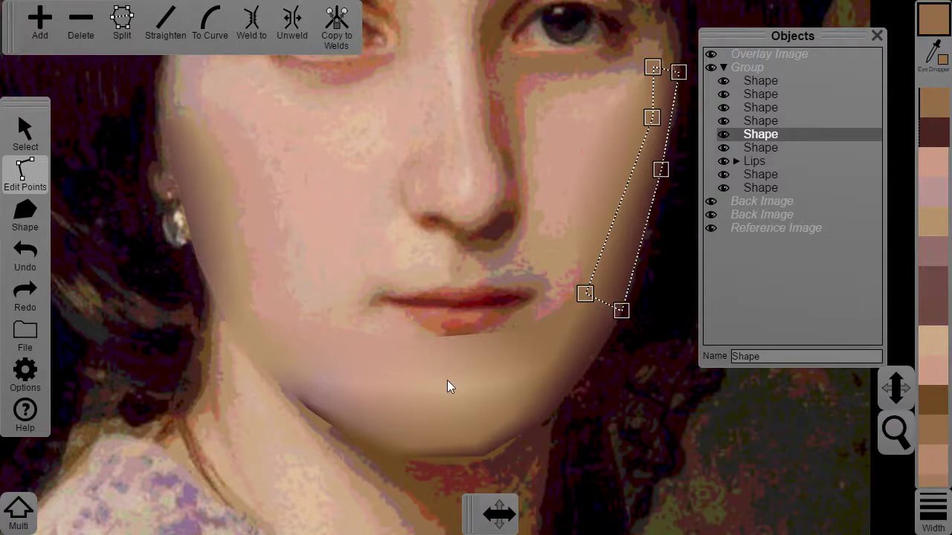
Draw a solid shape over the earring-side cheek, following the existing cheek and below-lips shapes' edges and closing with straight segments beside the nose
click(20, 224)
click(389, 30)
click(193, 117)
click(235, 249)
click(400, 335)
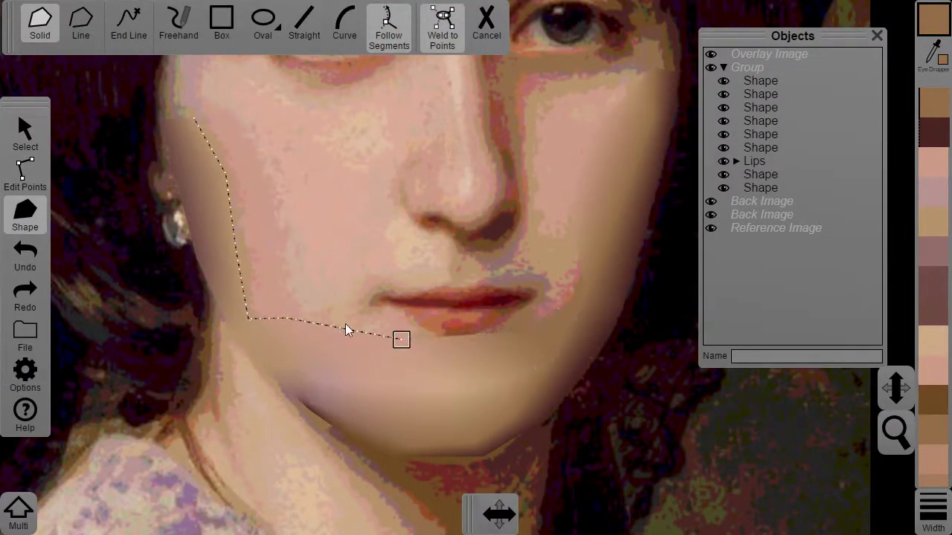
click(304, 26)
click(404, 271)
click(335, 234)
click(193, 116)
Copy the neighbouring shapes' colours to the new cheek shape's welded points and colour its free inner points with sampled skin tones
click(164, 145)
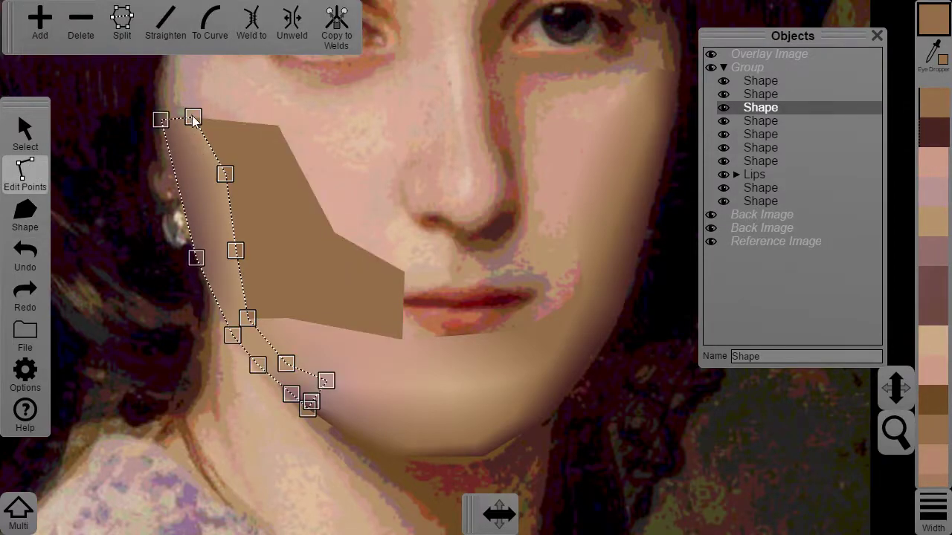
click(308, 341)
click(229, 111)
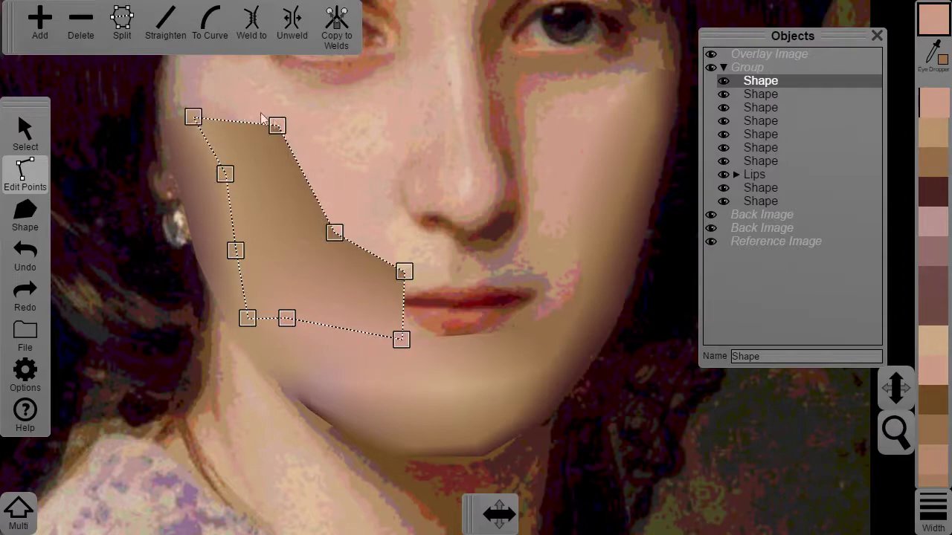
click(272, 116)
click(338, 224)
click(416, 213)
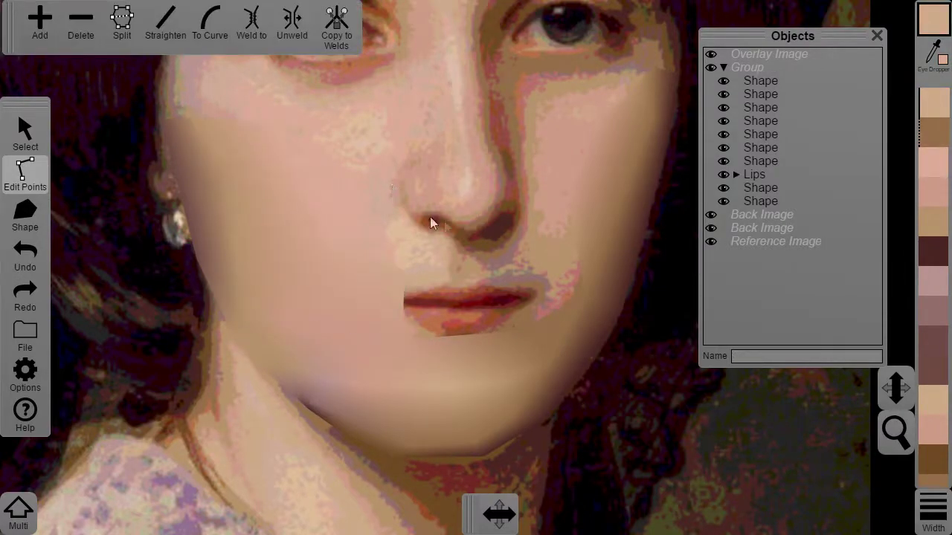
Draw a solid straight-edged shape covering the lips, welded to the surrounding cheek, below-lips and shaded cheek strip points
scroll(501, 250, down, 4)
click(24, 214)
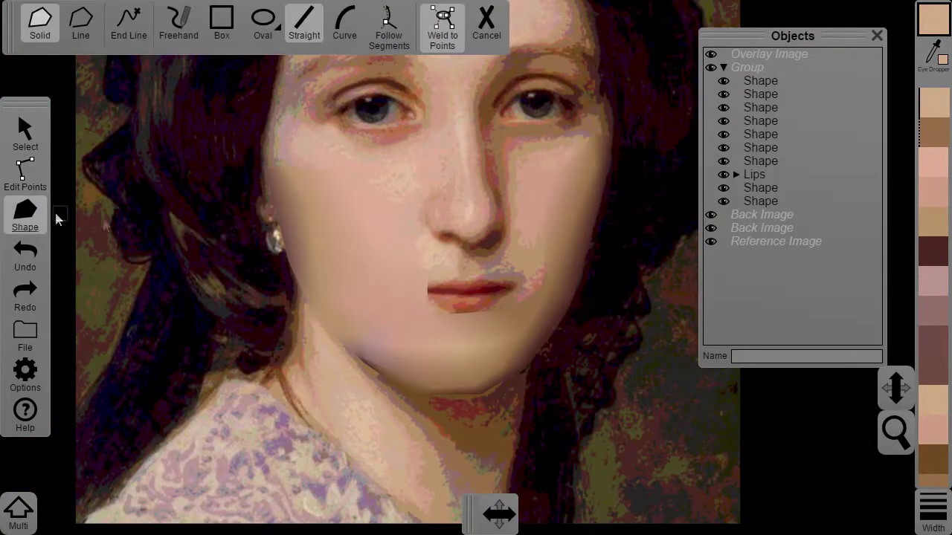
click(428, 271)
click(427, 315)
click(504, 310)
click(549, 285)
click(543, 250)
click(297, 27)
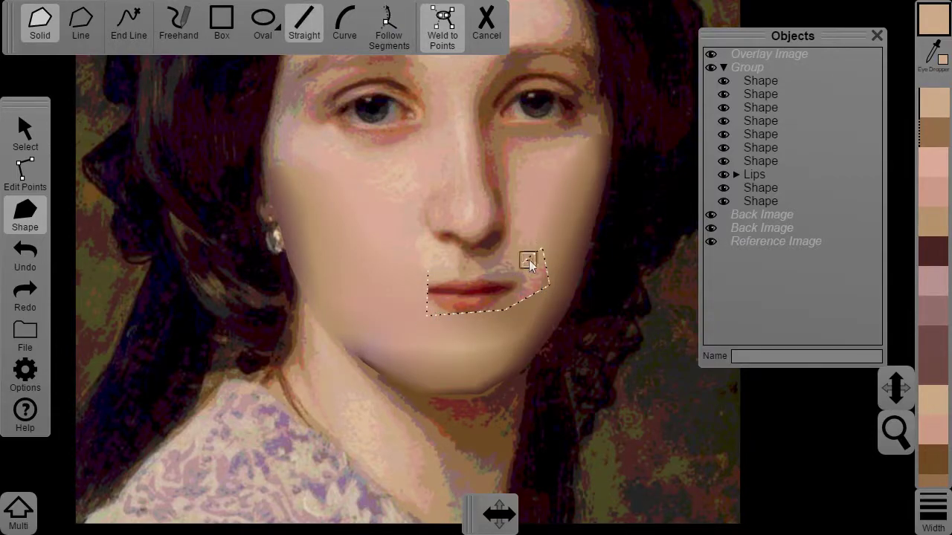
click(429, 271)
Copy the adjoining shapes' colours to the mouth shape's welded points and colour its free upper points with sampled tan tones
click(25, 171)
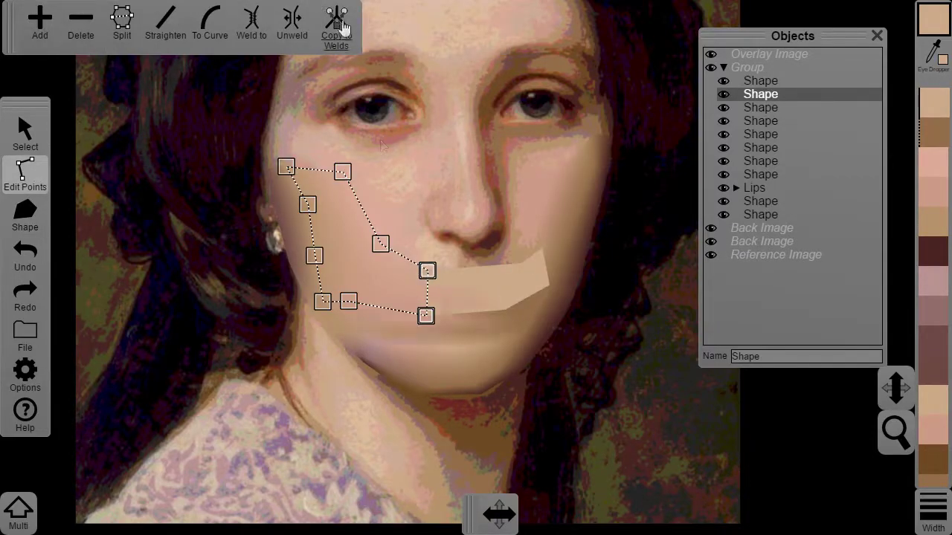
click(538, 308)
click(543, 247)
click(513, 267)
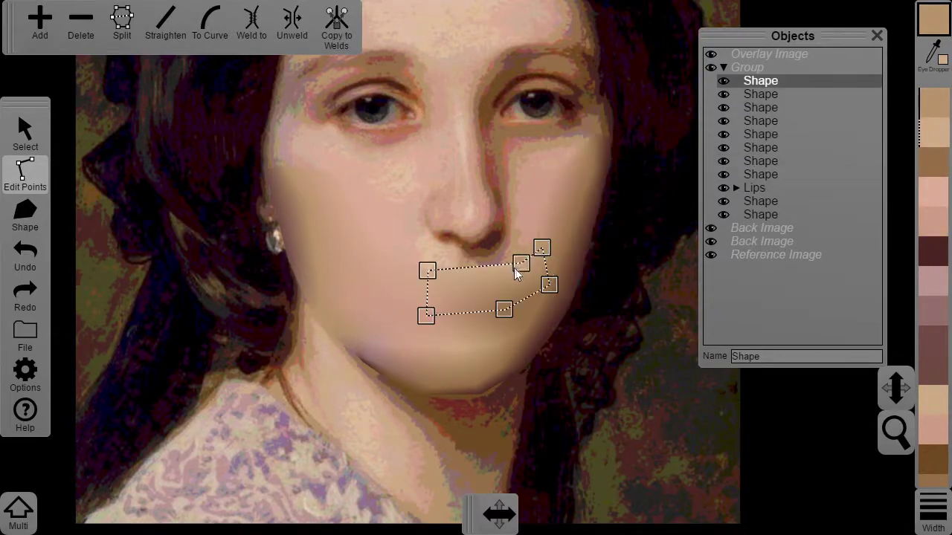
Draw a small solid shape between the earring-side cheek shape and the nose, following the cheek shape's inner edge and closing with straight segments
scroll(466, 291, down, 3)
scroll(596, 281, up, 5)
scroll(341, 148, down, 2)
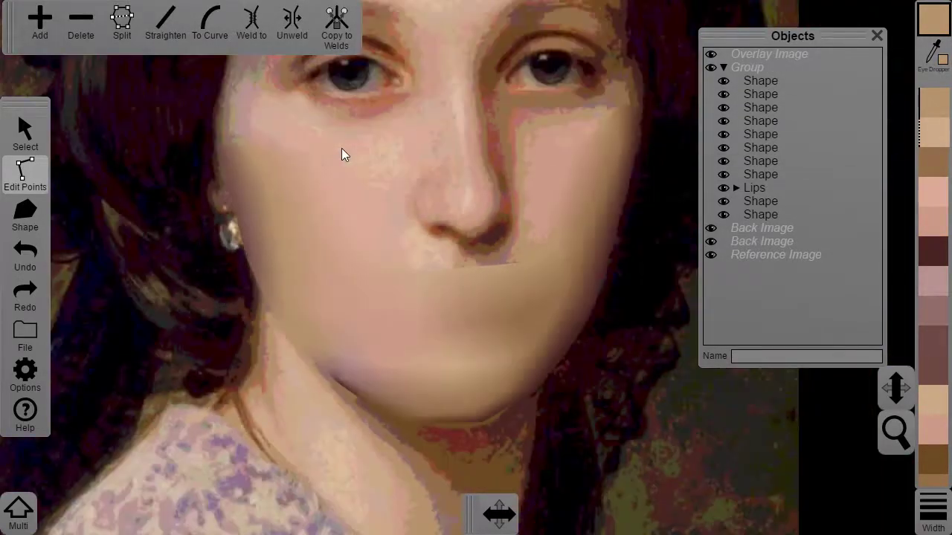
drag(341, 148, 285, 229)
click(24, 214)
click(445, 28)
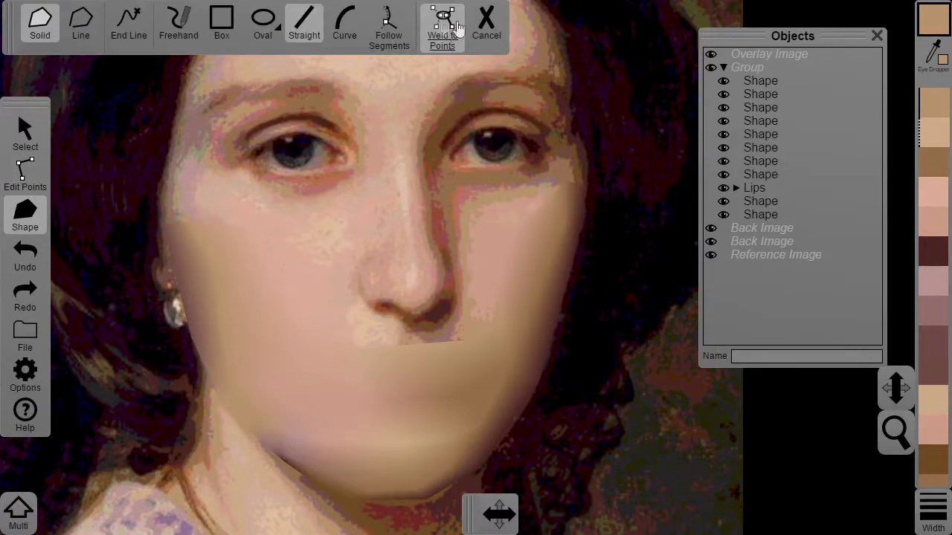
click(389, 26)
click(360, 347)
click(304, 23)
click(321, 239)
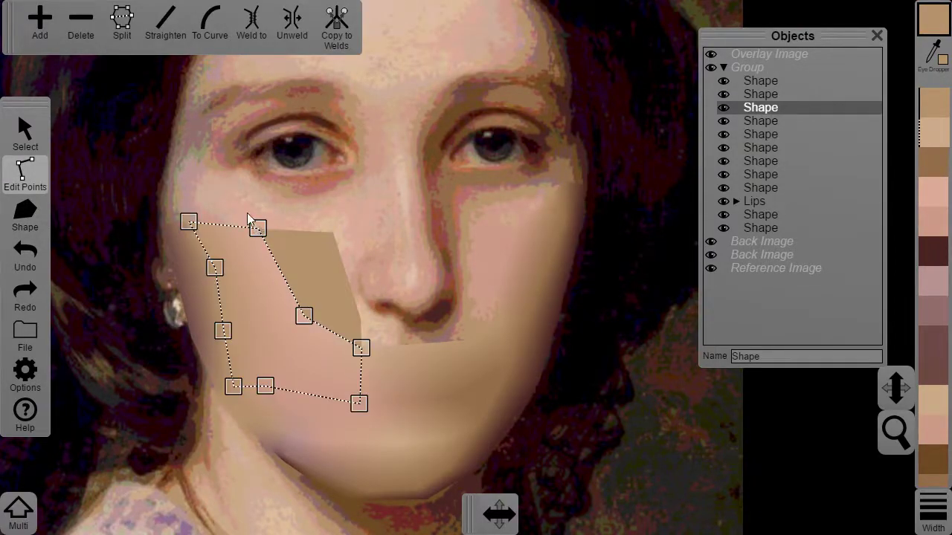
Colour the two points of the small beside-nose shape that lie along the nose with light skin tones sampled from the portrait
click(332, 233)
click(332, 233)
click(359, 318)
click(369, 326)
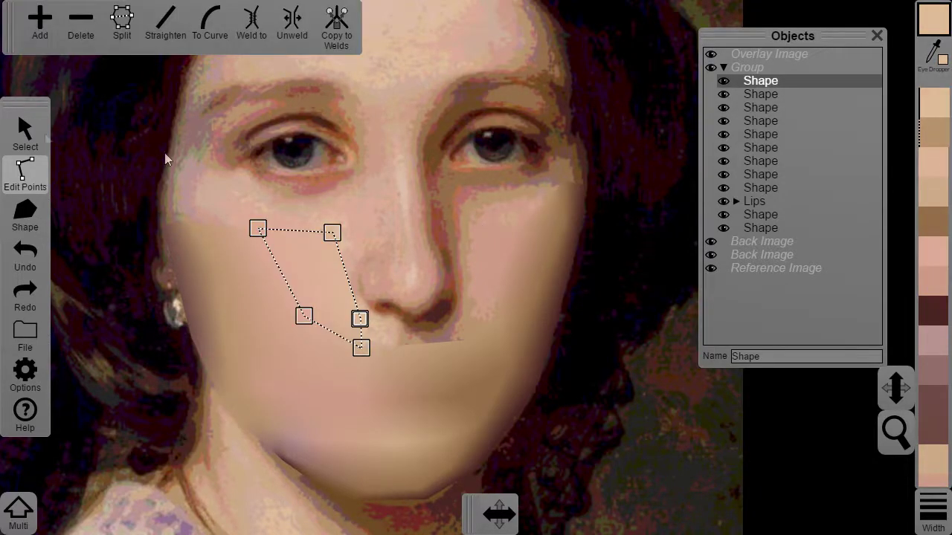
Draw a solid shape on the shaded cheek, following the cheek strip's inner edge and closing with straight segments from below the eye to the mouth shape
click(26, 217)
click(491, 232)
click(389, 31)
click(472, 339)
click(501, 320)
click(534, 206)
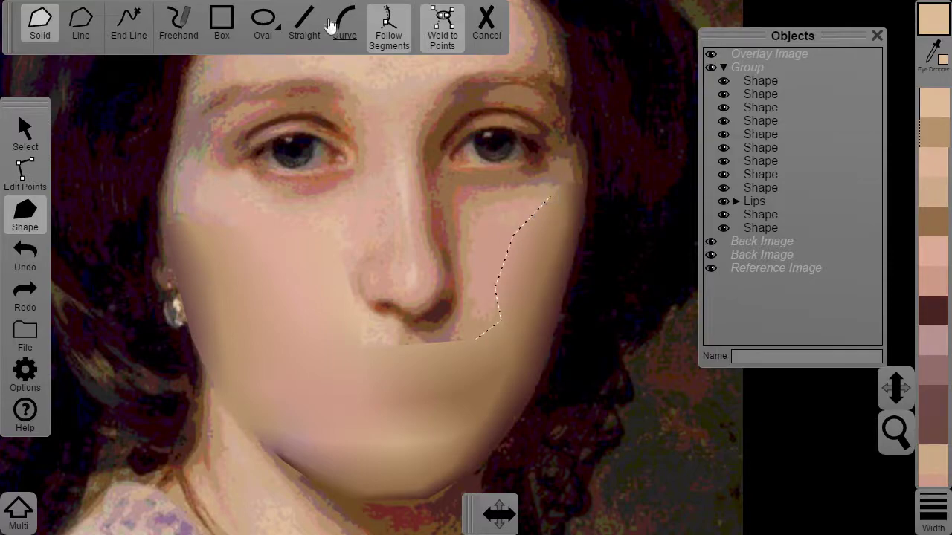
click(306, 24)
click(482, 201)
click(476, 262)
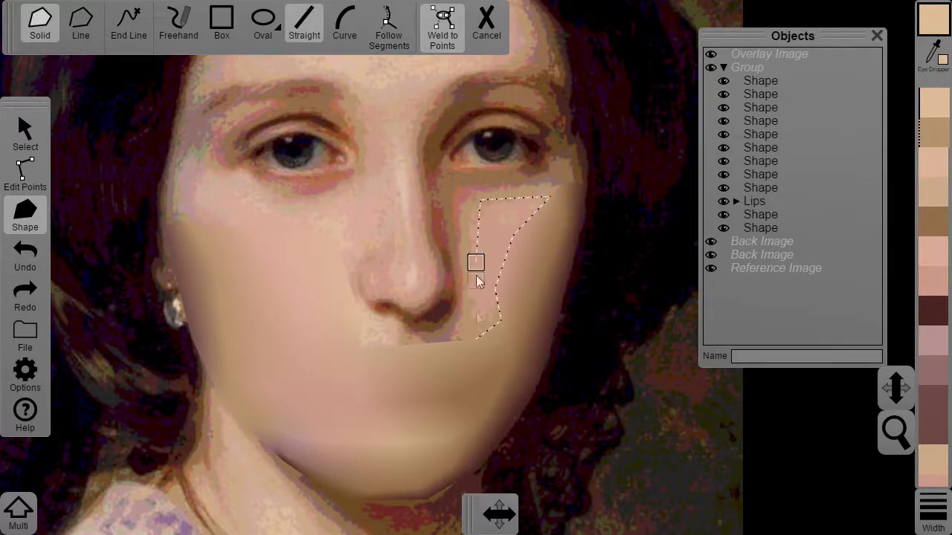
click(476, 339)
Copy the mouth shape's and cheek strip's colours to the shaded cheek shape's welded points and sample skin tones for its nose-side points
click(27, 180)
click(516, 346)
click(516, 261)
click(496, 288)
shift+click(515, 232)
shift+click(550, 196)
click(333, 26)
click(497, 223)
click(480, 202)
click(476, 263)
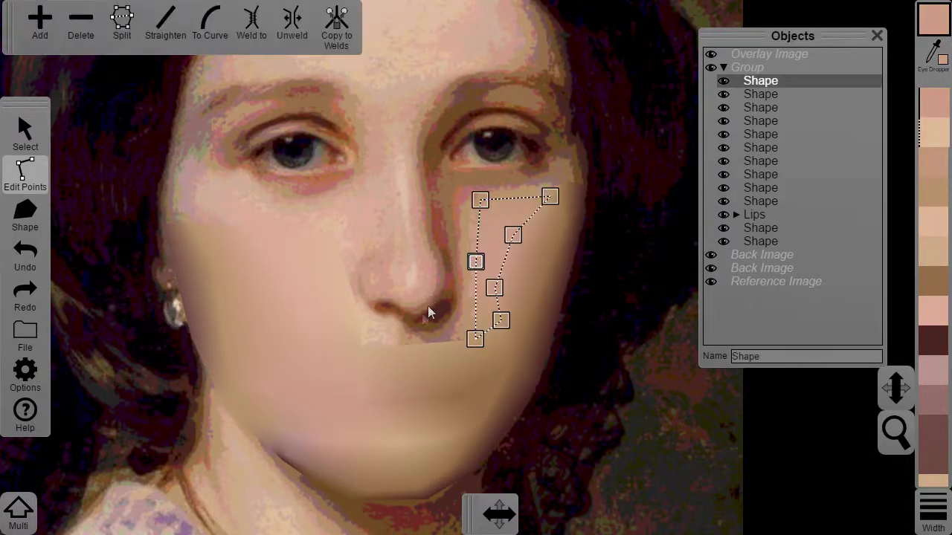
Draw a solid shape over the nose by following the beside-nose, mouth and shaded cheek shapes' edges, closing it straight across the nose bridge
click(25, 215)
click(335, 234)
click(361, 347)
click(474, 339)
click(479, 203)
click(298, 21)
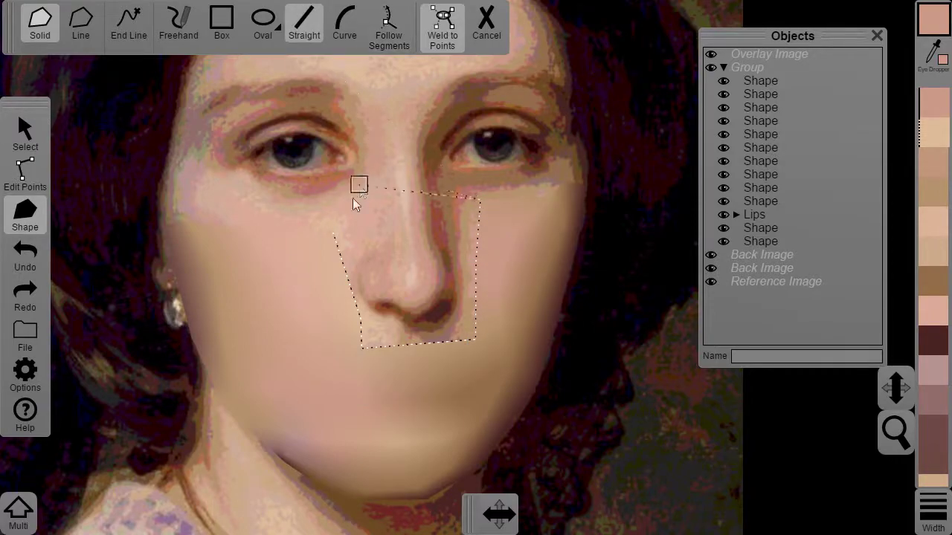
click(333, 234)
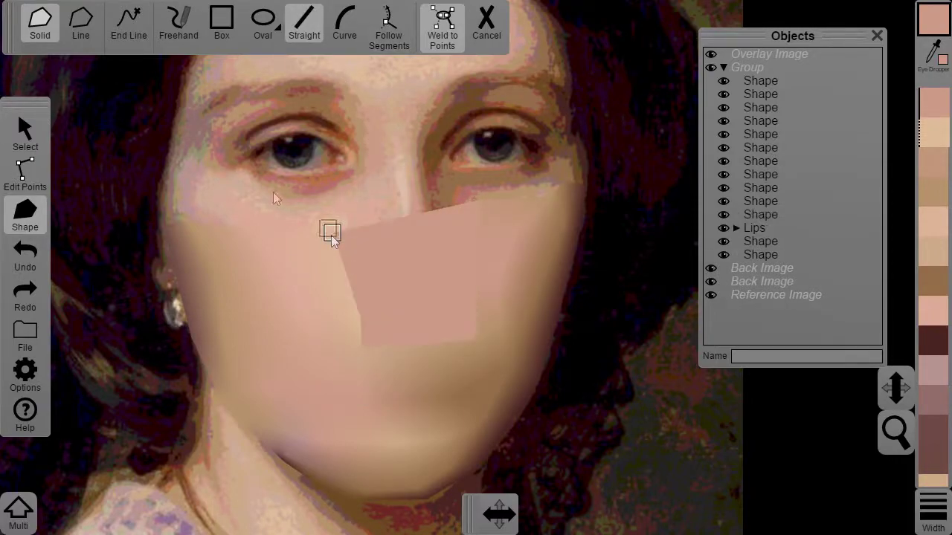
Copy the colours of the beside-nose, mouth and shaded cheek shapes to the nose shape's welded points
click(25, 175)
click(310, 249)
drag(325, 215, 379, 365)
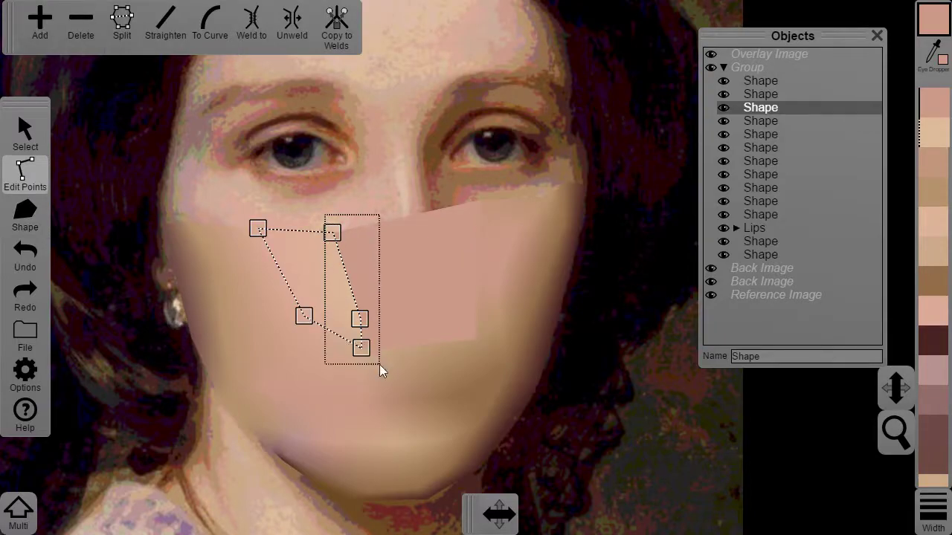
click(337, 26)
click(439, 369)
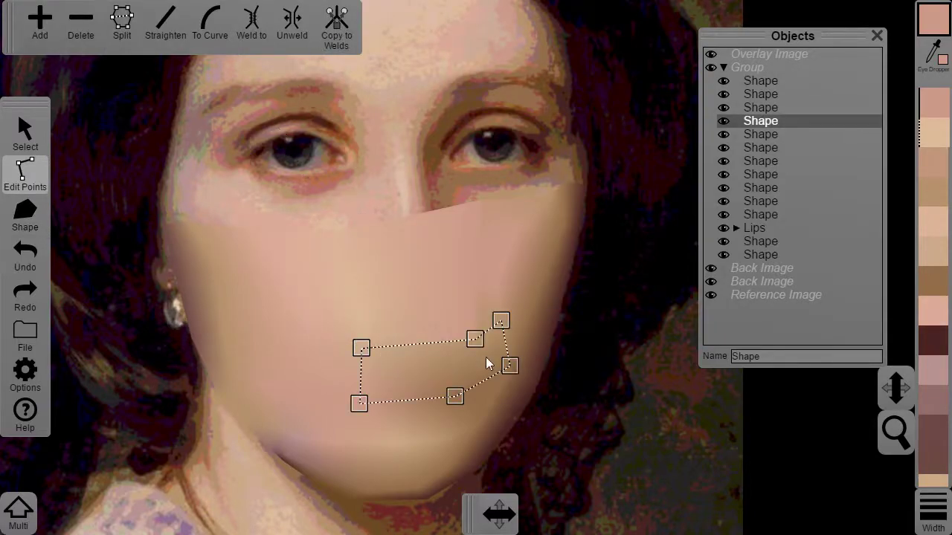
click(495, 255)
drag(456, 182, 484, 265)
click(336, 29)
click(438, 260)
scroll(437, 253, down, 2)
click(633, 149)
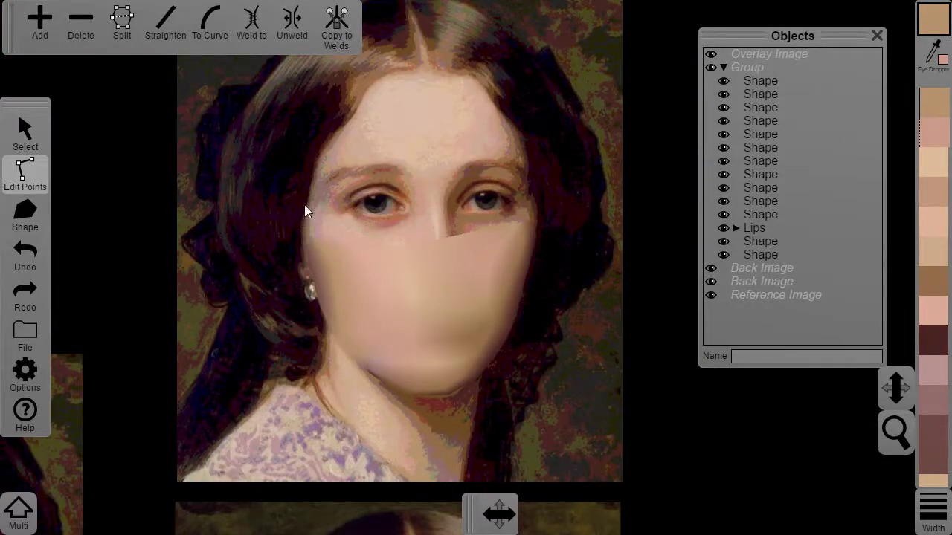
Draw a solid shape below the earring-side eye with a straight-segmented upper edge, closing it along the cheek shapes' upper edges
scroll(393, 237, up, 1)
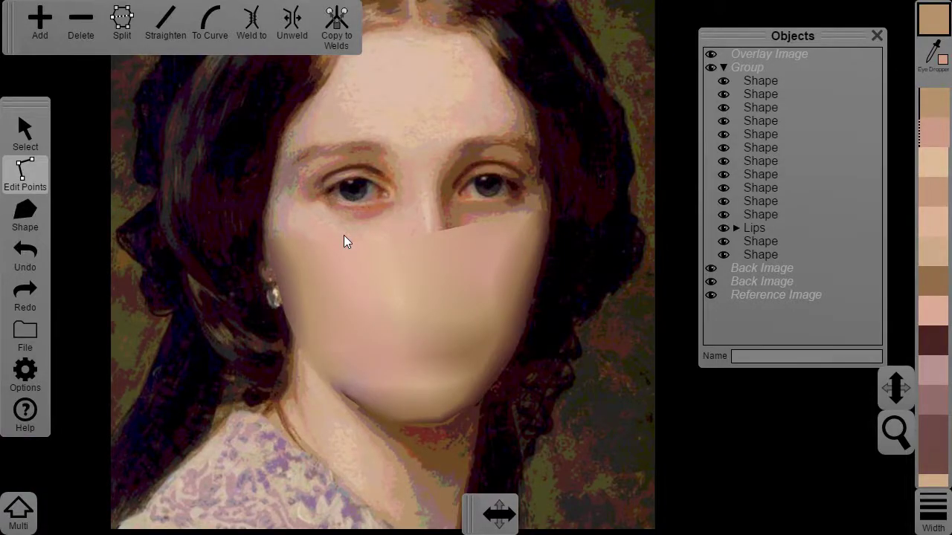
key(s)
scroll(206, 213, up, 3)
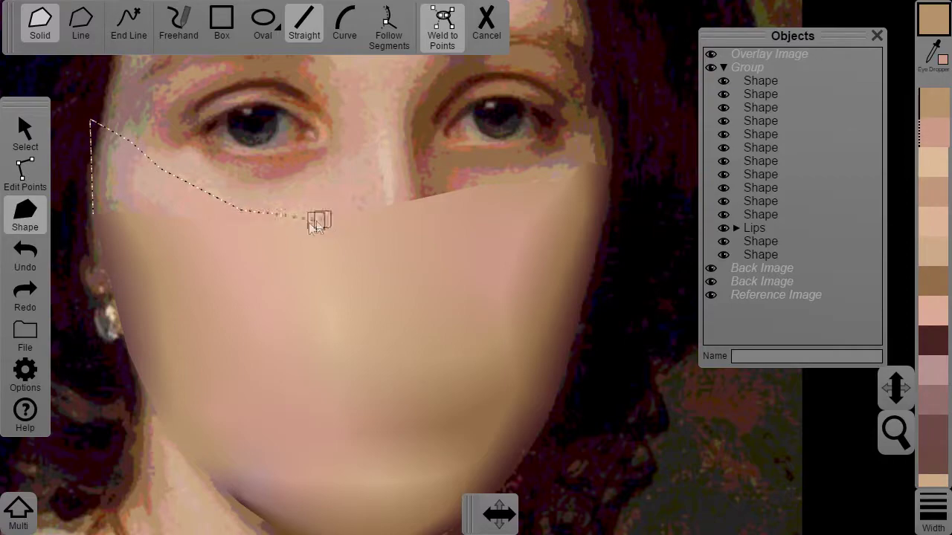
click(380, 39)
click(208, 219)
click(94, 216)
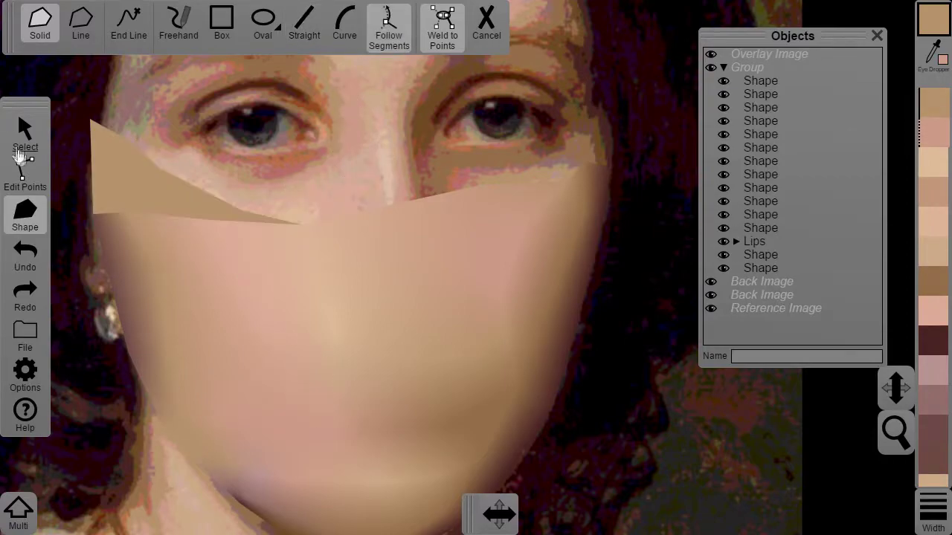
Colour the under-eye shape's upper points with tones sampled from the portrait and copy the cheek shapes' colours to its welded lower points
click(24, 171)
click(125, 119)
click(245, 212)
click(299, 226)
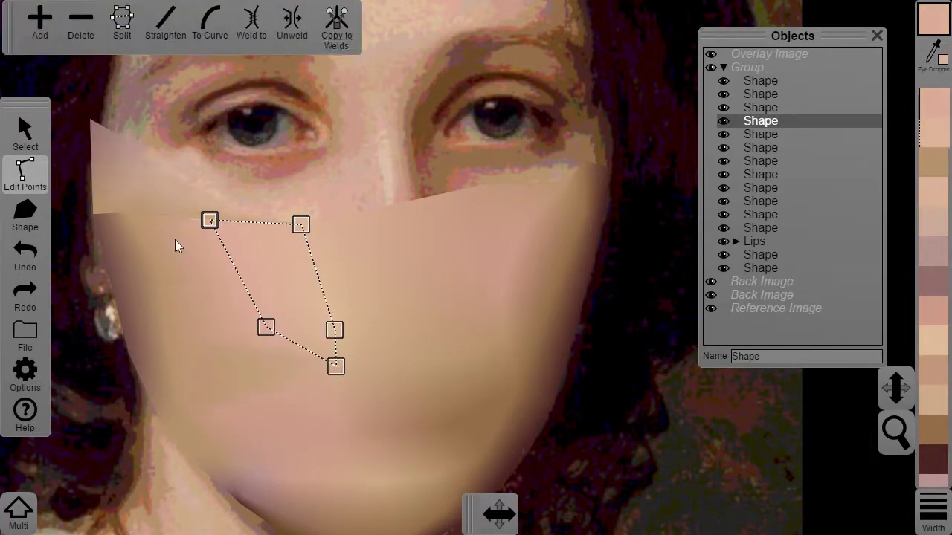
click(175, 239)
click(142, 312)
click(325, 34)
click(163, 190)
scroll(595, 218, down, 5)
click(198, 95)
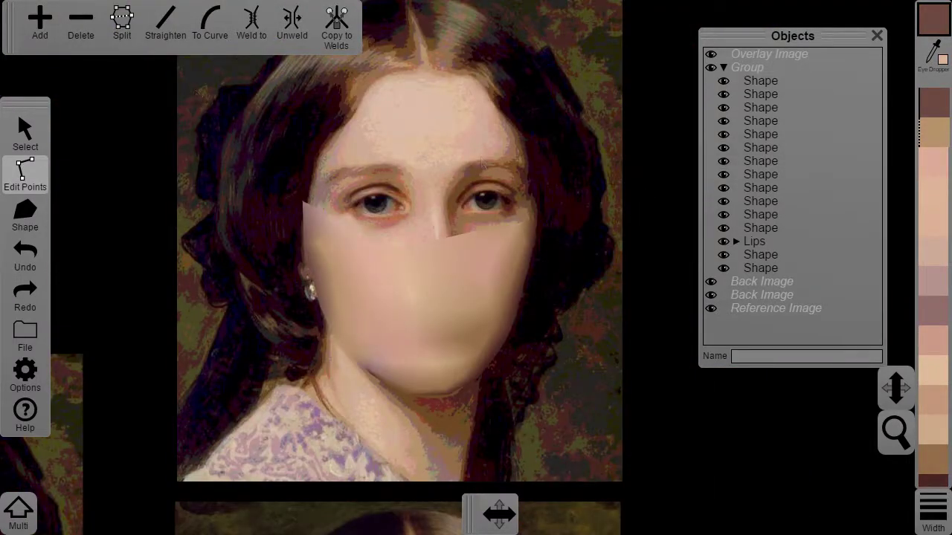
Move all the face shading shapes onto the traced face with the finished eyes and group them as Lower Face Shading
click(26, 134)
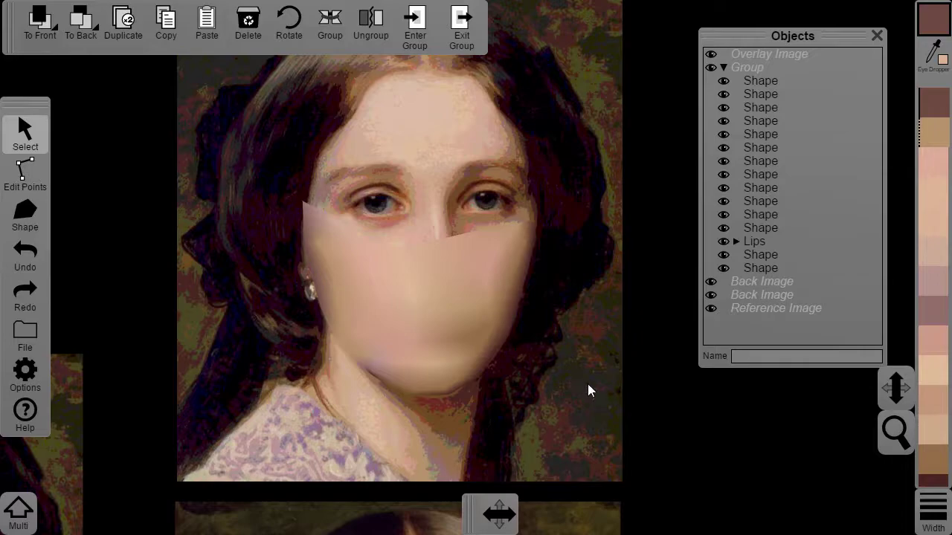
drag(650, 426, 240, 174)
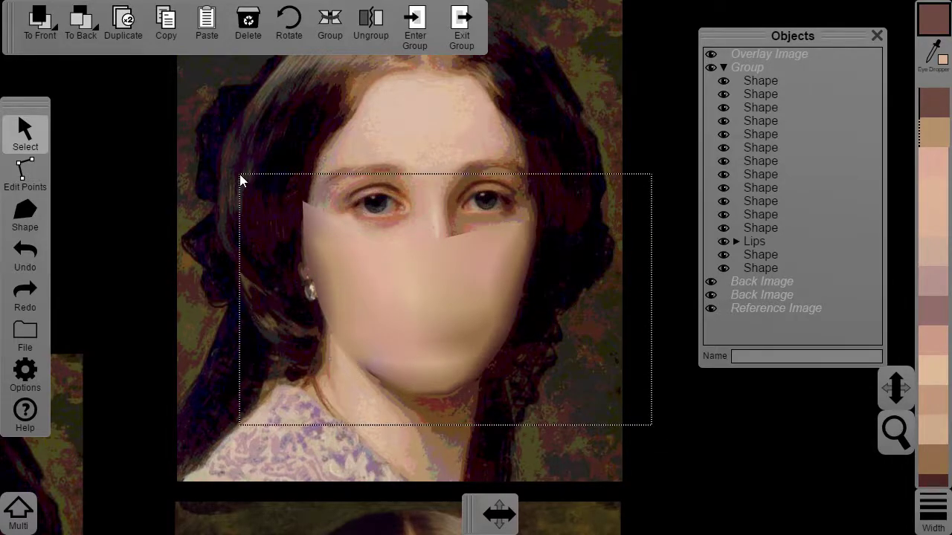
drag(424, 272, 277, 333)
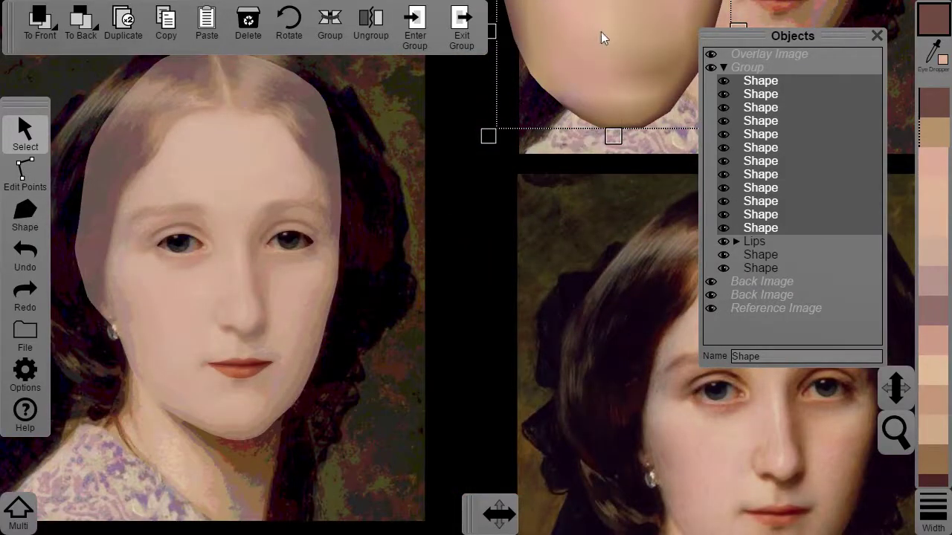
drag(601, 34, 209, 346)
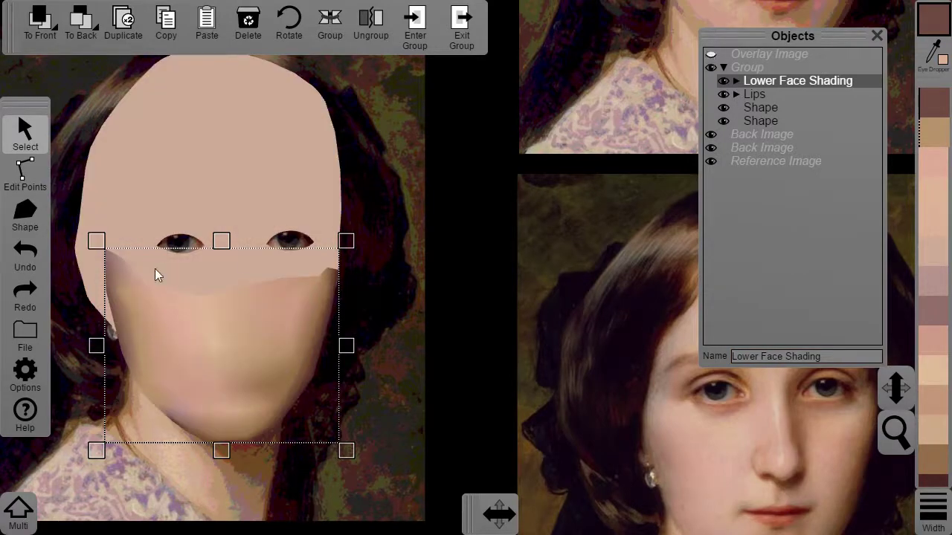
Bring the Lips group in front of the Lower Face Shading group
click(753, 94)
click(39, 23)
scroll(225, 334, up, 3)
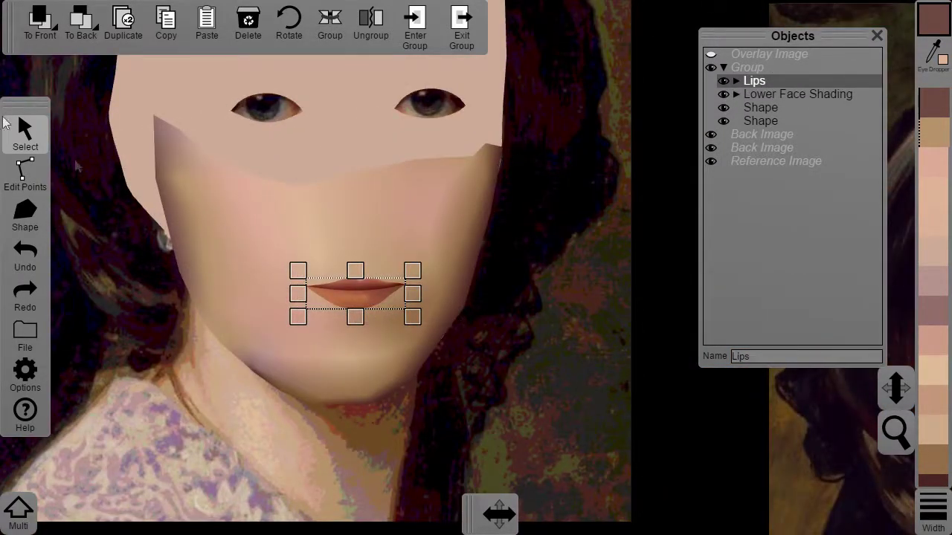
Ungroup the Lower Face Shading group, and hide the Lips group and the upper face base shape
click(24, 171)
click(500, 133)
scroll(489, 170, up, 3)
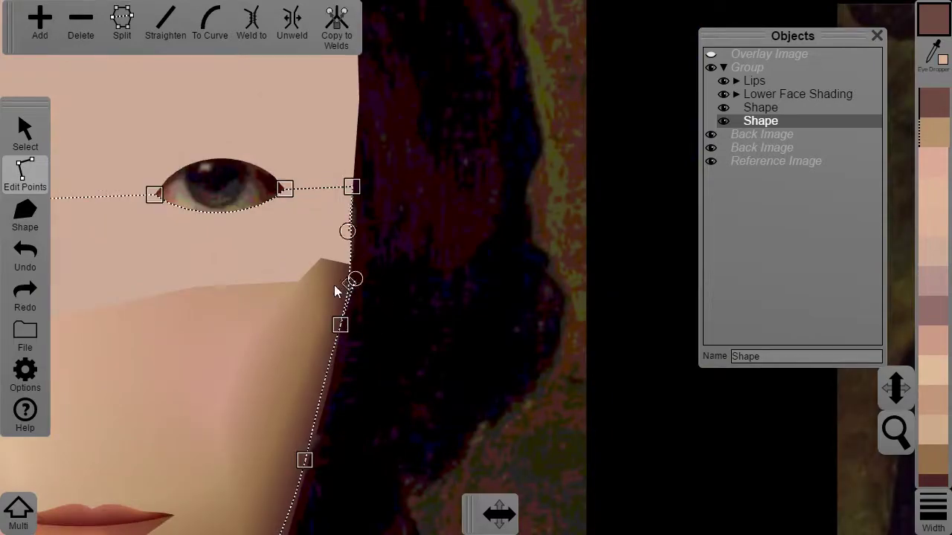
click(336, 283)
click(723, 81)
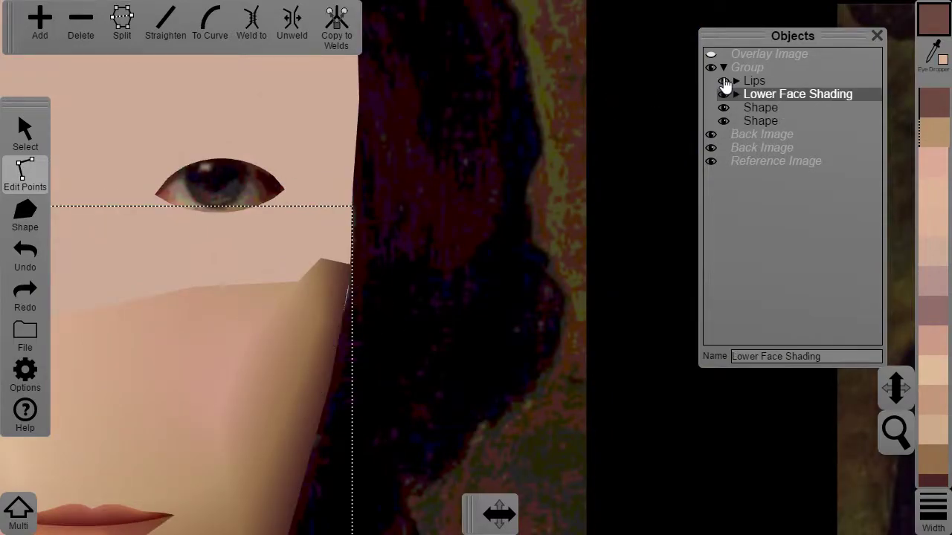
click(723, 107)
Name both face base shapes Outline
text(Outline)
click(761, 268)
drag(770, 356, 682, 357)
text(Outline)
click(765, 268)
Add a point to the outer edge of the cheek shape opposite the earring and weld it to the Outline's side point
click(24, 171)
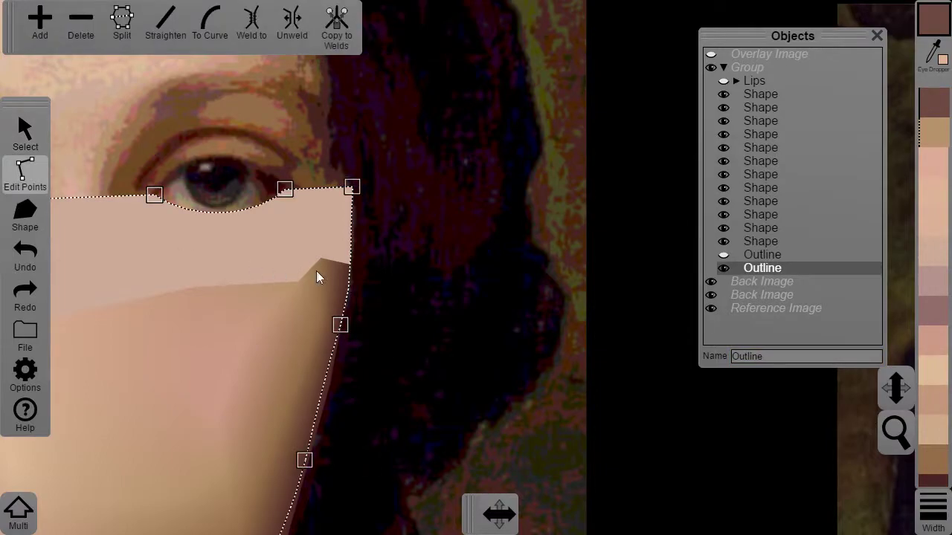
click(335, 277)
click(340, 251)
click(332, 296)
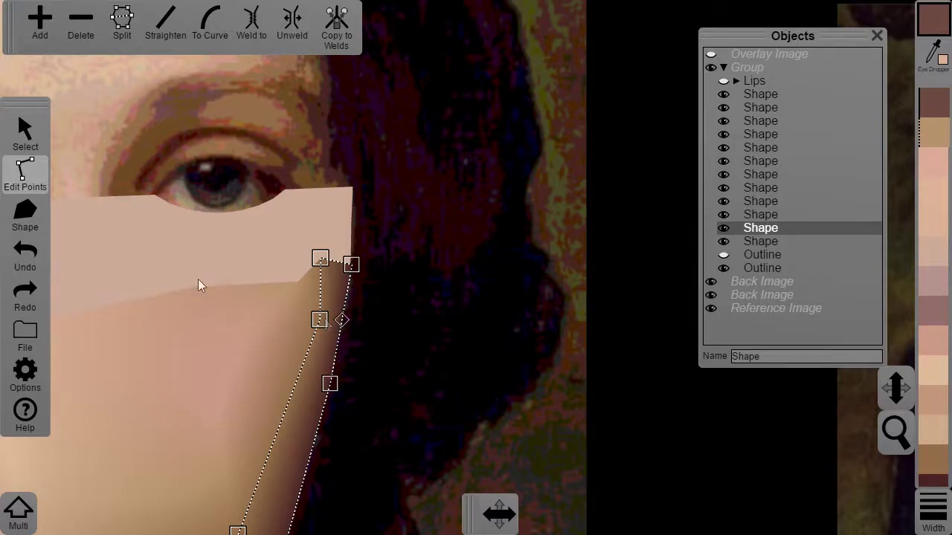
click(37, 34)
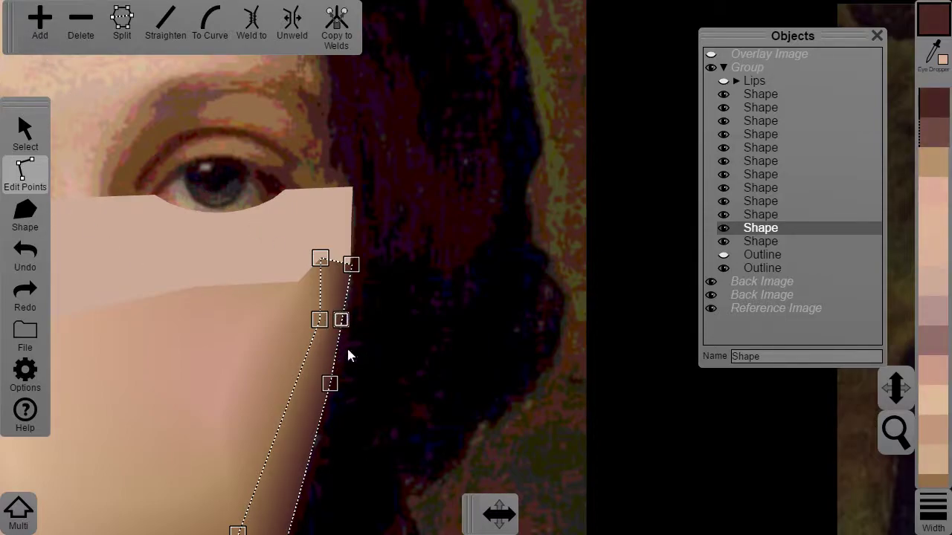
click(752, 257)
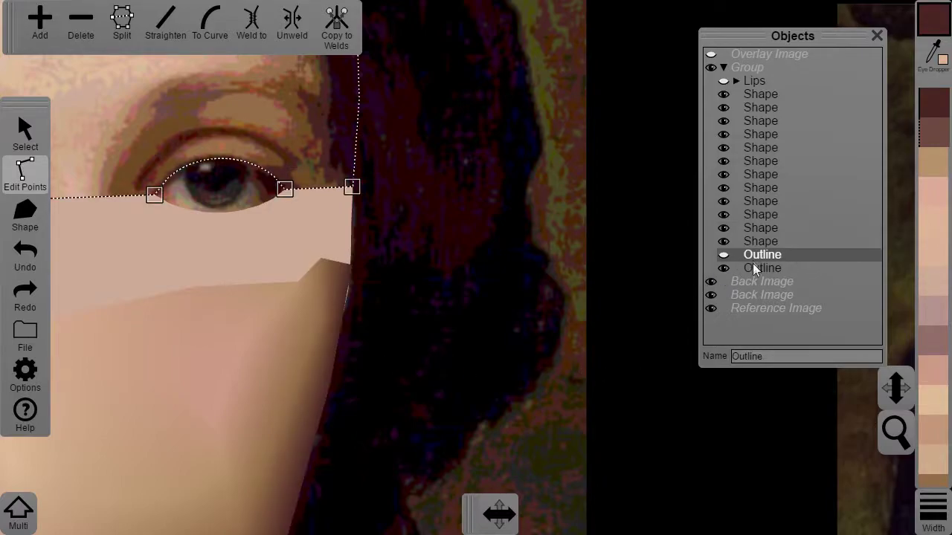
click(754, 267)
click(754, 241)
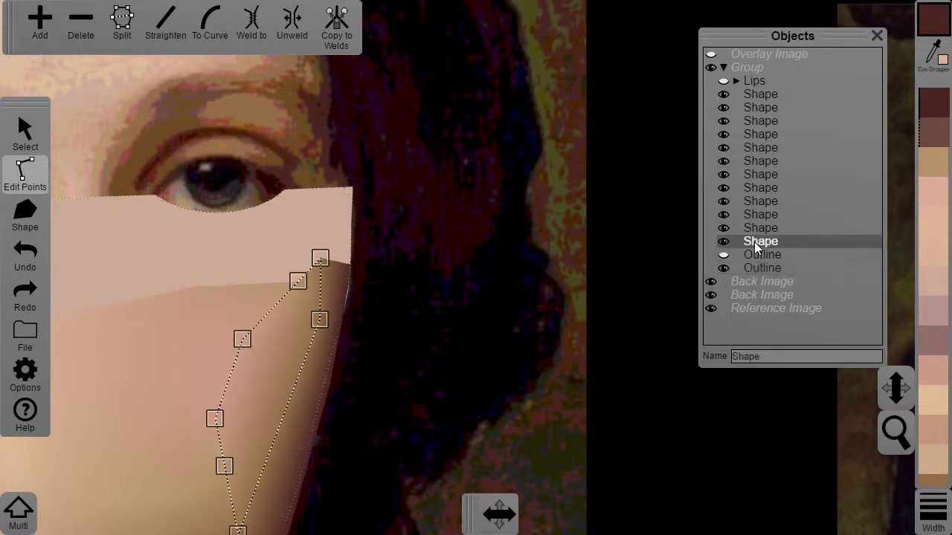
click(755, 228)
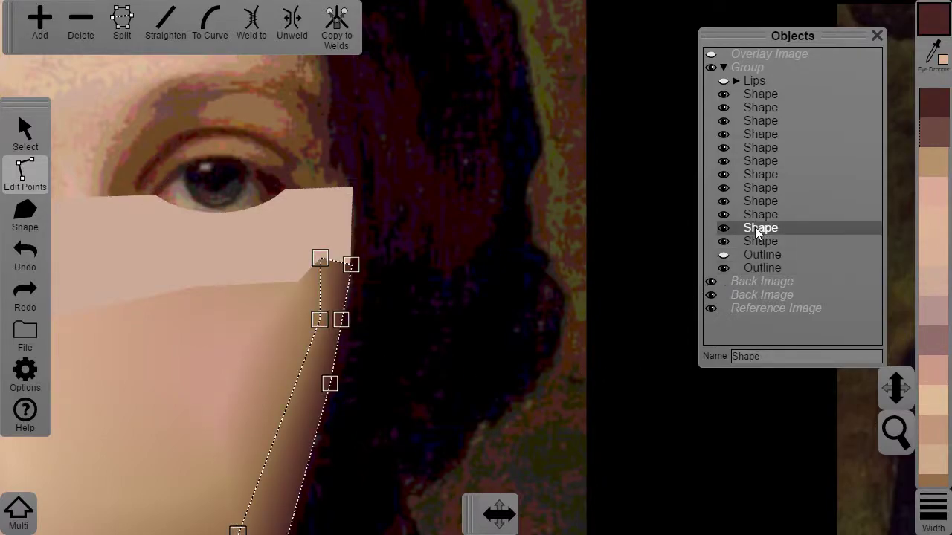
click(340, 332)
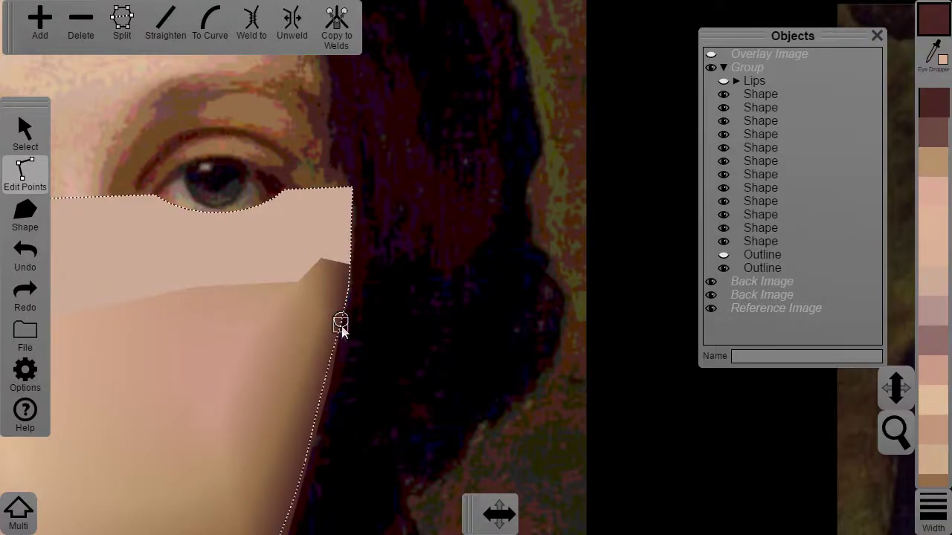
click(341, 325)
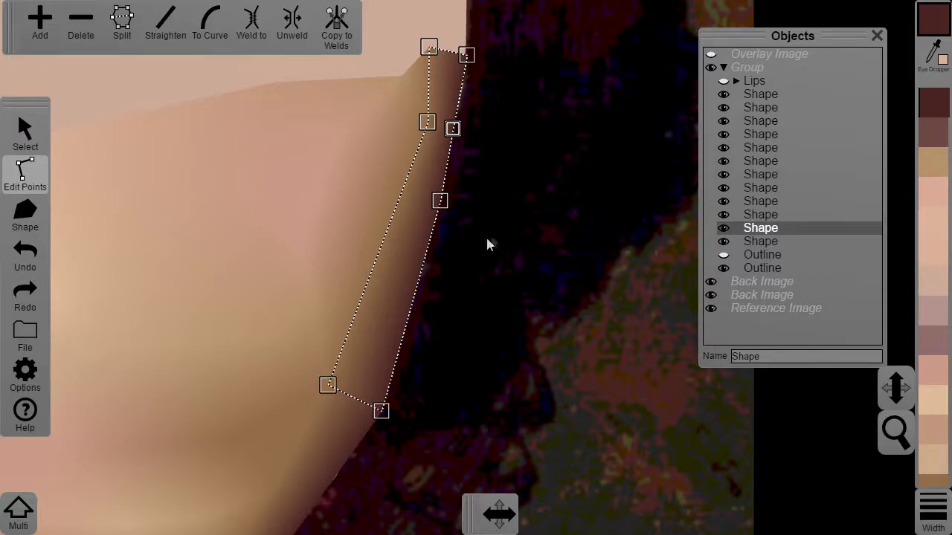
Weld that cheek shape's remaining outer points to the Outline down to the jaw, making its edge follow the Outline's curve
click(763, 268)
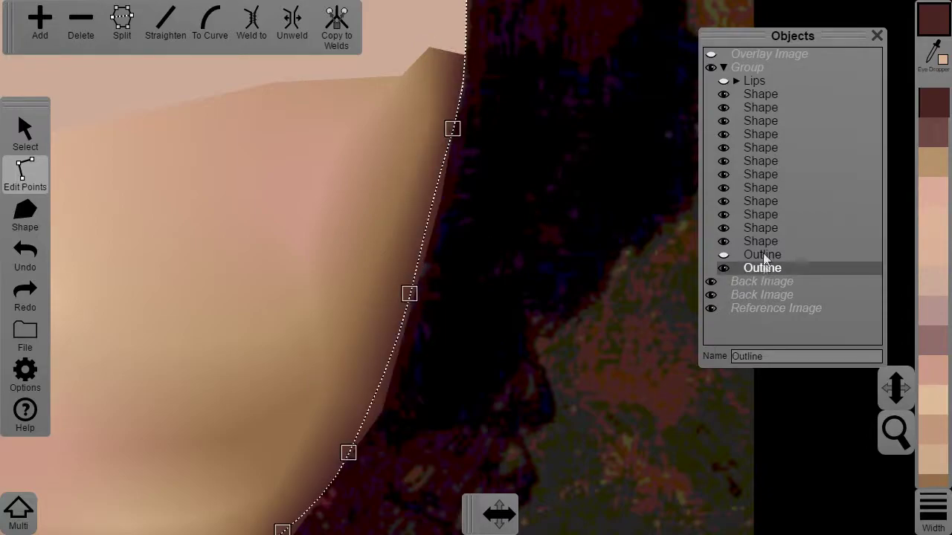
click(768, 232)
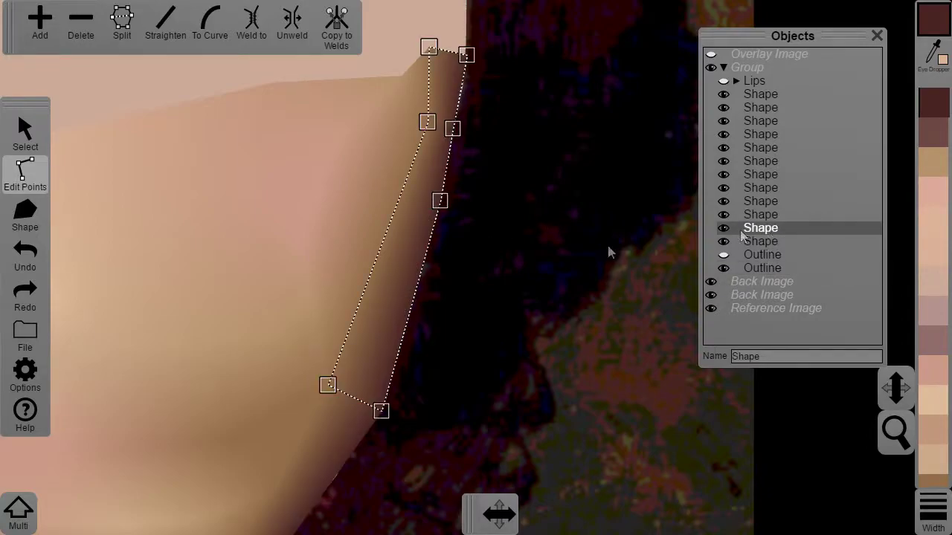
click(446, 178)
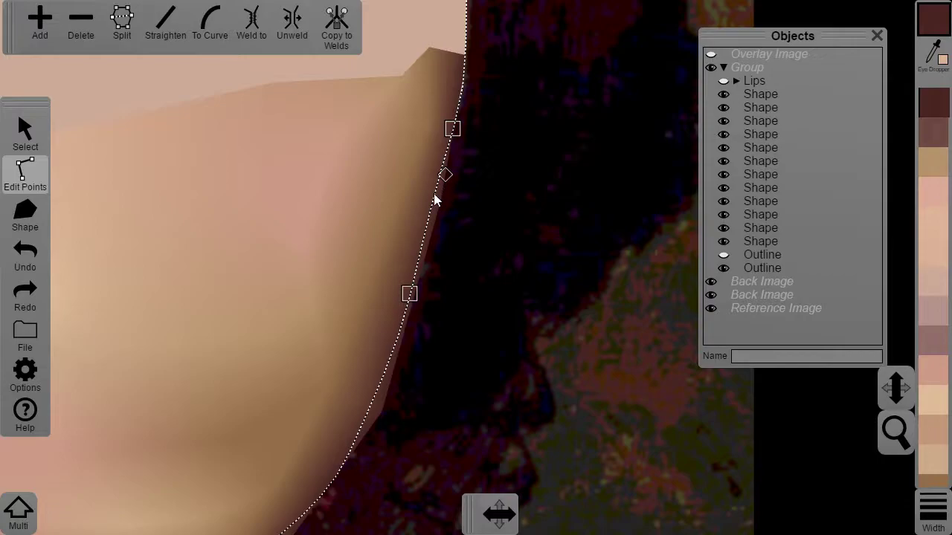
click(435, 195)
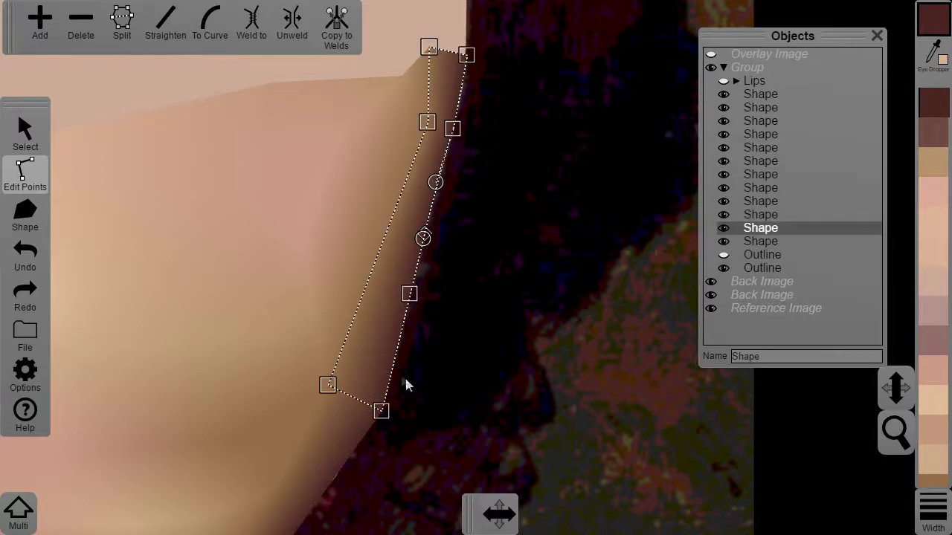
click(393, 358)
key(w)
click(387, 371)
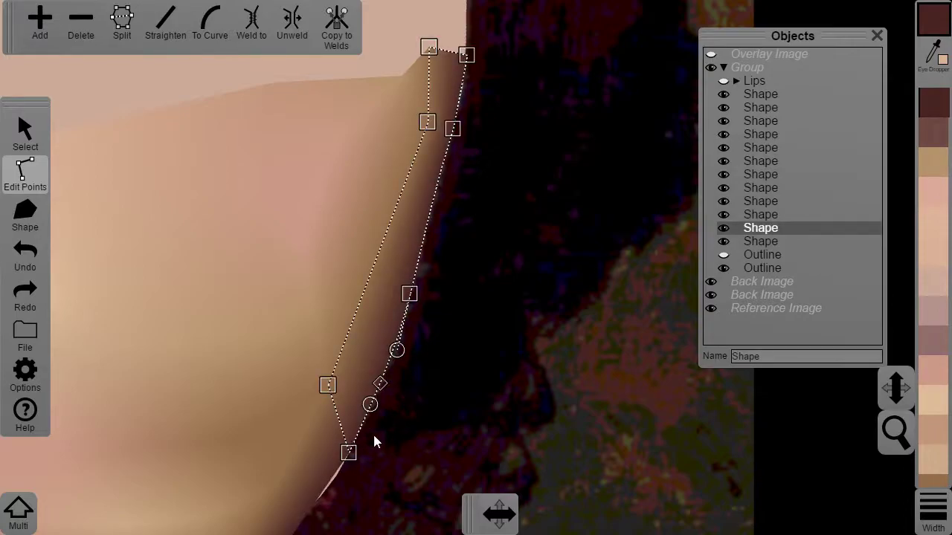
Weld the chin shape's outer points on the side opposite the earring to the Outline and match its curved edge
drag(372, 441, 567, 193)
click(517, 236)
click(760, 268)
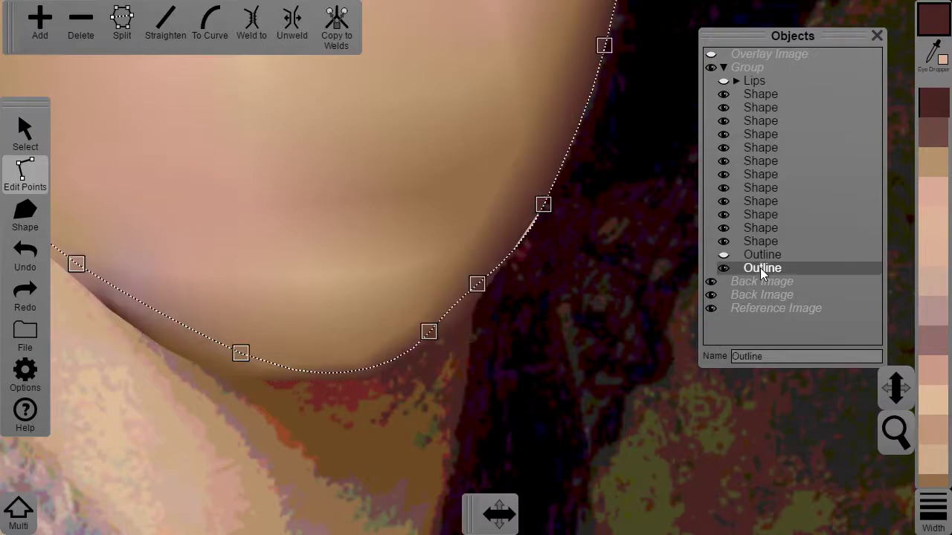
click(516, 220)
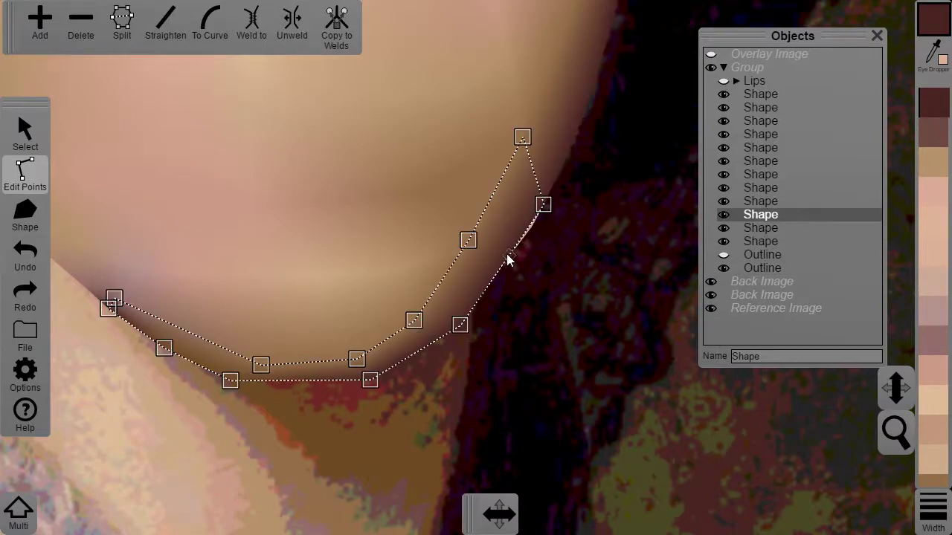
click(509, 257)
click(513, 251)
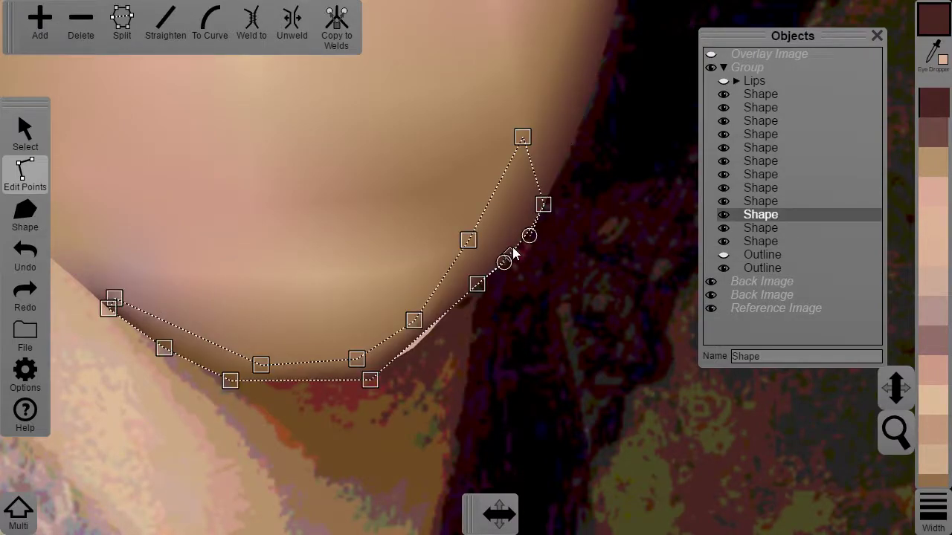
click(440, 319)
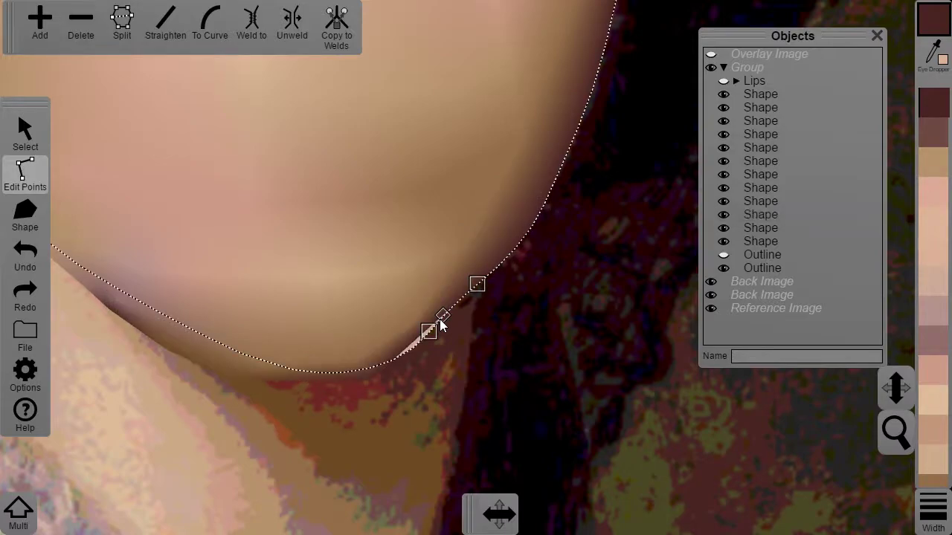
click(421, 342)
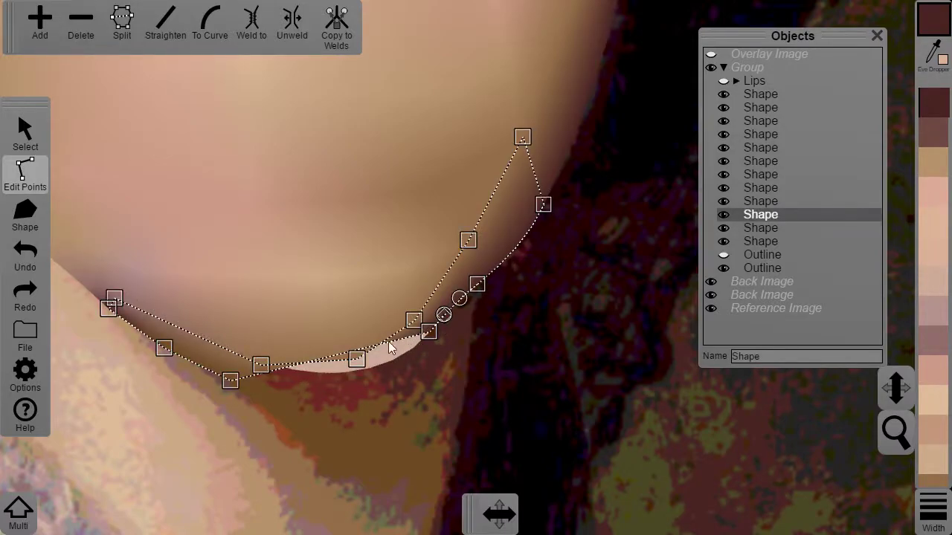
Try to fit the underside of the chin shape to the Outline by adding and moving edge points, and undo the last adjustments
click(40, 23)
drag(389, 341, 392, 362)
click(395, 360)
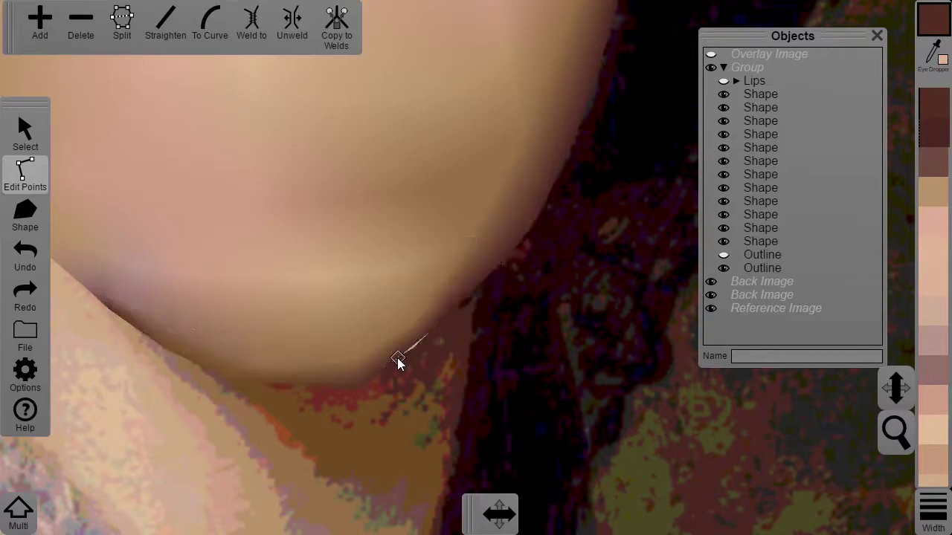
click(382, 366)
click(358, 388)
click(91, 28)
click(282, 366)
click(337, 376)
drag(242, 354, 259, 342)
click(33, 256)
click(32, 257)
Fit the chin shape's lower edge toward the earring side onto the Outline, welding its points to the Outline's points
click(759, 269)
click(755, 242)
click(278, 355)
drag(113, 300, 121, 296)
click(188, 347)
click(195, 343)
click(341, 349)
click(168, 317)
click(42, 19)
click(183, 343)
click(251, 21)
click(180, 328)
click(126, 291)
click(131, 312)
click(251, 21)
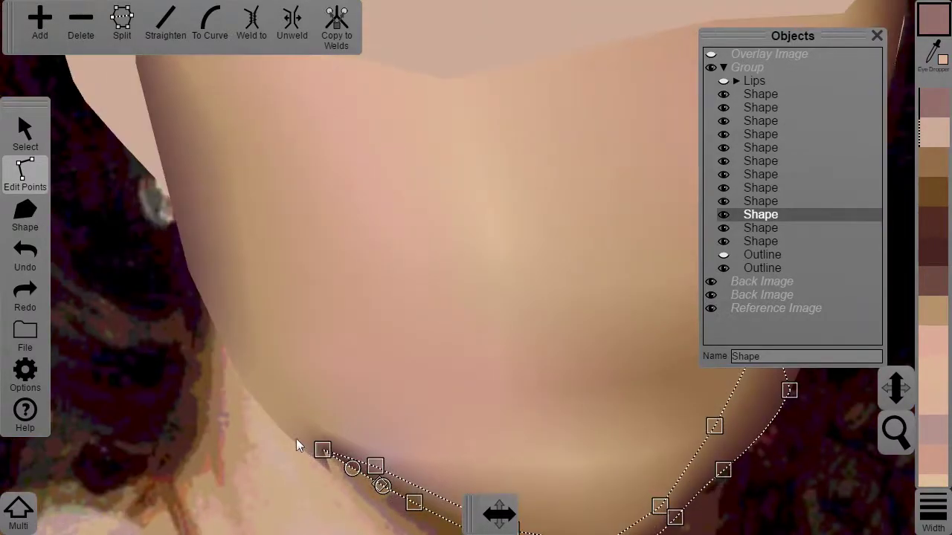
Weld the earring-side cheek shape's lowest outer point to the Outline and add a point to the Outline's jaw curve beside it
click(296, 436)
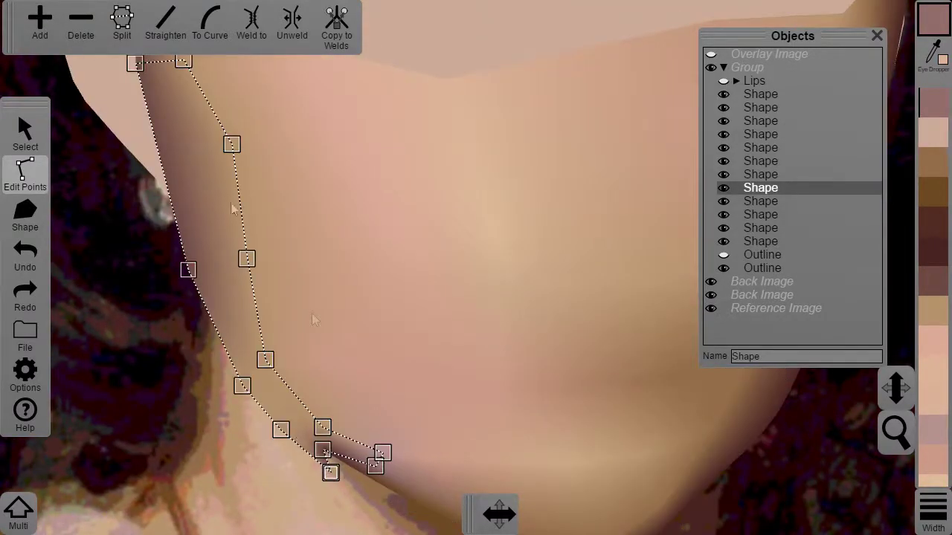
click(726, 270)
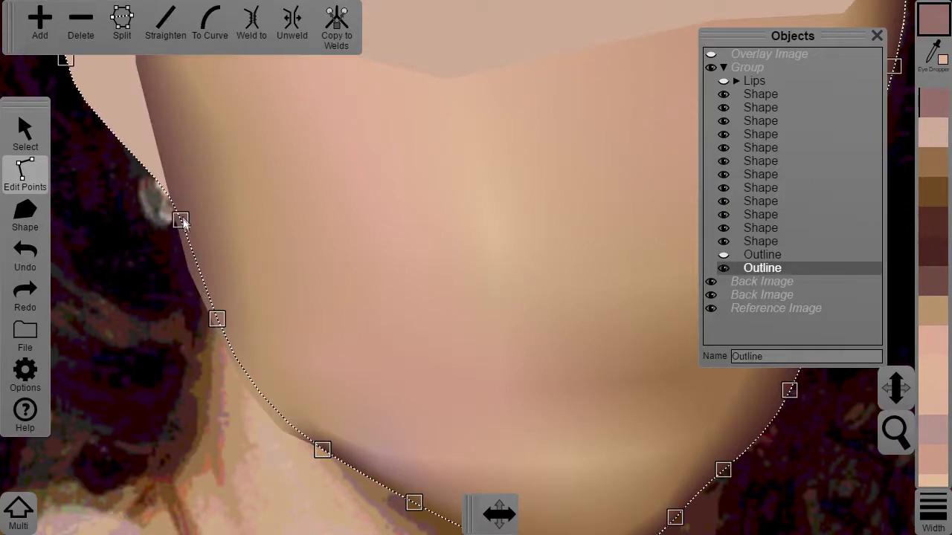
click(264, 395)
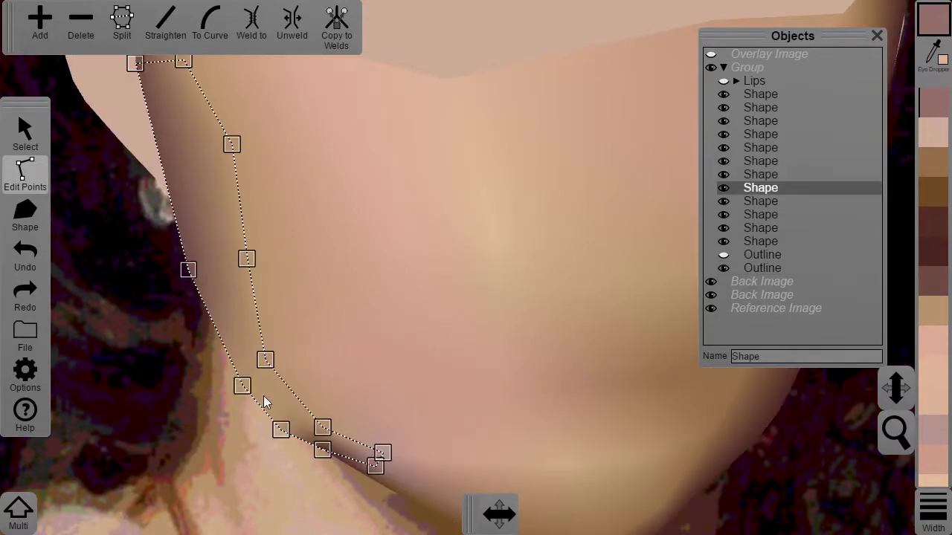
click(756, 269)
click(253, 384)
click(40, 22)
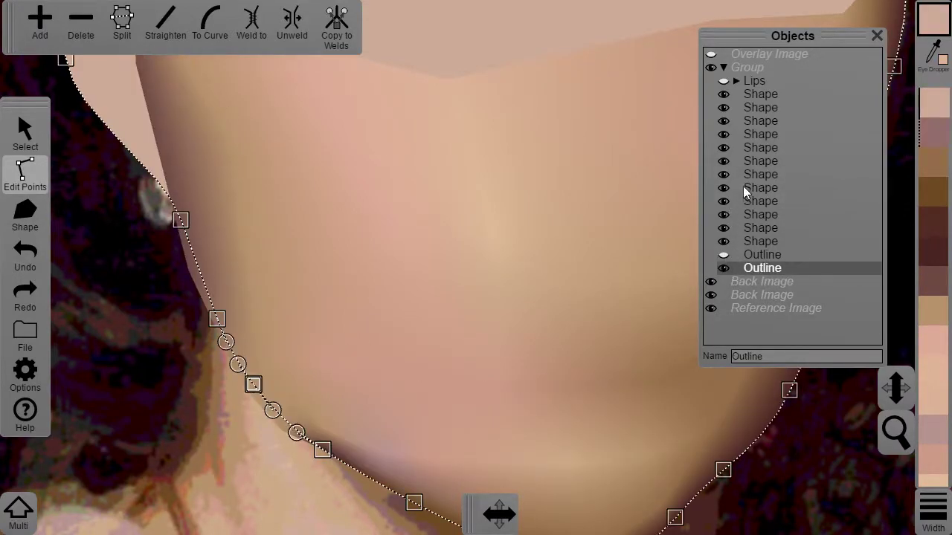
Fit the earring-side cheek shape's lower outer edge to the Outline's jaw curve, deleting the surplus point
click(256, 390)
click(301, 438)
drag(301, 438, 269, 404)
click(246, 384)
click(81, 22)
drag(220, 326, 229, 339)
Continue the earring-side cheek shape's outer edge up the Outline, welding its top corner to the Outline's point above the earring
click(752, 270)
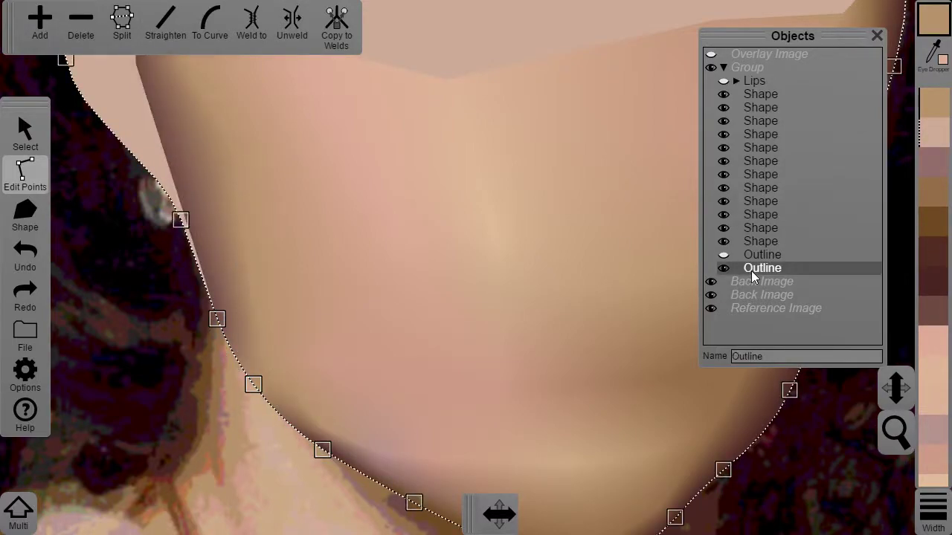
click(184, 211)
drag(184, 211, 181, 220)
drag(199, 265, 202, 271)
drag(243, 270, 394, 531)
click(299, 362)
drag(298, 365, 217, 320)
drag(277, 403, 274, 408)
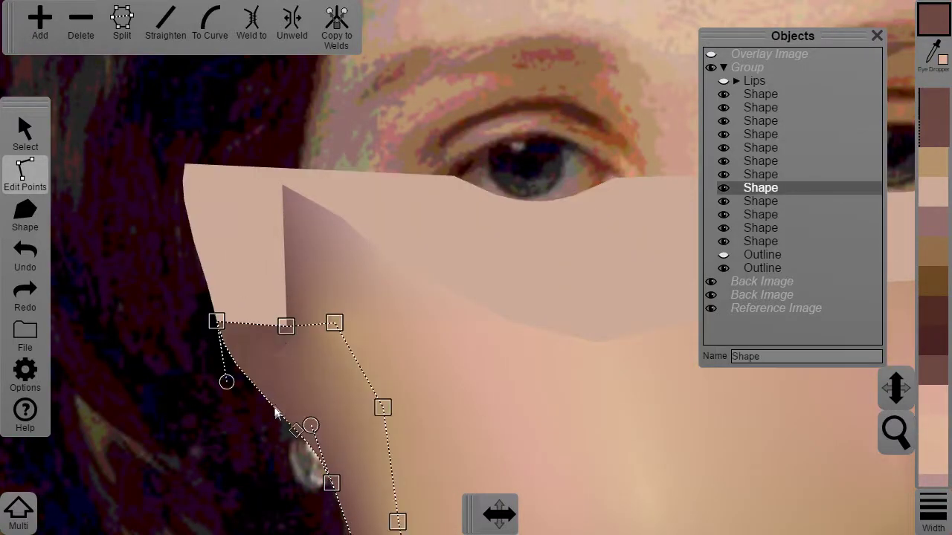
Extend the upper earring-side cheek shape out to the Outline, welding an added point to the Outline's top corner and curving its side edge
click(285, 281)
drag(285, 277, 215, 321)
click(41, 23)
click(210, 23)
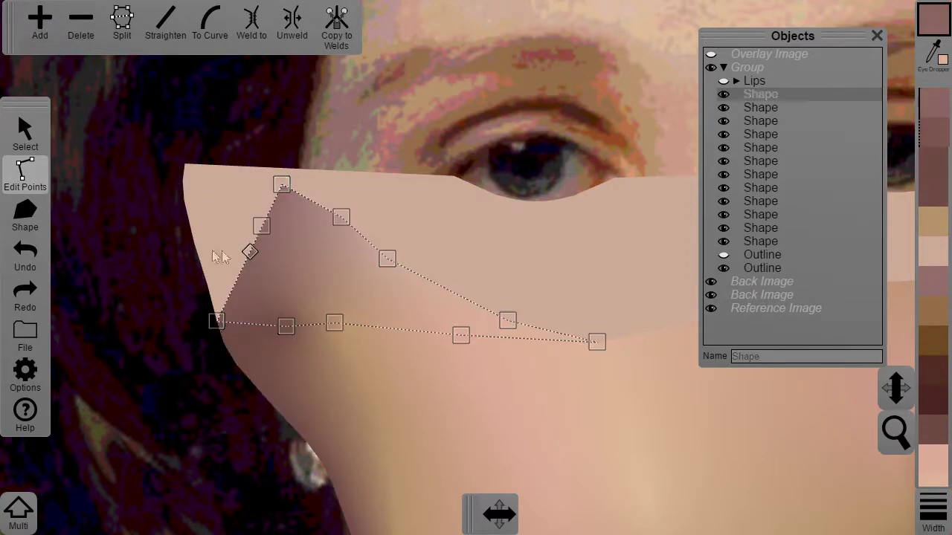
drag(262, 226, 185, 164)
click(329, 325)
click(275, 365)
click(217, 321)
Show the Lips group again and check the fitted shading along the jaw and over the whole face
scroll(283, 345, down, 5)
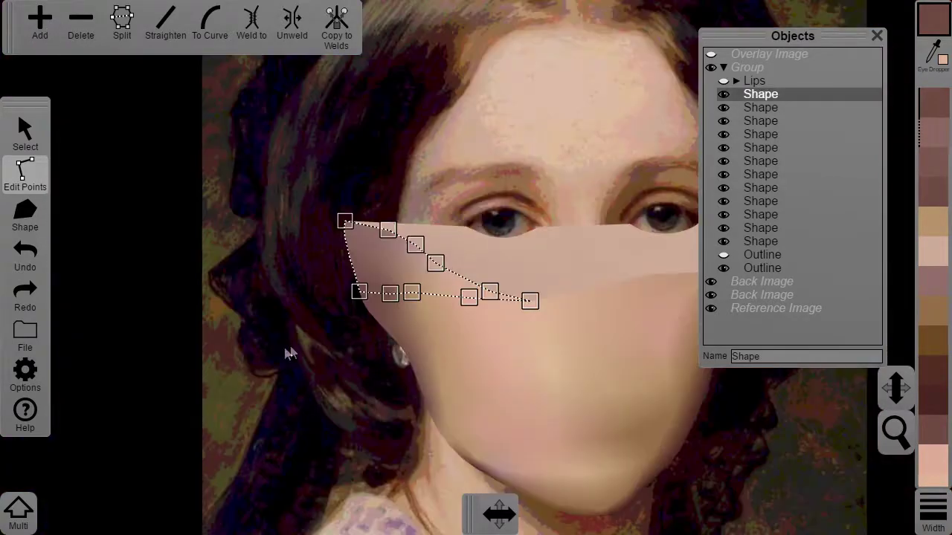
click(723, 82)
scroll(367, 276, up, 4)
click(371, 400)
click(433, 337)
click(431, 332)
click(535, 311)
scroll(538, 311, up, 2)
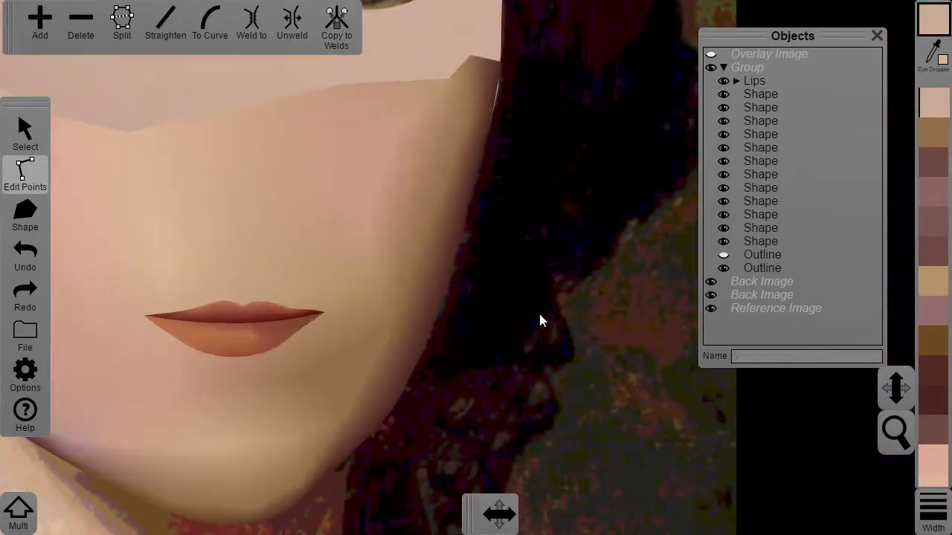
scroll(538, 311, down, 5)
drag(502, 199, 502, 300)
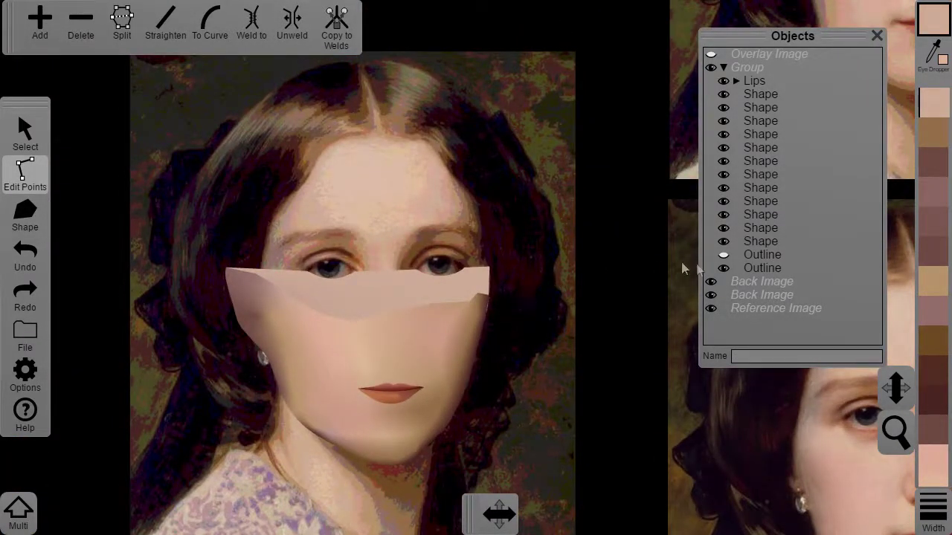
Hide the face Outline and start a solid shape that follows the upper edge of the shading from the earring-side cheek across the nose
click(723, 268)
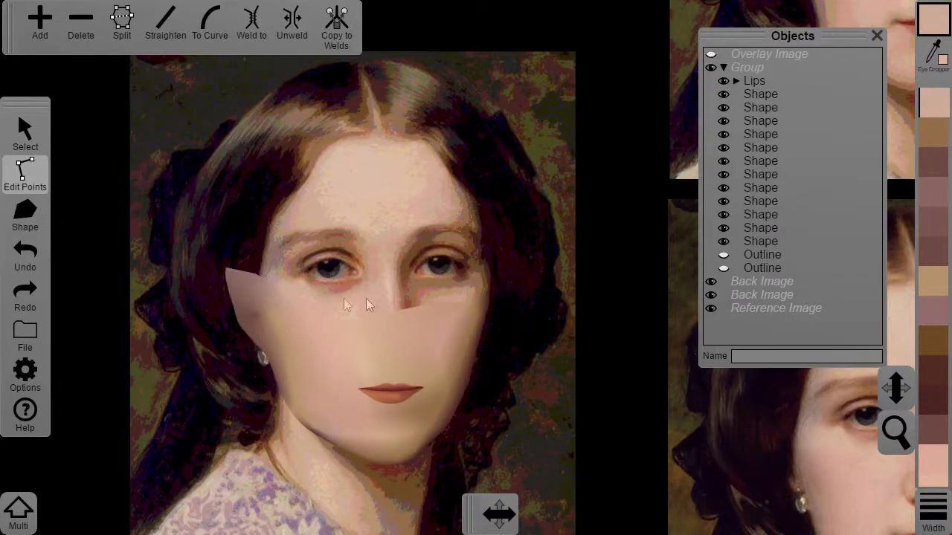
scroll(473, 302, up, 2)
click(25, 216)
click(301, 281)
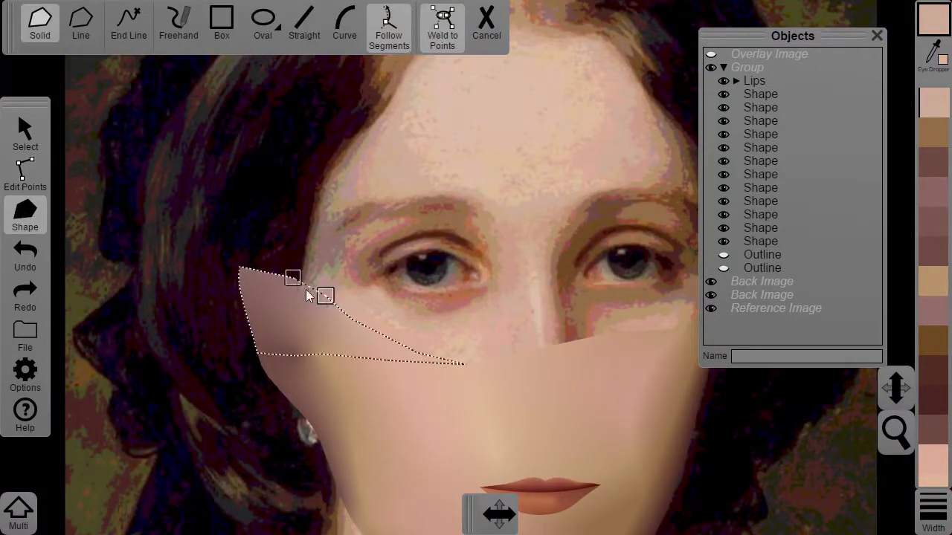
click(437, 357)
click(497, 354)
click(647, 329)
drag(682, 321, 571, 343)
click(578, 341)
click(594, 338)
Close the under-eye shape with straight segments up to the Outline's far corner and back beneath both eyes, hiding the Outline while tracing
click(304, 24)
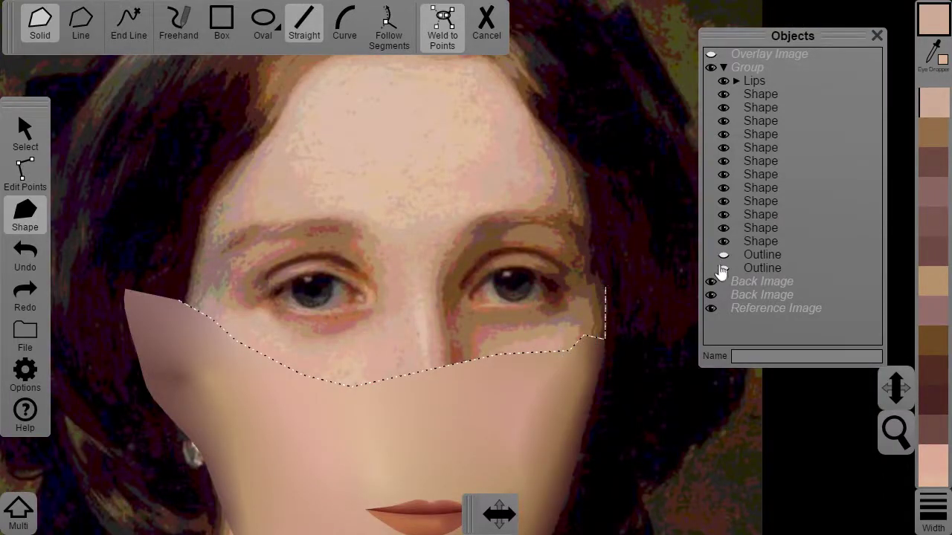
click(605, 287)
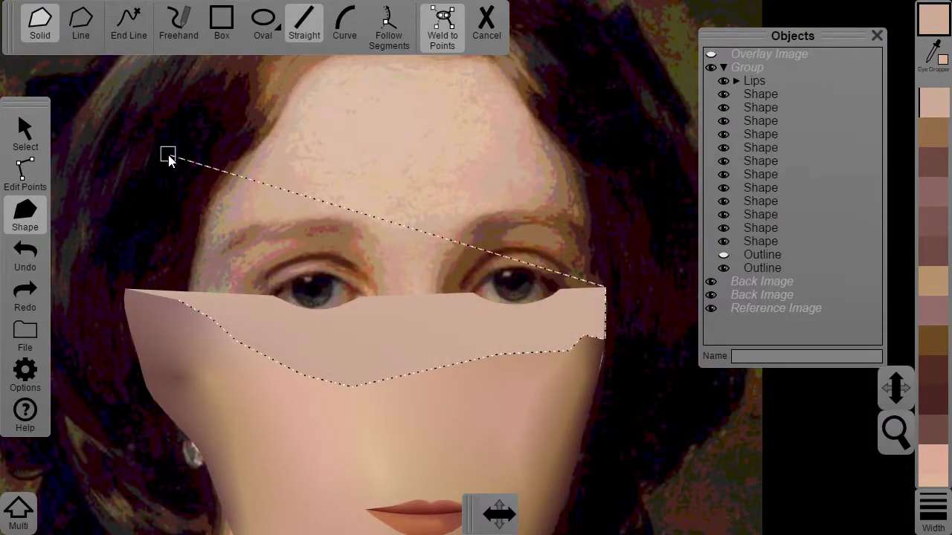
click(724, 268)
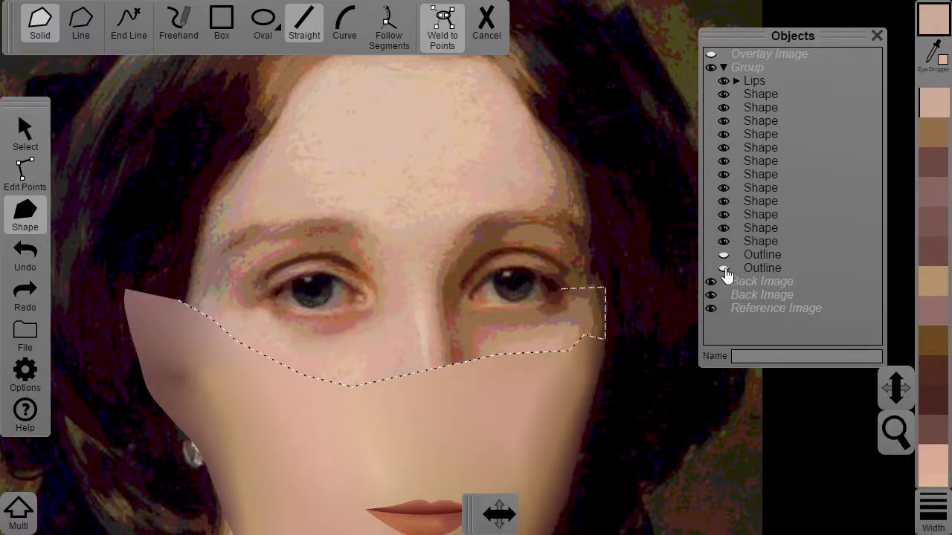
click(554, 312)
click(548, 332)
click(500, 338)
click(449, 306)
click(388, 303)
click(343, 339)
click(286, 336)
click(242, 311)
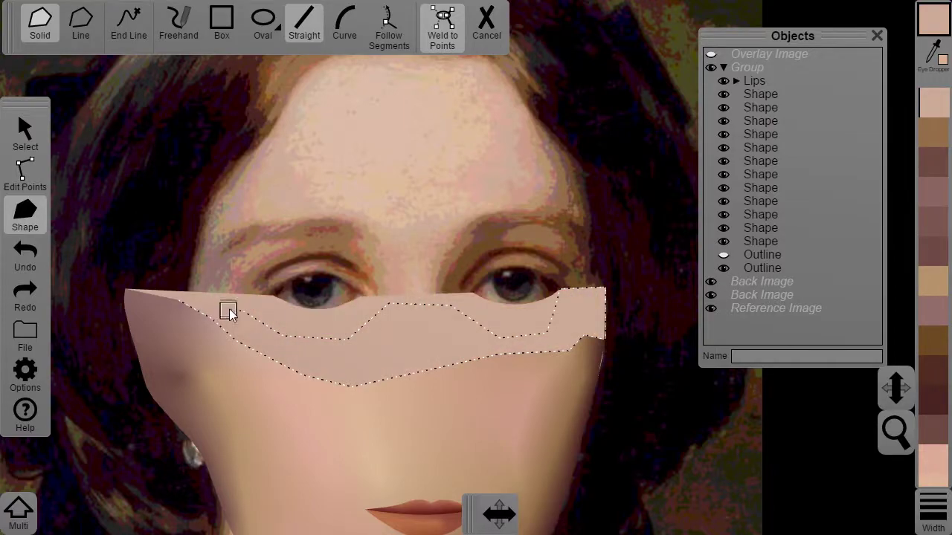
click(184, 299)
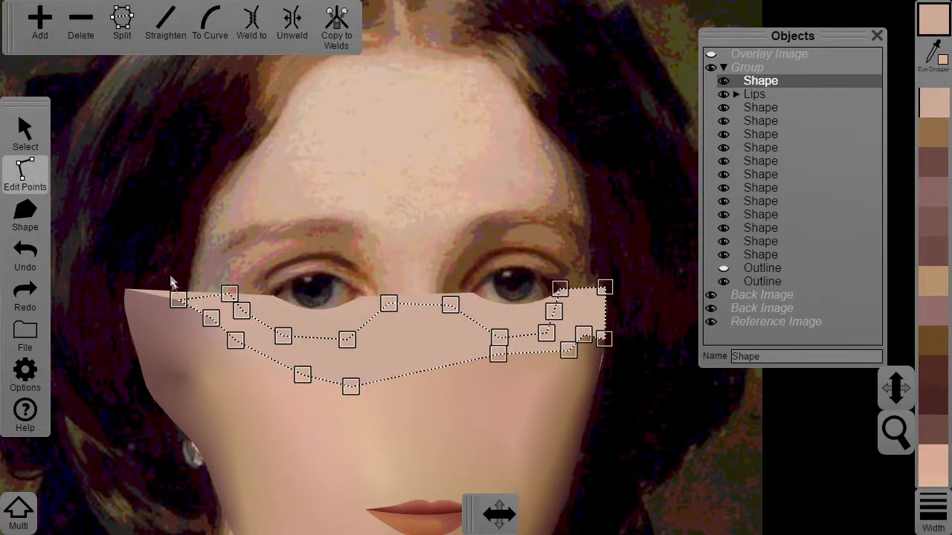
Copy the point colours of the adjoining cheek and mid-face shapes to the welded points along the under-eye shape's lower edge
click(189, 313)
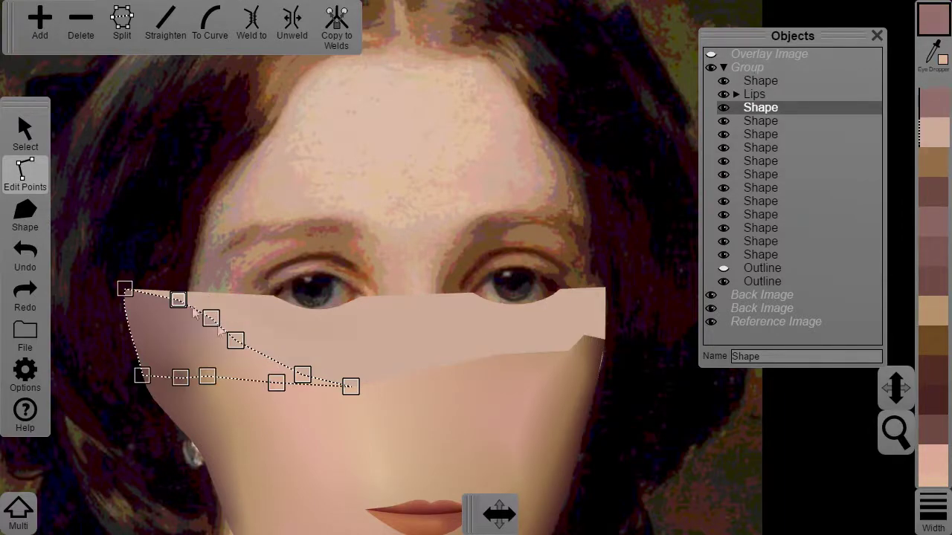
click(497, 355)
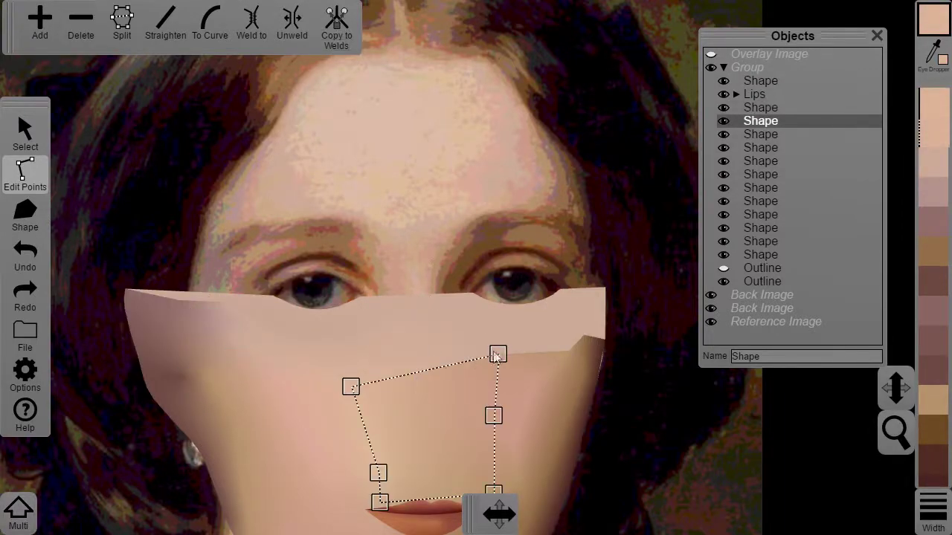
click(546, 367)
click(591, 343)
click(602, 312)
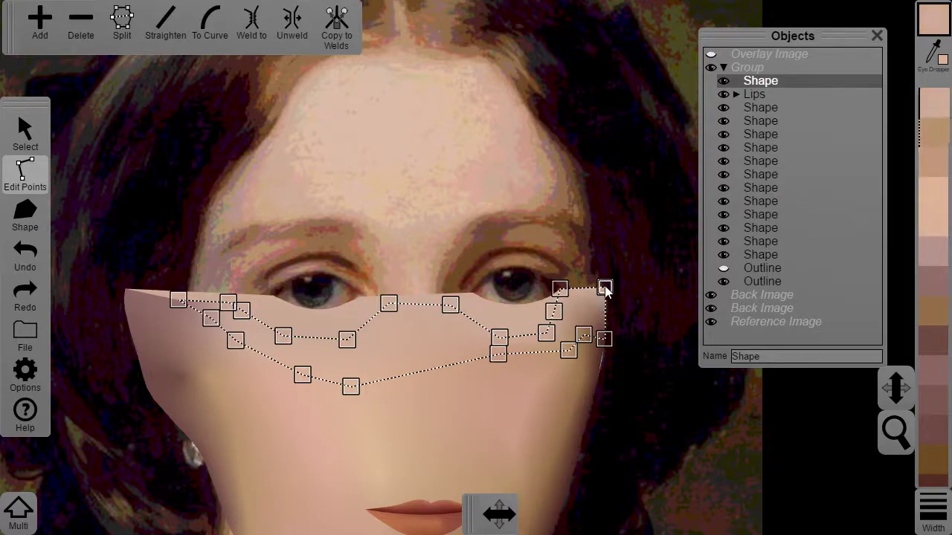
Hide the Outline and colour the under-eye shape's points around the far eye and nose bridge with colours sampled from the portrait
scroll(474, 423, up, 3)
click(413, 405)
key(e)
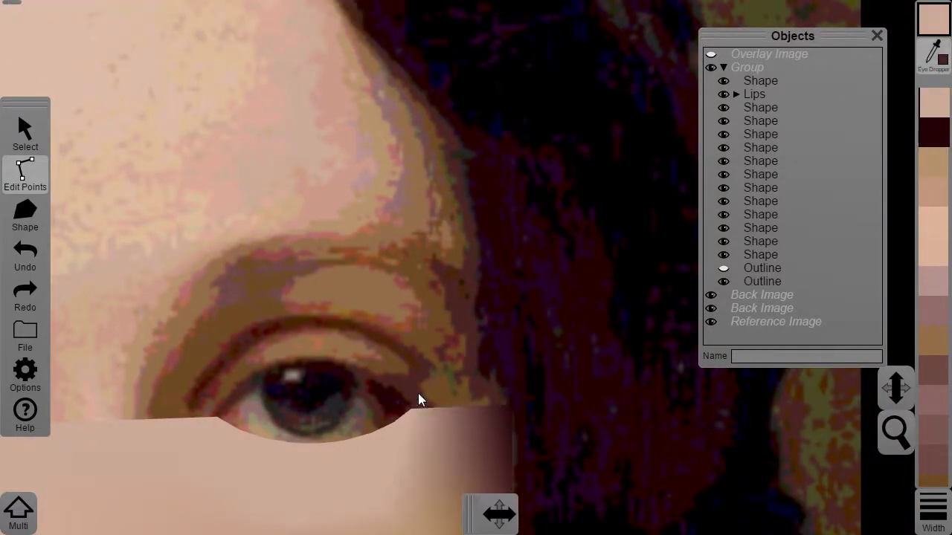
key(h)
click(397, 455)
key(e)
click(381, 507)
key(e)
click(277, 518)
key(e)
click(167, 445)
key(e)
Colour the under-eye shape's remaining upper points, from the nose bridge to beneath the earring-side eye, with colours sampled from the portrait
drag(160, 429, 434, 419)
click(303, 428)
drag(302, 426, 465, 316)
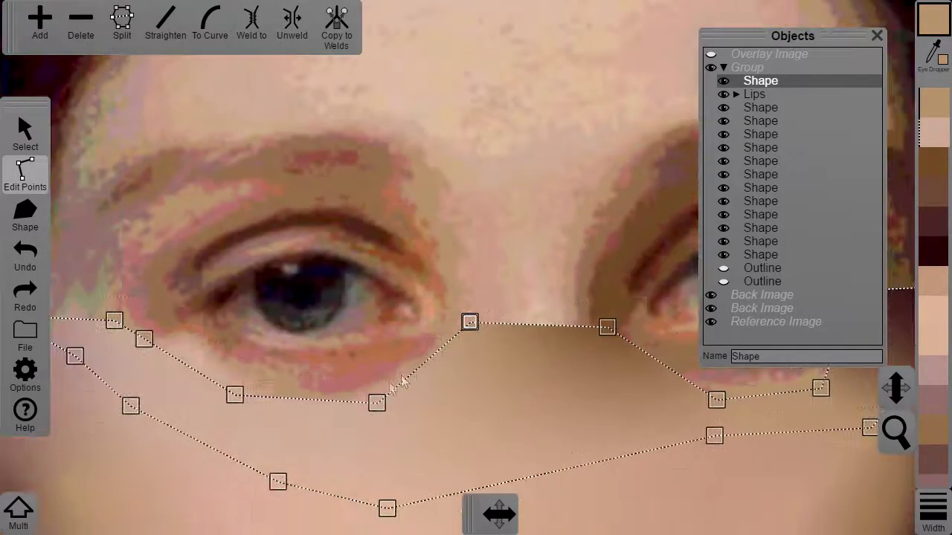
click(238, 391)
click(147, 333)
click(113, 317)
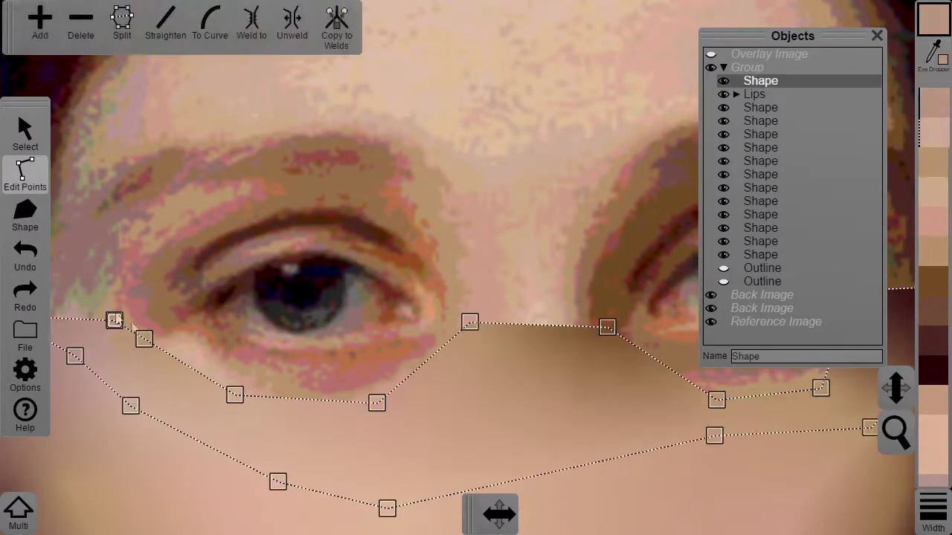
Show the Outline again and add three points to its upper edge between the earring-side corner and the eye
scroll(693, 234, down, 3)
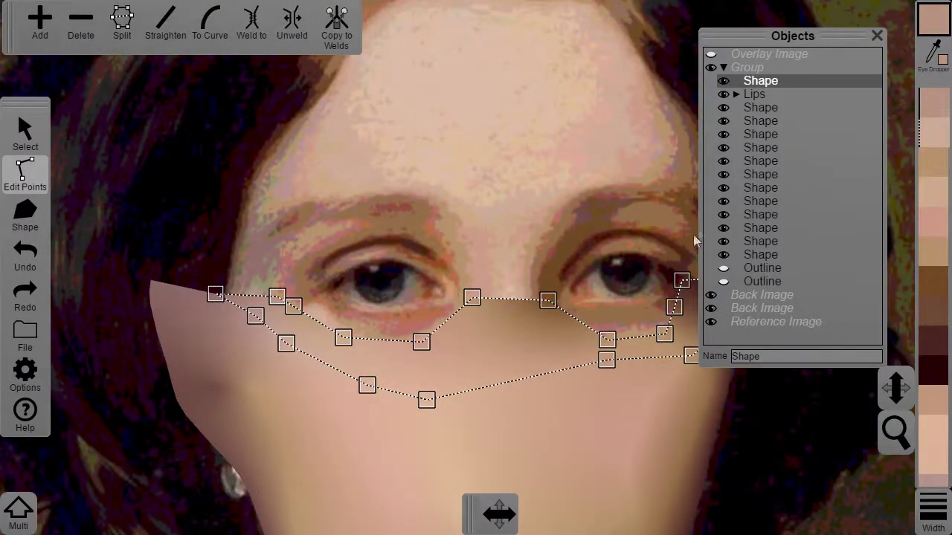
click(725, 83)
click(235, 283)
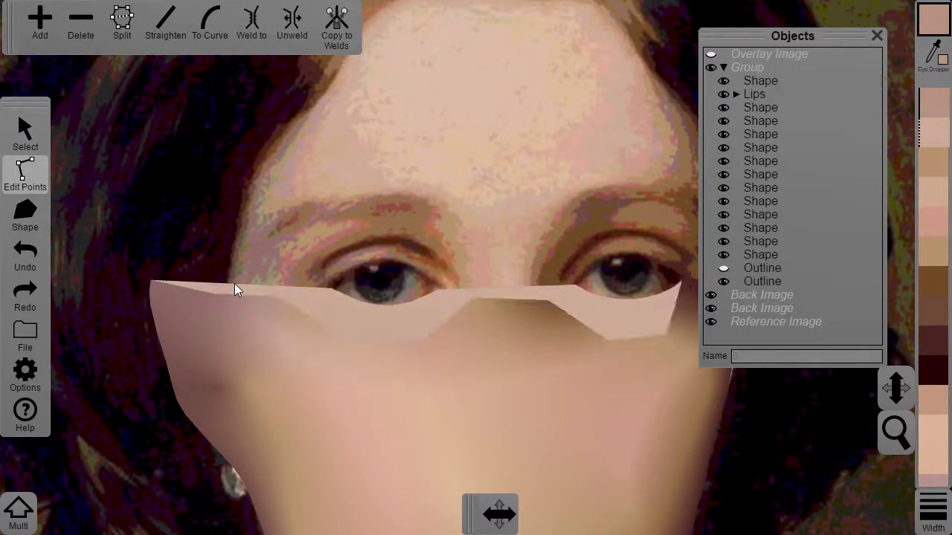
click(213, 280)
click(49, 22)
click(267, 285)
click(44, 23)
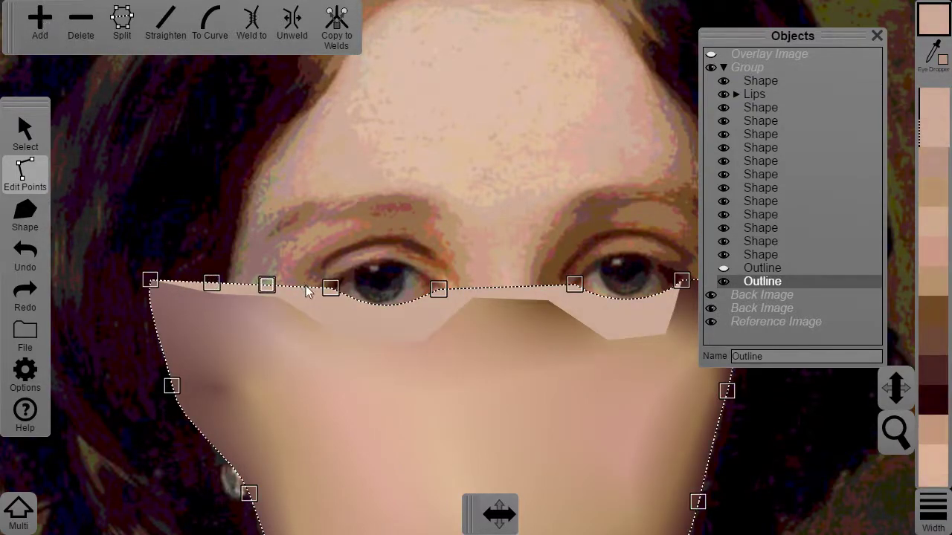
click(300, 286)
click(40, 22)
Add two points to the Outline's upper edge across the nose bridge and one beyond the far eye's outer corner
click(465, 288)
click(49, 21)
click(547, 286)
click(33, 26)
drag(619, 344, 436, 373)
click(522, 308)
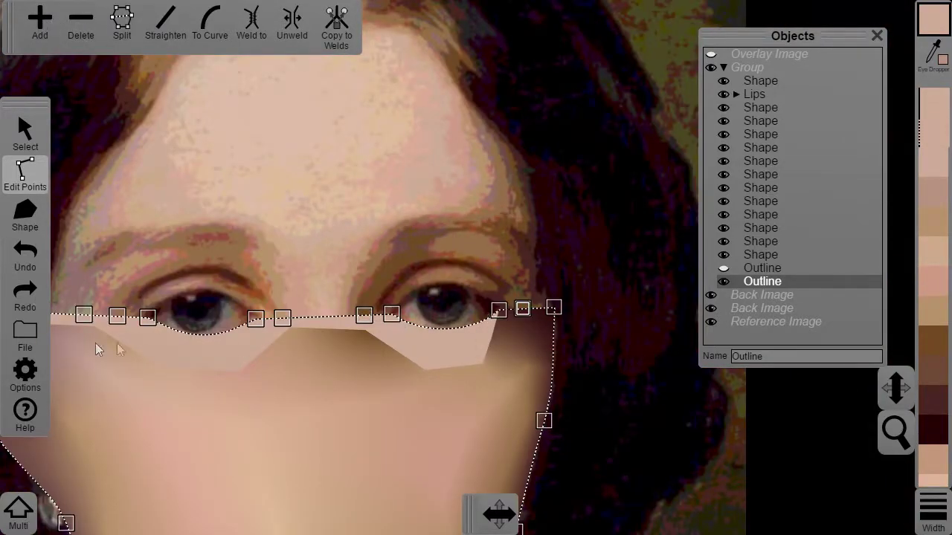
Draw a solid shape filling the gap between the under-eye shape and the Outline's upper edge, following the segments of both
click(24, 216)
click(146, 325)
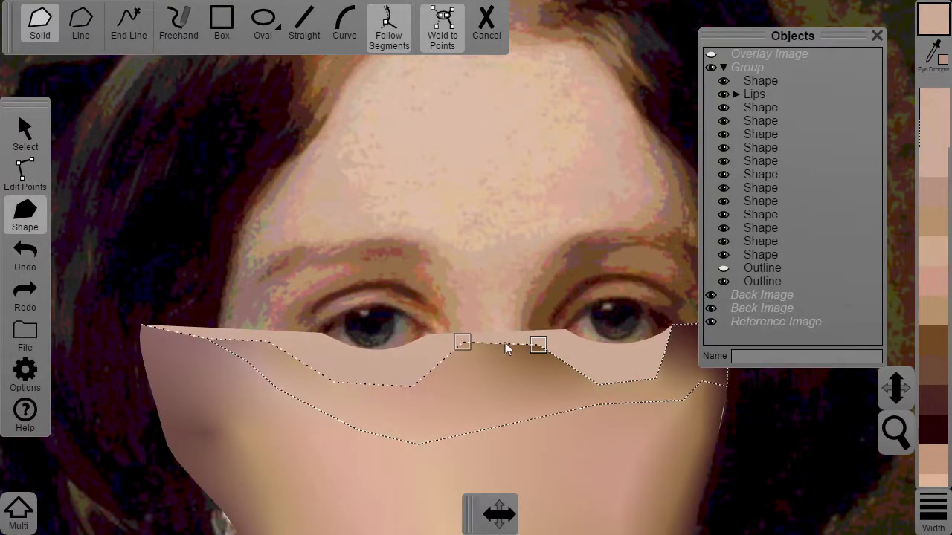
click(669, 330)
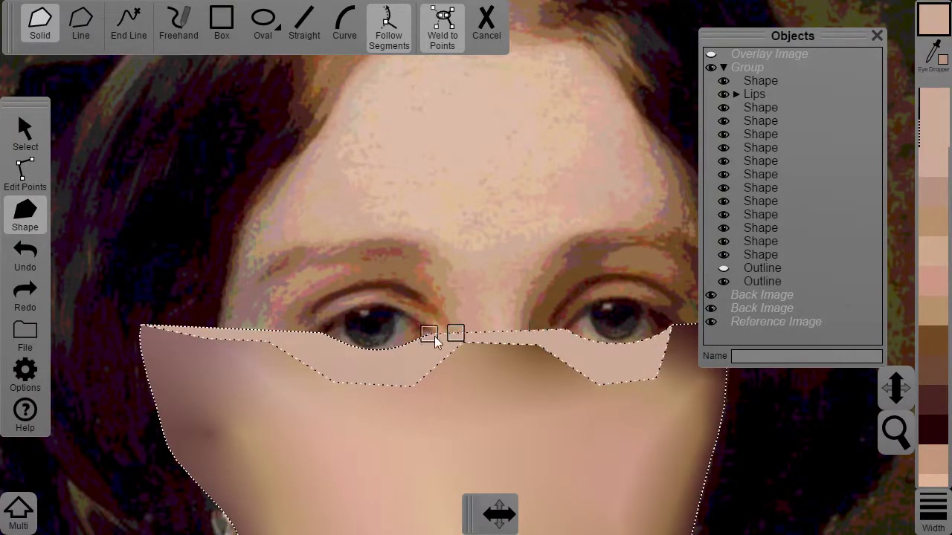
click(143, 327)
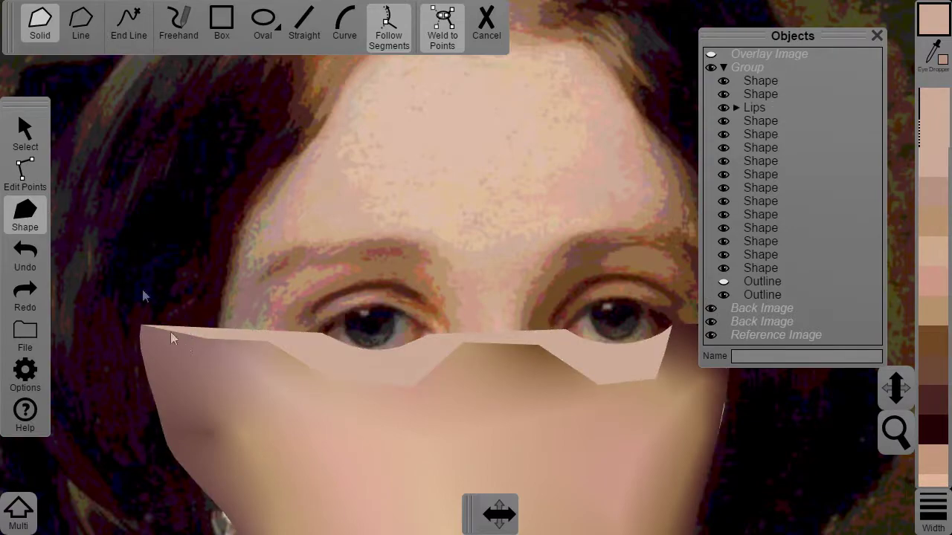
Copy the colours of the under-eye shape's upper points to their welded points in the new gap-filling shape
click(760, 81)
click(26, 175)
click(214, 357)
drag(126, 311, 222, 351)
click(336, 27)
click(254, 354)
drag(244, 318, 585, 402)
click(336, 28)
drag(491, 323, 343, 324)
drag(424, 314, 536, 390)
click(339, 31)
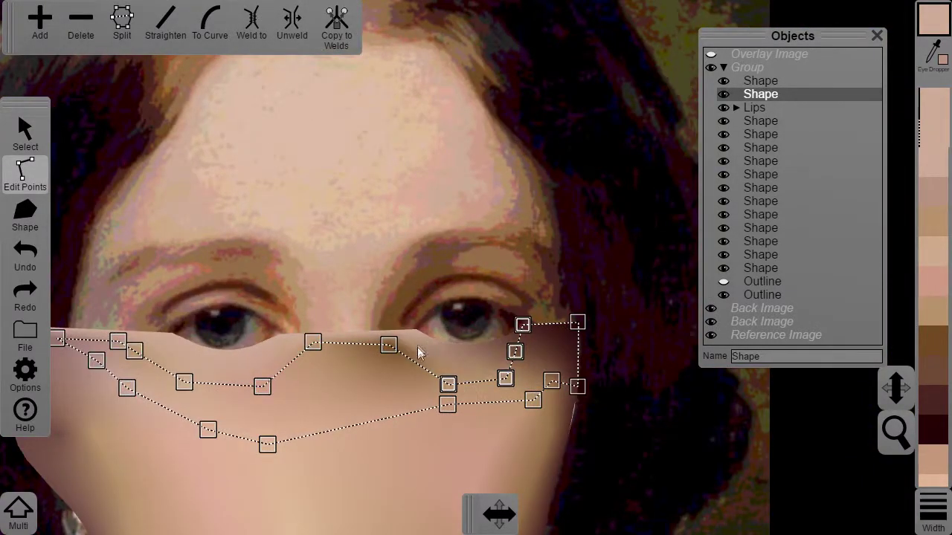
Select the under-eye shape at the top of the group and hide it together with the visible outline to expose the painting
click(417, 345)
scroll(417, 345, up, 2)
click(387, 360)
click(724, 81)
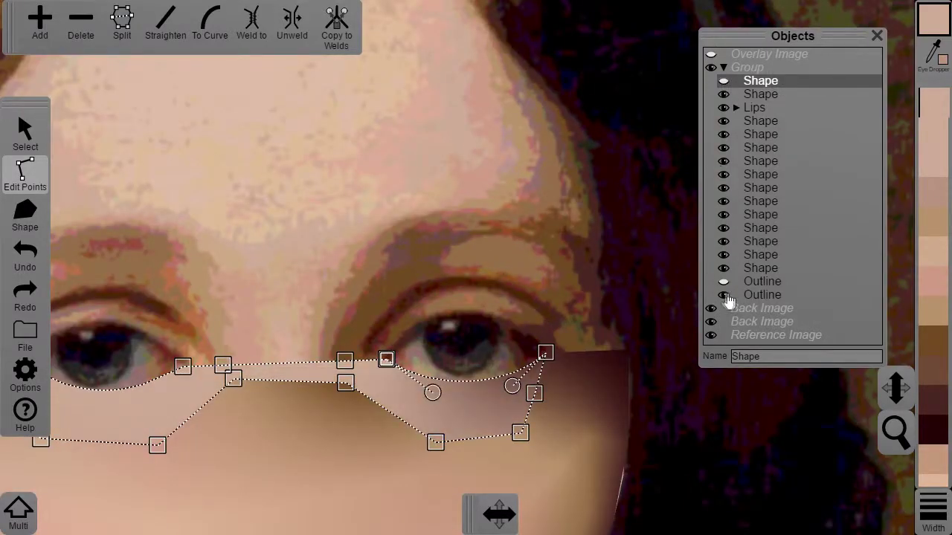
click(724, 295)
Recolour the under-eye shape's upper-edge points between the eyes and at the left eye's inner corner with colours sampled from the painting
click(451, 382)
click(345, 361)
click(223, 365)
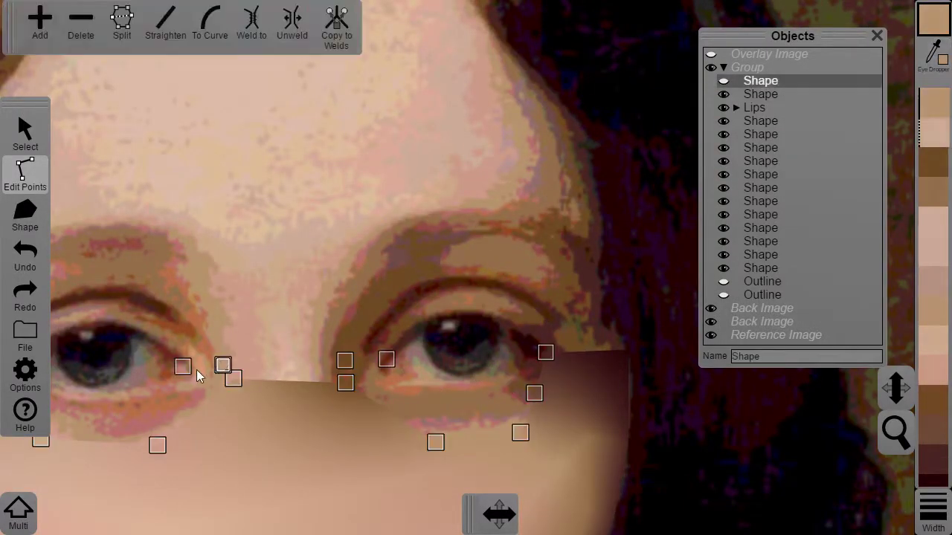
click(199, 376)
click(182, 366)
drag(194, 384, 367, 389)
Recolour the under-eye shape's points at and beyond the left eye's outer corner with colours sampled from the painting
click(198, 372)
click(172, 377)
click(197, 371)
click(152, 368)
click(114, 373)
click(103, 366)
drag(103, 365, 158, 351)
Make the under-eye shape and the face outlines visible again, and deselect the shape
click(722, 82)
click(74, 381)
scroll(166, 334, down, 5)
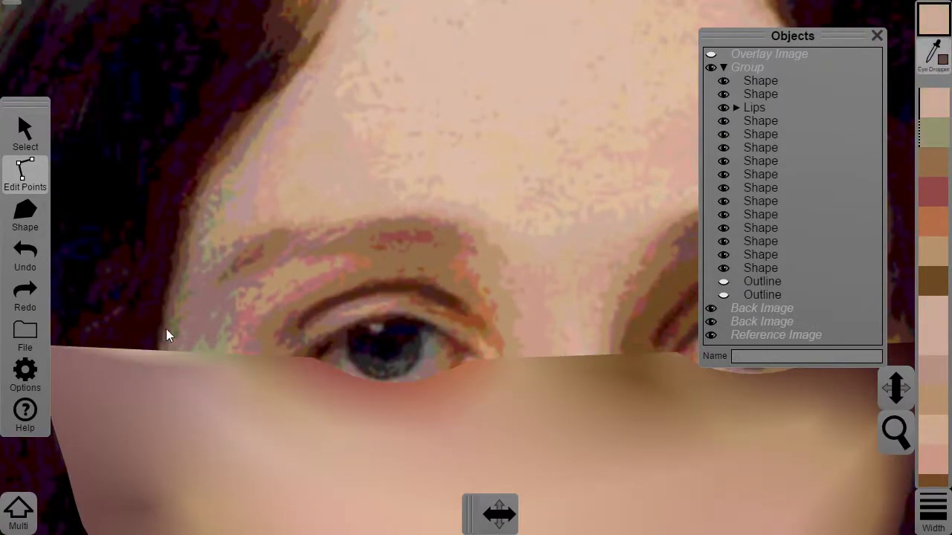
scroll(466, 313, down, 2)
click(723, 282)
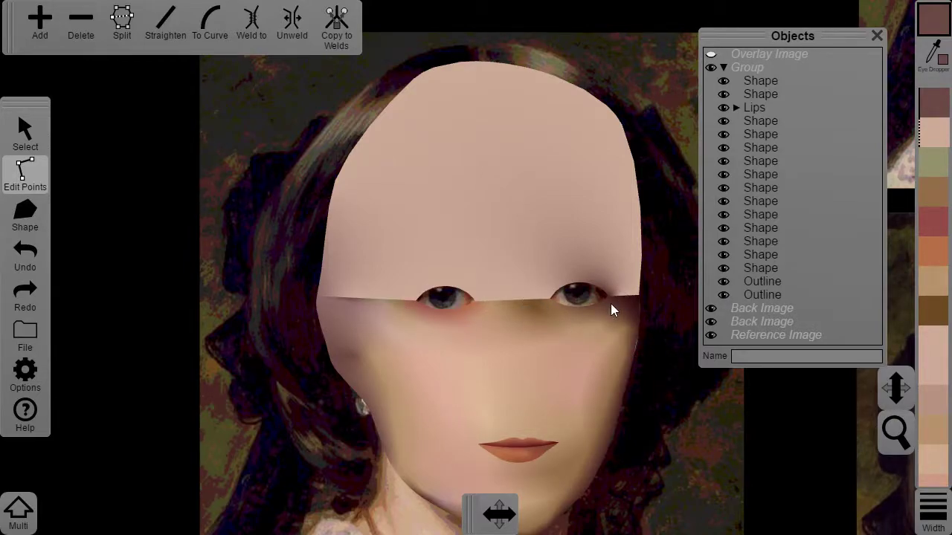
Move the Lips group to the top of the stacking order inside the face group
scroll(620, 380, down, 2)
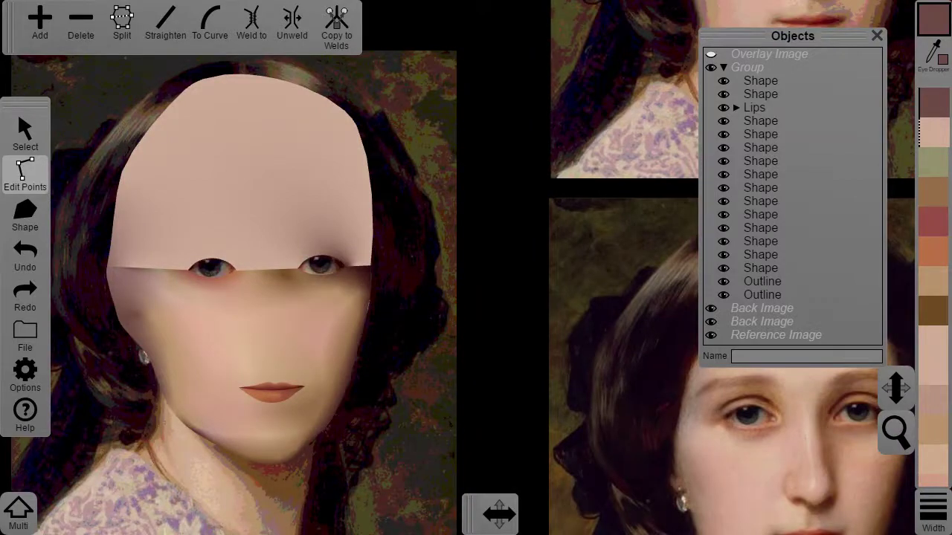
drag(757, 110, 755, 79)
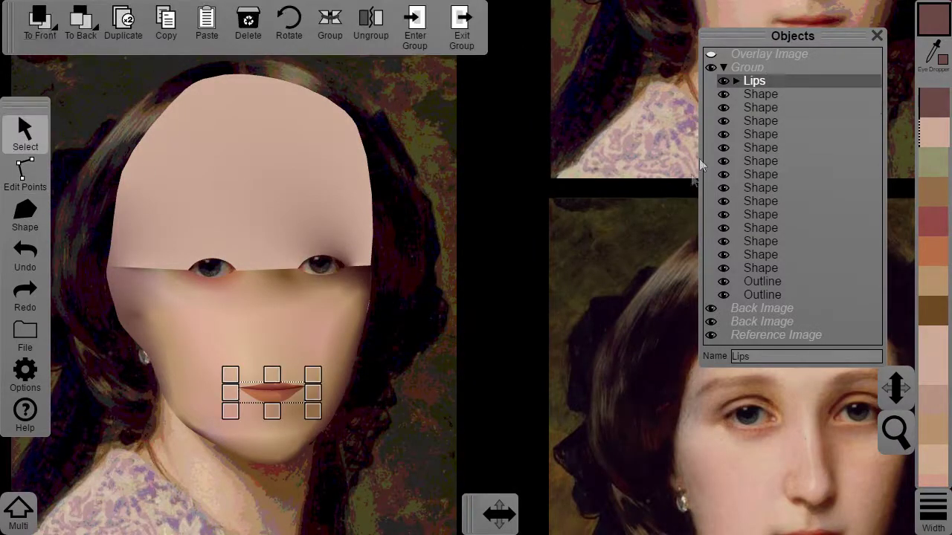
Hide the lower face outline, then group all lower face shapes without the lips and name the group "Lower Face Shading"
click(760, 94)
drag(432, 472, 55, 225)
click(723, 295)
drag(447, 486, 195, 290)
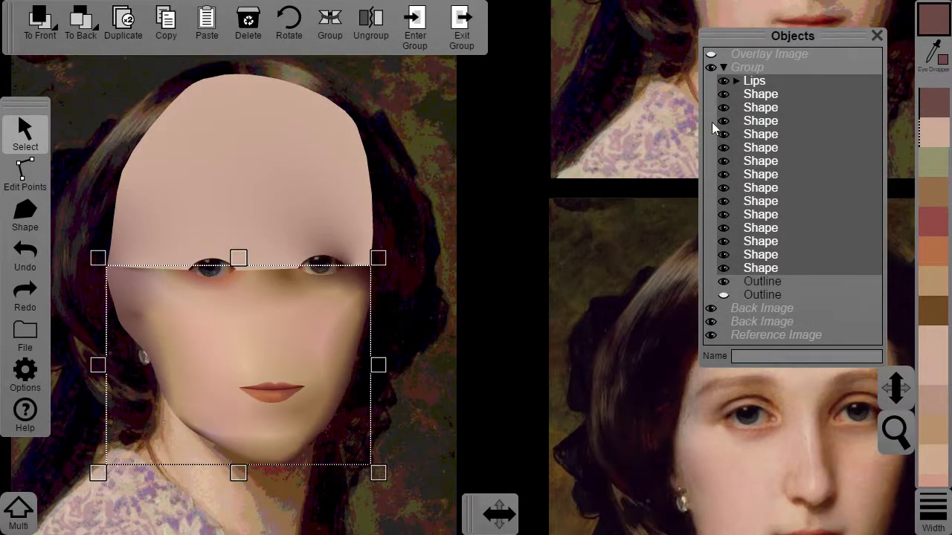
click(330, 26)
double_click(774, 355)
text(Lower Face Shading)
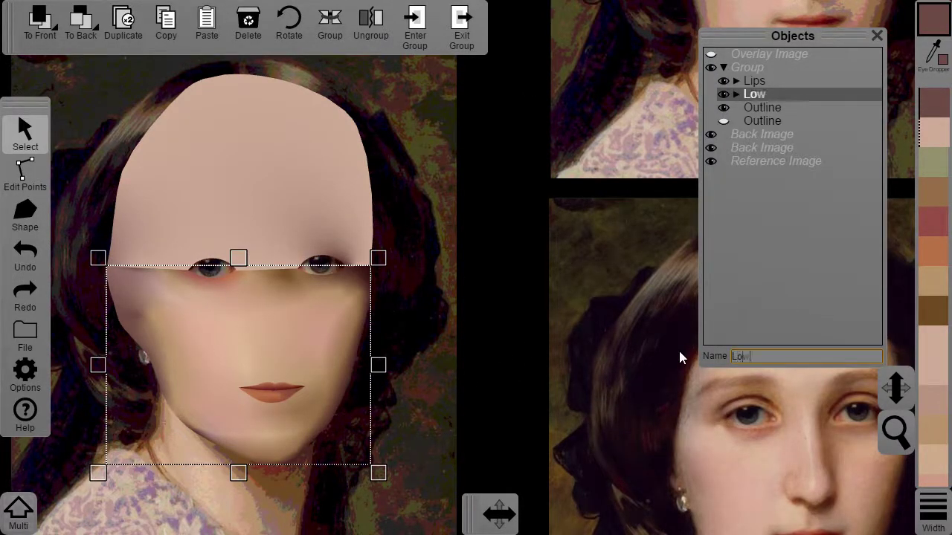
click(379, 253)
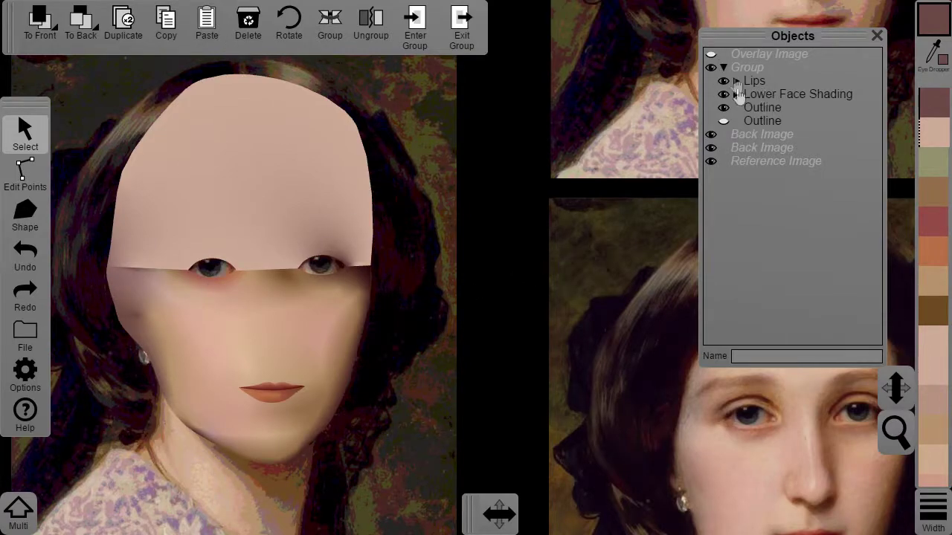
Hide the remaining outline and draw a four-sided shape over the nose bridge between the eyes, resting on the lower face shading
click(710, 55)
click(723, 108)
scroll(360, 261, up, 2)
key(s)
scroll(359, 254, up, 2)
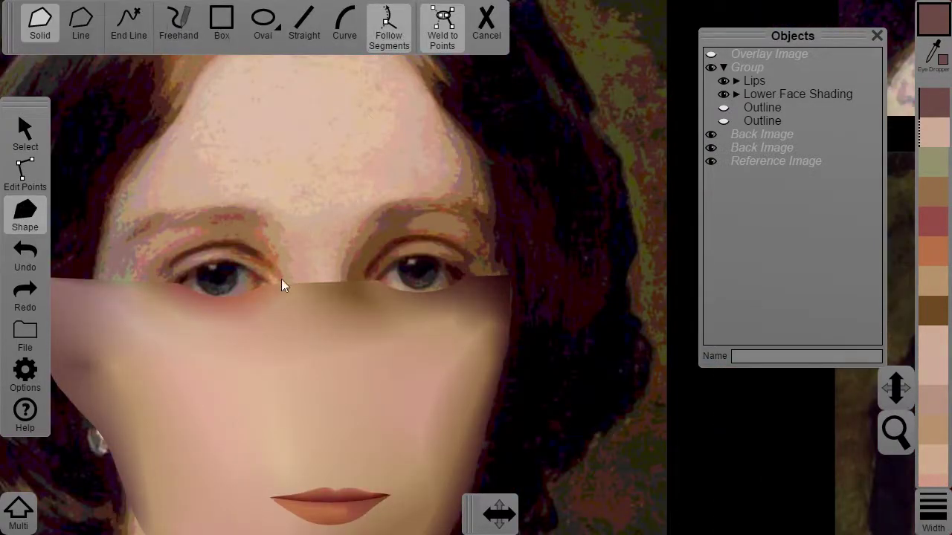
click(289, 284)
click(354, 282)
click(289, 273)
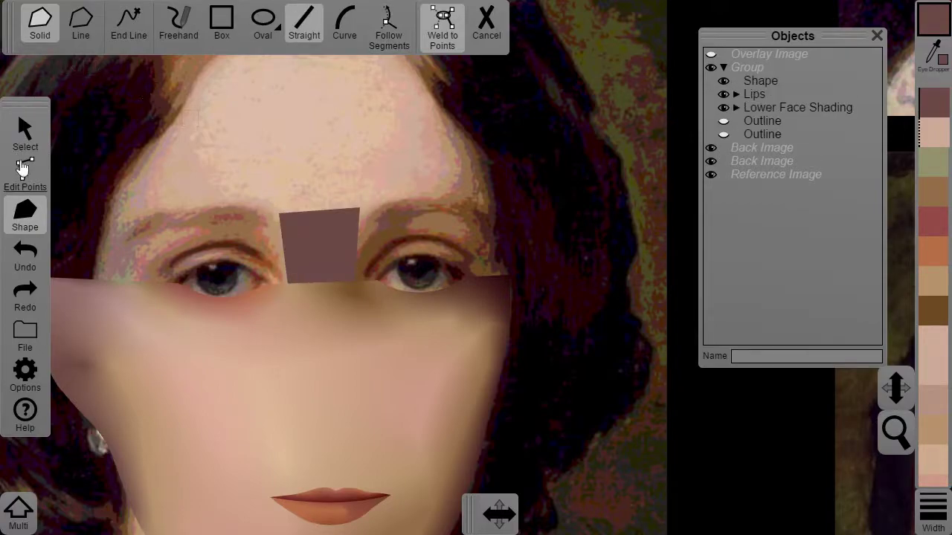
Copy the colours of the under-eye shape's two nose bridge points to the welded lower corners of the new bridge shape
click(21, 167)
click(308, 265)
click(736, 108)
click(738, 109)
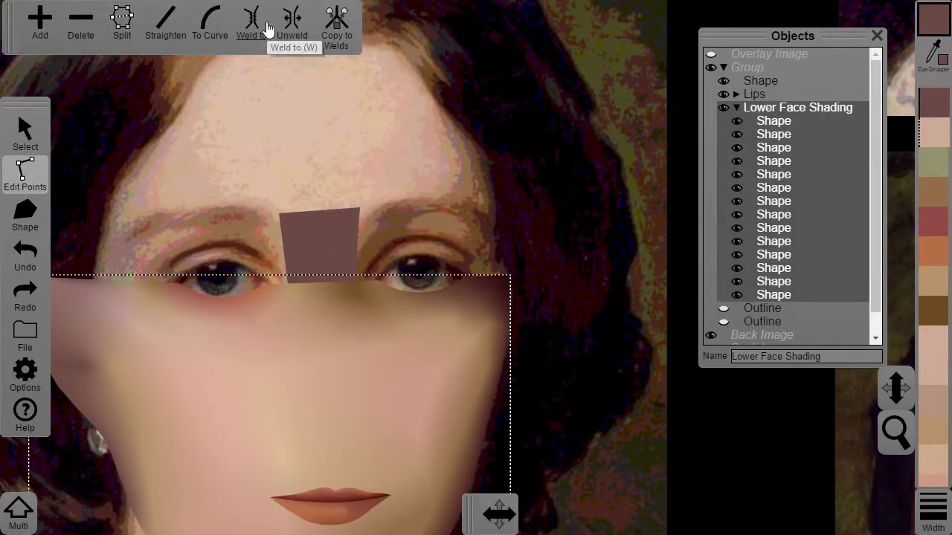
click(26, 132)
click(327, 298)
click(25, 172)
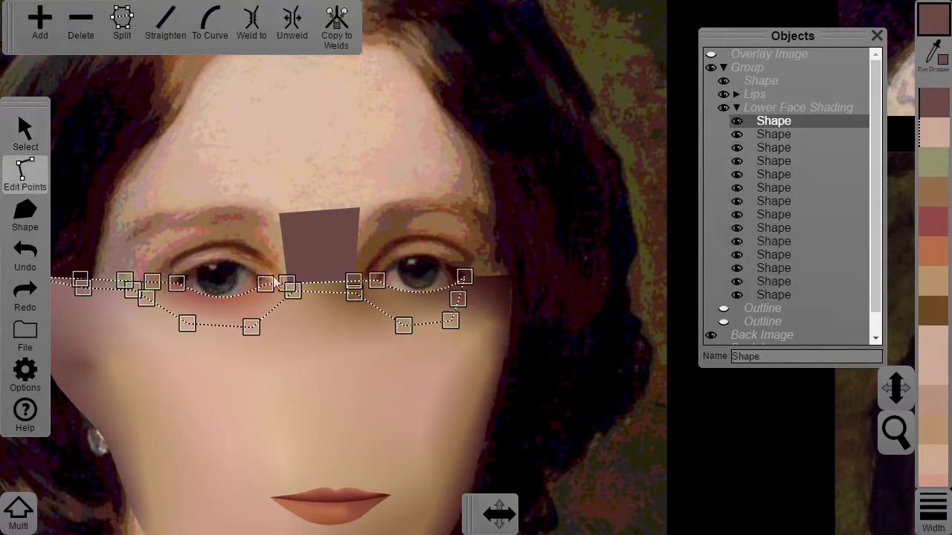
click(288, 284)
shift+click(354, 282)
click(336, 25)
click(651, 79)
Recolour the upper corners of the nose bridge shape with light skin tones sampled from the forehead in the painting
click(25, 132)
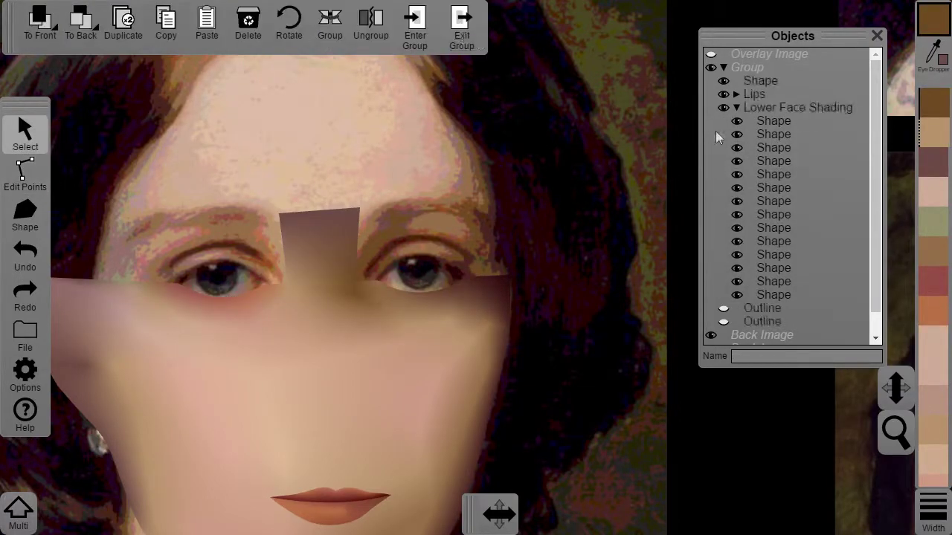
click(754, 82)
click(26, 173)
click(276, 212)
click(307, 193)
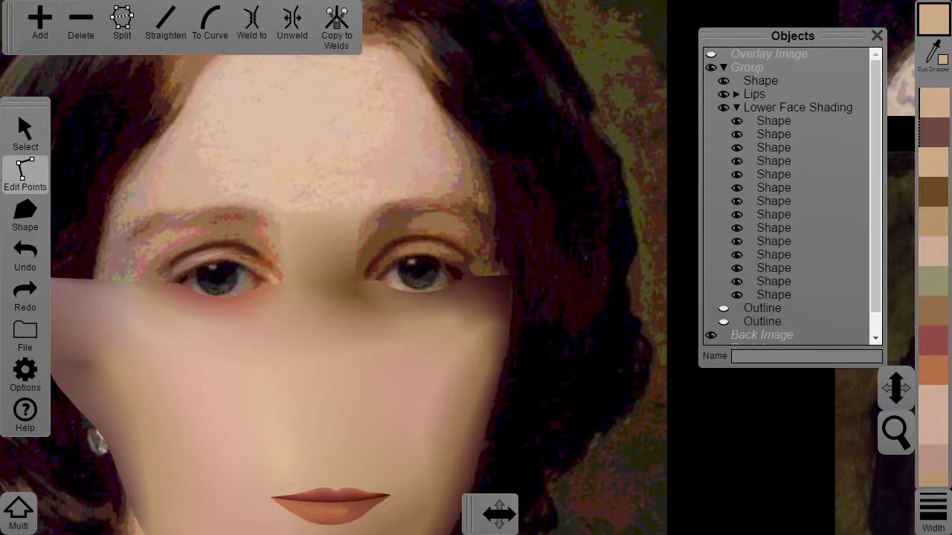
Draw a shape over the left upper eyelid, following the bridge and under-eye edges and curving over the eye and below the brow
click(27, 219)
click(178, 28)
click(388, 27)
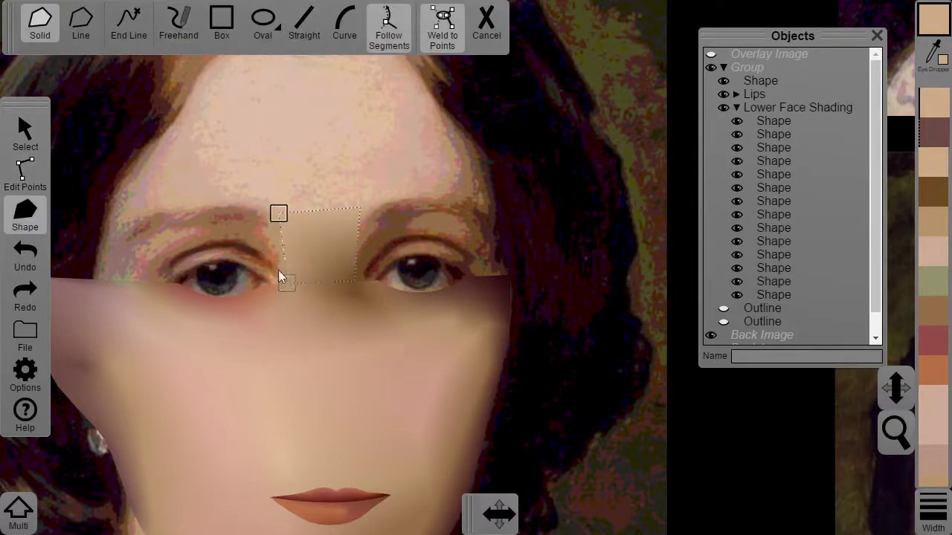
click(125, 282)
click(282, 214)
click(345, 28)
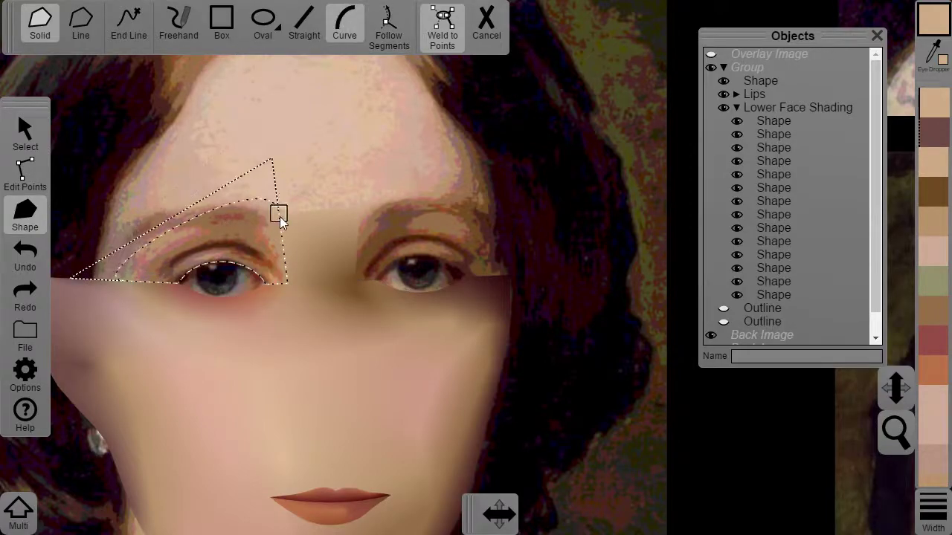
click(280, 215)
drag(73, 275, 154, 252)
drag(272, 158, 167, 220)
Copy the colours of the nose bridge shape's two left corners to the welded points of the left eyelid shape
click(43, 171)
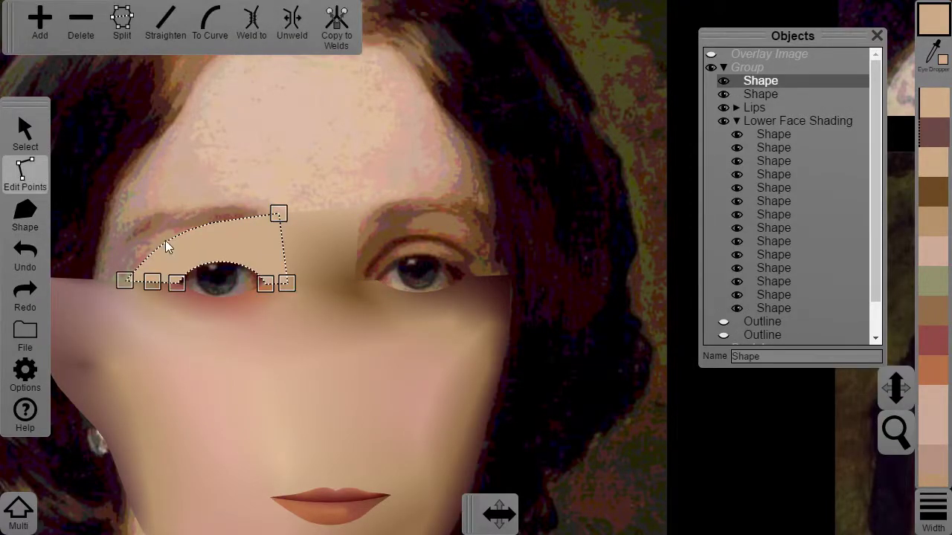
click(278, 213)
click(336, 27)
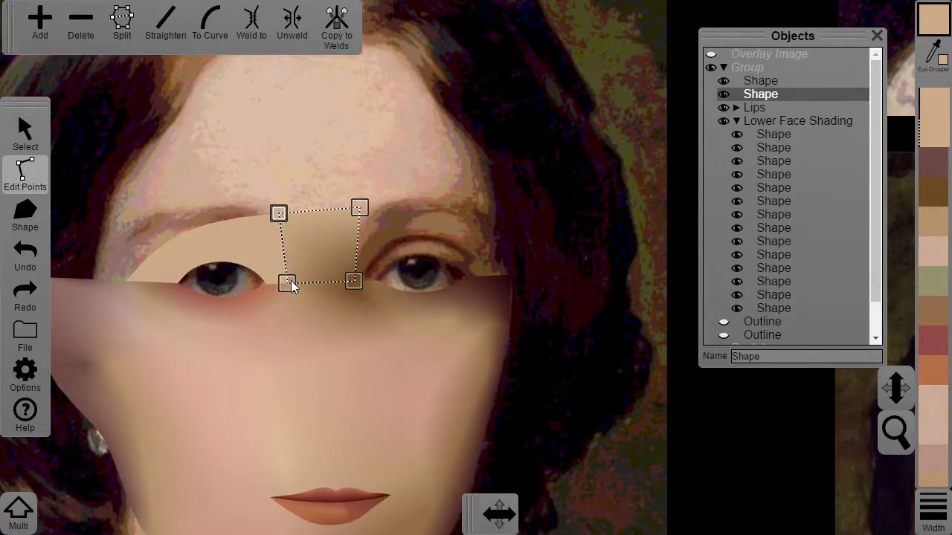
click(288, 282)
click(336, 30)
Temporarily hide the left eyelid shape and recolour the point on its brow curve with a tan sampled from the painting
click(246, 255)
click(724, 80)
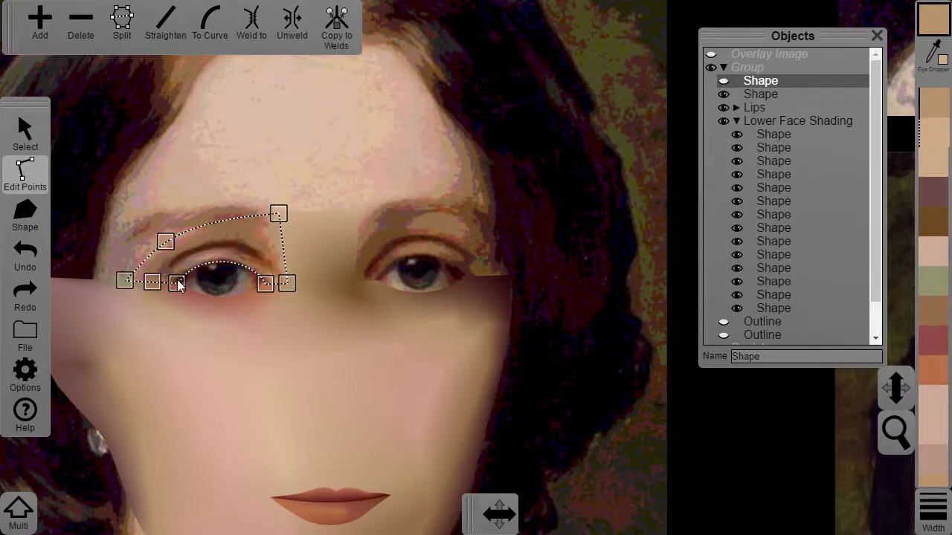
click(165, 241)
click(166, 241)
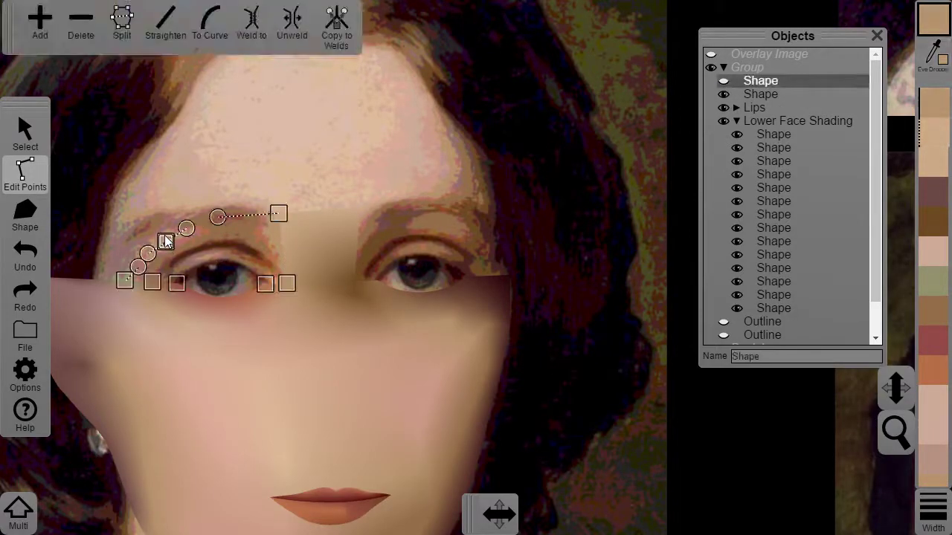
click(724, 81)
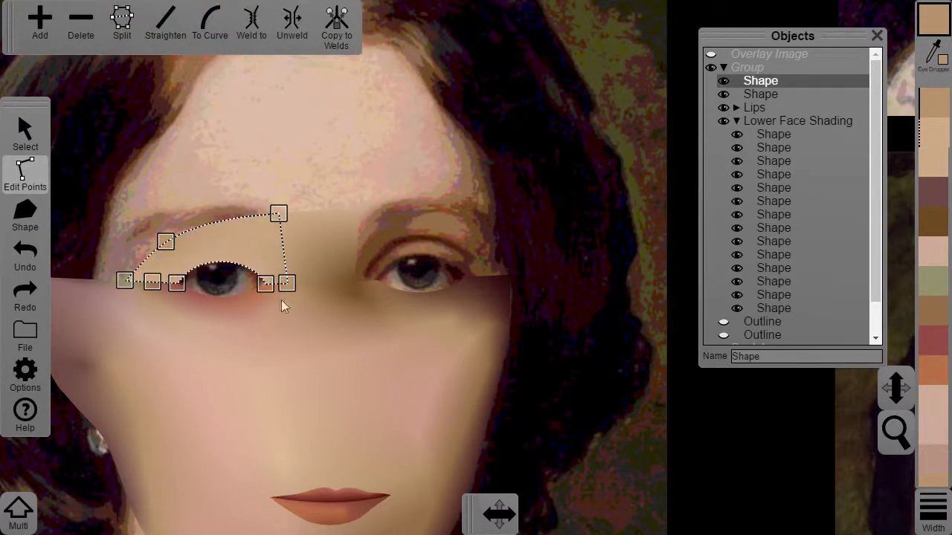
Enter the Lower Face Shading group, copy the under-eye points' colours to the welded left eyelid points, and exit the group
click(764, 122)
click(26, 133)
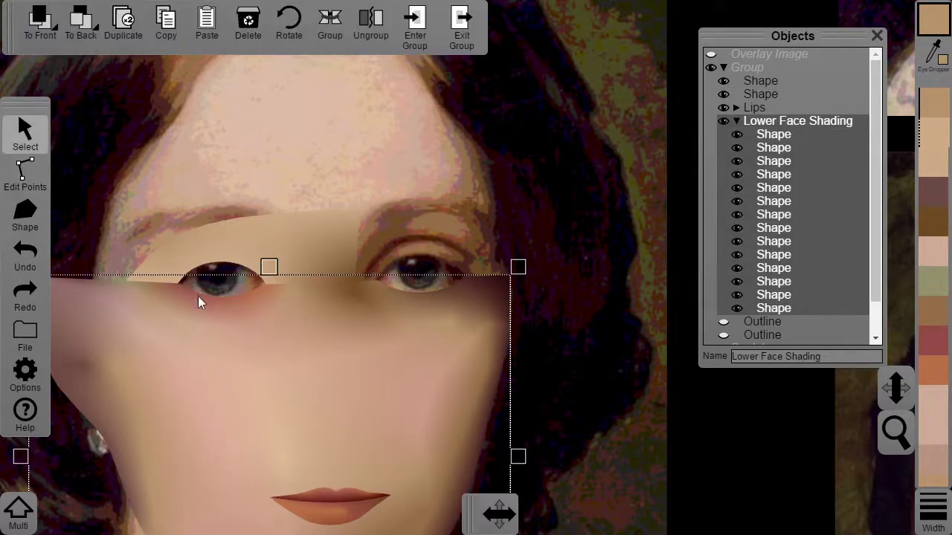
click(414, 26)
click(791, 135)
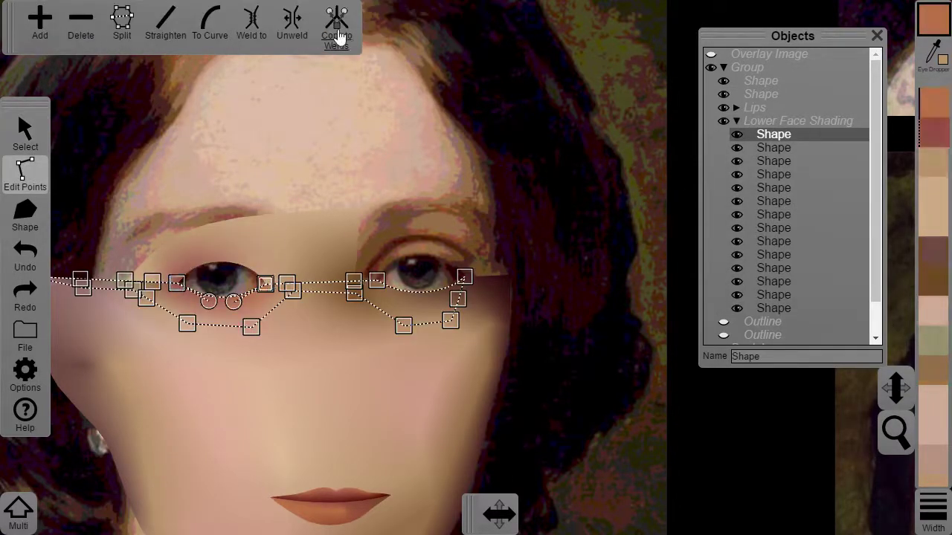
drag(141, 267, 274, 201)
click(258, 213)
scroll(439, 199, up, 2)
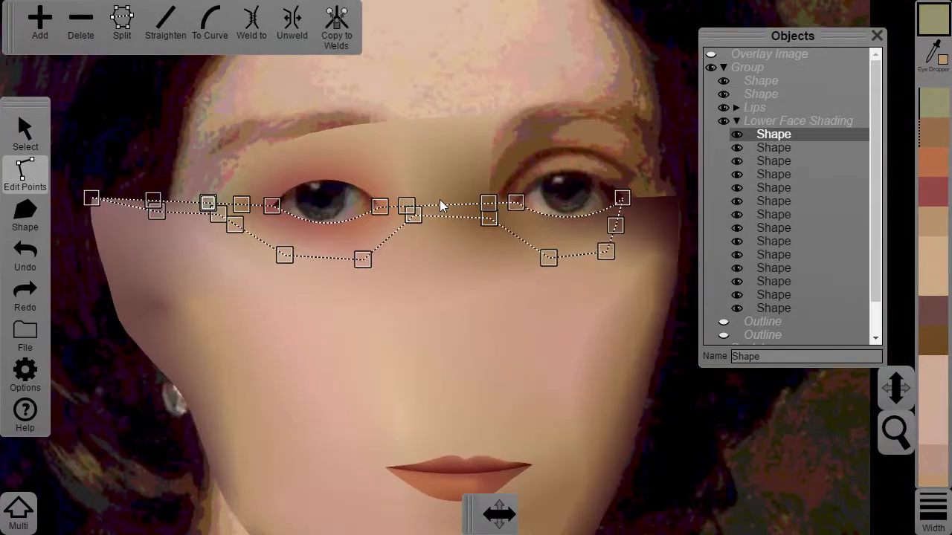
click(25, 133)
click(462, 26)
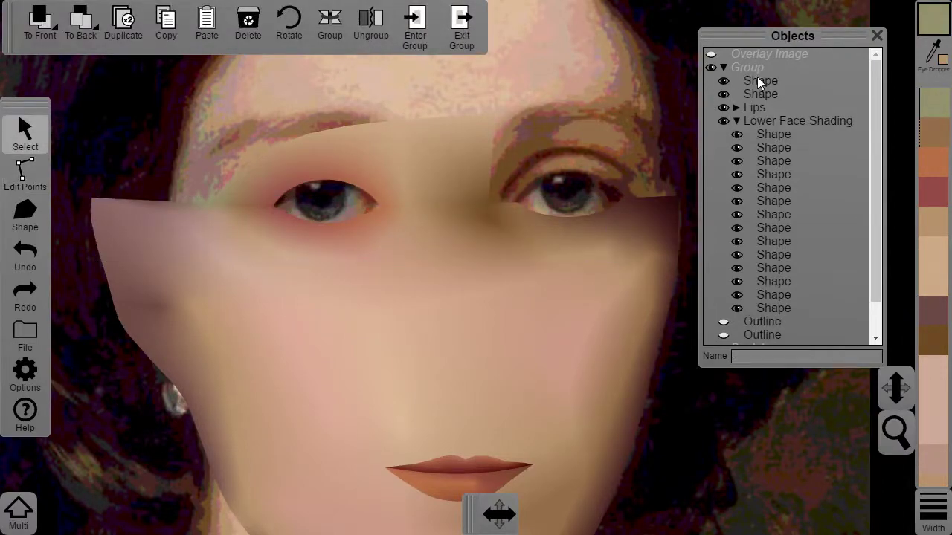
Toggle the left eyelid shape's visibility to compare its shading with the painting underneath
click(757, 79)
click(724, 81)
click(724, 82)
click(724, 82)
click(724, 82)
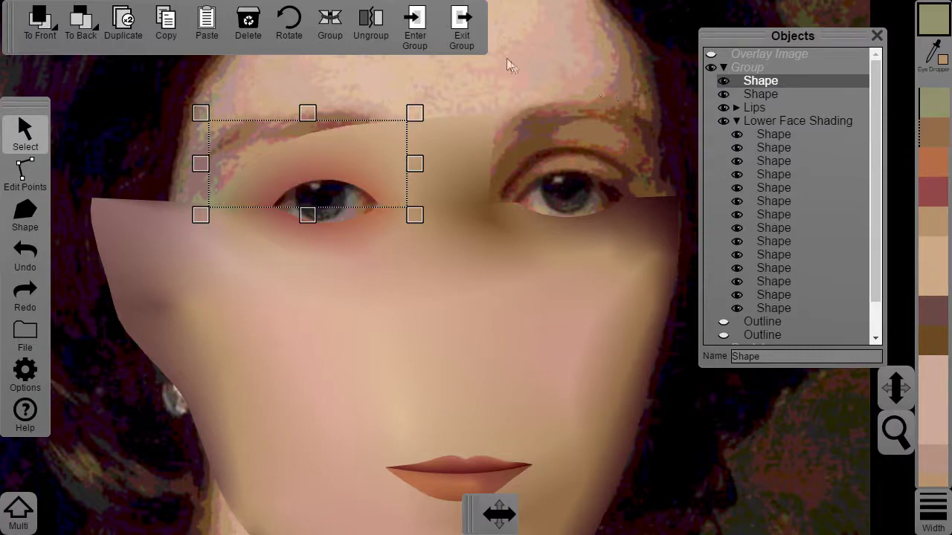
click(459, 25)
click(746, 68)
click(424, 31)
Add a point to the left eyelid shape's curve over the eye, close to the outer eye corner
click(766, 81)
click(22, 174)
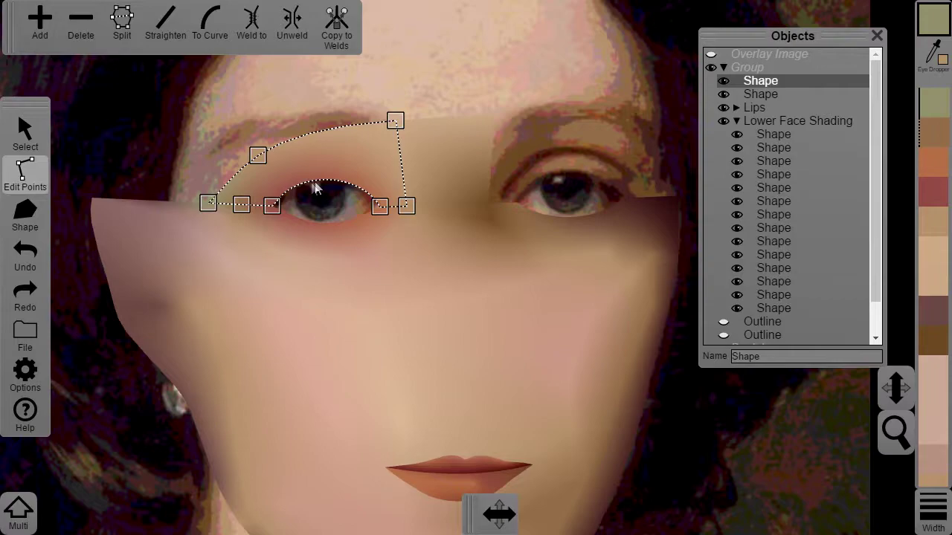
click(282, 192)
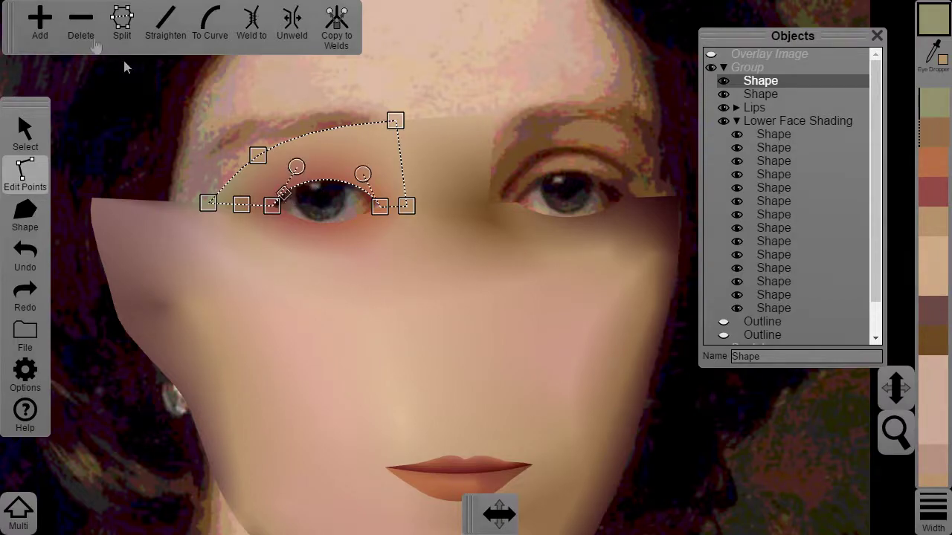
Recolour the new eyelid point with a muted reddish brown sampled beside the left eye, then show the shape and deselect it
click(724, 82)
click(243, 179)
click(243, 180)
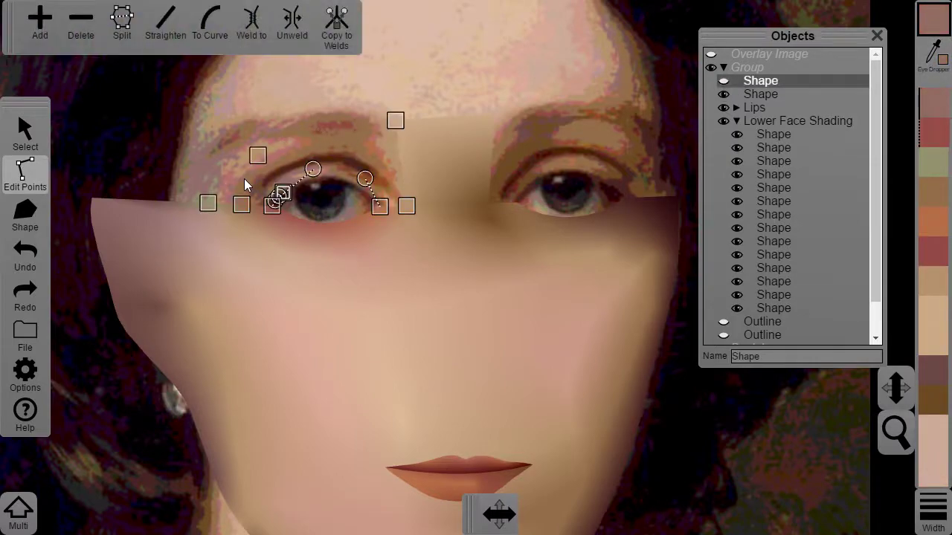
click(724, 82)
click(386, 154)
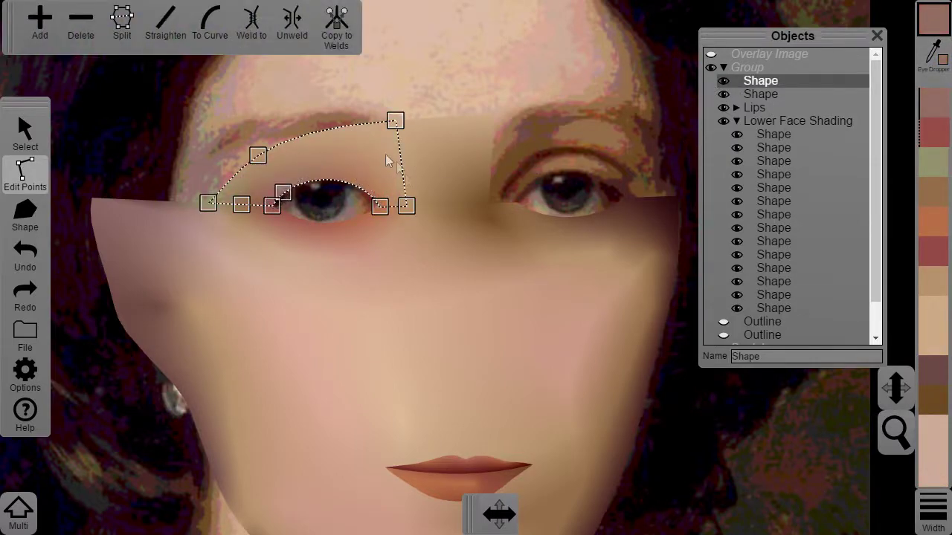
scroll(417, 208, down, 2)
click(468, 127)
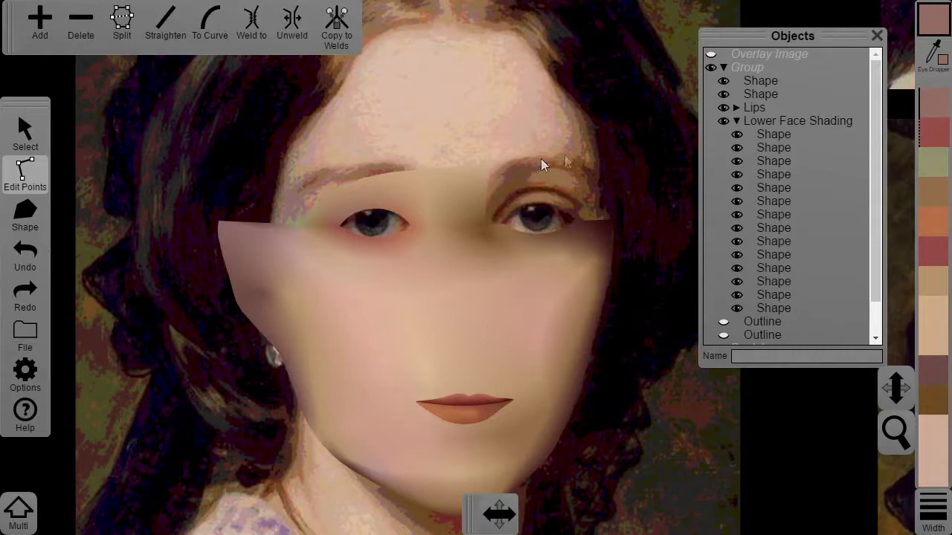
Draw a shape over the right upper eyelid, following the bridge and under-eye edges, arching over the eye and closing along the brow
scroll(552, 193, up, 3)
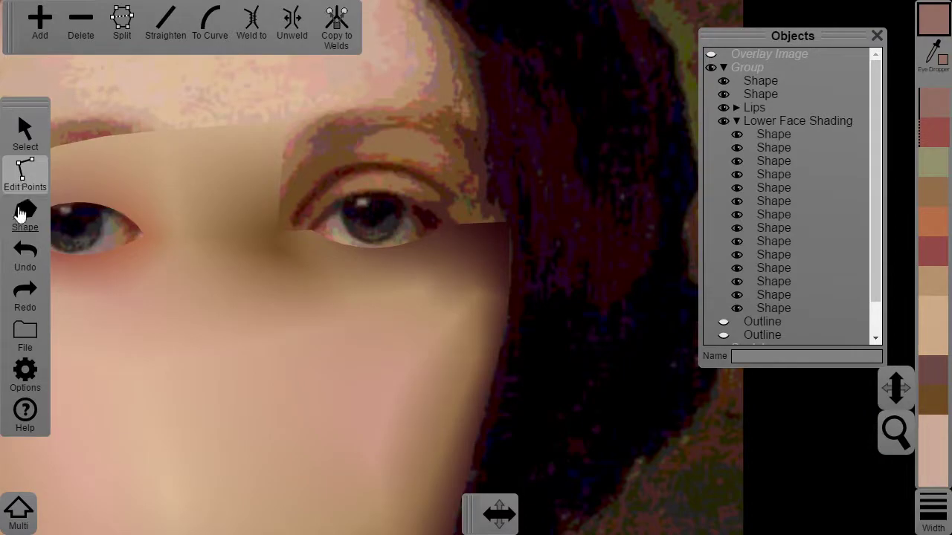
click(24, 214)
click(380, 22)
click(284, 125)
click(280, 183)
click(300, 228)
click(342, 200)
click(464, 223)
mouse_move(514, 172)
mouse_down()
mouse_move(478, 339)
mouse_move(402, 439)
mouse_move(444, 338)
mouse_move(437, 361)
mouse_up()
click(304, 22)
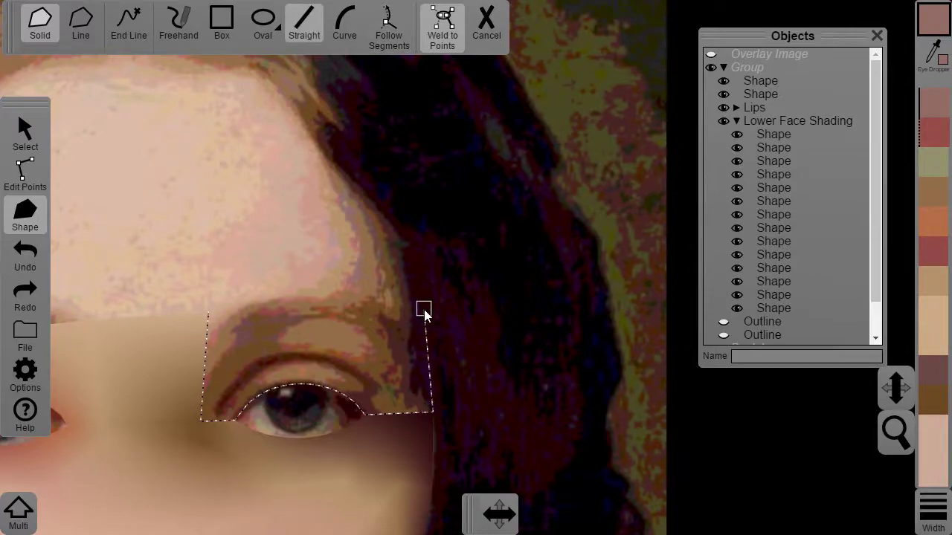
click(303, 306)
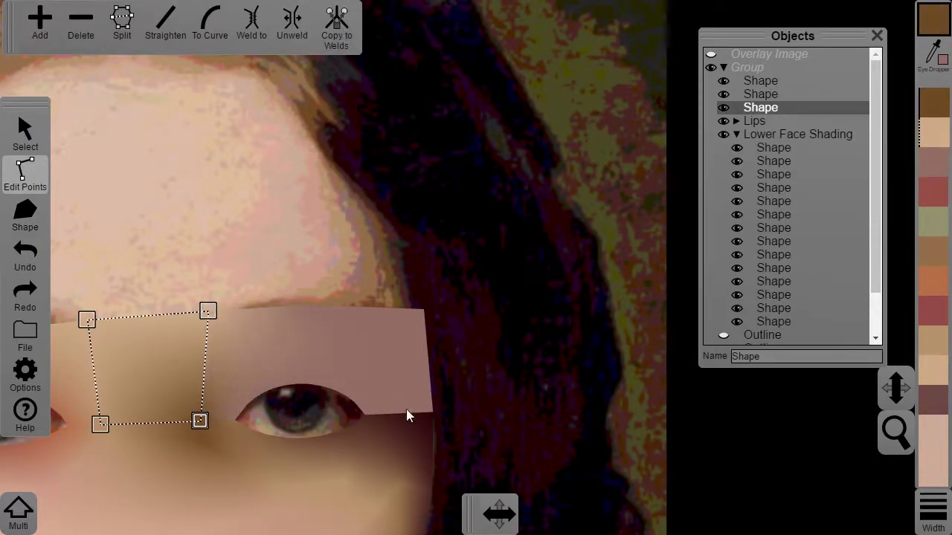
Copy the point colours of the under-eye shape in Lower Face Shading to the welded points of the right eyelid shape
click(772, 134)
click(28, 137)
click(414, 22)
click(25, 172)
click(393, 431)
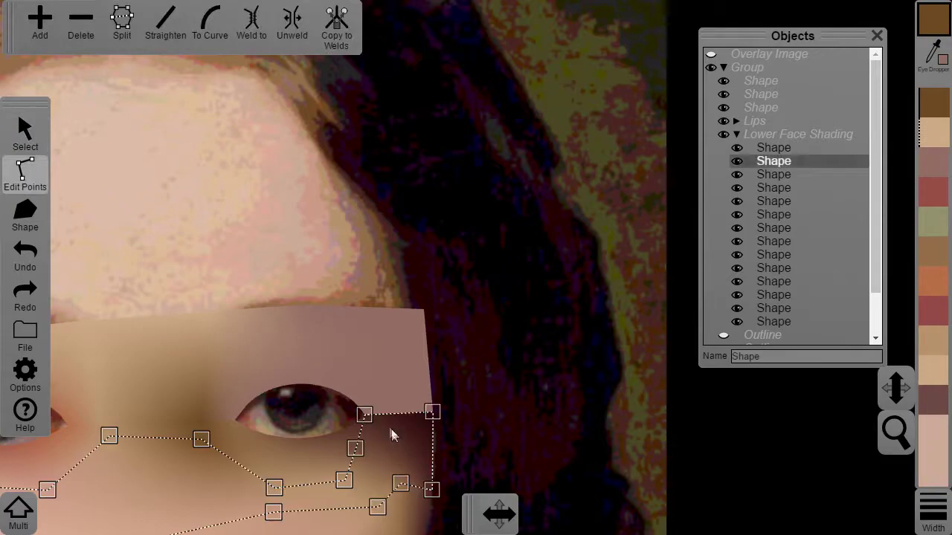
click(234, 418)
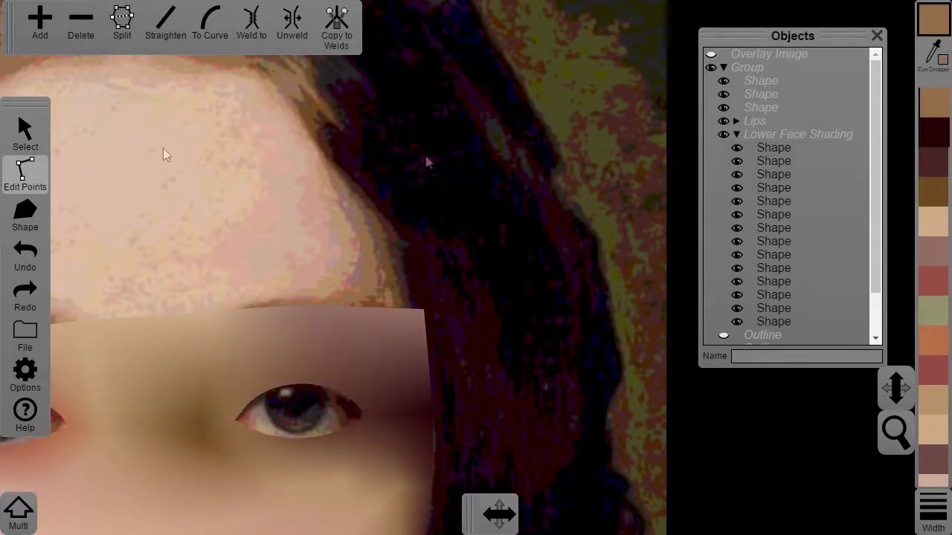
Recolour the right eyelid shape's outer and middle brow points with dark maroon and brown sampled from the painting
click(18, 149)
click(736, 134)
click(759, 81)
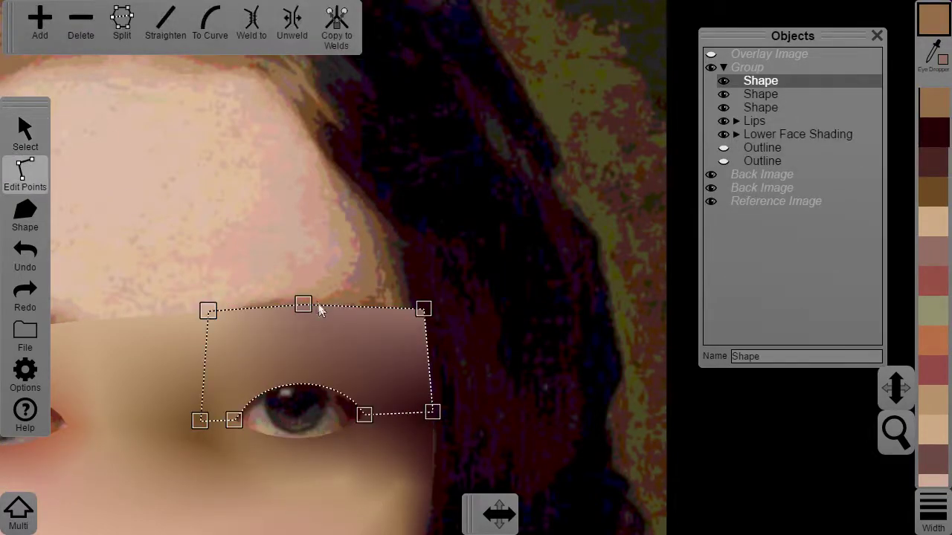
scroll(215, 318, up, 3)
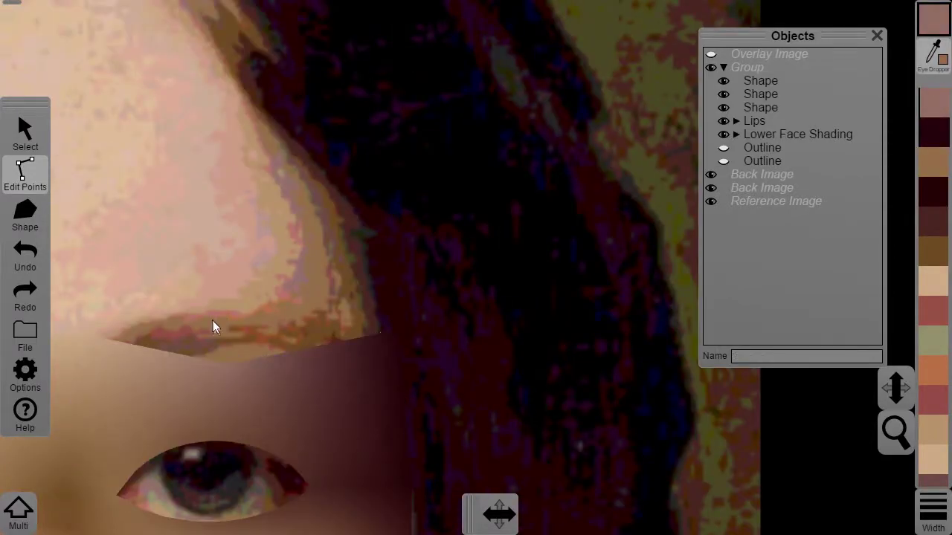
scroll(230, 320, down, 4)
scroll(239, 321, up, 3)
click(258, 411)
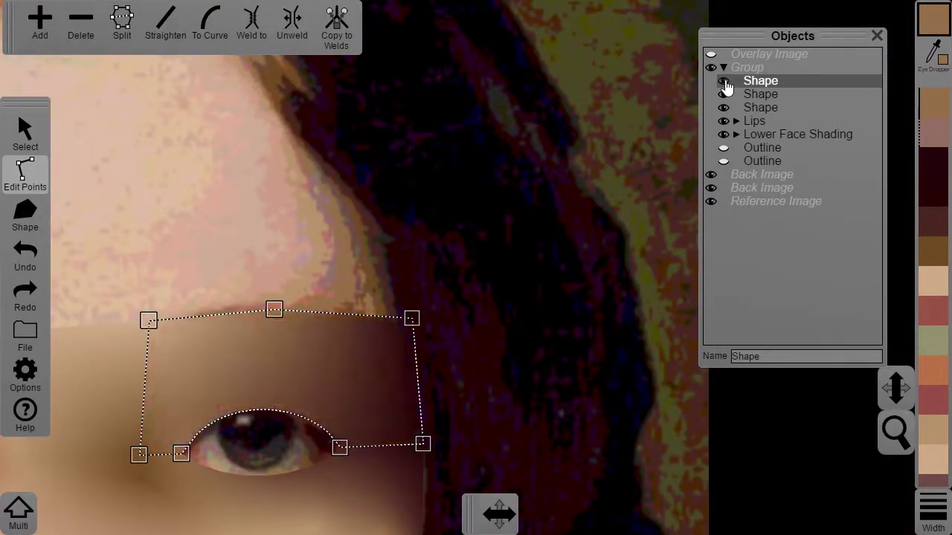
click(235, 255)
Begin a left forehead shape, following existing edges from the face's left side along the temple and brow to the inner brow
scroll(235, 256, down, 3)
drag(235, 255, 425, 262)
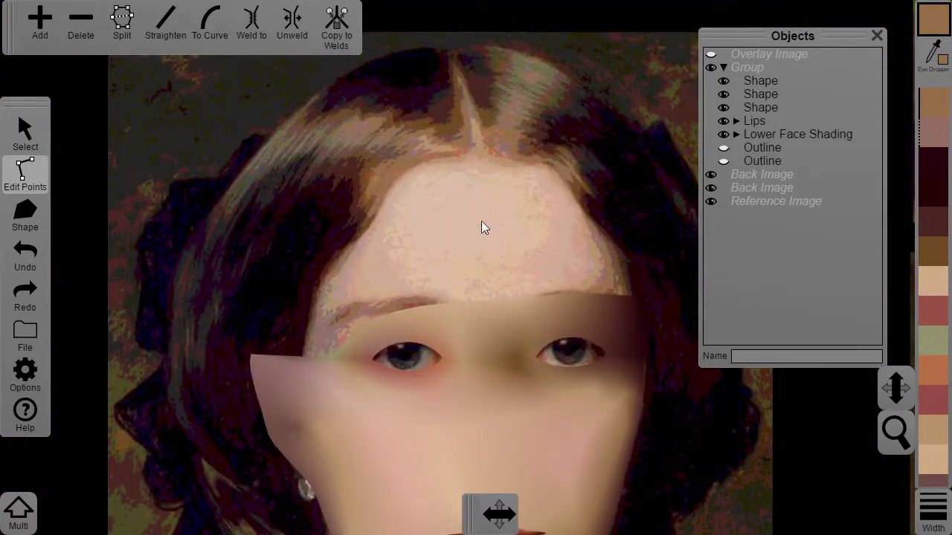
click(24, 216)
click(389, 26)
click(251, 354)
click(329, 361)
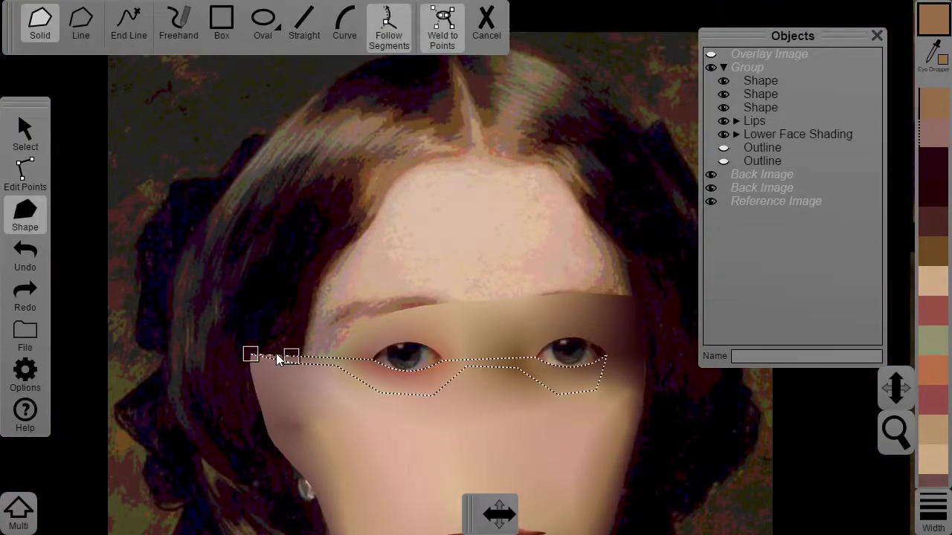
click(452, 302)
Continue the forehead shape with straight edges up into the hair, then close it along the face outline's left side
click(303, 26)
click(431, 239)
click(432, 187)
scroll(496, 140, down, 2)
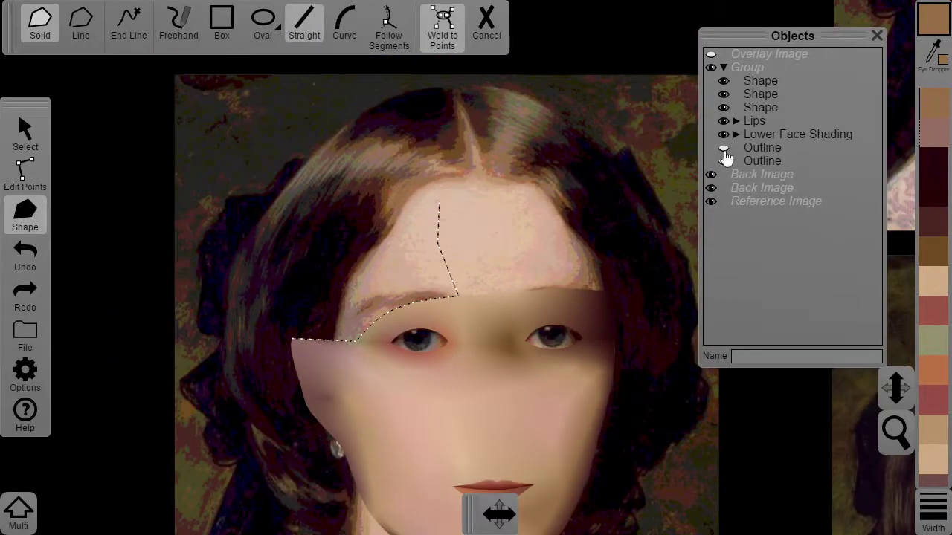
click(724, 160)
click(386, 121)
click(389, 26)
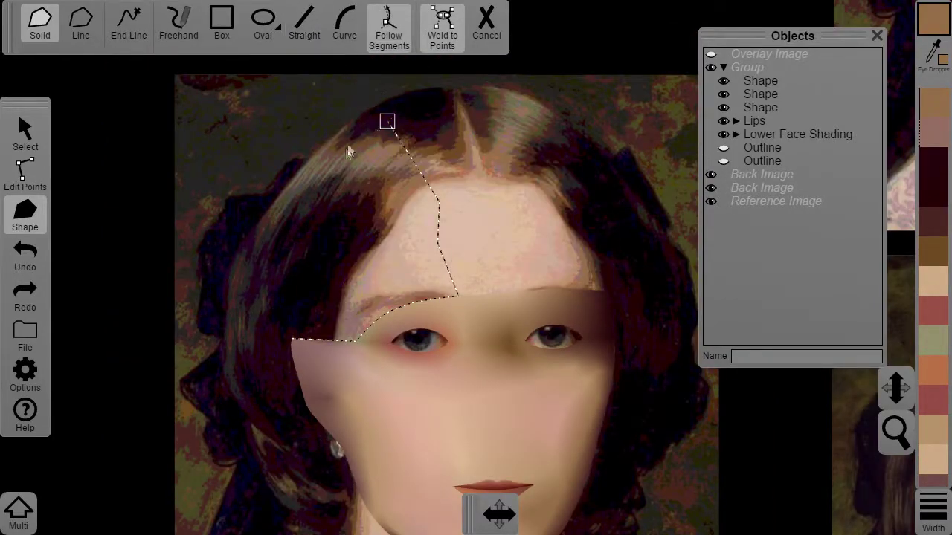
click(303, 257)
Copy the under-eye shape's left temple point colours to the welded points of the left forehead shape
click(25, 171)
click(788, 148)
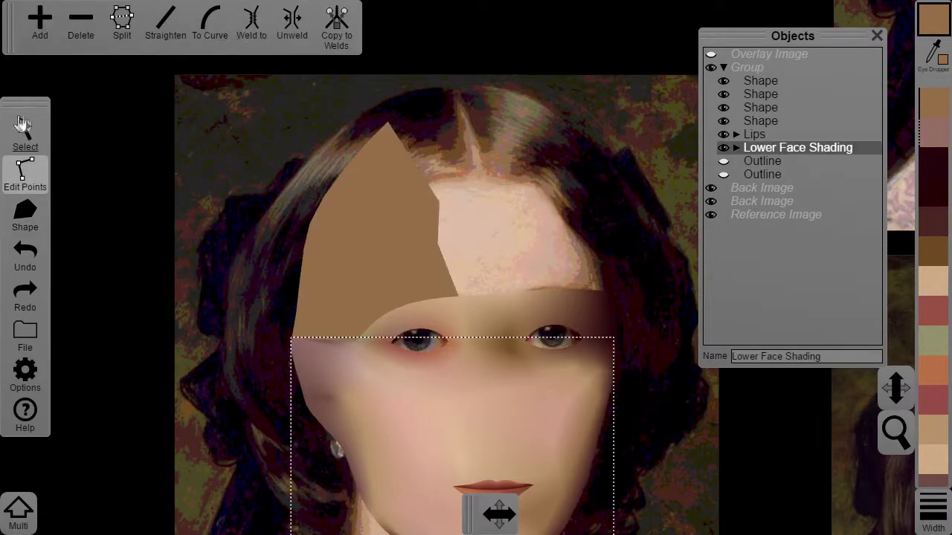
click(22, 123)
click(340, 357)
click(24, 171)
click(336, 32)
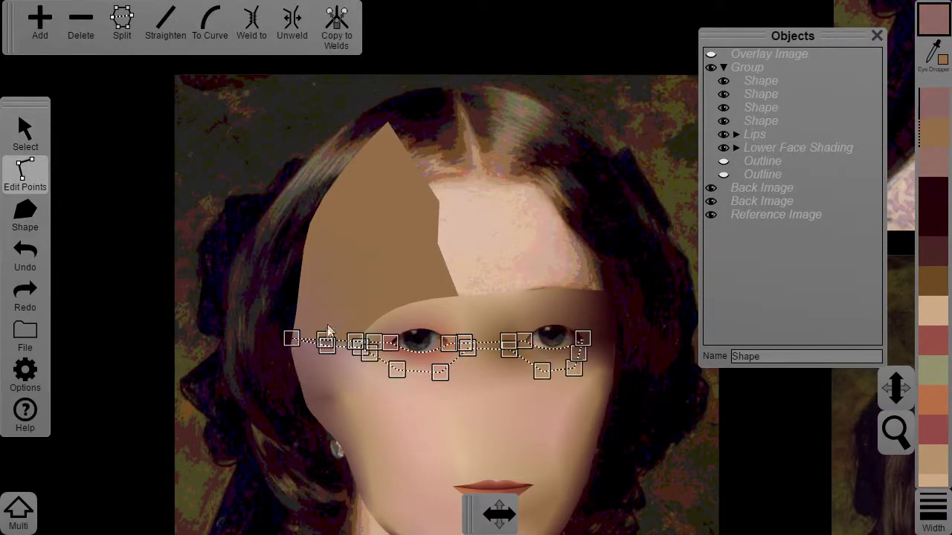
click(325, 339)
click(343, 36)
scroll(342, 320, up, 3)
click(258, 401)
click(342, 37)
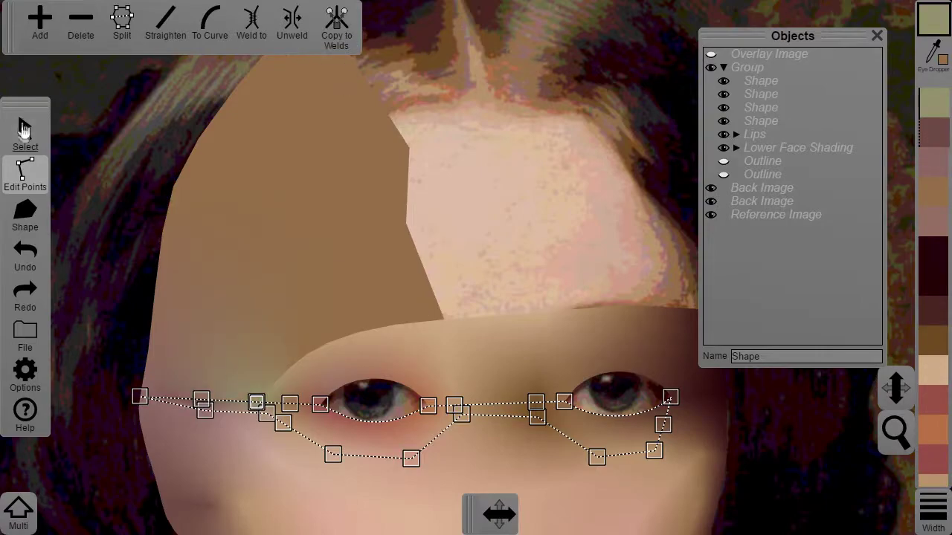
Copy the left eyelid shape's brow point colours to the welded points of the left forehead shape
click(25, 128)
click(313, 372)
click(25, 171)
click(306, 354)
click(339, 36)
click(444, 320)
click(335, 34)
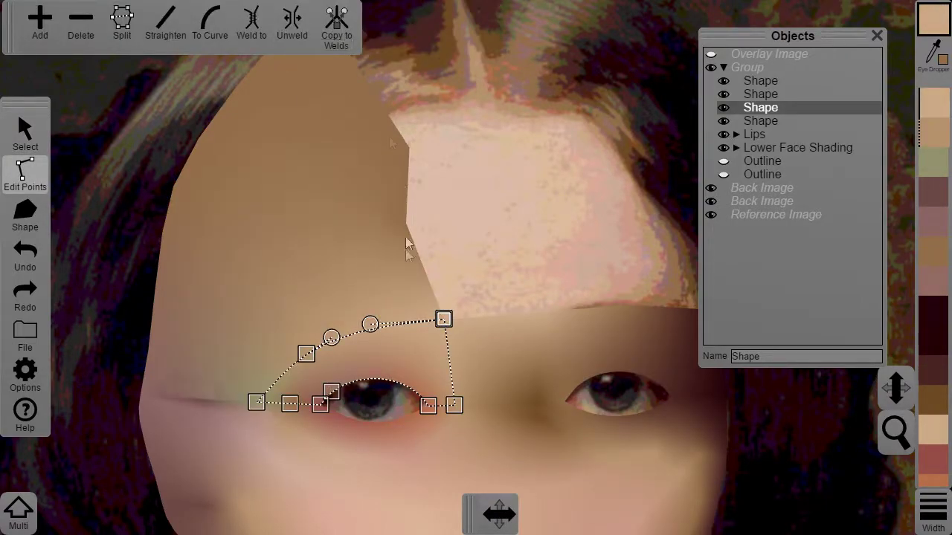
Recolour the left forehead shape's inner edge points with light peach tones sampled from the painted forehead
click(406, 223)
click(268, 238)
scroll(384, 164, down, 3)
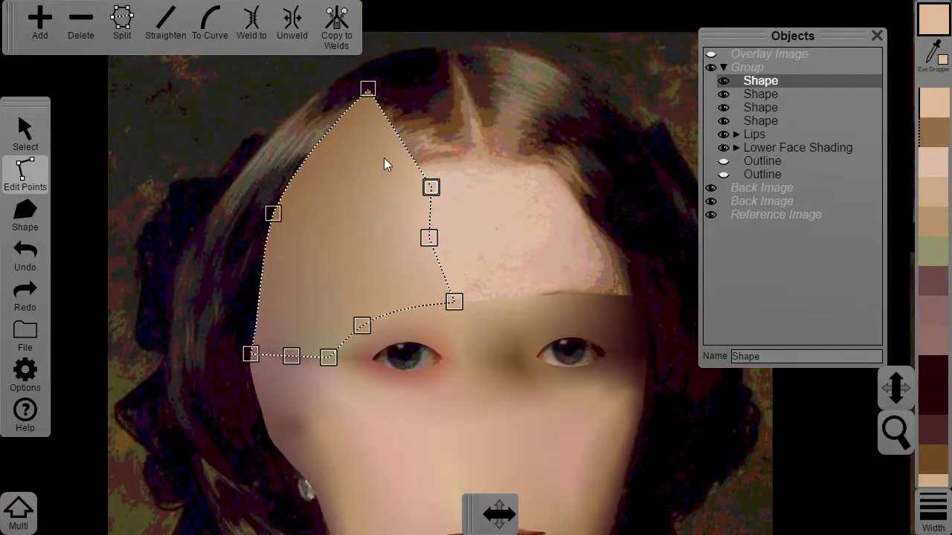
Hide the left forehead shape to sample the painting, then show it and recolour its outer edge with dusty pink
double_click(723, 82)
click(723, 82)
click(345, 292)
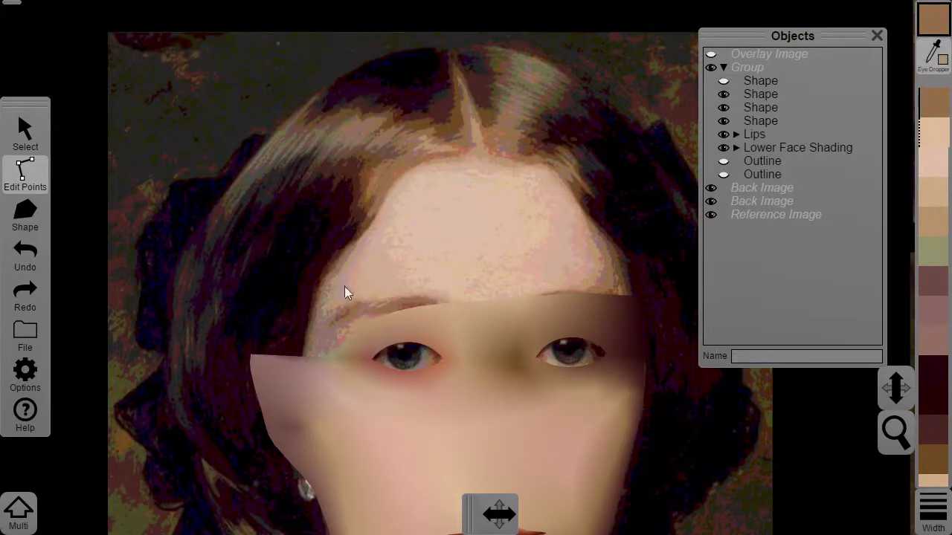
click(344, 292)
click(723, 80)
click(539, 226)
Adjust the left forehead shape's temple point on the under-eye edge, matching its dark mauve-brown shading to blend the seam
click(301, 357)
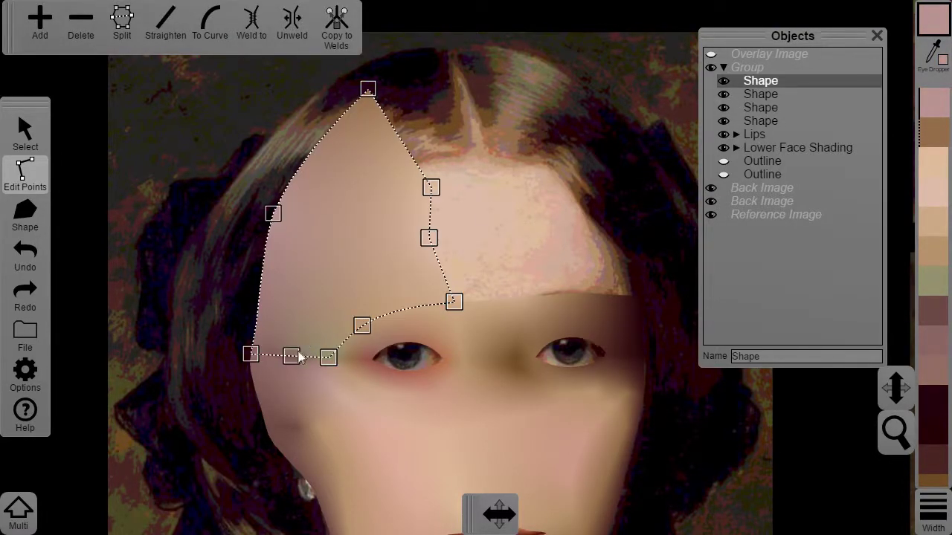
scroll(301, 357, up, 5)
click(766, 147)
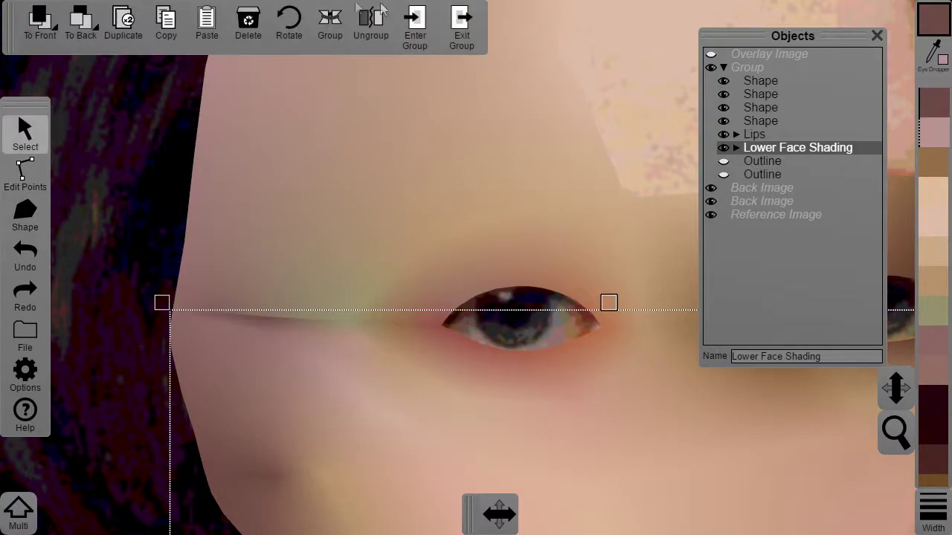
click(280, 323)
click(276, 320)
click(300, 238)
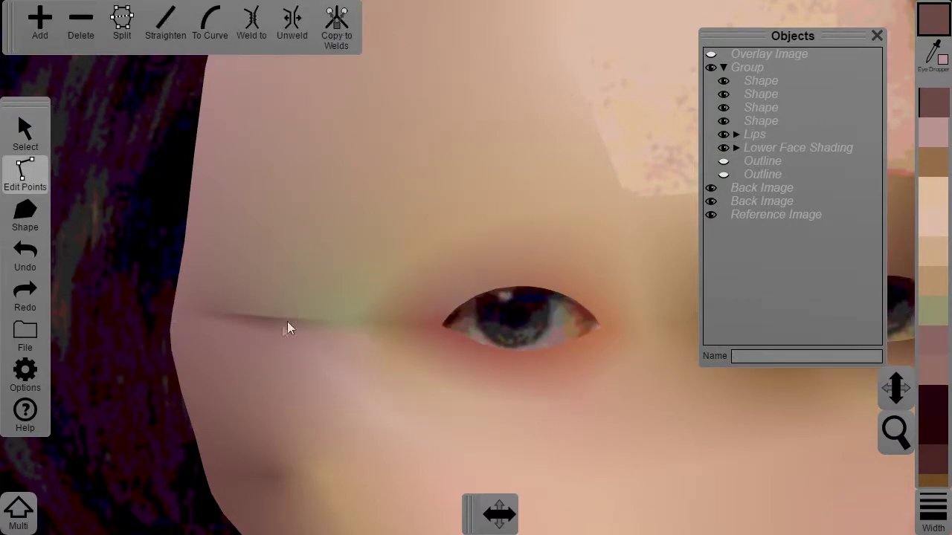
click(24, 137)
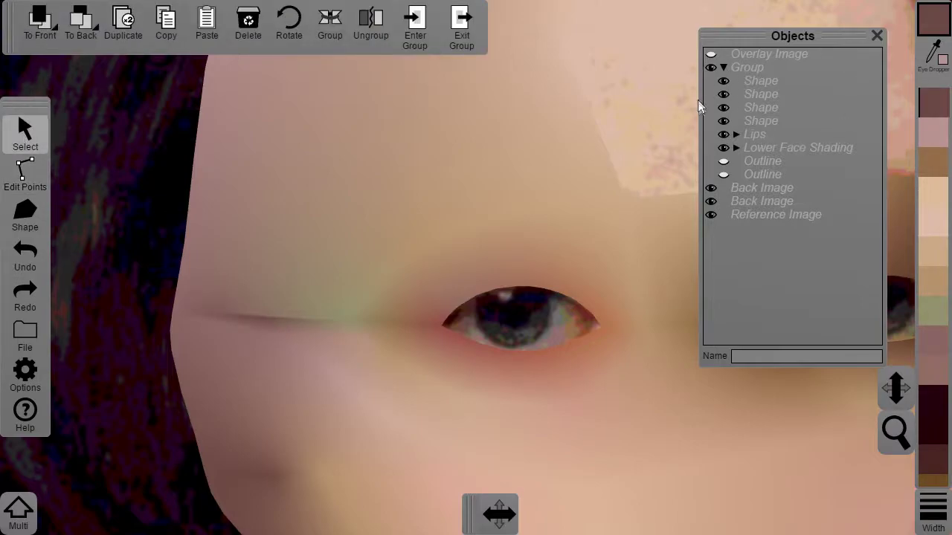
click(751, 80)
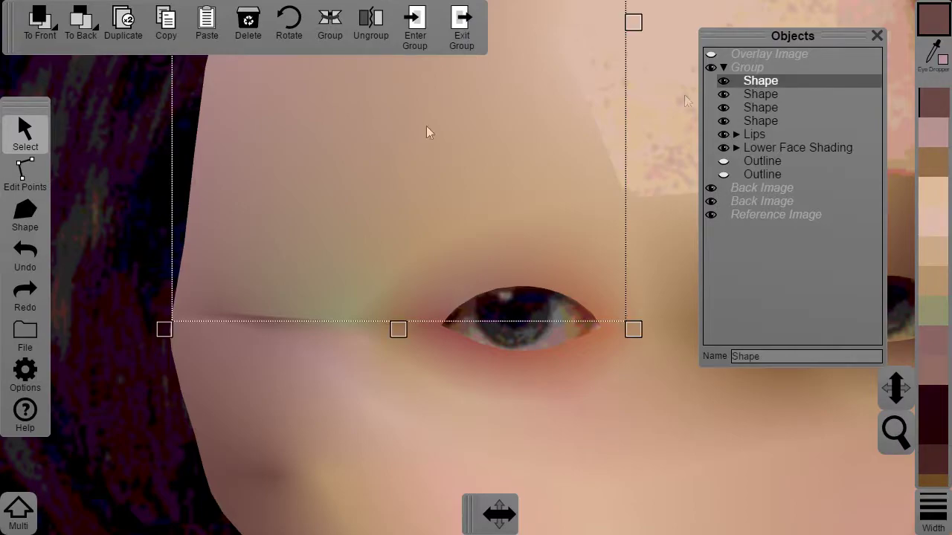
click(265, 253)
mouse_move(269, 305)
mouse_down()
mouse_move(276, 275)
mouse_move(268, 323)
mouse_up()
click(270, 310)
click(269, 290)
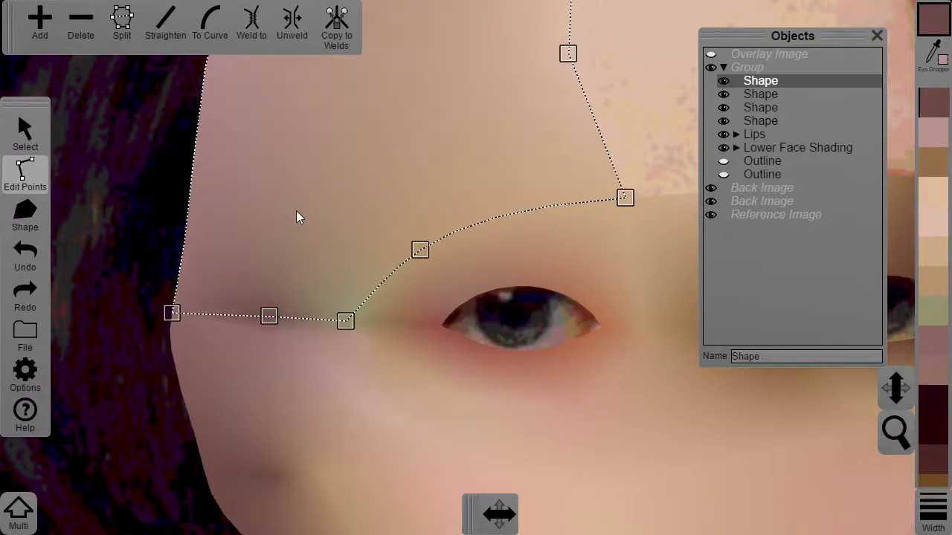
Move the under-eye shape's two lower temple points slightly down to widen the shading beside the left eye
scroll(335, 325, down, 3)
click(359, 316)
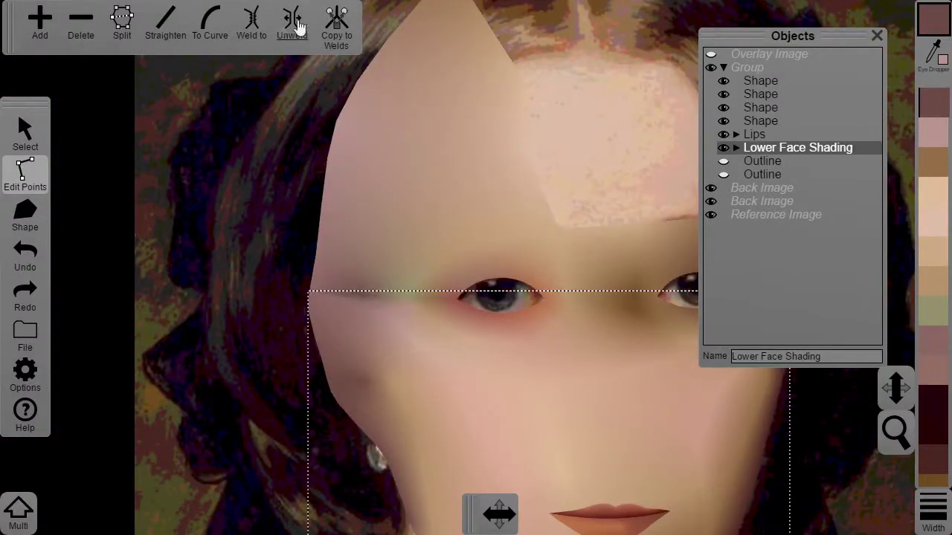
click(30, 131)
click(26, 172)
click(367, 309)
scroll(350, 323, up, 2)
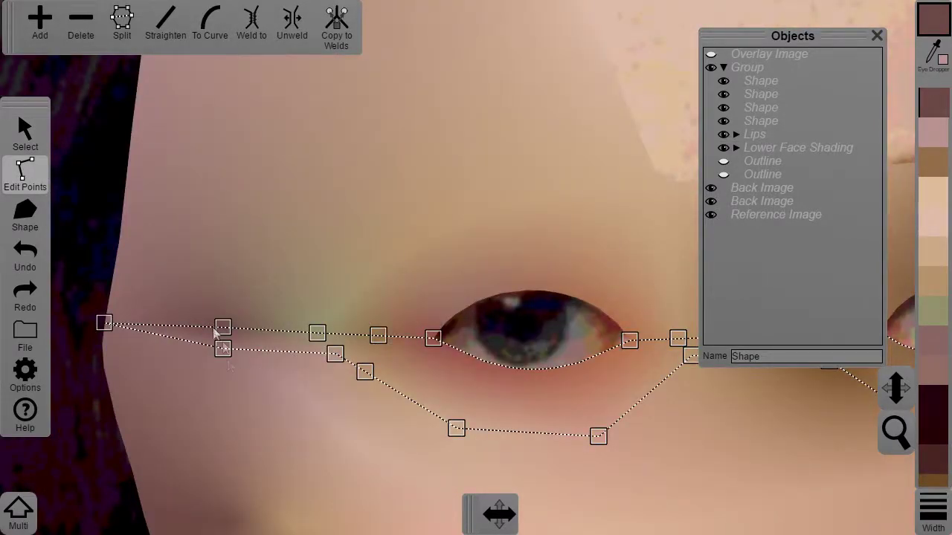
drag(226, 351, 225, 367)
drag(334, 352, 332, 369)
click(330, 207)
Try to draw a central forehead shape along the left forehead piece and brow line, closing it straight across the hair
scroll(330, 207, down, 5)
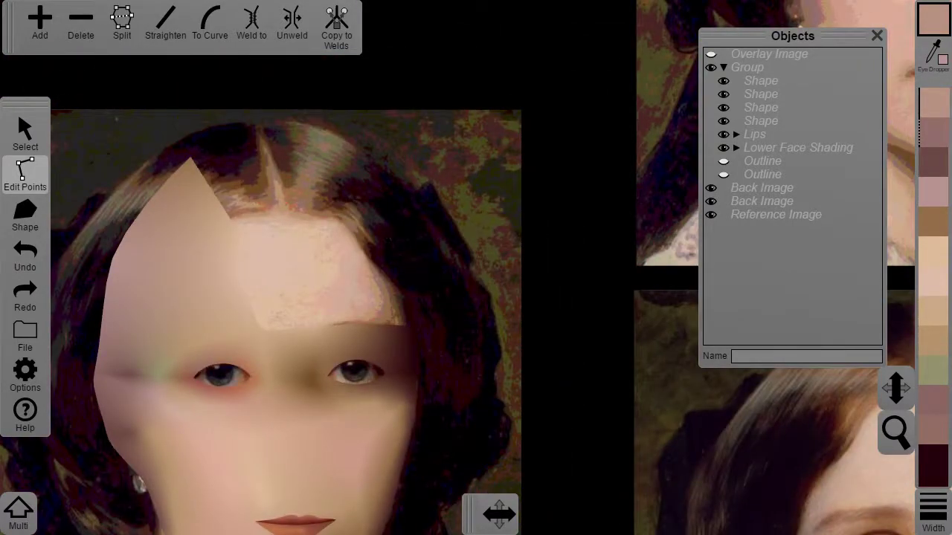
click(25, 216)
click(193, 159)
click(361, 323)
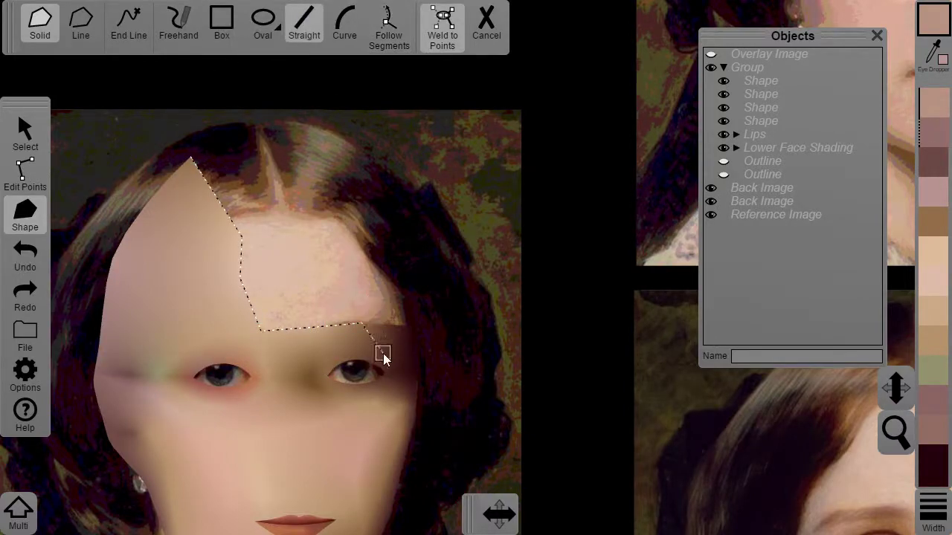
click(356, 168)
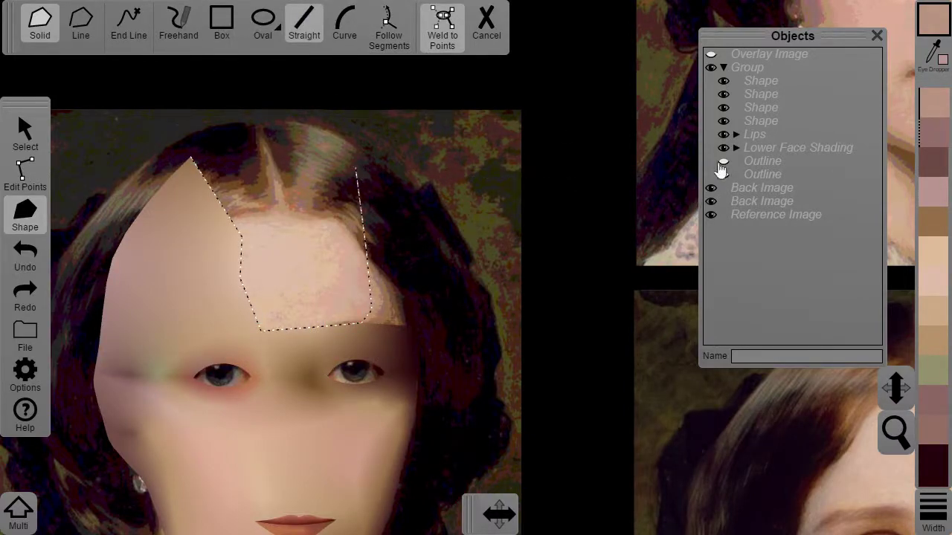
click(722, 161)
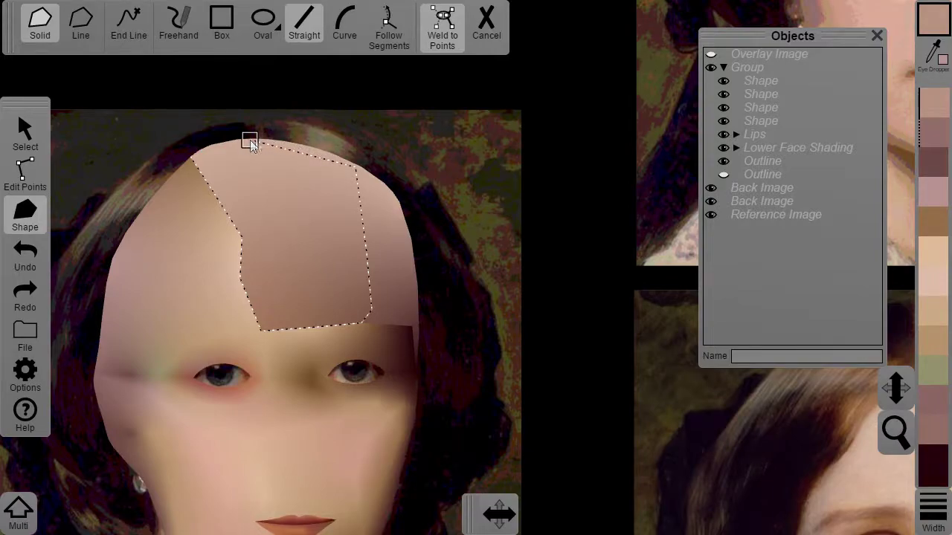
click(190, 158)
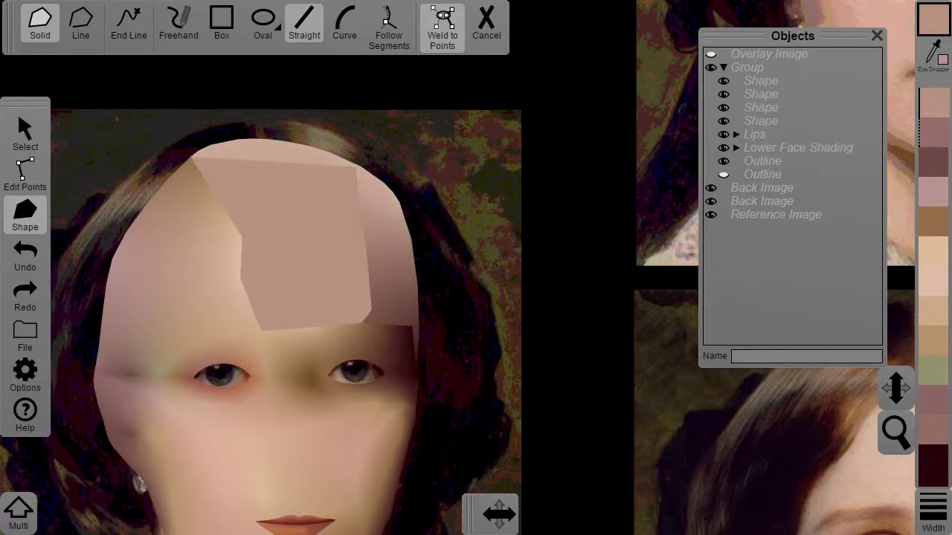
key(Escape)
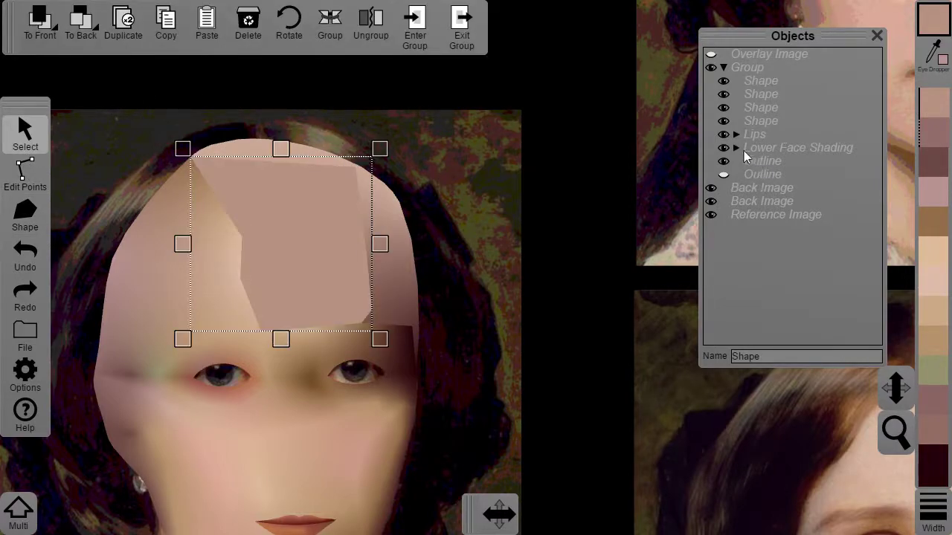
Select the upper face outline and add a point to its top curve, above the right side of the forehead
click(740, 149)
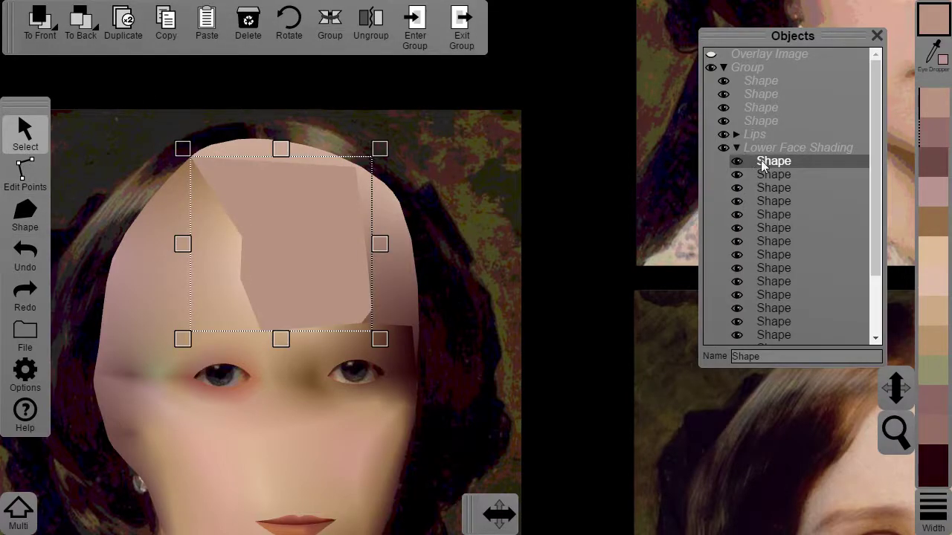
click(469, 52)
click(366, 241)
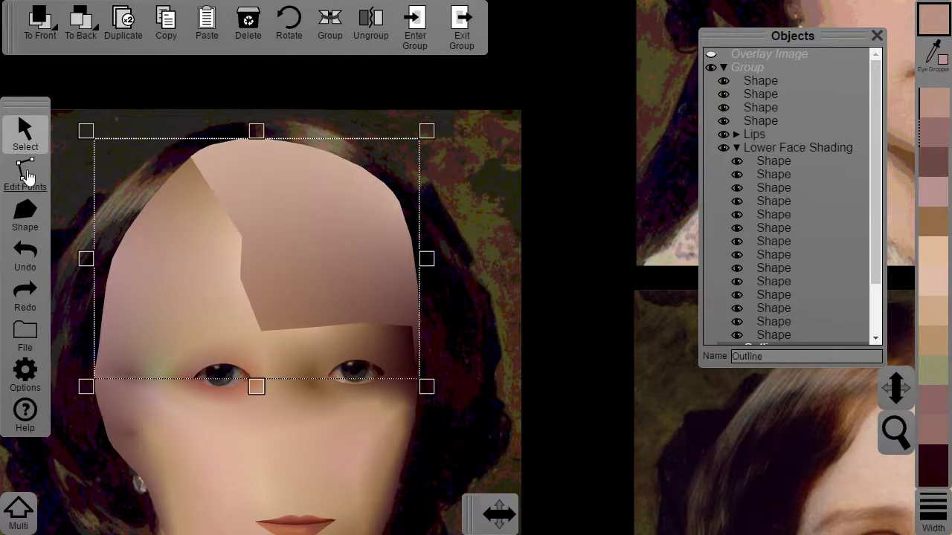
click(25, 172)
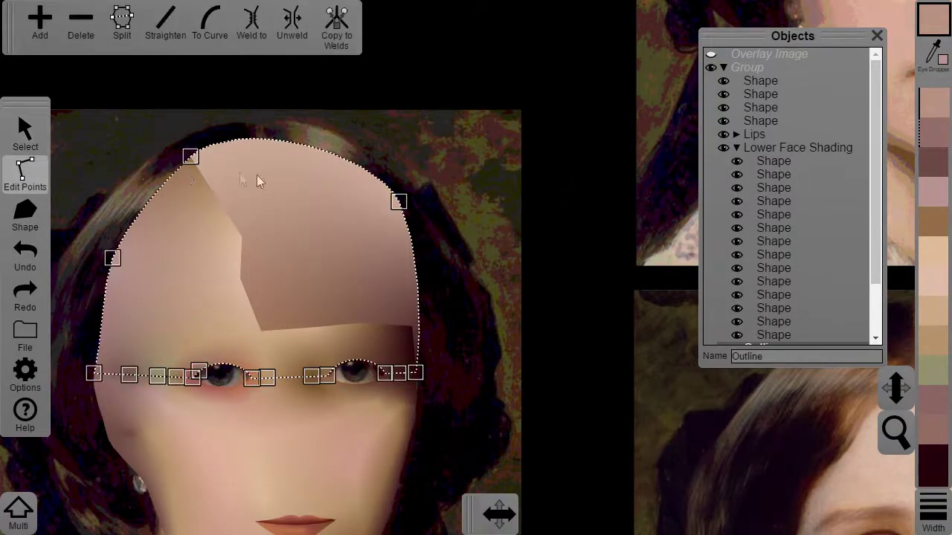
click(342, 156)
click(39, 22)
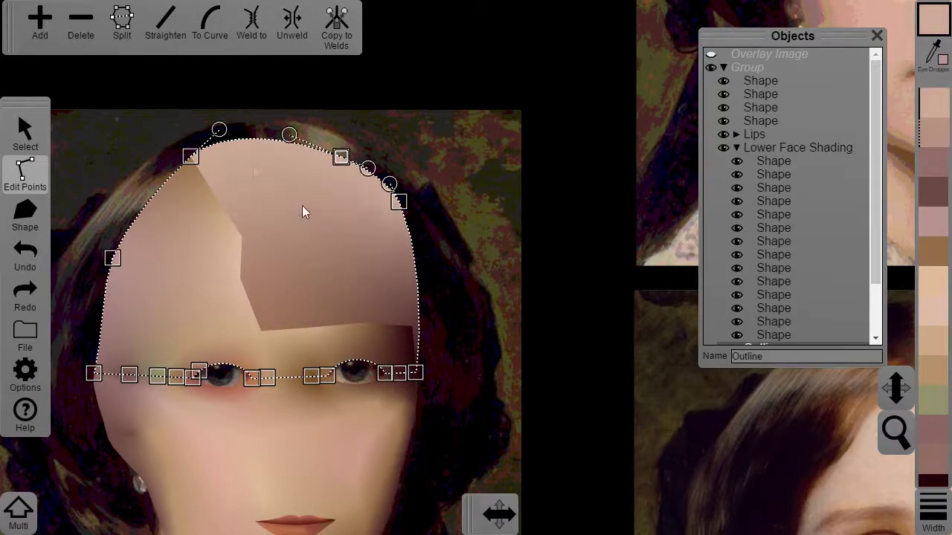
Draw a central forehead shape along the left forehead piece, brow line and right hairline, closing it along the upper face outline's top curve
click(25, 214)
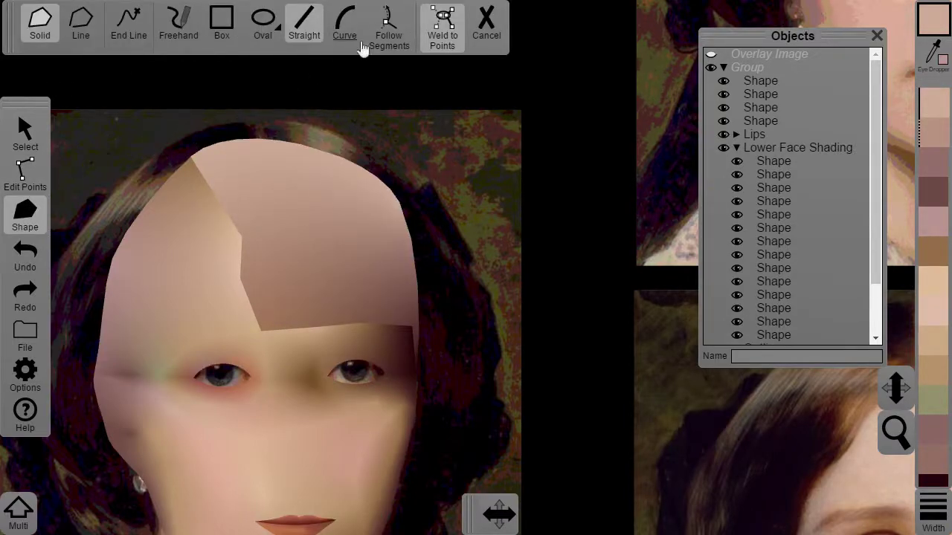
click(383, 30)
click(736, 147)
click(723, 161)
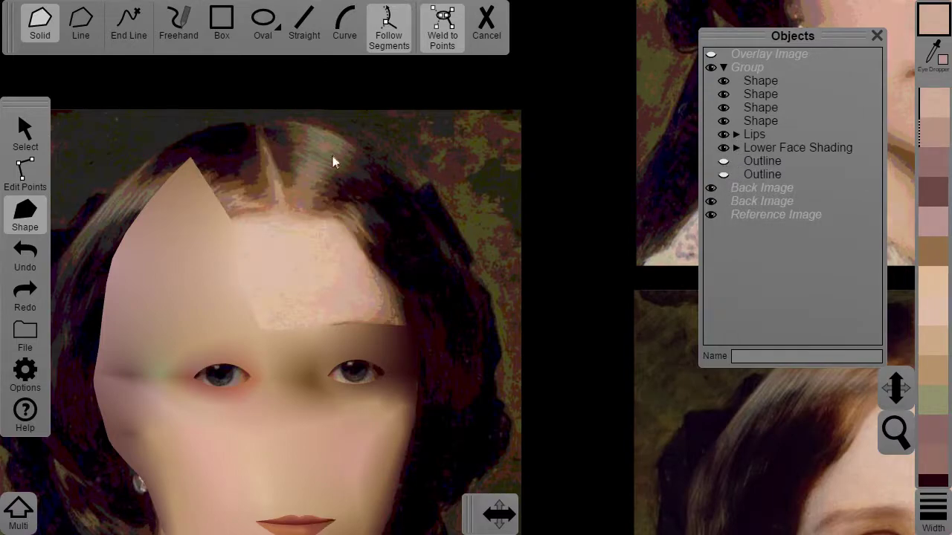
mouse_move(218, 189)
mouse_down()
mouse_move(247, 257)
mouse_move(251, 307)
mouse_move(340, 323)
mouse_up()
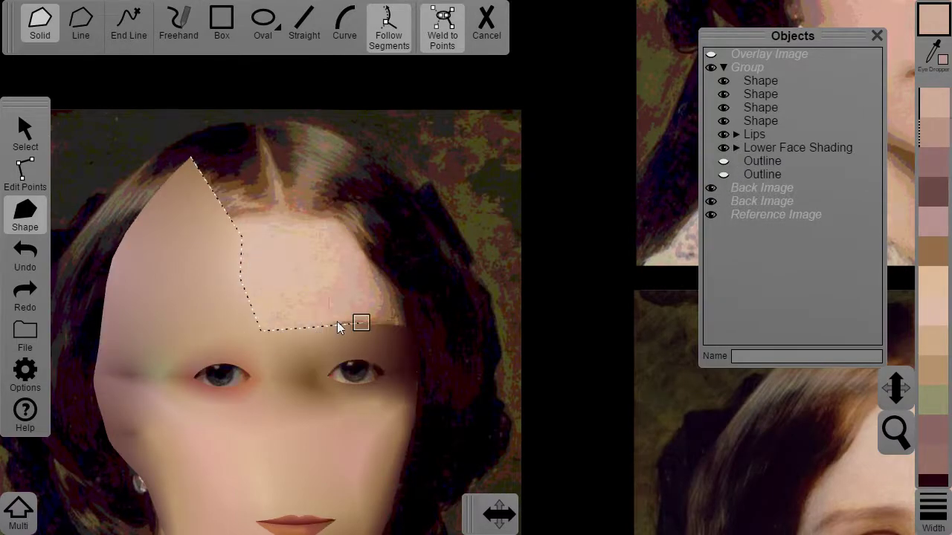
click(299, 30)
click(373, 311)
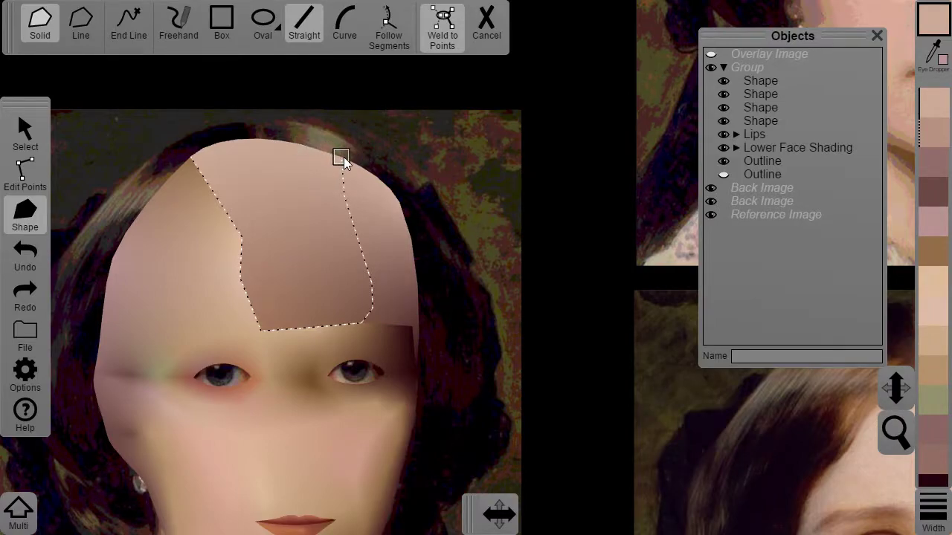
click(389, 30)
click(190, 157)
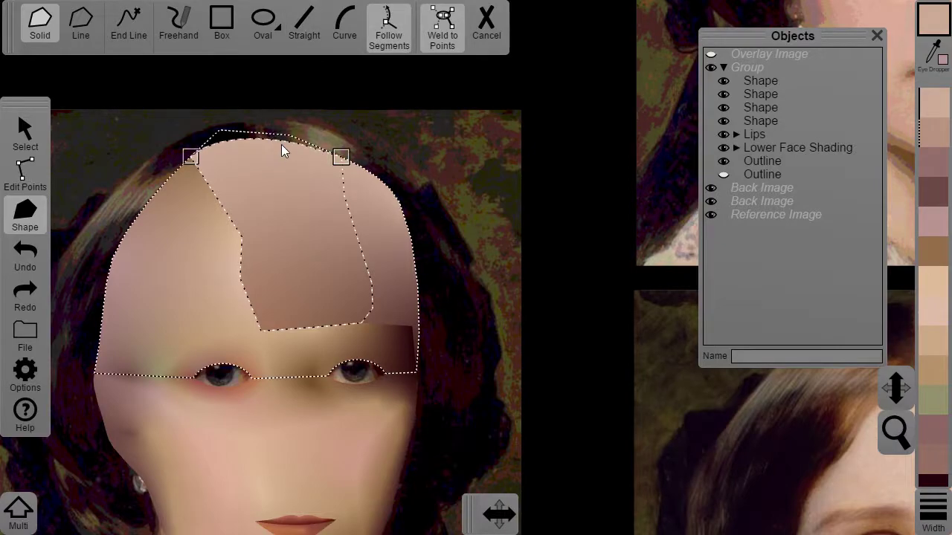
click(282, 151)
Hide the upper face outline and shade the central forehead's brow-line seam with tan skin tones matched to the eye shape
click(25, 174)
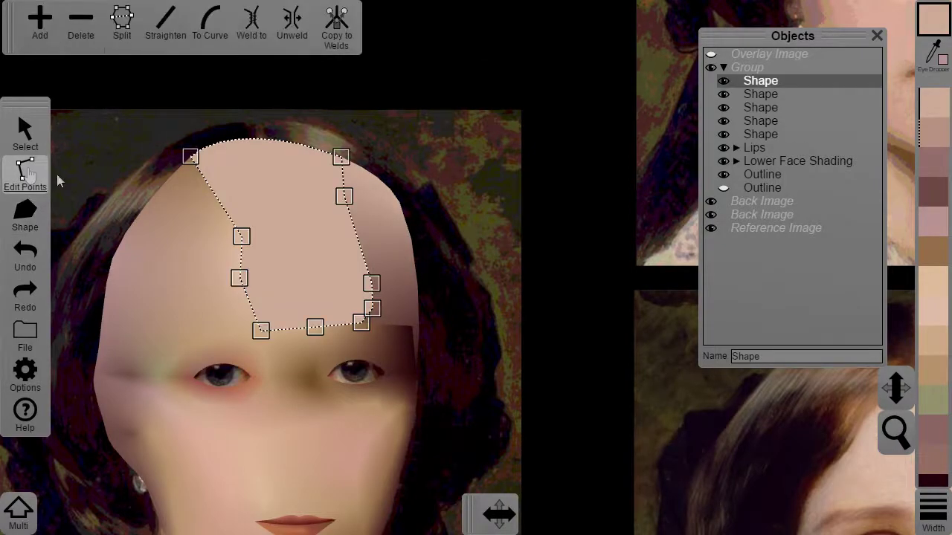
click(723, 175)
scroll(394, 288, up, 3)
click(286, 295)
key(e)
click(291, 308)
click(287, 343)
click(932, 140)
click(278, 383)
click(184, 379)
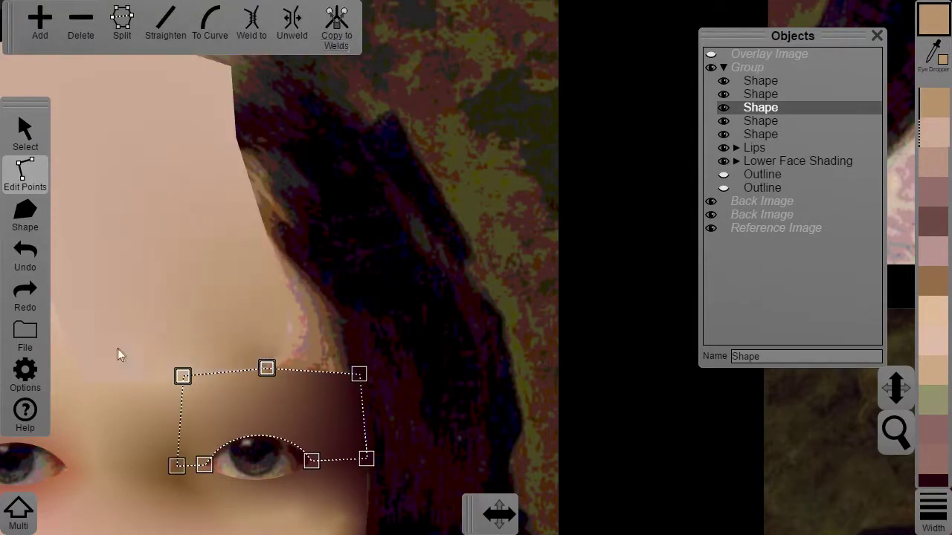
click(112, 390)
click(78, 389)
Match the central forehead's left edge colours to the adjoining piece and colour its upper hairline points tan
drag(134, 296, 361, 329)
click(240, 217)
click(339, 27)
click(455, 101)
click(509, 329)
drag(493, 197, 439, 90)
click(933, 102)
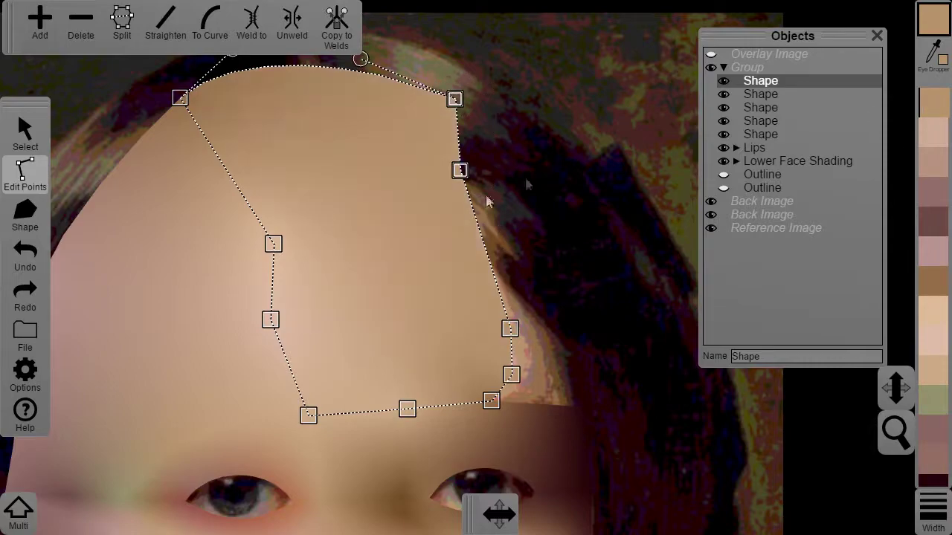
click(525, 176)
scroll(438, 319, down, 4)
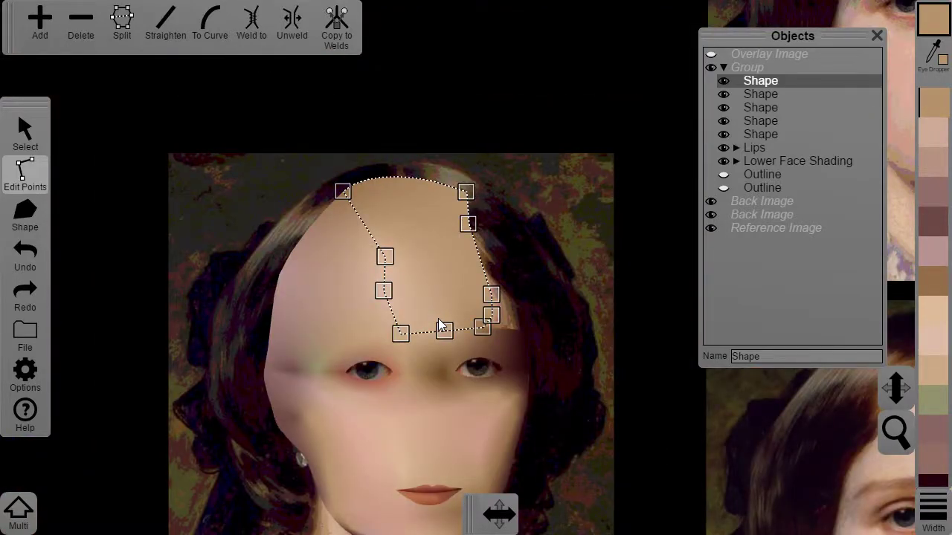
Toggle the central forehead shape's visibility to compare its shading with the painting underneath
click(724, 82)
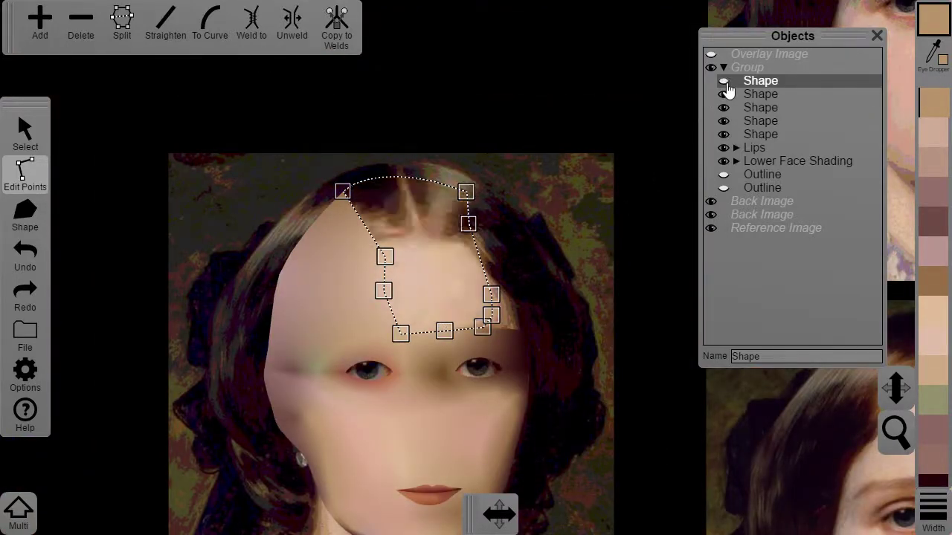
click(727, 86)
click(726, 86)
click(727, 86)
click(726, 87)
click(727, 86)
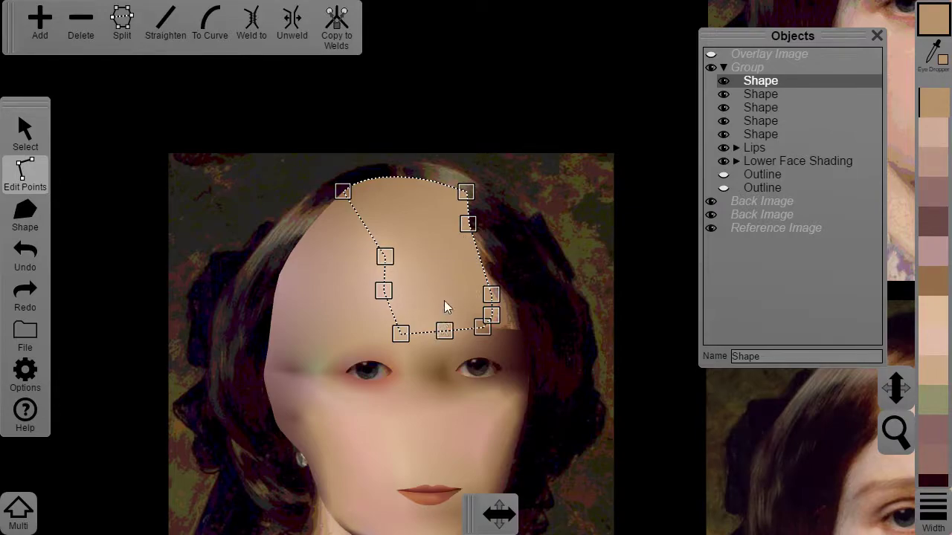
Split the central forehead shape from a new top-curve point to the middle brow-line point, and add a point on the dividing edge
click(425, 179)
click(39, 30)
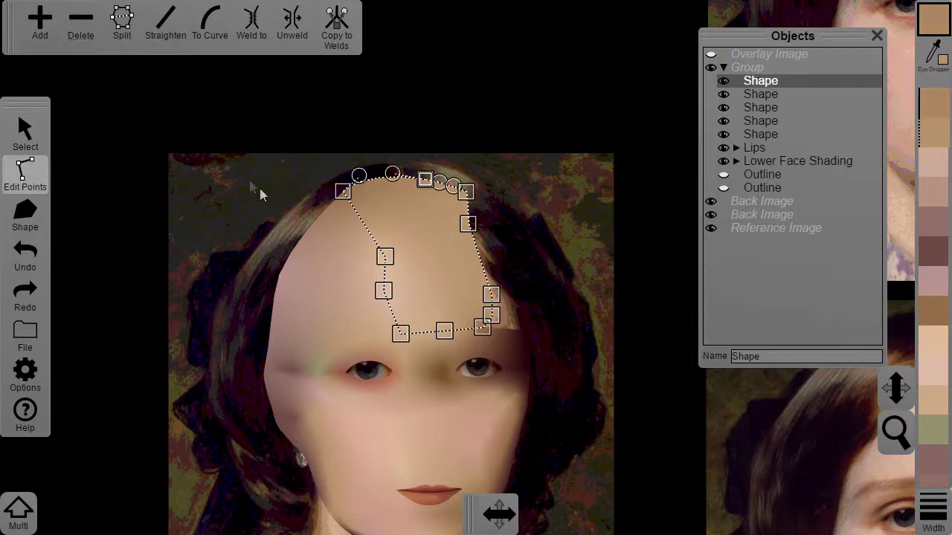
click(443, 331)
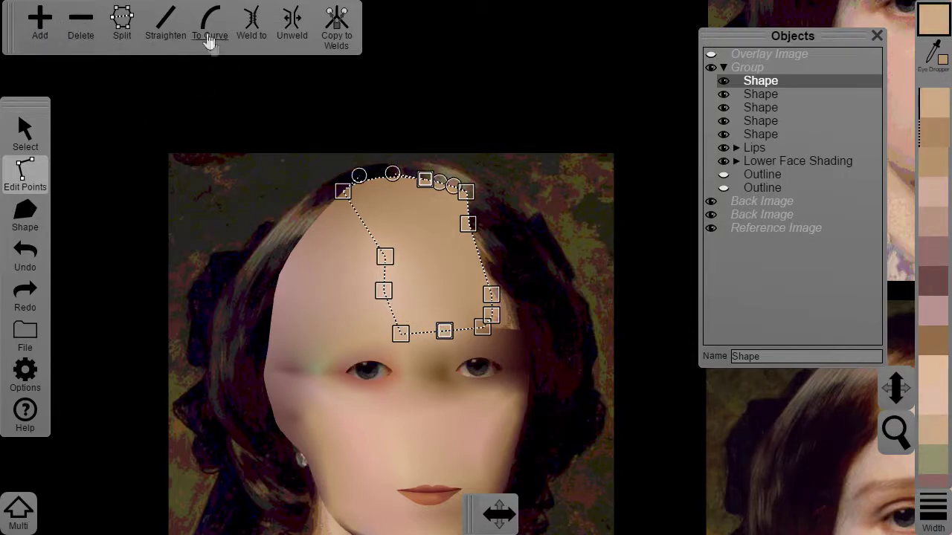
click(123, 30)
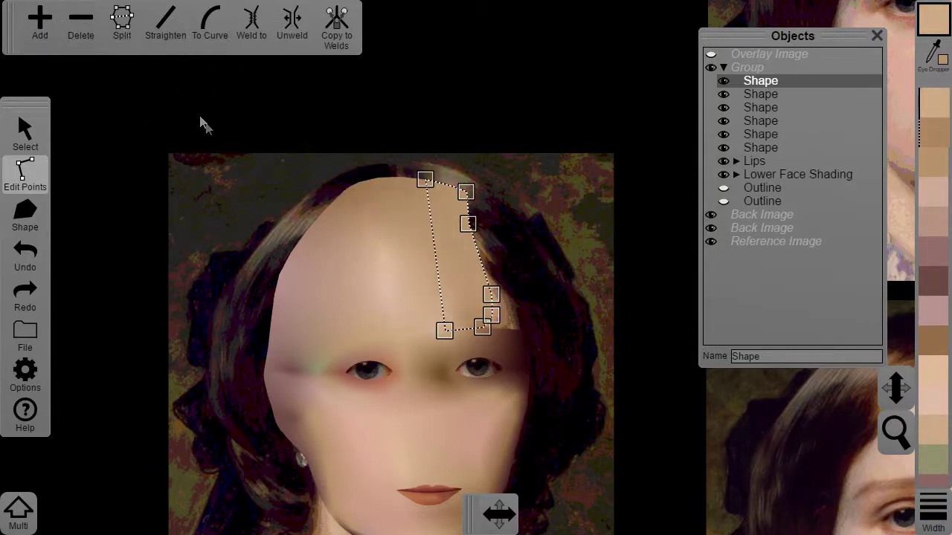
click(437, 266)
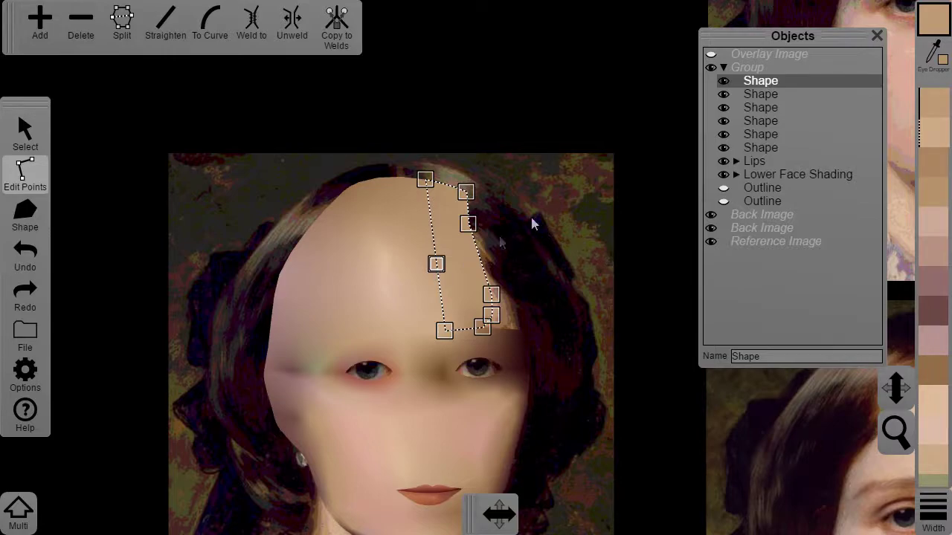
Colour the dividing edge's middle point with light pink skin sampled from the painted forehead, and copy that colour to the adjoining piece
click(723, 81)
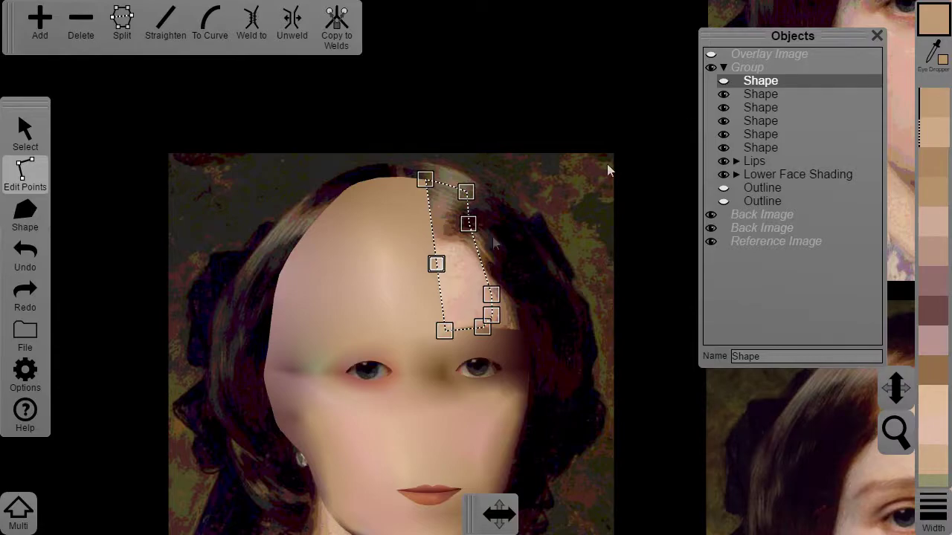
click(724, 81)
click(723, 95)
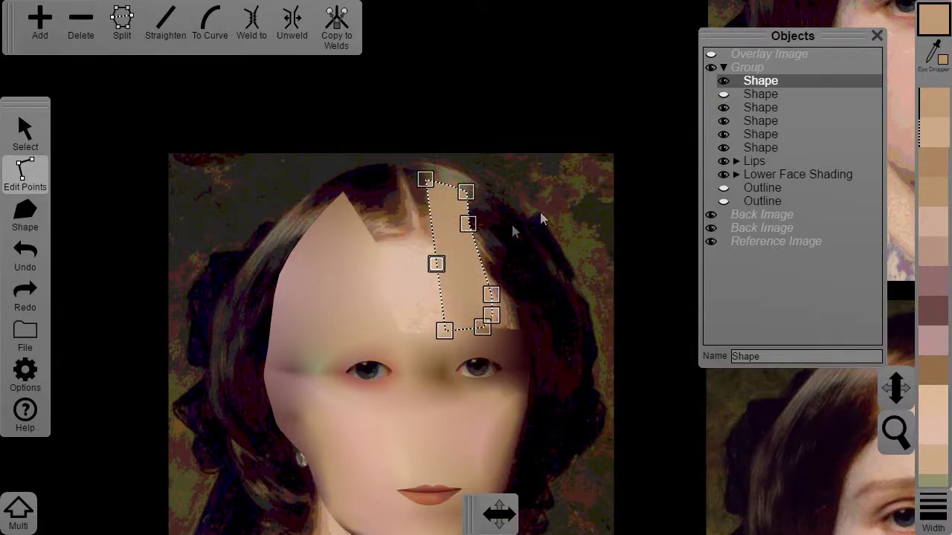
key(e)
click(420, 270)
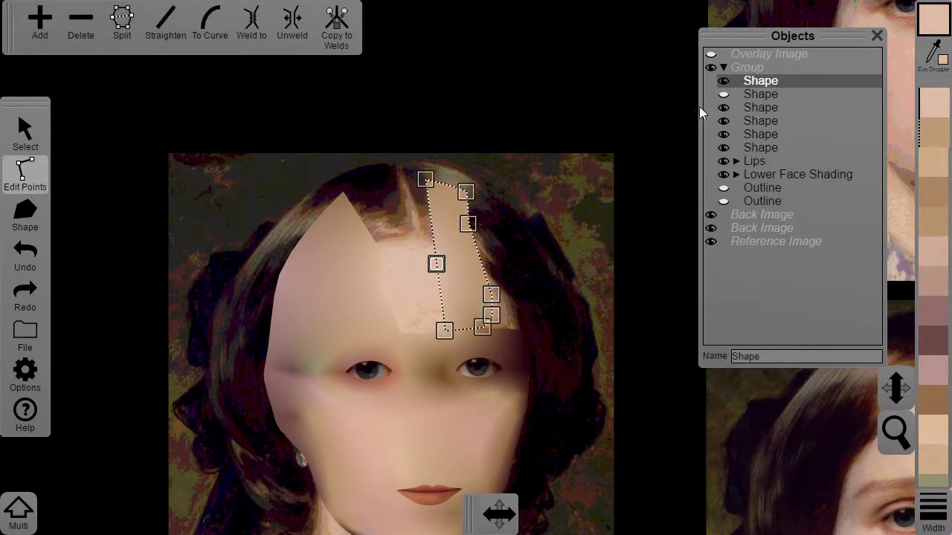
click(724, 94)
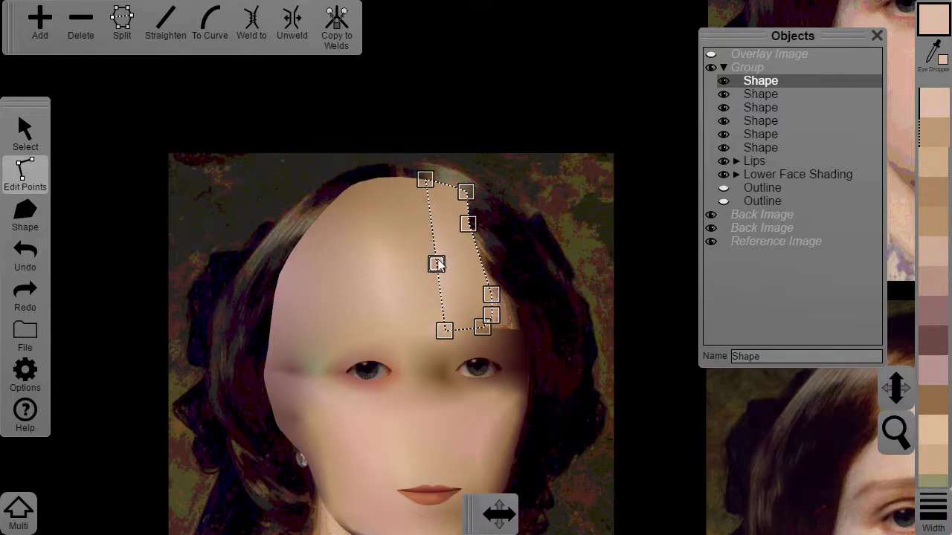
click(339, 26)
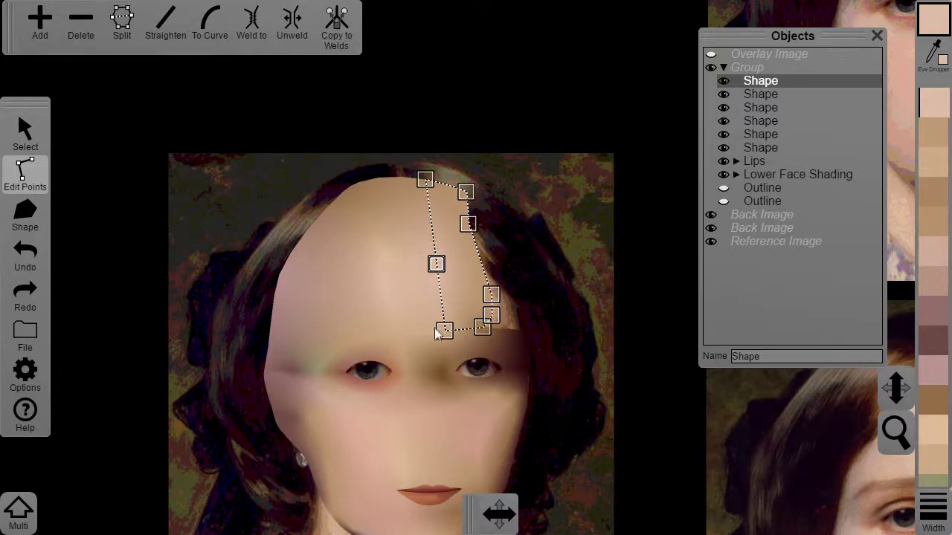
click(414, 291)
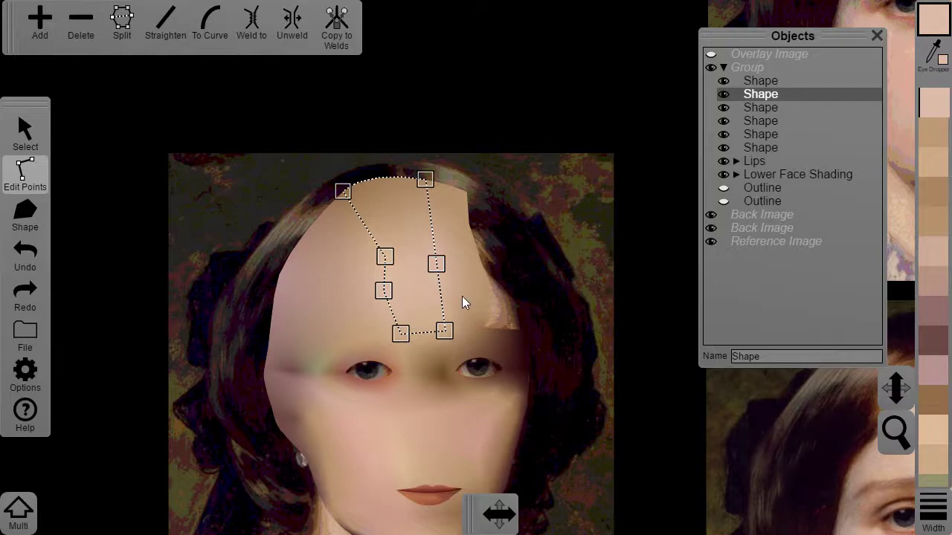
scroll(462, 296, down, 3)
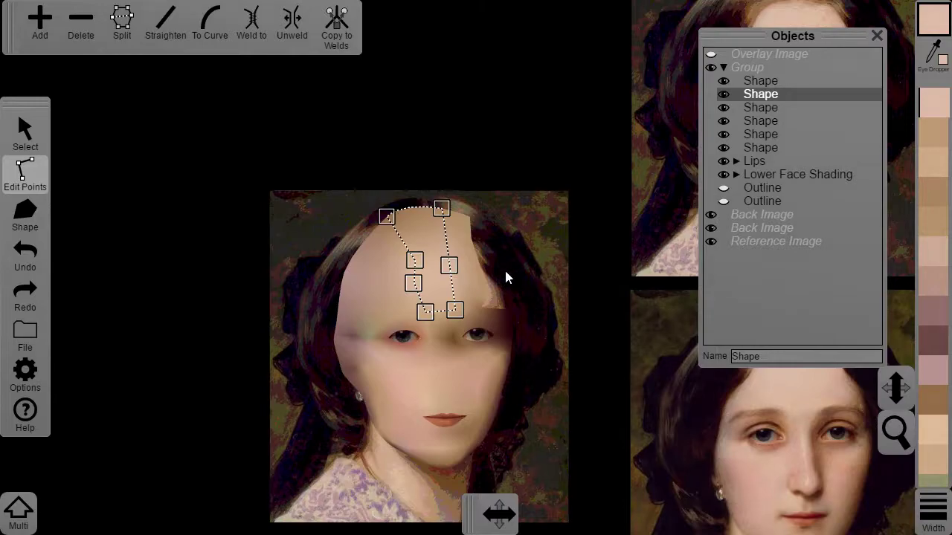
Show the upper face outline, add a point to it near the right eye shape's outer upper corner, and weld that corner to it
scroll(502, 278, up, 3)
key(s)
click(725, 187)
key(e)
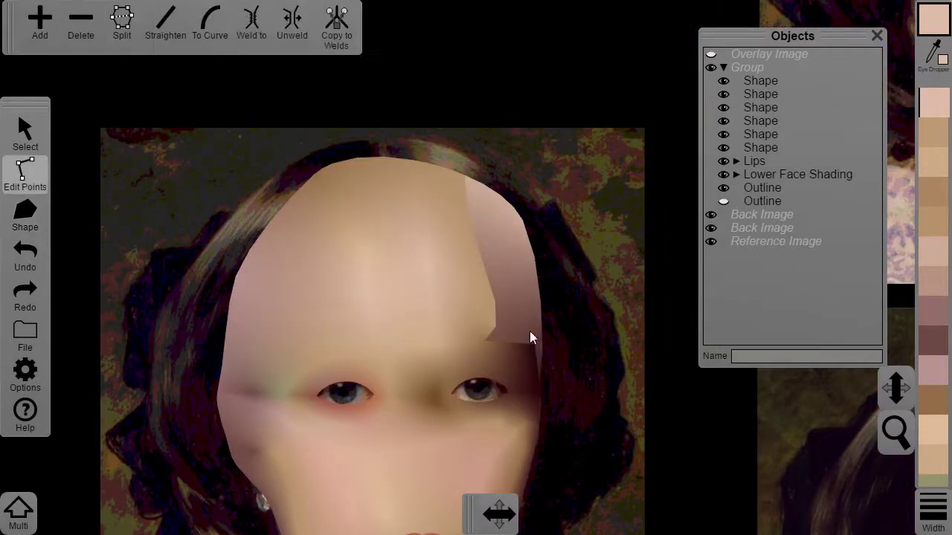
click(530, 334)
click(541, 342)
click(42, 26)
click(530, 362)
click(537, 362)
click(247, 13)
click(542, 361)
Draw a dark mauve right temple shape between the central forehead piece, the face outline and the right eye shape's upper edge
click(26, 222)
click(466, 192)
click(471, 230)
click(495, 316)
click(509, 341)
click(513, 203)
click(19, 169)
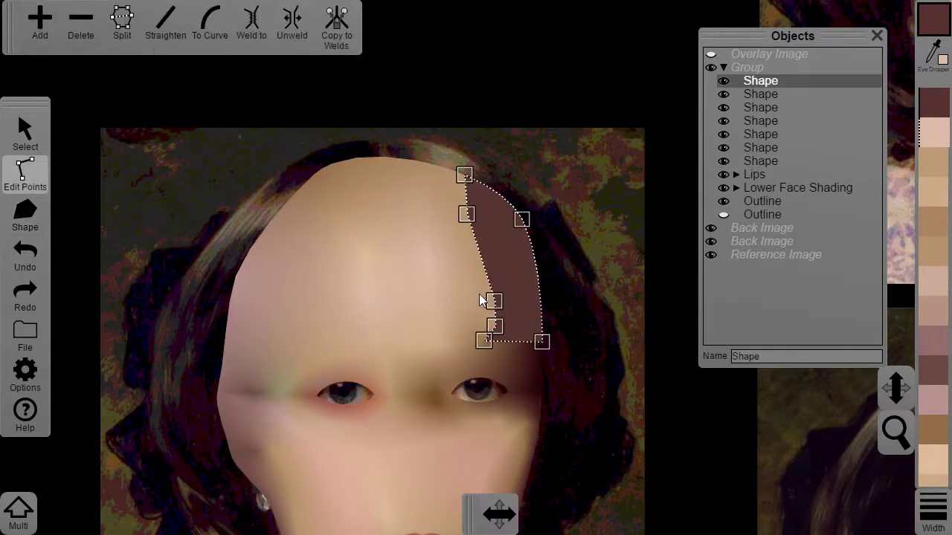
Shade the right temple shape by copying the welded colours from the forehead and right eye pieces onto its matching edge points
scroll(480, 295, up, 4)
click(618, 456)
drag(652, 441, 461, 407)
click(319, 17)
click(479, 296)
drag(409, 32, 552, 413)
click(335, 25)
click(526, 245)
scroll(586, 324, down, 4)
click(603, 120)
scroll(605, 128, down, 3)
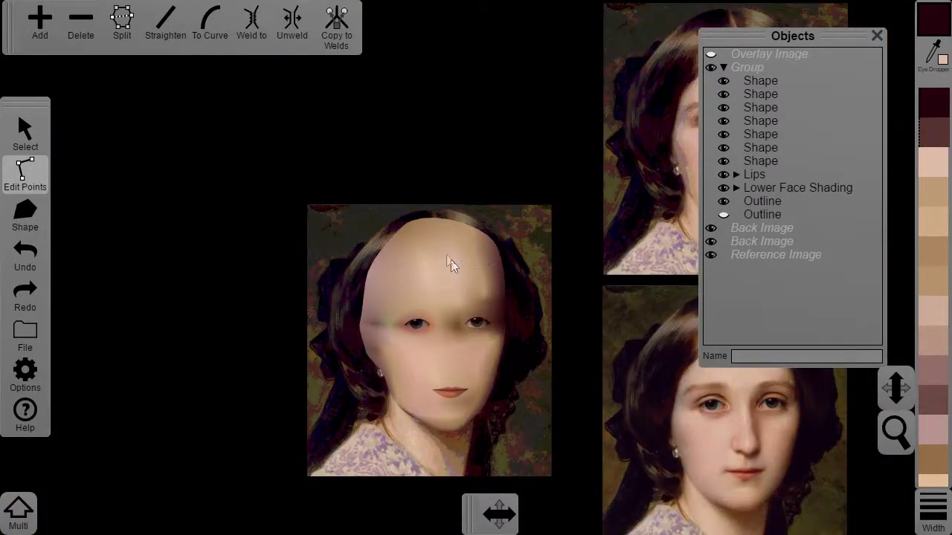
Toggle the overlay image to compare the shaded face with the original portrait
click(711, 58)
click(711, 58)
click(711, 58)
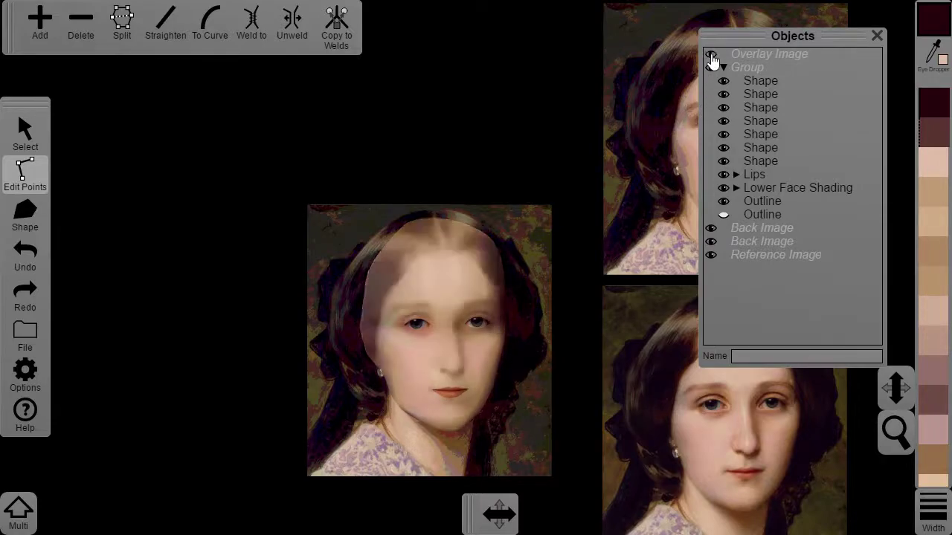
click(711, 58)
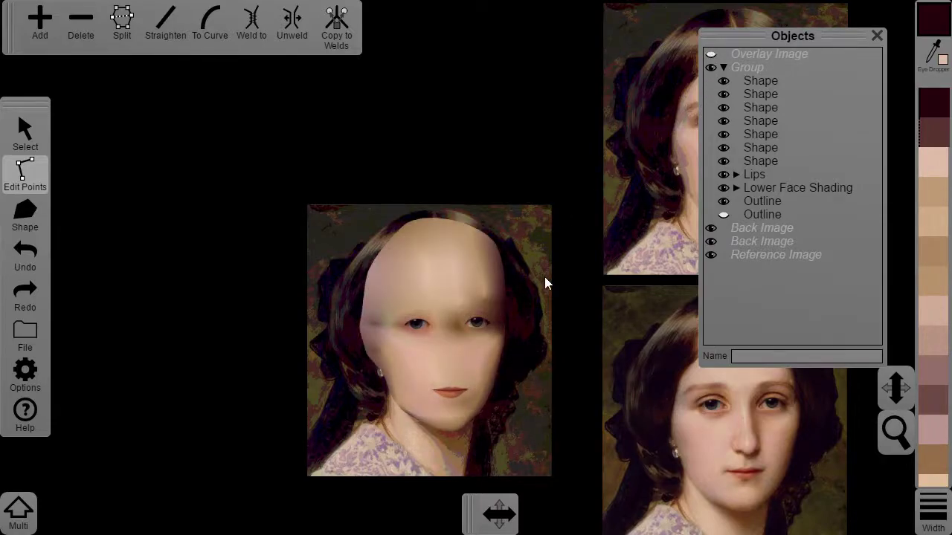
drag(587, 200, 525, 221)
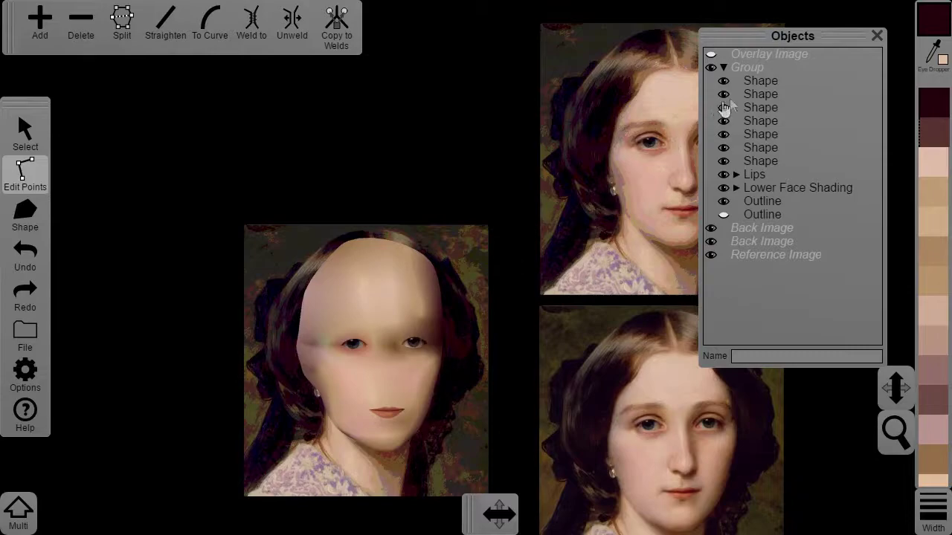
Group the seven upper face shapes without the outline and name the group Upper Face Shading
click(44, 137)
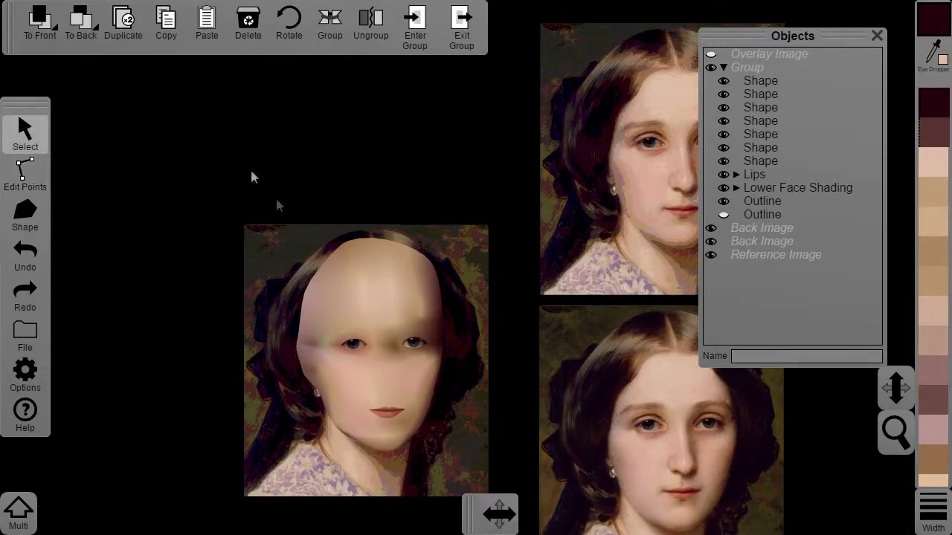
drag(248, 171, 474, 377)
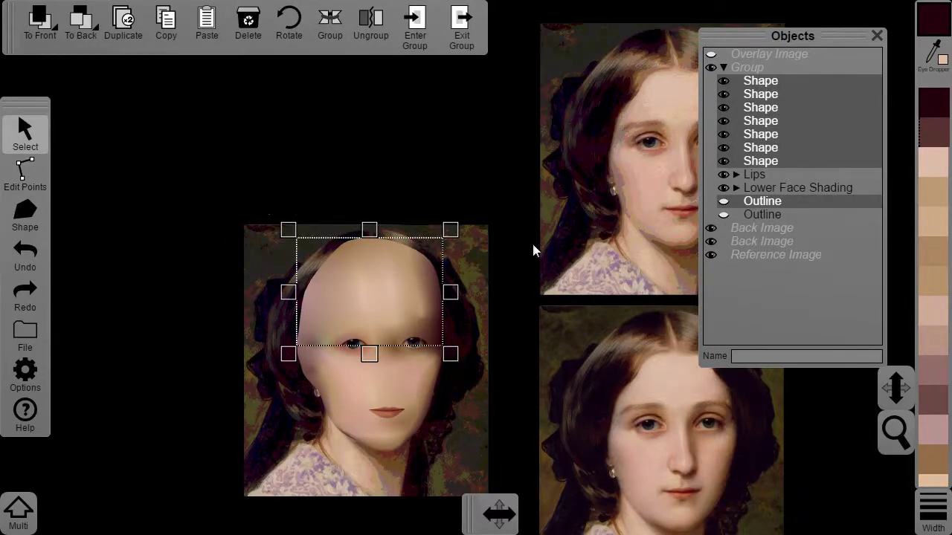
drag(279, 195, 484, 370)
click(330, 29)
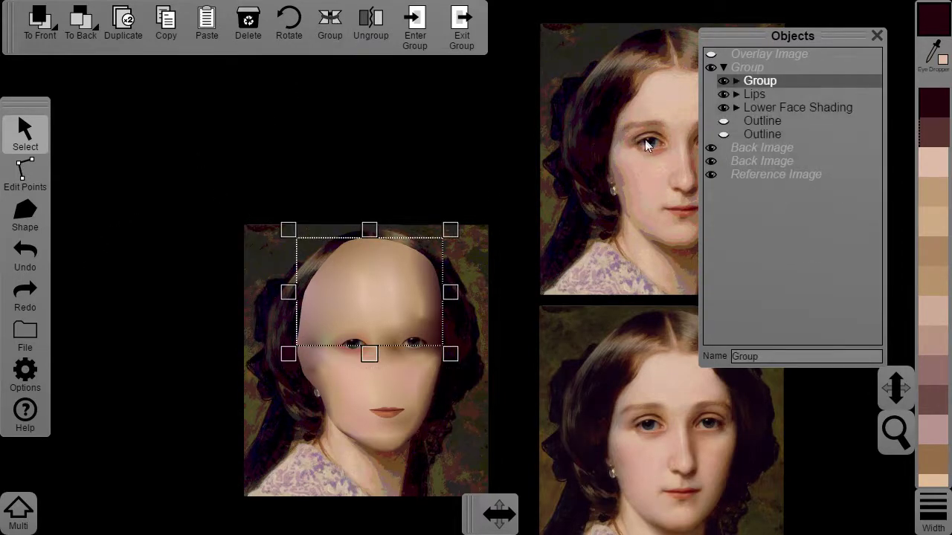
click(721, 356)
text(Upper Face Shading)
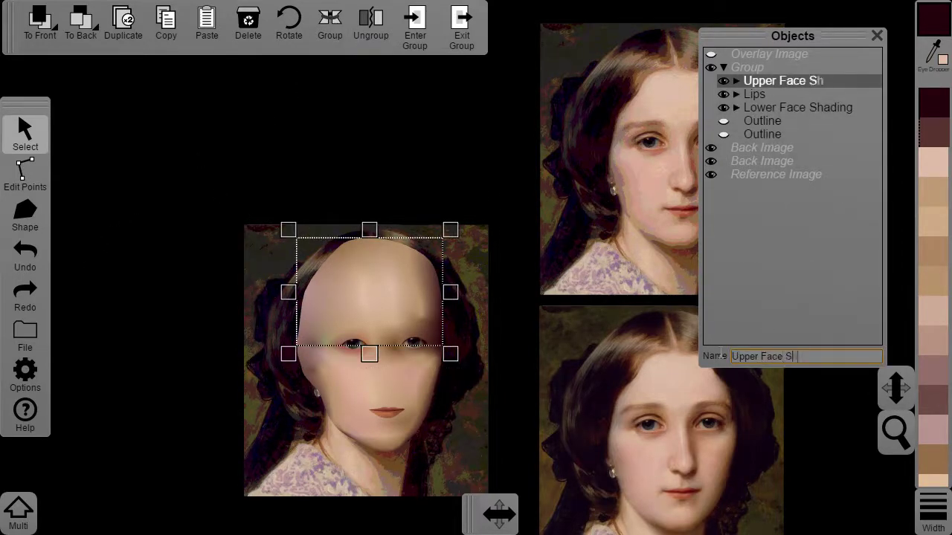
click(430, 192)
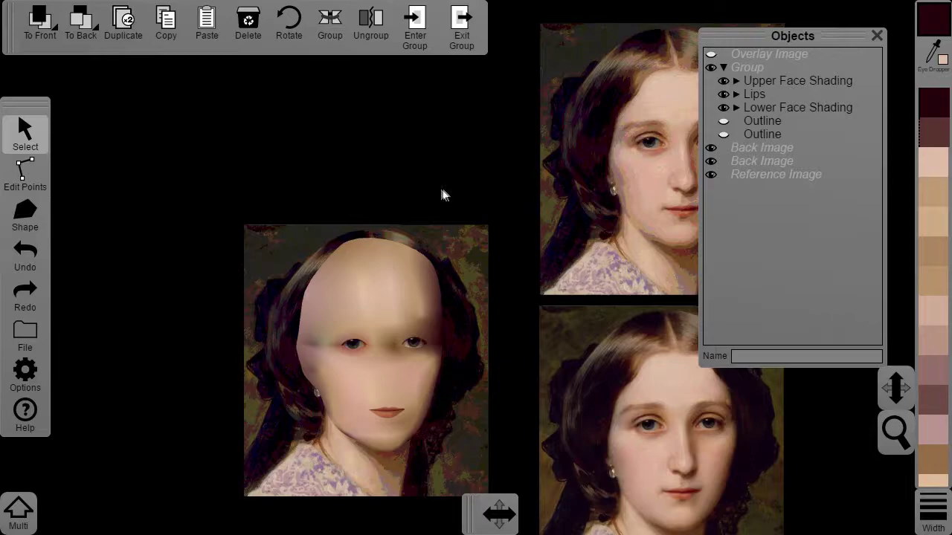
Hide the Upper Face Shading, Lips and Lower Face Shading groups
click(723, 81)
click(724, 94)
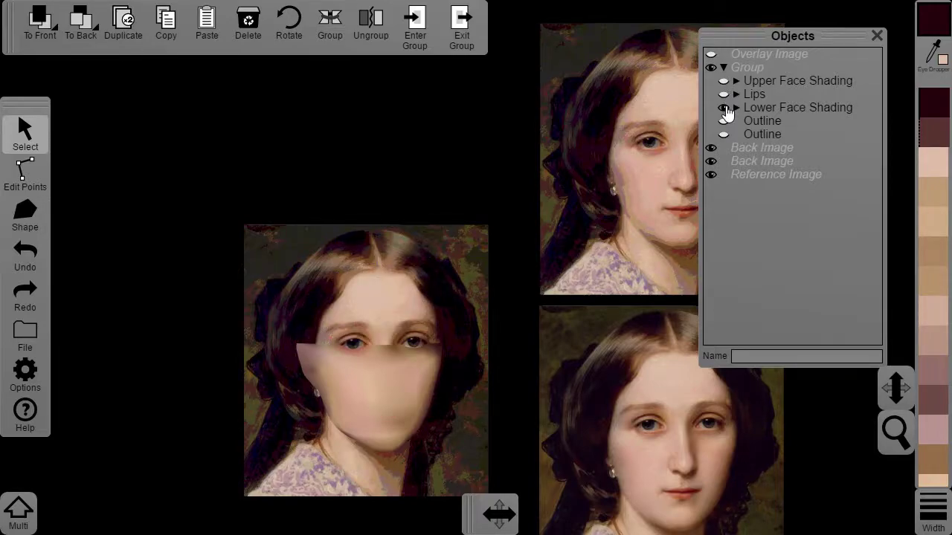
click(724, 108)
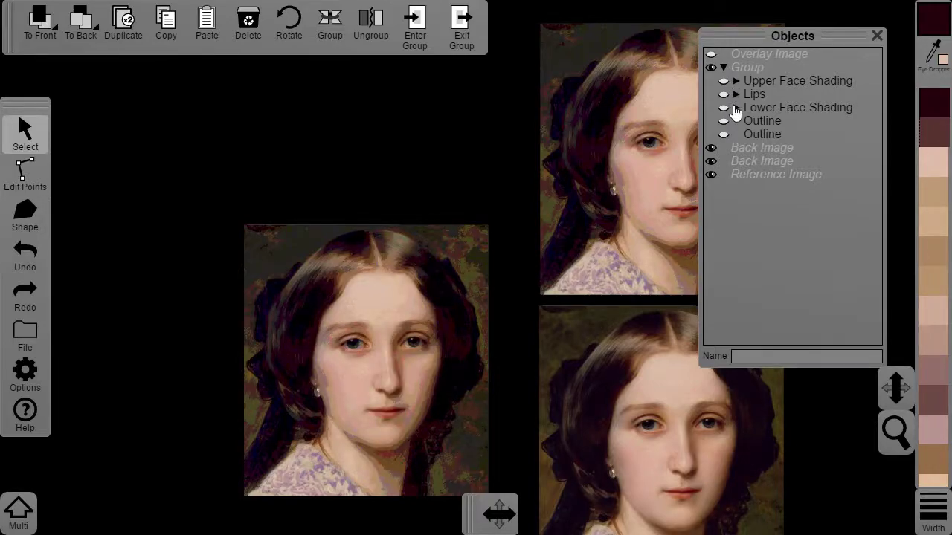
Draw a solid straight-edged shape over the nose bridge, from between the brows down to above the nose tip
scroll(382, 330, up, 3)
drag(381, 330, 341, 205)
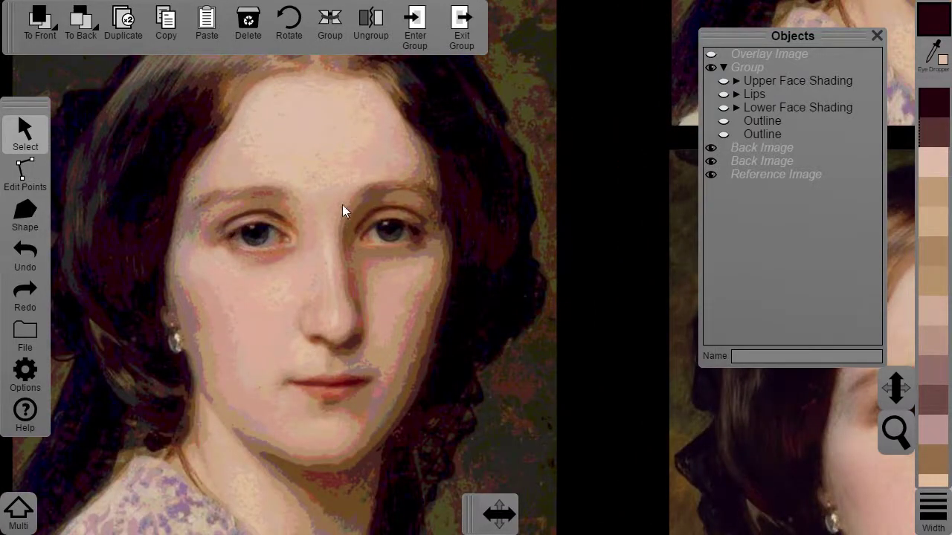
key(s)
scroll(262, 239, up, 2)
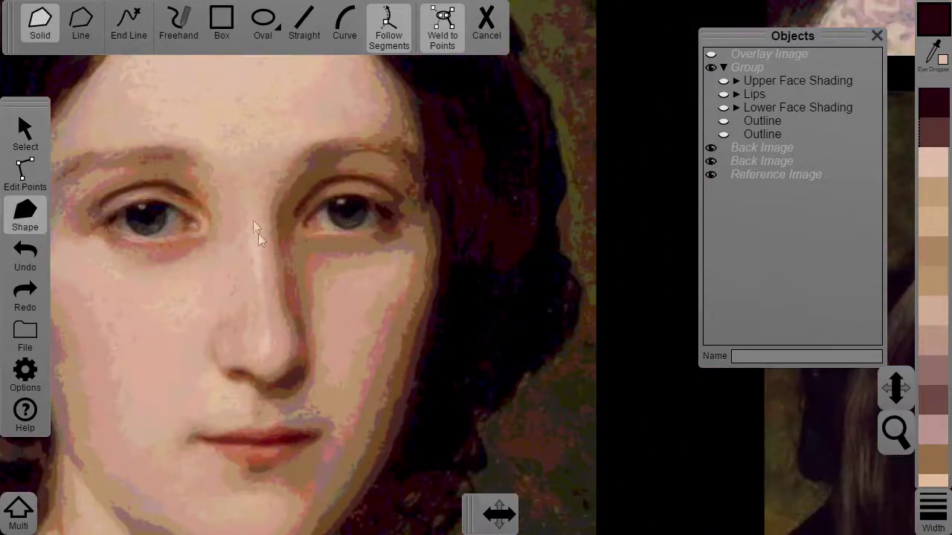
click(302, 33)
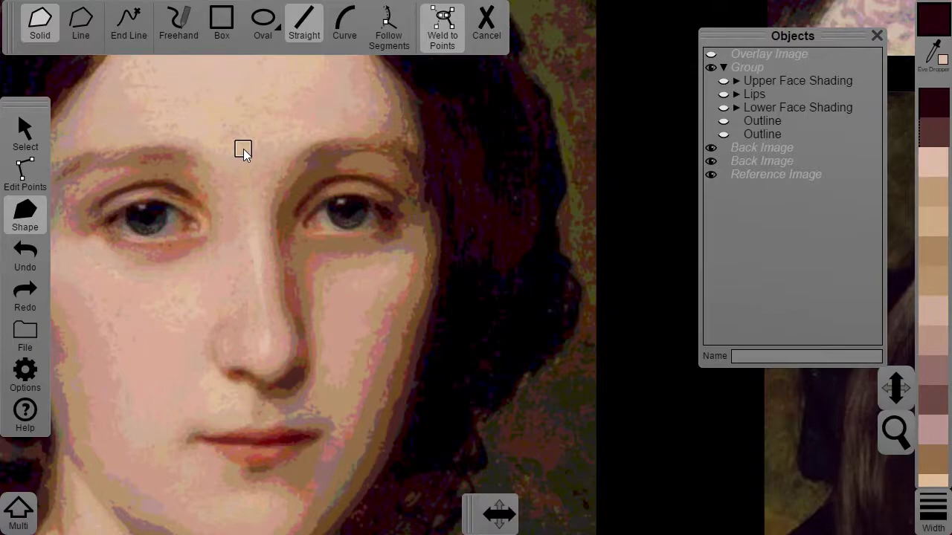
click(243, 148)
click(265, 342)
click(233, 329)
click(205, 328)
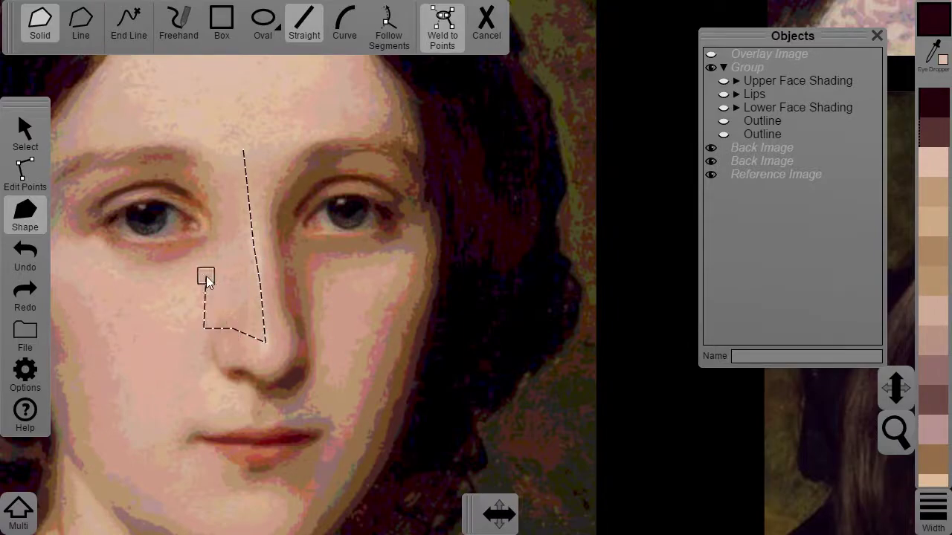
click(205, 276)
click(227, 225)
click(221, 162)
click(242, 151)
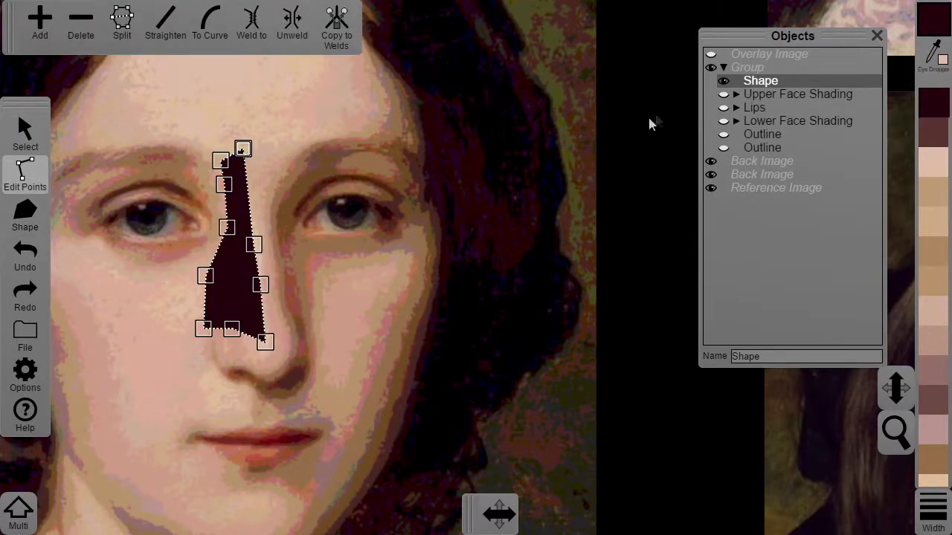
Hide the nose bridge shape, colour its edge points by sampling the painting, and show the shape again
scroll(247, 197, up, 5)
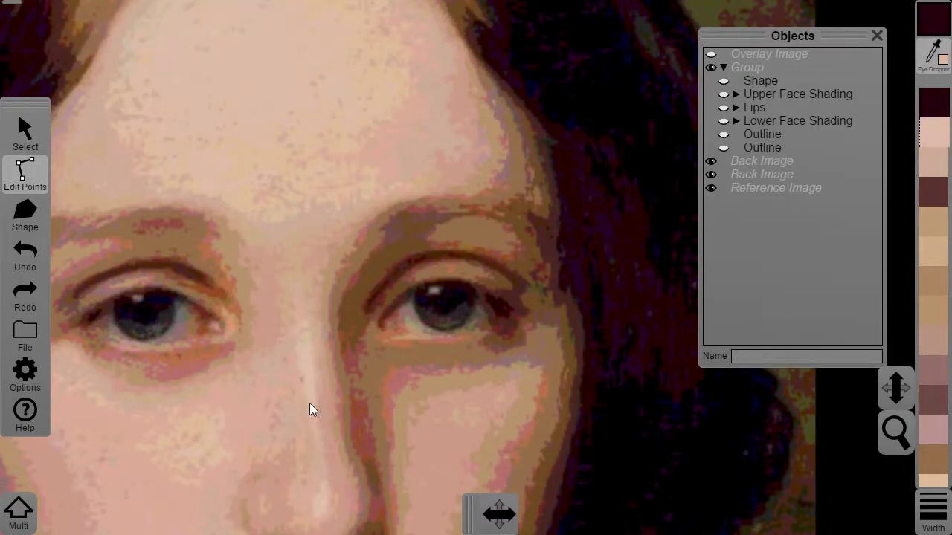
scroll(314, 411, up, 2)
click(330, 408)
click(270, 382)
click(217, 382)
click(223, 285)
click(263, 195)
click(256, 120)
click(250, 77)
click(723, 81)
click(189, 340)
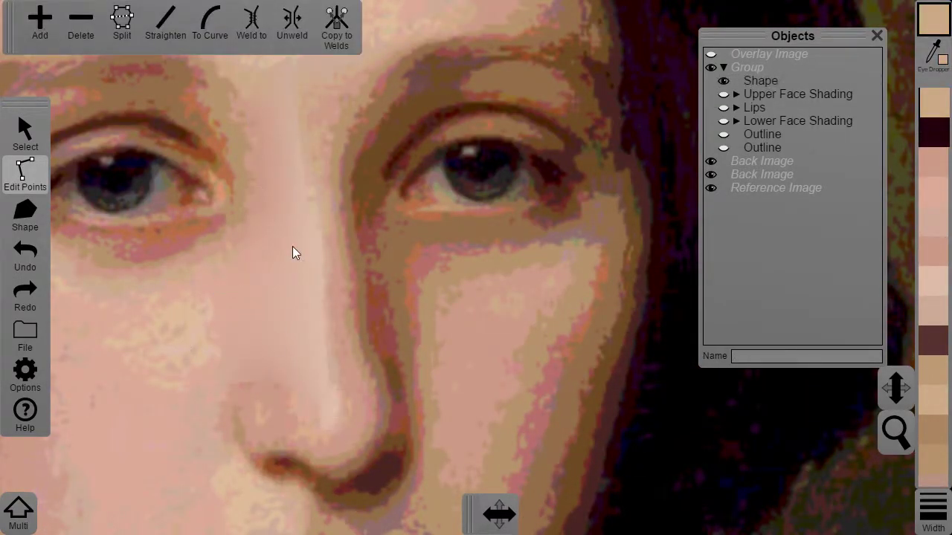
Draw a second shape along the right side of the nose bridge, with a curved edge from the inner brow towards the tip
scroll(292, 246, down, 4)
scroll(414, 326, down, 3)
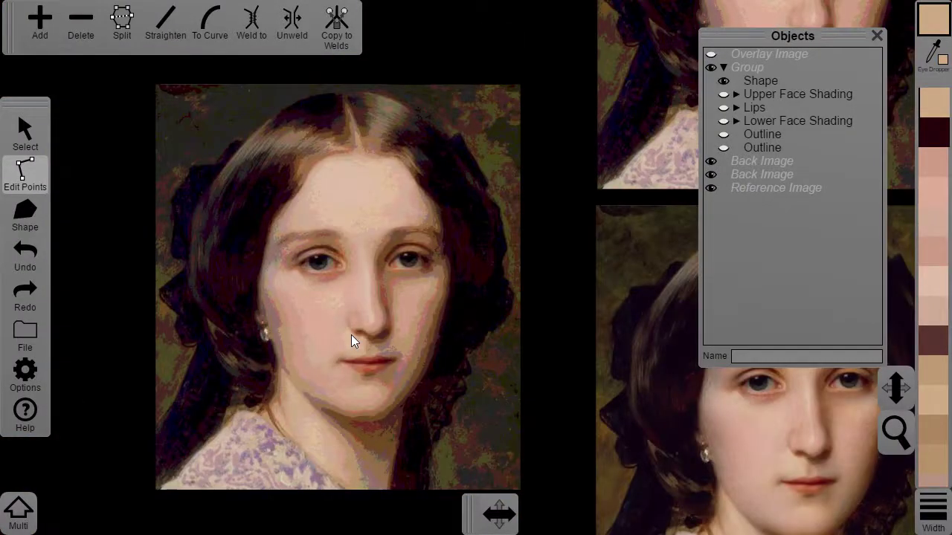
scroll(351, 335, up, 3)
click(274, 214)
key(s)
click(283, 355)
click(268, 202)
click(304, 22)
scroll(305, 218, up, 3)
click(159, 180)
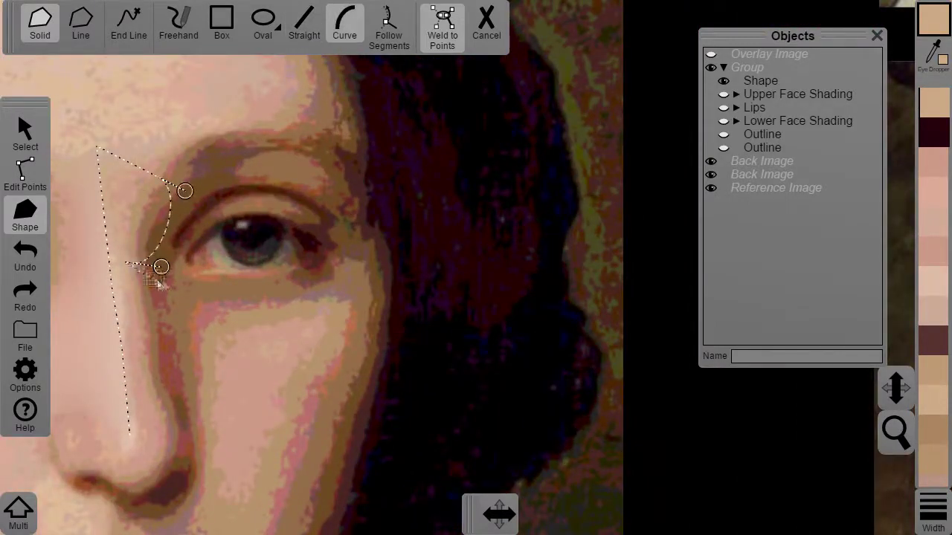
click(160, 433)
click(130, 433)
Shade the right bridge shape by copying colours to its welds and sampling the painting for its outer edge points
click(29, 175)
click(97, 245)
click(336, 28)
click(128, 242)
click(158, 175)
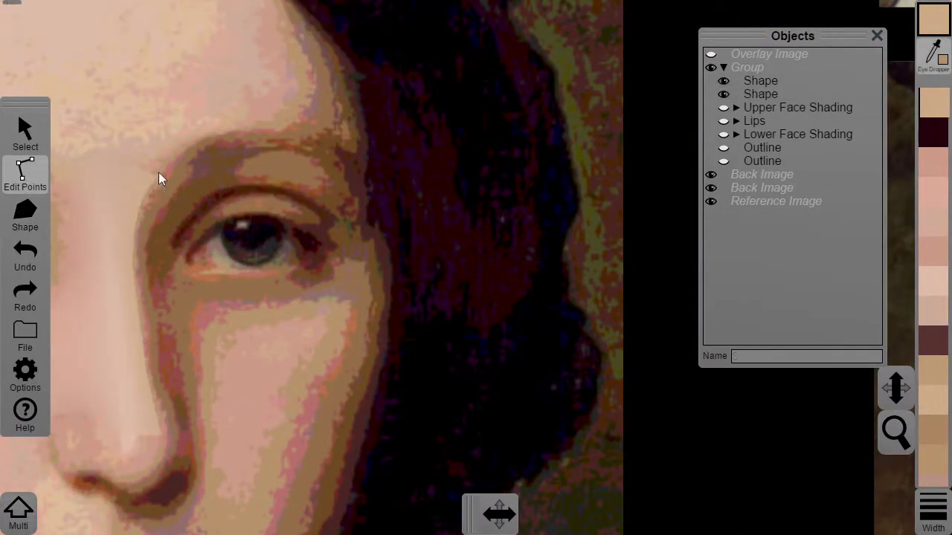
Draw a narrow shadow shape that follows the bridge shape's curved edge and runs beside the inner right eye
scroll(226, 383, down, 3)
scroll(226, 383, up, 3)
click(25, 214)
click(383, 28)
click(158, 178)
click(161, 432)
scroll(444, 253, down, 3)
scroll(446, 259, down, 3)
scroll(446, 259, up, 4)
click(307, 25)
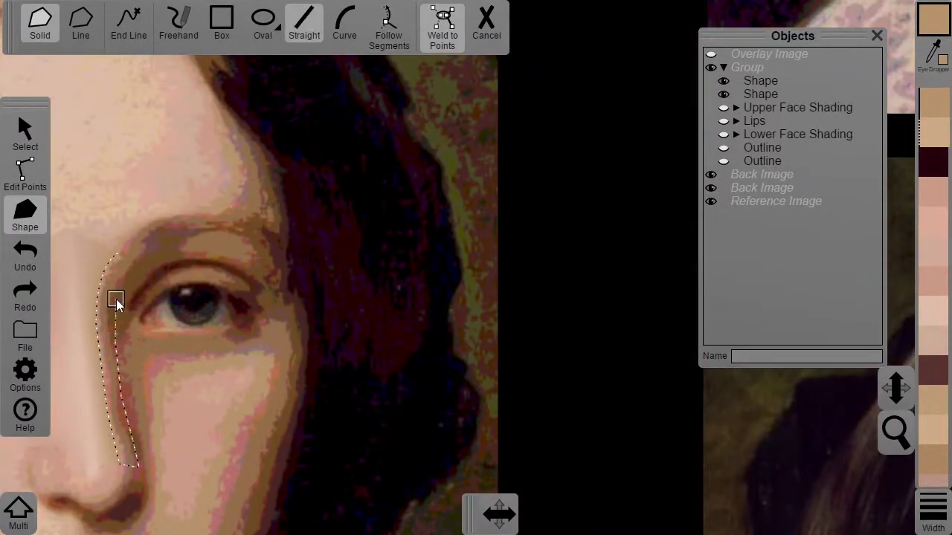
click(116, 299)
Colour the points of the nose shadow shape with browns sampled from the painting
click(26, 176)
click(136, 444)
click(112, 371)
click(185, 392)
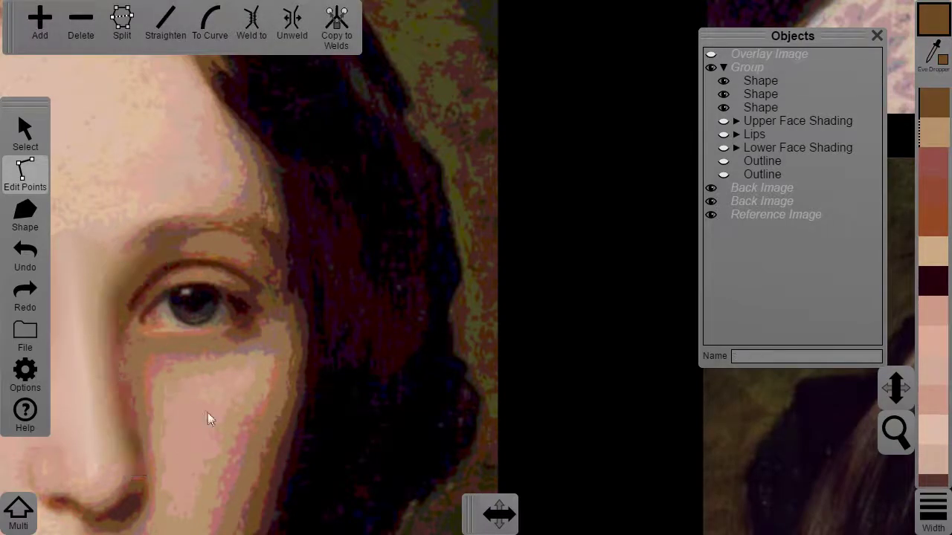
Draw a shape between the nose shadow and the right cheek, following the shadow shape's existing edge
scroll(205, 411, down, 3)
click(22, 222)
click(26, 176)
click(230, 336)
scroll(280, 353, up, 6)
click(26, 214)
click(158, 280)
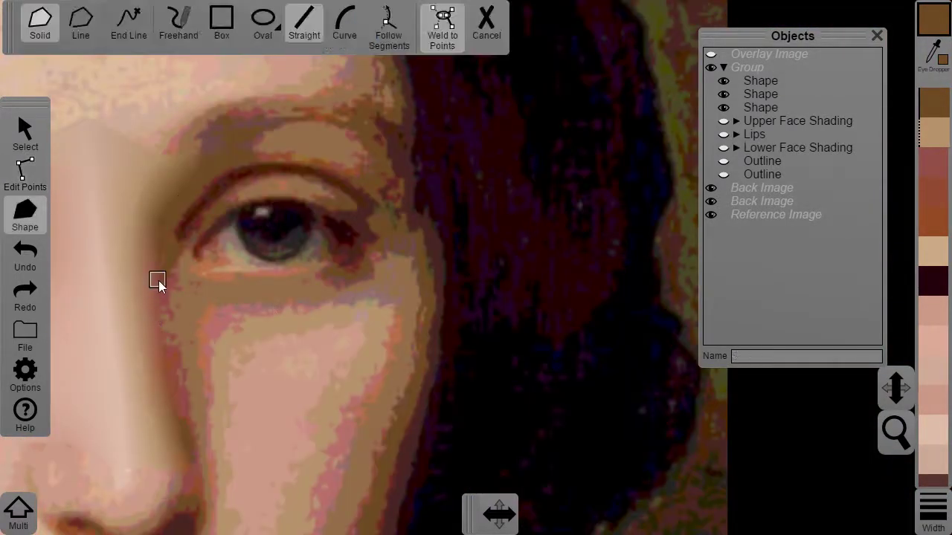
click(204, 334)
click(202, 416)
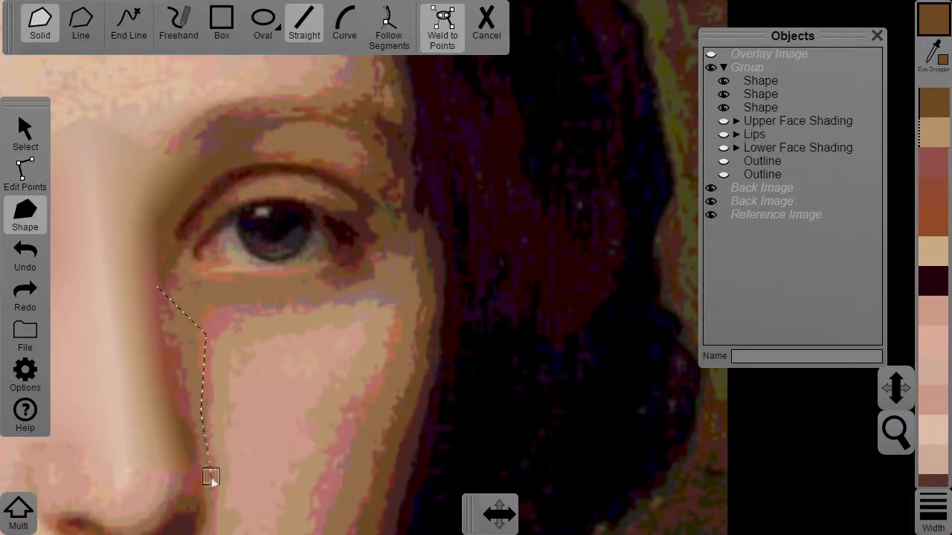
click(204, 475)
click(191, 473)
click(389, 28)
click(156, 287)
Colour the edge points of the shape between the nose shadow and right cheek from the painting
click(25, 175)
click(139, 267)
click(193, 472)
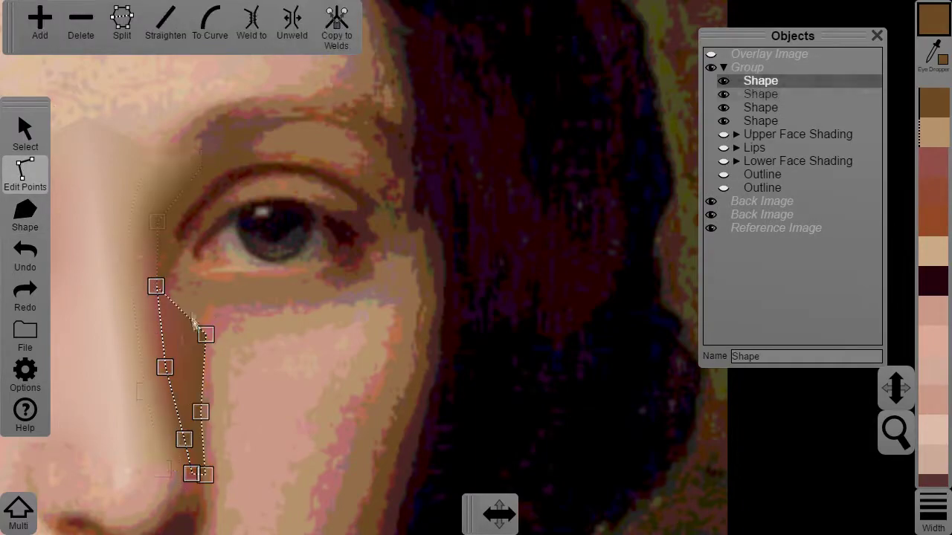
click(207, 478)
scroll(318, 355, down, 3)
Draw a thin strip along the cheek side of the nose shading and colour its points from the painting
click(26, 216)
click(294, 313)
click(295, 406)
click(304, 30)
click(306, 410)
click(307, 322)
click(294, 313)
click(25, 176)
click(346, 355)
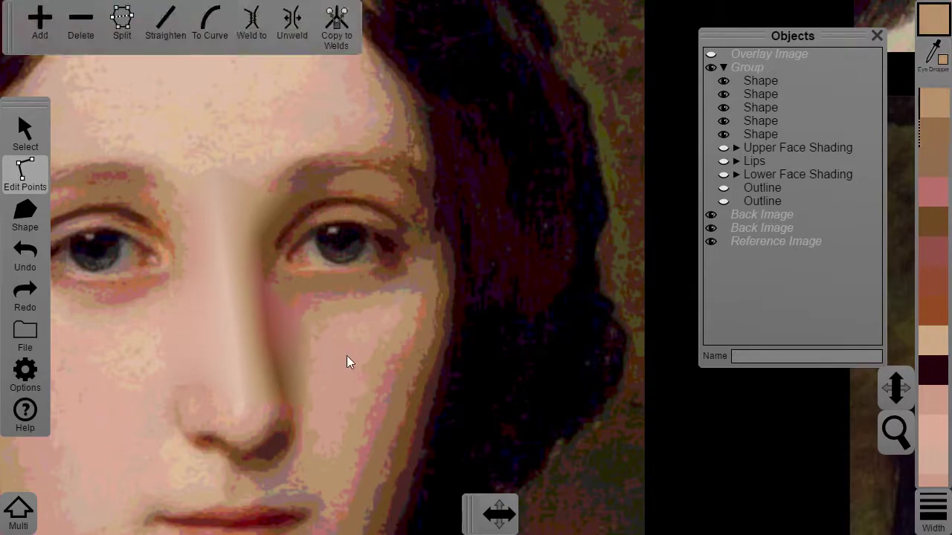
Draw a six-point shape across the lower left of the nose, directly beneath the bridge shape
click(711, 228)
click(713, 229)
click(25, 216)
click(217, 335)
click(263, 335)
click(307, 356)
click(310, 387)
click(253, 377)
click(215, 380)
click(216, 334)
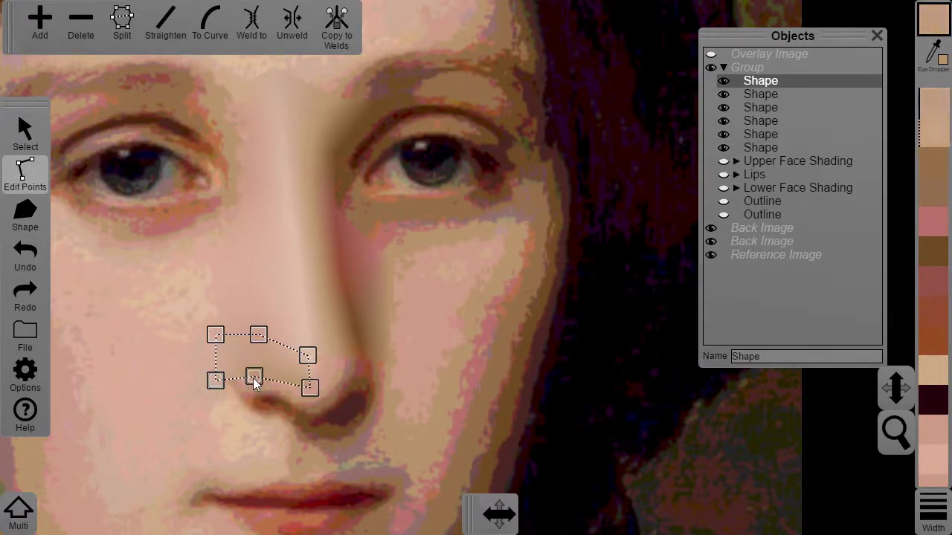
Colour the lower-left nose shape's edge points with skin tones sampled from the painting
key(i)
click(310, 390)
click(356, 342)
click(306, 389)
Draw a shape with a curved lower edge at the right of the nose tip and colour its points
click(41, 220)
click(389, 30)
click(309, 386)
click(339, 355)
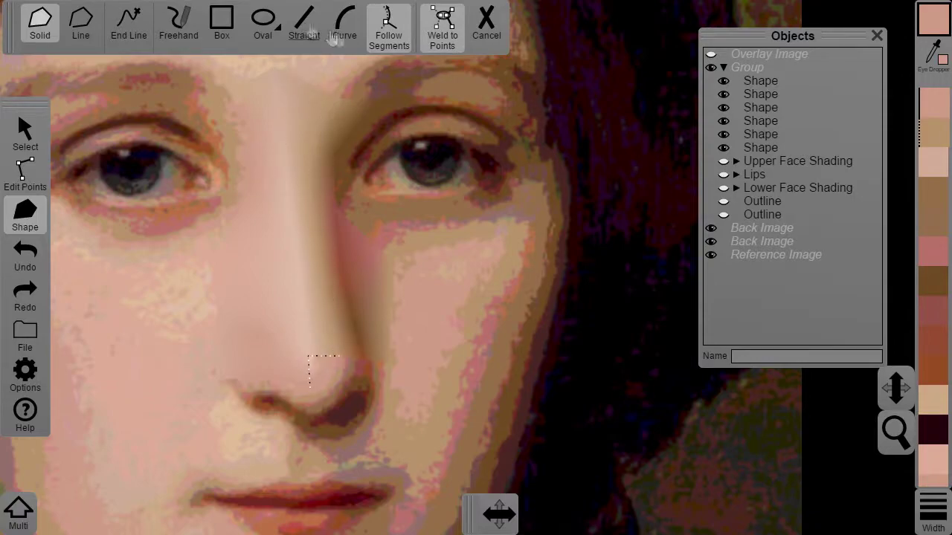
click(344, 24)
drag(330, 366, 354, 358)
click(309, 387)
click(326, 334)
click(470, 232)
Examine the nose tip, nostrils and mouth in the original painting
scroll(469, 232, up, 3)
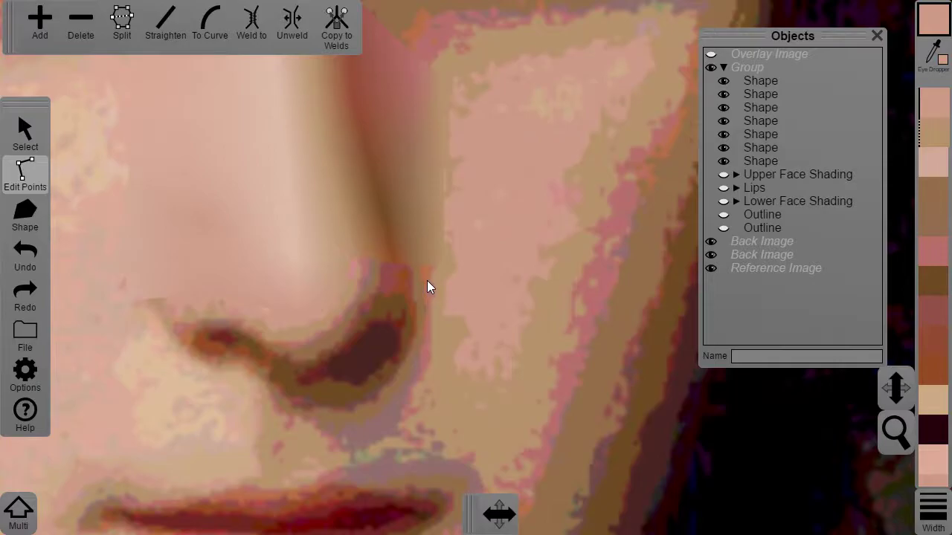
scroll(429, 311, down, 5)
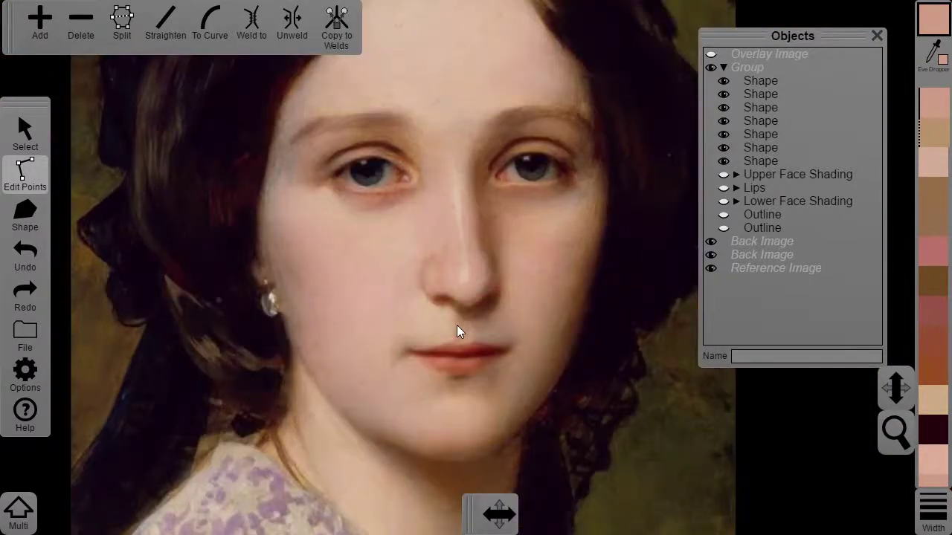
scroll(457, 332, up, 3)
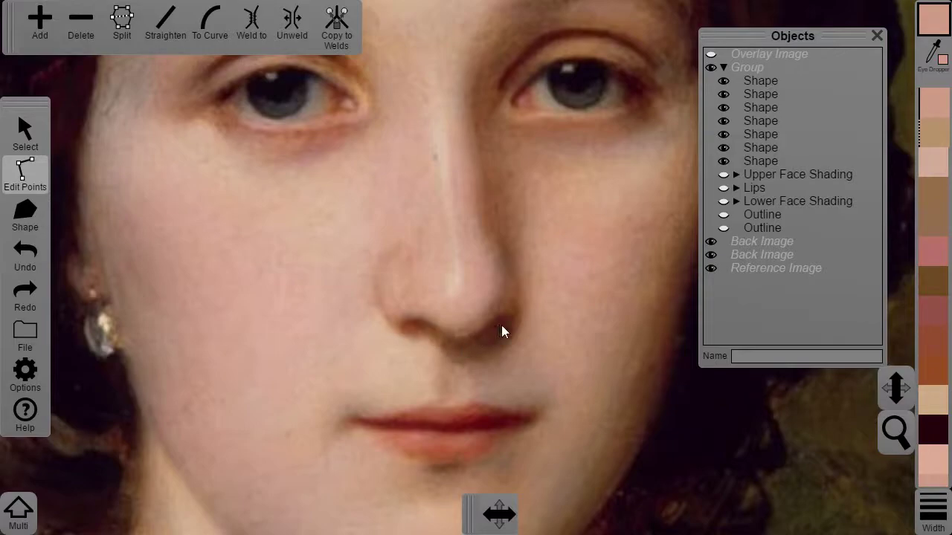
drag(210, 253, 367, 283)
scroll(306, 288, down, 3)
drag(307, 288, 662, 319)
drag(56, 201, 482, 332)
scroll(465, 251, up, 5)
Draw the underside of the nose as a shape following the existing lower edge, with curves along both nostrils
click(25, 215)
click(404, 20)
click(431, 246)
click(552, 212)
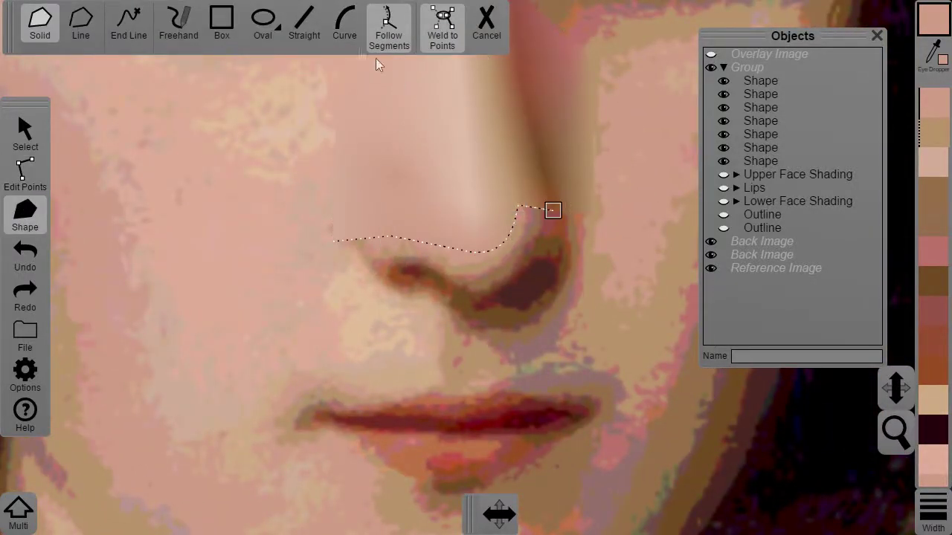
click(309, 28)
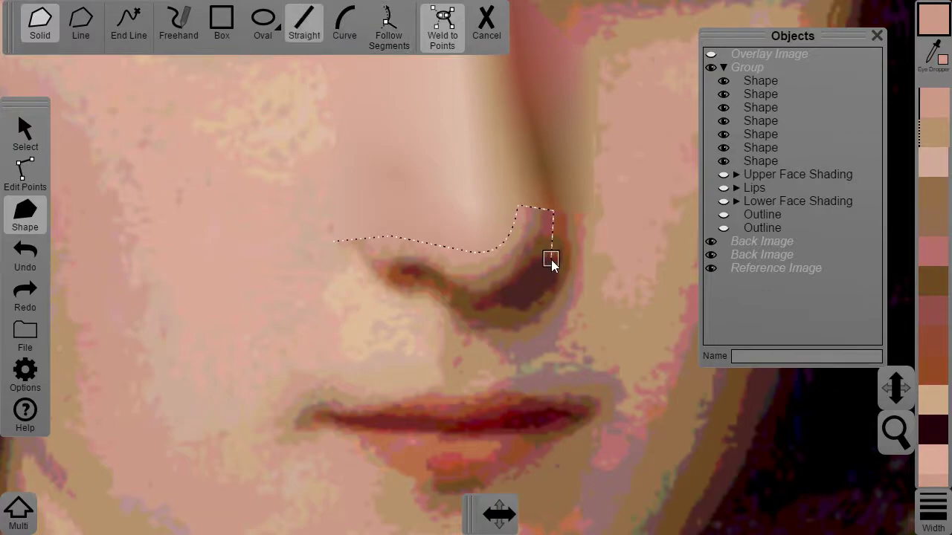
click(551, 256)
key(c)
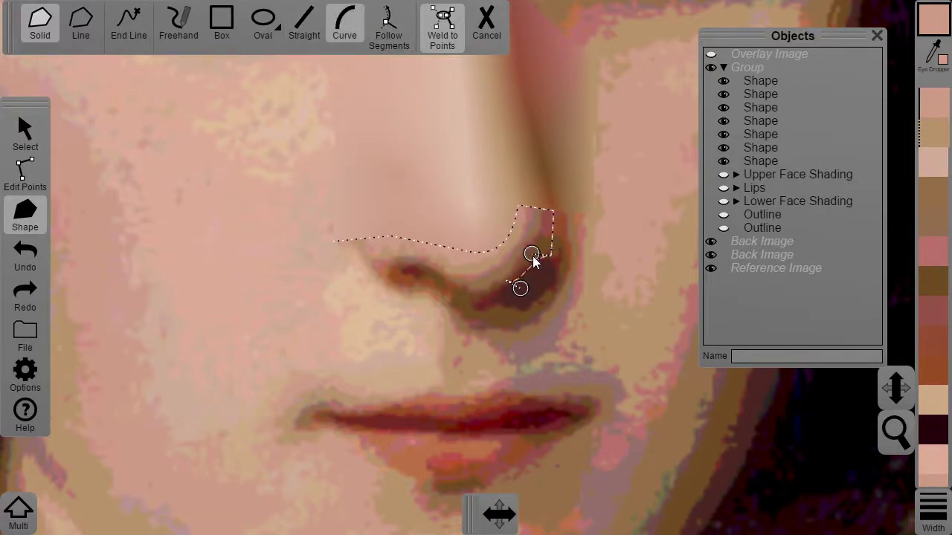
click(380, 273)
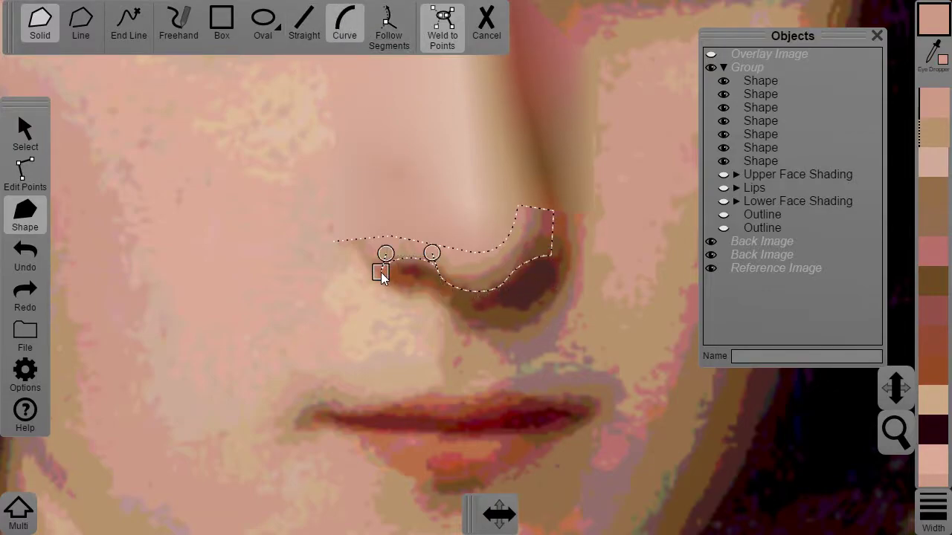
key(s)
click(346, 283)
click(333, 241)
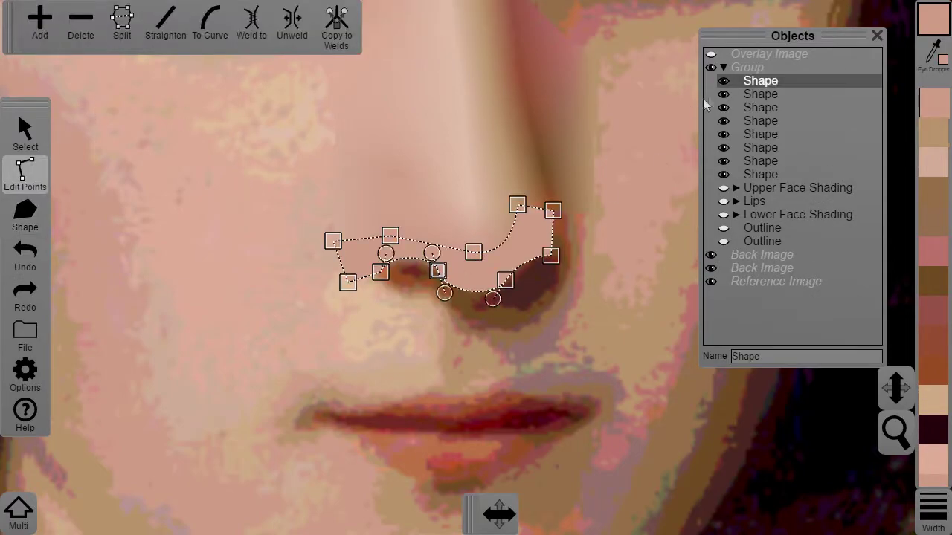
Hide the nose underside shape to sample the painting, and colour the points along its lower edge
click(498, 276)
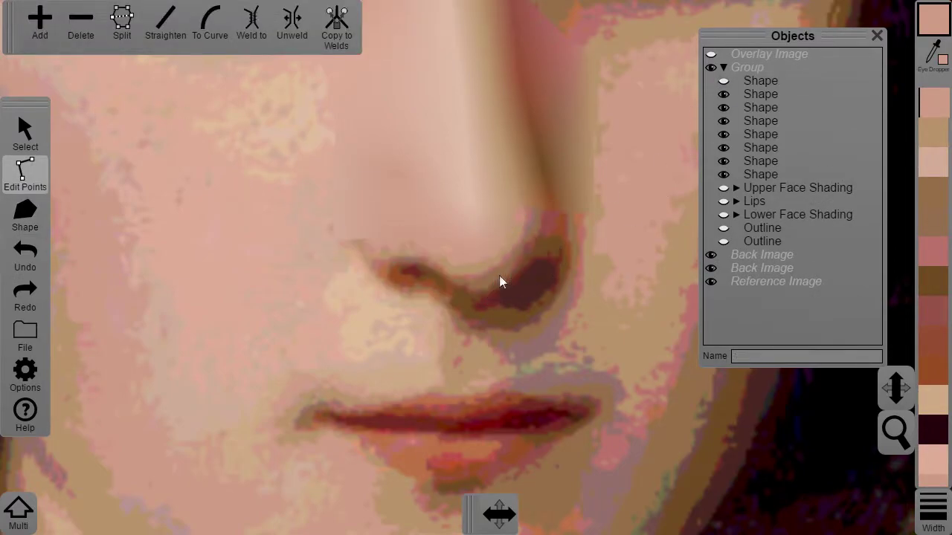
click(447, 277)
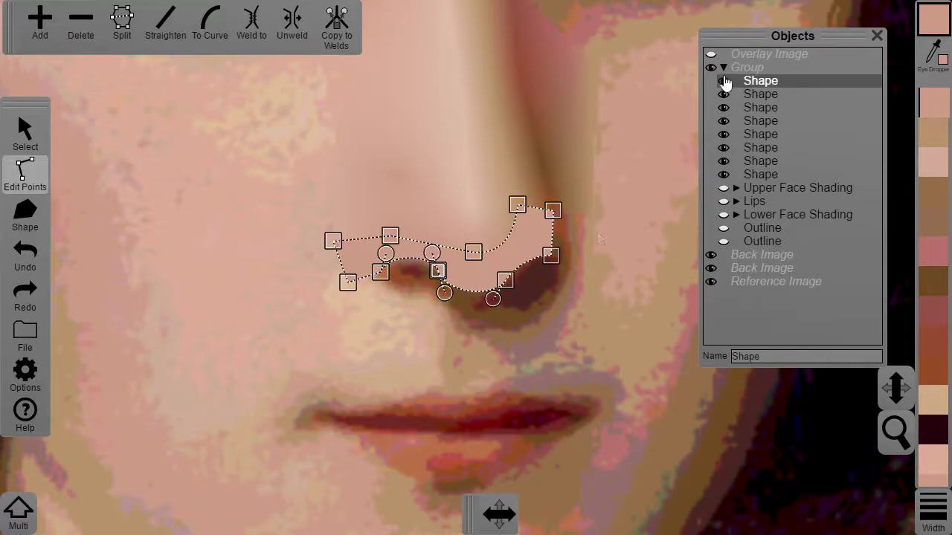
click(584, 215)
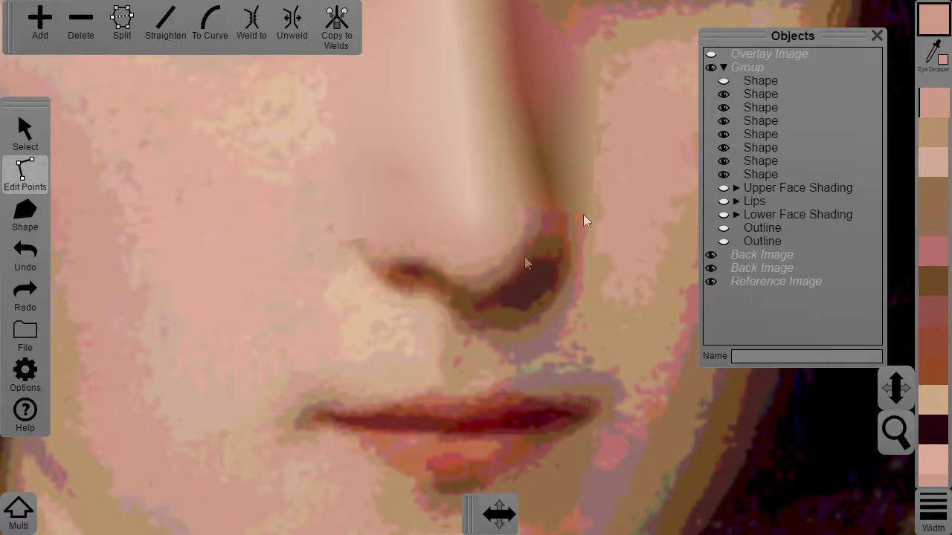
click(483, 275)
click(722, 82)
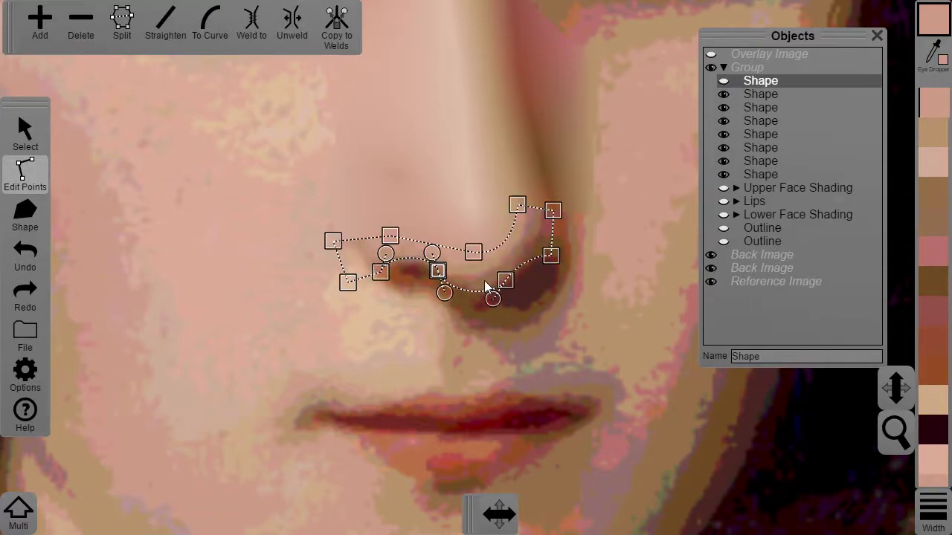
key(e)
click(489, 278)
click(725, 83)
click(505, 281)
click(551, 255)
click(381, 272)
Blend the nose underside shape into its neighbours by copying the point colours to the welds along its upper edge
click(353, 225)
mouse_move(313, 222)
mouse_down()
mouse_move(500, 253)
mouse_move(503, 262)
mouse_up()
click(340, 29)
click(497, 229)
click(516, 204)
click(345, 27)
click(515, 161)
click(553, 210)
click(339, 28)
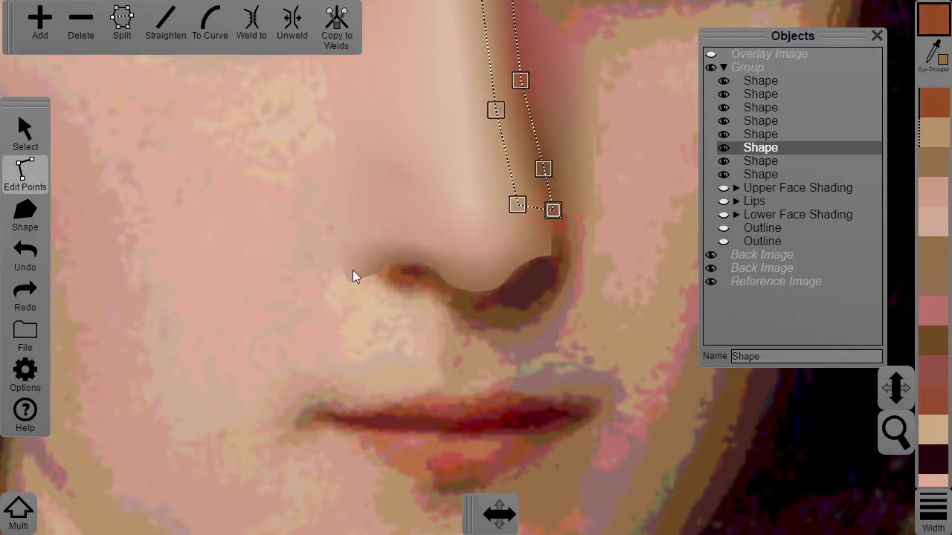
Recolour the lower-left corner point of the nose underside shape with a skin tone from the painting
click(349, 279)
key(e)
click(350, 286)
click(402, 160)
scroll(600, 255, down, 2)
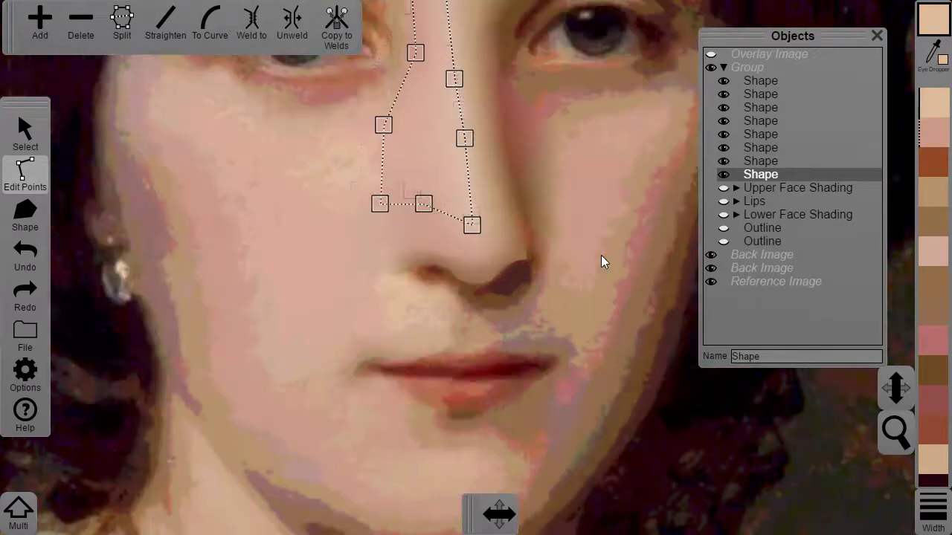
Draw a small straight-edged shape beside the right nostril, welded to the lower end of the nose-side shapes
scroll(601, 255, up, 3)
click(24, 215)
click(425, 294)
click(429, 241)
click(476, 242)
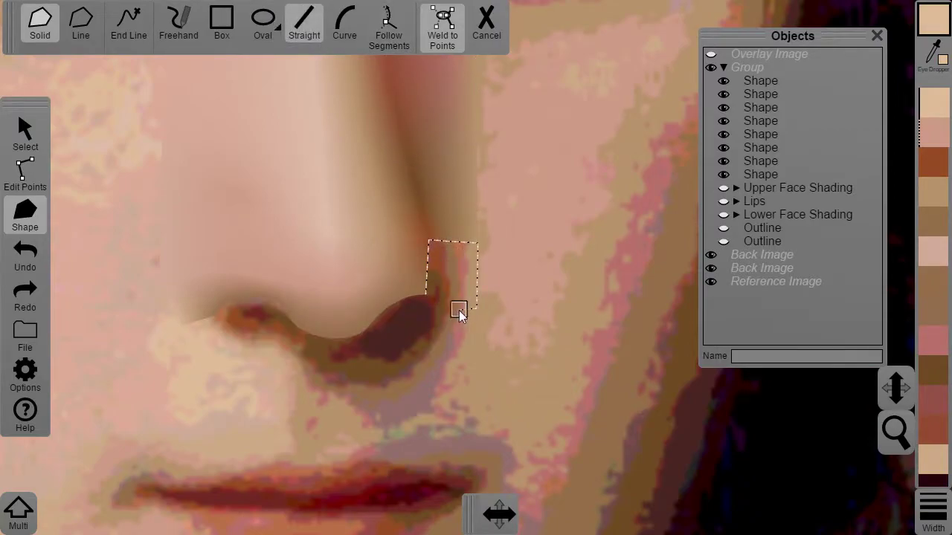
click(355, 34)
Colour the points of the small shape beside the right nostril from the painting and copy the colours to its welds
click(425, 305)
key(e)
click(420, 249)
key(c)
click(419, 204)
key(c)
click(458, 196)
key(c)
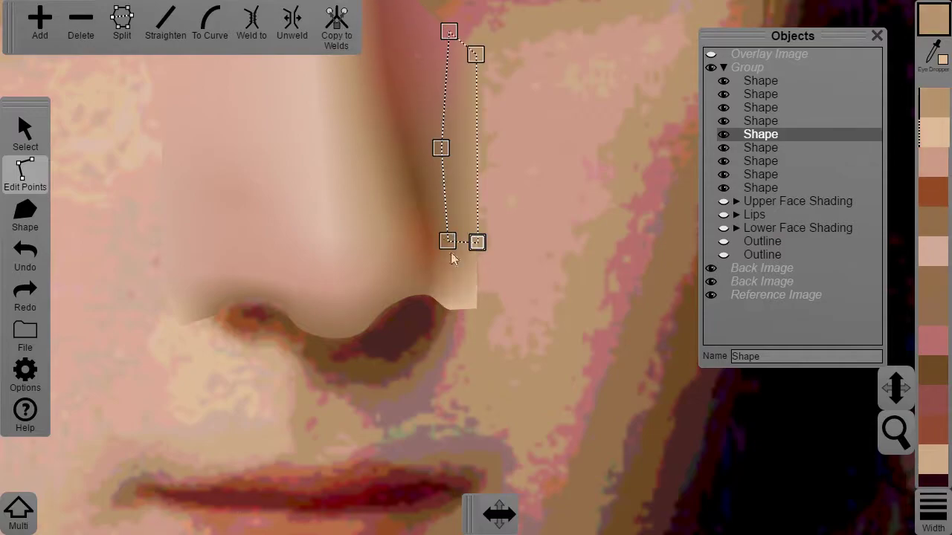
click(469, 294)
click(550, 248)
scroll(551, 248, down, 4)
scroll(550, 248, down, 5)
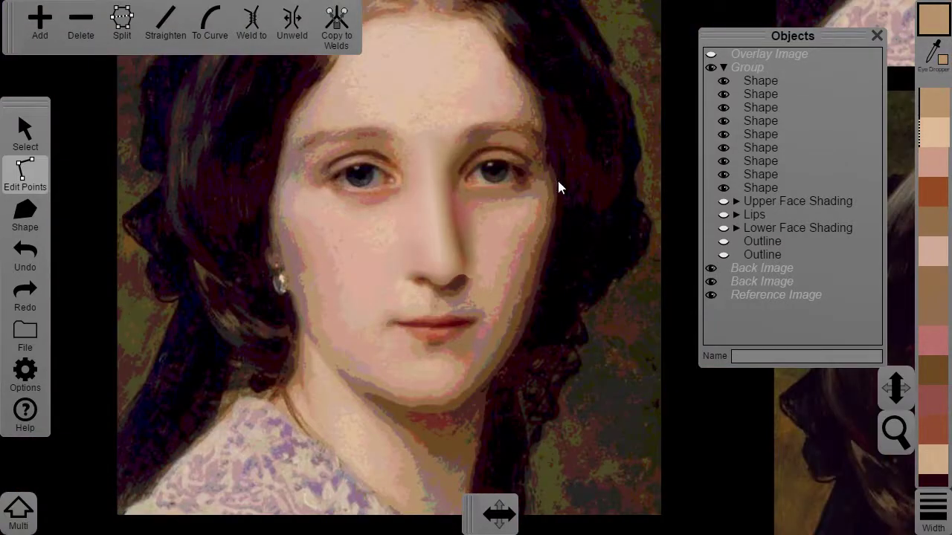
Group all the nose shapes and name the group Upper Nose
scroll(557, 178, up, 4)
key(s)
drag(620, 383, 360, 102)
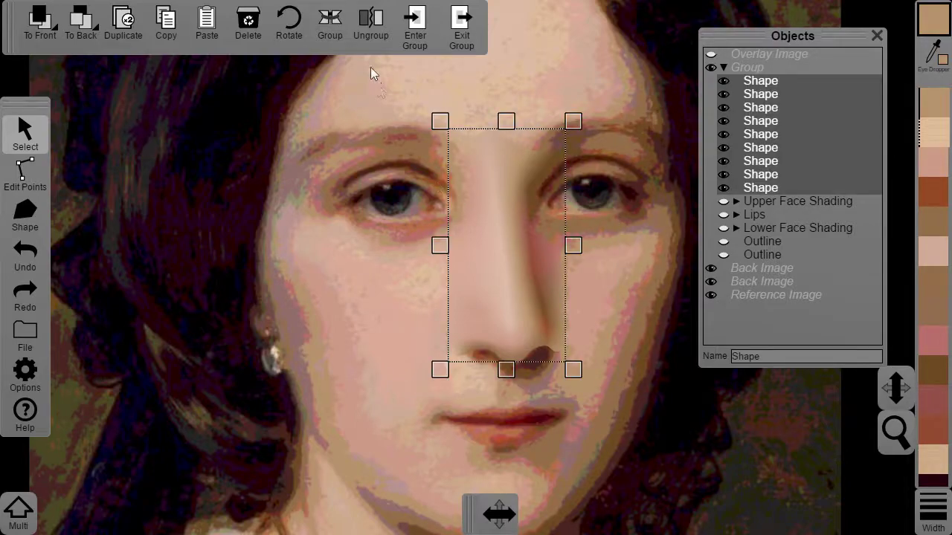
click(340, 33)
click(762, 356)
text(Upper Nose)
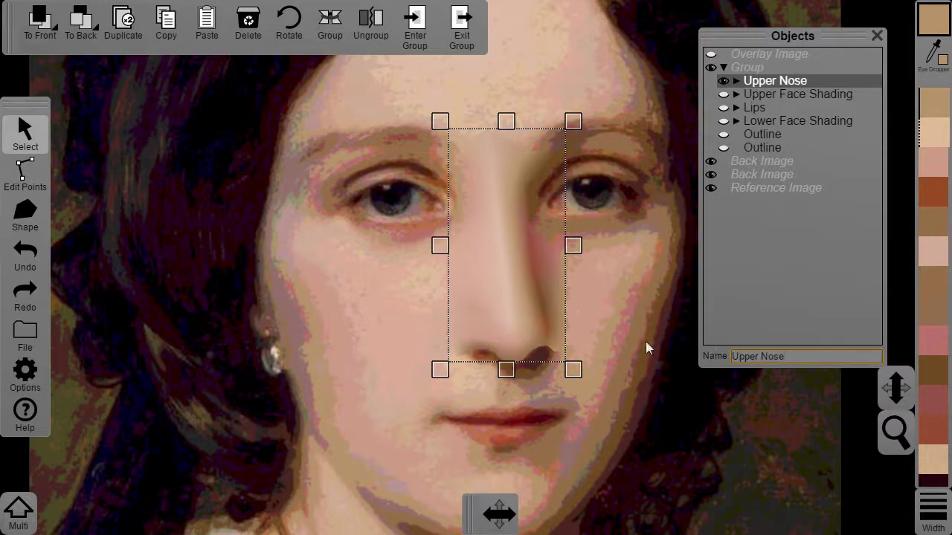
click(616, 328)
Draw a shape covering both nostrils, following the nose's lower edge and closed with straight segments underneath
scroll(491, 372, up, 2)
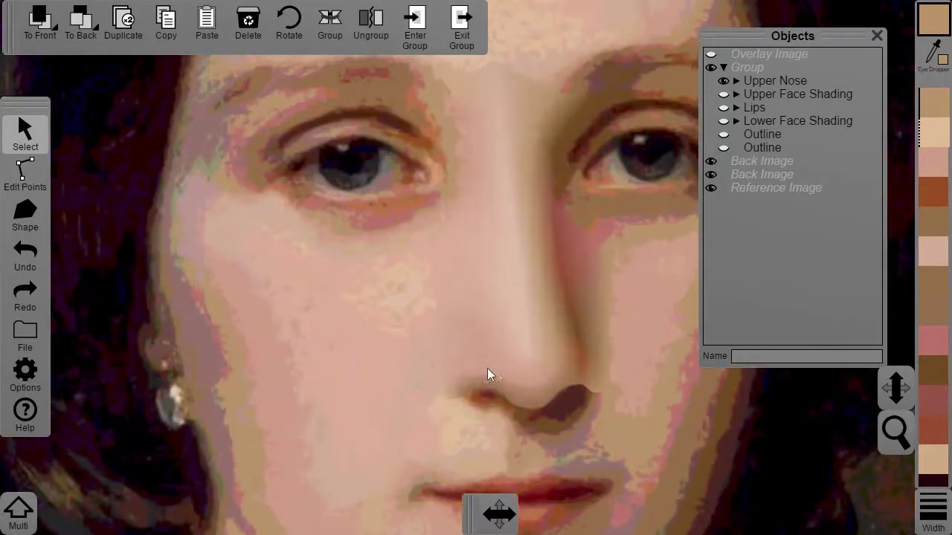
scroll(568, 463, up, 2)
click(24, 216)
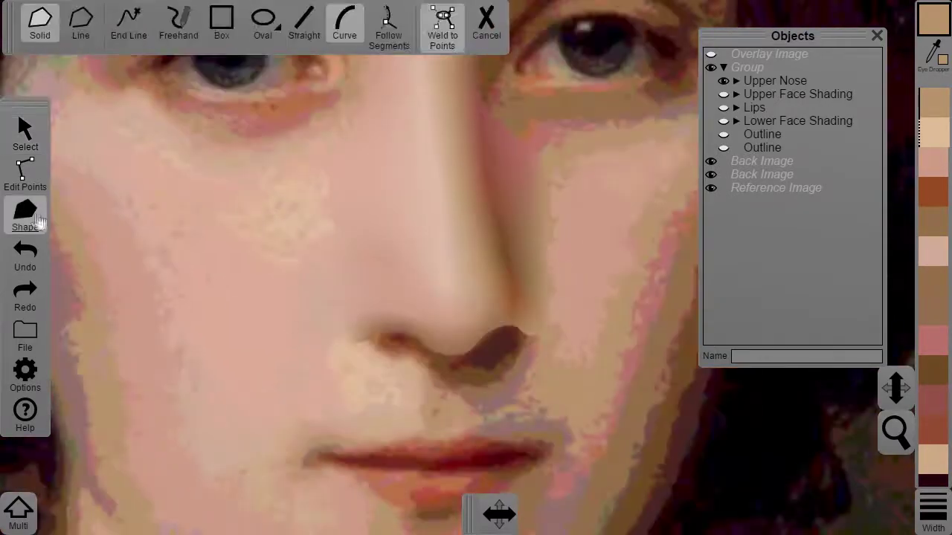
key(f)
click(391, 326)
click(437, 352)
click(493, 333)
click(527, 336)
key(s)
click(511, 361)
click(488, 378)
click(460, 376)
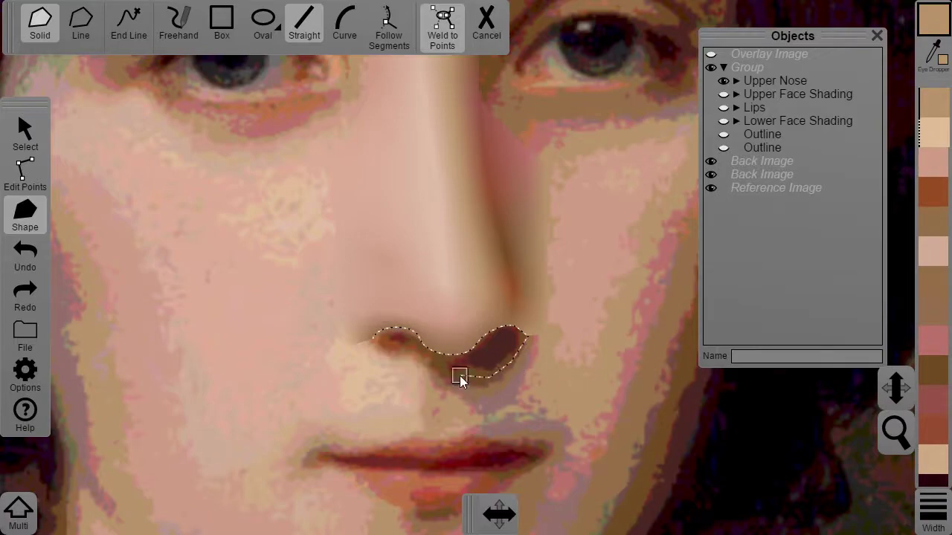
click(437, 360)
click(401, 357)
Hide the nostril shape and the Upper Nose group, and colour the nostril shape's lower-edge points from the painting
click(39, 174)
click(723, 94)
click(724, 81)
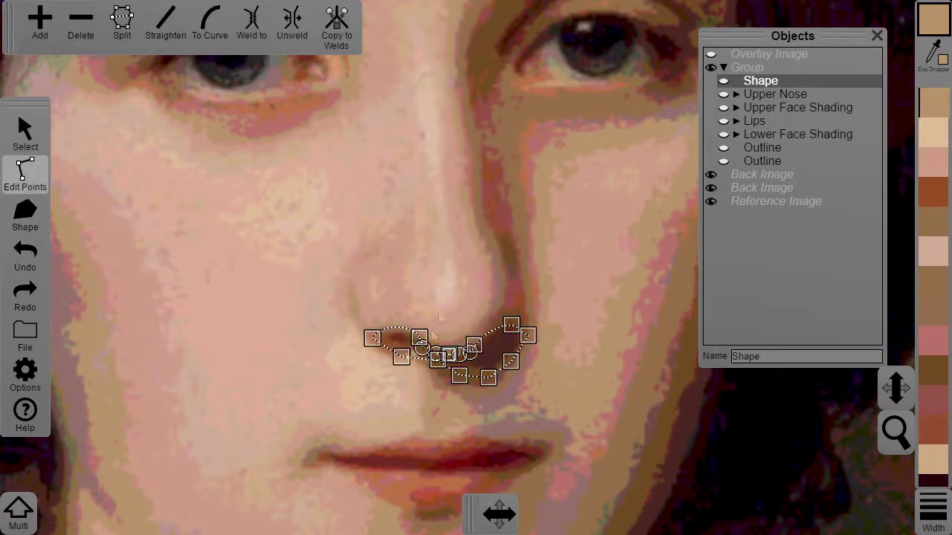
click(932, 56)
click(489, 351)
click(505, 373)
click(511, 362)
click(438, 359)
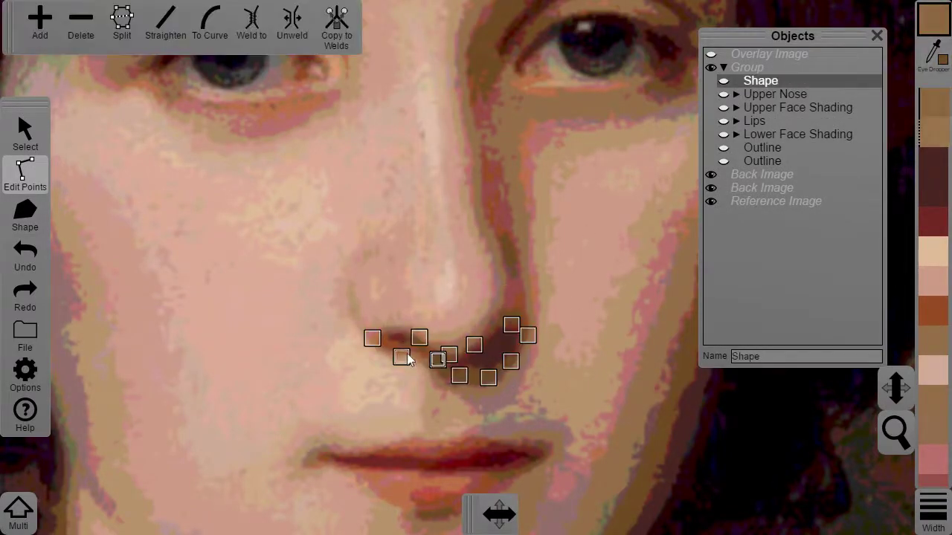
click(410, 359)
click(401, 357)
click(723, 81)
click(456, 370)
click(376, 338)
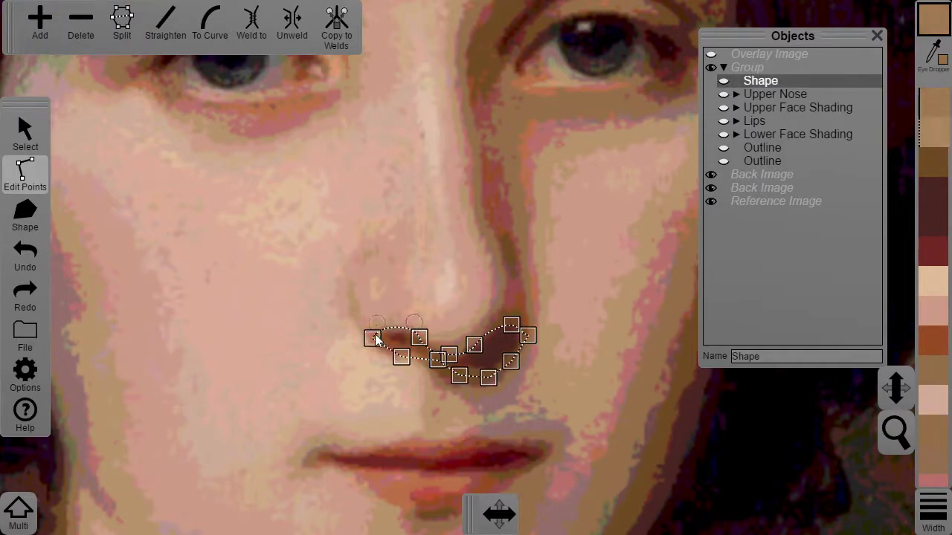
Colour the remaining centre and right-end points of the nostril shape from the painting and show the shape again
click(486, 359)
click(724, 81)
click(454, 358)
click(449, 355)
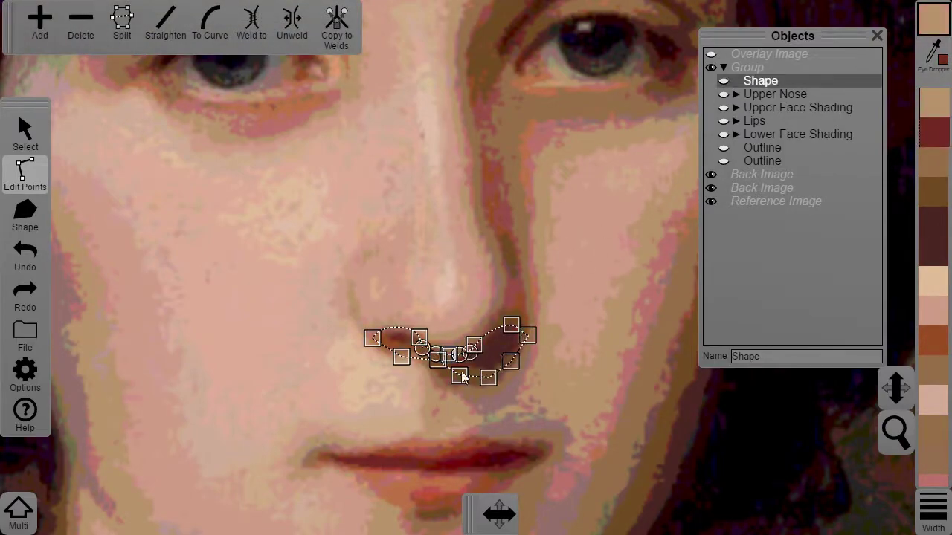
click(932, 56)
click(457, 366)
click(724, 81)
click(521, 342)
click(724, 81)
click(932, 56)
click(537, 349)
click(723, 81)
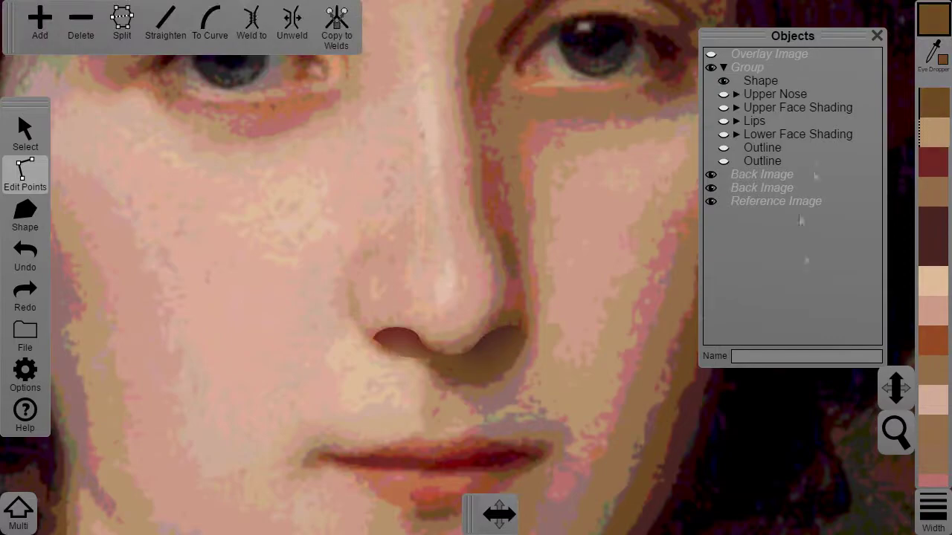
Show the Upper Nose group and draw a shape under the left nostril, following the nostril shape's lower edge
click(724, 95)
scroll(474, 273, up, 4)
click(286, 431)
scroll(476, 446, down, 4)
click(25, 216)
click(389, 27)
click(586, 467)
scroll(585, 465, up, 2)
click(573, 369)
click(464, 353)
click(304, 27)
click(486, 380)
click(567, 414)
Colour the points of the shape under the left nostril with shades sampled from the painting
click(25, 176)
click(932, 56)
click(459, 359)
click(471, 421)
click(494, 343)
click(933, 56)
click(387, 339)
scroll(387, 340, down, 4)
scroll(540, 362, up, 4)
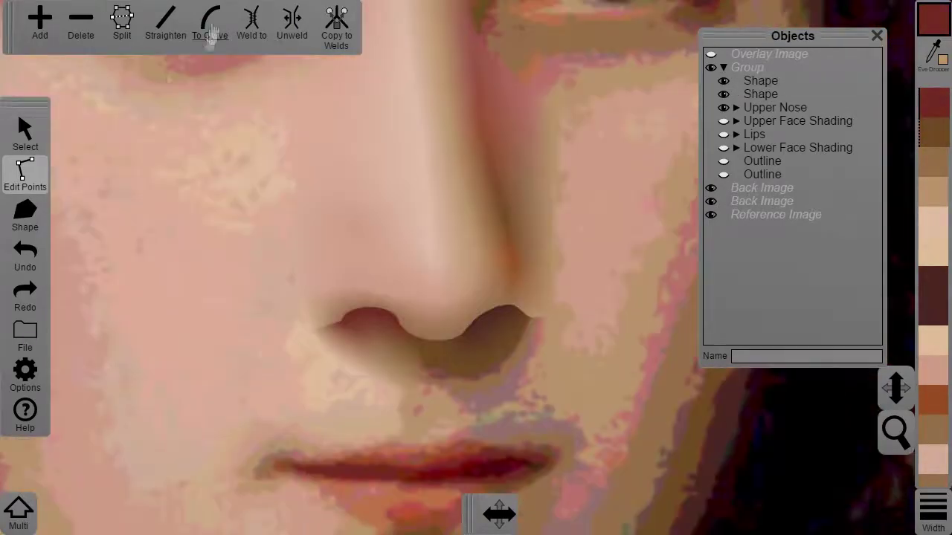
Draw a shape under the right nostril, following the nostril's lower edge and closed with straight outer segments
click(25, 215)
click(389, 27)
click(414, 394)
click(530, 317)
click(304, 27)
click(552, 316)
click(550, 368)
click(495, 396)
click(415, 394)
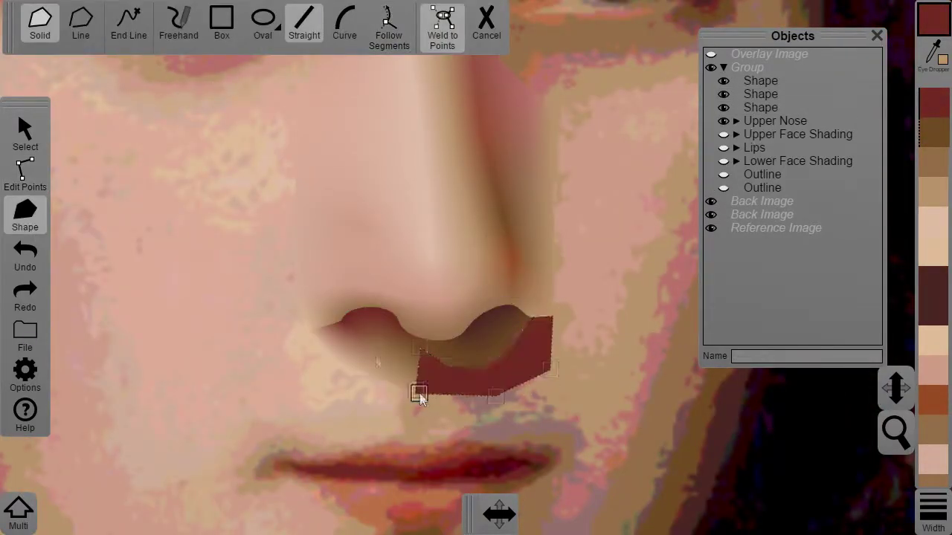
Copy the colours of the neighbouring nostril points to the welds along the new shape's upper edge
click(24, 176)
drag(398, 274, 541, 384)
click(419, 347)
click(336, 27)
click(532, 318)
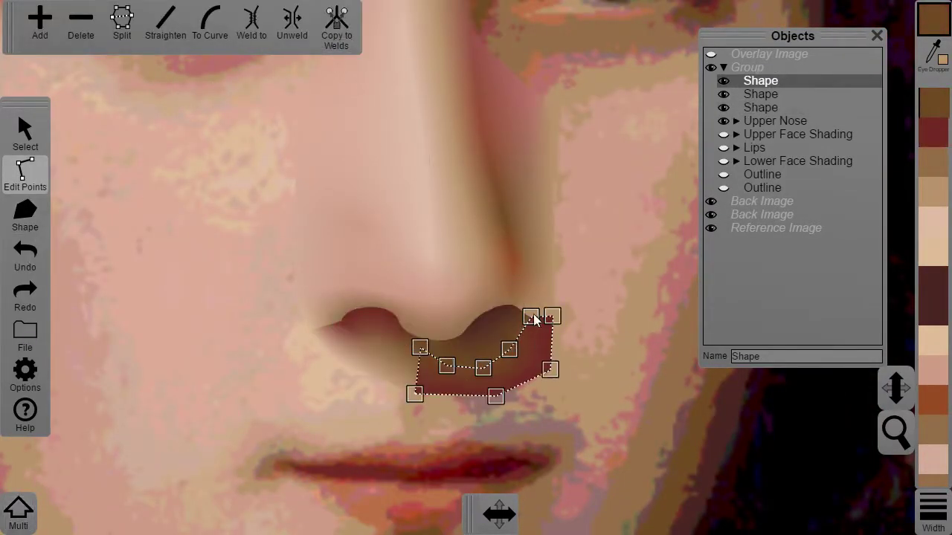
click(532, 317)
Colour the outer points of the shape under the right nostril with shades sampled from the painting
click(933, 56)
click(495, 396)
click(933, 55)
click(415, 394)
click(932, 56)
click(562, 320)
scroll(563, 320, down, 10)
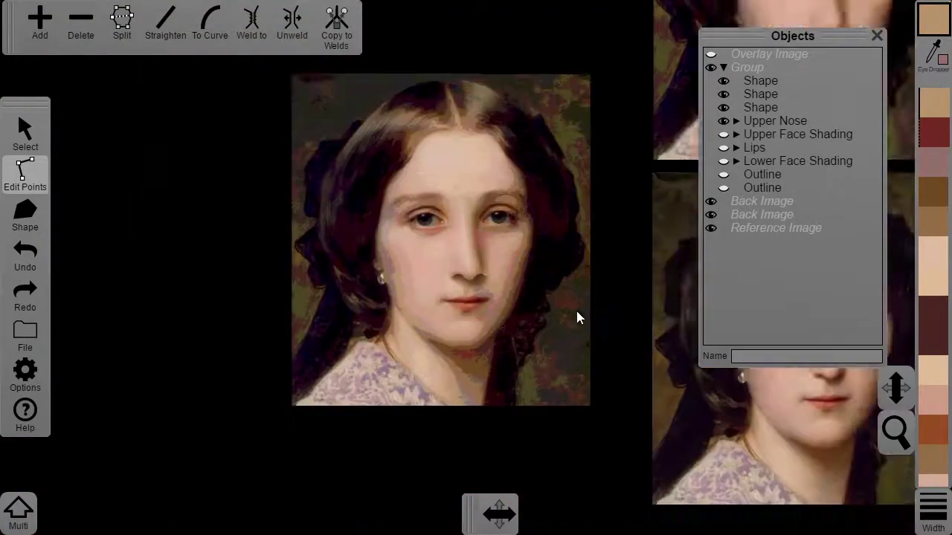
Split the shape under the right nostril in two between an upper-edge point and an outer point
drag(533, 302, 448, 314)
scroll(448, 315, up, 10)
drag(294, 428, 495, 433)
scroll(403, 424, up, 5)
drag(403, 425, 487, 328)
click(509, 316)
shift+click(559, 459)
click(122, 24)
click(568, 312)
click(513, 320)
scroll(513, 321, down, 10)
Add a point to the edge of the shading under the nostrils and reposition it to refine the outline
click(500, 328)
scroll(487, 328, up, 6)
click(725, 95)
drag(172, 313, 483, 338)
scroll(483, 338, up, 4)
drag(461, 381, 434, 373)
click(444, 336)
click(449, 333)
click(39, 23)
drag(449, 336, 468, 353)
click(505, 410)
Compare the nose shading with the painting by toggling the group and the overlay image
scroll(505, 410, down, 8)
click(711, 67)
click(711, 68)
drag(365, 278, 348, 345)
scroll(347, 345, up, 5)
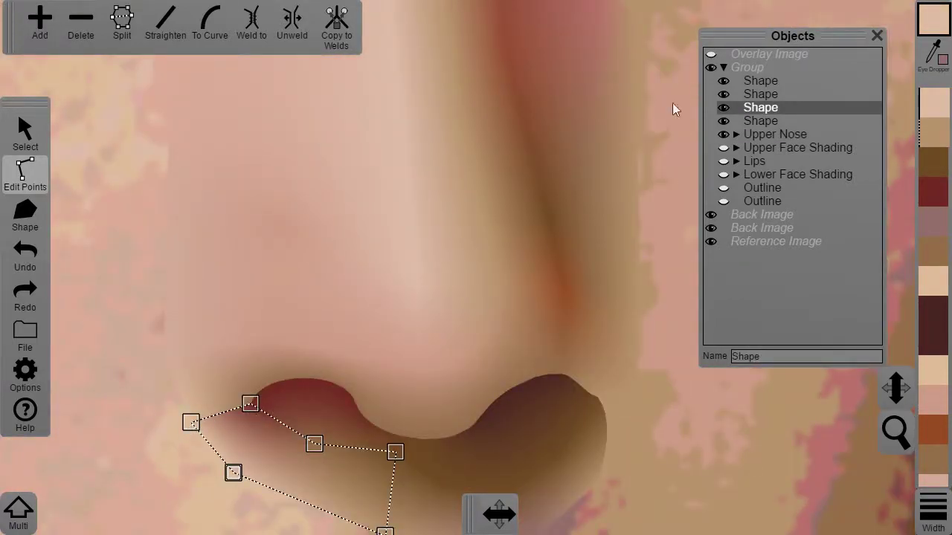
click(711, 55)
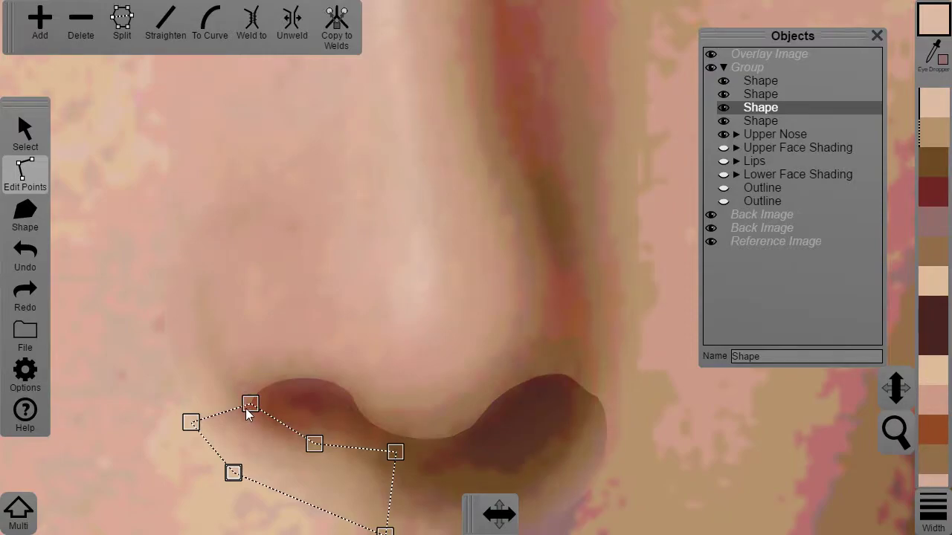
click(711, 55)
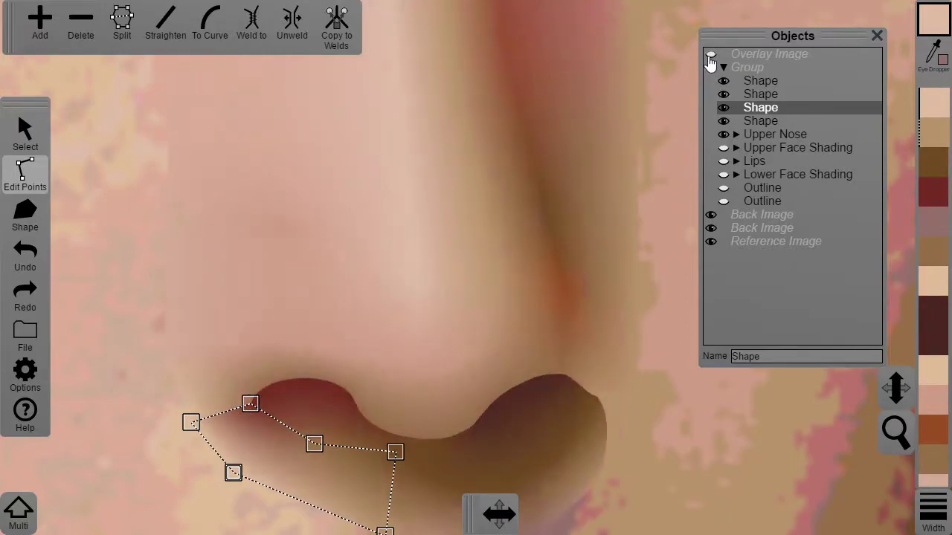
Add a point on the upper edge of the shape under the left nostril and colour it from the painting
click(232, 408)
click(230, 393)
click(240, 433)
click(232, 409)
key(e)
click(238, 427)
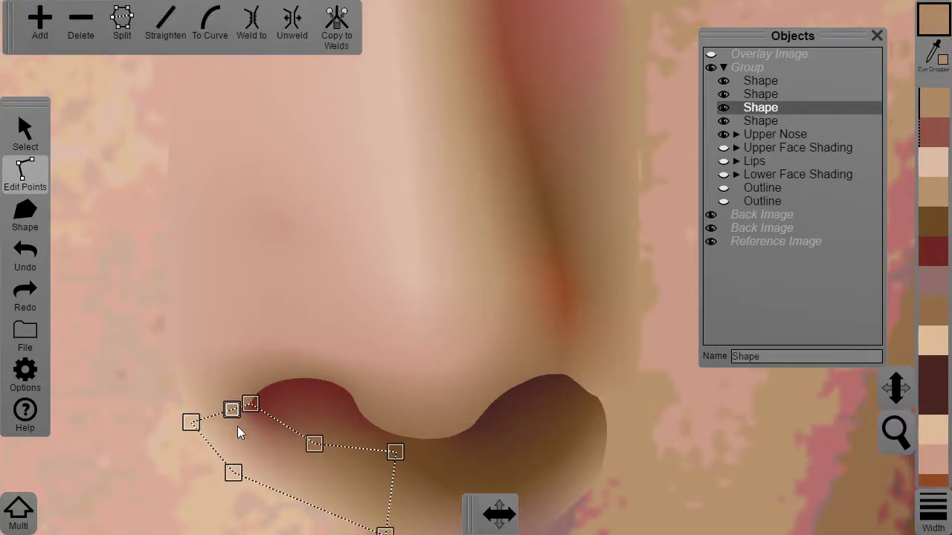
click(212, 438)
Group the four shapes under the nose and name the group Lower Nose
scroll(212, 438, down, 5)
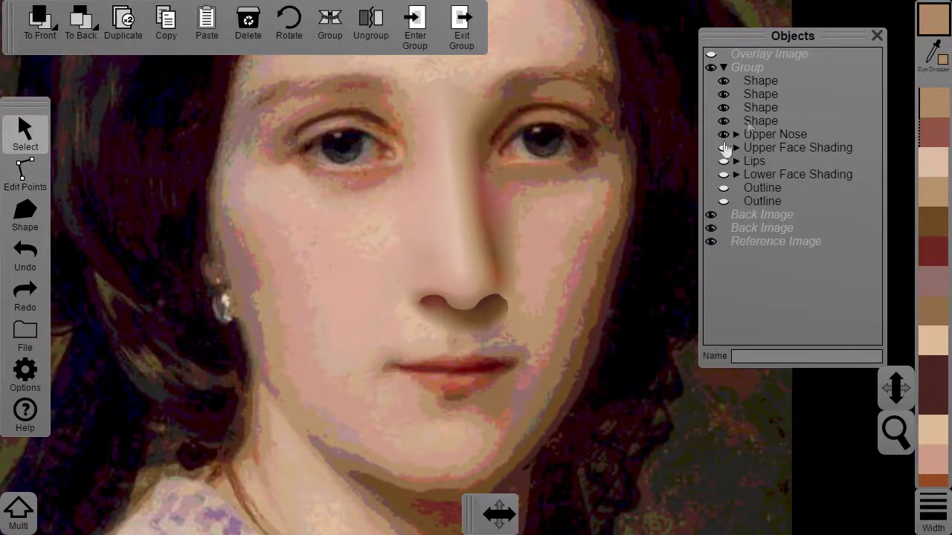
drag(551, 362, 370, 264)
click(329, 21)
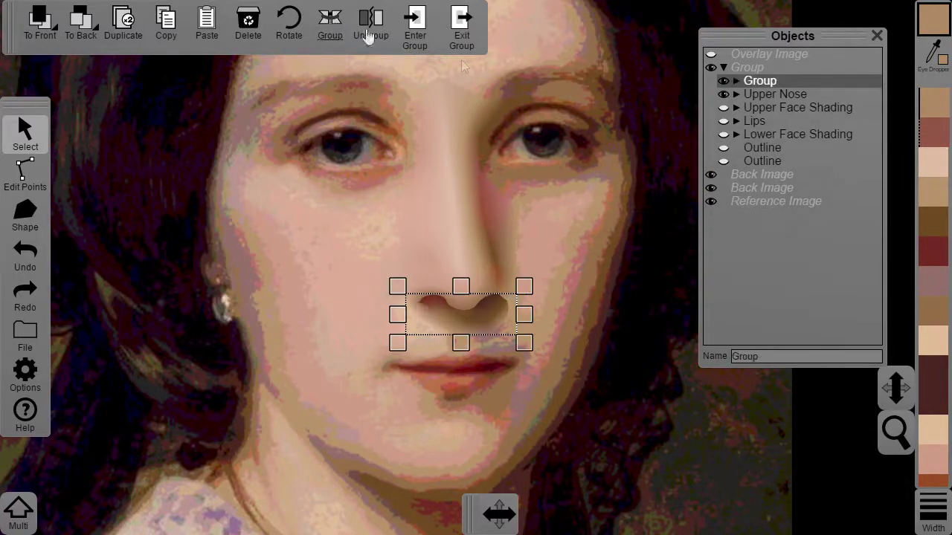
drag(762, 355, 721, 357)
text(Lower Nose)
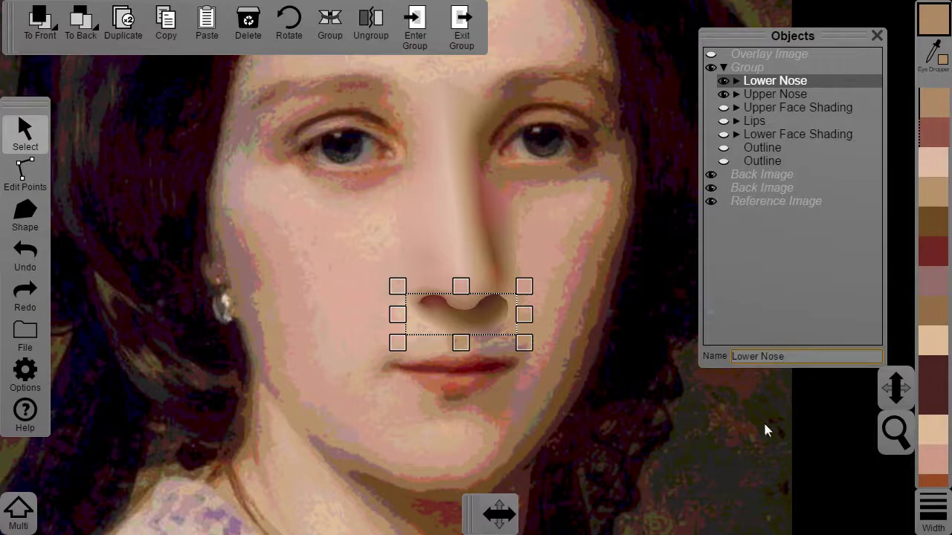
click(761, 328)
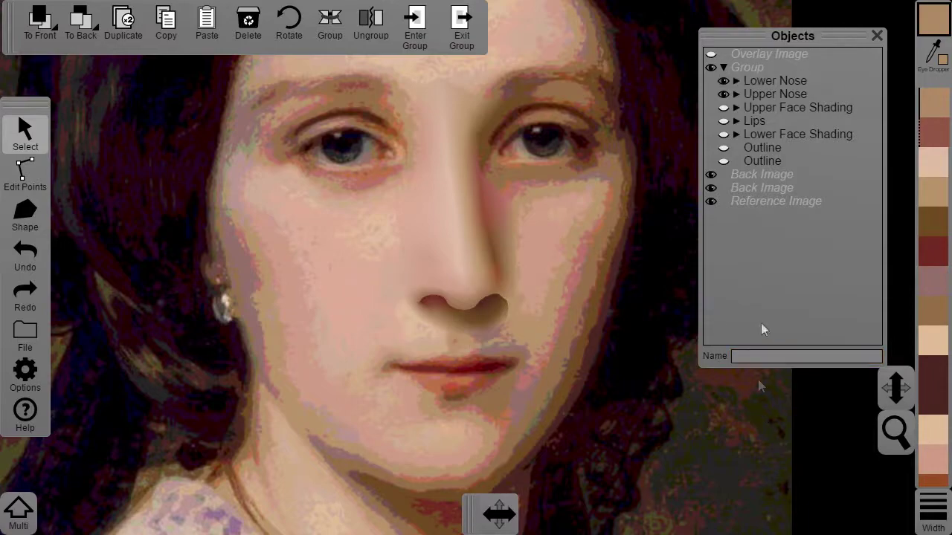
Show the Upper Face Shading, Lips and Lower Face Shading groups and the outlines to view the whole face
click(723, 107)
click(723, 121)
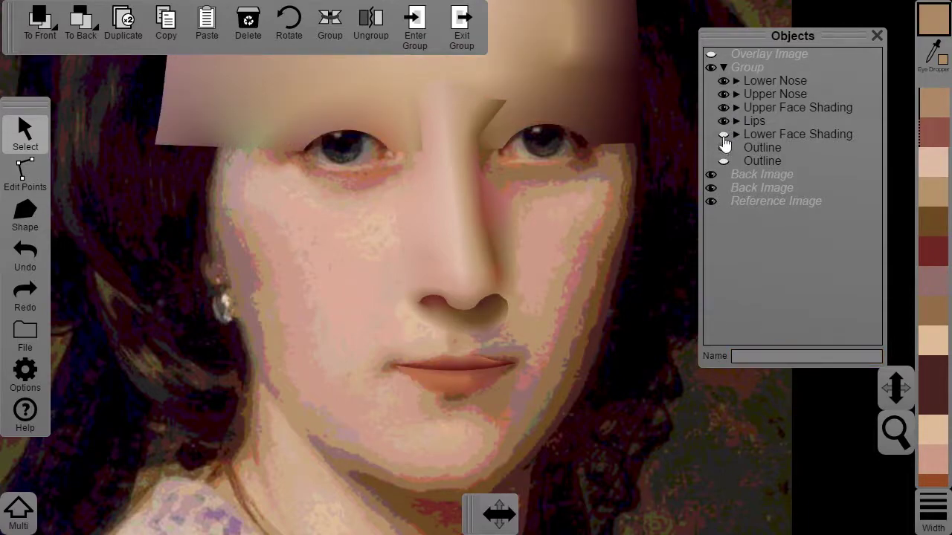
click(723, 134)
click(723, 161)
scroll(541, 295, up, 2)
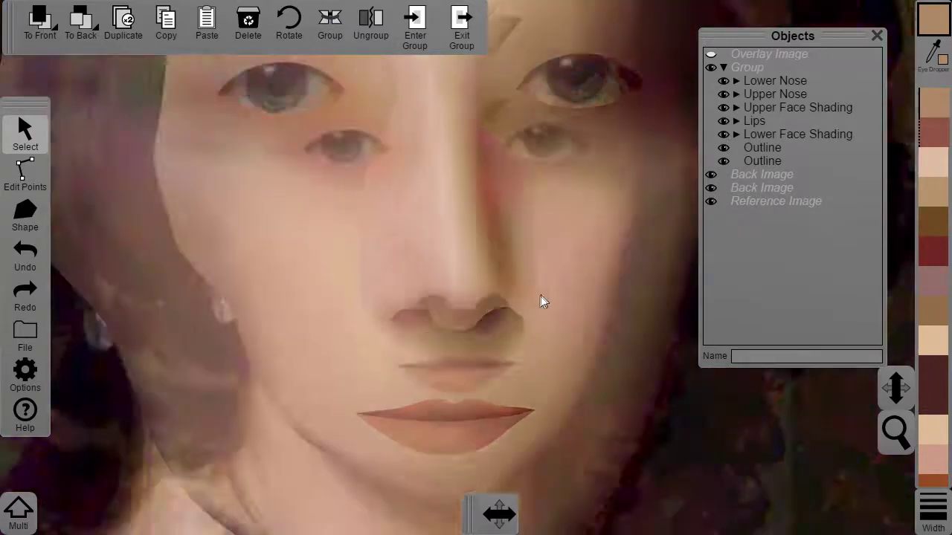
scroll(540, 295, down, 4)
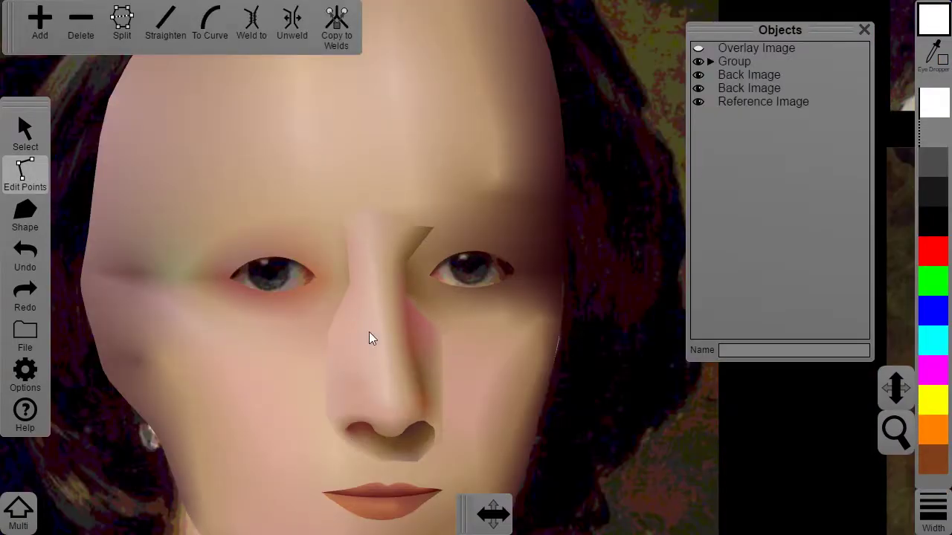
Enter the face group and its Lower Nose subgroup so the points of its shapes can be edited
click(350, 218)
click(25, 130)
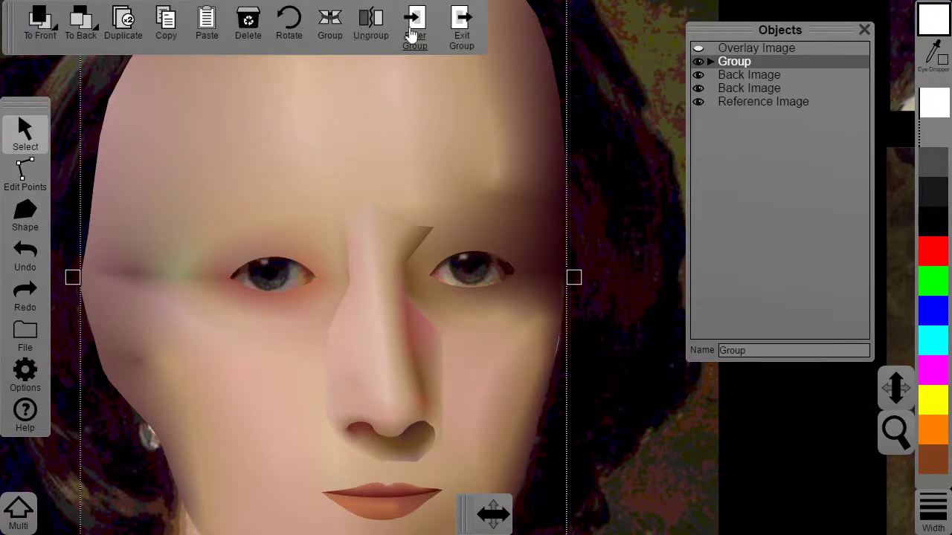
click(414, 26)
click(336, 370)
click(710, 63)
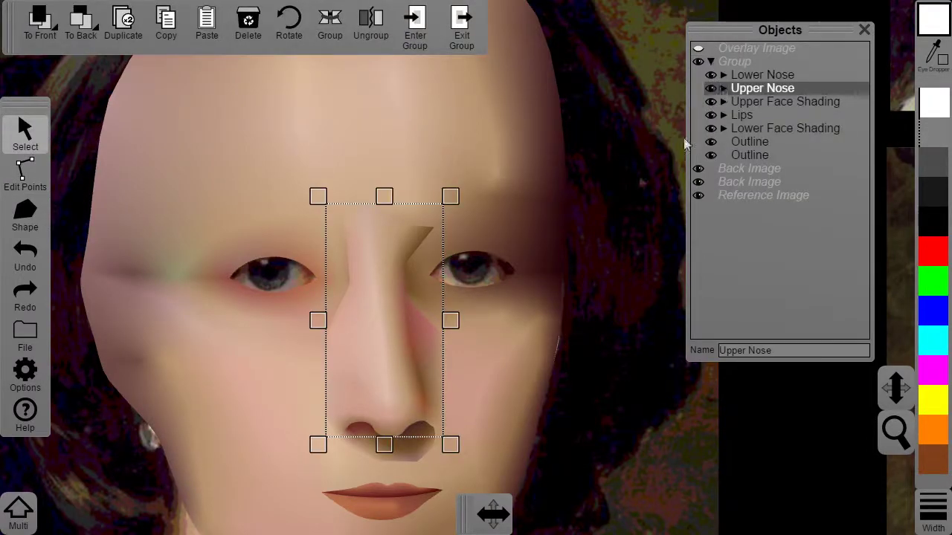
click(755, 75)
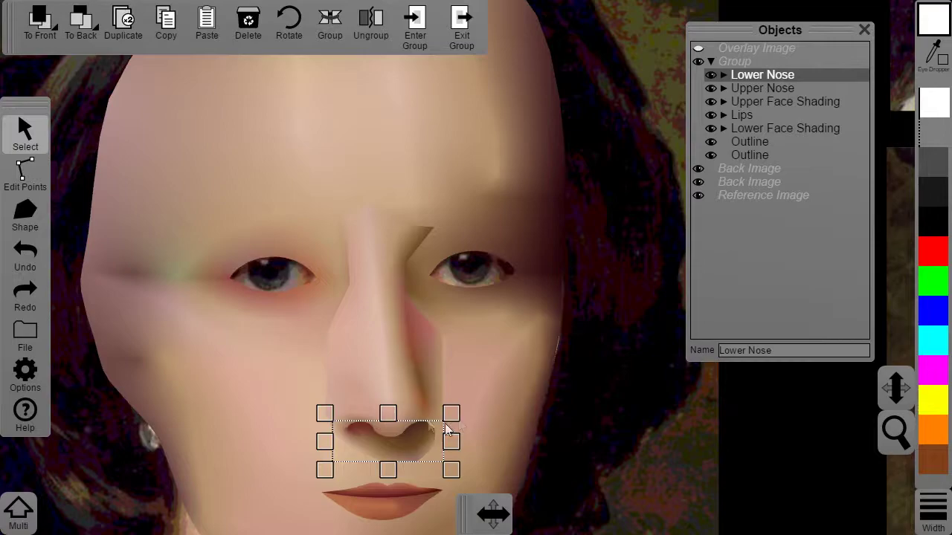
click(414, 22)
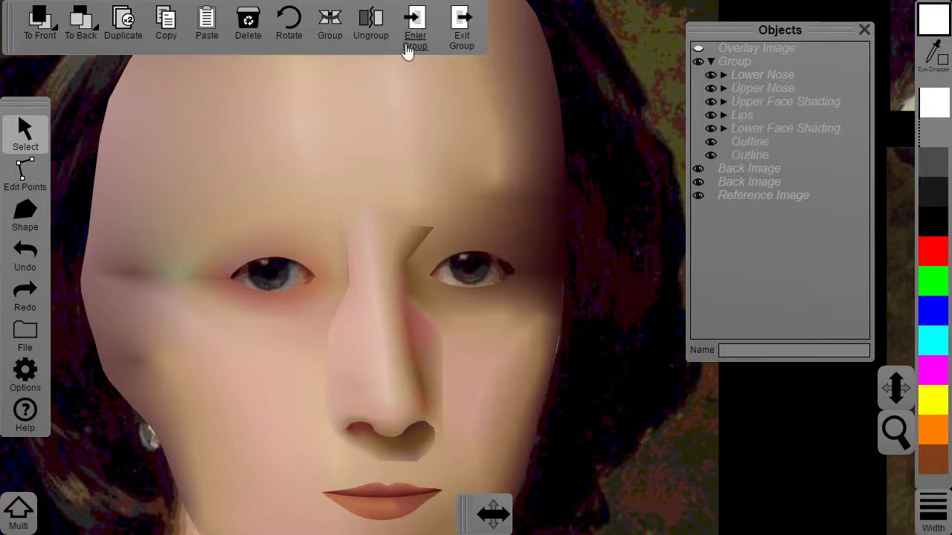
click(13, 177)
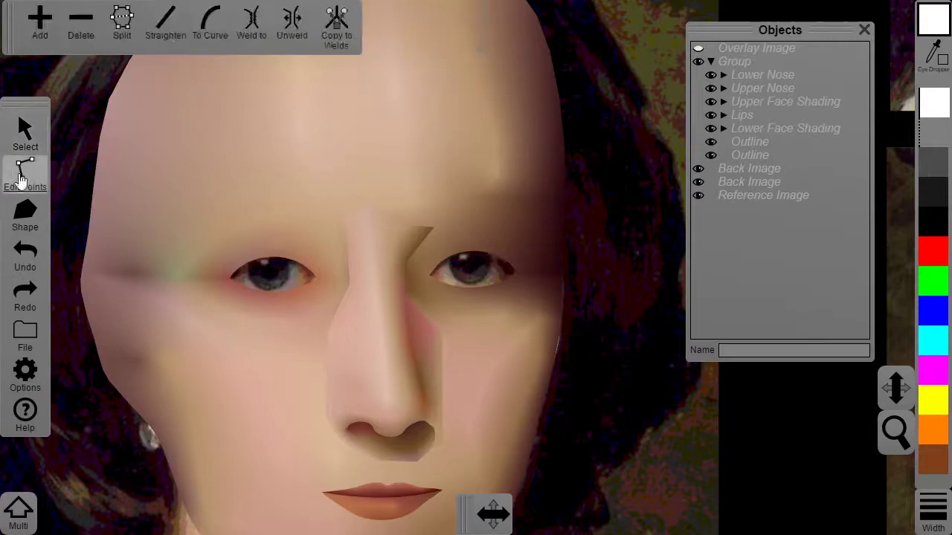
scroll(422, 462, up, 3)
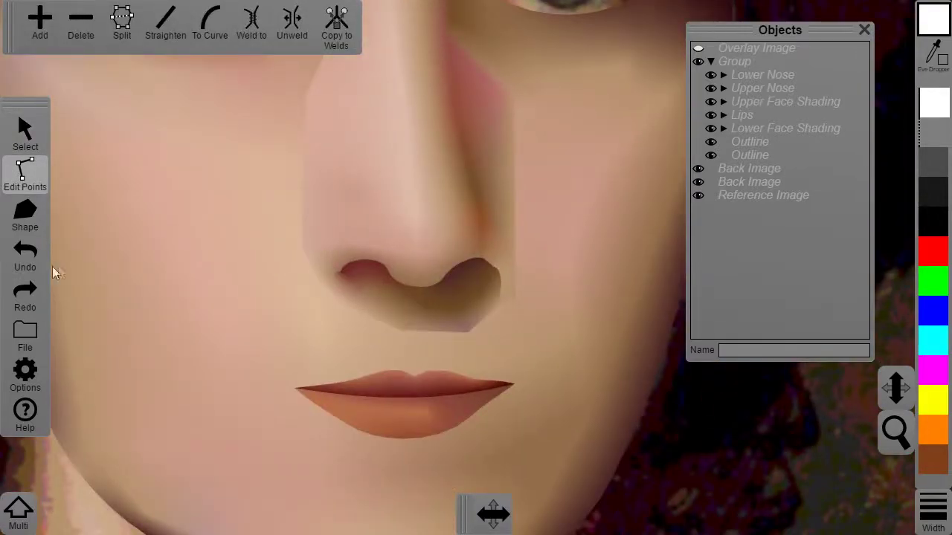
Show the object info and set the three outer points of the shape under the right nostril to 100% transparency
click(25, 372)
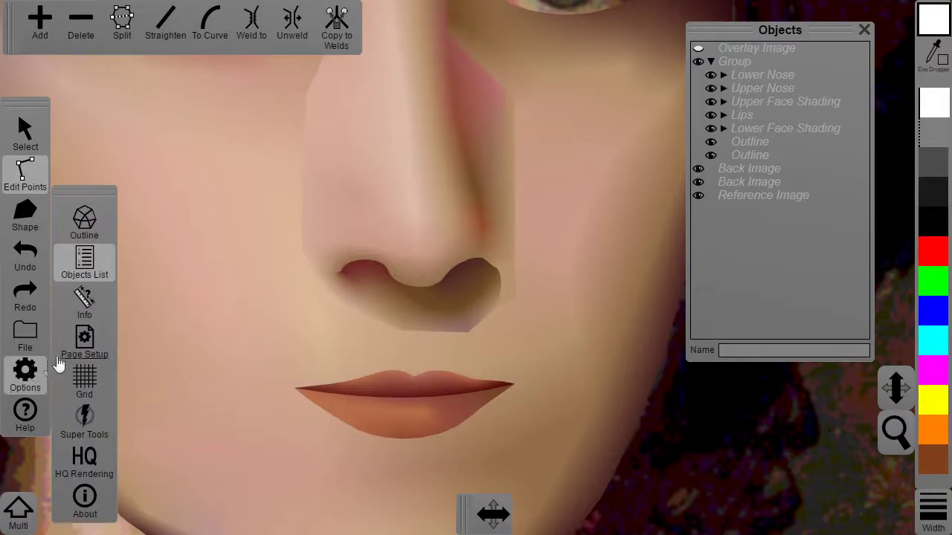
click(82, 305)
drag(178, 260, 618, 275)
click(444, 328)
click(466, 332)
shift+click(397, 333)
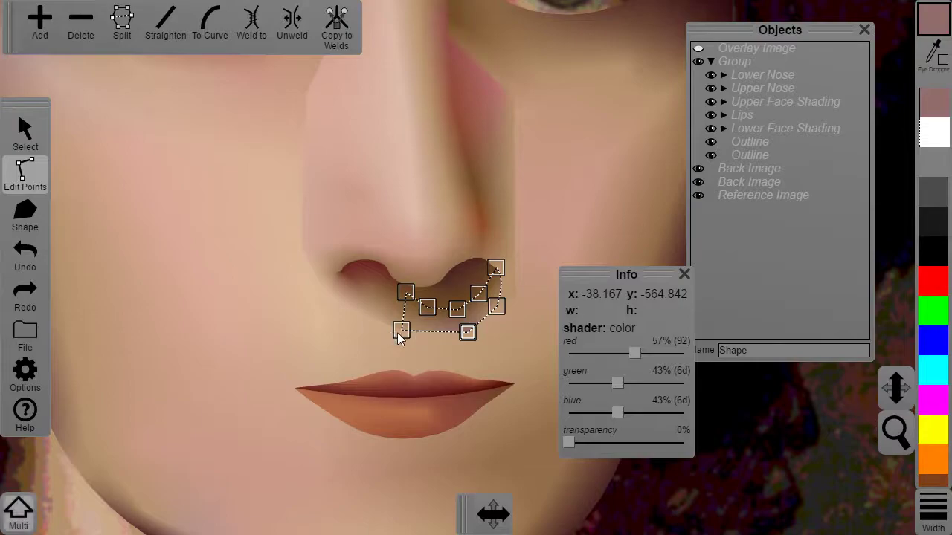
shift+click(497, 308)
drag(569, 443, 714, 445)
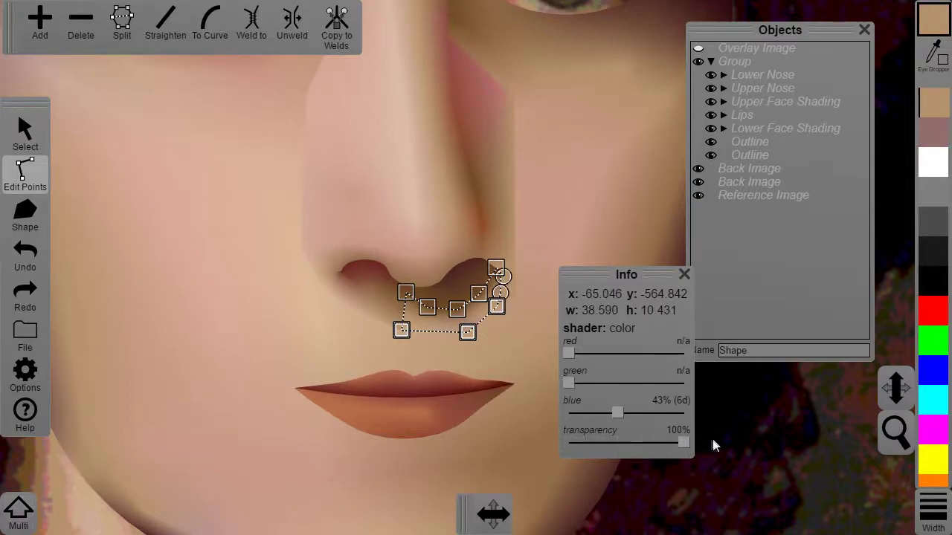
Set the three outer points of the shape under the left nostril to 100% transparency
click(372, 306)
shift+click(335, 304)
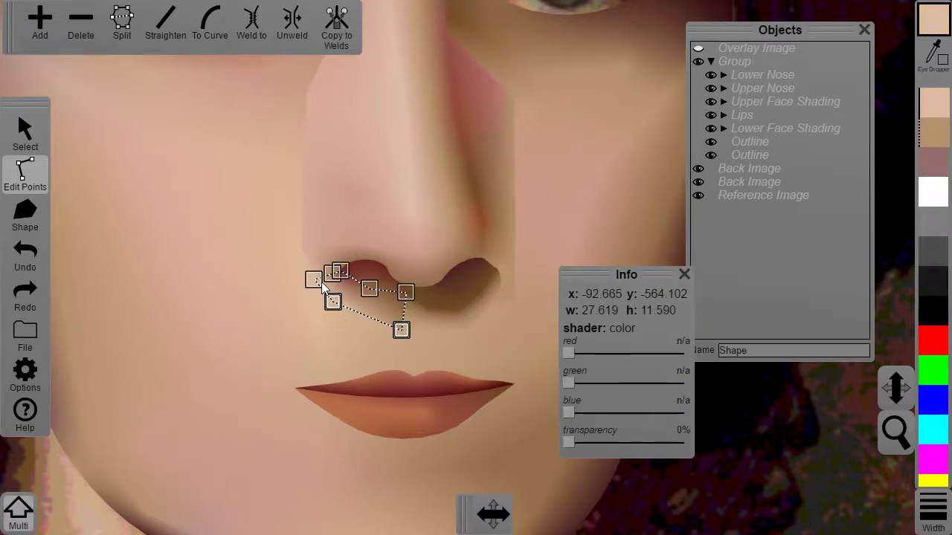
shift+click(318, 281)
drag(569, 443, 717, 439)
Set the outer points of the shape beside the right nostril to 100% transparency
click(487, 304)
click(499, 308)
click(507, 285)
click(497, 306)
shift+click(516, 297)
drag(569, 443, 688, 443)
click(515, 268)
drag(569, 443, 688, 444)
click(325, 325)
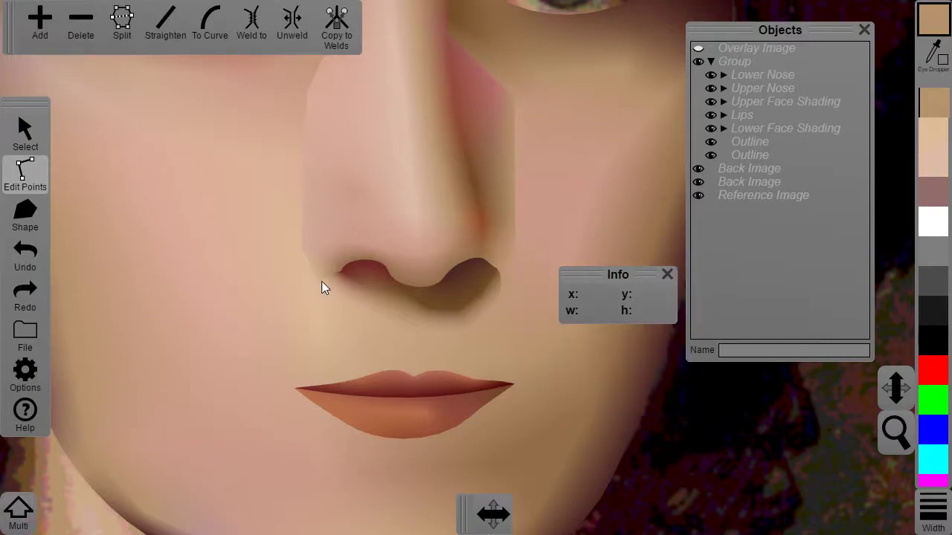
Switch to the Upper Nose shapes and make the outer points just above the right nostril's side 100% transparent
click(24, 132)
click(356, 221)
click(29, 177)
click(308, 248)
click(518, 264)
click(515, 267)
shift+click(515, 223)
drag(568, 443, 705, 440)
Set the upper points of the narrow shape along the nose's right side to 100% transparency
click(511, 154)
click(514, 96)
click(496, 81)
drag(571, 446, 688, 444)
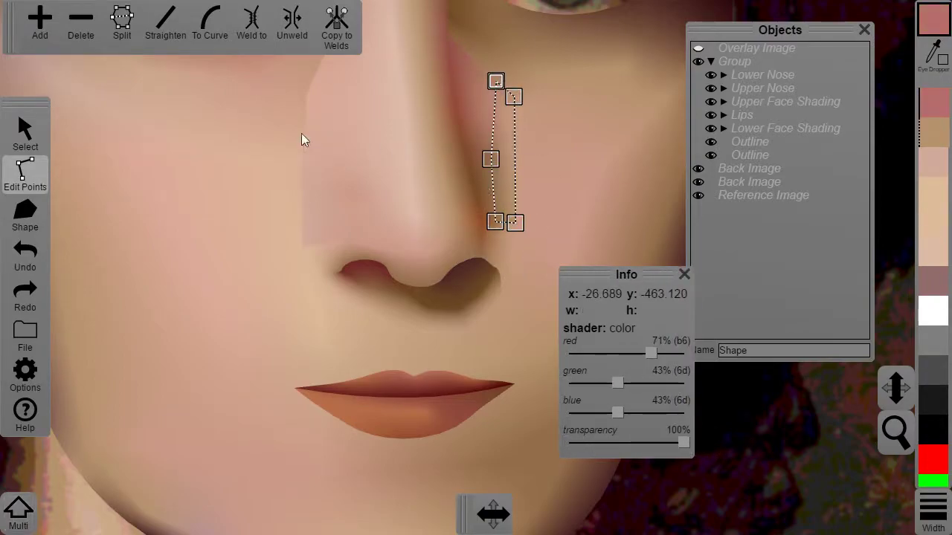
Set the outer points of the shapes along the nose's left side and across the top of the bridge to 100% transparency
click(301, 187)
shift+click(302, 244)
drag(569, 444, 688, 445)
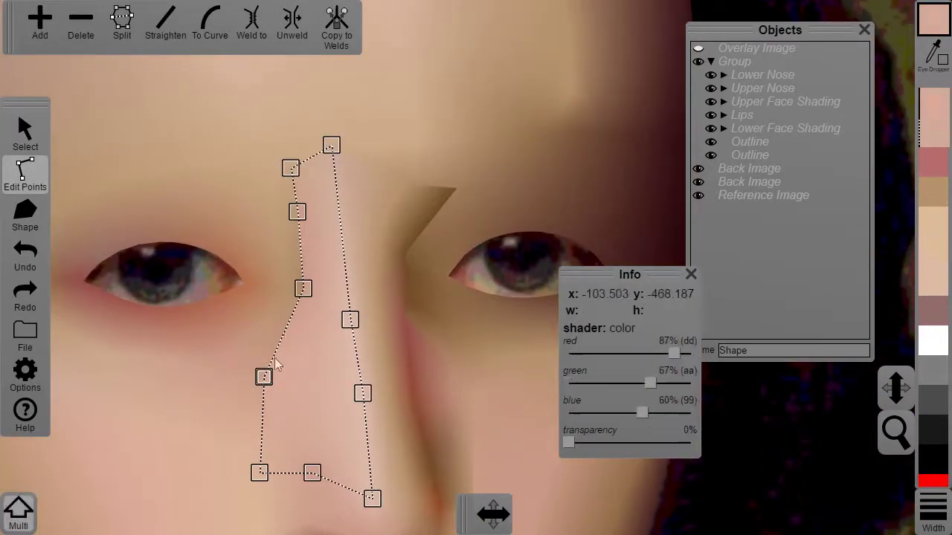
shift+click(332, 144)
click(411, 186)
click(406, 185)
drag(571, 444, 808, 432)
Make the outer points of the dark shape between the nose bridge and the right eye transparent
click(454, 190)
click(455, 189)
shift+click(405, 253)
shift+click(404, 317)
drag(570, 445, 637, 447)
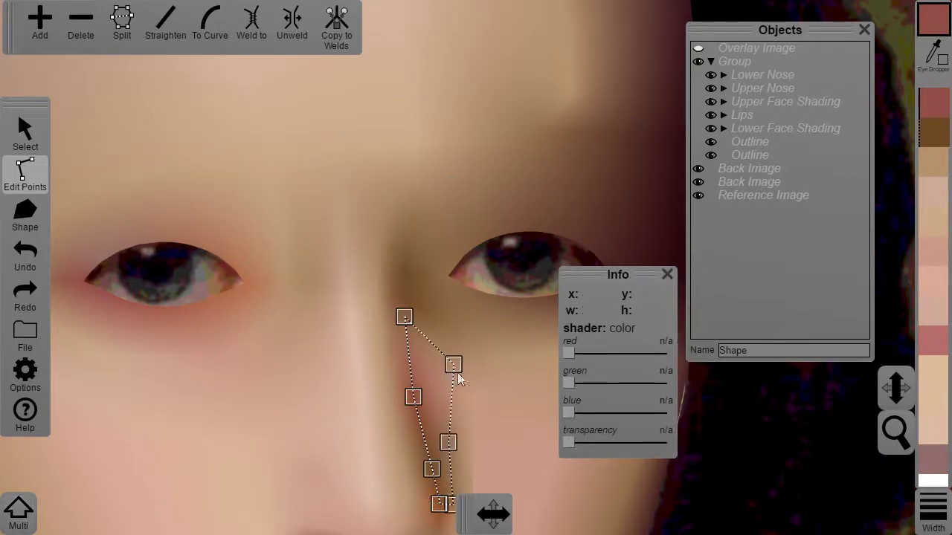
Set the upper outer corner points where the reddish and narrow shapes meet the right cheek to 100% transparency
click(453, 366)
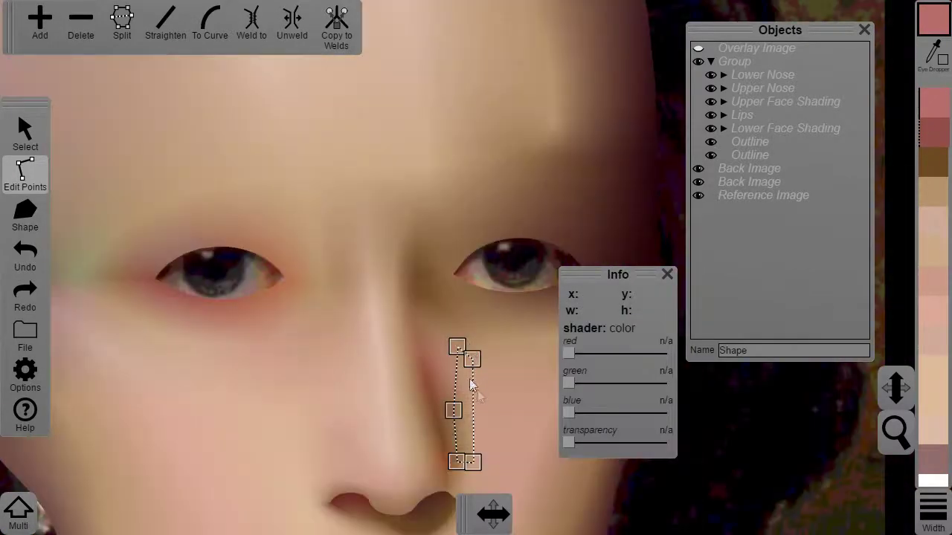
click(471, 360)
drag(568, 445, 594, 445)
drag(595, 445, 673, 445)
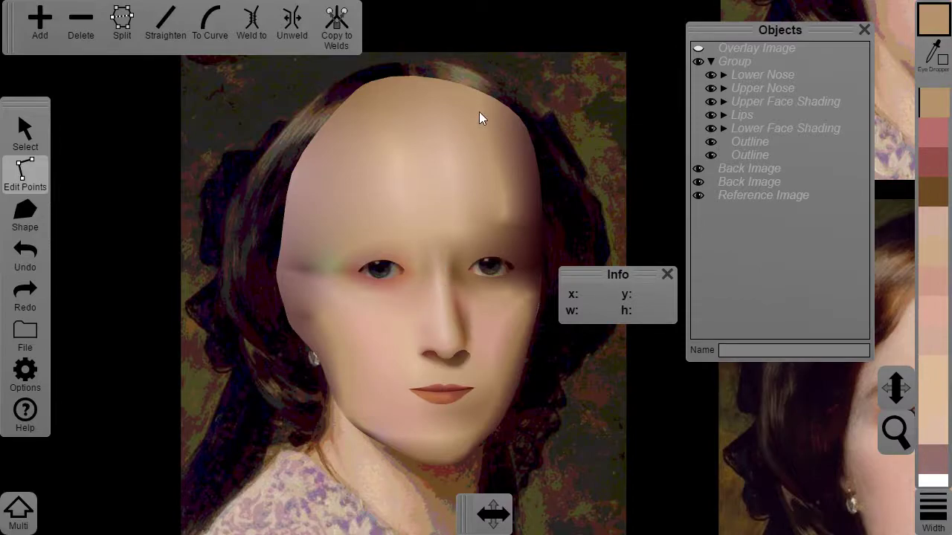
Move the outer points of the narrow shape along the nose's right side outward onto the cheek for a softer blend
click(25, 134)
scroll(468, 401, up, 5)
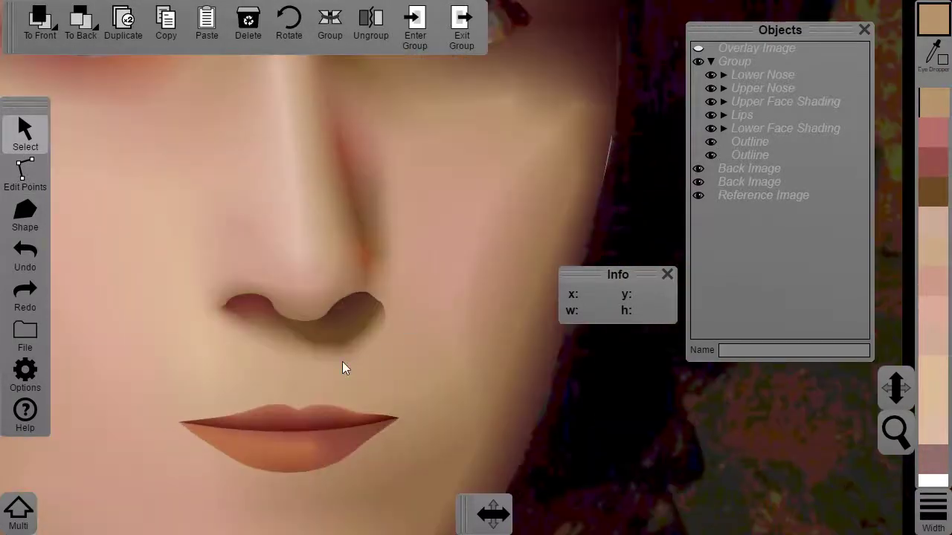
scroll(342, 362, up, 3)
click(25, 174)
click(315, 216)
scroll(383, 168, down, 5)
drag(437, 150, 401, 279)
click(401, 281)
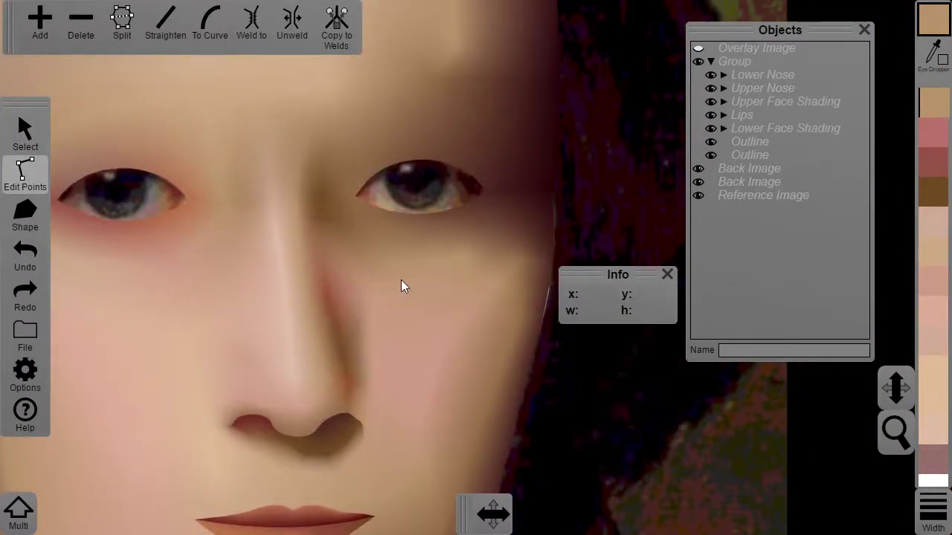
click(351, 310)
click(364, 359)
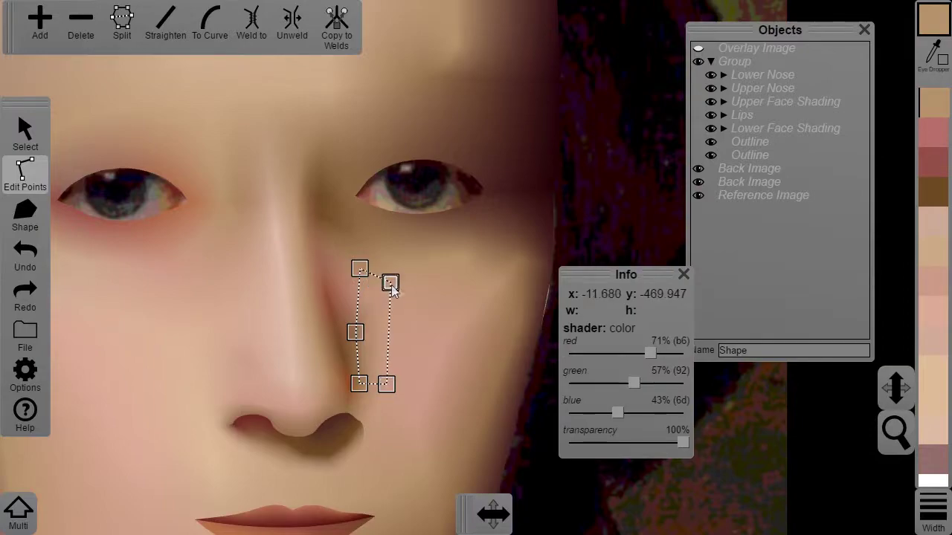
click(426, 300)
Adjust the outer points of the shapes along the nose's left side to soften the blend into the cheek
click(216, 335)
click(204, 390)
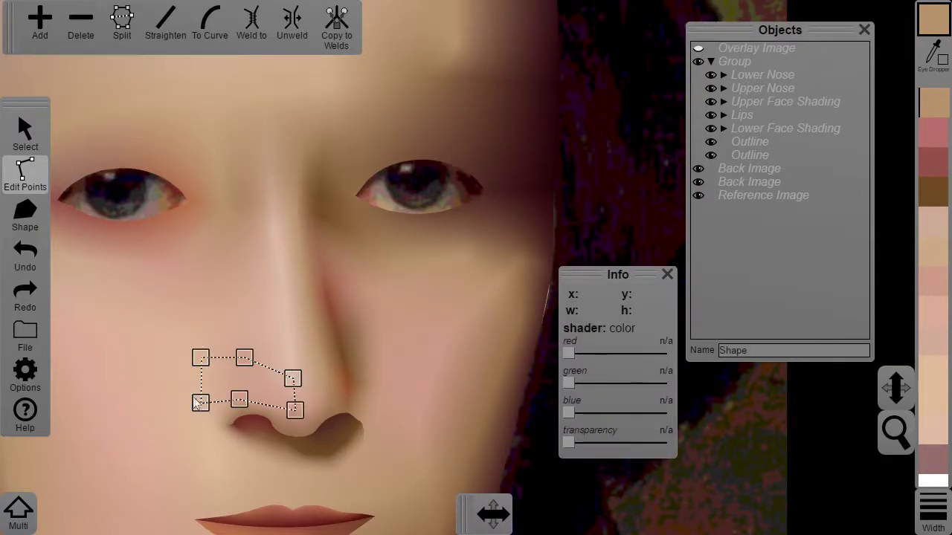
click(191, 403)
click(154, 370)
click(248, 145)
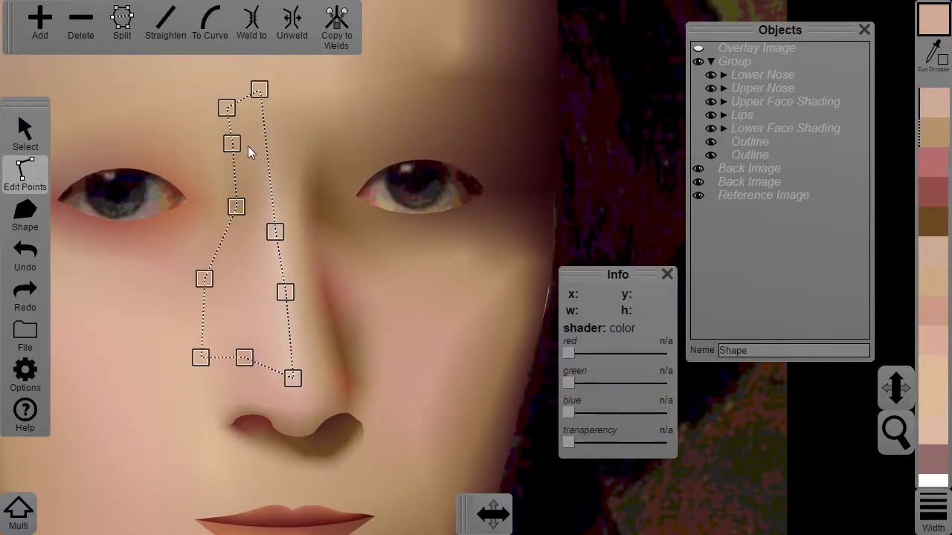
click(221, 296)
Delete the left point on the right nostril's lower edge from both the nostril shape and the shading shape beneath it
scroll(318, 421, down, 3)
drag(318, 420, 252, 384)
click(25, 134)
click(279, 335)
click(26, 174)
scroll(342, 339, up, 4)
click(279, 350)
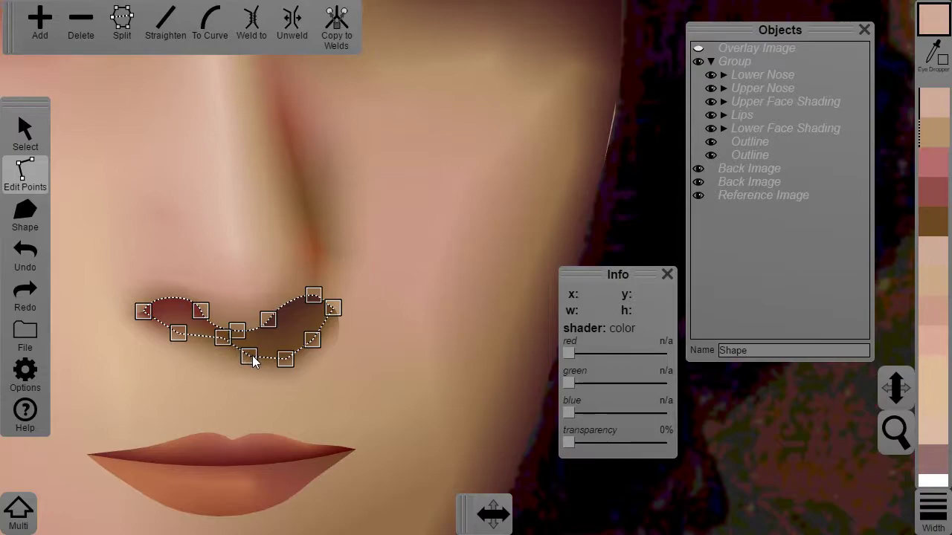
click(253, 360)
click(81, 25)
click(259, 357)
click(81, 25)
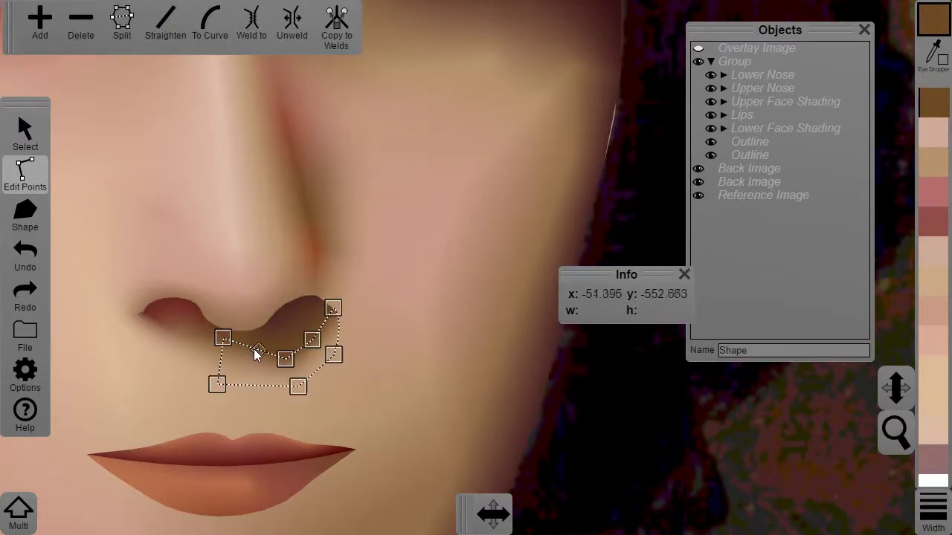
Delete the right point on the right nostril's lower edge from both the shading shape and the nostril shape
click(312, 339)
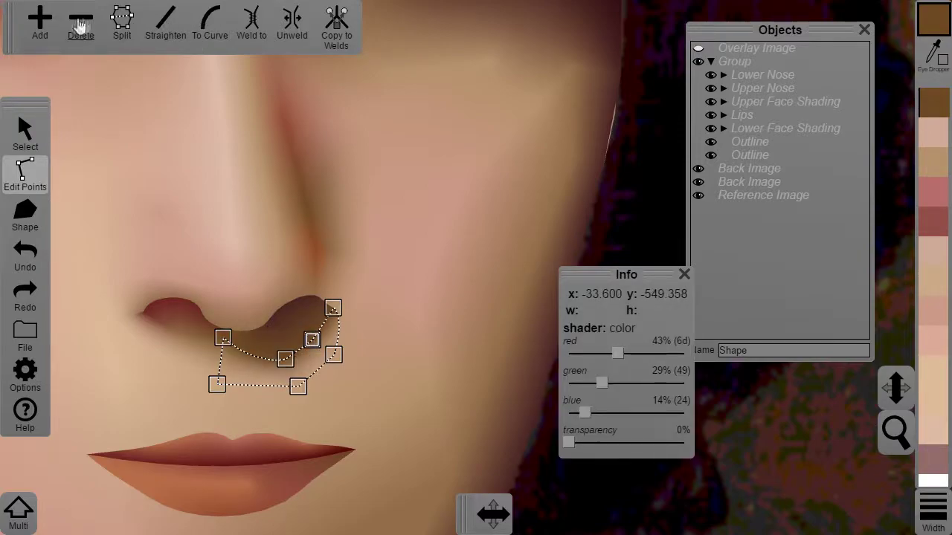
click(84, 23)
scroll(243, 378, up, 2)
click(231, 374)
click(87, 25)
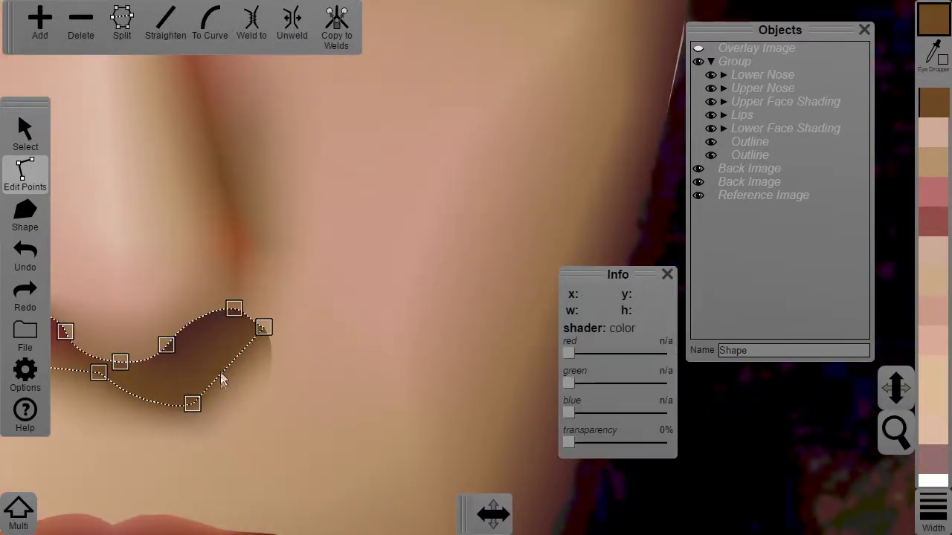
Convert the right nostril's straight lower-right edge to a curve and bow it outward to round the nostril
click(226, 366)
click(210, 31)
drag(210, 383, 225, 390)
drag(245, 348, 258, 360)
click(371, 329)
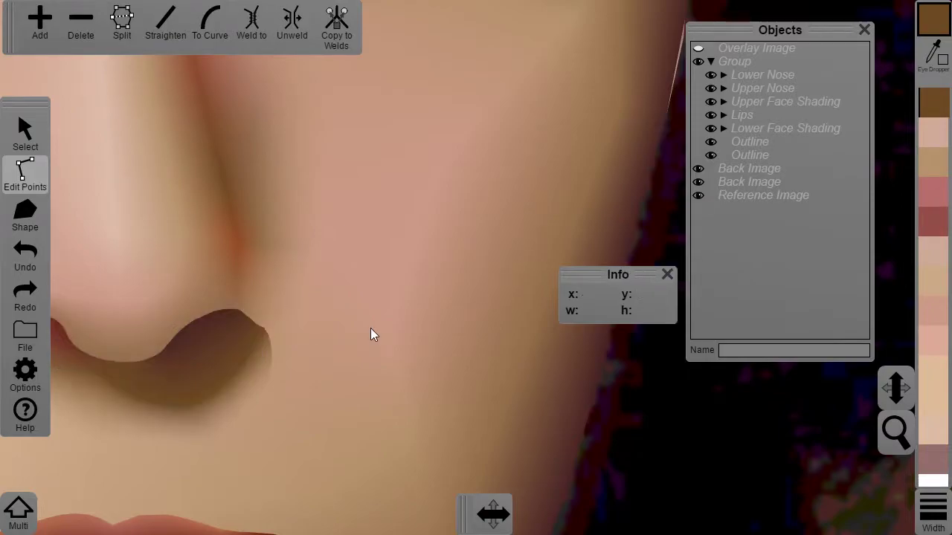
Leave the Lower Nose group and enter the Upper Nose group to edit the shapes beside the nose's right side
scroll(372, 335, down, 8)
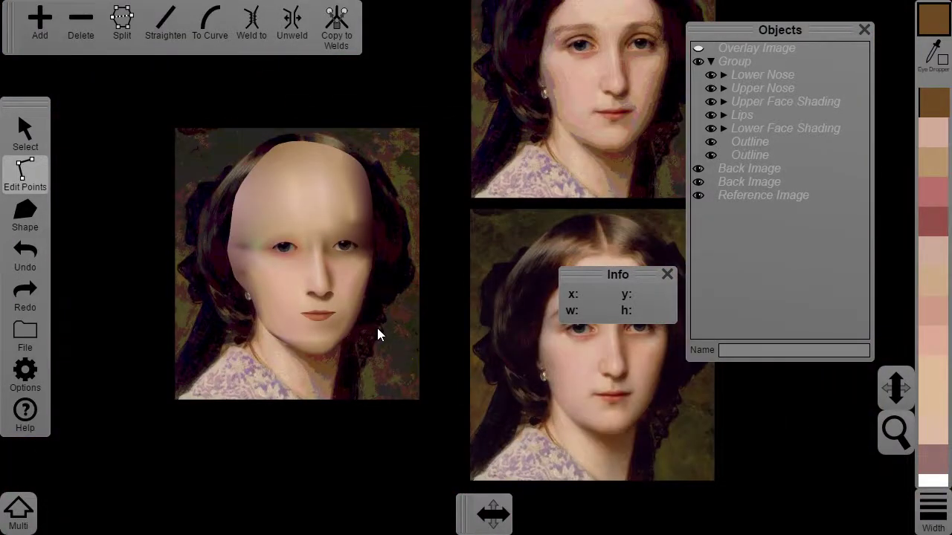
scroll(377, 327, up, 8)
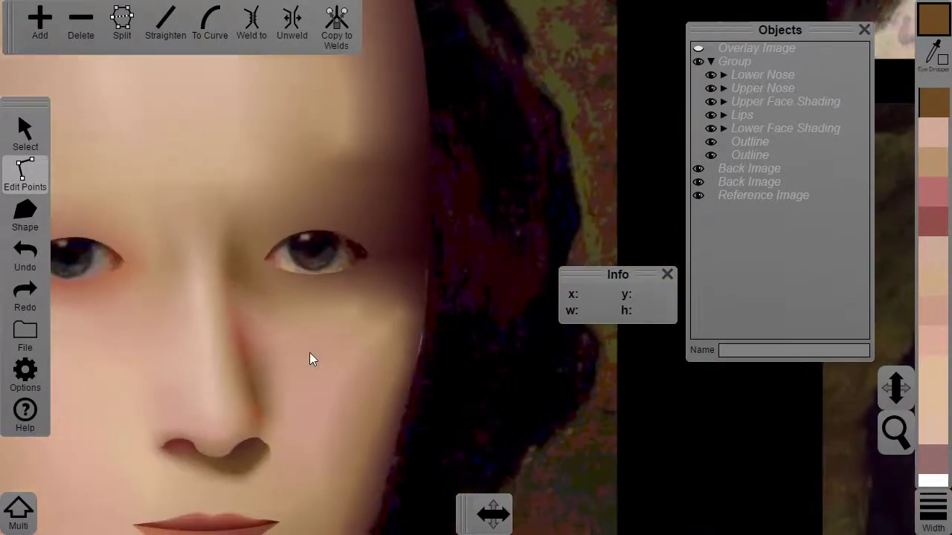
click(25, 134)
click(457, 30)
click(258, 364)
click(414, 32)
click(28, 177)
click(261, 365)
click(287, 372)
Check the colours of the two middle points of the reddish shape on the nose's right side and select both
click(235, 288)
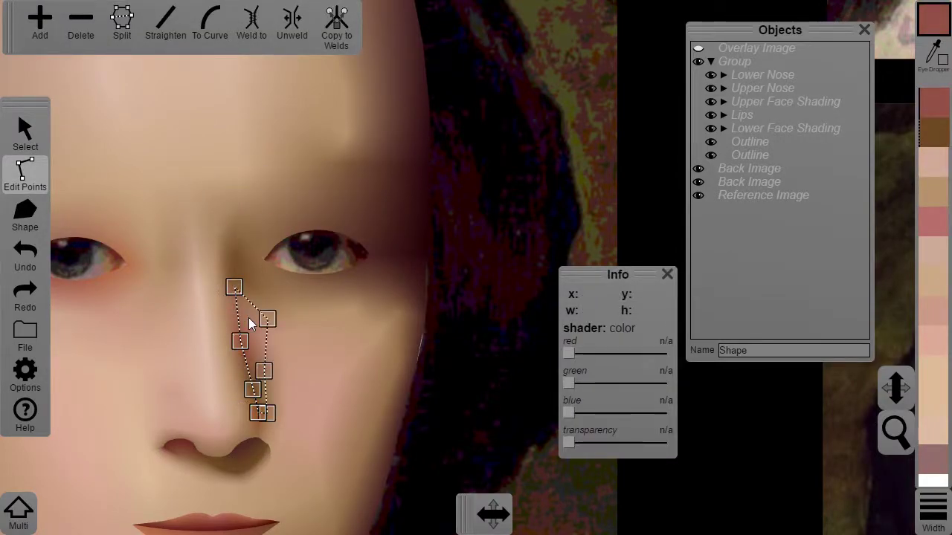
click(240, 341)
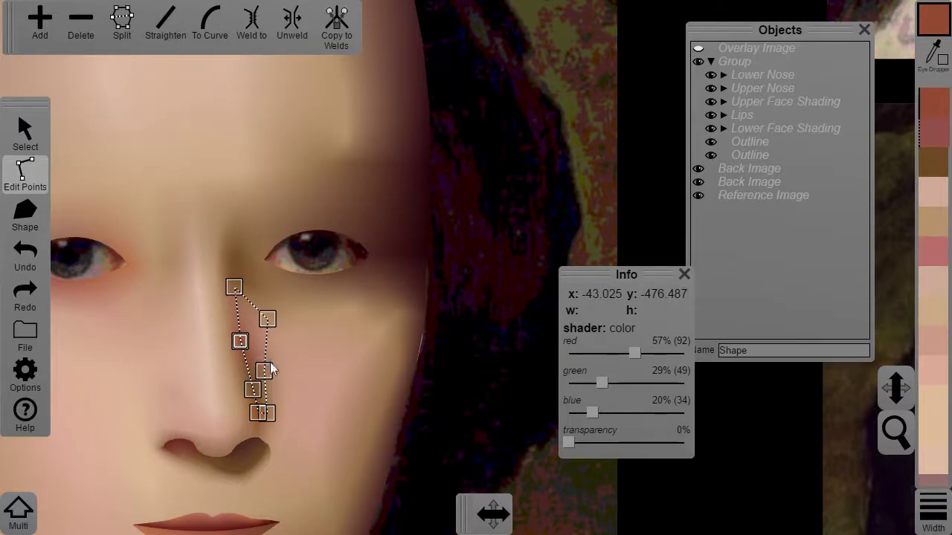
click(269, 367)
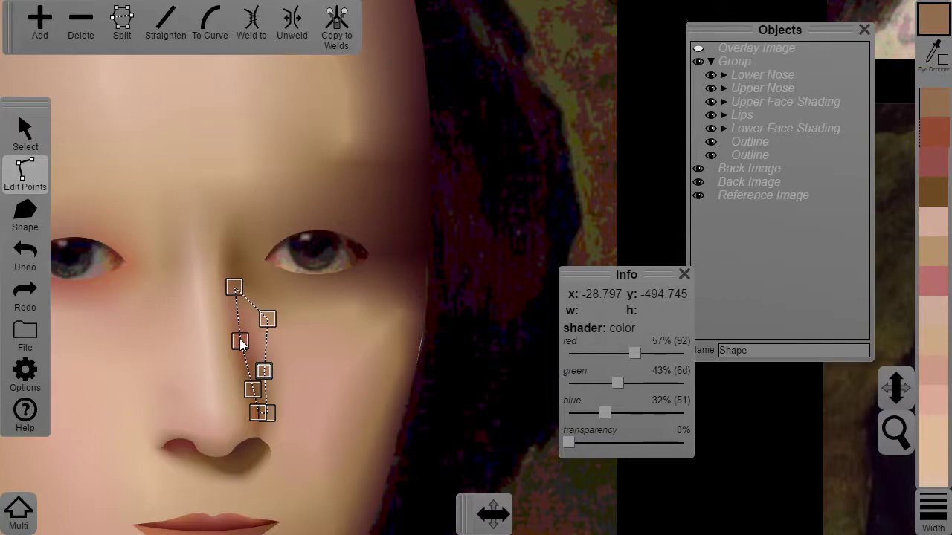
click(240, 341)
shift+click(264, 370)
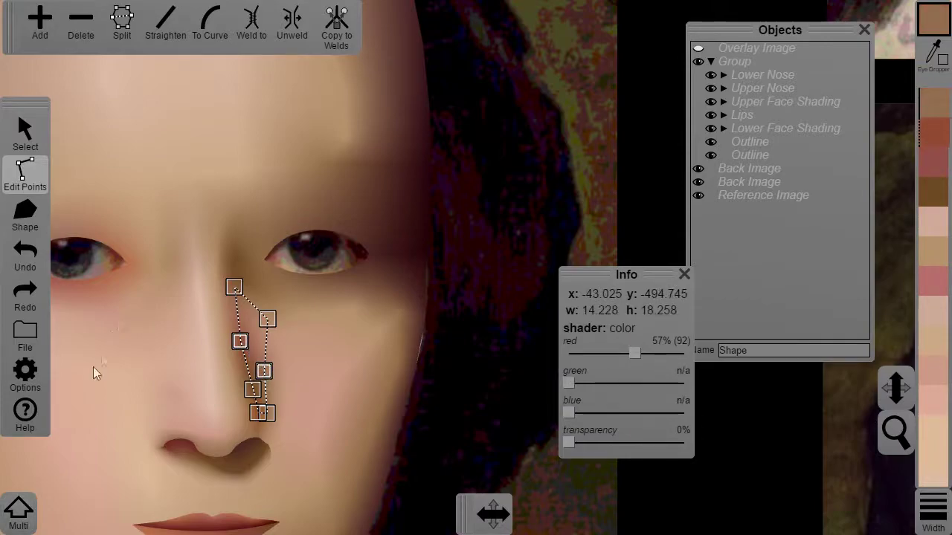
Open the Transparent Overlay Maker super tool and sample the cheek's skin colour beside the nose as its colour
click(24, 374)
click(80, 413)
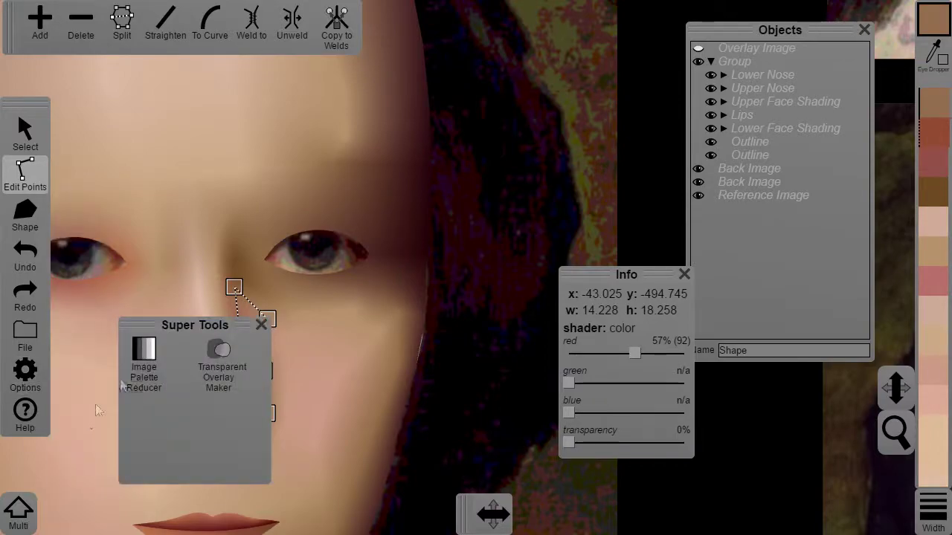
click(220, 351)
click(261, 325)
drag(266, 167, 352, 121)
click(316, 146)
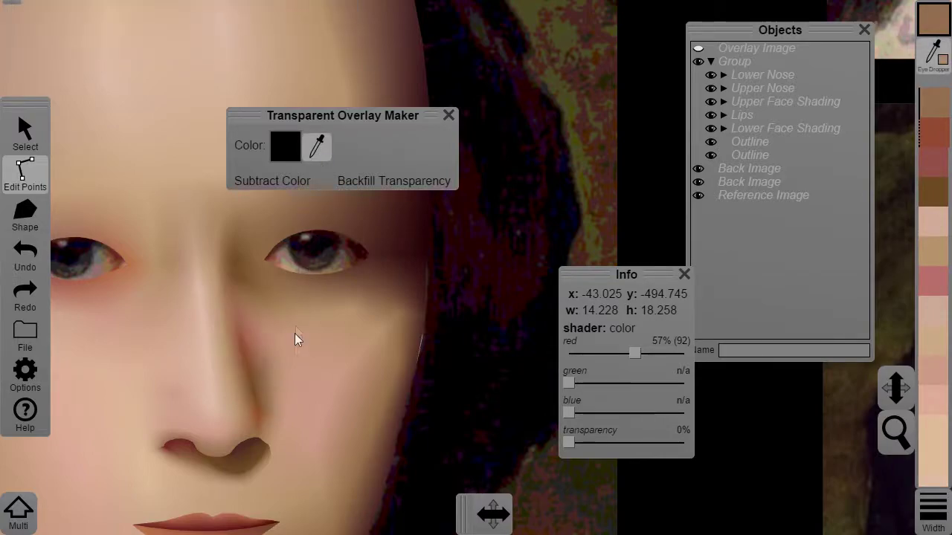
click(290, 384)
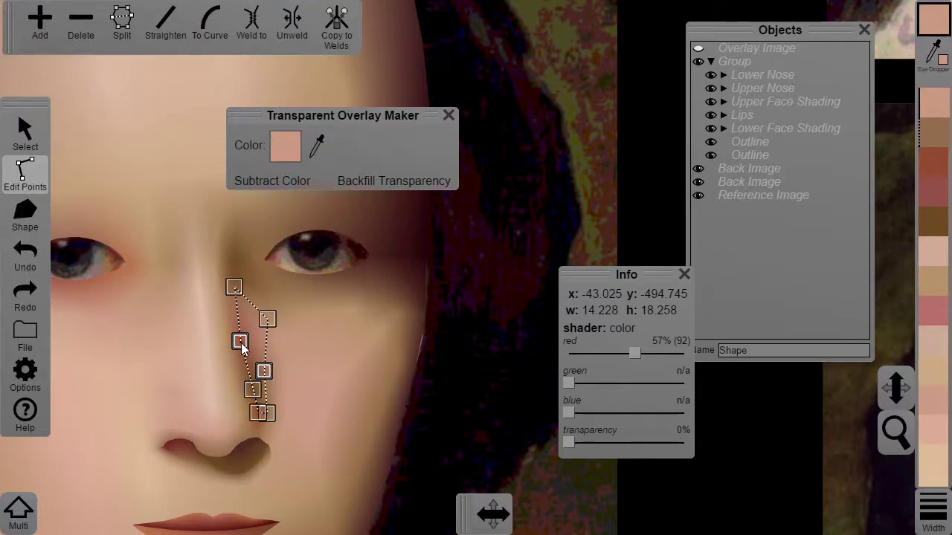
Subtract the sampled skin colour from the two middle points of the reddish shape beside the nose
click(272, 187)
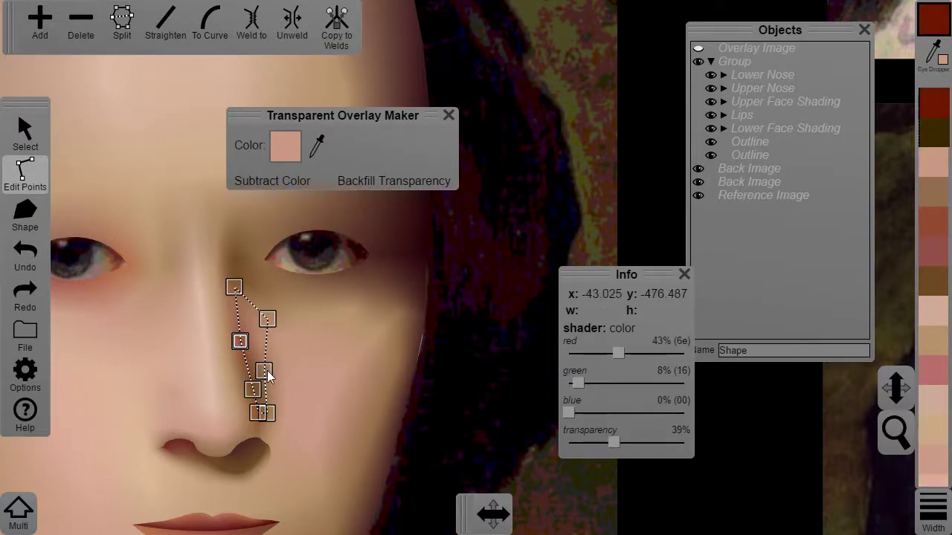
shift+click(267, 371)
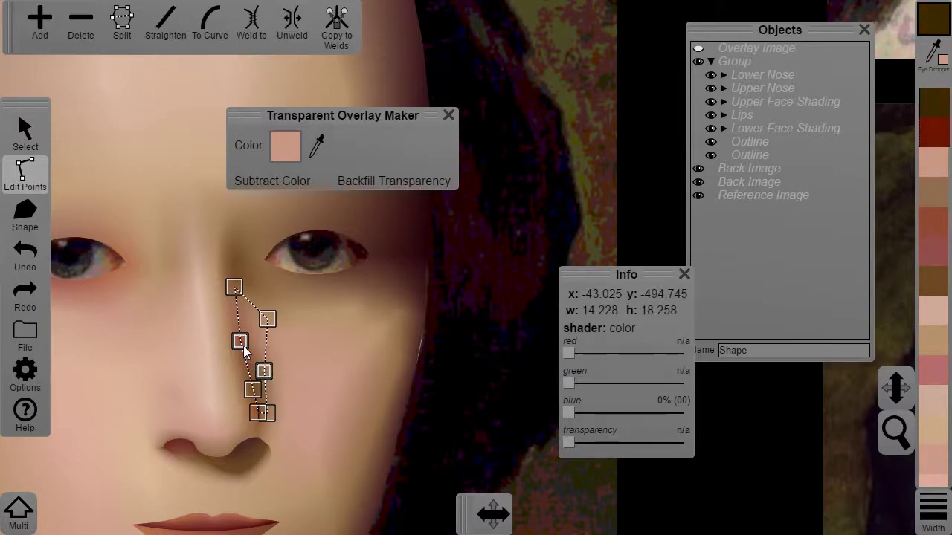
click(320, 383)
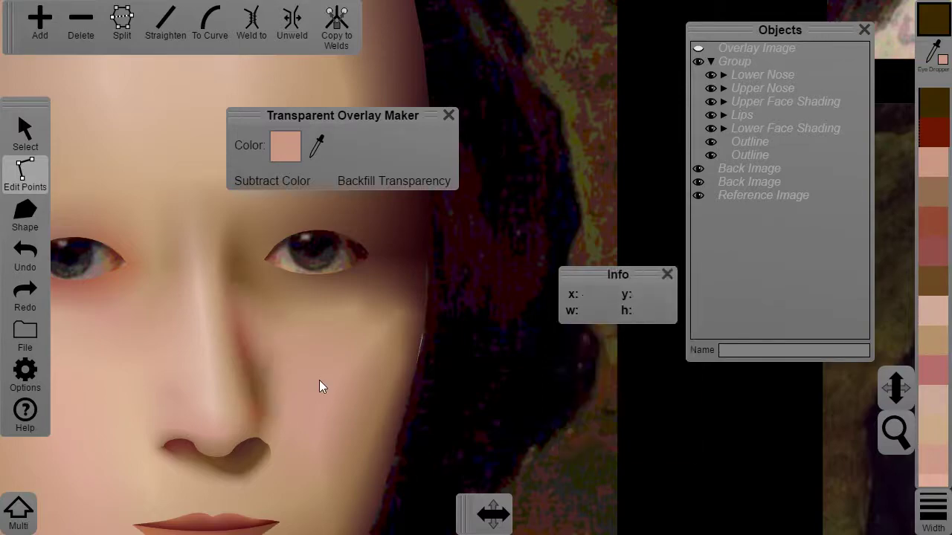
Copy the two recoloured middle points of the reddish nose shape to their welded neighbours and check the adjacent cheek shape
click(262, 342)
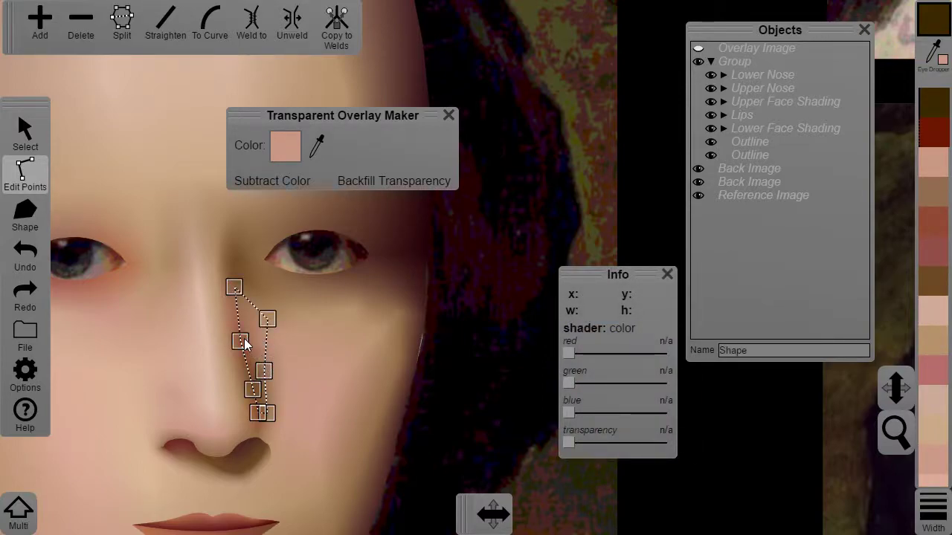
click(241, 341)
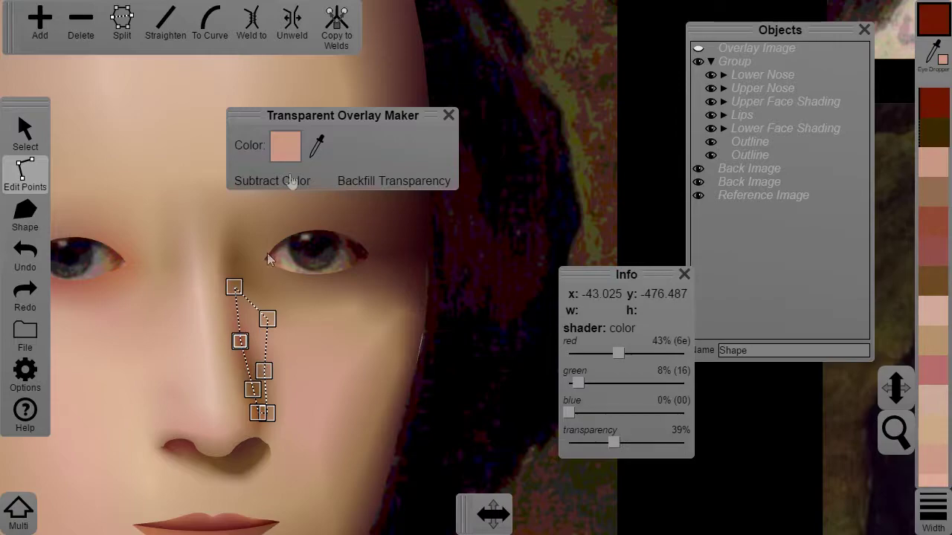
click(267, 372)
click(345, 44)
click(286, 358)
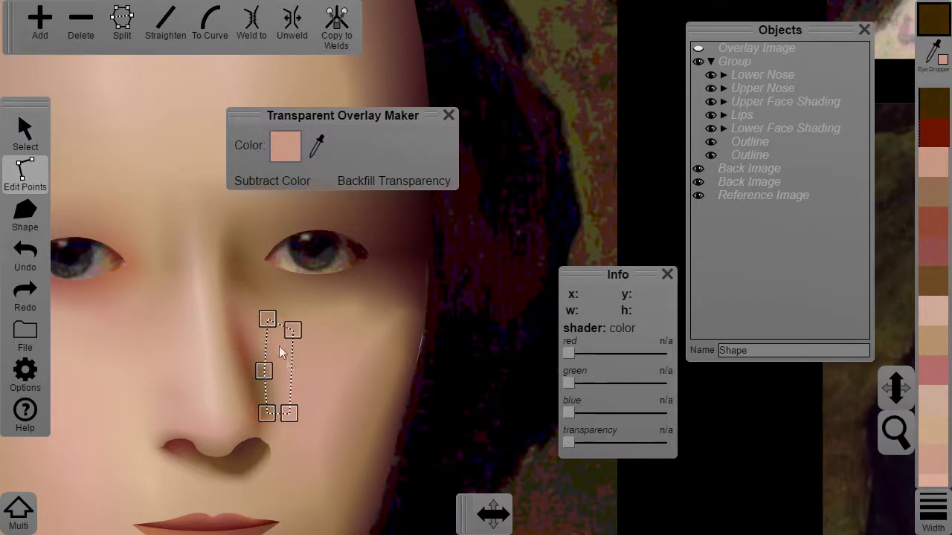
click(370, 372)
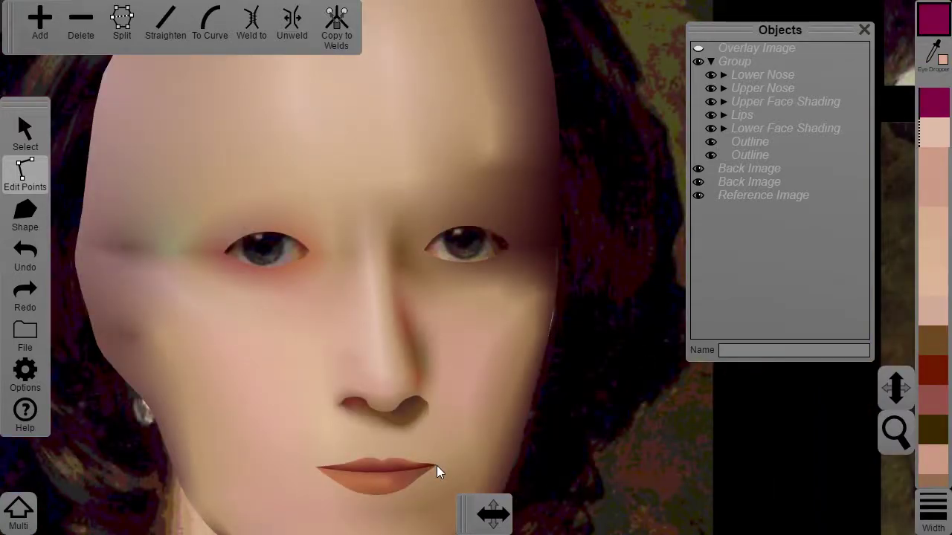
Compare the shaded face as a whole with the two reference portraits, looking closely at the painting's brow and eye area
scroll(432, 362, down, 5)
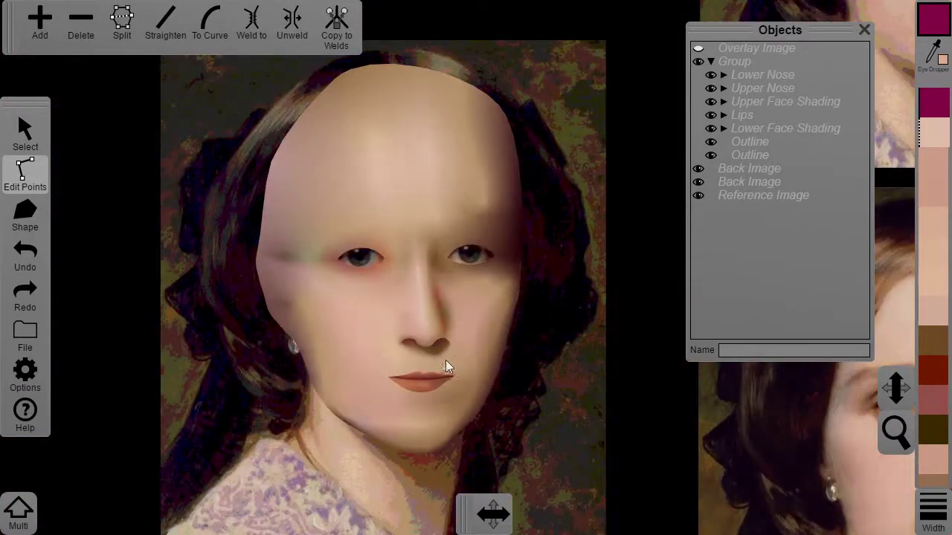
drag(431, 360, 344, 383)
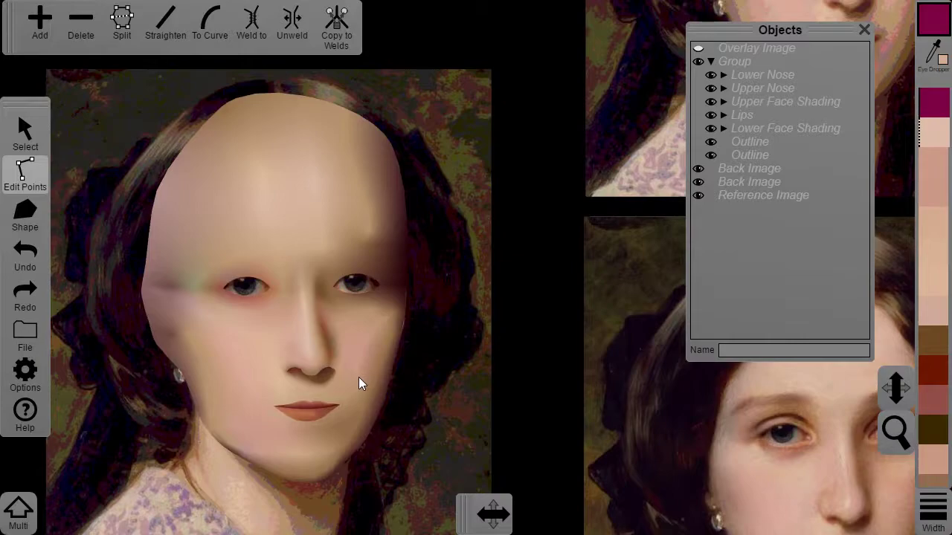
scroll(359, 374, down, 3)
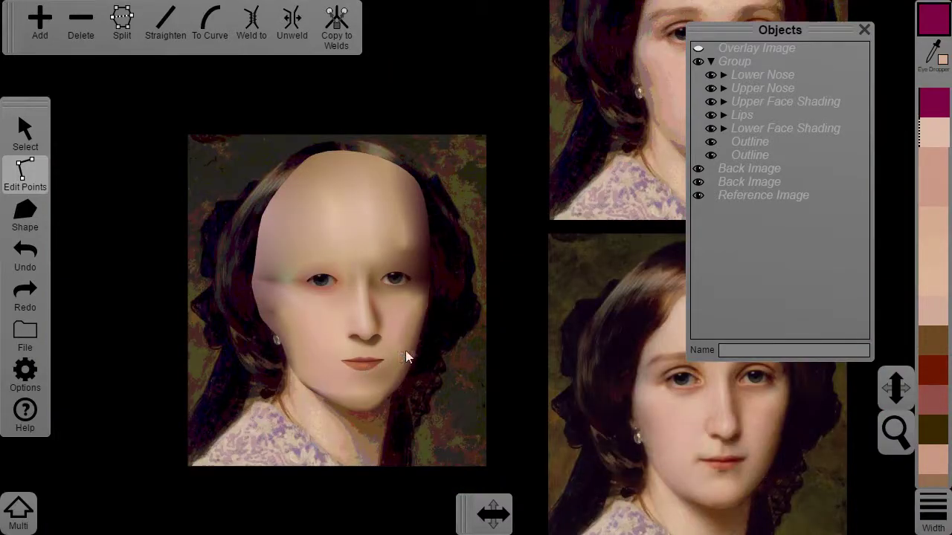
scroll(406, 357, down, 2)
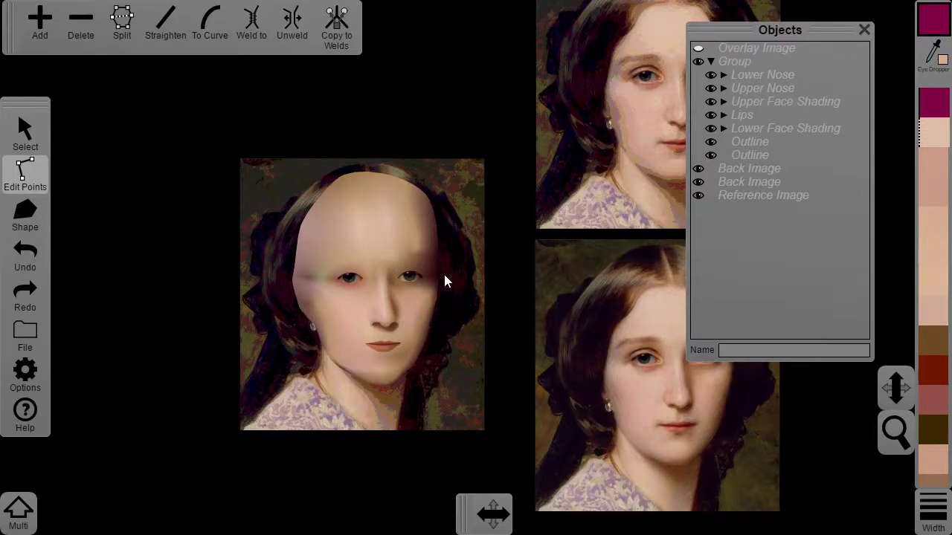
drag(444, 273, 398, 308)
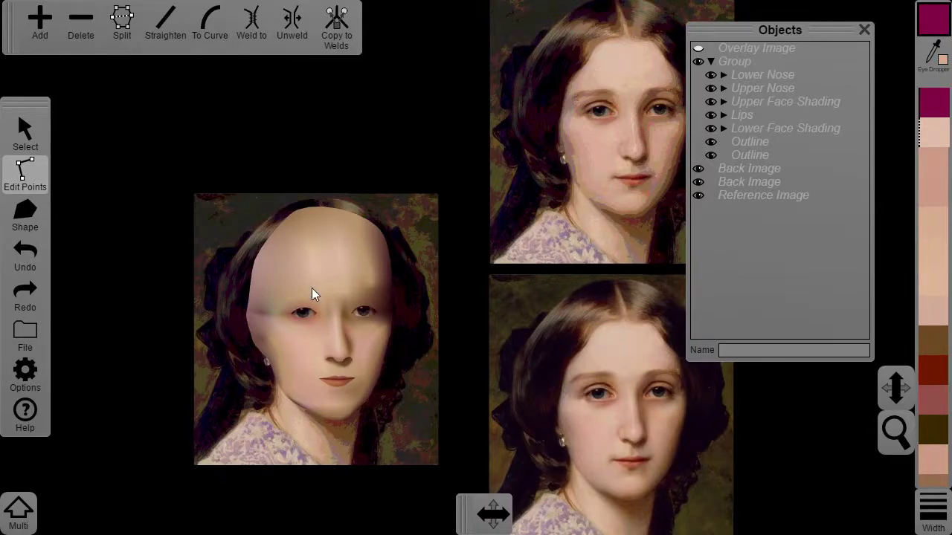
drag(583, 137, 418, 234)
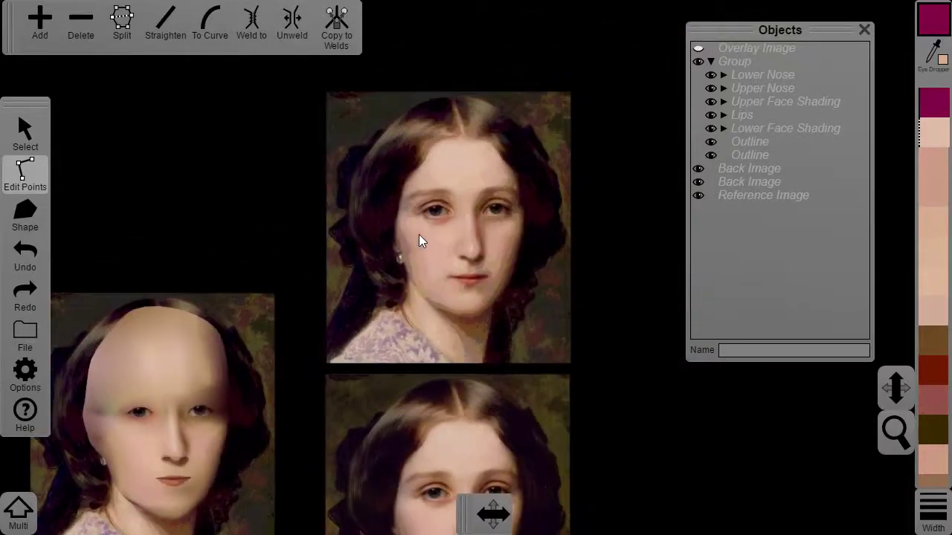
scroll(409, 230, up, 5)
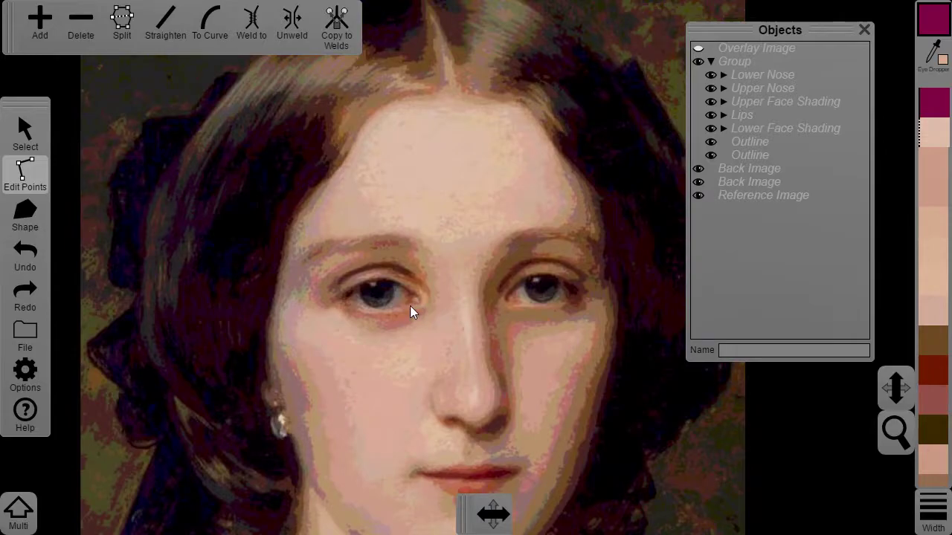
scroll(411, 309, down, 4)
drag(398, 373, 377, 180)
drag(414, 435, 412, 390)
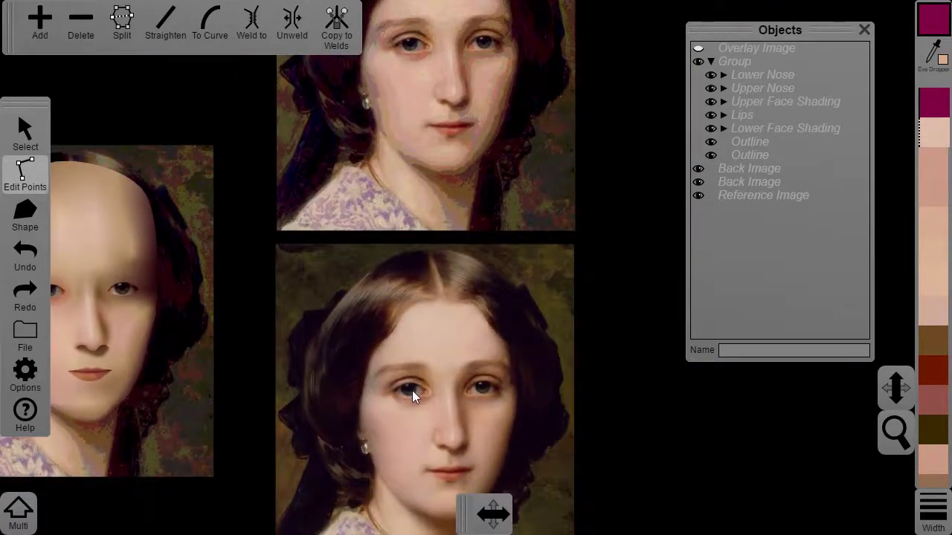
scroll(412, 391, up, 1)
drag(386, 442, 389, 310)
scroll(389, 309, up, 1)
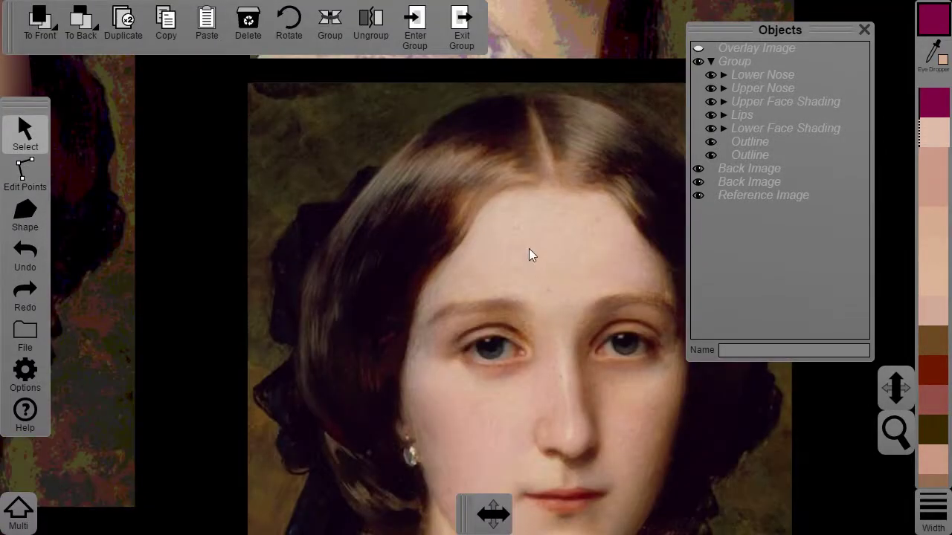
Sample the brown of the reference painting's right eyebrow and draw a solid curved shape over the left eyebrow with it
click(593, 301)
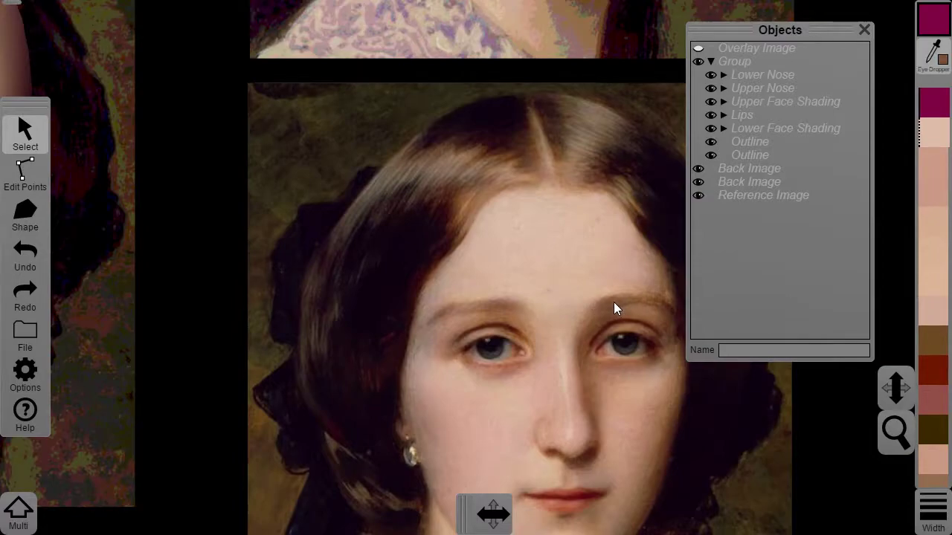
click(613, 302)
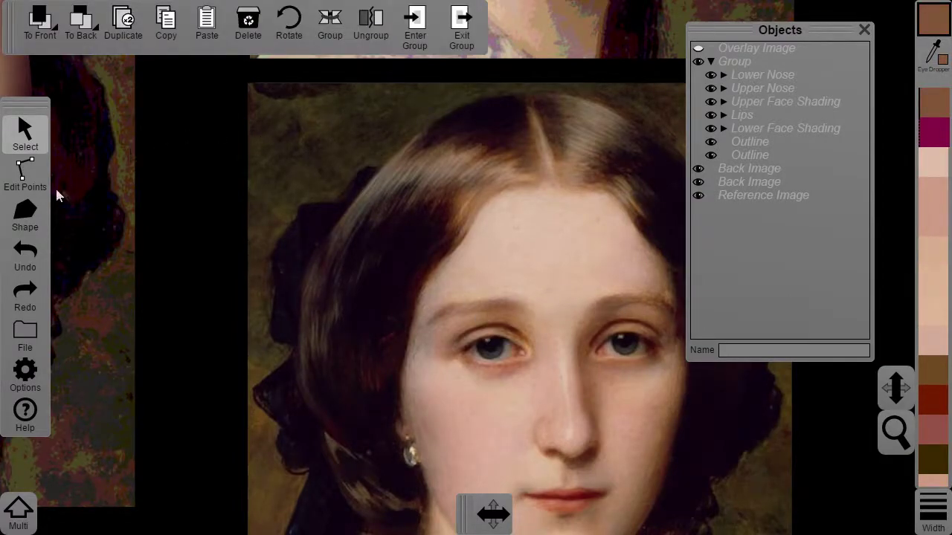
click(24, 216)
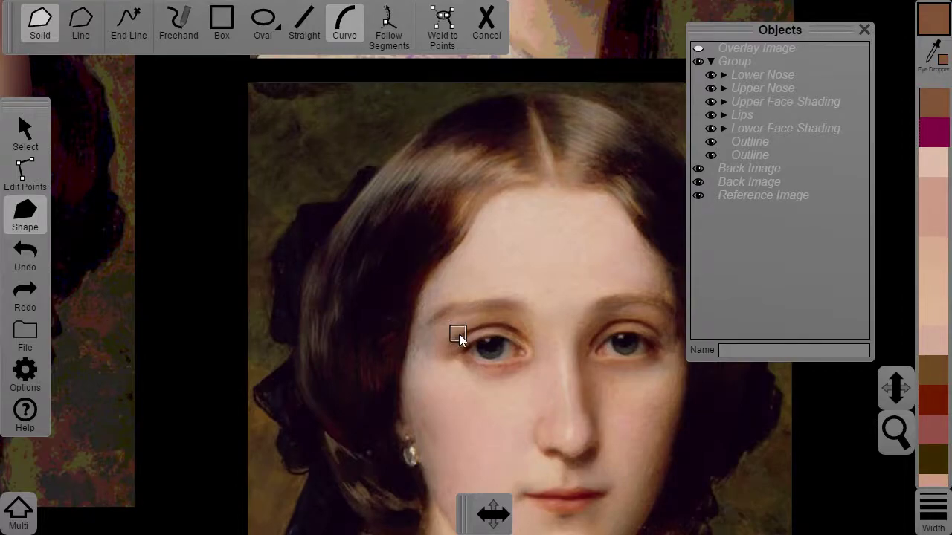
scroll(459, 334, up, 1)
drag(411, 347, 493, 329)
drag(439, 341, 443, 333)
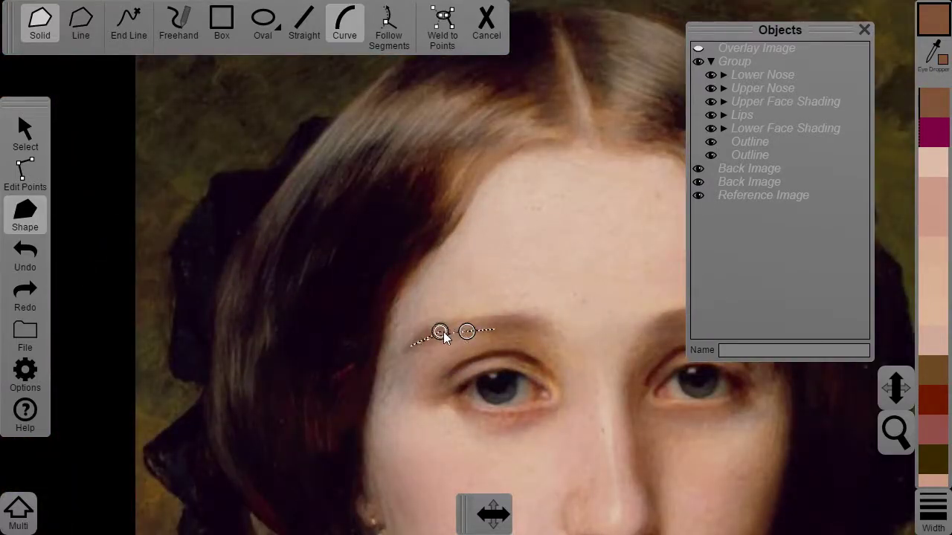
click(542, 336)
click(552, 324)
click(443, 325)
drag(525, 298, 519, 315)
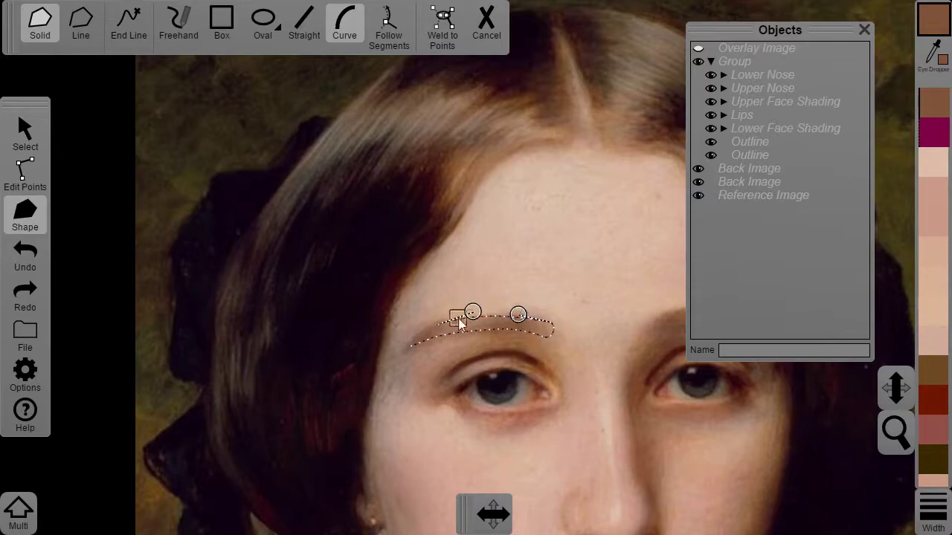
click(410, 347)
Draw a solid brown curved shape over the right eyebrow of the reference painting, tapering to its outer end
drag(577, 333, 371, 364)
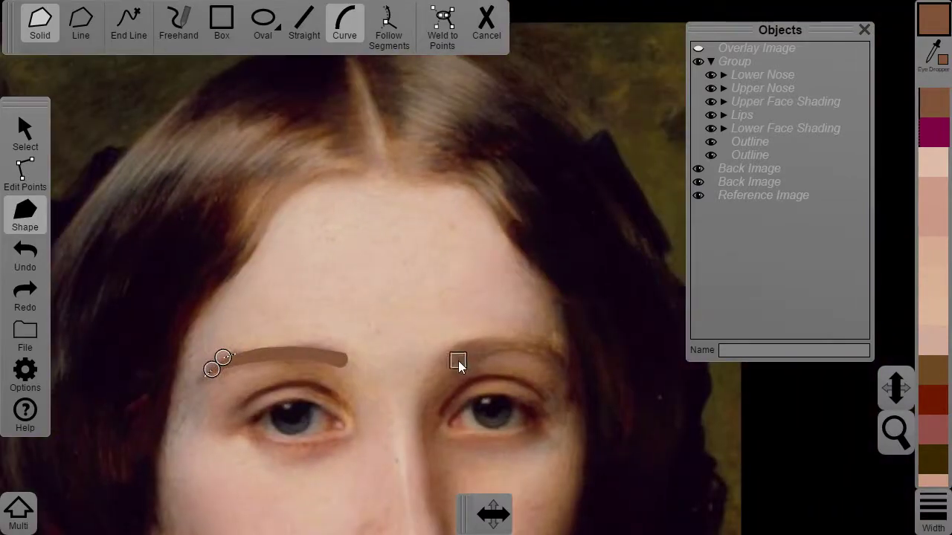
drag(459, 345, 491, 334)
click(551, 343)
click(570, 369)
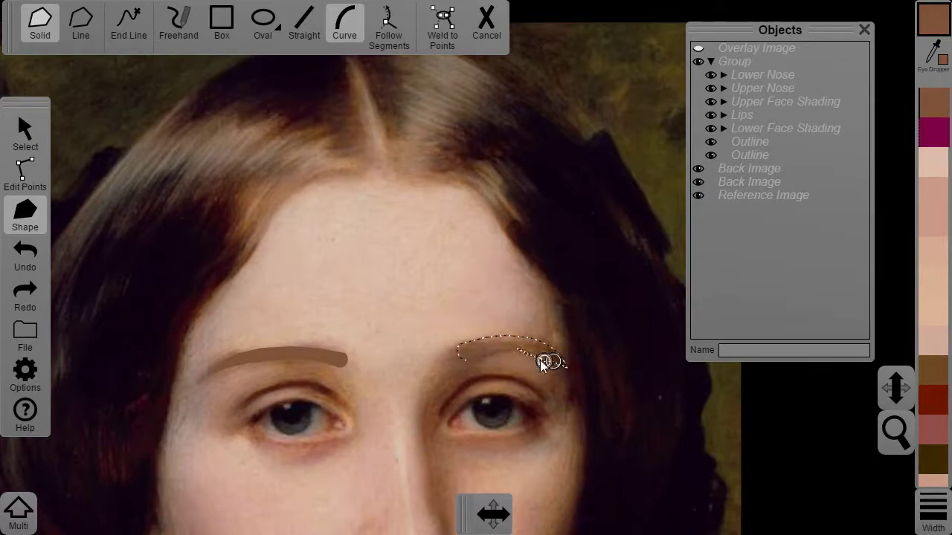
click(476, 351)
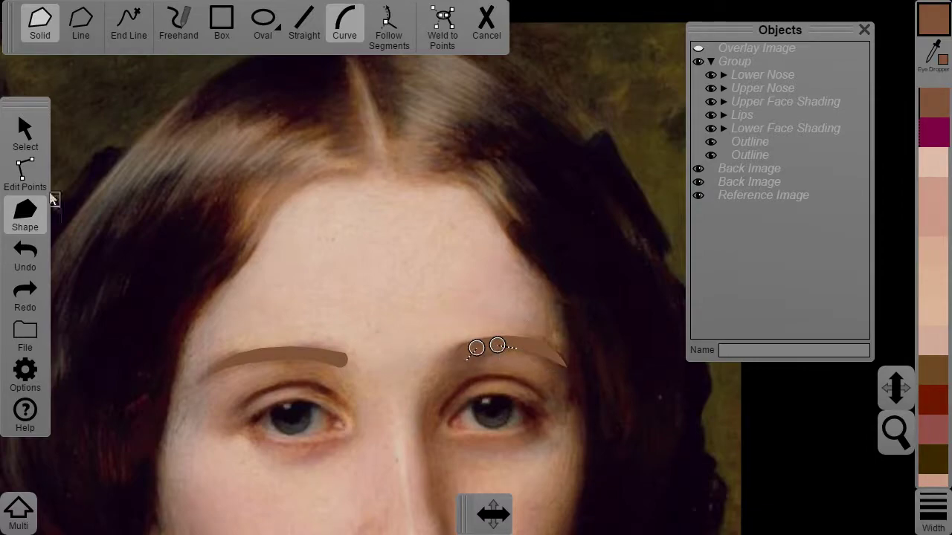
Refine the points and curve handles of the right eyebrow shape to follow the painted brow
scroll(510, 341, up, 3)
drag(486, 321, 419, 345)
click(25, 177)
drag(370, 387, 357, 395)
drag(365, 417, 391, 401)
mouse_move(532, 390)
mouse_down()
mouse_move(528, 414)
mouse_move(528, 394)
mouse_up()
drag(412, 378, 411, 372)
click(566, 429)
drag(557, 415, 533, 415)
click(432, 408)
Adjust the curve at the outer end of the left eyebrow shape to match the painted brow
scroll(433, 408, down, 3)
scroll(297, 413, up, 3)
click(149, 424)
drag(159, 403, 156, 404)
click(207, 414)
scroll(207, 414, down, 3)
click(159, 365)
click(179, 343)
Draw a narrow curved strip welded along the left eyebrow's upper edge, following the existing brow segments
click(24, 216)
click(384, 51)
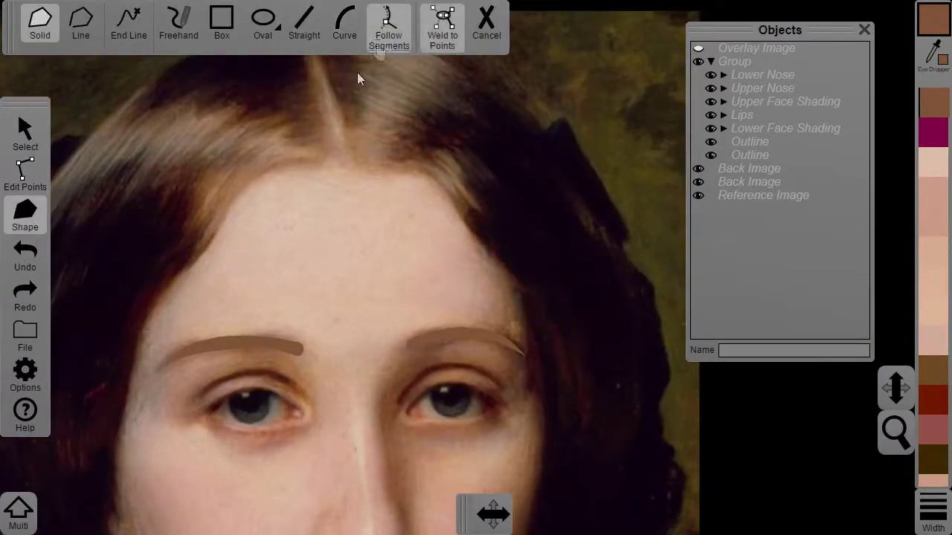
scroll(212, 376, up, 3)
click(223, 397)
click(427, 362)
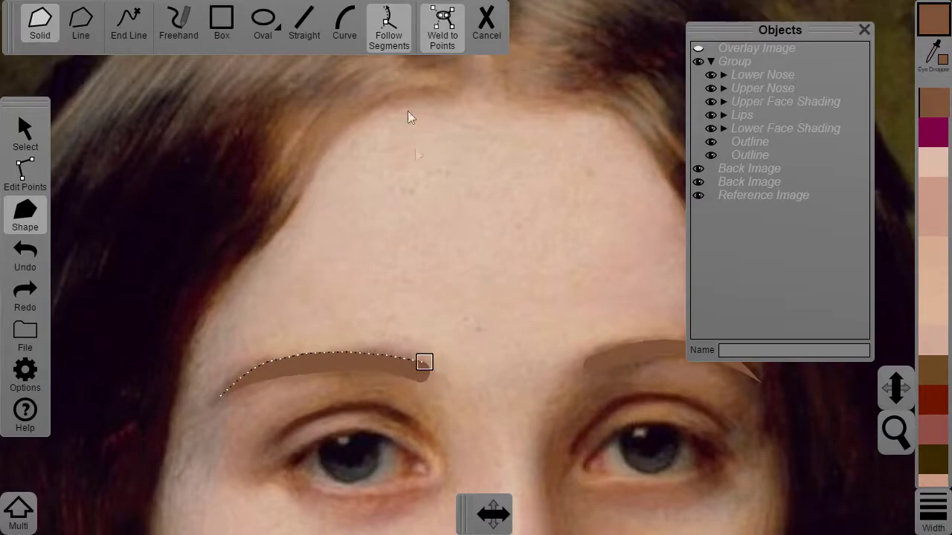
click(389, 28)
drag(428, 361, 475, 312)
drag(254, 369, 280, 335)
drag(475, 312, 365, 335)
click(211, 399)
click(220, 397)
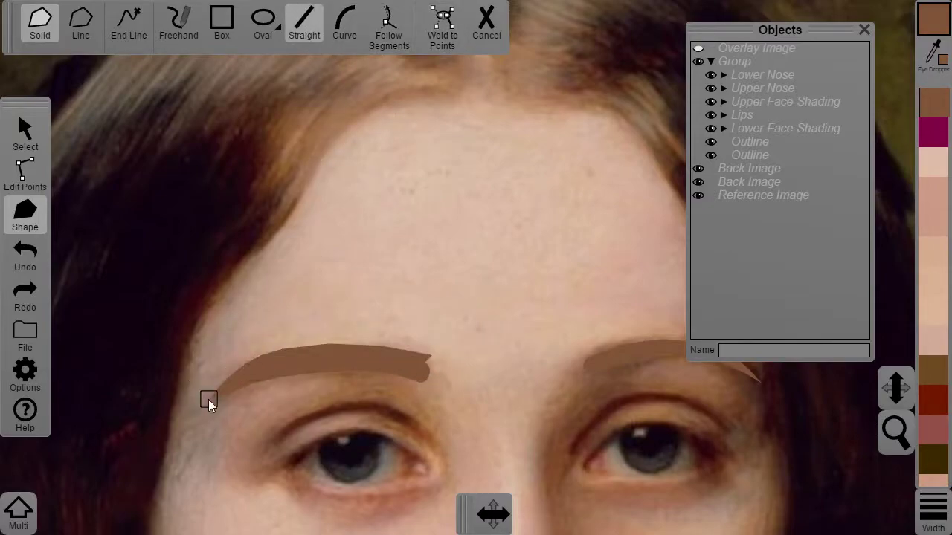
Draw a second narrow strip along the left eyebrow's lower edge and around its inner end, following the brow's segments
click(389, 34)
click(220, 396)
click(209, 399)
click(346, 35)
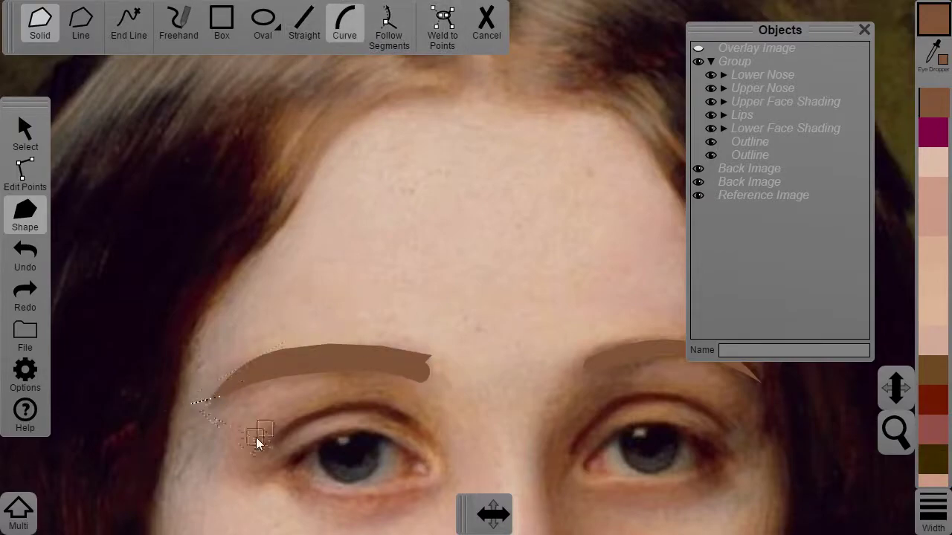
click(304, 26)
click(344, 26)
click(409, 387)
drag(288, 424, 296, 371)
drag(362, 416, 362, 377)
drag(297, 371, 298, 371)
click(432, 356)
Draw a narrow curved strip along the right eyebrow's upper edge, welded to the brow and following its segments
click(389, 33)
scroll(431, 350, up, 3)
click(487, 29)
click(389, 34)
click(394, 427)
drag(354, 432, 647, 320)
click(287, 395)
click(345, 34)
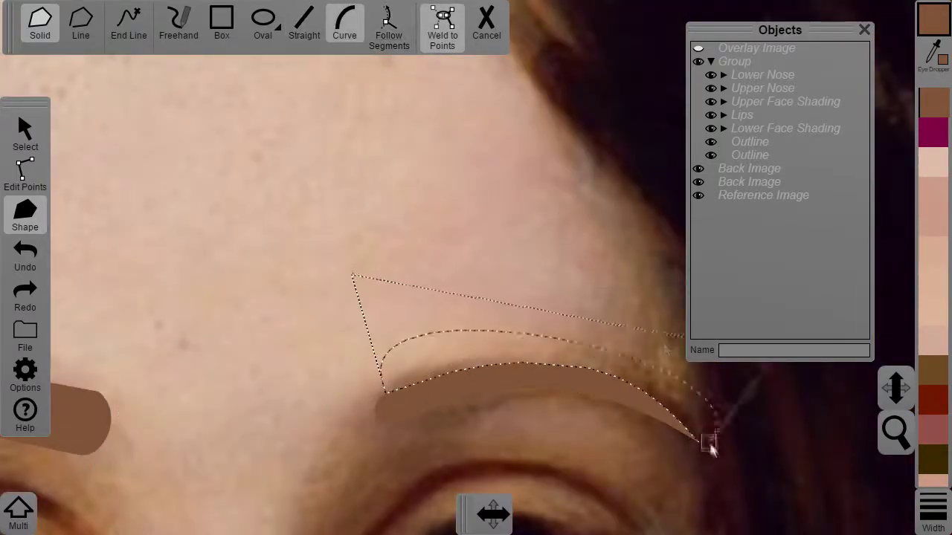
click(711, 449)
drag(761, 370, 655, 333)
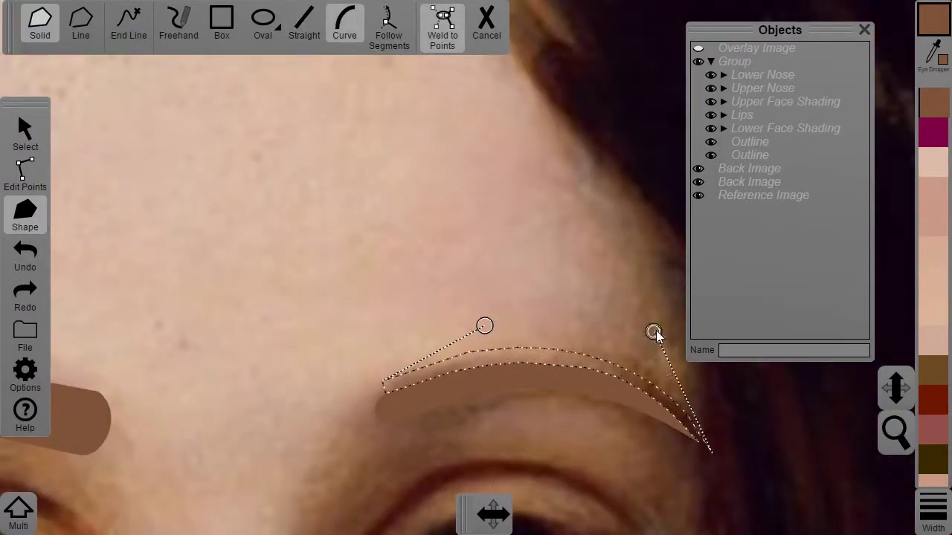
click(699, 442)
click(383, 383)
Draw a narrow curved strip around the right eyebrow's inner end and along its lower edge, following the brow's segments
click(397, 427)
drag(393, 414, 357, 442)
click(712, 452)
drag(503, 436, 502, 421)
click(389, 34)
click(711, 451)
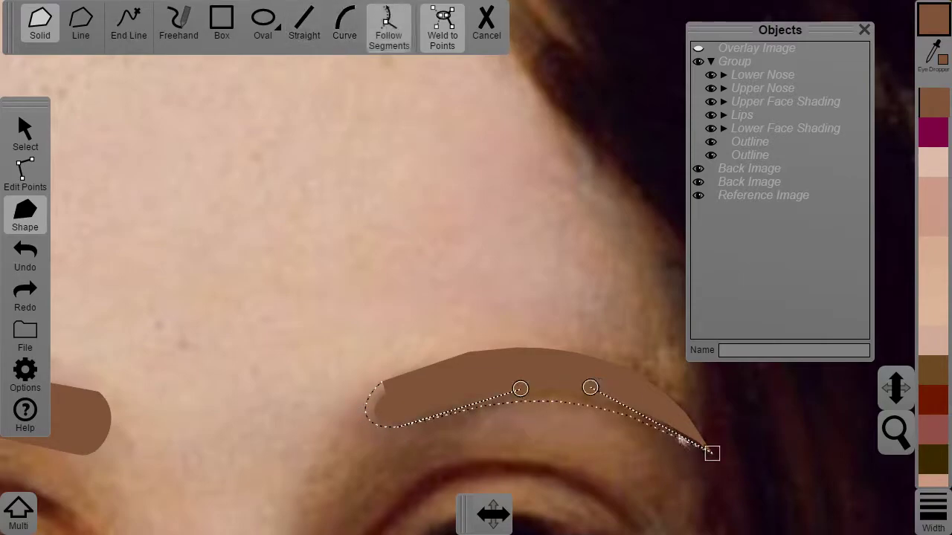
click(401, 421)
Show the Info panel and set the outer points of the right eyebrow's lower and upper strips to 100% transparency
shift+click(712, 453)
click(25, 374)
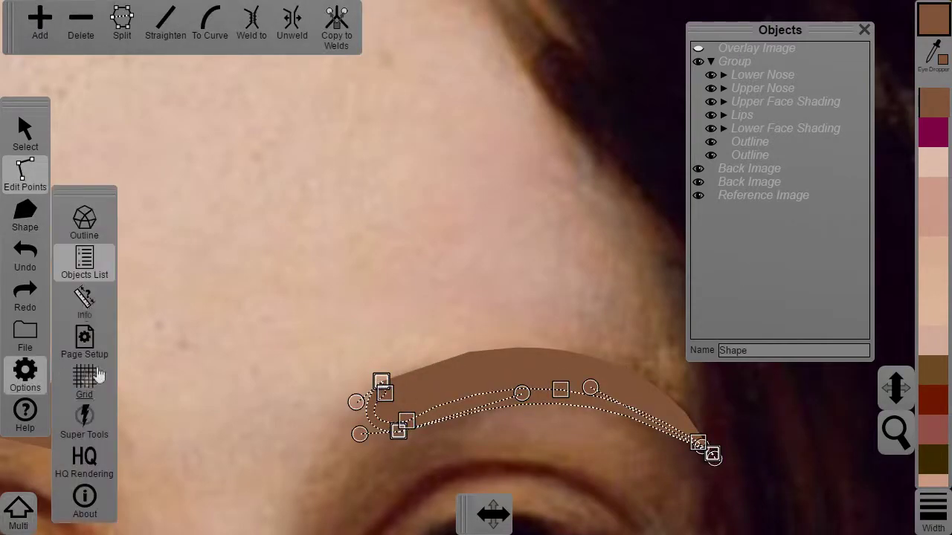
click(84, 306)
drag(127, 362, 247, 362)
click(542, 355)
click(382, 382)
shift+click(711, 454)
drag(128, 363, 246, 362)
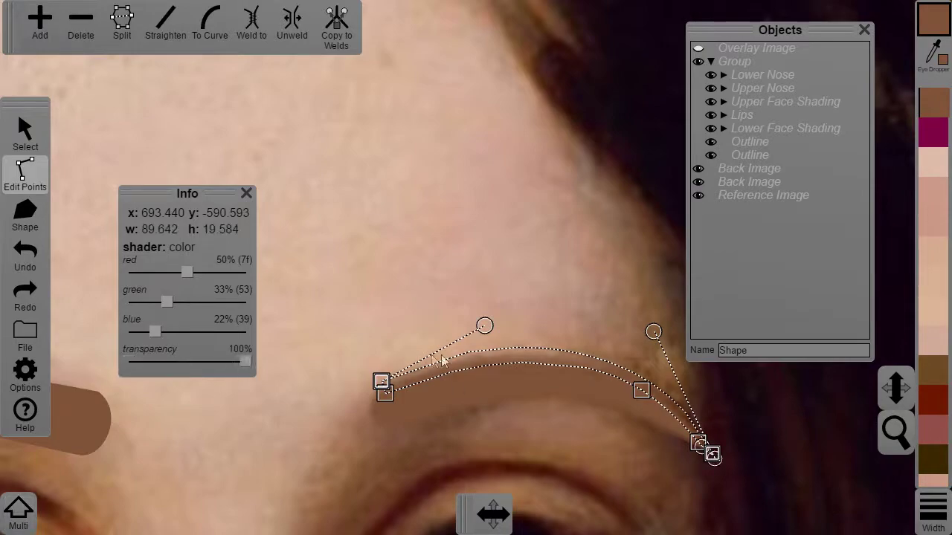
click(298, 335)
Select the outer points of the left eyebrow's lower strip and set their transparency to 100%
scroll(191, 328, down, 2)
drag(190, 328, 577, 273)
click(350, 353)
click(235, 387)
shift+click(218, 383)
shift+click(534, 369)
shift+click(550, 317)
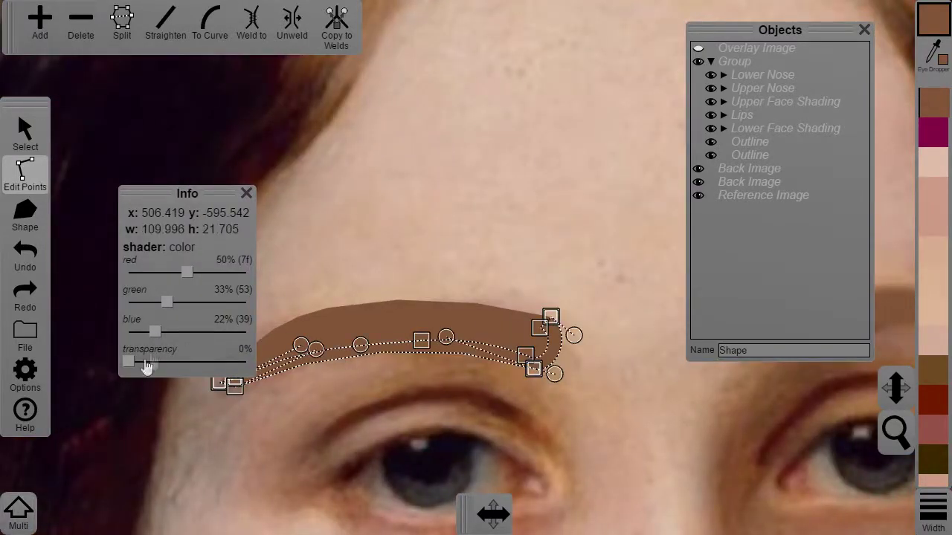
drag(128, 362, 247, 363)
click(494, 313)
Set the outer points of the left eyebrow's upper strip to 100% transparency
click(550, 318)
shift+click(275, 327)
drag(297, 262, 484, 229)
shift+click(404, 348)
drag(128, 362, 247, 363)
click(485, 202)
Make the remaining outer point at the left eyebrow's outer tip fully transparent
click(476, 308)
click(421, 345)
click(441, 341)
scroll(480, 346, up, 3)
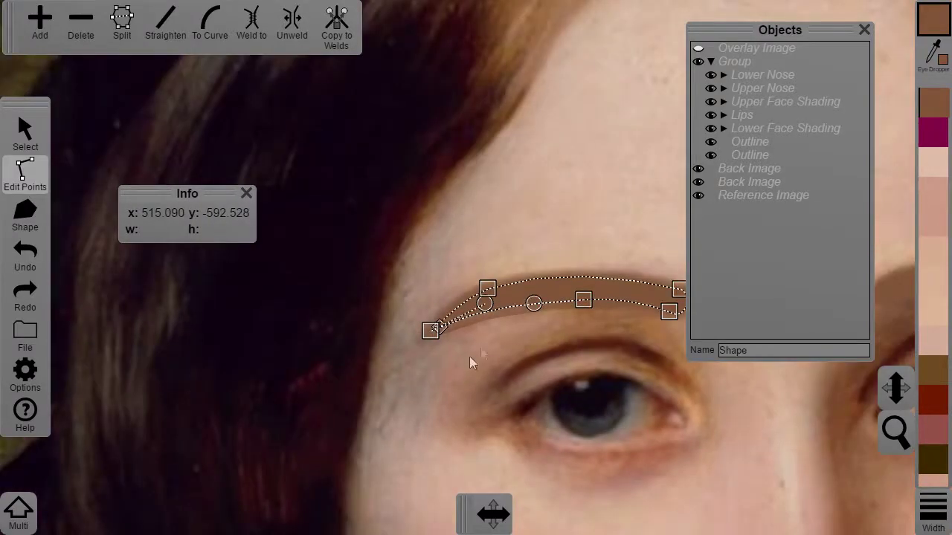
click(446, 272)
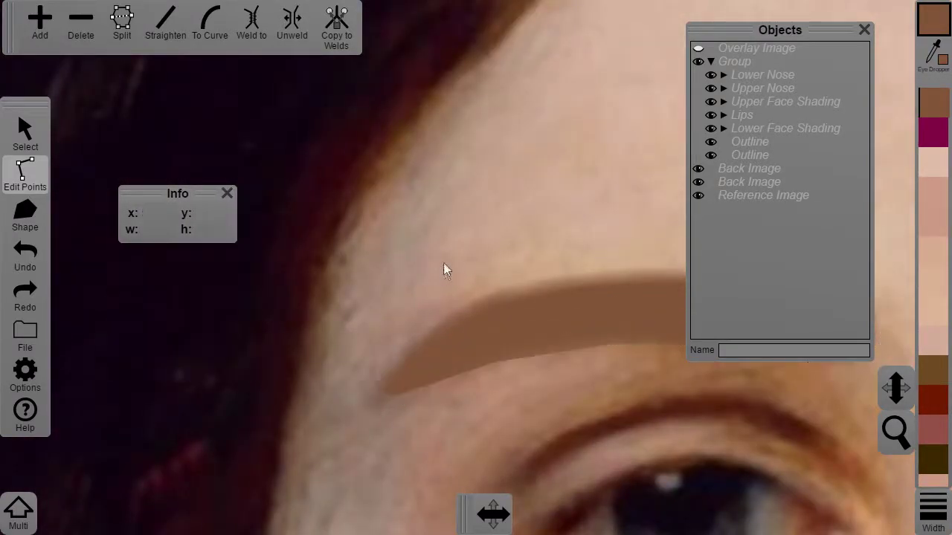
scroll(448, 279, down, 3)
click(476, 301)
scroll(443, 331, up, 3)
click(376, 424)
drag(127, 363, 247, 362)
click(430, 201)
Close the Info panel and compare the softened eyebrows with the painting by switching the Overlay Image on and off
scroll(431, 198, down, 3)
click(28, 136)
scroll(580, 242, down, 2)
drag(672, 305, 382, 240)
drag(489, 268, 414, 270)
click(246, 195)
scroll(255, 229, down, 2)
click(698, 50)
scroll(319, 259, up, 3)
scroll(283, 249, down, 1)
click(461, 149)
click(697, 51)
scroll(379, 238, up, 3)
Select all points of the left eyebrow's main shape, show the Info panel and set their transparency to 37%
double_click(223, 232)
drag(136, 202, 352, 260)
click(24, 372)
click(88, 417)
drag(188, 193, 473, 60)
drag(413, 228, 456, 229)
Select all points of the right eyebrow's main shape and increase their transparency
double_click(565, 211)
drag(462, 59, 324, 109)
drag(447, 186, 619, 251)
drag(275, 278, 330, 279)
Reselect the left eyebrow's main points and raise their transparency further
click(224, 221)
click(225, 221)
drag(325, 109, 517, 78)
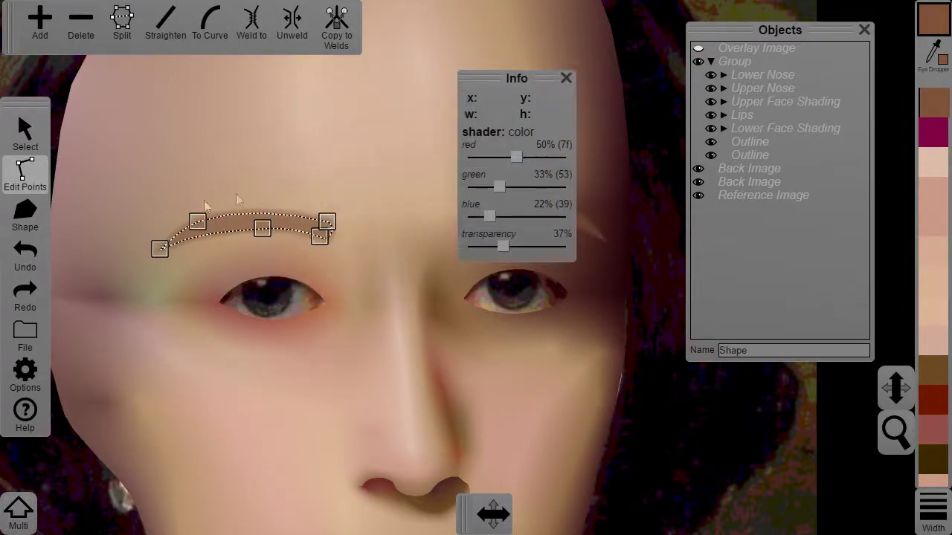
drag(139, 197, 354, 258)
drag(511, 248, 530, 249)
click(381, 196)
Turn on the outline display for the whole drawing
scroll(381, 196, down, 3)
scroll(376, 263, down, 3)
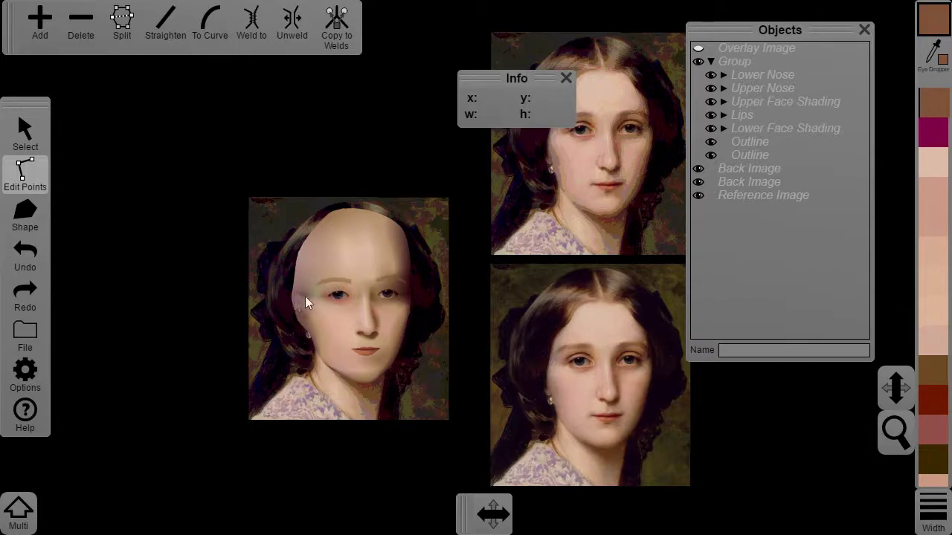
scroll(373, 372, down, 2)
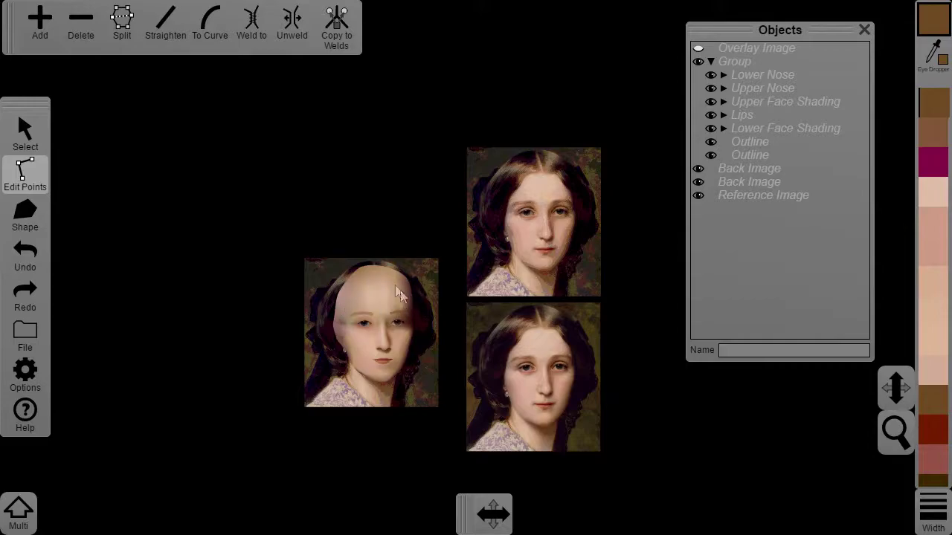
scroll(360, 318, up, 2)
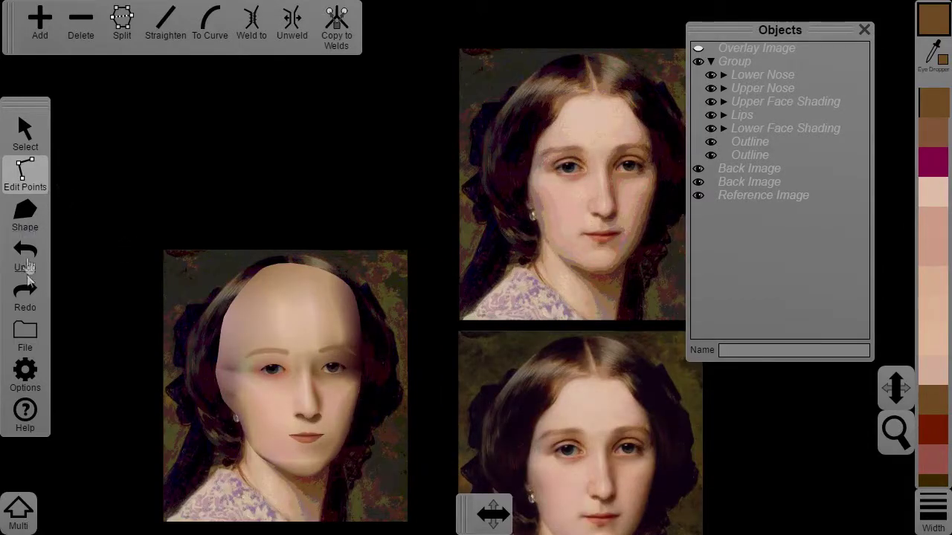
click(29, 369)
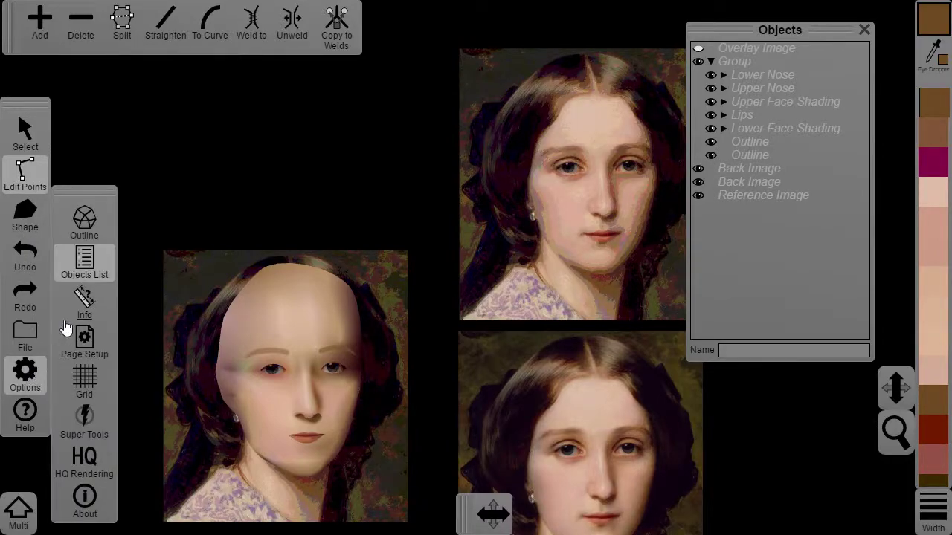
click(84, 219)
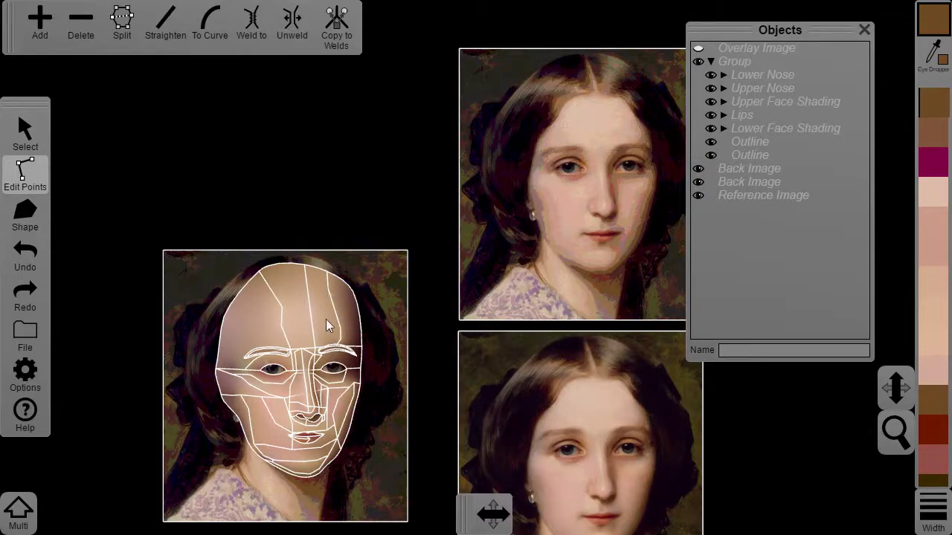
Split the central forehead shape and the narrow shape to its right crosswise at about mid-forehead
scroll(293, 324, up, 4)
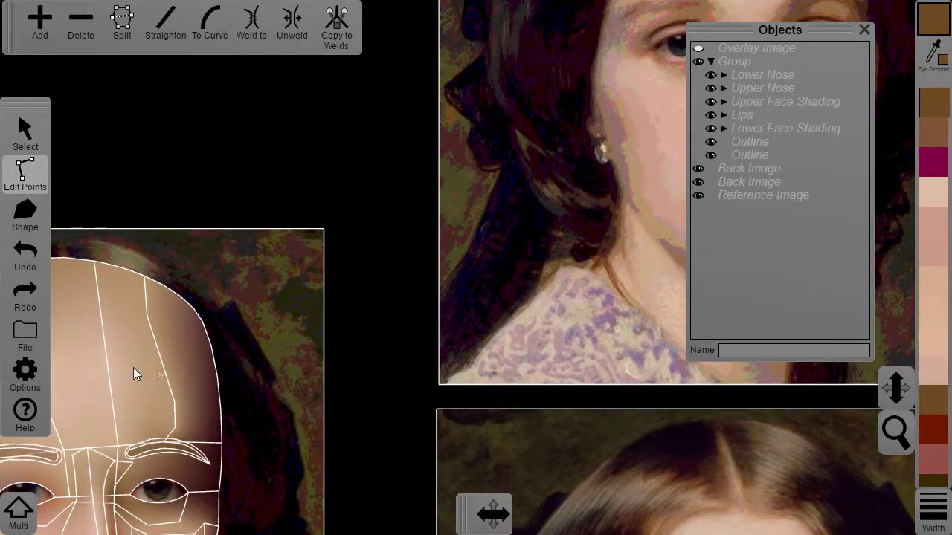
scroll(133, 367, up, 3)
click(25, 172)
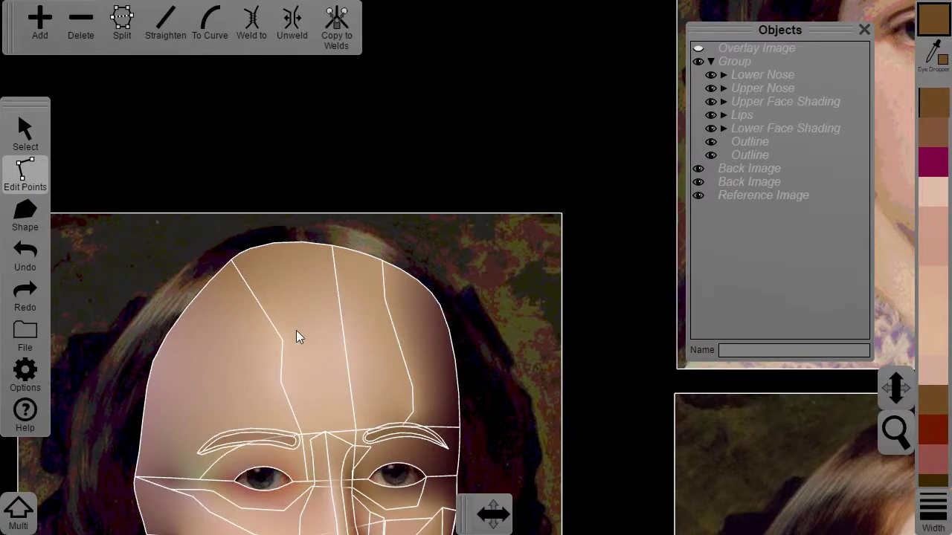
click(35, 133)
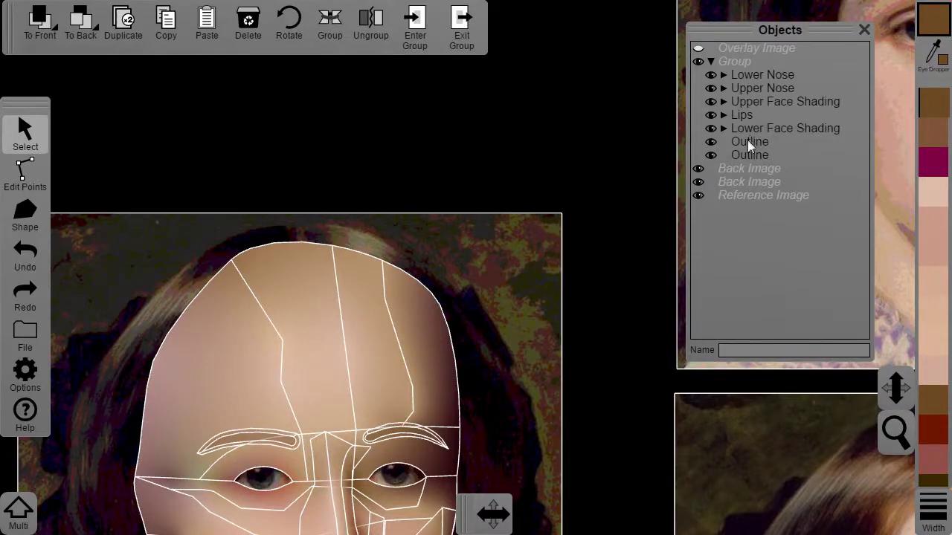
double_click(311, 345)
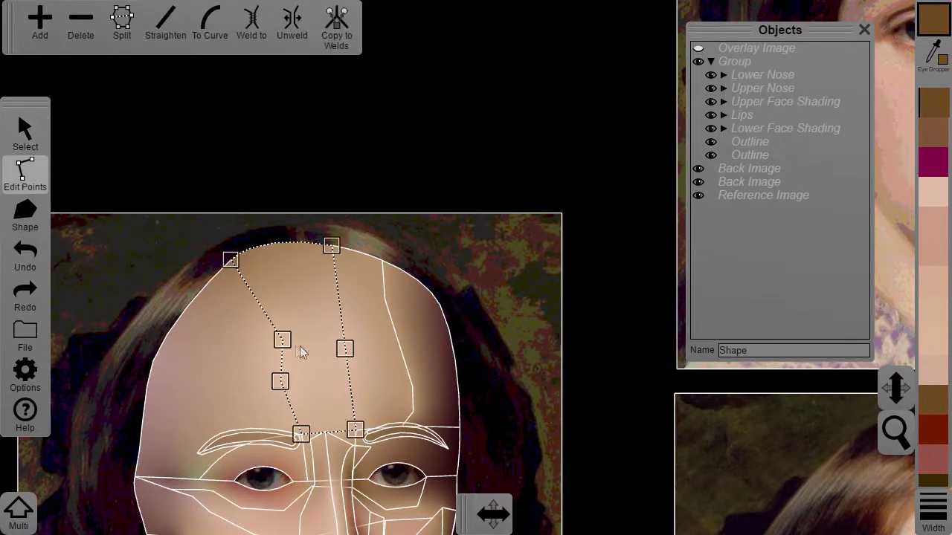
click(389, 350)
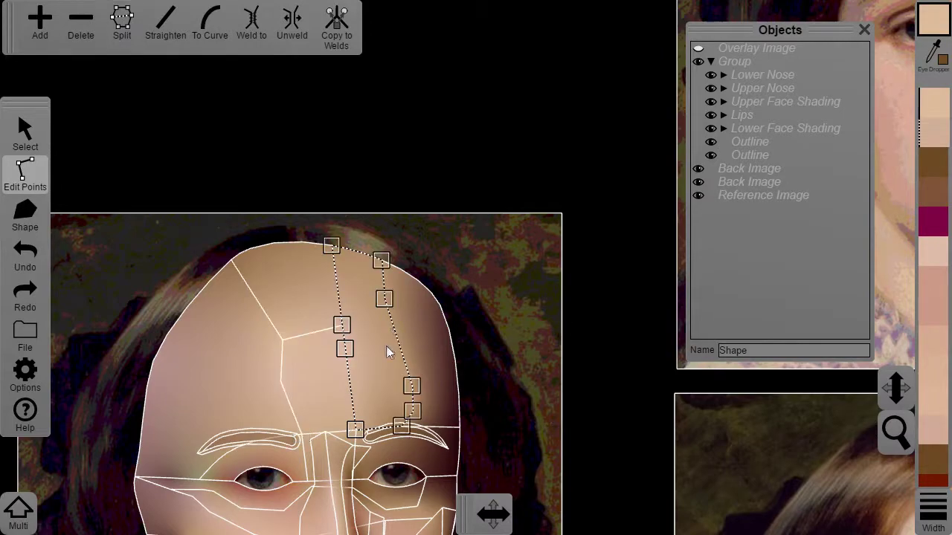
Split the lower central forehead shape across from its left edge point to its right edge, leaving a small block mid-forehead
click(323, 407)
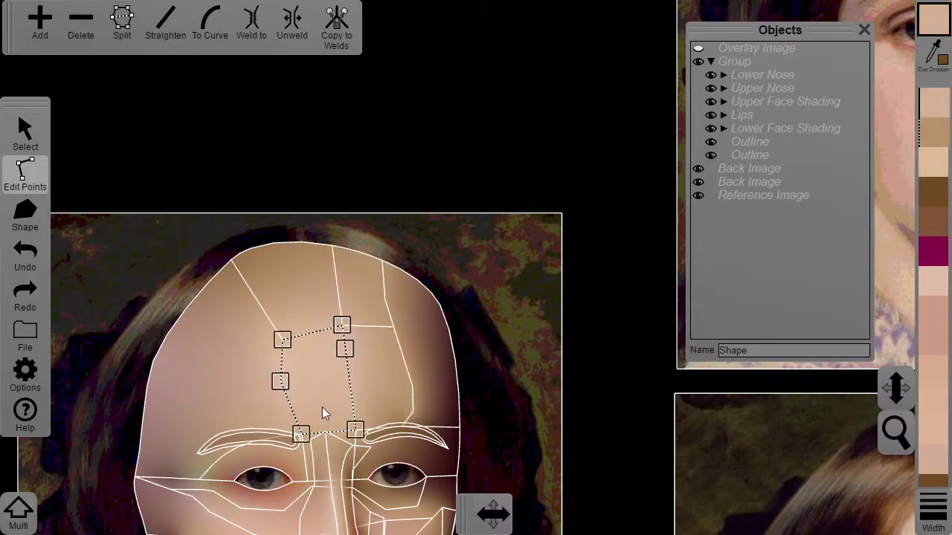
click(40, 23)
shift+click(281, 382)
click(123, 26)
Split the shape to the right of the small forehead block diagonally, forming a triangle beside the block
scroll(521, 390, down, 4)
drag(535, 388, 457, 424)
scroll(457, 424, up, 3)
click(254, 388)
click(236, 433)
shift+click(271, 396)
click(127, 28)
Delete the small mid-forehead block and the triangle beside it
click(234, 404)
click(28, 137)
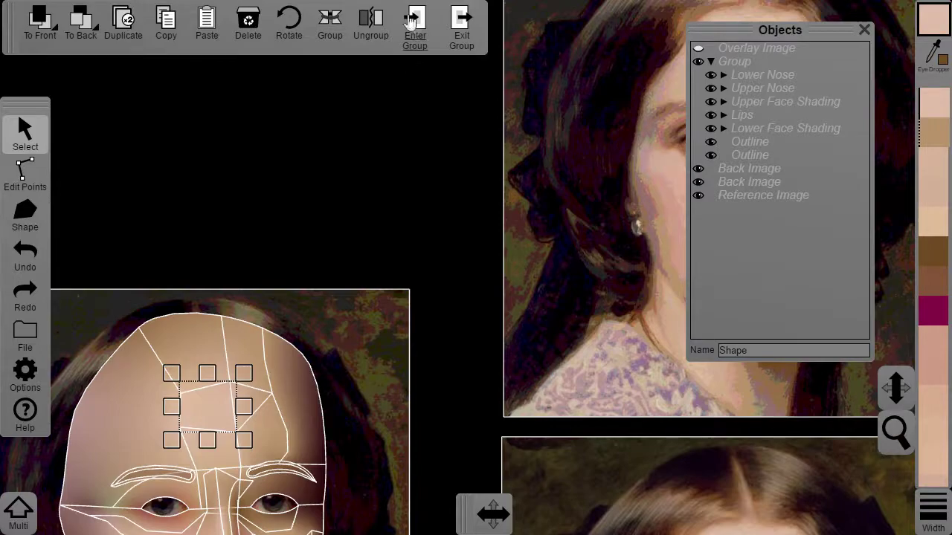
click(248, 23)
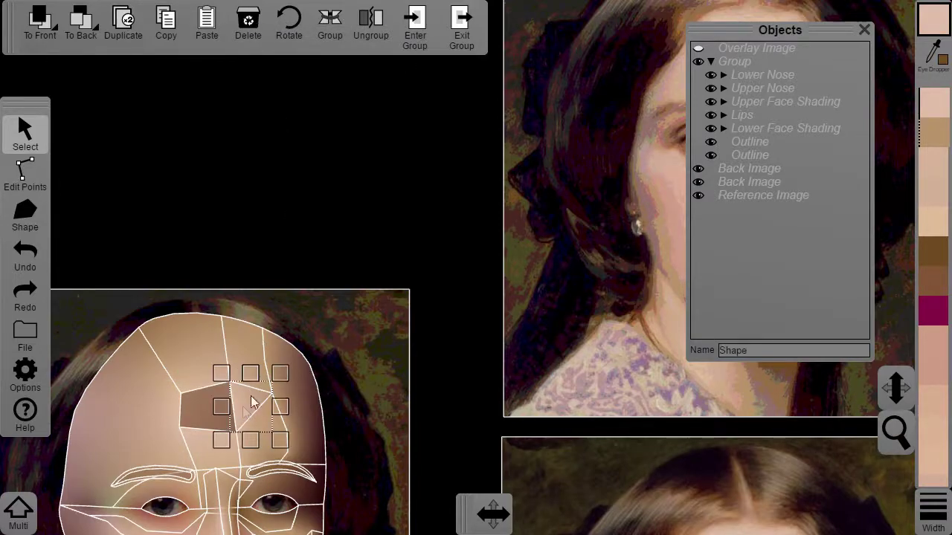
click(247, 30)
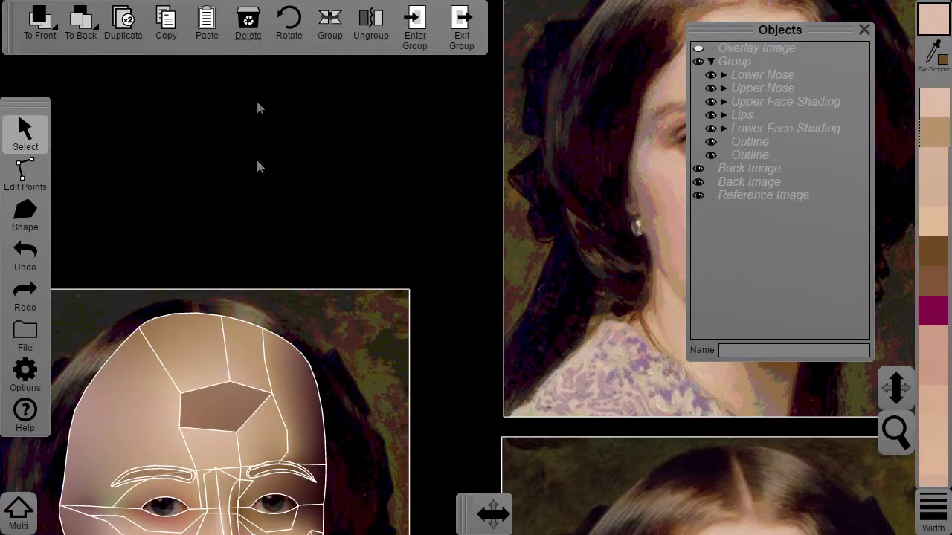
Draw a solid five-sided shape that fills the mid-forehead gap, welded to the surrounding points
click(37, 212)
click(180, 427)
click(180, 394)
click(230, 383)
click(272, 394)
click(237, 432)
click(180, 428)
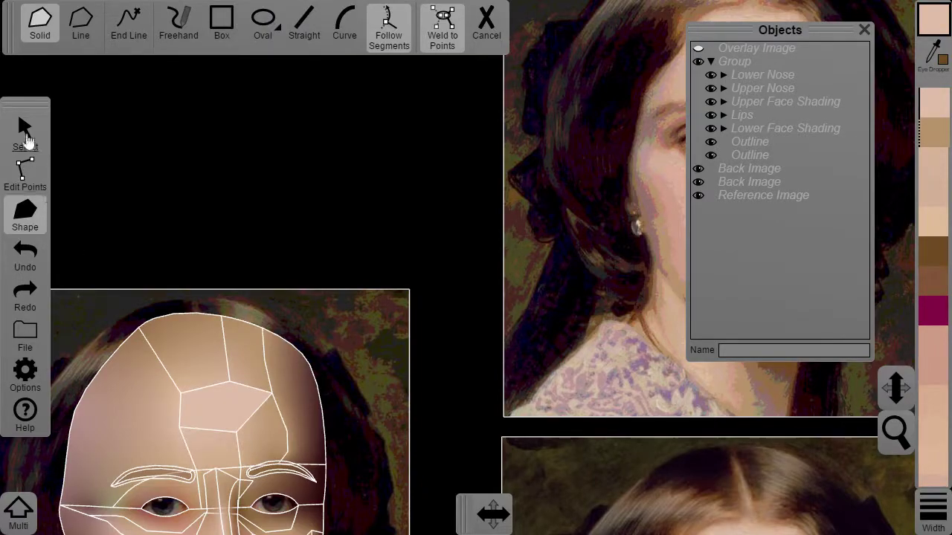
Hide the upper Outline object and the new forehead shape in Upper Face Shading to expose the painting beneath
click(27, 140)
click(208, 417)
click(711, 142)
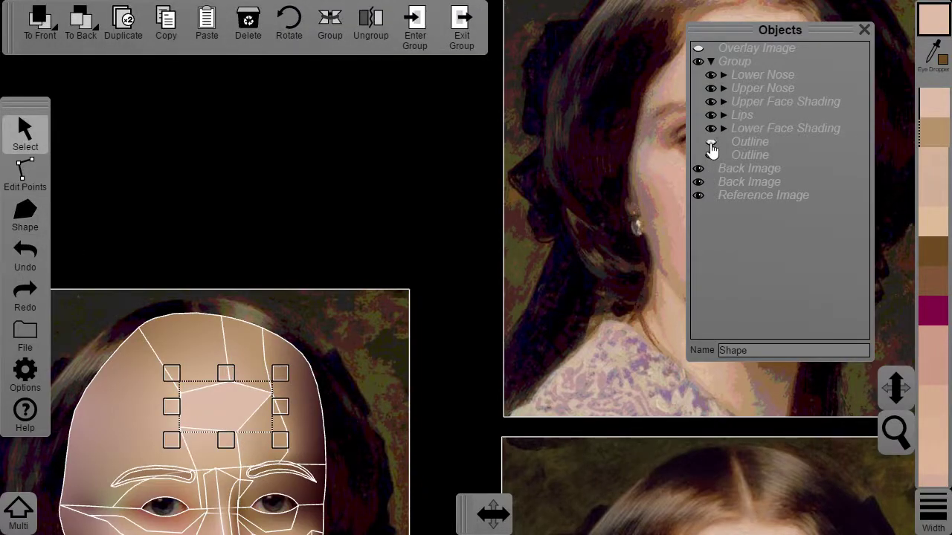
click(711, 104)
click(712, 103)
click(723, 102)
scroll(260, 397, up, 3)
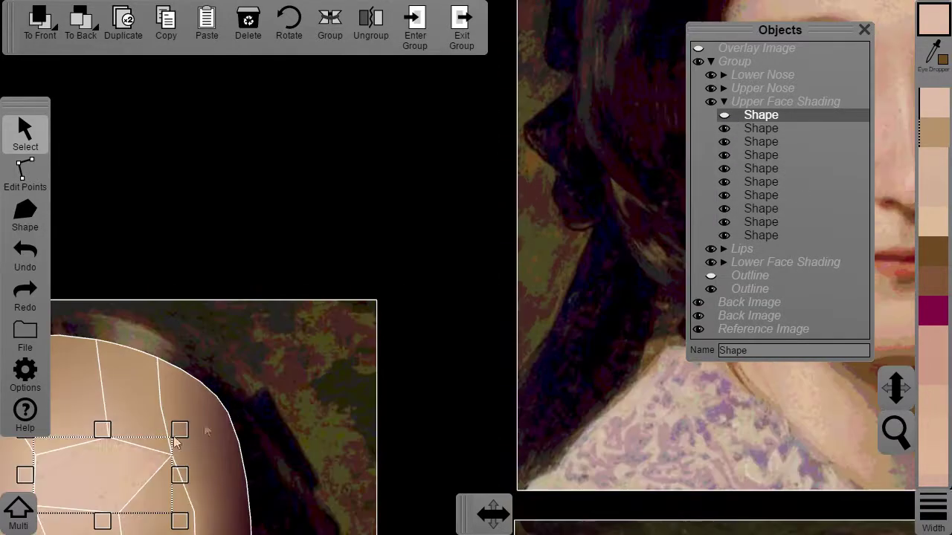
Colour the new forehead shape's corner points with skin tones sampled from the painting and show the shape again
click(26, 174)
click(337, 377)
shift+click(336, 427)
shift+click(420, 433)
shift+click(412, 360)
key(i)
click(412, 407)
key(i)
click(467, 385)
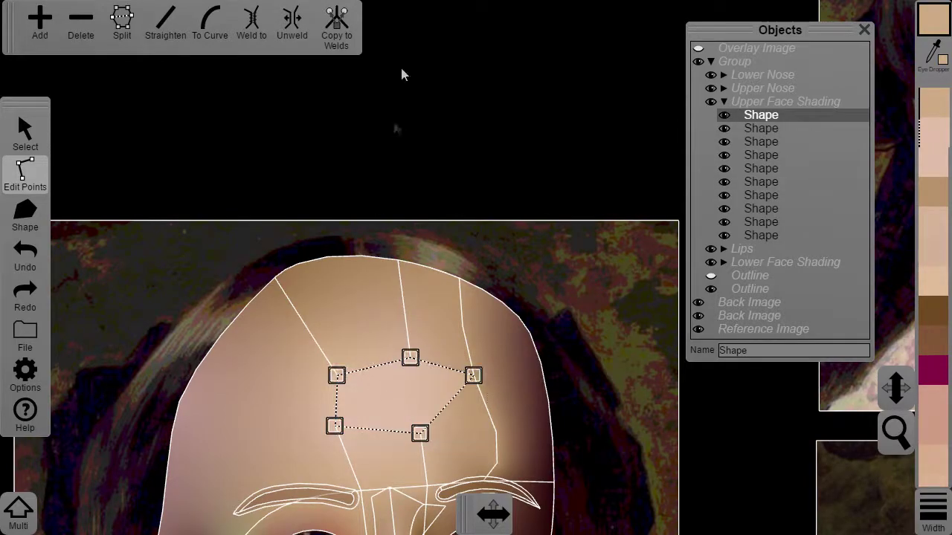
click(476, 166)
Turn off the outline display to reveal the smooth forehead shading
click(26, 375)
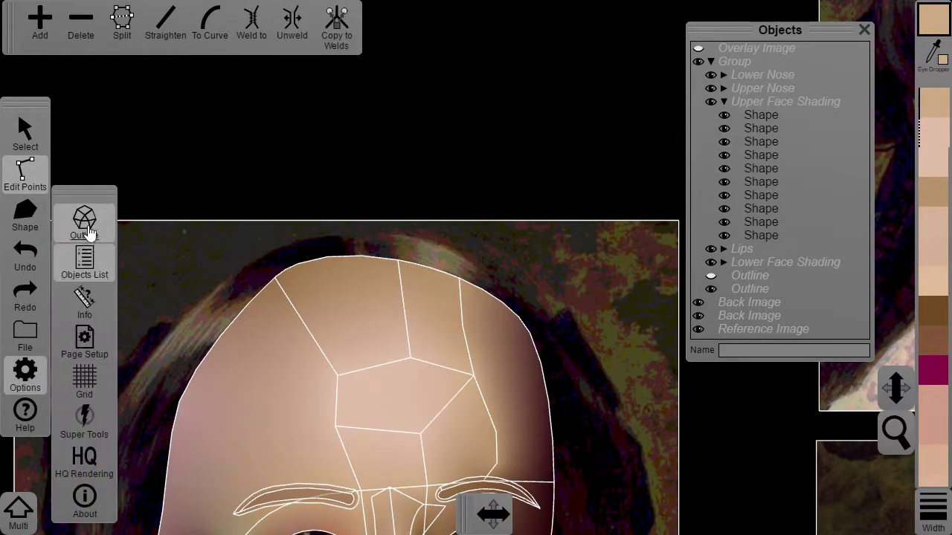
click(88, 226)
scroll(493, 180, down, 3)
scroll(494, 181, down, 2)
drag(473, 181, 387, 228)
scroll(332, 363, up, 3)
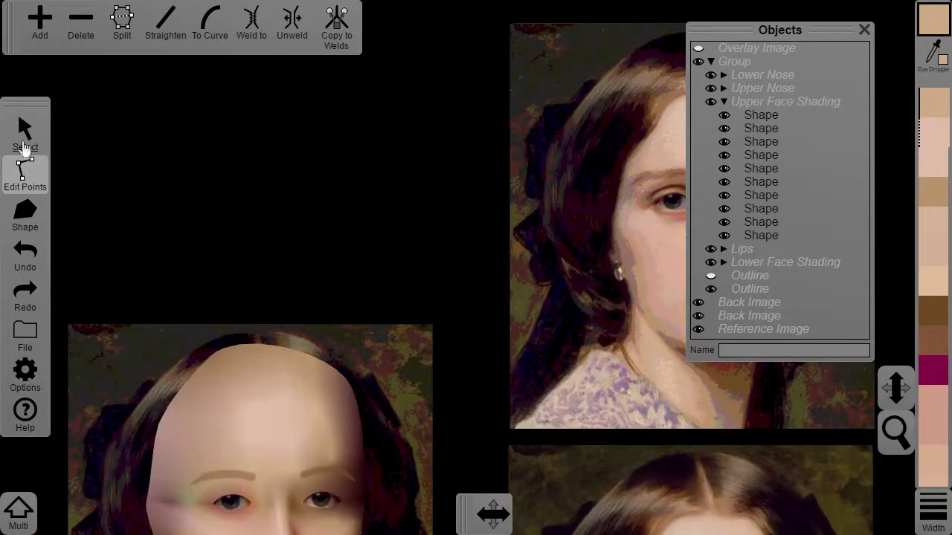
Move the new forehead shape's two left corner points slightly outward
click(31, 139)
click(263, 425)
drag(372, 376, 264, 380)
click(132, 444)
drag(131, 443, 125, 442)
mouse_move(137, 412)
mouse_down()
mouse_move(115, 400)
mouse_move(122, 405)
mouse_up()
click(139, 378)
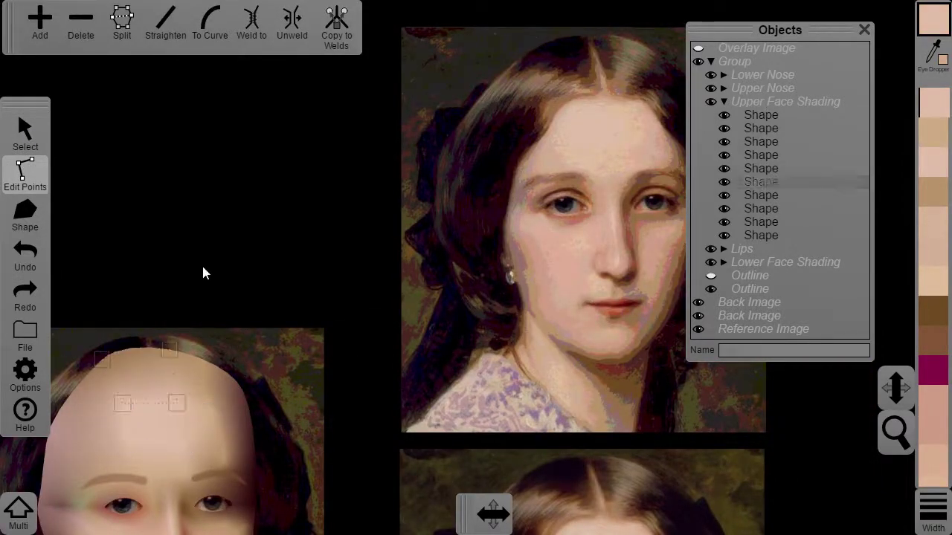
click(203, 269)
Convert the straight edges around the new forehead shape to curves
scroll(244, 384, up, 3)
drag(244, 383, 289, 358)
click(360, 363)
click(195, 365)
click(212, 363)
click(209, 28)
drag(211, 349, 278, 412)
click(274, 344)
click(258, 394)
click(213, 27)
click(414, 209)
Insert the clipart portrait "Based on Josef Heigel's Lola Montez"
scroll(414, 208, down, 3)
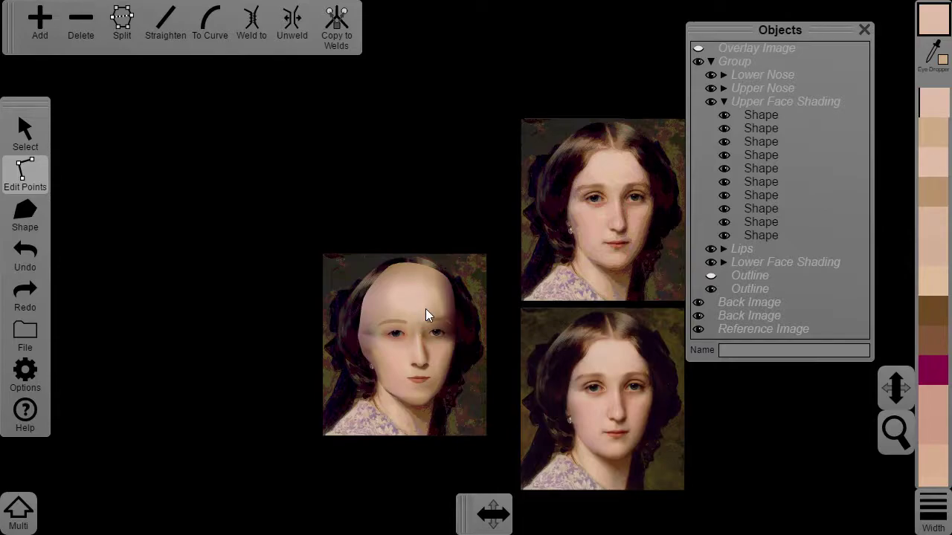
scroll(609, 285, up, 2)
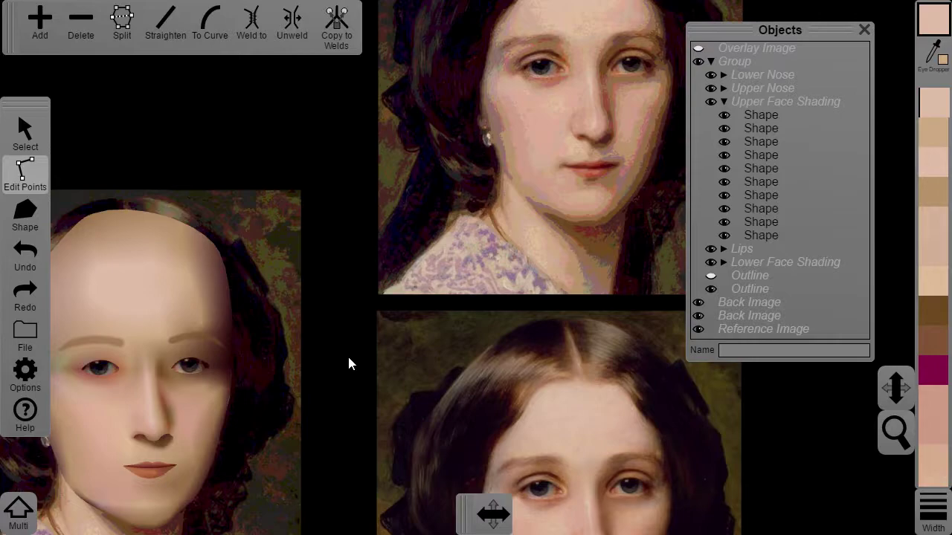
scroll(349, 358, down, 2)
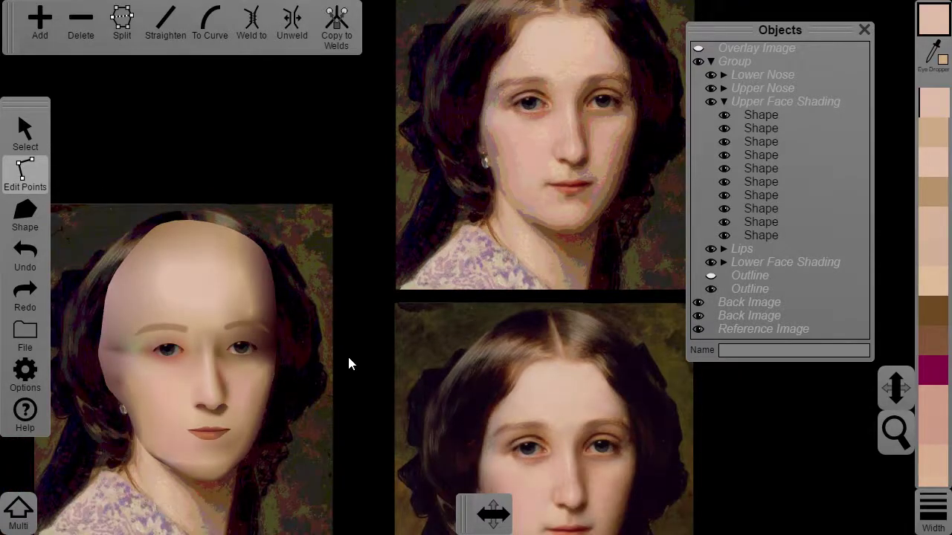
click(25, 336)
click(81, 340)
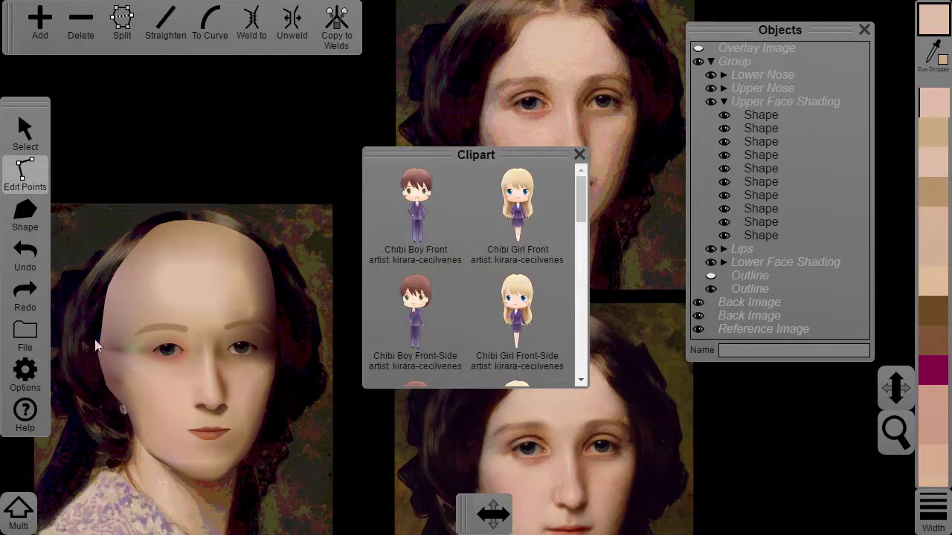
scroll(462, 290, down, 5)
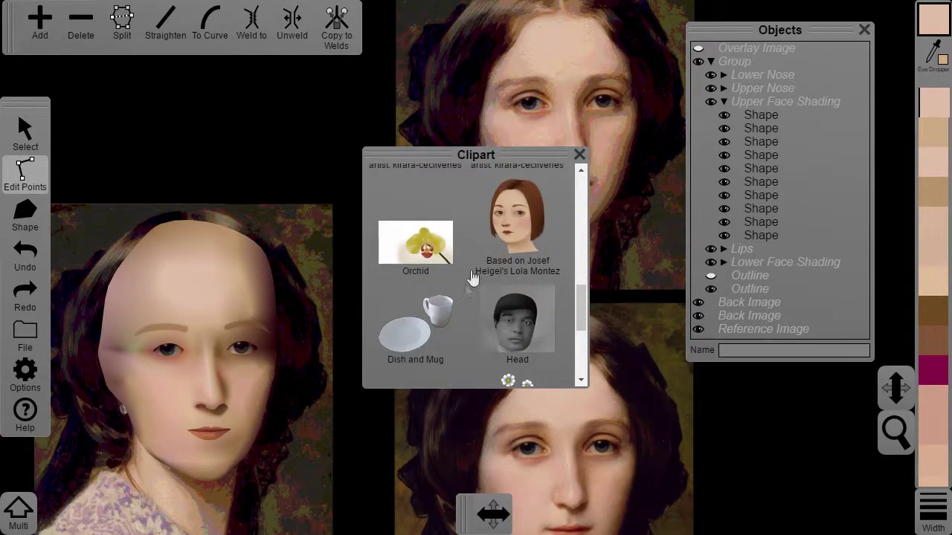
click(520, 215)
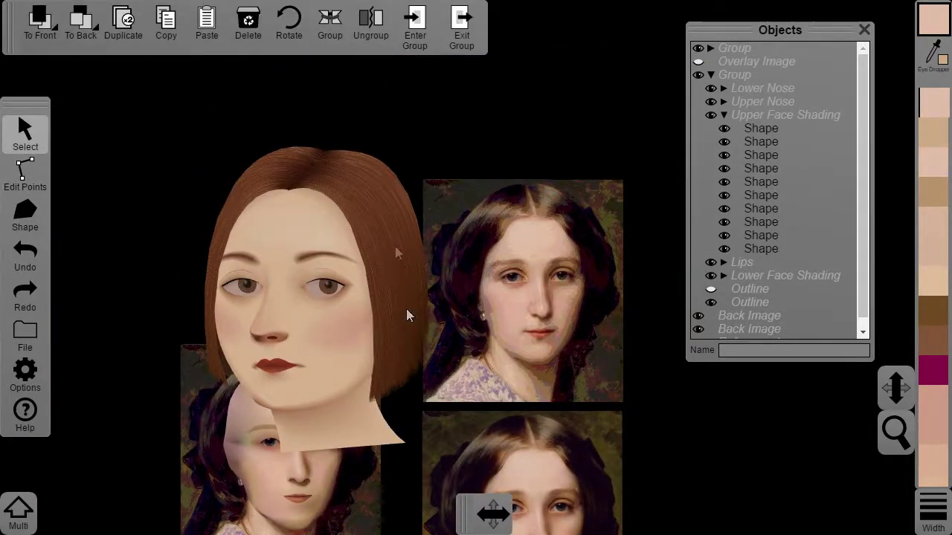
Enter the inserted clipart group and delete all its parts except the right-hand Hair Top piece
click(287, 253)
click(415, 27)
click(313, 260)
key(Delete)
key(Delete)
click(334, 279)
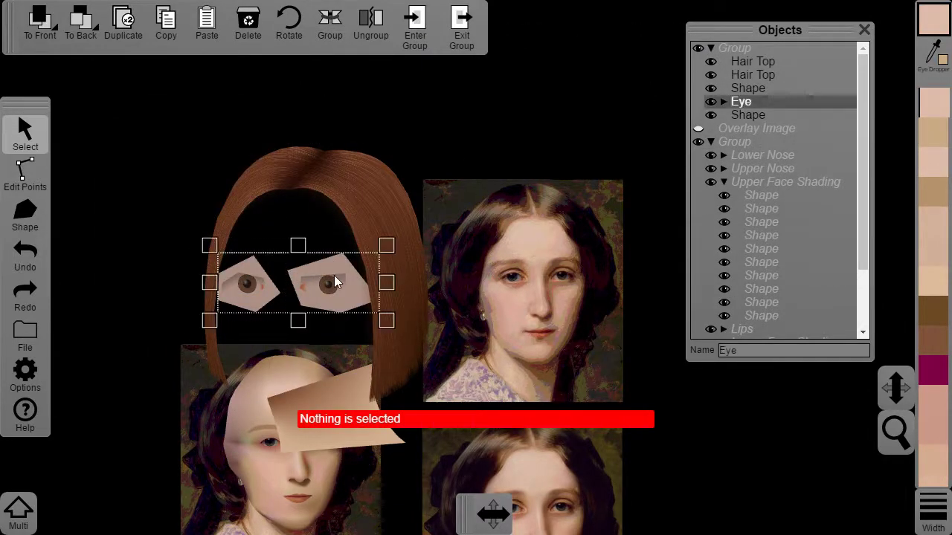
key(Delete)
click(241, 206)
key(Delete)
click(752, 62)
click(748, 76)
key(Delete)
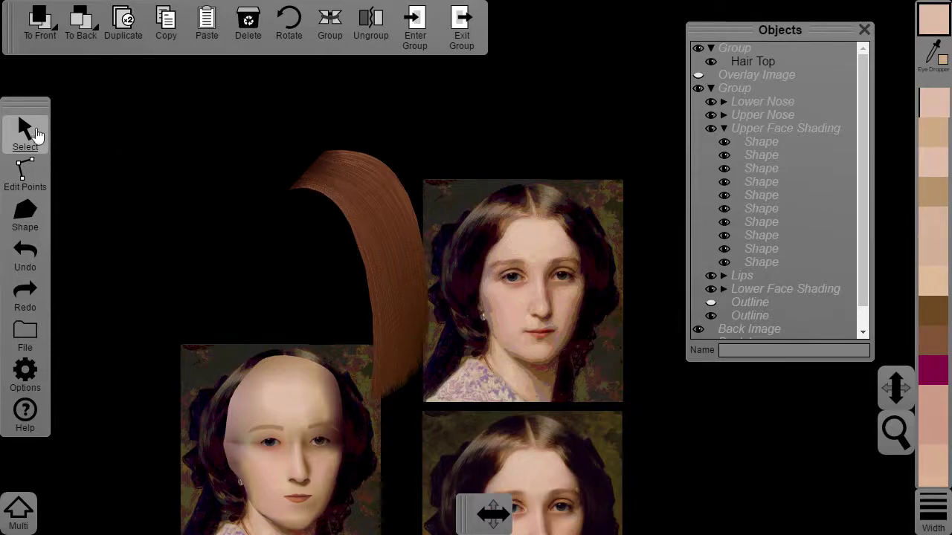
Exit the clipart group, ungroup it and select the Hair Top piece
click(740, 64)
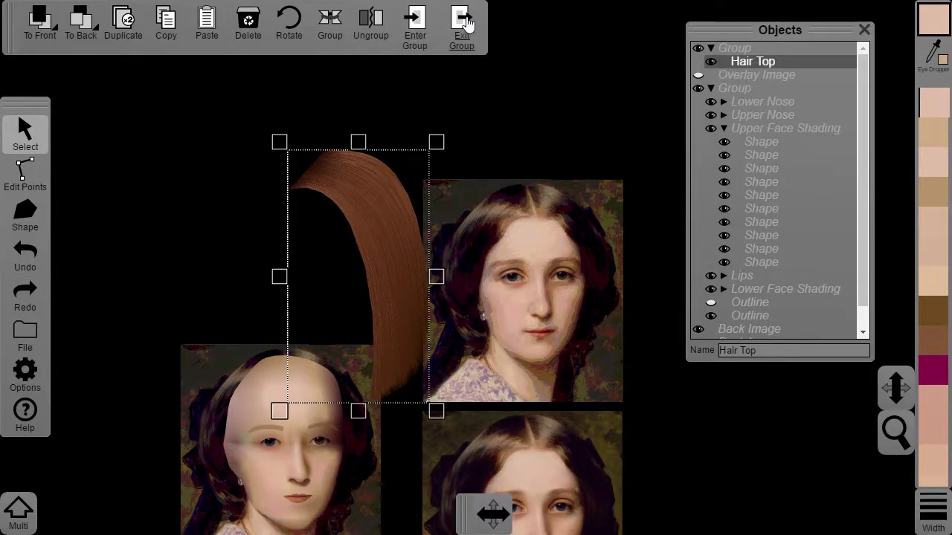
click(459, 29)
click(719, 49)
click(371, 26)
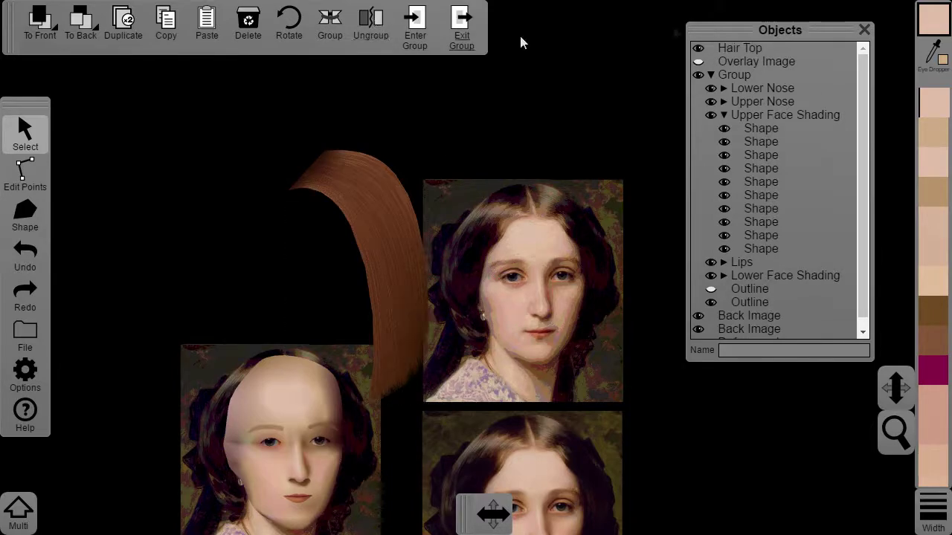
click(358, 174)
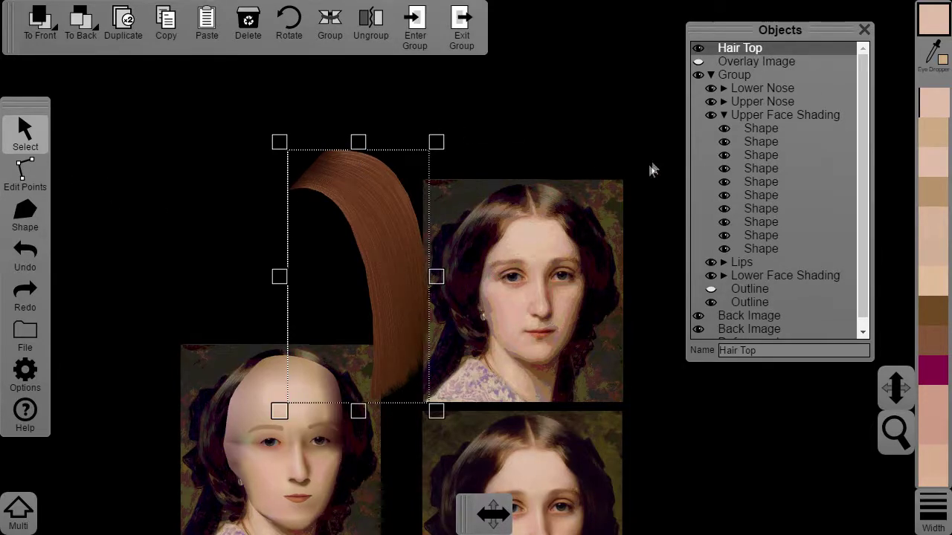
Show the overlay image and delete the intermediate points of the Hair Top shape, keeping its four corner points
click(698, 63)
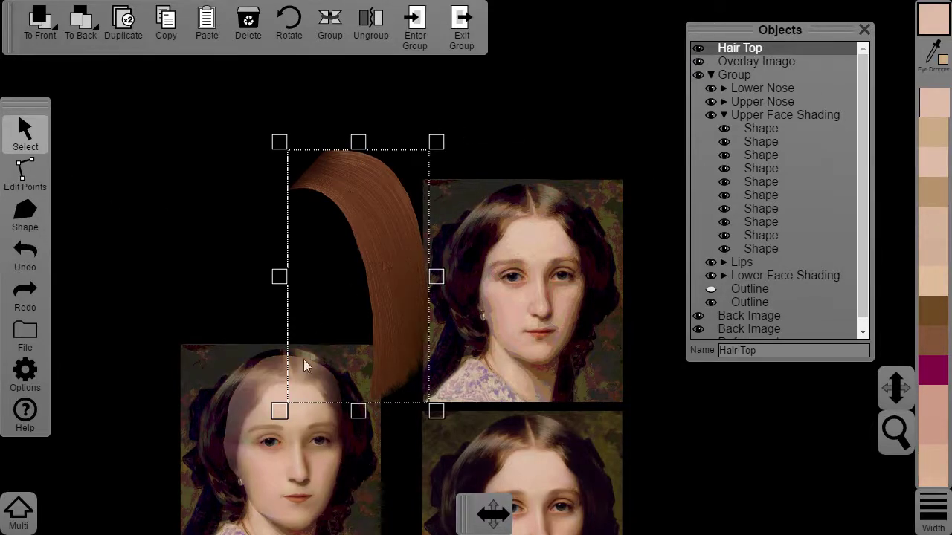
scroll(268, 443, up, 3)
drag(268, 438, 371, 264)
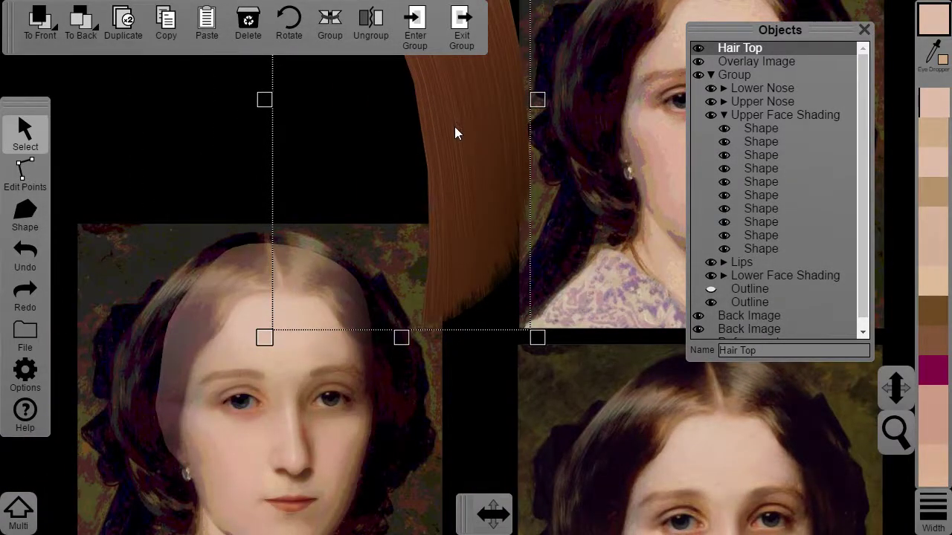
scroll(454, 125, down, 4)
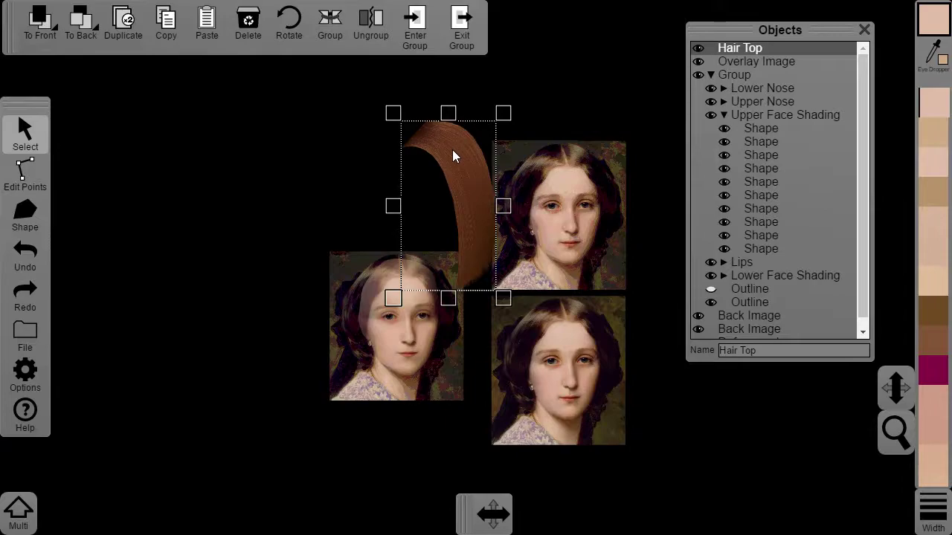
click(26, 171)
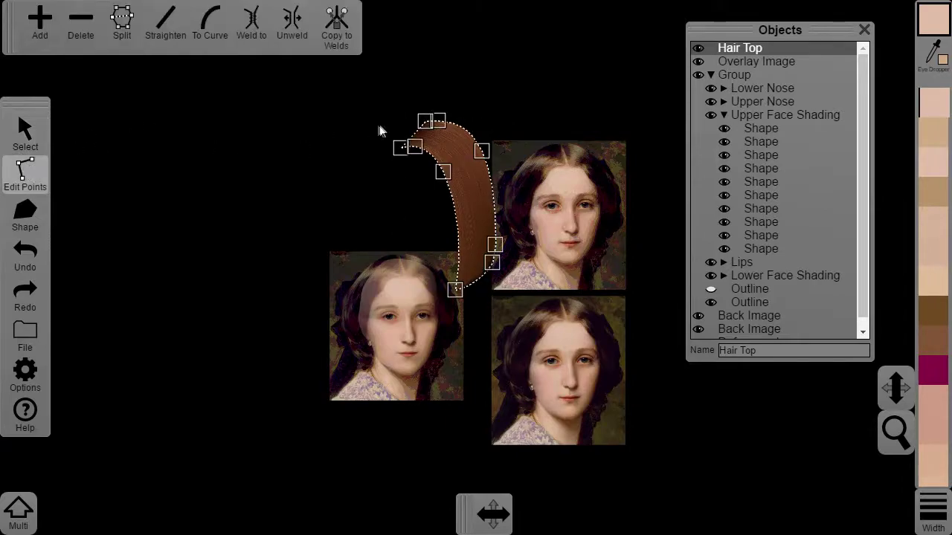
drag(454, 141, 407, 182)
key(Delete)
drag(433, 106, 513, 254)
key(Delete)
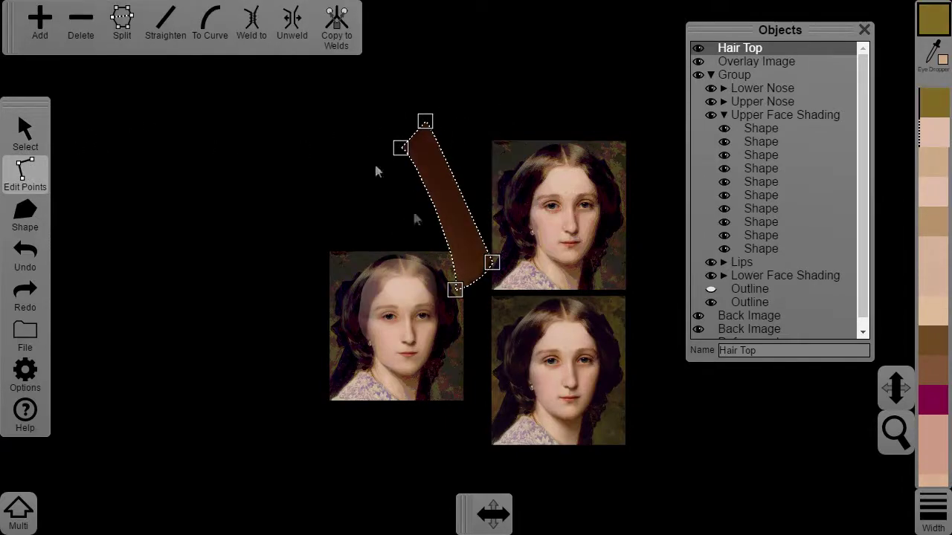
Move the Hair Top shape's inner corners outward and straighten its curved edges
drag(401, 149, 385, 151)
drag(455, 290, 405, 283)
click(467, 277)
click(168, 26)
click(401, 213)
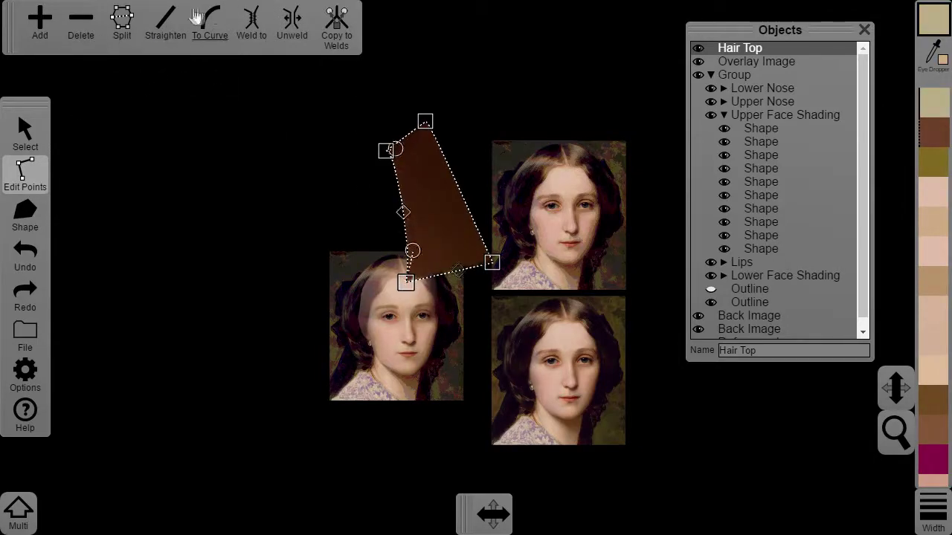
click(168, 26)
click(408, 135)
click(171, 29)
click(457, 185)
click(167, 24)
Reposition the four Hair Top corners to form a broad, roughly rectangular hair patch
drag(425, 121, 473, 142)
drag(492, 263, 504, 287)
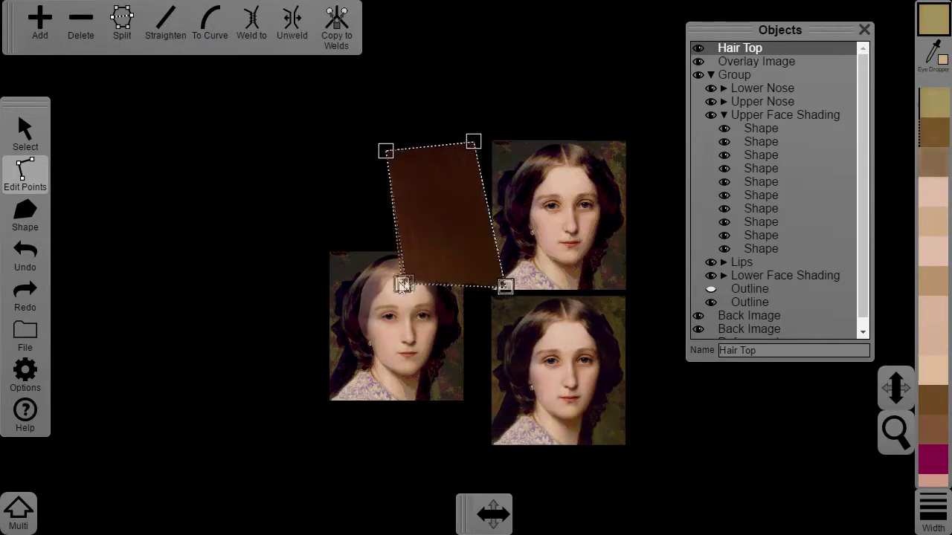
drag(406, 283, 380, 293)
drag(386, 152, 370, 152)
scroll(443, 153, up, 3)
drag(449, 192, 464, 351)
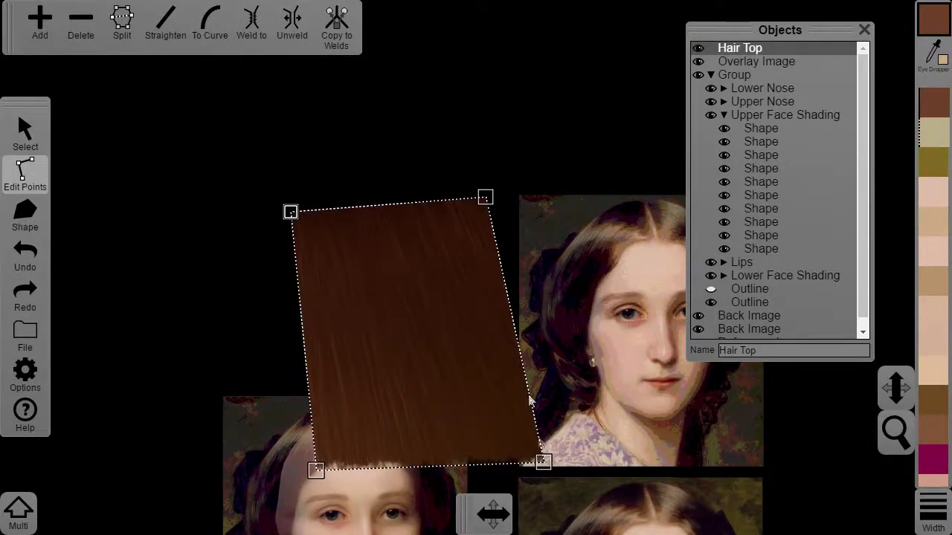
Open the point info and adjust the texture v coordinate at the hair patch's corners
click(26, 368)
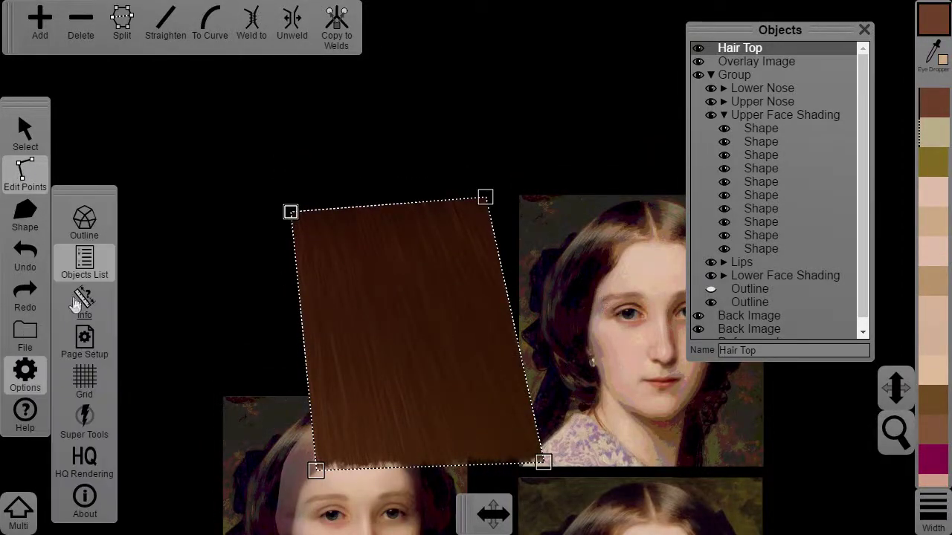
click(79, 299)
click(543, 463)
drag(159, 402, 112, 403)
click(485, 197)
click(290, 212)
drag(245, 402, 257, 403)
click(316, 471)
Set red, green and blue to 100% for all four hair patch corners and close the info
drag(277, 182, 567, 492)
drag(129, 312, 282, 308)
drag(128, 281, 272, 281)
drag(127, 252, 272, 252)
click(251, 153)
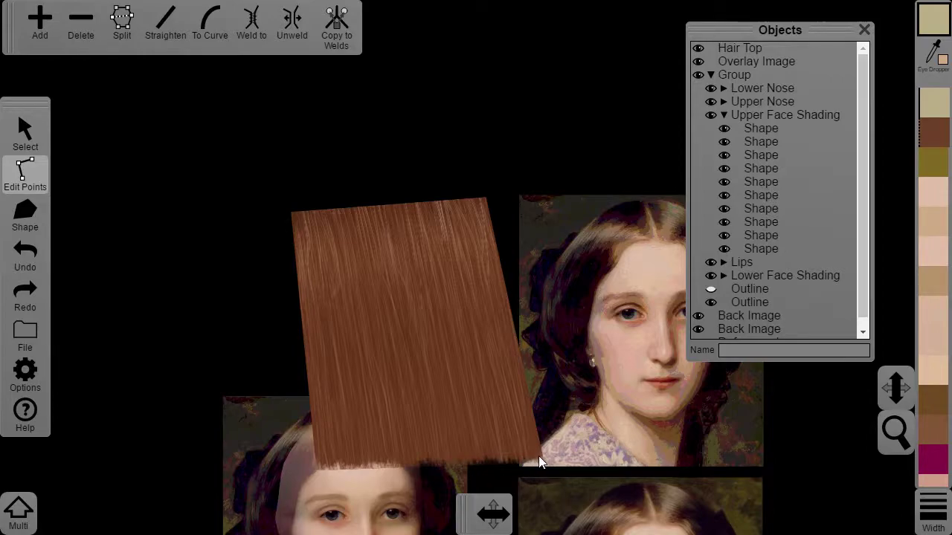
Reshape the hair patch over the portrait, placing its two starting corners along the hair parting
click(338, 253)
drag(290, 211, 364, 354)
drag(317, 470, 476, 463)
drag(365, 355, 371, 441)
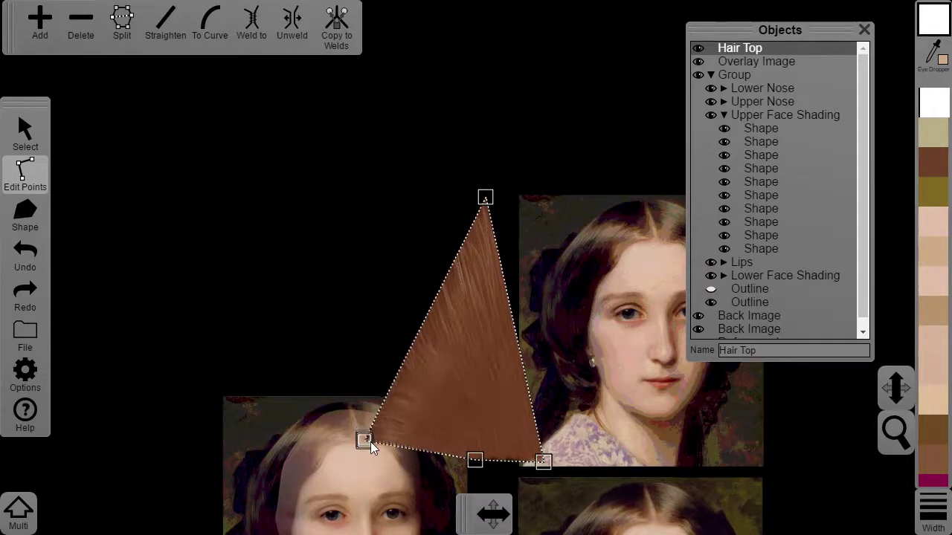
drag(484, 197, 360, 415)
scroll(350, 412, up, 3)
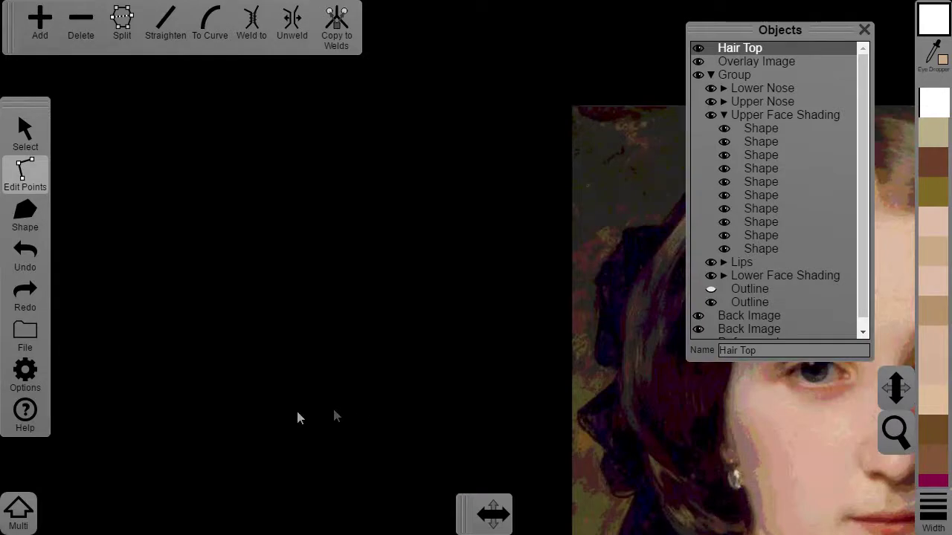
drag(413, 162, 429, 163)
drag(370, 211, 352, 204)
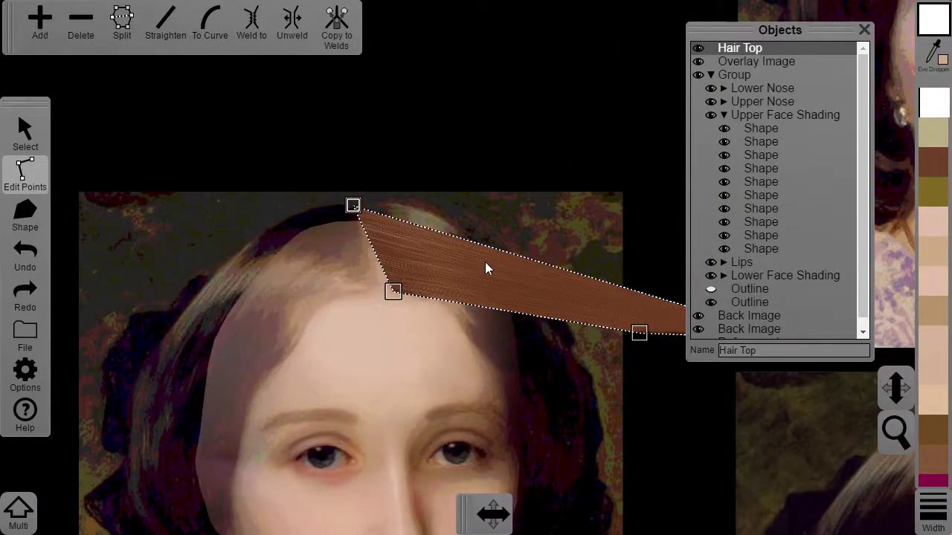
Bend the hair patch's outer and inner edges and move its lower corners to follow the hair beside the forehead
drag(457, 237, 410, 161)
drag(639, 332, 535, 438)
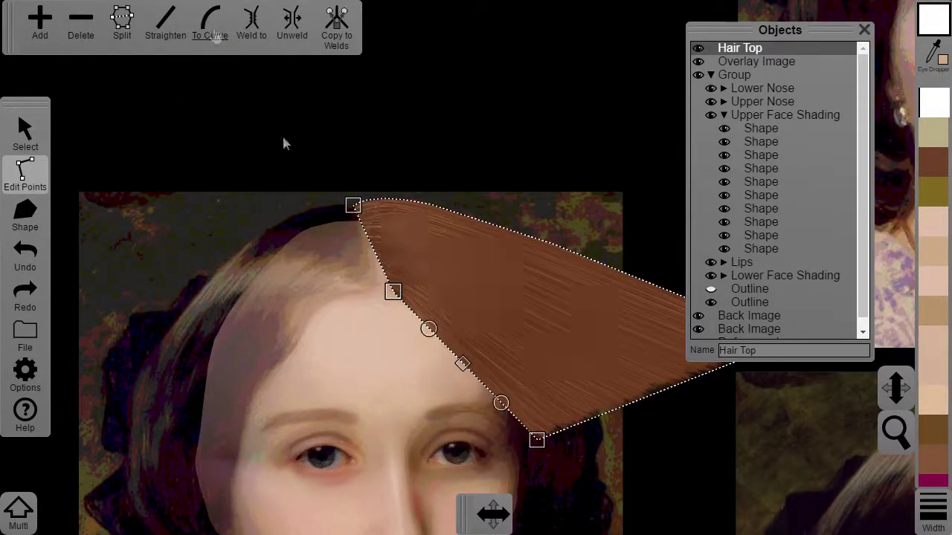
drag(464, 364, 491, 280)
drag(540, 441, 392, 355)
drag(633, 233, 450, 341)
drag(327, 223, 397, 177)
scroll(438, 320, down, 3)
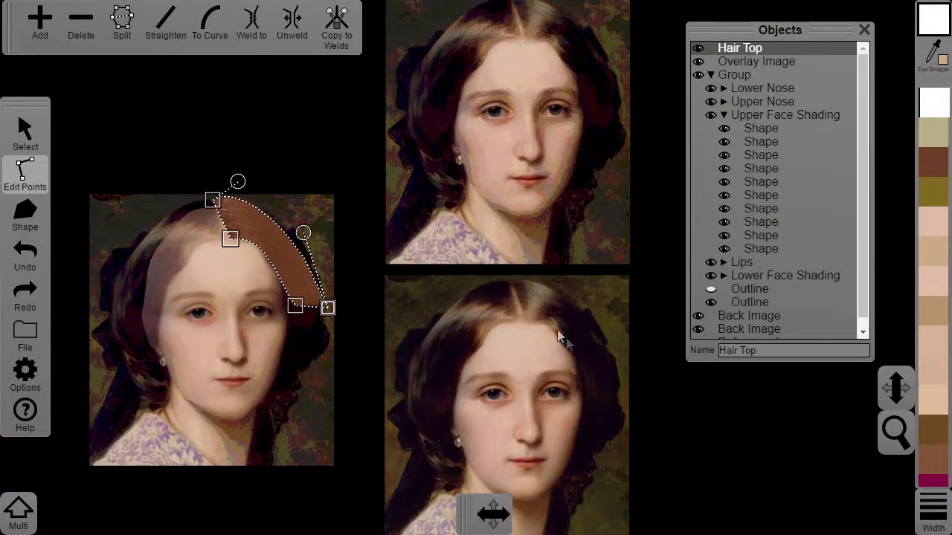
drag(297, 304, 296, 311)
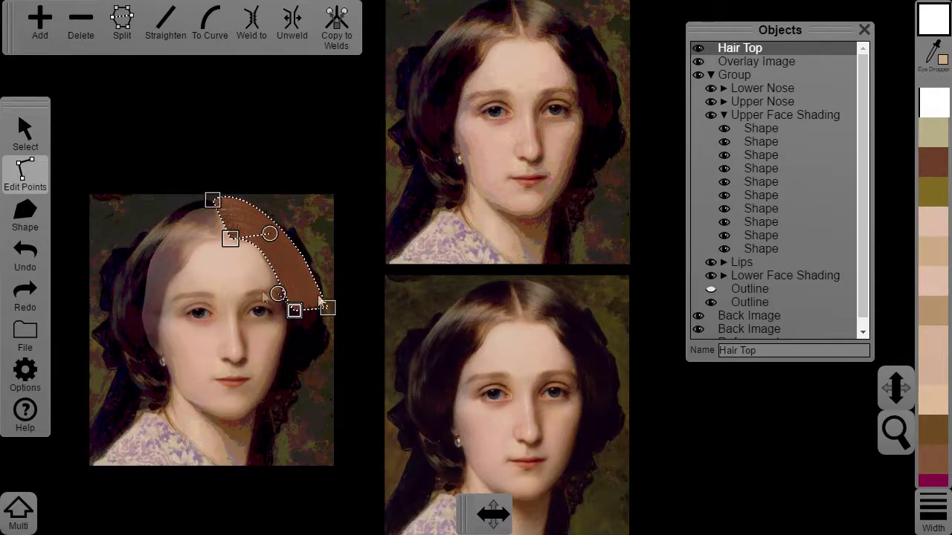
Add points to the hair patch's inner edge and shape it along the forehead hairline
scroll(255, 291, up, 2)
drag(175, 245, 253, 348)
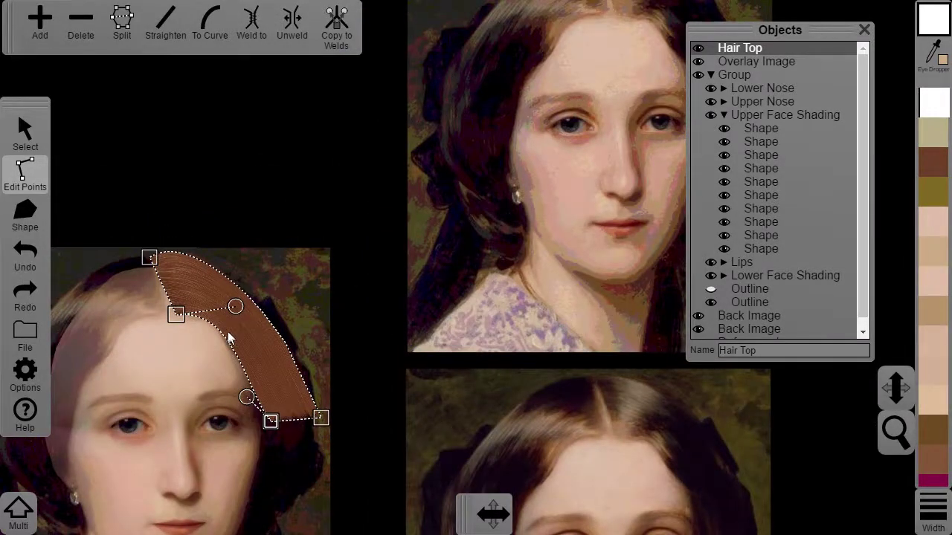
click(216, 328)
click(40, 28)
scroll(216, 331, up, 2)
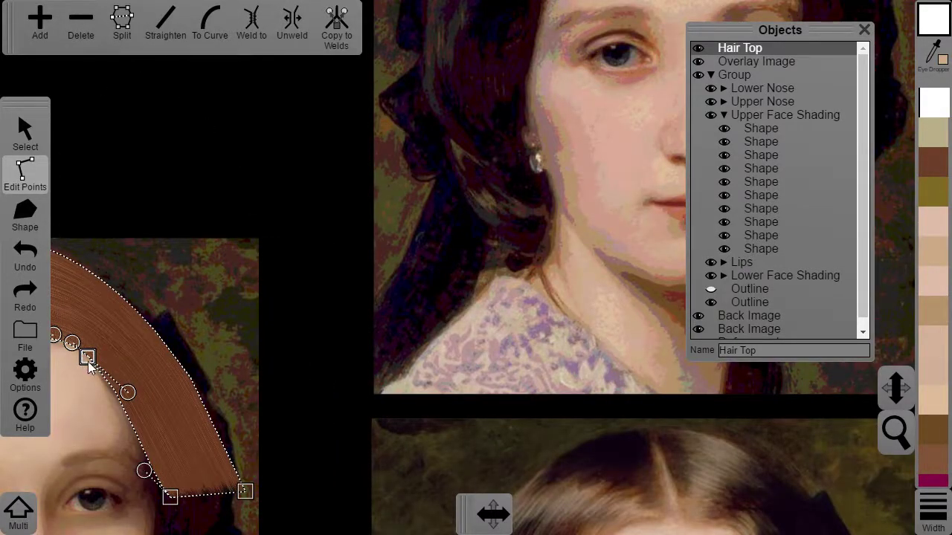
drag(144, 357, 266, 373)
click(239, 420)
drag(239, 421, 250, 418)
drag(240, 399, 234, 403)
drag(296, 510, 325, 332)
drag(409, 284, 406, 359)
Add a point on the hair patch's outer edge and extend its lower end down beside the cheek
click(331, 192)
click(30, 30)
drag(331, 193, 349, 156)
drag(345, 96, 365, 216)
drag(428, 479, 374, 527)
click(405, 465)
click(387, 447)
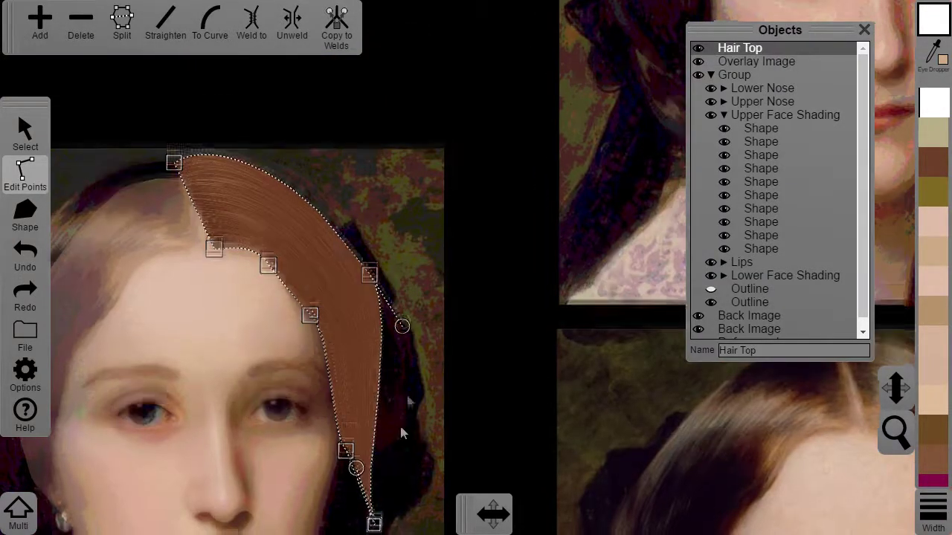
Curve the hair patch's outer edge outward and back in to a tip beside the cheek
drag(397, 448, 429, 284)
drag(387, 305, 446, 324)
drag(407, 363, 352, 385)
drag(393, 334, 457, 355)
drag(407, 226, 354, 430)
drag(349, 316, 353, 320)
drag(385, 273, 280, 85)
click(249, 154)
Compare the hair patch's contour with the hair in the reference painting
scroll(559, 246, down, 3)
drag(558, 246, 305, 252)
scroll(554, 428, up, 2)
drag(502, 388, 426, 268)
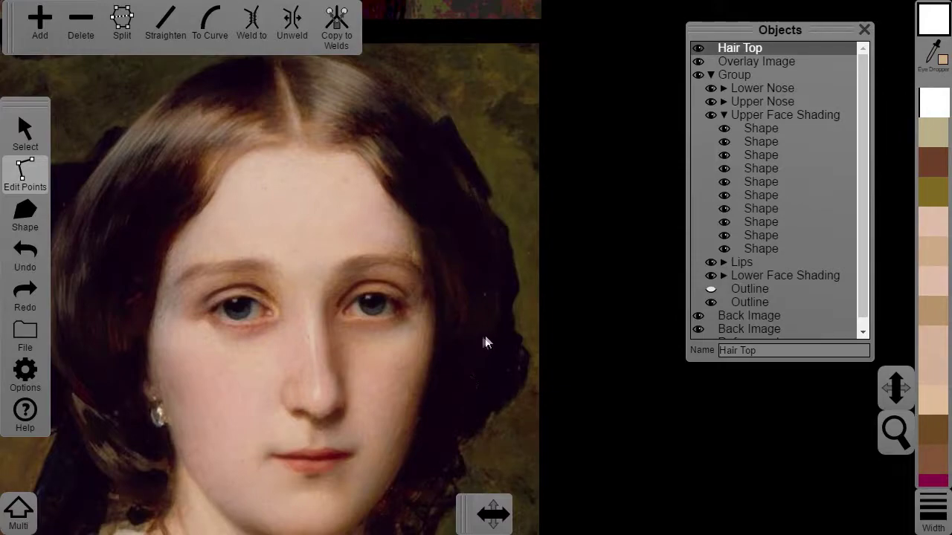
drag(122, 238, 372, 242)
drag(195, 218, 394, 285)
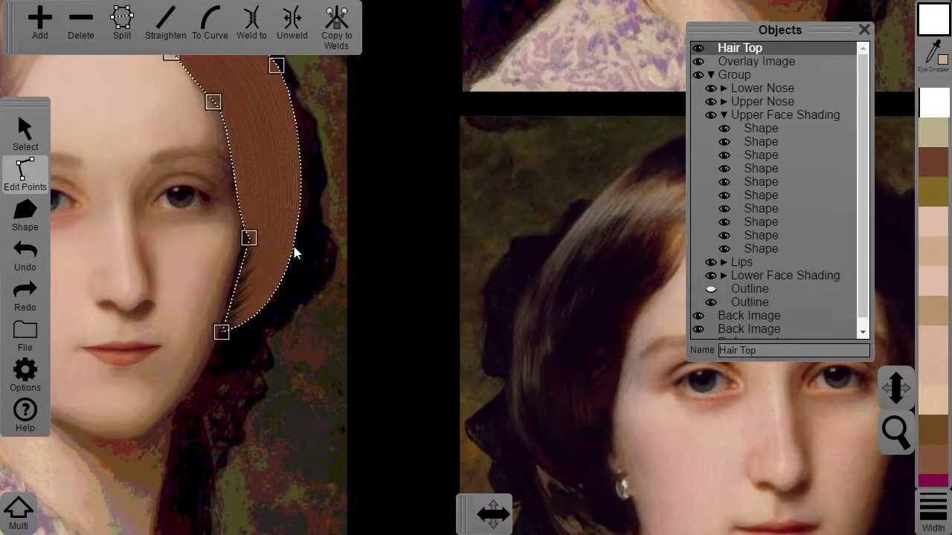
drag(322, 228, 469, 289)
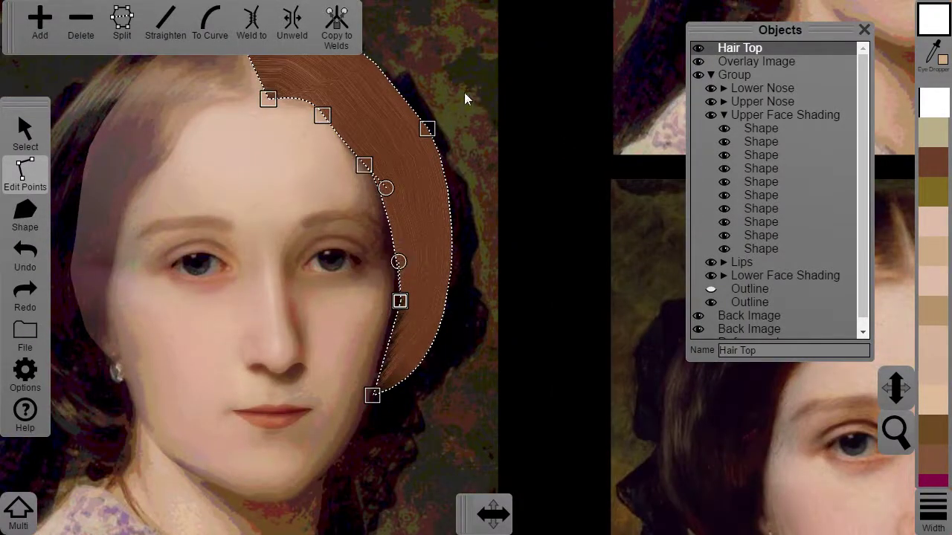
Hide the overlay image and the Lower Nose, Upper Nose, Upper Face Shading, Lips and Lower Face Shading groups
click(698, 61)
scroll(408, 310, up, 3)
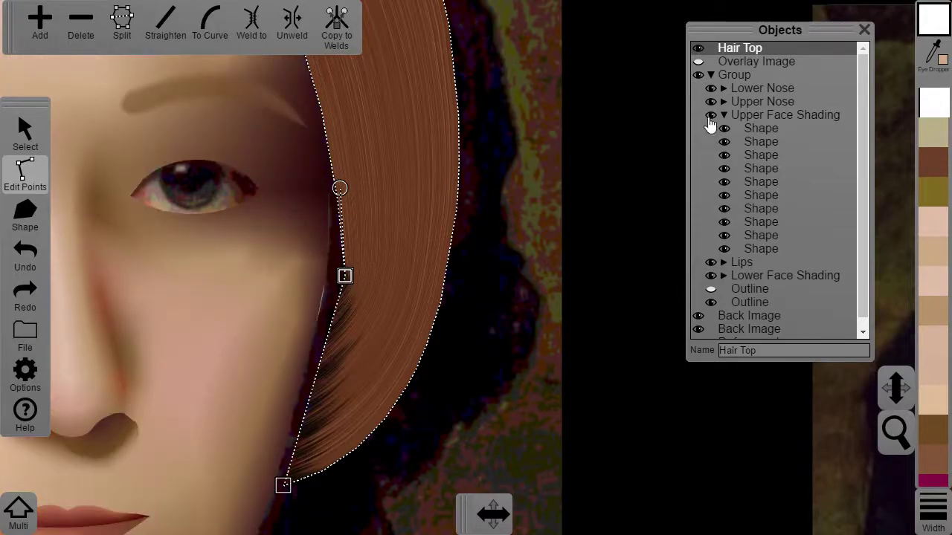
click(711, 115)
click(712, 102)
click(711, 88)
click(711, 154)
click(711, 141)
click(710, 131)
scroll(395, 296, up, 2)
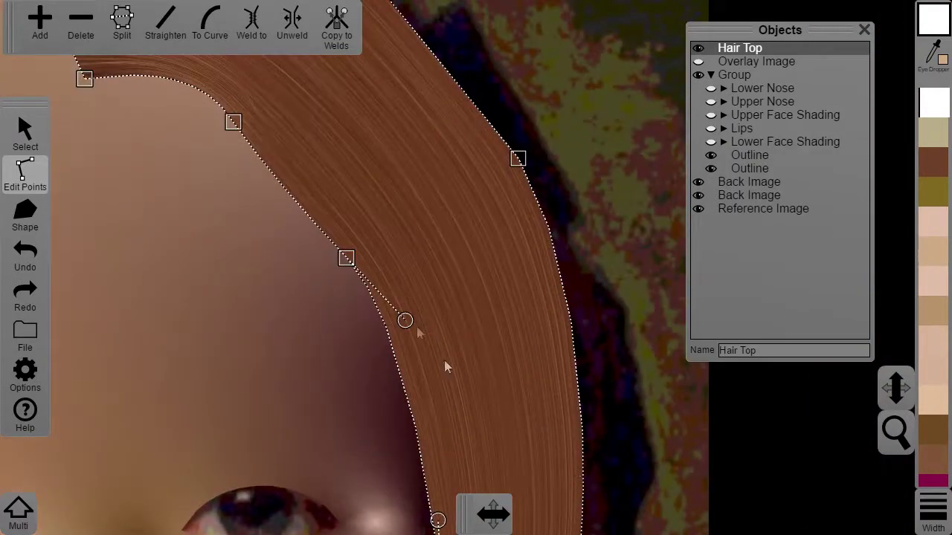
Try to reach the face outline's points beside the eye and weld the hair's inner edge to them
drag(435, 521, 529, 315)
click(747, 168)
click(499, 310)
click(24, 134)
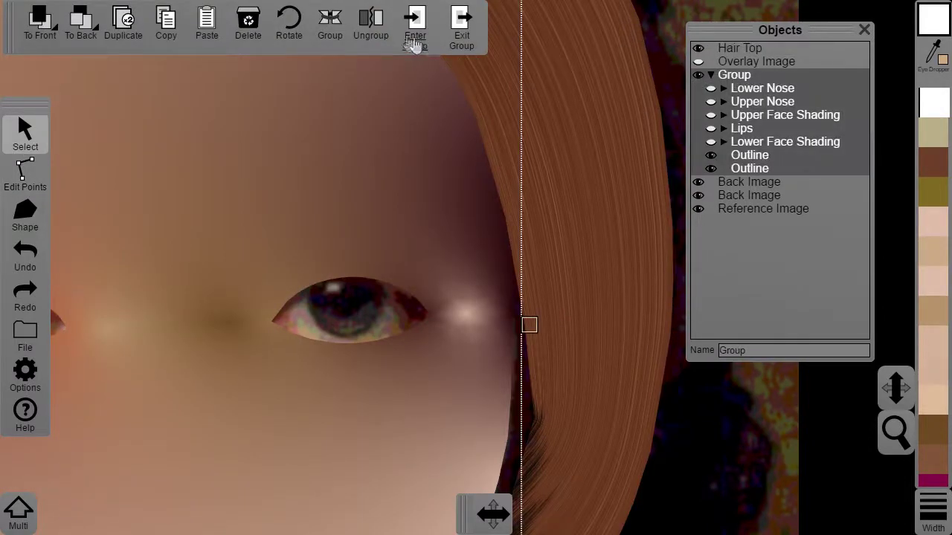
click(250, 29)
click(734, 74)
click(738, 49)
click(255, 26)
click(742, 49)
click(258, 24)
click(734, 62)
click(208, 26)
drag(584, 313, 563, 248)
click(24, 175)
click(518, 339)
click(747, 168)
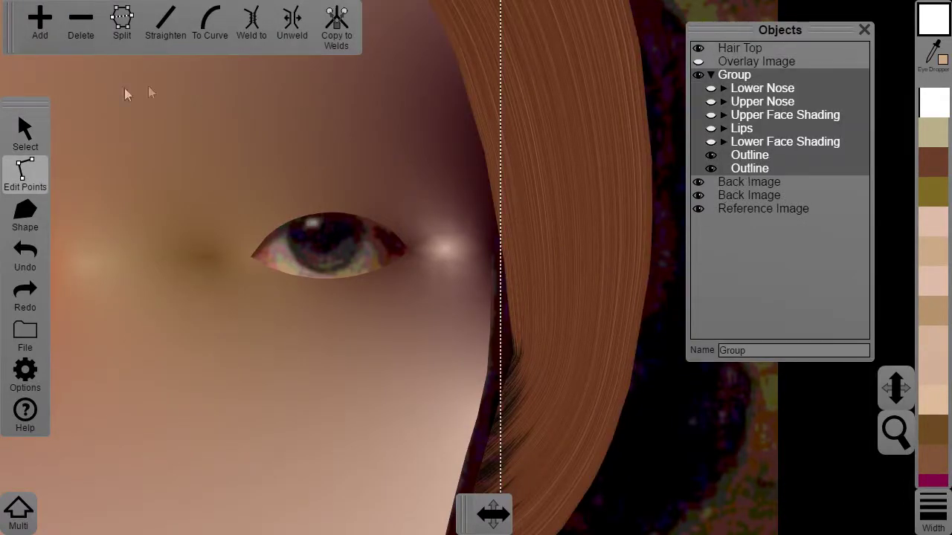
Inspect the points of the two face Outline shapes where they meet the hair's inner edge
click(24, 133)
click(751, 156)
click(26, 177)
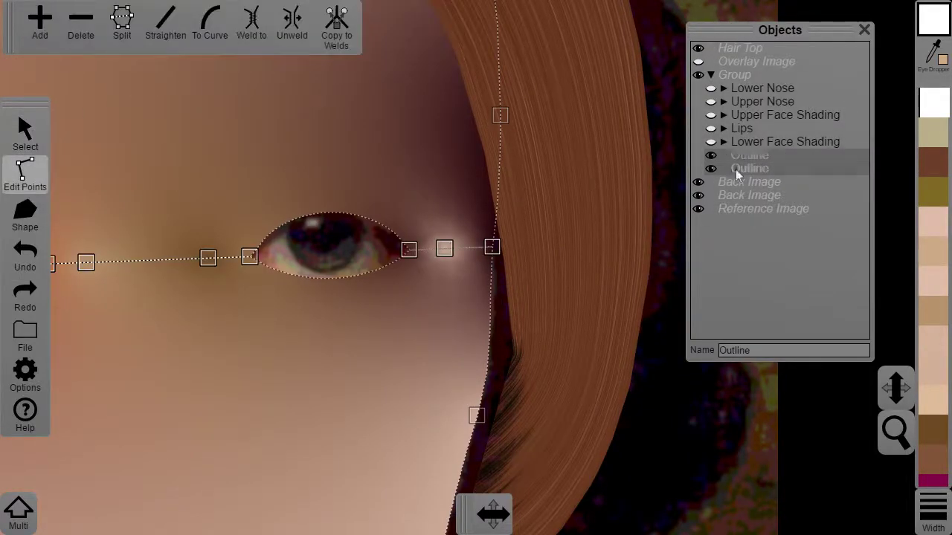
click(736, 170)
drag(533, 373, 561, 220)
click(548, 191)
click(25, 133)
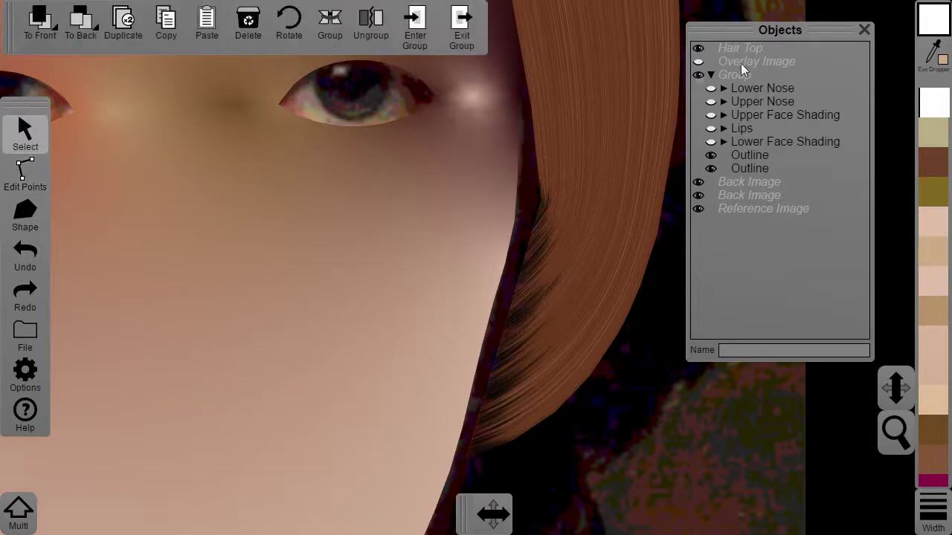
Add a point on the Hair Top shape's inner edge and weld it to the face outline point beside the eye
click(740, 49)
click(25, 175)
drag(584, 140, 557, 280)
click(503, 248)
key(a)
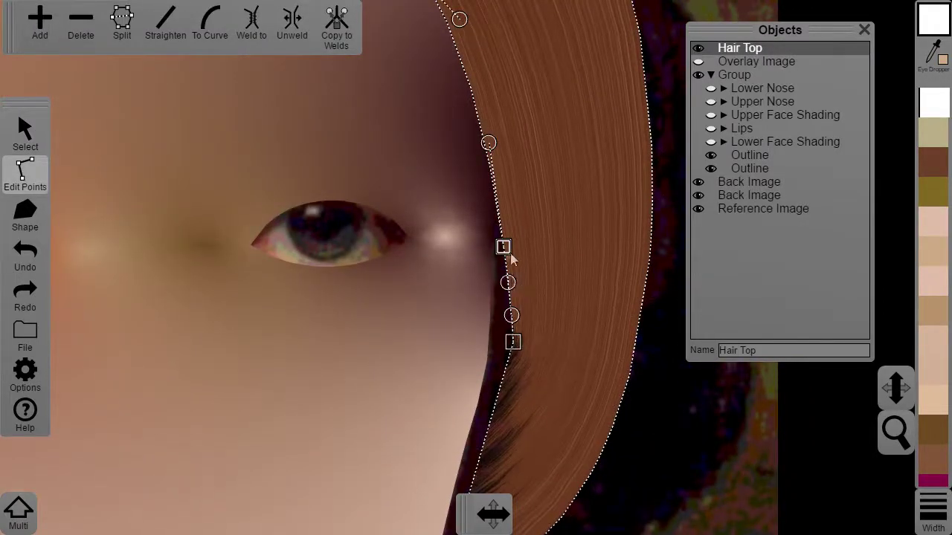
key(w)
click(493, 235)
Weld the two lower inner points of the Hair Top shape to the face outline points along the cheek
click(513, 340)
key(w)
click(475, 404)
drag(544, 344, 609, 155)
click(501, 409)
click(252, 24)
click(497, 380)
scroll(497, 380, down, 8)
scroll(648, 265, up, 3)
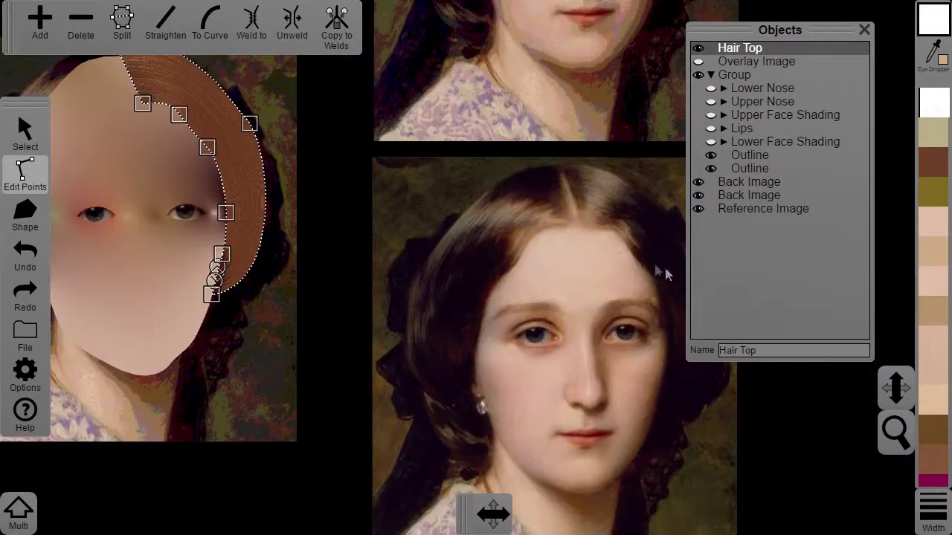
Examine how the welded hair edge fits the face outline and the reference painting
scroll(230, 234, up, 3)
scroll(215, 193, down, 3)
drag(215, 193, 210, 389)
scroll(227, 411, up, 3)
drag(67, 483, 300, 271)
drag(202, 195, 208, 206)
scroll(424, 275, down, 1)
scroll(424, 275, down, 1)
scroll(420, 320, up, 1)
drag(416, 354, 480, 123)
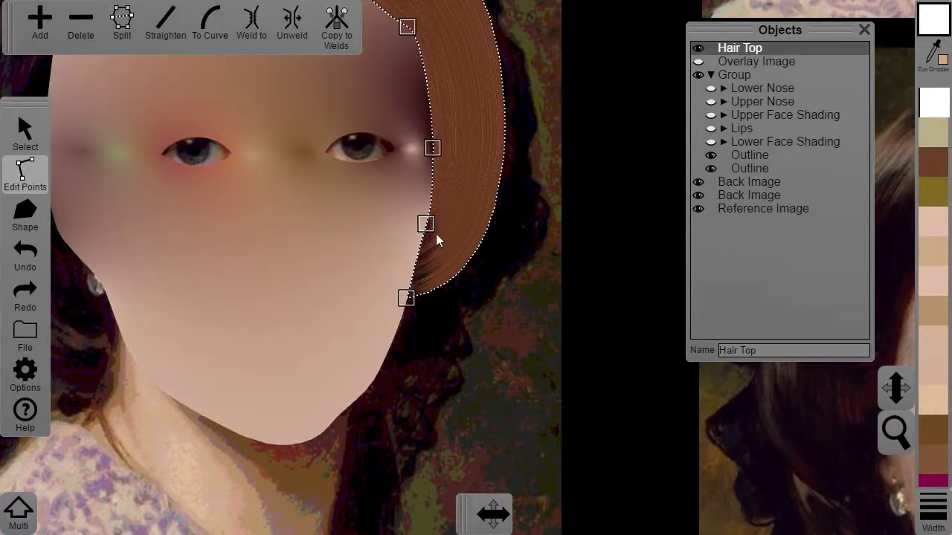
Select the two lower inner points of the Hair Top shape and set their texture u coordinate to 54.3%
drag(407, 211, 437, 314)
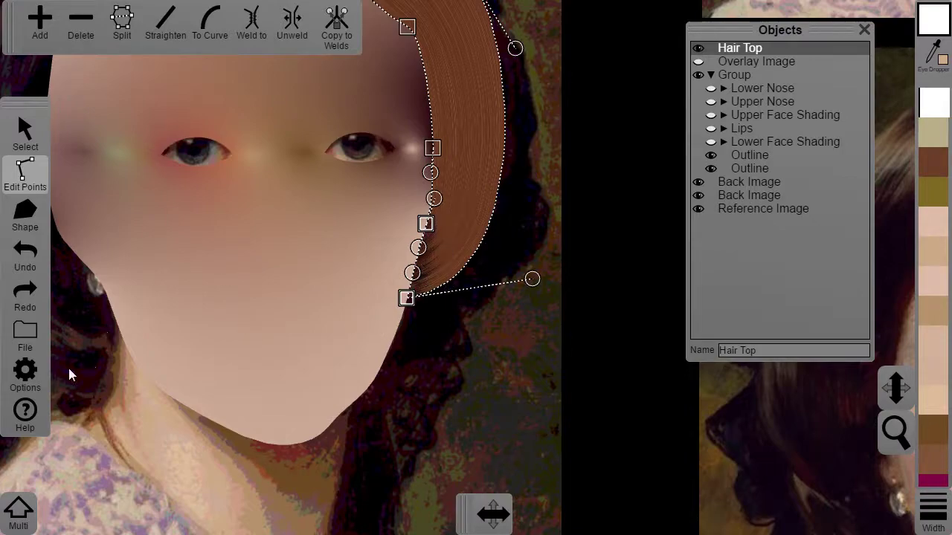
click(28, 375)
click(84, 318)
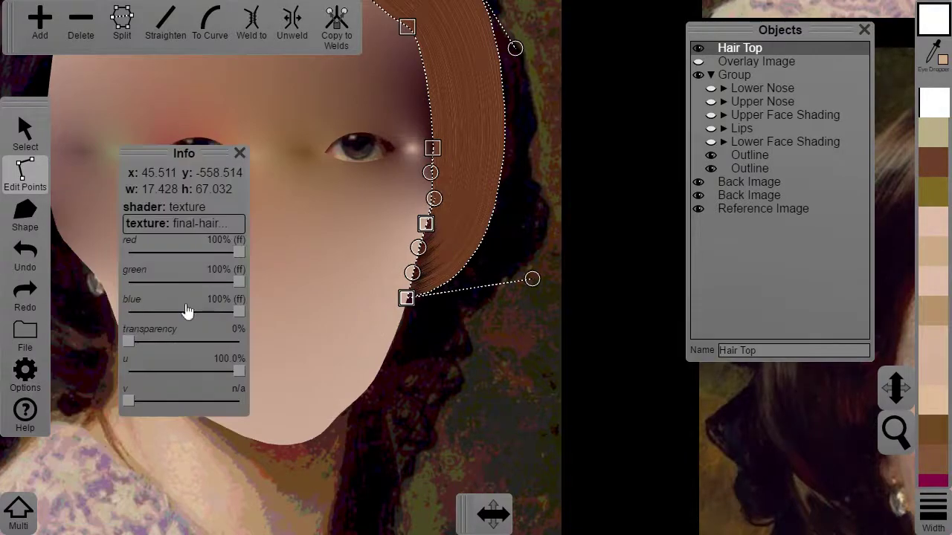
drag(190, 150, 688, 163)
drag(738, 390, 688, 395)
scroll(530, 306, up, 3)
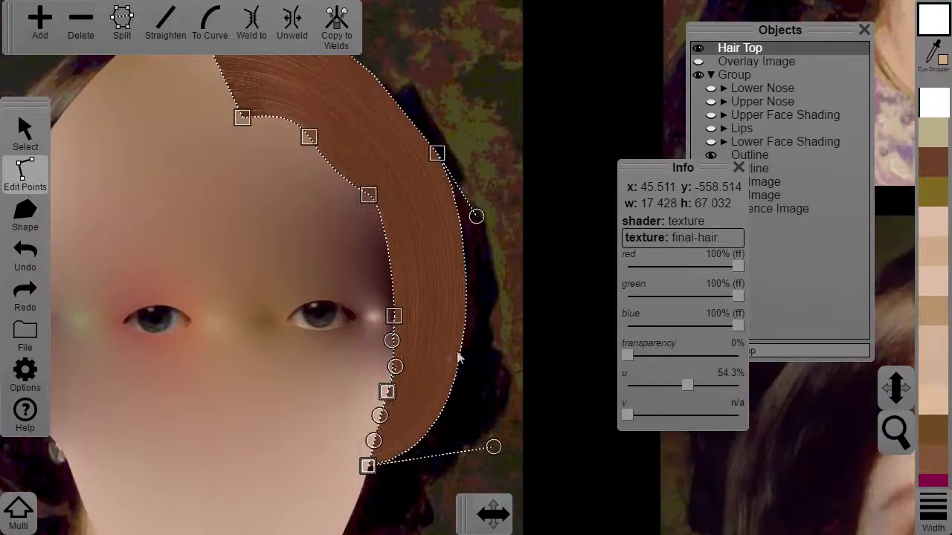
Set the texture u coordinate of the Hair Top shape's lower inner points to 75.5%
click(387, 393)
click(368, 467)
click(395, 317)
click(369, 196)
click(388, 392)
drag(361, 370, 392, 476)
drag(689, 392, 712, 388)
click(394, 317)
Reselect the two lowest inner points of the Hair Top shape and fine-tune their texture u coordinate
click(531, 196)
scroll(530, 196, down, 2)
click(420, 342)
click(403, 369)
click(408, 308)
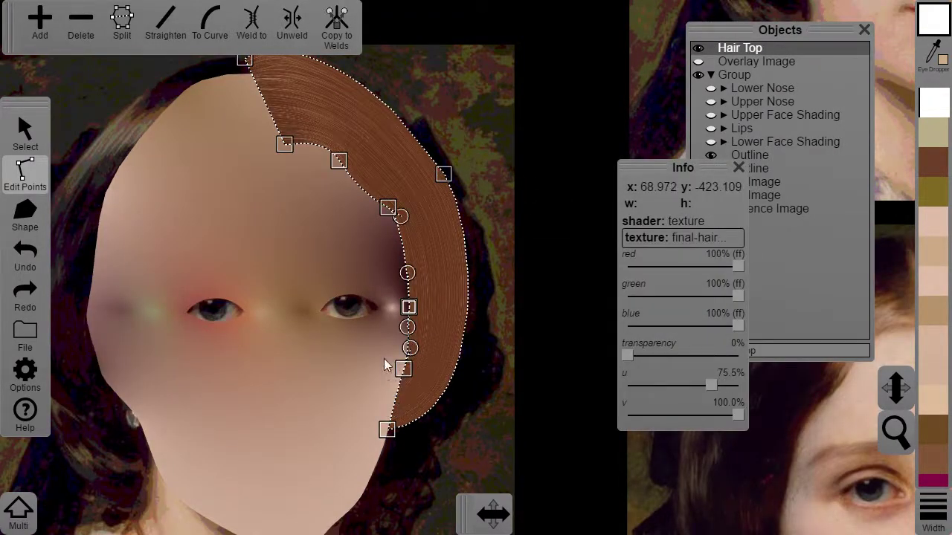
drag(384, 360, 434, 453)
click(409, 316)
mouse_move(712, 389)
mouse_down()
mouse_move(676, 389)
mouse_move(712, 389)
mouse_up()
click(463, 266)
click(464, 266)
Adjust the texture u coordinate of the Hair Top shape's bottom tip point and check the flow of the strands
scroll(409, 219, up, 2)
click(418, 98)
click(315, 159)
scroll(385, 263, up, 3)
scroll(429, 378, down, 2)
click(414, 392)
click(510, 308)
click(402, 513)
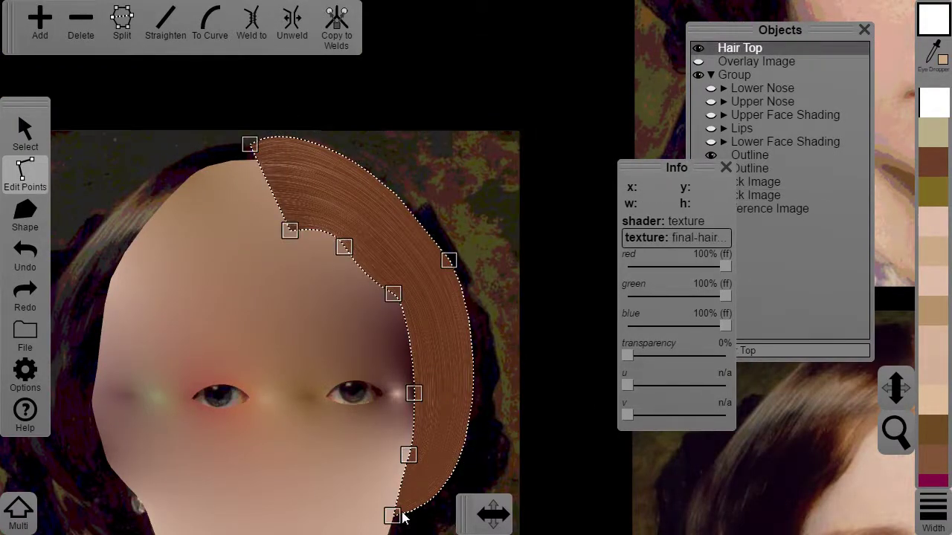
click(393, 514)
mouse_move(728, 386)
mouse_down()
mouse_move(718, 389)
mouse_move(730, 388)
mouse_up()
click(536, 377)
click(398, 518)
click(399, 519)
click(542, 406)
click(445, 378)
Select all points of the Hair Top shape and darken its texture with the grey tint #676767
drag(228, 125, 441, 514)
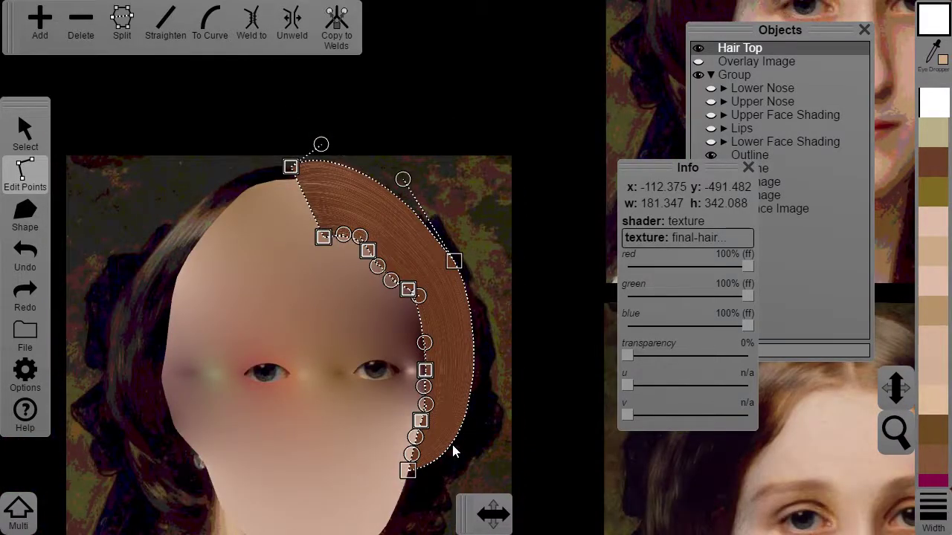
click(466, 451)
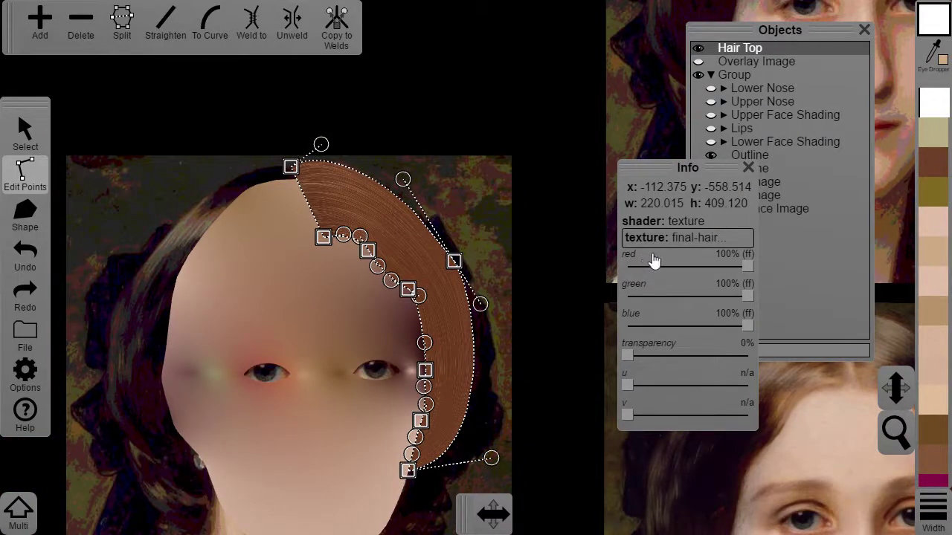
click(932, 29)
drag(674, 66, 664, 101)
click(543, 202)
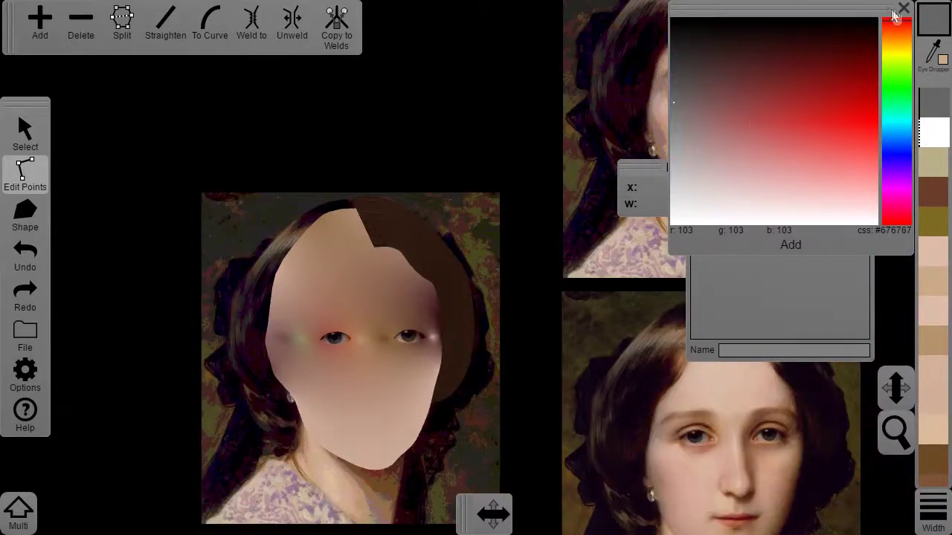
click(903, 8)
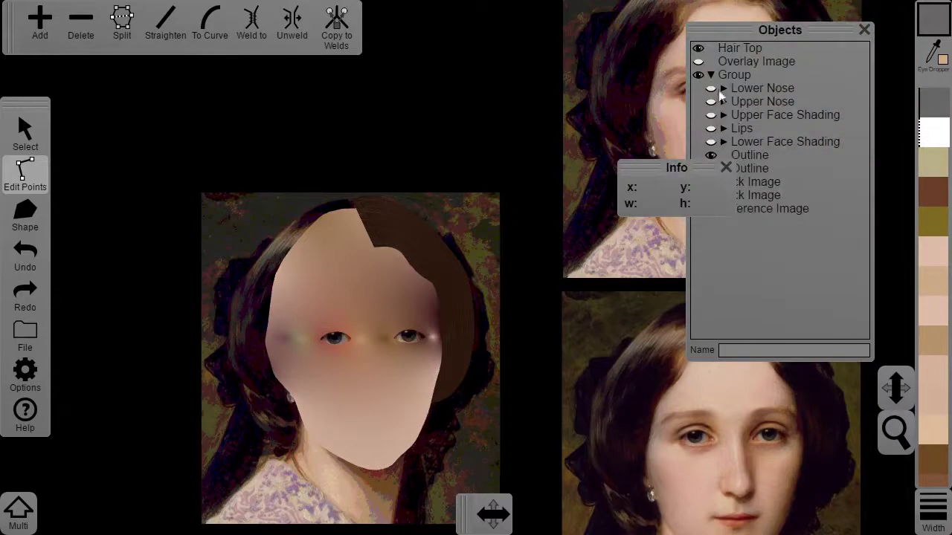
Show the hidden nose, lips and face shading groups together with the Overlay Image
click(713, 129)
drag(480, 213, 393, 191)
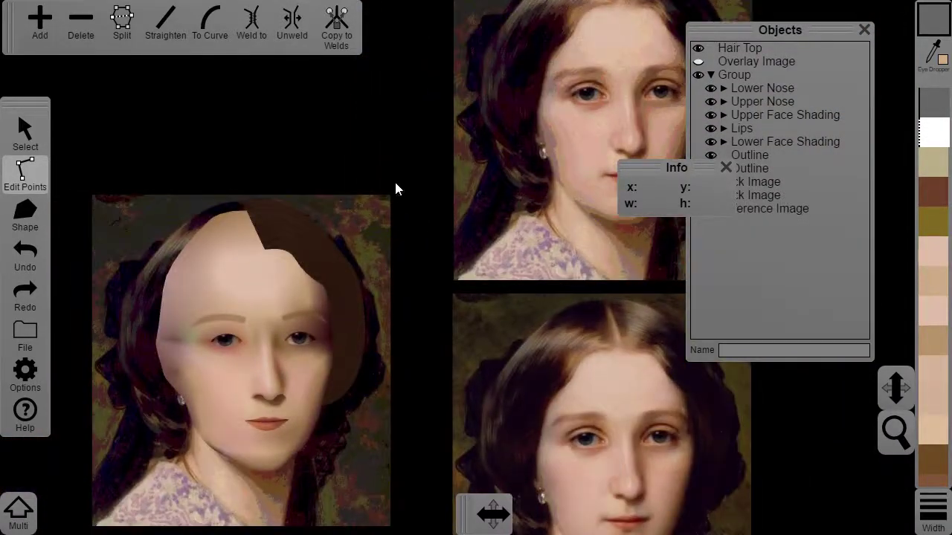
click(698, 61)
scroll(320, 255, up, 4)
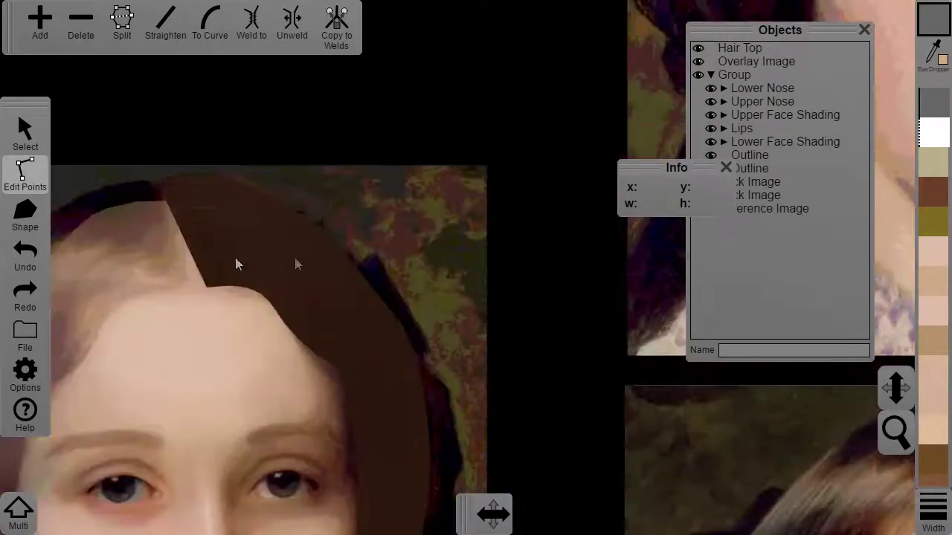
Adjust the top and forehead points of the Hair Top shape to follow the hair parting in the overlay
click(159, 187)
click(167, 185)
click(200, 285)
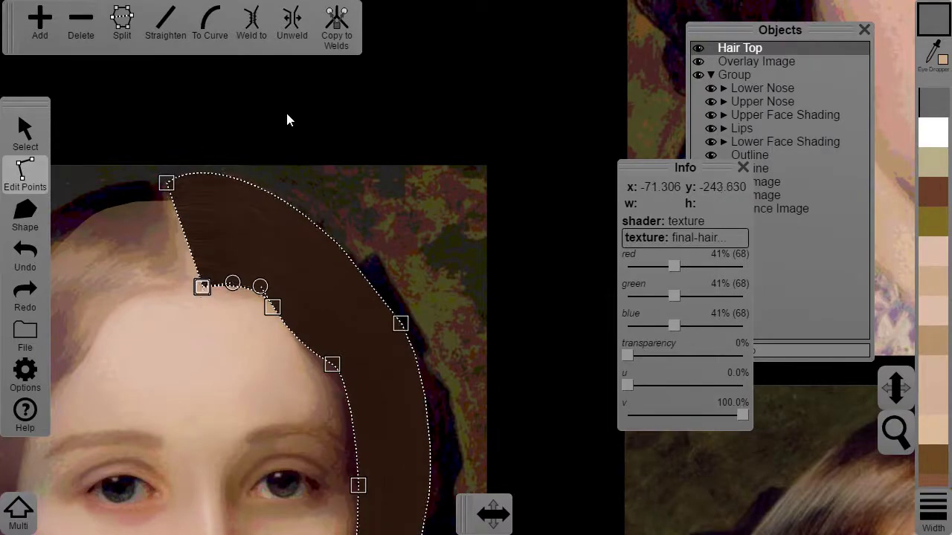
click(289, 119)
scroll(224, 120, down, 3)
Duplicate the Hair Top shape and place the copy, flipped horizontally and resized, over the other side of the head
click(25, 133)
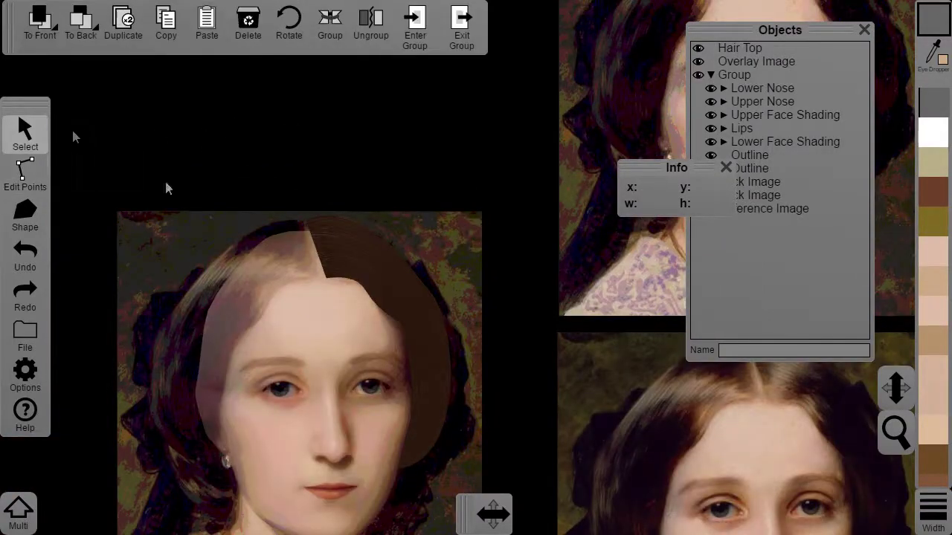
click(355, 257)
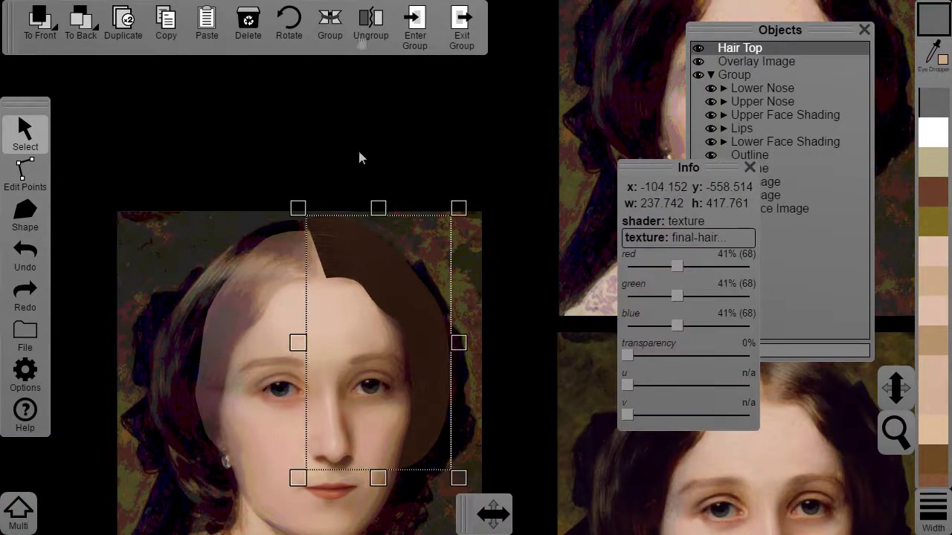
click(122, 22)
drag(392, 275, 331, 297)
drag(359, 338, 134, 346)
drag(178, 267, 249, 285)
drag(193, 354, 162, 354)
Move the mirrored hair's top and forehead points onto the parting edge of the original Hair Top shape
click(31, 172)
scroll(290, 292, up, 2)
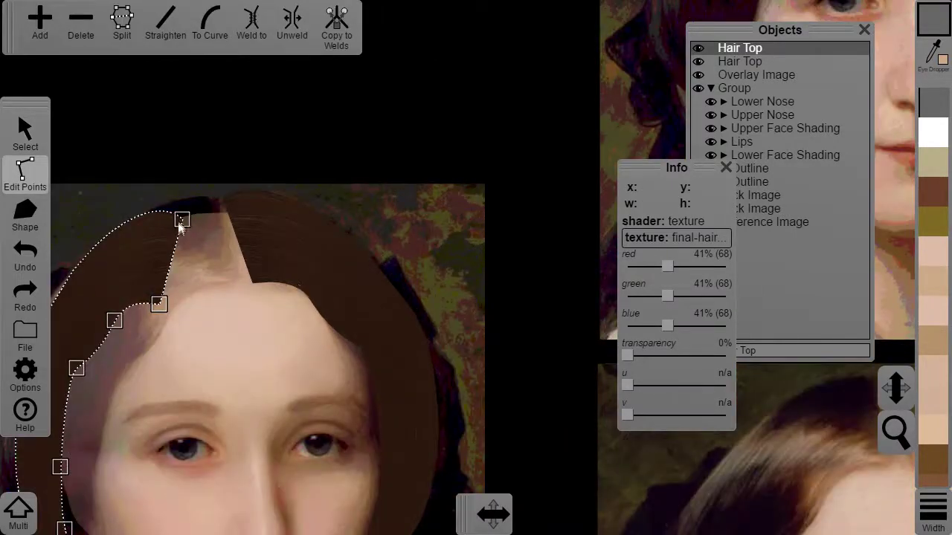
drag(180, 221, 219, 200)
drag(157, 303, 247, 281)
Move the remaining inner points of the mirrored hair to follow the hairline down the temple and cheek
drag(114, 320, 180, 303)
drag(77, 368, 137, 351)
drag(60, 467, 201, 264)
drag(159, 371, 202, 387)
drag(177, 431, 218, 437)
Reshape the mirrored hair's upper outer curve by adjusting its top curve handle and upper outer point to match the head
scroll(274, 243, down, 2)
drag(509, 421, 479, 362)
drag(550, 377, 293, 342)
drag(157, 291, 521, 336)
scroll(520, 336, up, 3)
scroll(419, 190, down, 2)
drag(393, 177, 444, 300)
click(496, 152)
mouse_move(451, 137)
mouse_down()
mouse_move(444, 170)
mouse_move(468, 142)
mouse_up()
mouse_move(341, 265)
mouse_down()
mouse_move(351, 257)
mouse_move(343, 252)
mouse_move(320, 295)
mouse_move(334, 258)
mouse_up()
Split the mirrored hair's outer edge beside the cheek and pull the new point outward to the reference hair
click(343, 378)
click(122, 23)
drag(343, 377, 314, 388)
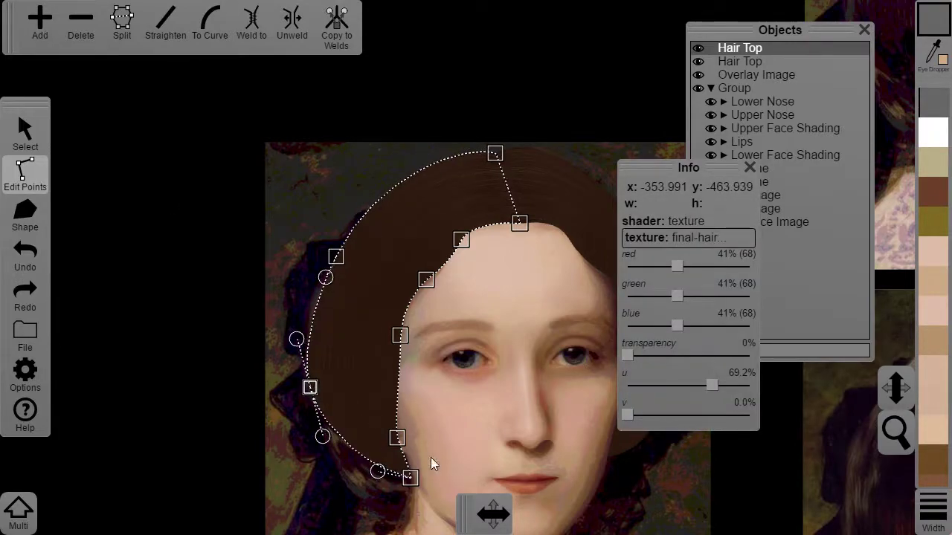
Hide the Overlay Image and inspect the points of both Outline shapes in the face group beside the mirrored hair
scroll(431, 459, up, 2)
click(698, 75)
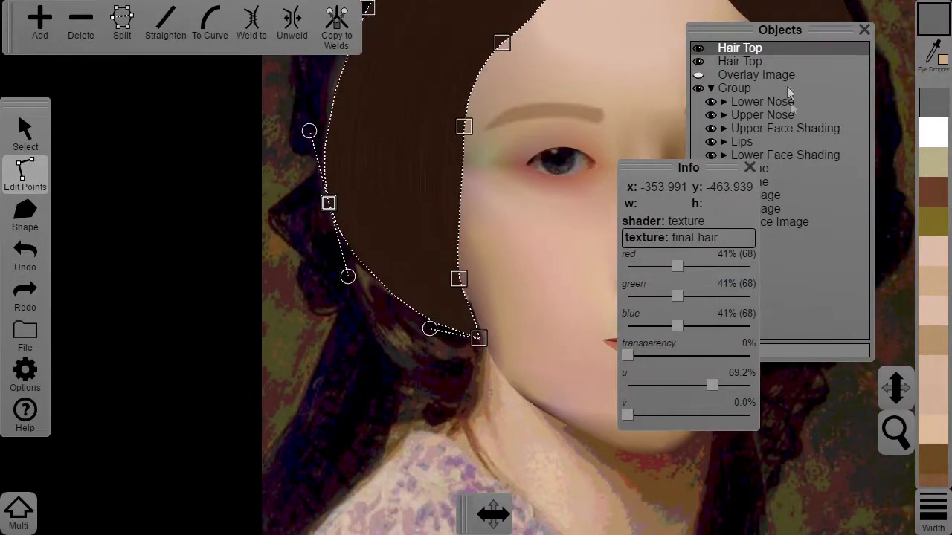
click(734, 87)
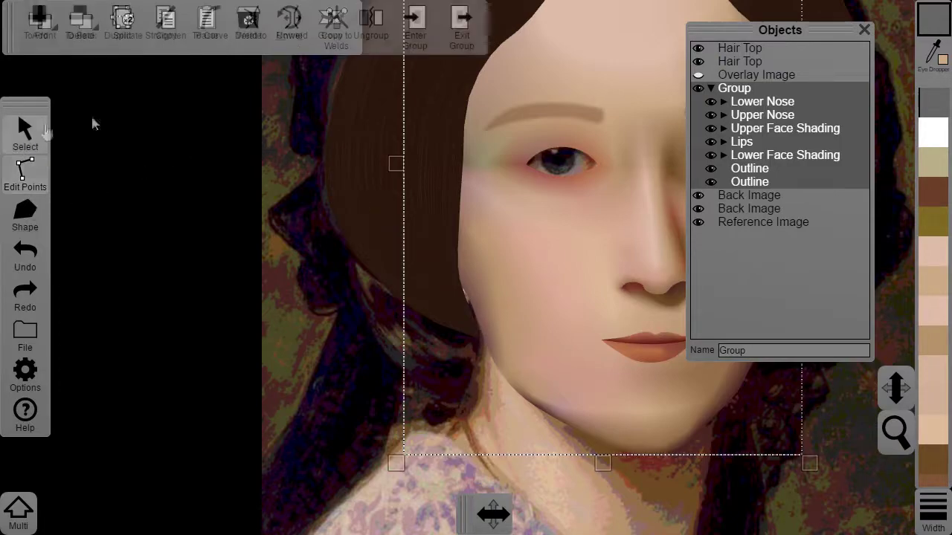
click(26, 133)
click(25, 174)
click(743, 181)
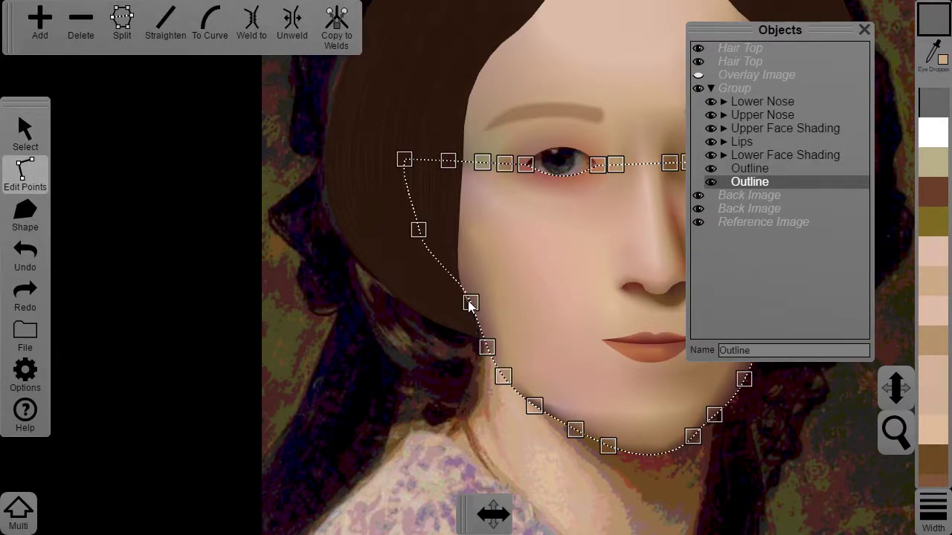
click(453, 255)
click(749, 168)
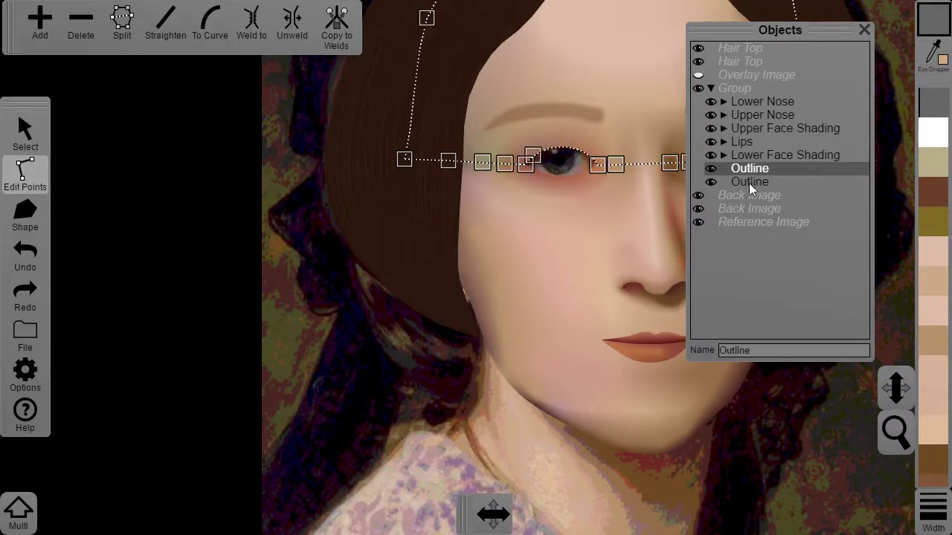
click(749, 181)
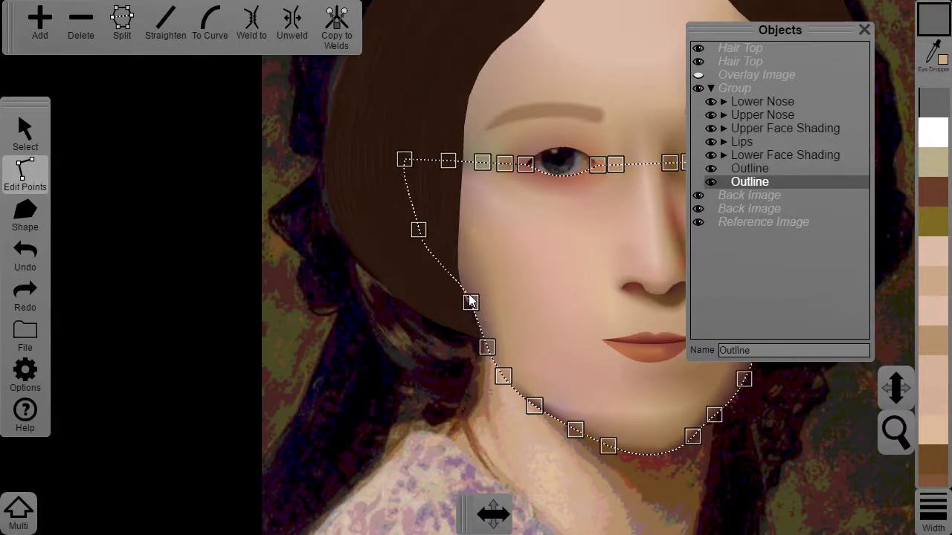
Exit the face group and select the mirrored Hair Top shape for point editing
click(26, 128)
click(460, 24)
click(25, 173)
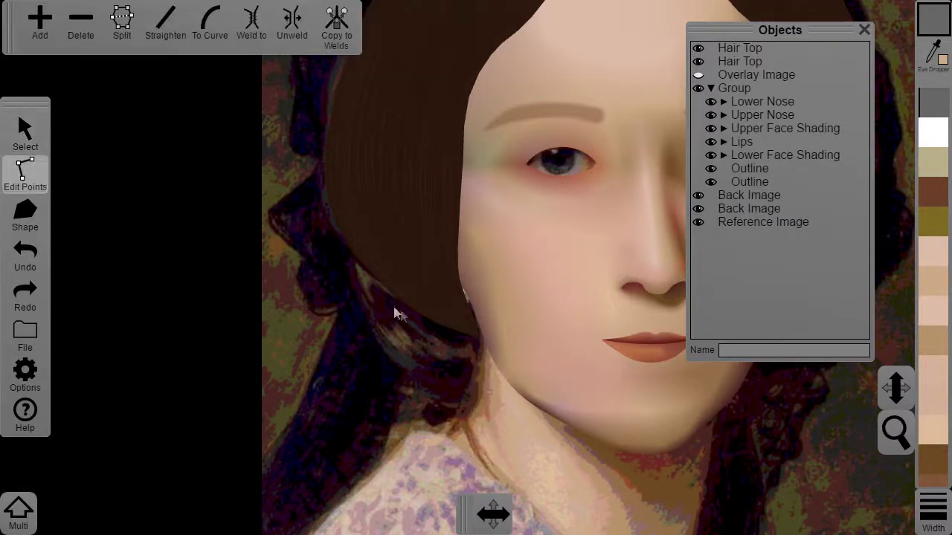
click(454, 293)
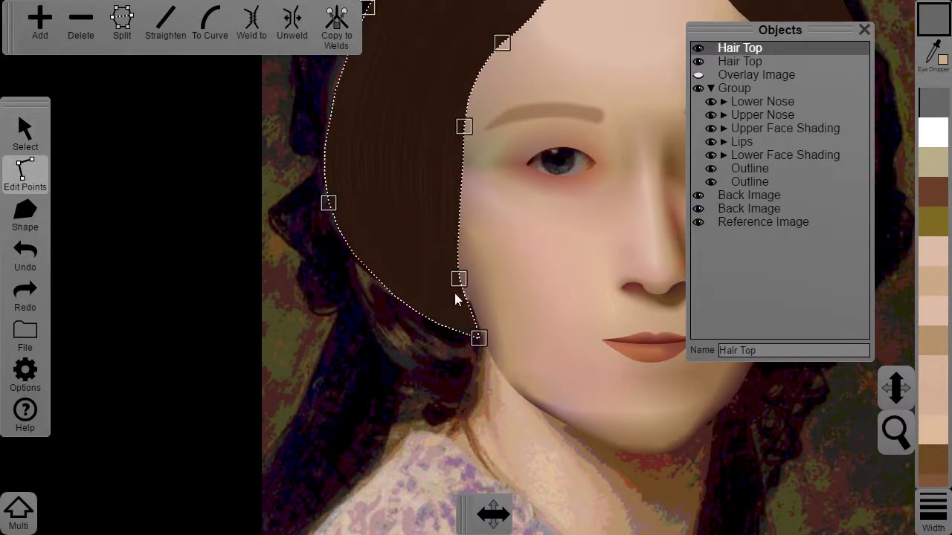
Weld the lower inner points of the portrait's left hair shape to the face outline
click(251, 33)
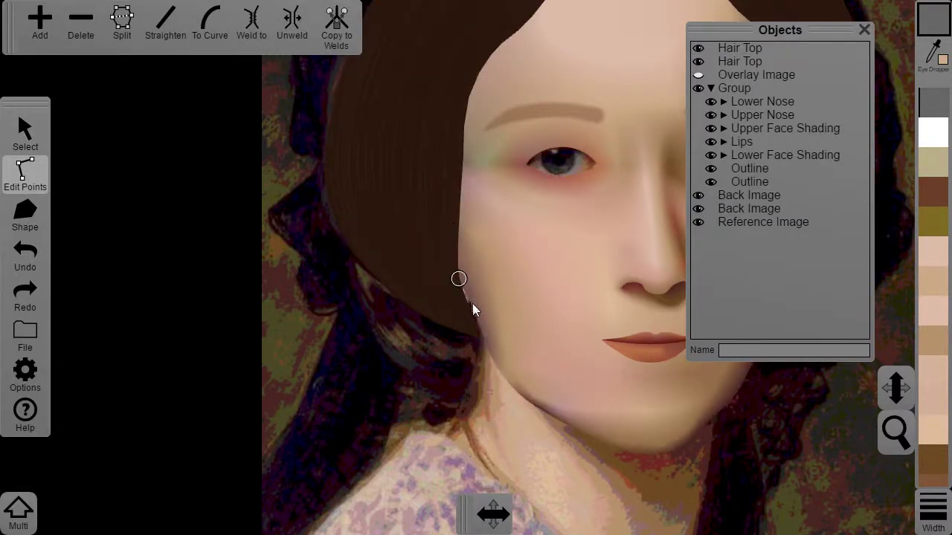
click(472, 303)
scroll(476, 286, up, 2)
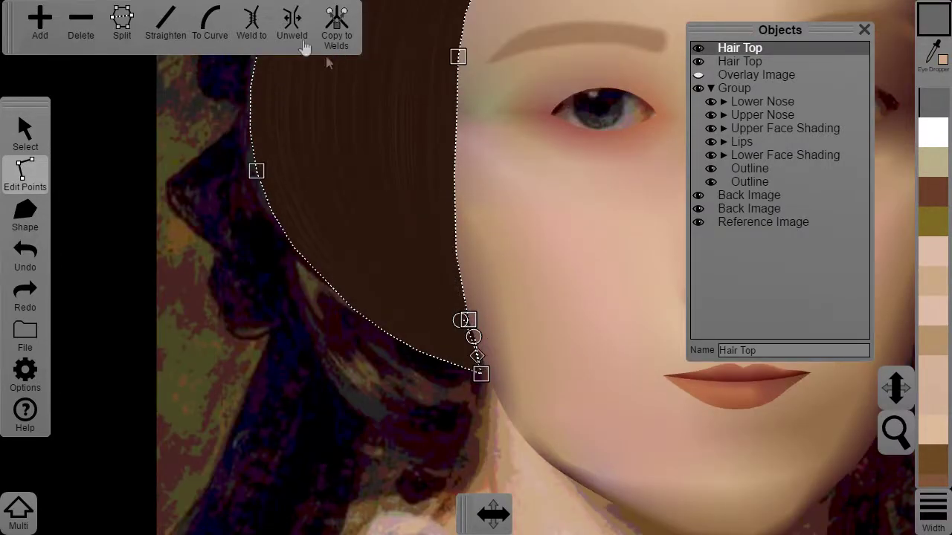
click(250, 31)
click(486, 362)
click(402, 356)
scroll(359, 394, down, 5)
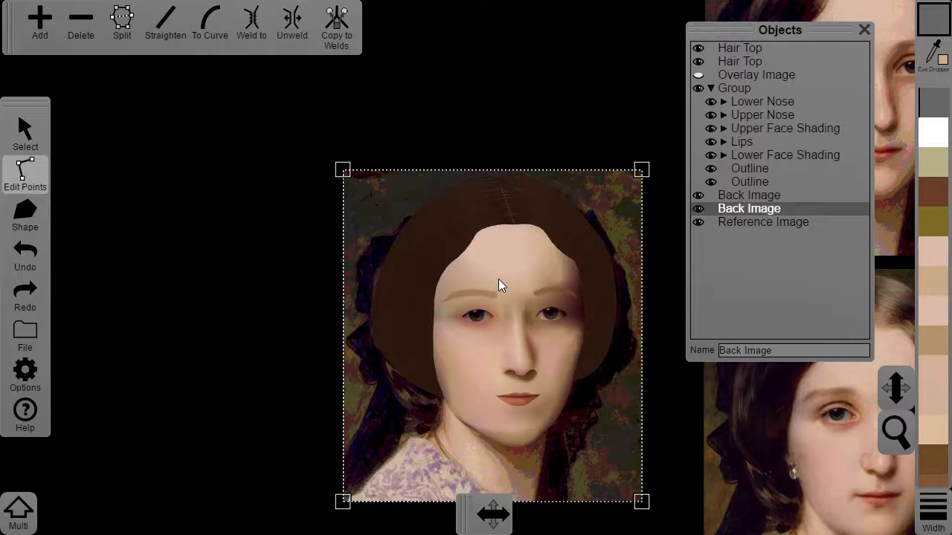
Add three points along the upper outer edge of the left hair shape
drag(498, 279, 398, 319)
scroll(516, 228, up, 1)
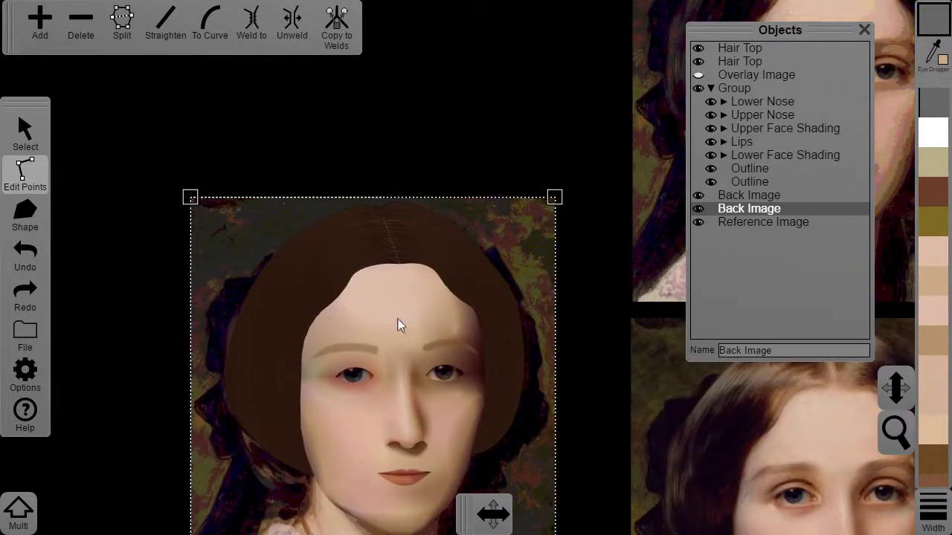
click(329, 268)
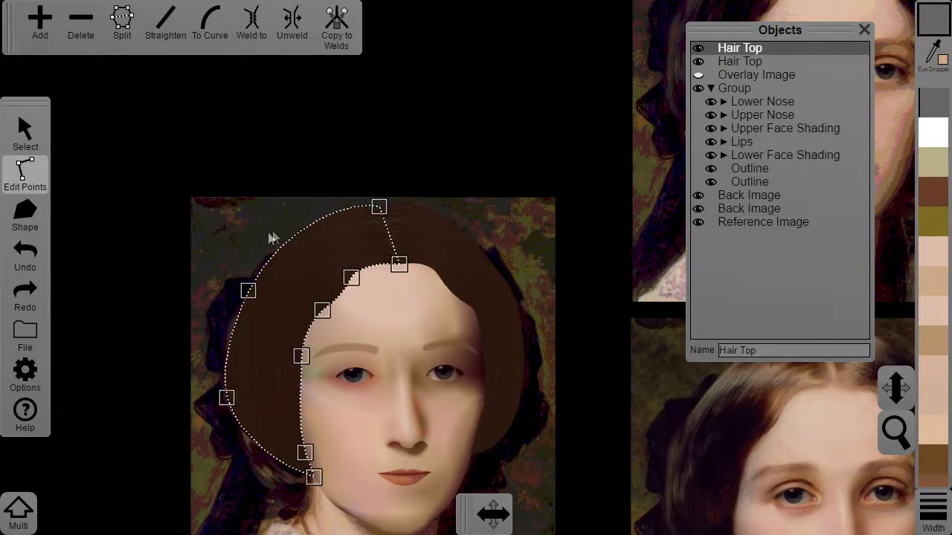
scroll(505, 242, down, 2)
drag(513, 218, 430, 266)
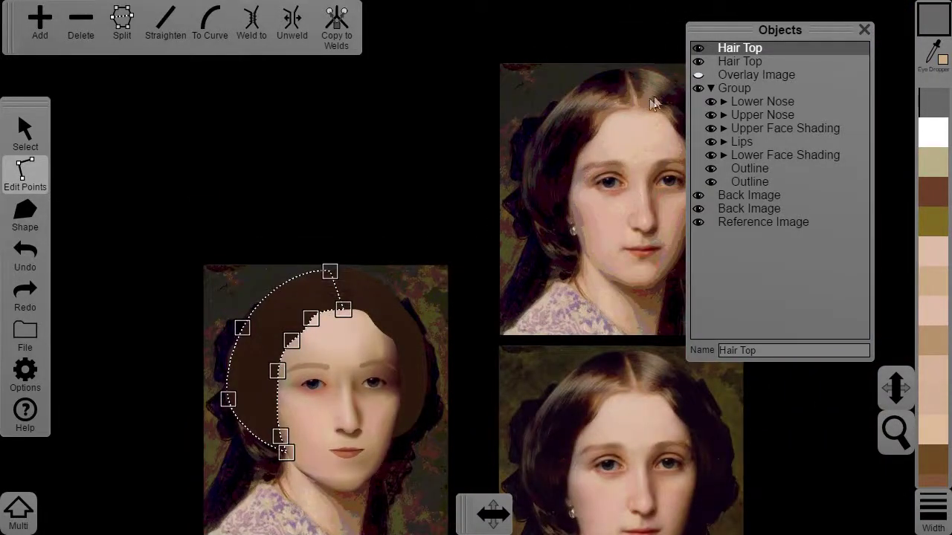
click(270, 293)
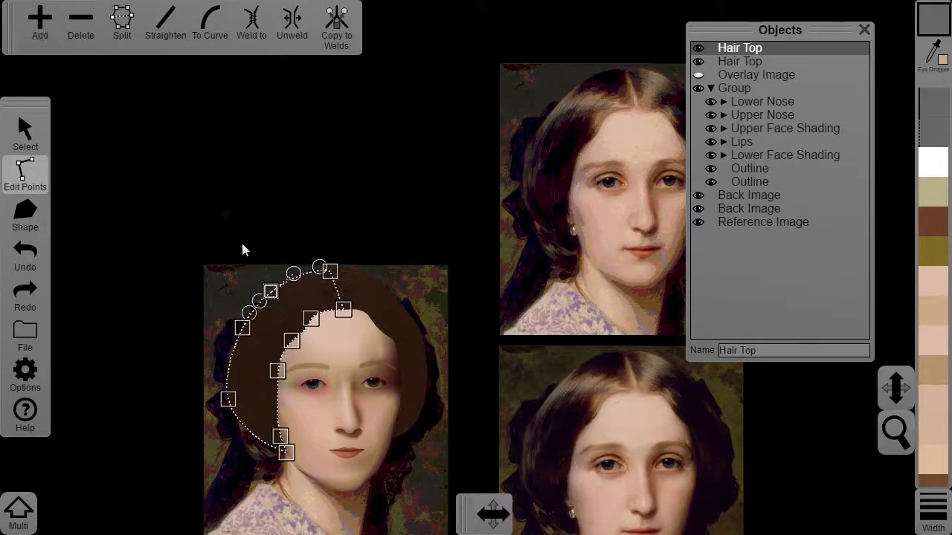
click(236, 339)
scroll(232, 324, up, 2)
click(40, 31)
click(189, 289)
click(40, 25)
Set the outer-edge point between the new points on the left hair shape to white (255, 255, 255)
click(127, 358)
click(26, 378)
click(85, 302)
drag(223, 154, 482, 125)
click(509, 120)
click(931, 21)
drag(686, 169, 669, 228)
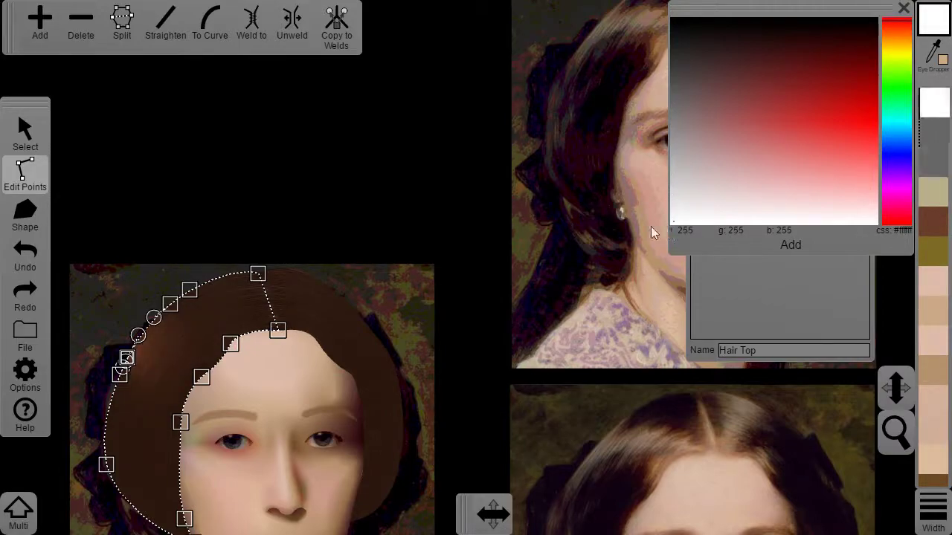
Set the upper inner hairline points of the left hair shape to white to build its highlight
click(202, 376)
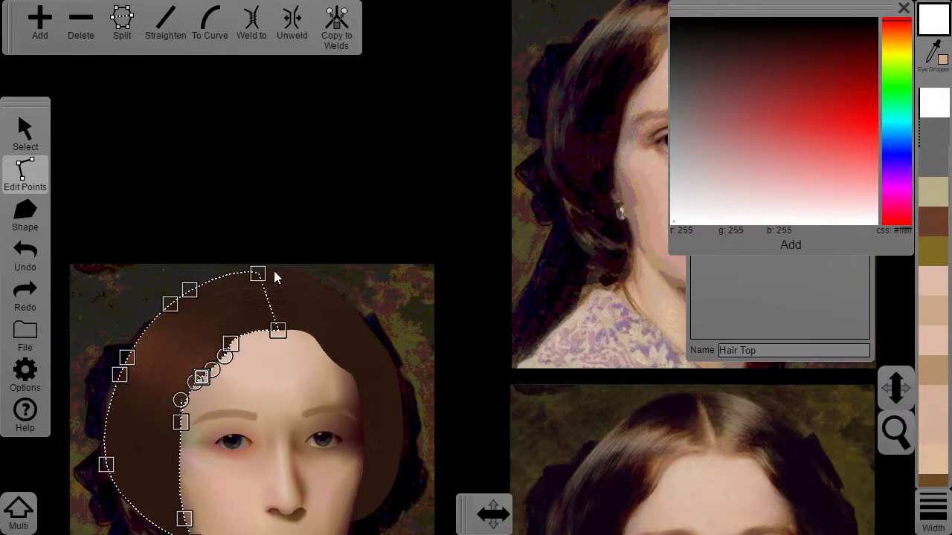
click(397, 151)
scroll(405, 151, down, 3)
drag(407, 152, 329, 189)
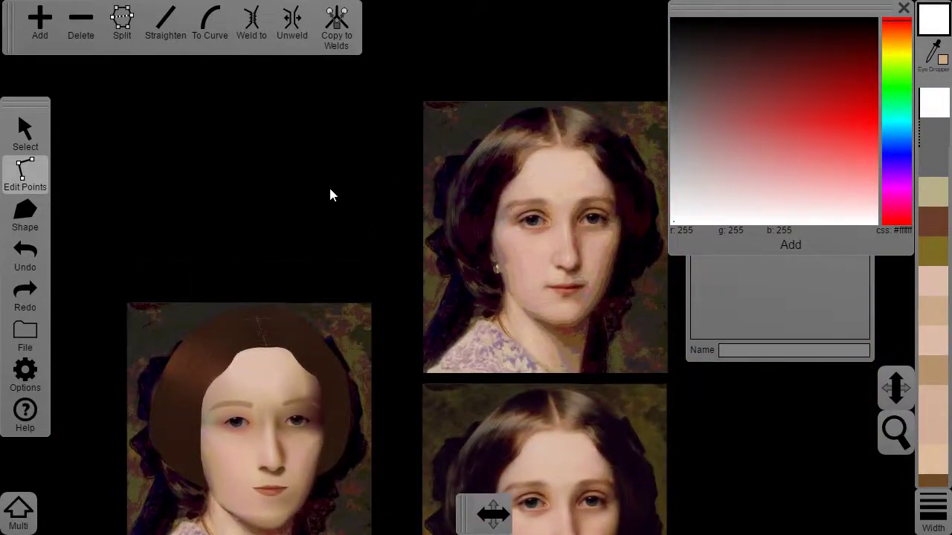
click(229, 354)
click(673, 221)
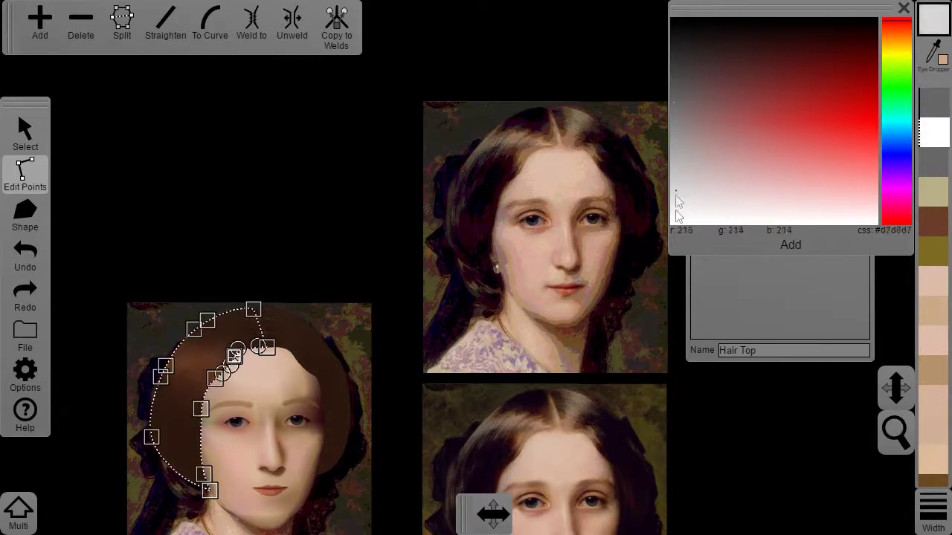
click(209, 282)
Tune the left hair highlight by recoloring points along the inner hairline with the gray palette color
click(206, 377)
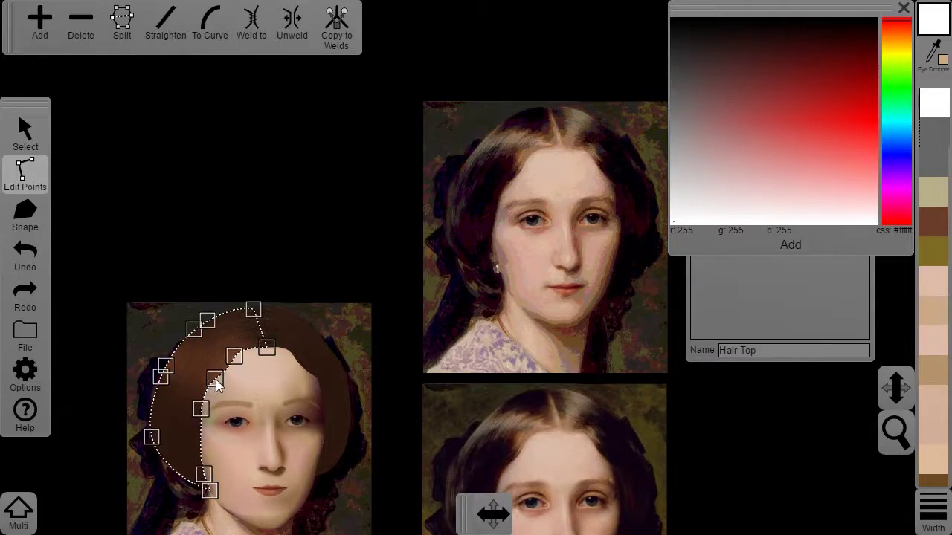
click(204, 408)
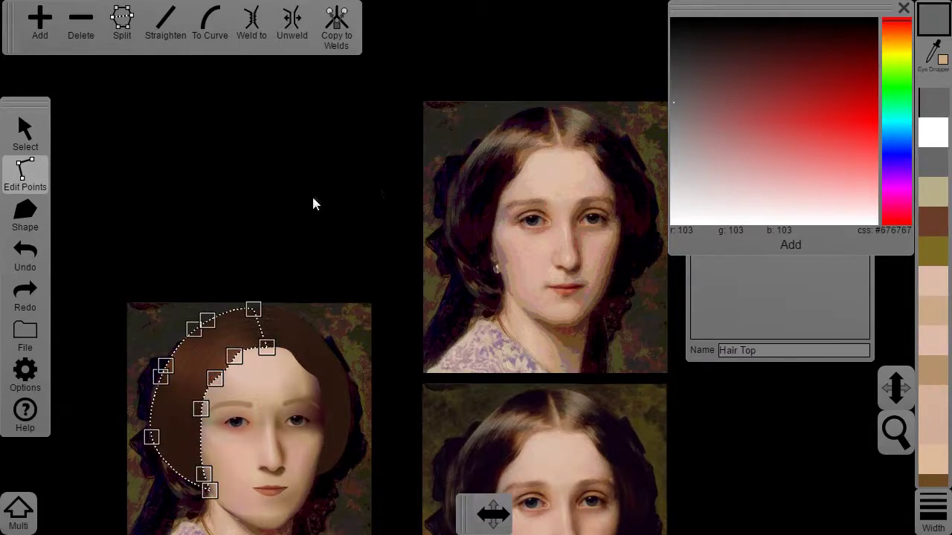
click(201, 392)
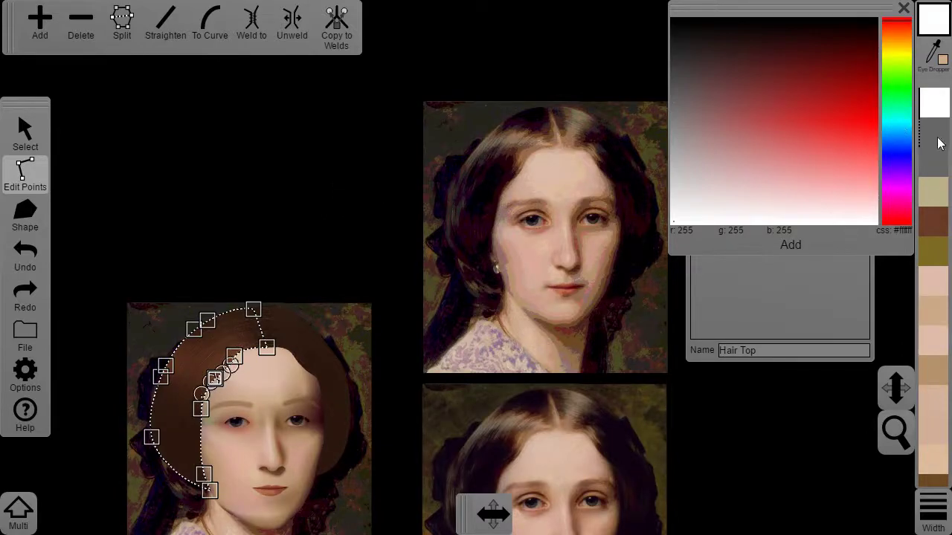
click(938, 140)
click(223, 289)
scroll(199, 332, up, 3)
click(262, 373)
click(260, 353)
click(934, 161)
click(276, 287)
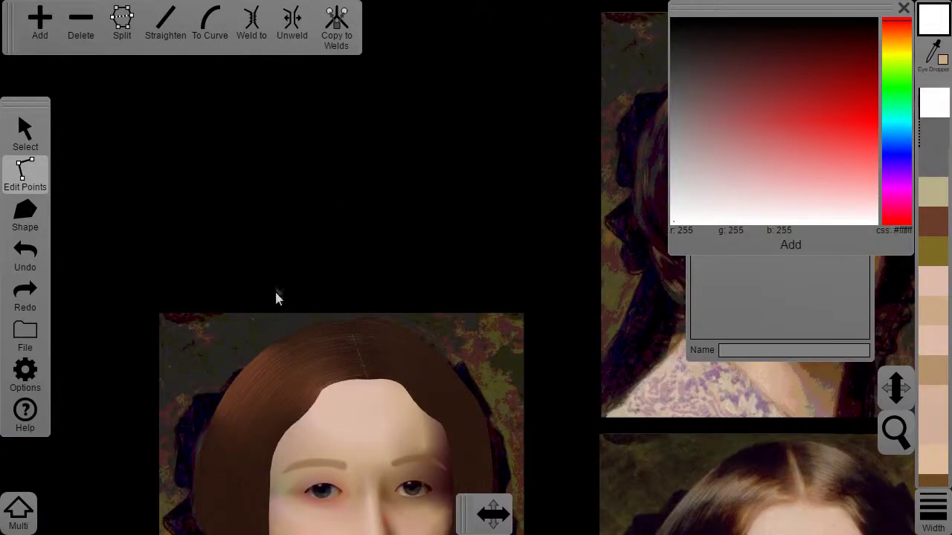
Add three points along the upper outer edge of the right hair shape near the parting
scroll(275, 284, down, 3)
drag(361, 211, 267, 192)
click(341, 307)
scroll(340, 304, up, 2)
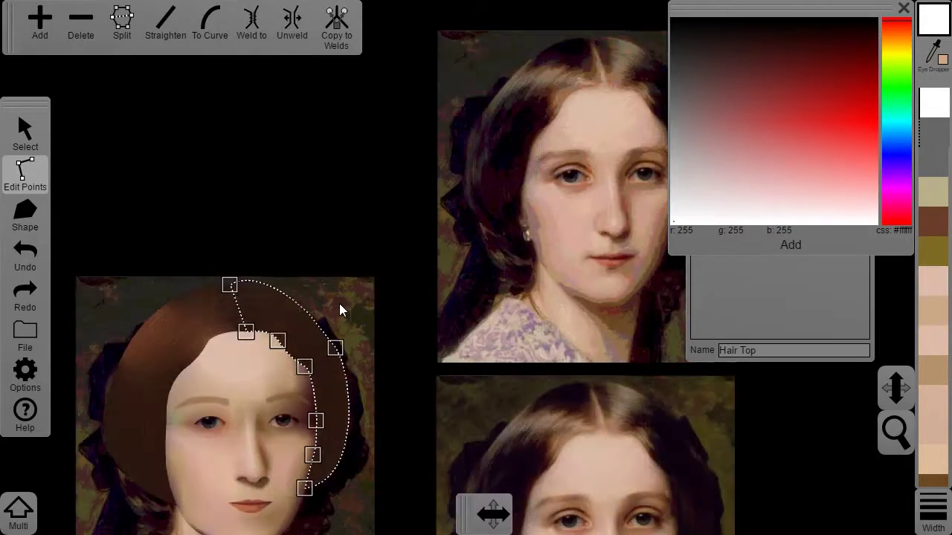
click(272, 287)
click(39, 24)
click(253, 282)
click(40, 21)
Set the right hair shape's middle new crown point and the hairline point at the parting to white together
click(246, 332)
click(21, 512)
click(272, 288)
click(25, 505)
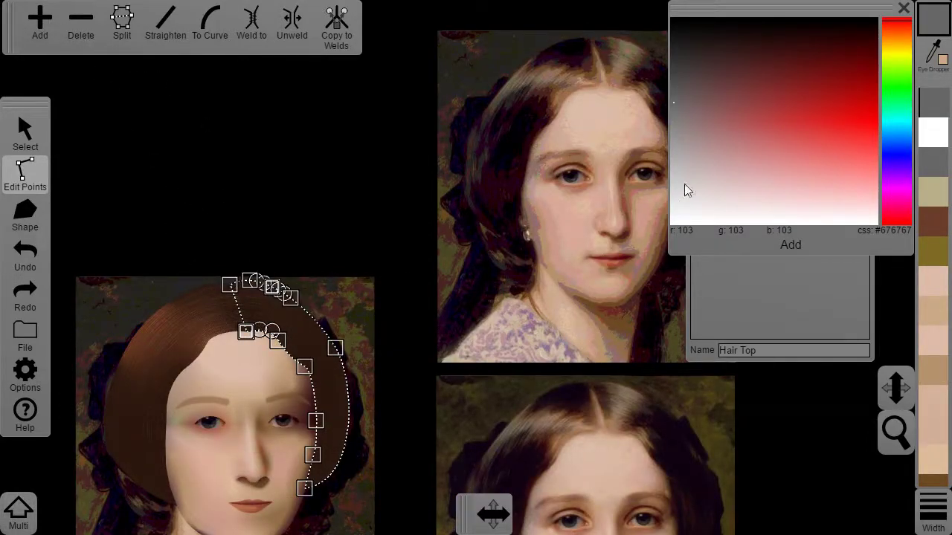
click(933, 132)
click(536, 127)
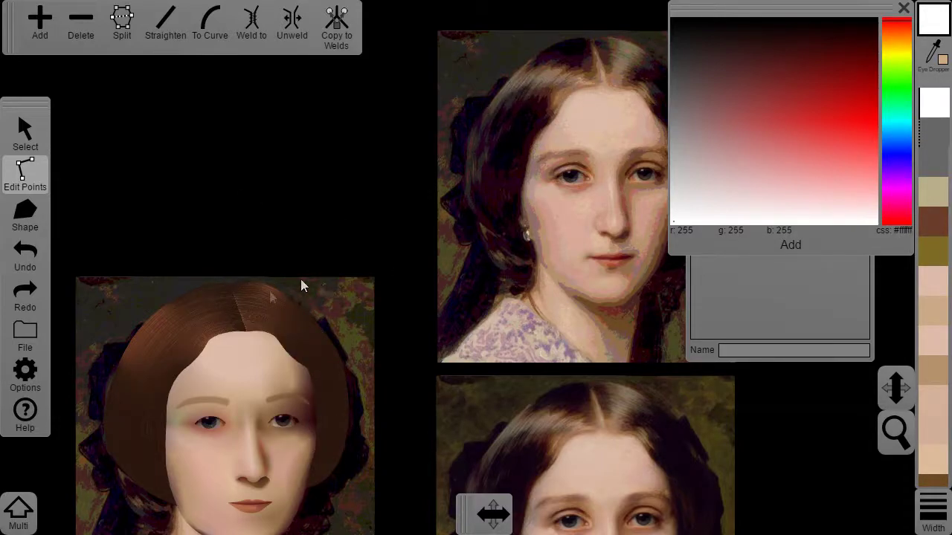
Add a hairline point beside the parting on the right hair shape and adjust its curve handles
click(20, 208)
scroll(263, 325, down, 2)
click(325, 311)
scroll(325, 310, up, 5)
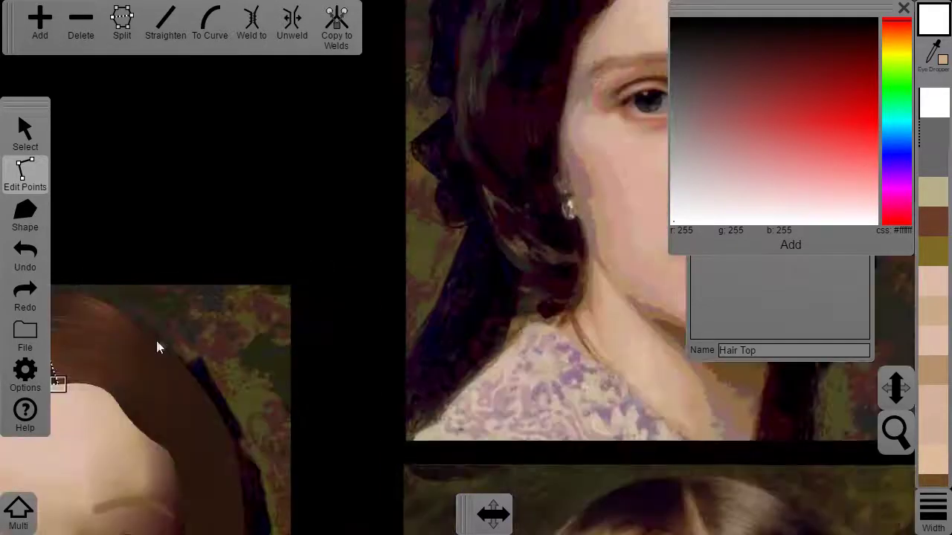
click(284, 414)
scroll(298, 404, up, 2)
mouse_move(248, 458)
mouse_down()
mouse_move(246, 434)
mouse_move(246, 443)
mouse_up()
click(256, 437)
drag(288, 437, 250, 449)
double_click(278, 445)
drag(265, 442, 263, 448)
click(398, 171)
Color the new hairline point beside the parting light gray #cecece
scroll(398, 172, down, 5)
scroll(398, 172, up, 6)
click(283, 439)
click(234, 483)
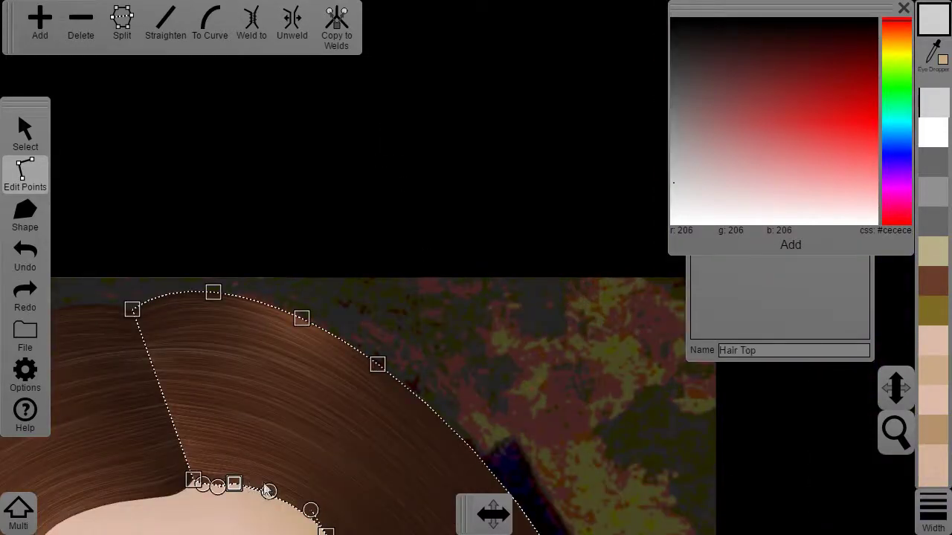
click(307, 197)
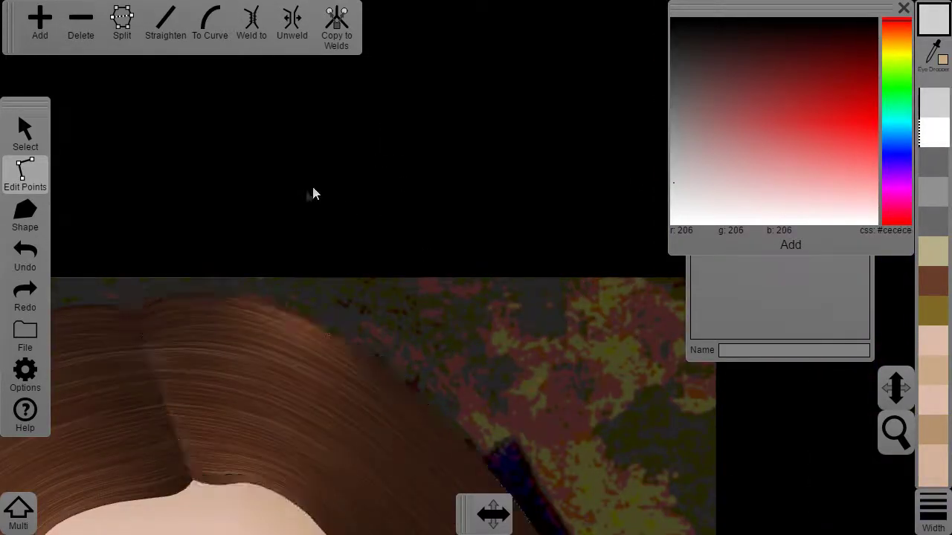
scroll(307, 197, down, 6)
drag(433, 201, 304, 153)
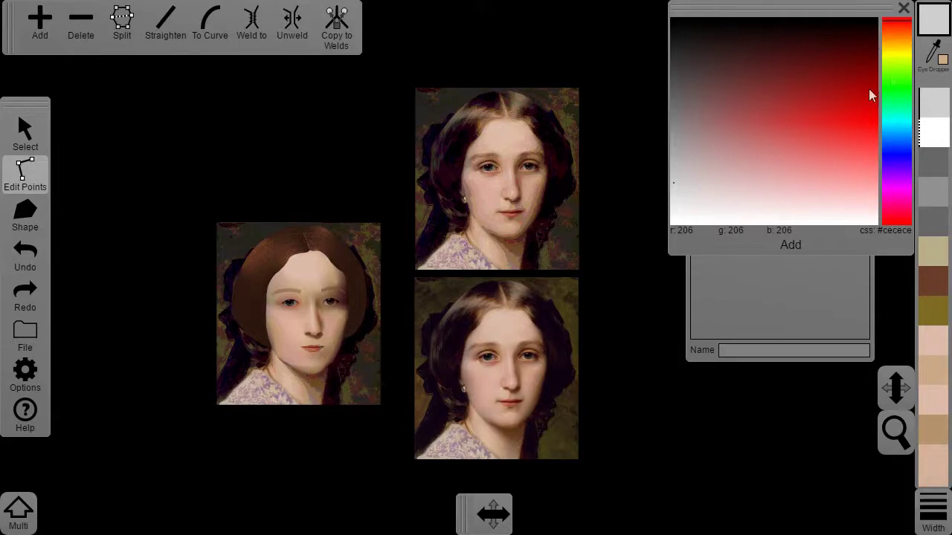
Close the color picker and enter the Lower Face Shading group inside the face group
click(904, 10)
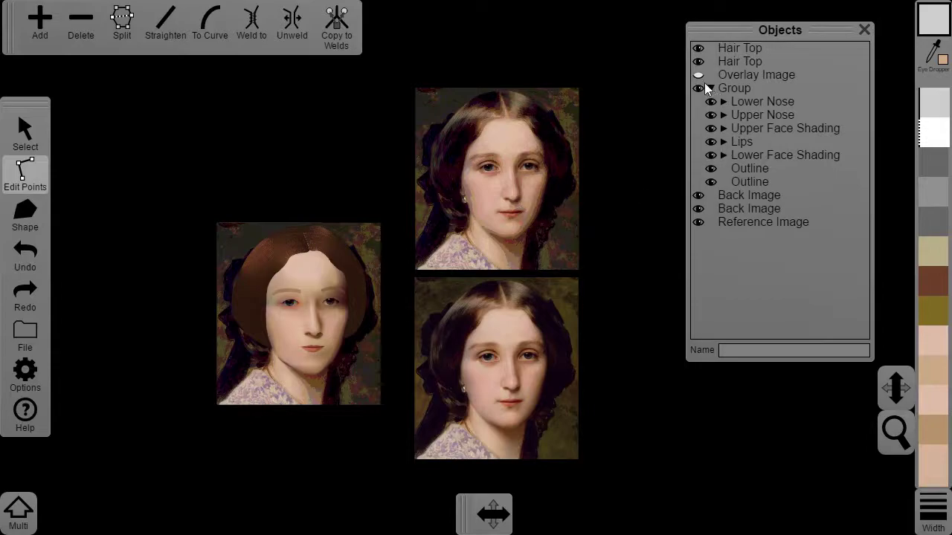
click(729, 115)
click(22, 127)
scroll(328, 226, up, 5)
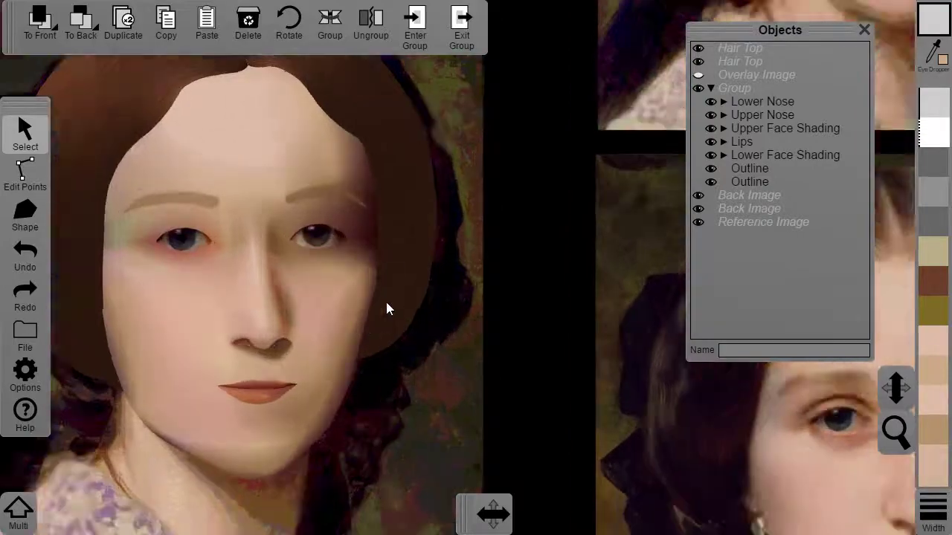
scroll(386, 311, up, 1)
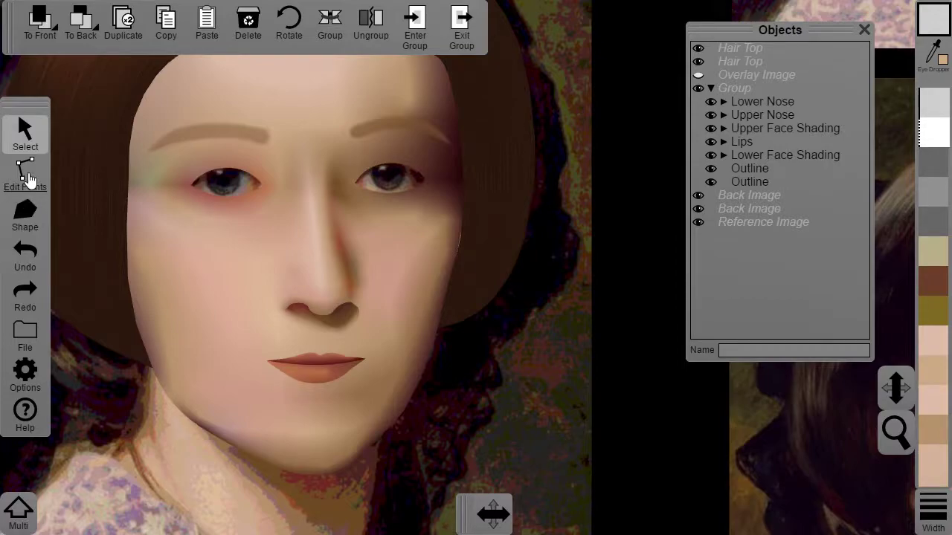
click(769, 155)
click(422, 30)
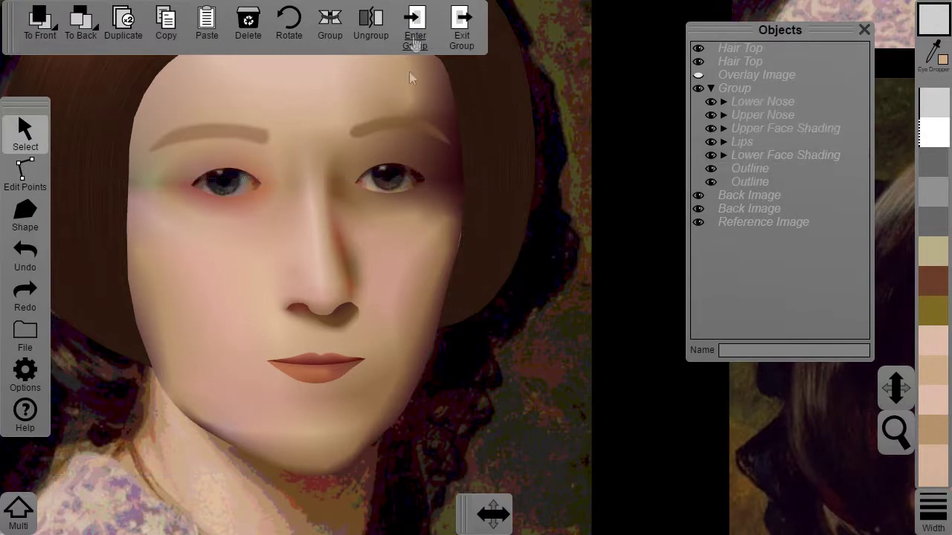
Toggle the shape outlines on and off to examine how the face's shading shapes are laid out
click(32, 385)
click(79, 223)
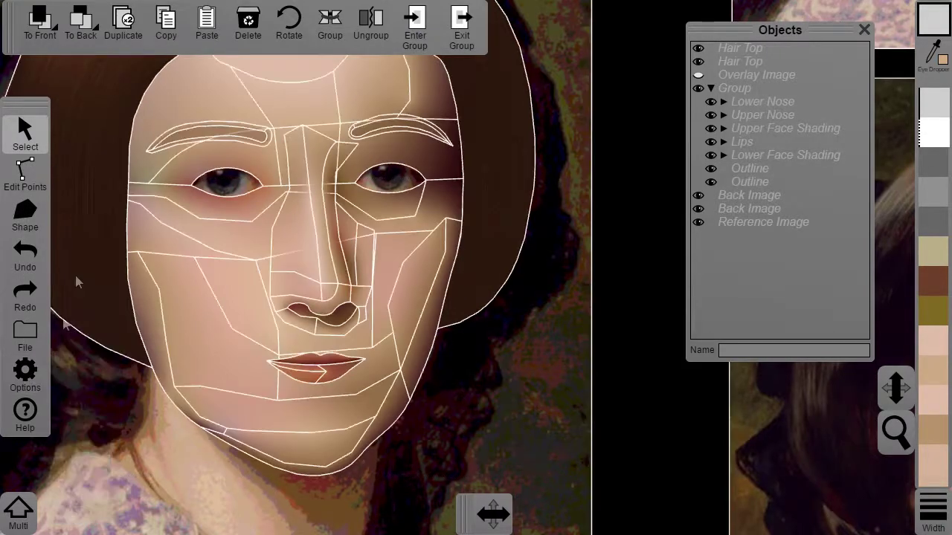
click(26, 386)
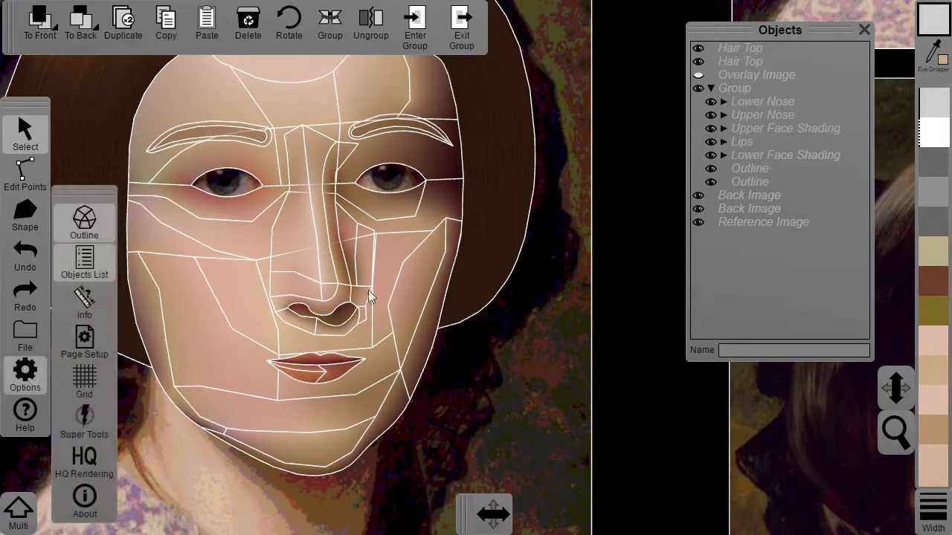
click(81, 225)
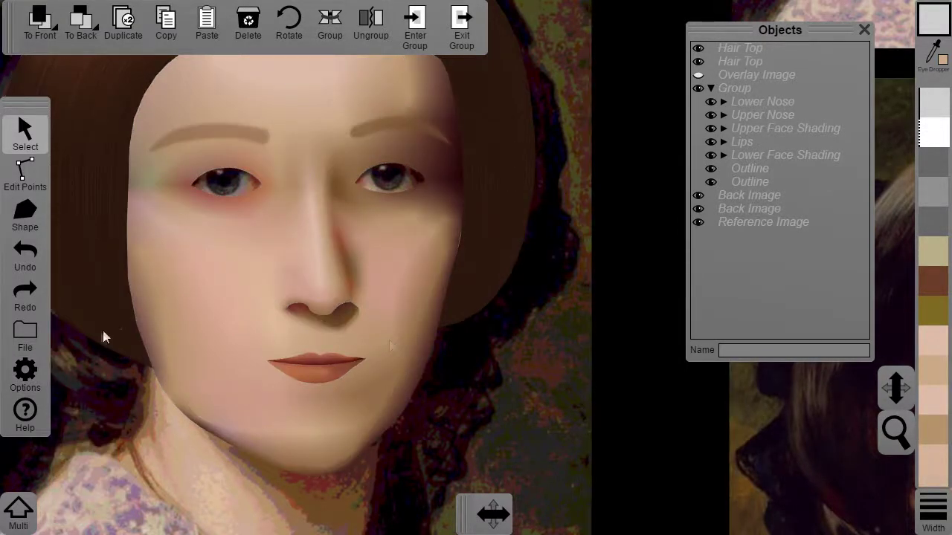
click(29, 375)
click(82, 223)
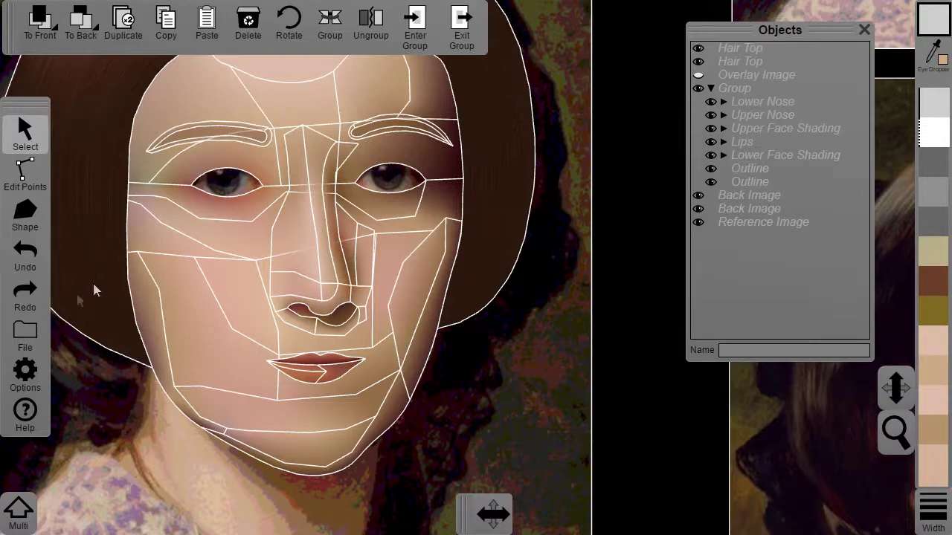
click(24, 372)
click(80, 225)
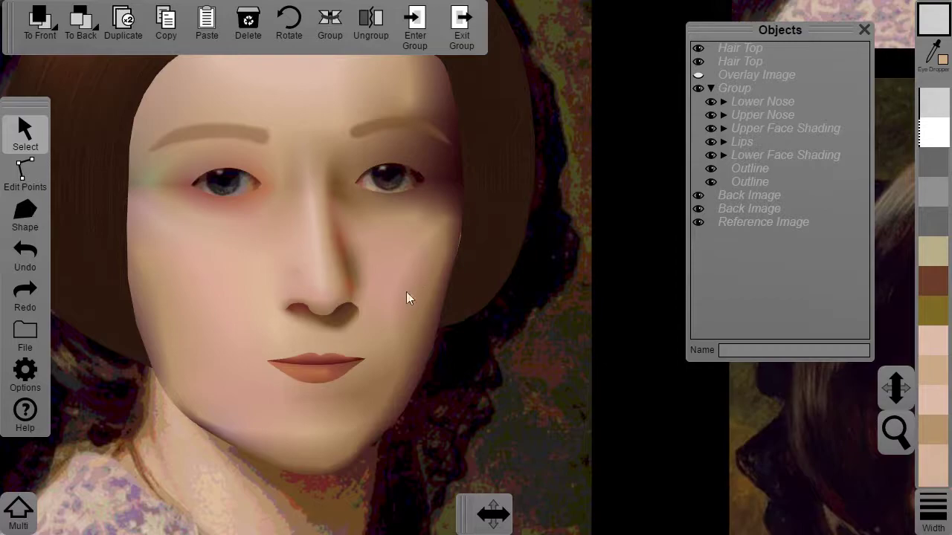
Select the shading shape on the outer cheek beside the right hair shape for point editing
scroll(413, 284, up, 4)
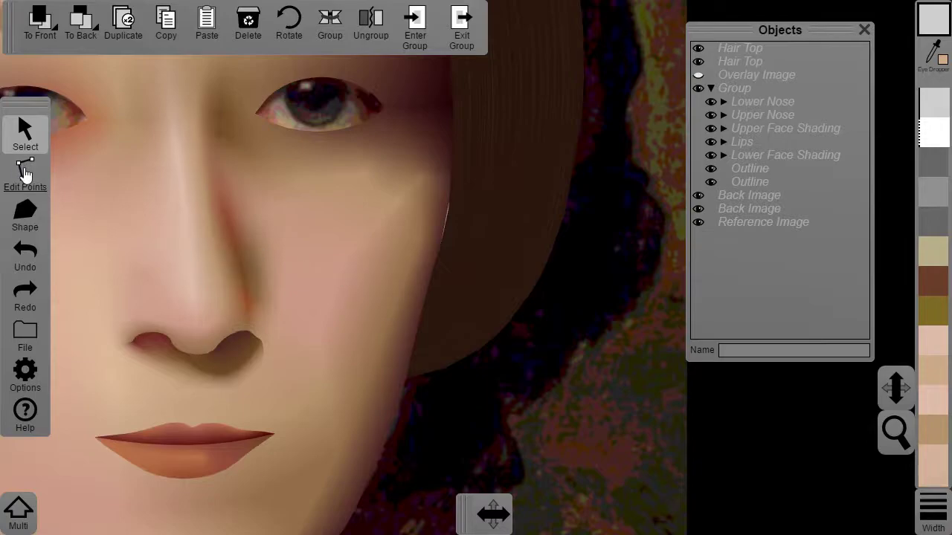
click(26, 173)
click(369, 276)
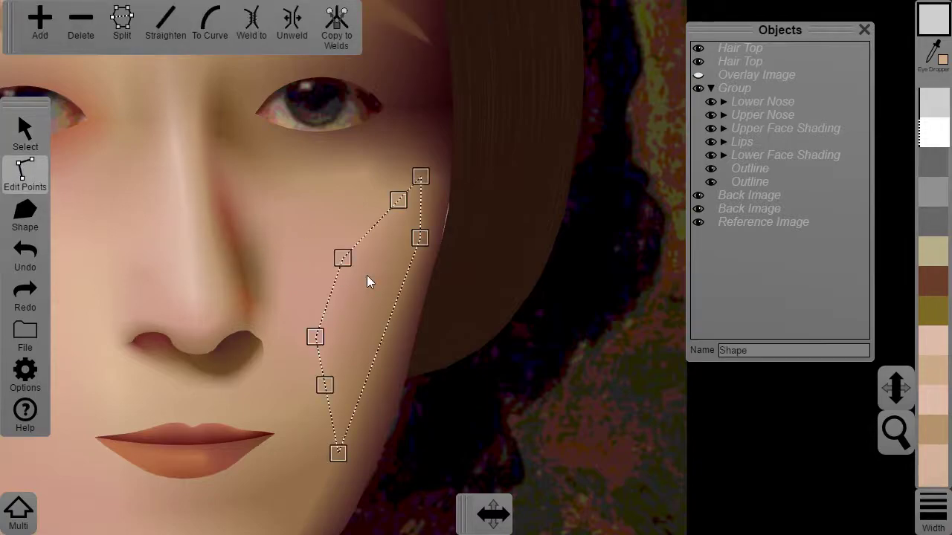
scroll(353, 354, down, 5)
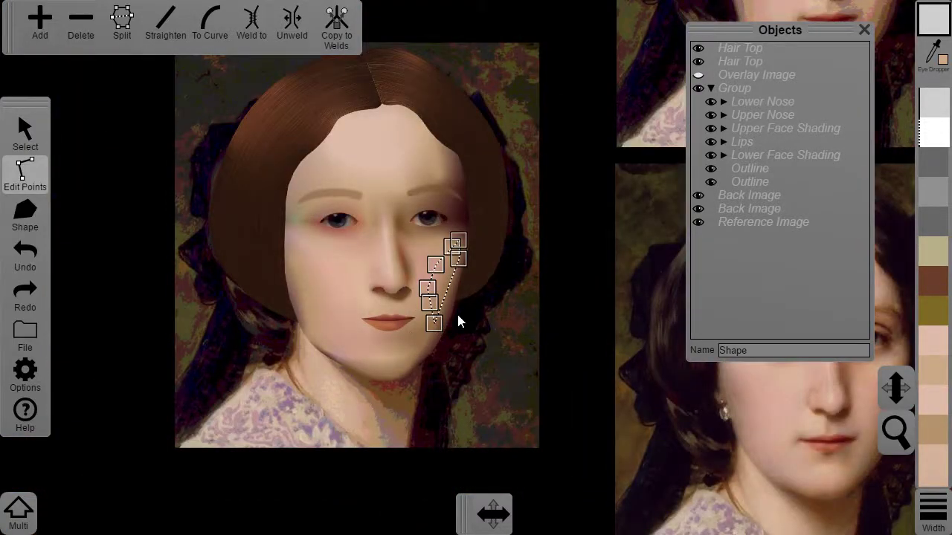
drag(531, 275, 441, 305)
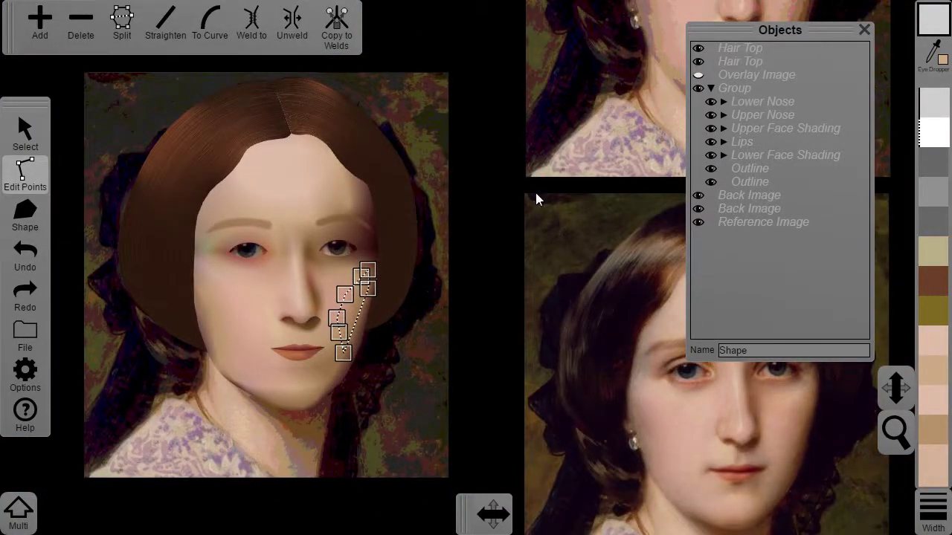
Widen the gap between the cheek shapes beside the nose by moving the outer shape's two edge points outward and the inner shape's inward
drag(535, 194, 321, 270)
scroll(322, 274, up, 2)
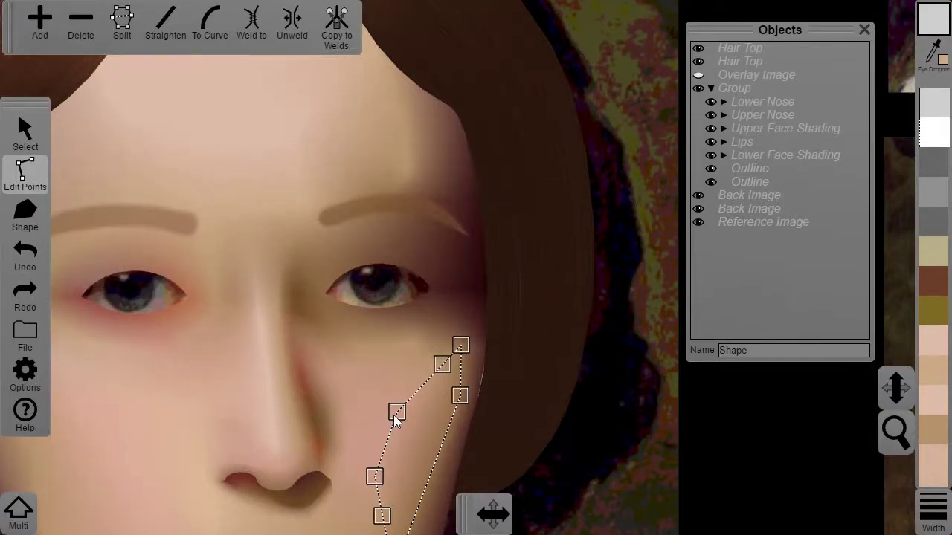
click(395, 413)
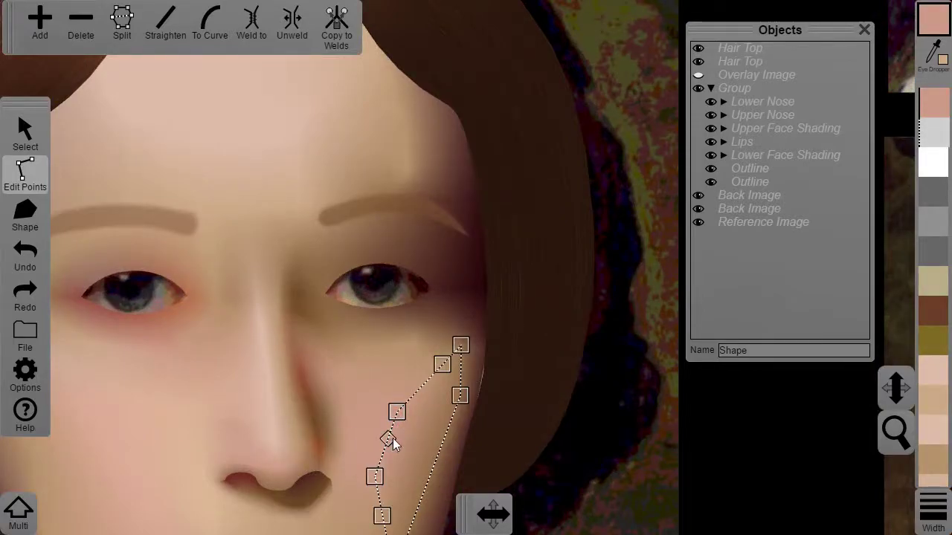
mouse_move(400, 413)
mouse_down()
mouse_move(424, 418)
mouse_move(394, 414)
mouse_up()
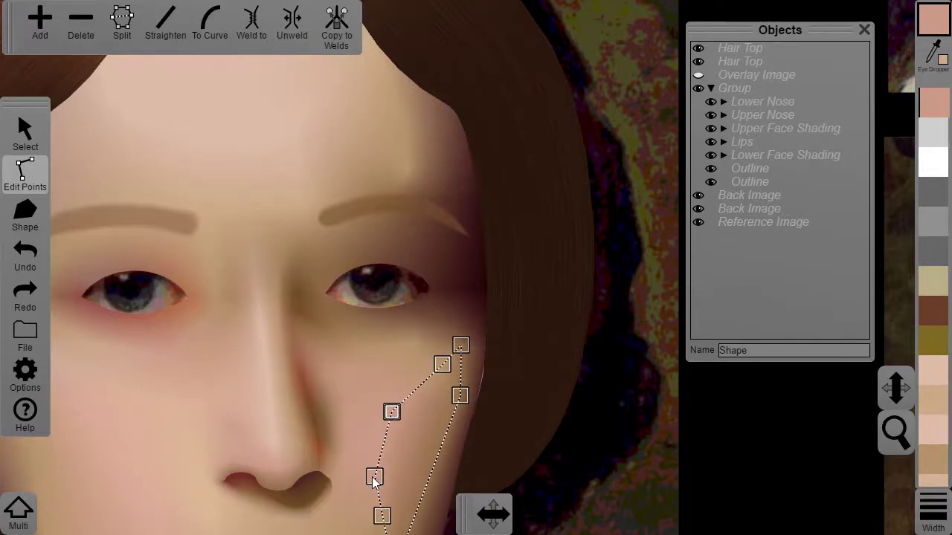
drag(392, 414, 426, 419)
drag(376, 477, 403, 485)
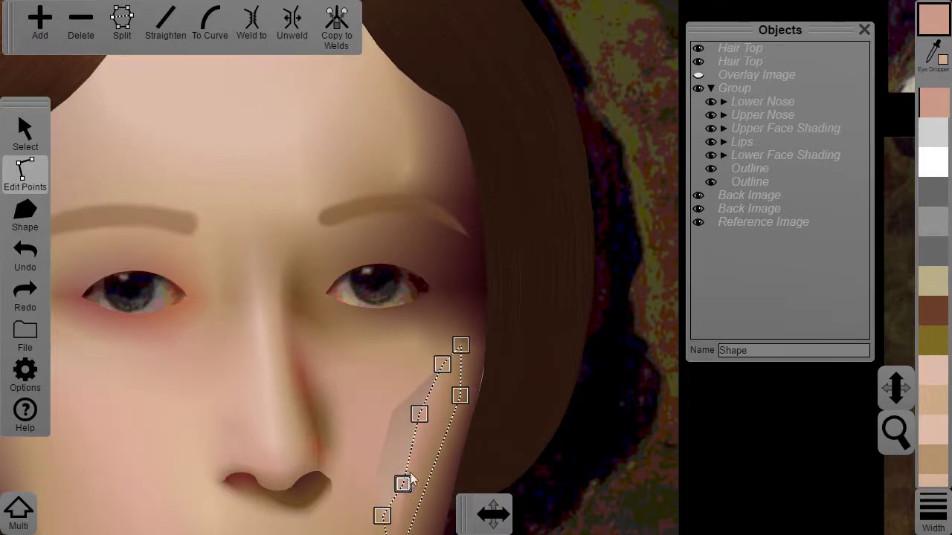
drag(397, 439, 398, 291)
click(386, 318)
drag(389, 368, 384, 359)
Show the shape outlines and split off the inner-cheek shape's upper outer corner at an added point on its top edge
click(24, 372)
click(80, 376)
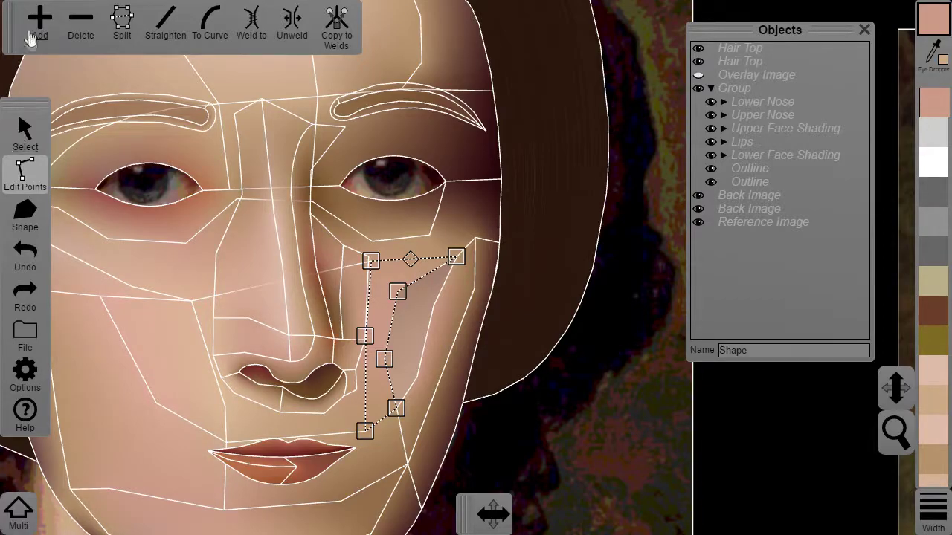
click(32, 41)
click(399, 291)
shift+click(410, 259)
click(138, 27)
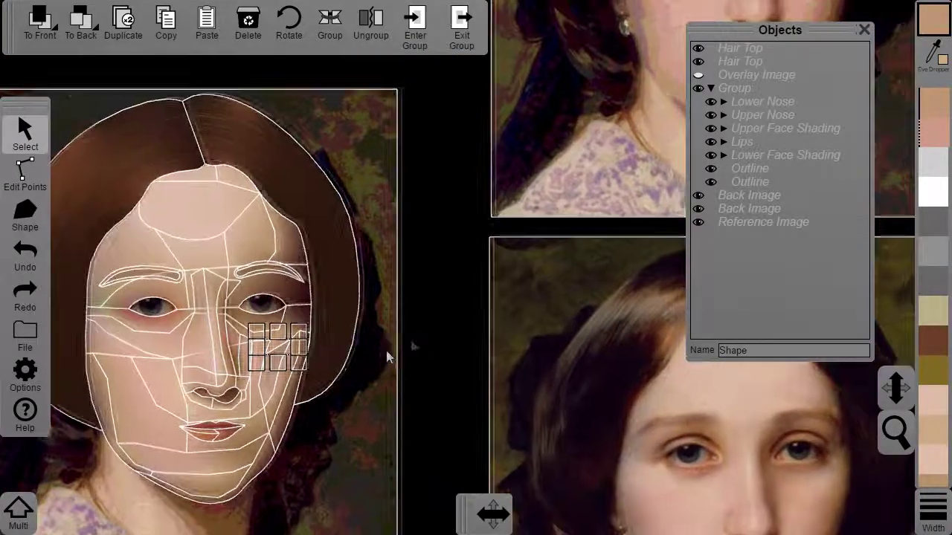
scroll(416, 340, up, 4)
click(411, 343)
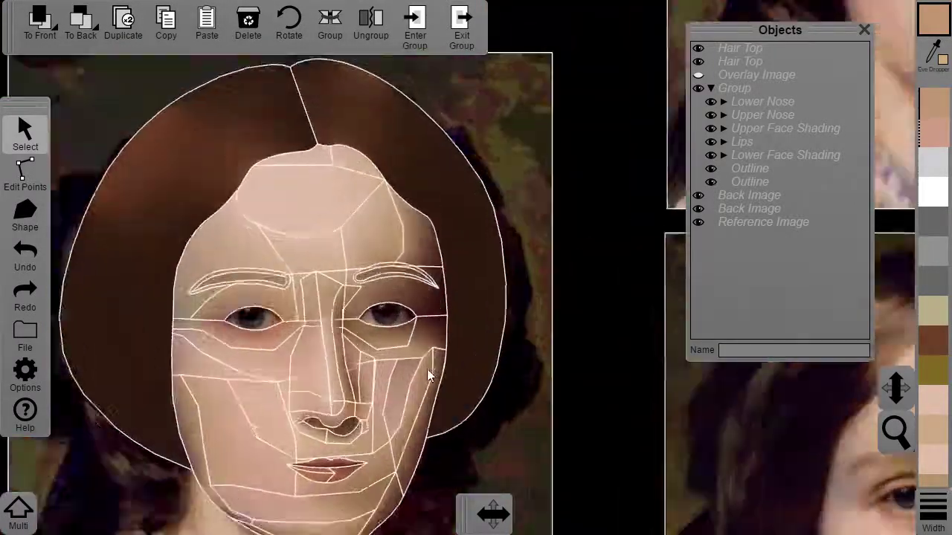
Draw a solid four-sided patch filling the middle of the gap between the inner- and outer-cheek shapes
scroll(427, 369, up, 3)
key(s)
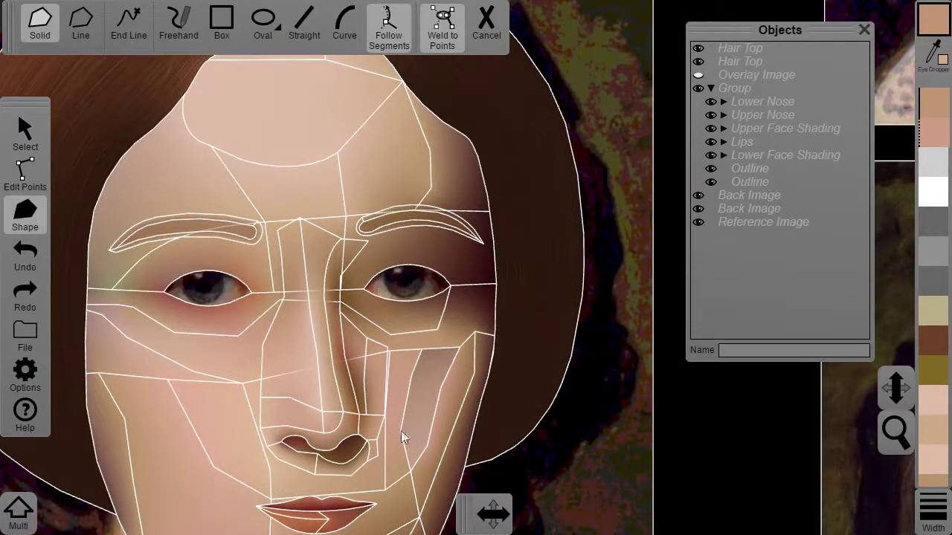
click(401, 431)
click(411, 381)
click(304, 25)
click(440, 389)
click(389, 43)
click(426, 446)
click(400, 433)
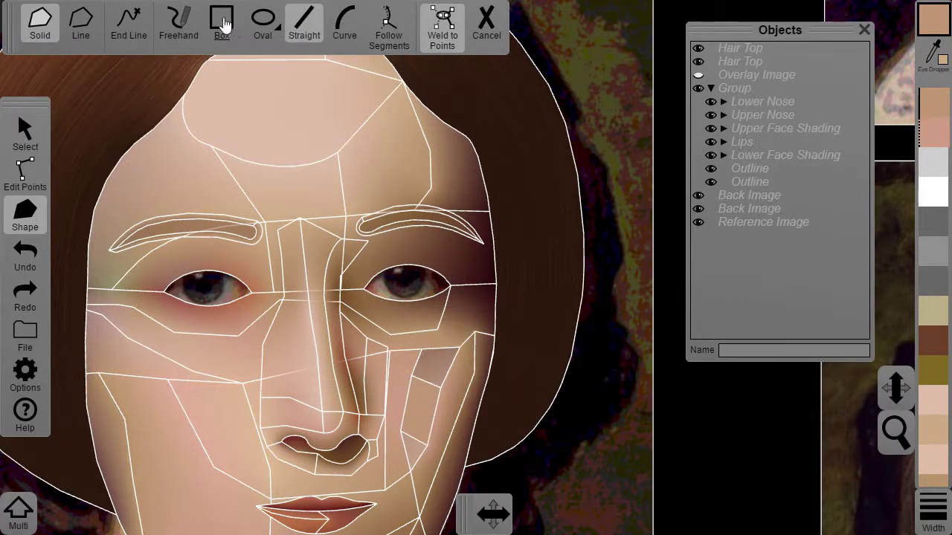
scroll(428, 416, up, 2)
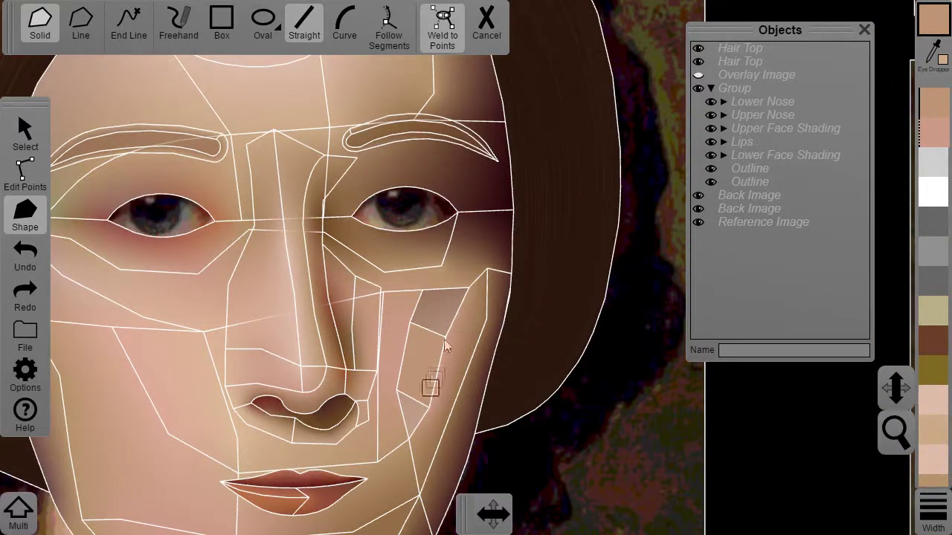
Delete the outer-cheek shading shape beside the new patch
click(30, 132)
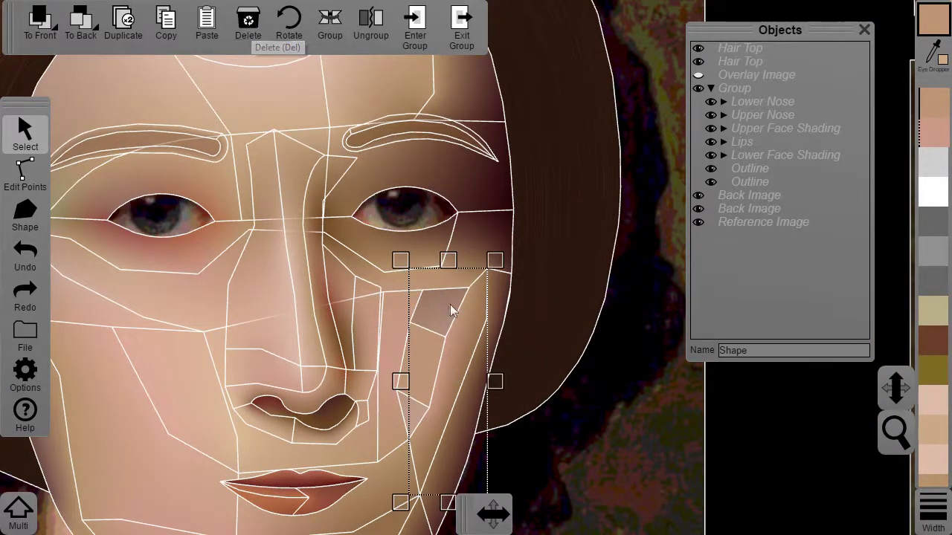
click(45, 182)
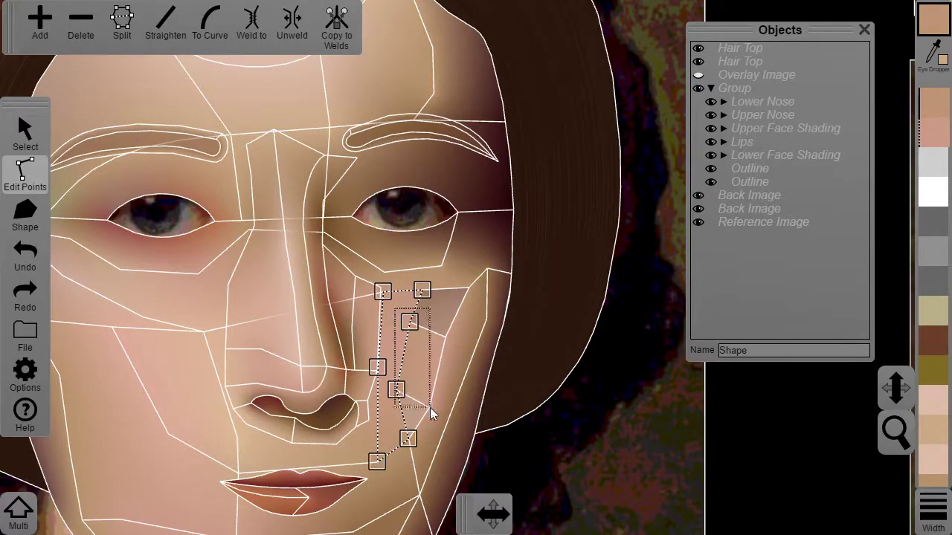
click(92, 31)
click(28, 141)
click(248, 28)
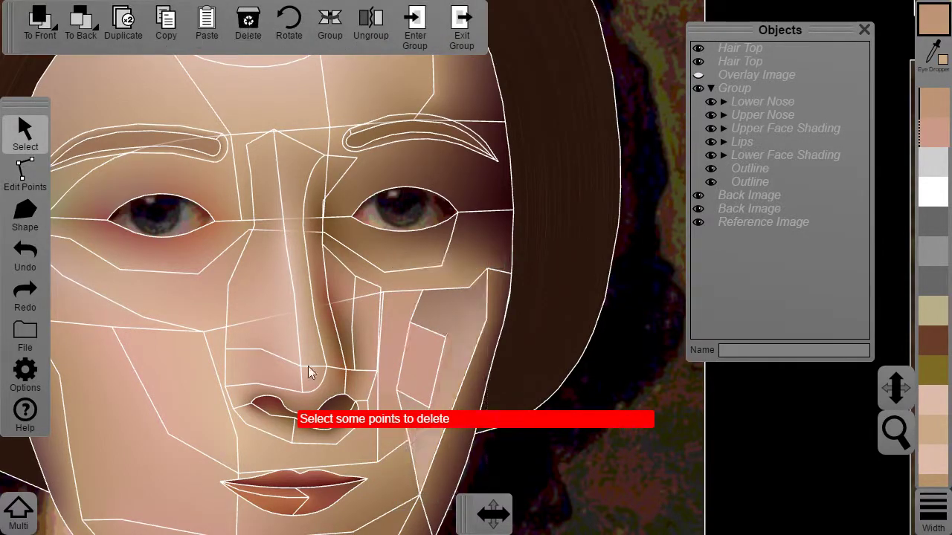
Redraw the outer-cheek shape along the neighbouring edges so that it wraps around the four-sided patch
click(27, 216)
click(303, 30)
click(389, 31)
mouse_move(397, 392)
mouse_down()
mouse_move(427, 404)
mouse_move(432, 326)
mouse_move(420, 305)
mouse_move(464, 286)
mouse_move(484, 298)
mouse_move(461, 375)
mouse_move(414, 436)
mouse_move(397, 392)
mouse_up()
Copy the point colors of the inner-cheek shape and the patch to the welded points of the redrawn outer-cheek shape
click(27, 175)
click(397, 290)
click(417, 299)
click(339, 19)
click(424, 358)
drag(460, 431, 389, 330)
click(338, 21)
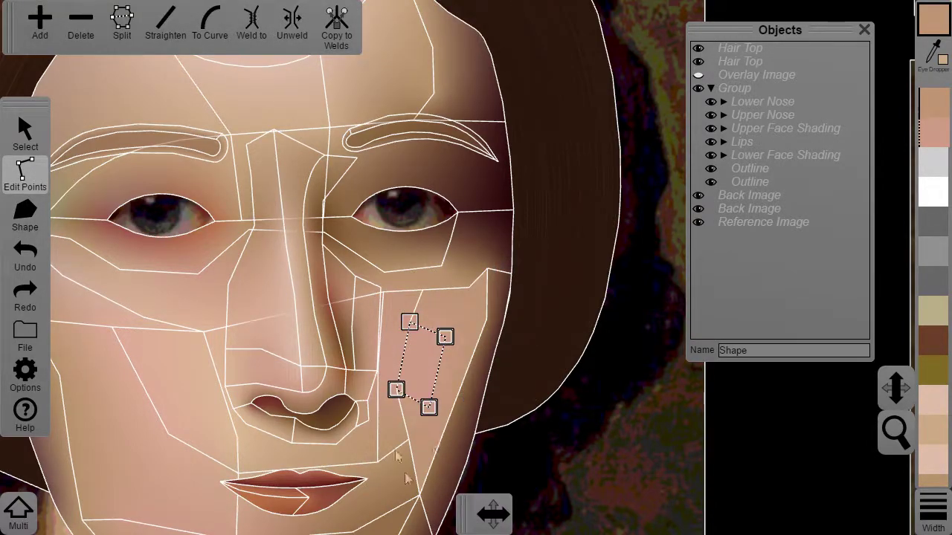
click(391, 434)
drag(420, 455, 395, 429)
click(344, 36)
Copy the face-edge shading's lower and upper point colors to the welded points of the outer-cheek shape
click(436, 487)
drag(436, 504, 400, 466)
click(344, 36)
drag(472, 260, 491, 333)
click(349, 35)
click(457, 297)
click(424, 356)
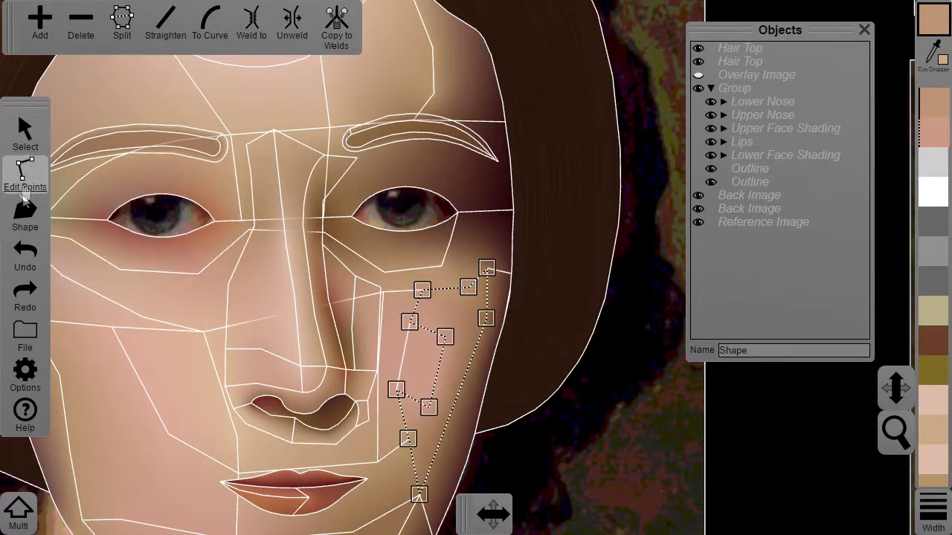
Hide the shape outlines and examine the blended cheek shading from farther away
click(26, 372)
click(79, 226)
click(575, 340)
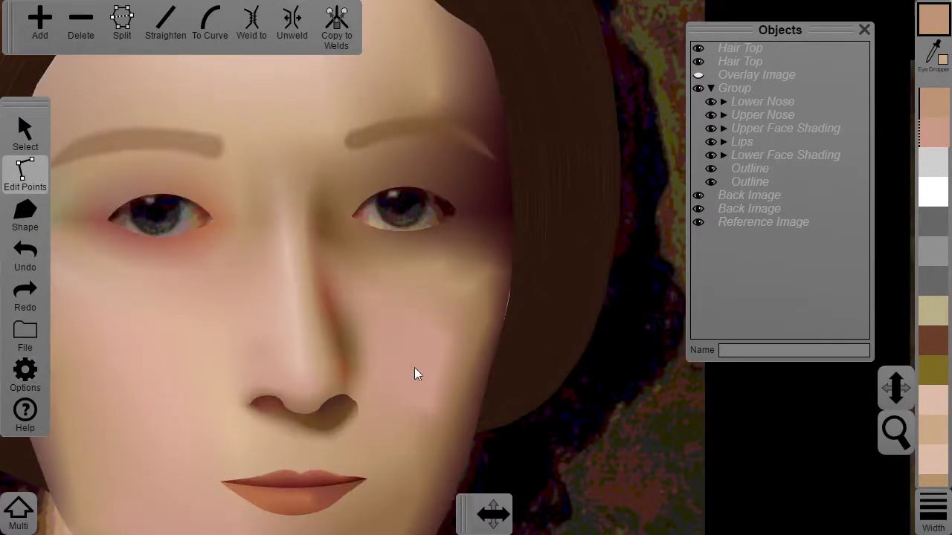
scroll(440, 336, down, 3)
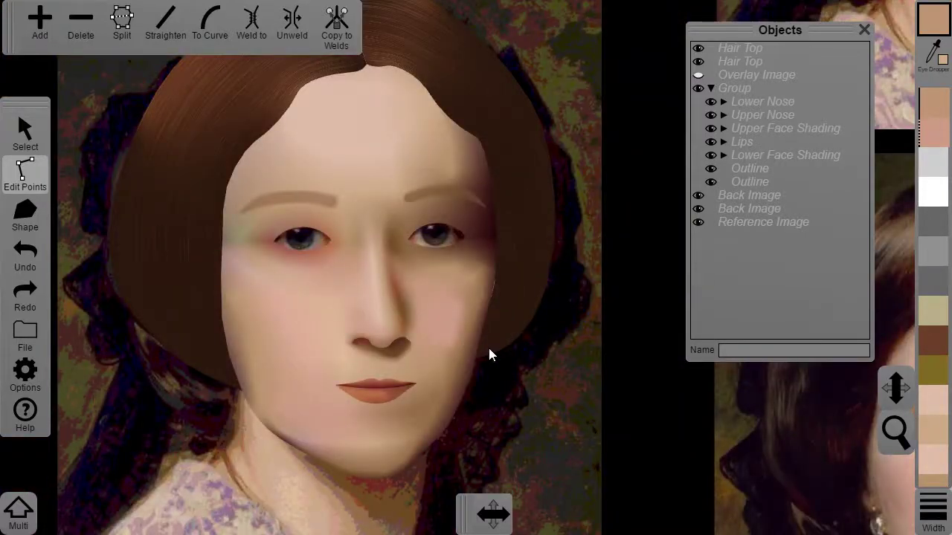
scroll(482, 336, down, 3)
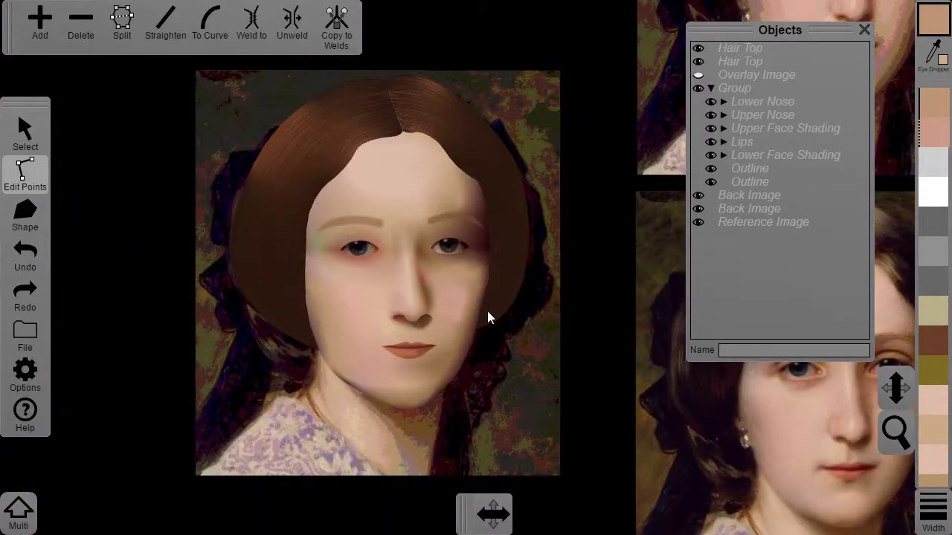
scroll(444, 321, down, 2)
Move the cheek patch's lower outer corner upward and nudge it to smooth the pink cheek shading
scroll(443, 382, up, 5)
click(246, 442)
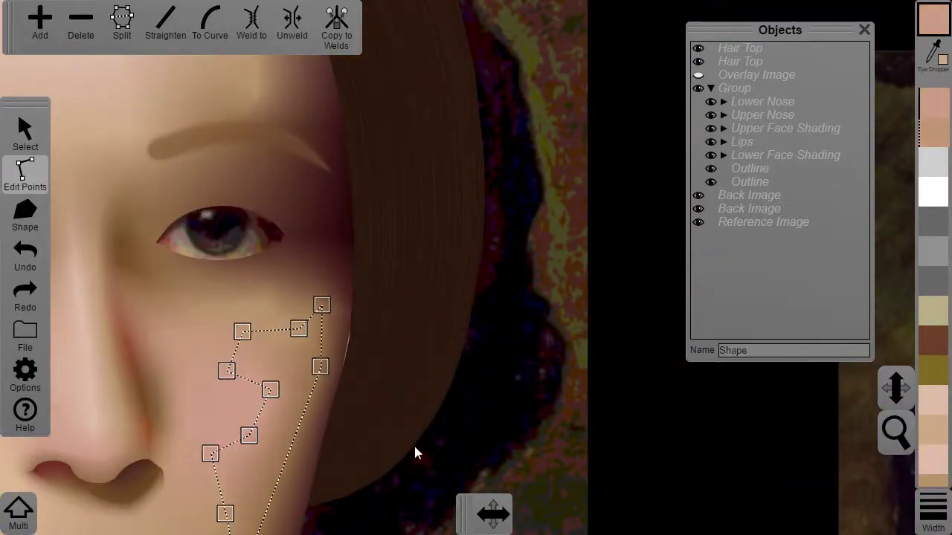
click(415, 449)
scroll(401, 440, down, 5)
drag(307, 404, 399, 378)
scroll(399, 379, up, 3)
click(286, 462)
drag(286, 467, 291, 462)
click(438, 423)
scroll(437, 423, down, 5)
scroll(465, 369, up, 5)
click(255, 454)
scroll(476, 283, down, 5)
Reposition the cheek patch's upper points and outer corners to soften its transition into the surrounding shading
scroll(446, 305, up, 6)
drag(509, 228, 539, 191)
click(406, 287)
drag(438, 288, 440, 282)
click(462, 294)
drag(429, 314, 471, 302)
drag(448, 352, 445, 352)
click(452, 313)
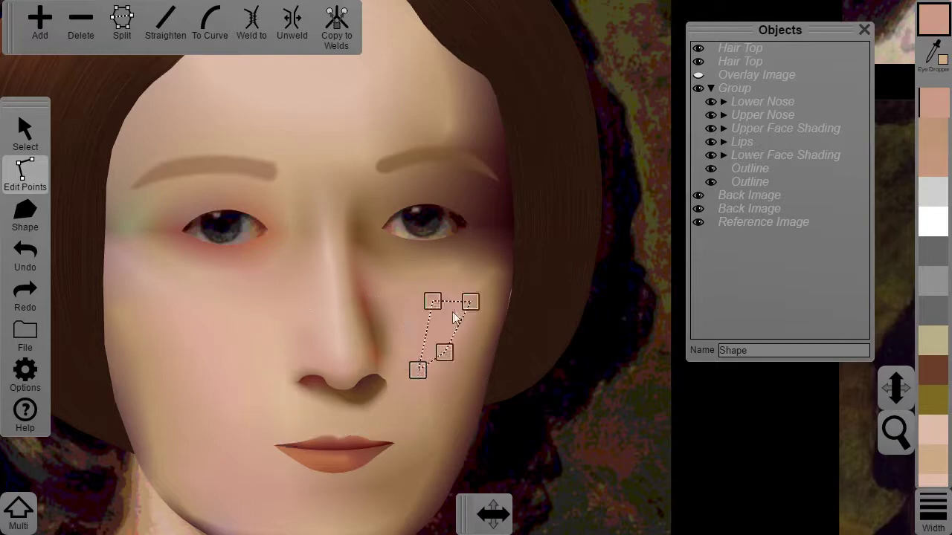
click(531, 335)
scroll(588, 372, down, 5)
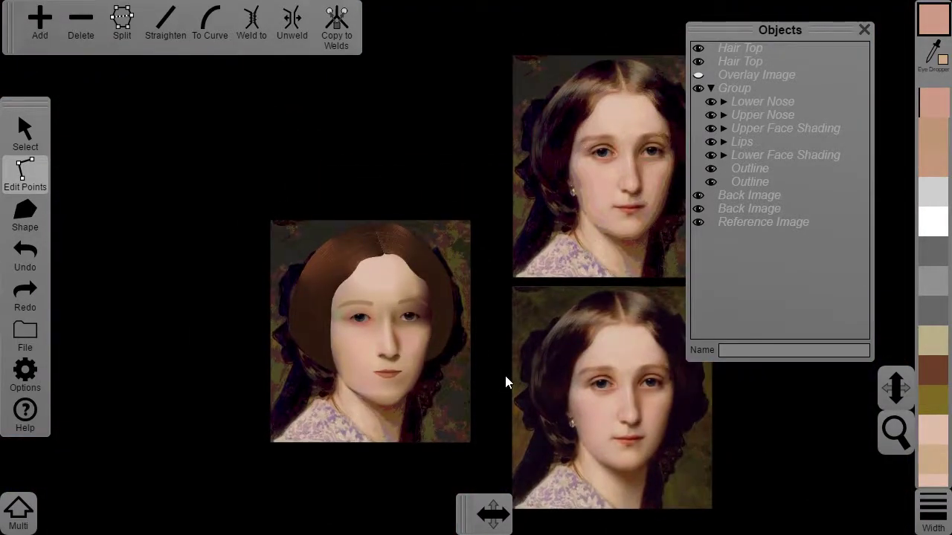
Straighten the outer-cheek shape's inner side between its upper corner and the point beside the mouth
scroll(506, 377, up, 5)
click(326, 463)
scroll(323, 455, up, 2)
drag(319, 448, 518, 134)
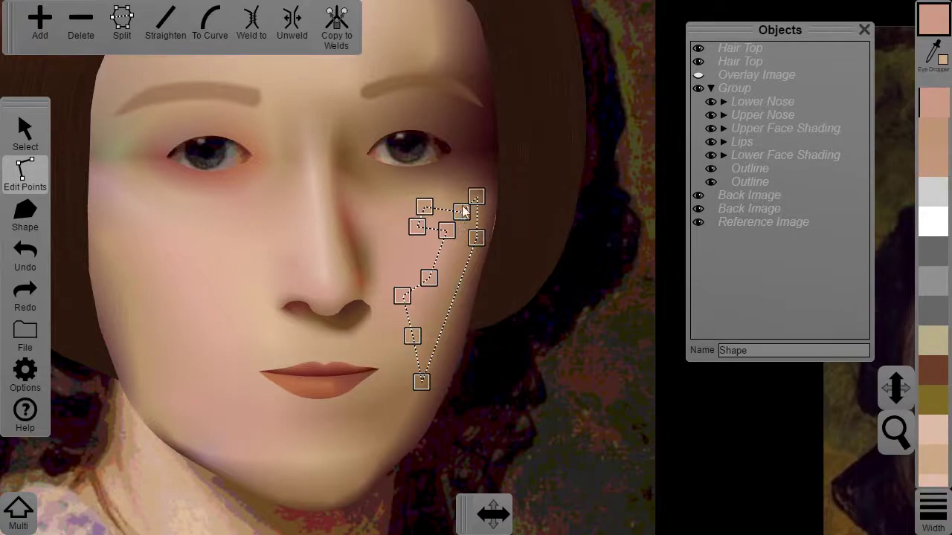
click(415, 336)
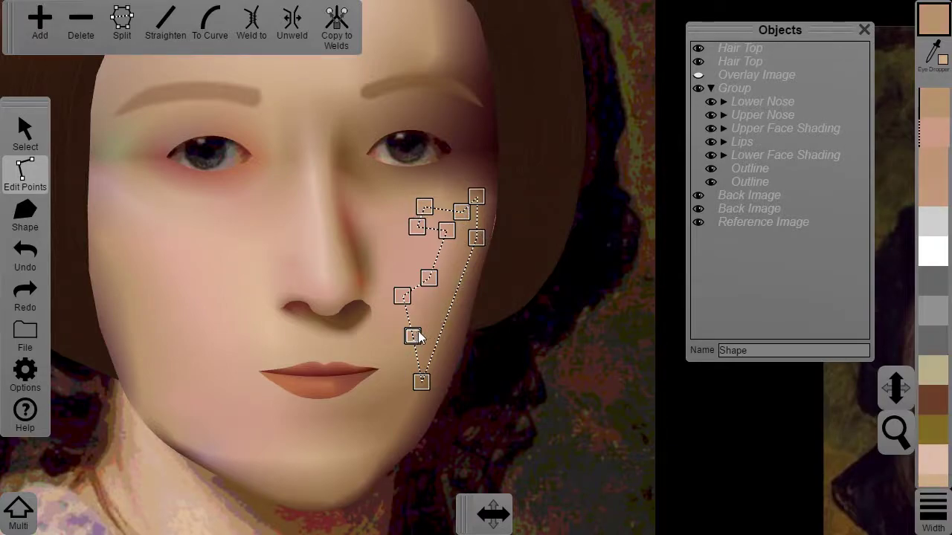
shift+click(461, 211)
click(165, 23)
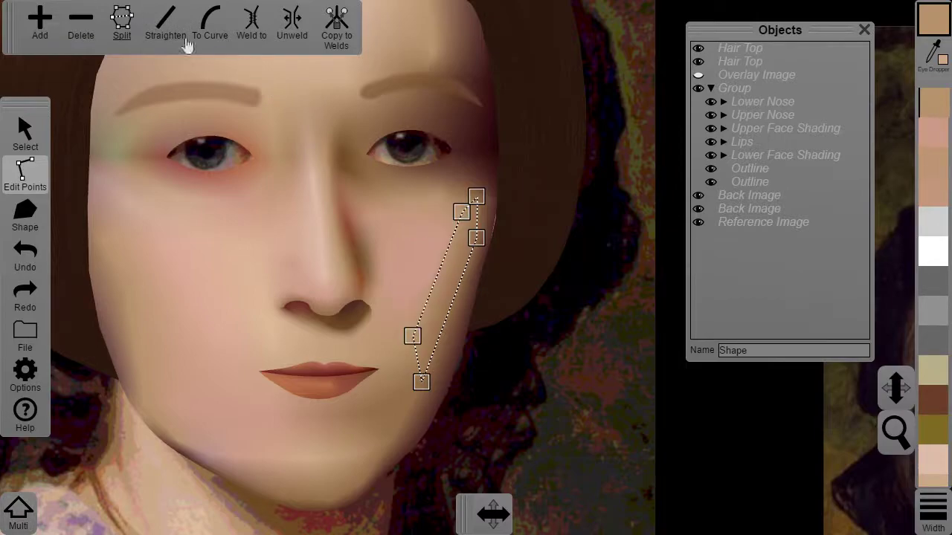
Convert the outer-cheek shape's straightened inner side to a curve bulging toward the face edge
click(442, 268)
click(201, 29)
drag(426, 305, 442, 313)
drag(449, 244, 461, 248)
Remove surplus points from the cheek patch's outer side and turn that side into an outward-bulging curve
click(432, 280)
click(87, 17)
click(429, 279)
click(430, 279)
click(87, 18)
click(424, 264)
click(251, 22)
click(425, 264)
click(209, 23)
drag(413, 280, 426, 291)
drag(435, 247, 443, 254)
click(627, 281)
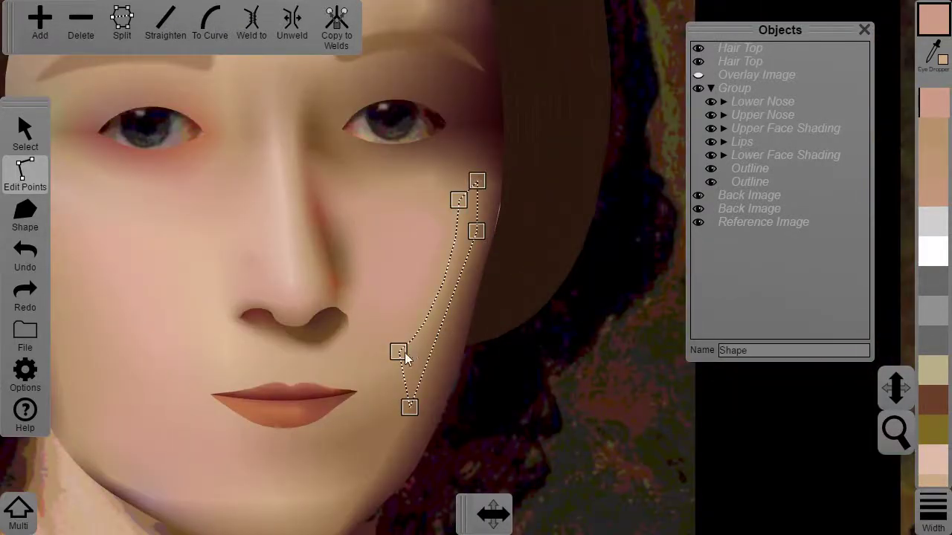
Show the shape outlines and create a small five-point patch on the chin beneath the lower lip
drag(443, 341, 443, 366)
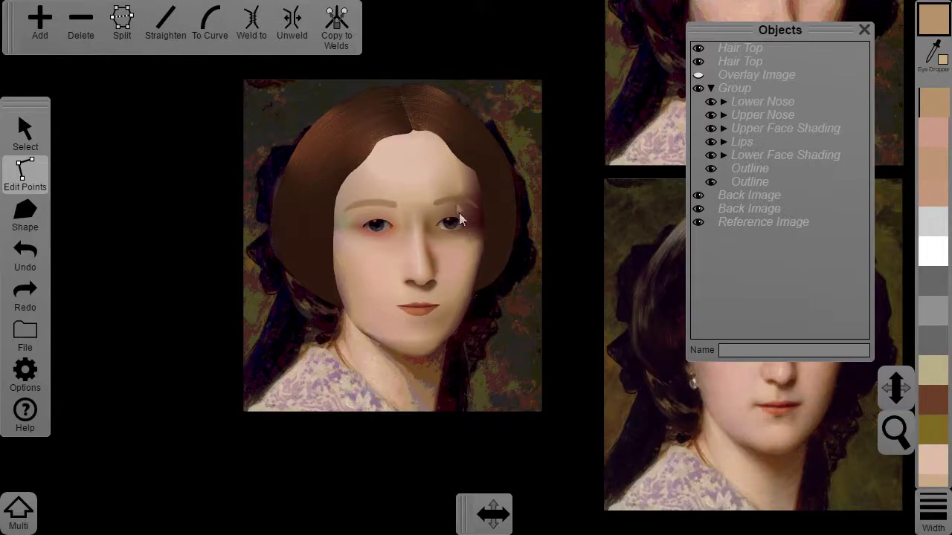
drag(499, 287, 353, 387)
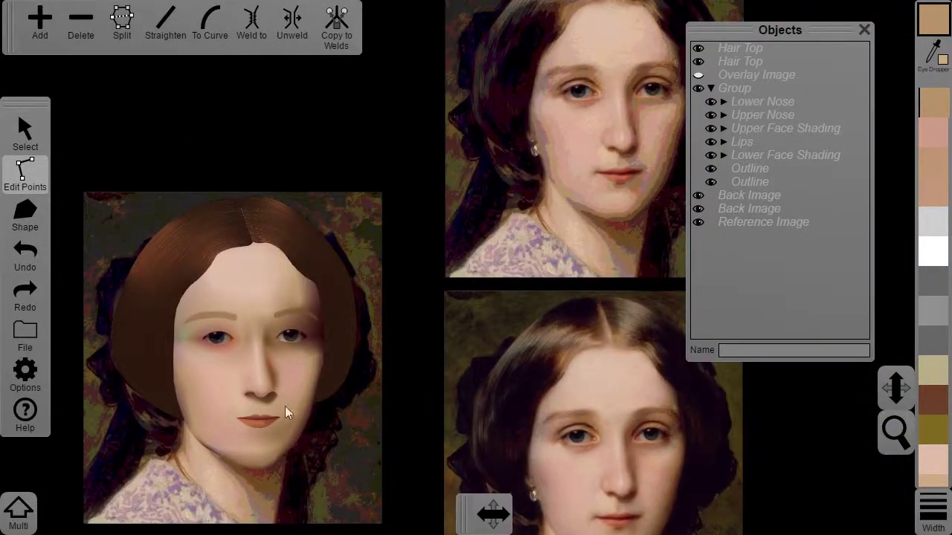
drag(295, 435, 315, 359)
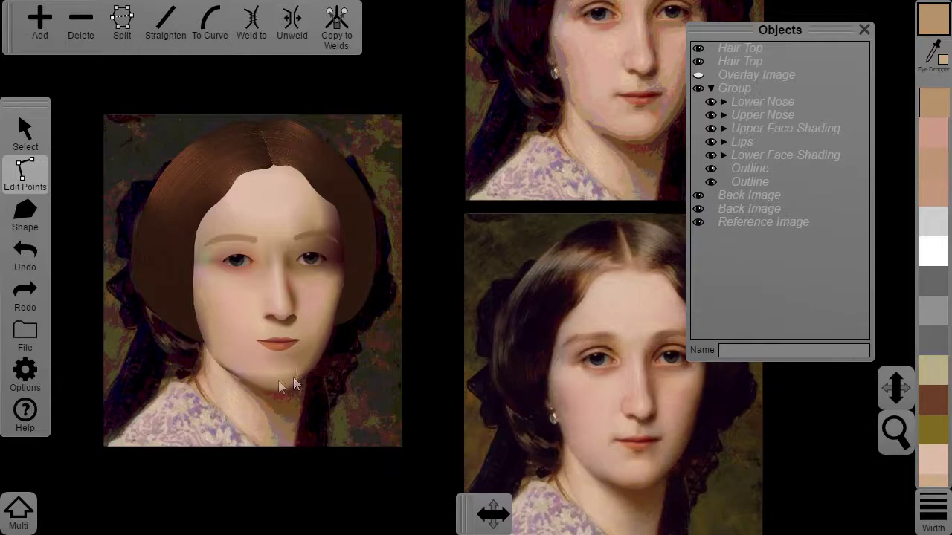
click(24, 371)
click(84, 223)
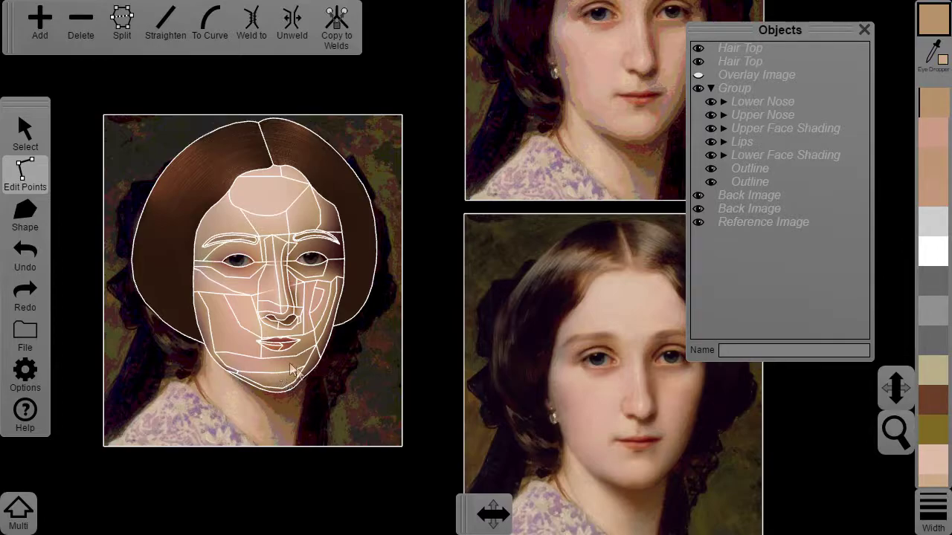
scroll(281, 370, up, 2)
drag(183, 429, 276, 368)
scroll(276, 368, up, 3)
drag(94, 434, 266, 421)
click(284, 426)
shift+click(371, 407)
key(s)
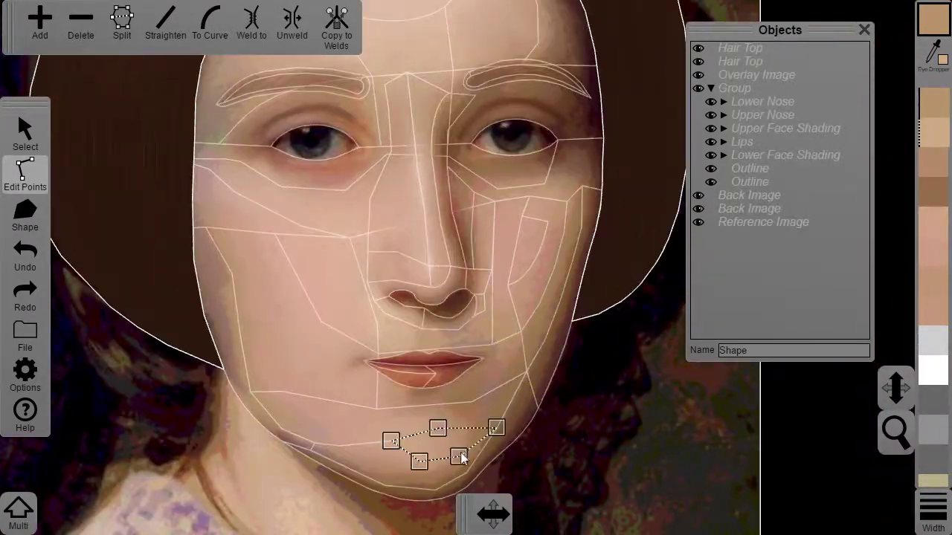
Reshape the chin patch by moving its upper and lower points to flatten it beneath the mouth
drag(439, 429, 447, 434)
drag(459, 457, 441, 456)
drag(419, 461, 365, 446)
drag(406, 461, 429, 453)
drag(365, 446, 374, 431)
drag(392, 465, 382, 435)
Hide the overlay image and remove the old shading shape covering the chin
click(24, 134)
click(446, 415)
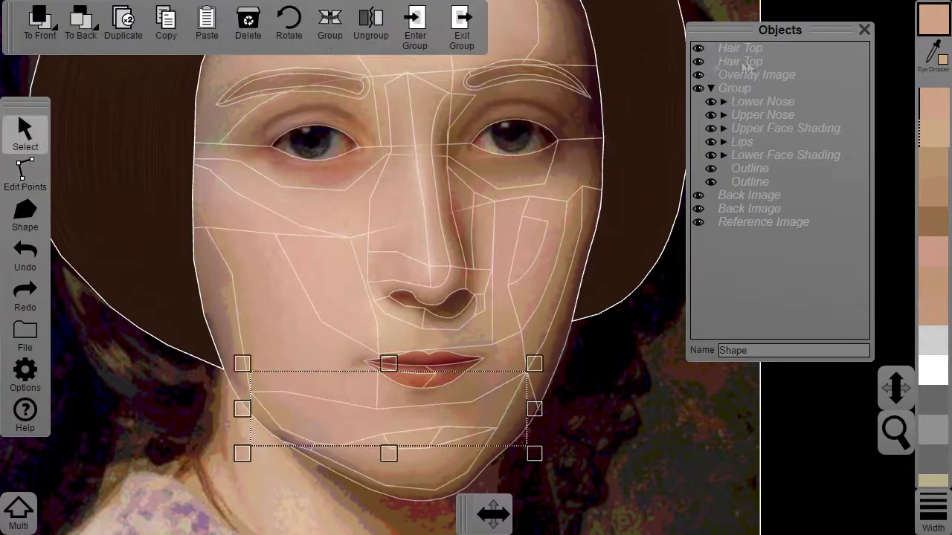
click(698, 74)
scroll(416, 432, up, 3)
click(463, 386)
click(389, 343)
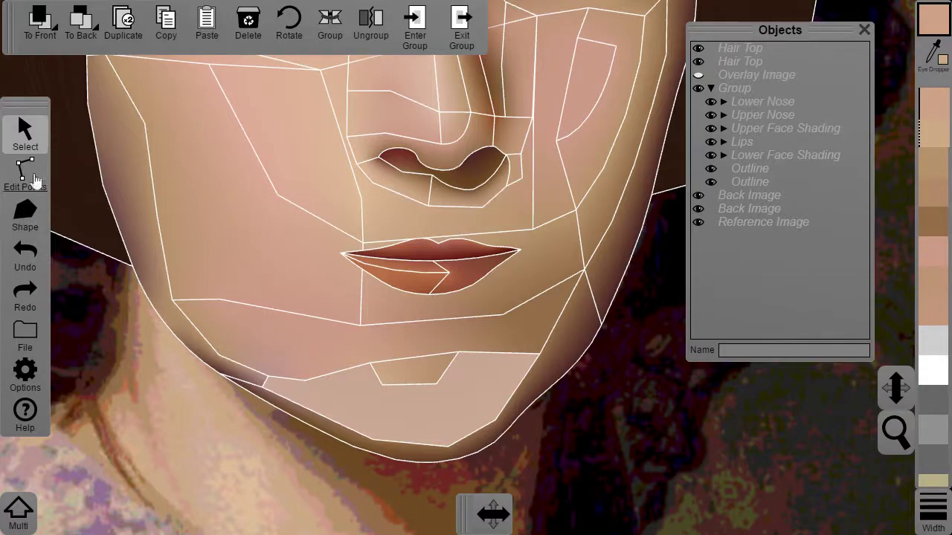
Draw a solid chin shape following the neighbouring edges around the small patch, and hide the shape outlines
click(26, 213)
click(305, 381)
click(370, 363)
click(539, 354)
click(495, 421)
click(447, 446)
click(25, 375)
click(85, 356)
Copy the point colors of the shapes bordering the chin to the welded points of the redrawn chin shape
click(299, 362)
shift+click(268, 376)
click(223, 379)
shift+click(372, 440)
click(331, 26)
click(433, 354)
shift+click(458, 352)
click(337, 26)
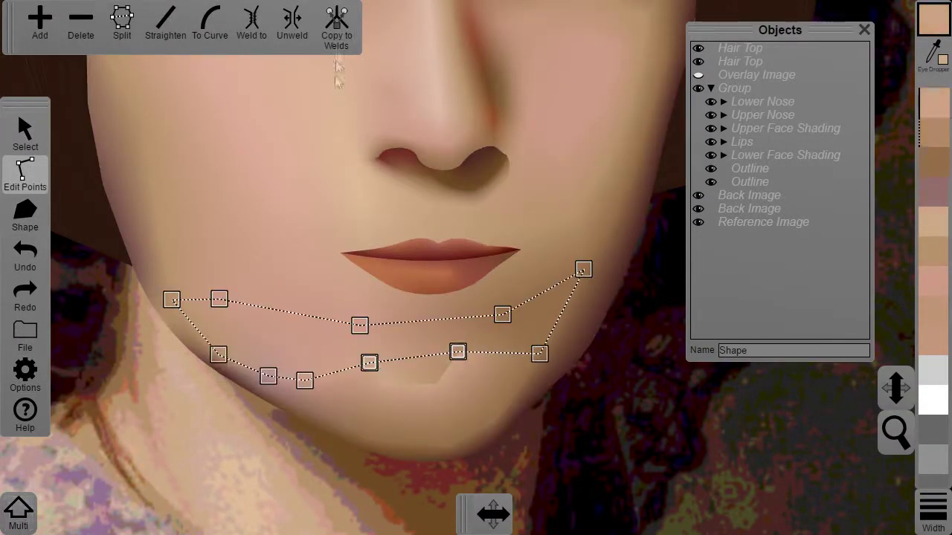
Select the redrawn chin shape for point editing and sample a skin color for it with the Eye Dropper
click(516, 375)
scroll(516, 374, down, 3)
drag(516, 375, 535, 394)
scroll(536, 393, up, 3)
click(519, 360)
click(552, 384)
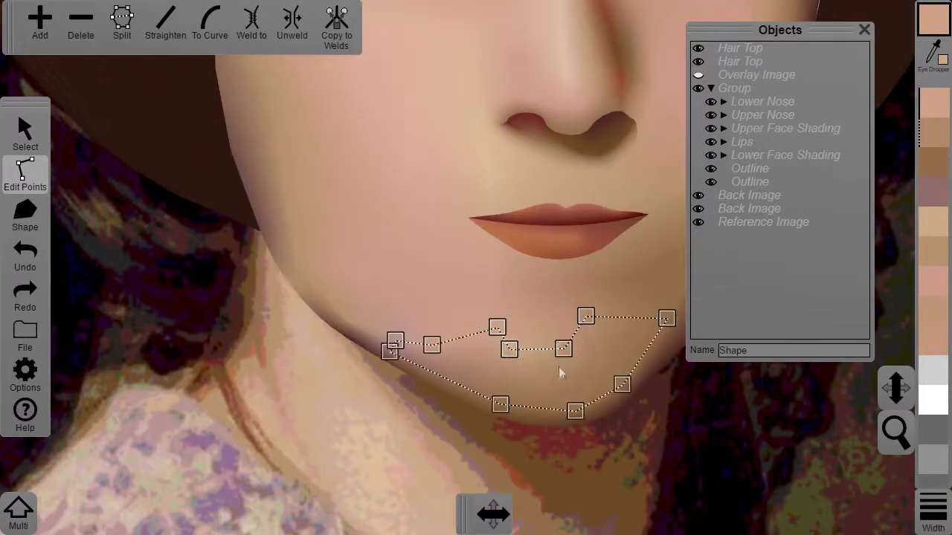
drag(591, 333, 361, 370)
scroll(362, 370, down, 5)
scroll(410, 225, up, 3)
click(933, 55)
click(303, 284)
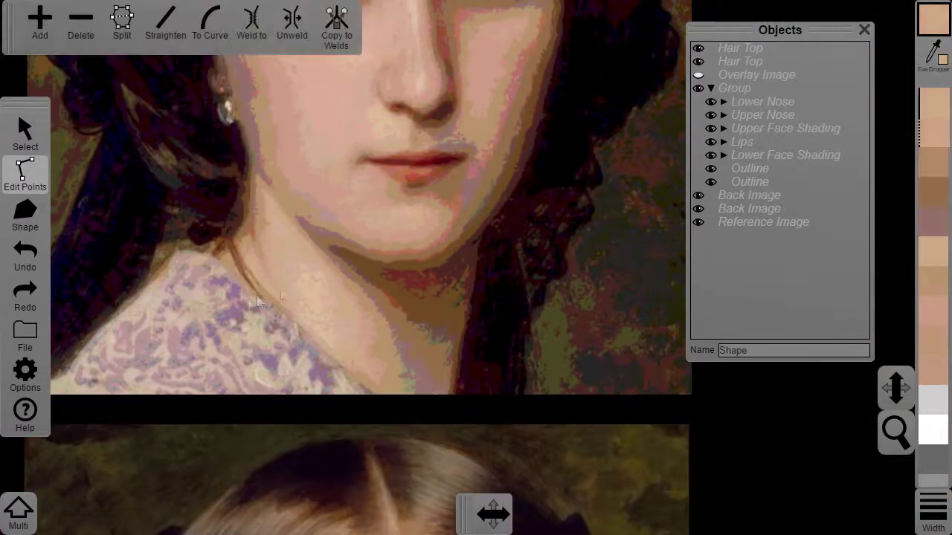
Curve the edges of the small patch in the middle of the chin and adjust its points to round it
click(608, 288)
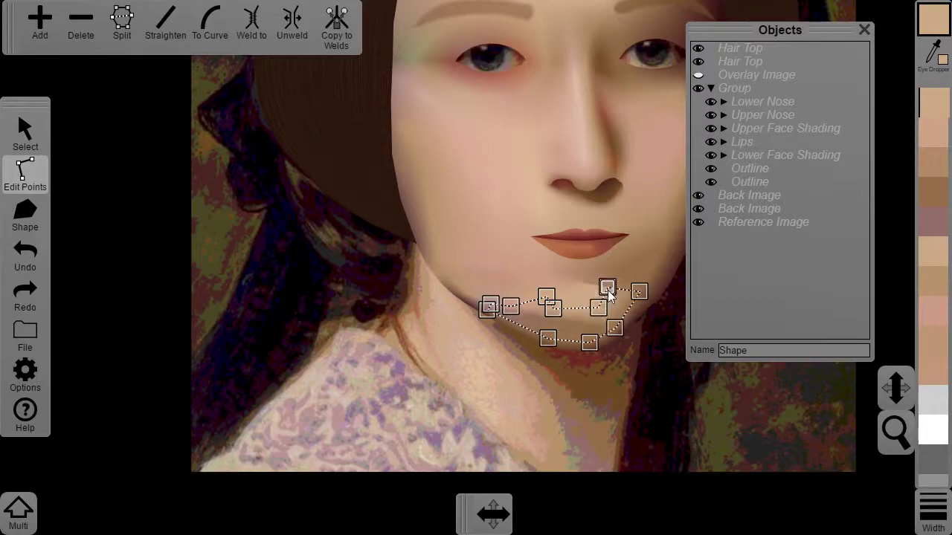
scroll(558, 315, down, 3)
scroll(558, 455, up, 8)
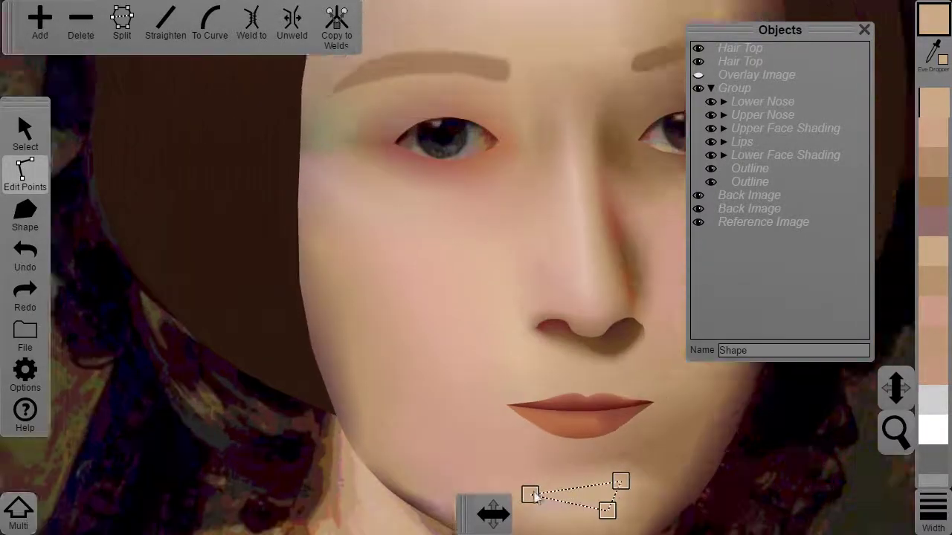
scroll(535, 495, up, 3)
drag(474, 394, 559, 396)
click(559, 370)
click(216, 42)
drag(570, 363, 587, 387)
click(492, 379)
click(210, 30)
drag(476, 373, 483, 370)
scroll(634, 408, down, 8)
click(633, 408)
drag(356, 394, 433, 385)
scroll(434, 384, up, 2)
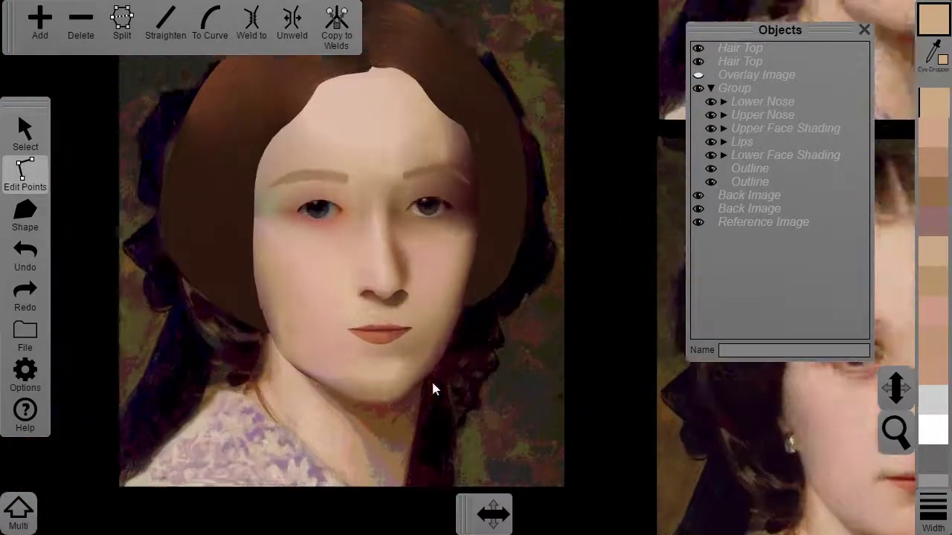
Add a point to the chin shape's upper edge, split the shape across the chin, and curve the dividing edge
scroll(433, 390, up, 3)
click(230, 460)
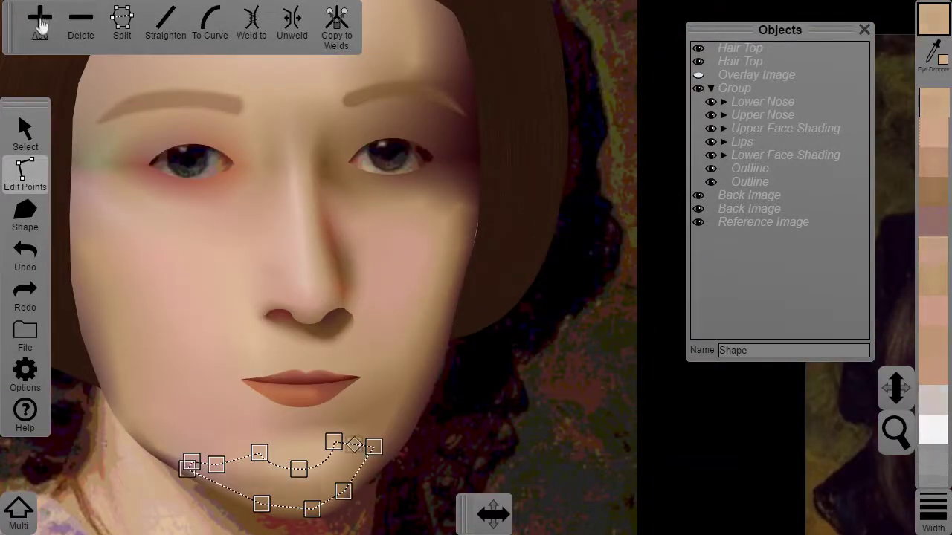
click(209, 24)
drag(262, 459, 275, 499)
drag(307, 452, 353, 486)
click(297, 486)
click(40, 24)
Sample pink skin tones from the reference portrait and recolor the points of the split chin shapes
scroll(301, 486, down, 4)
drag(509, 302, 221, 433)
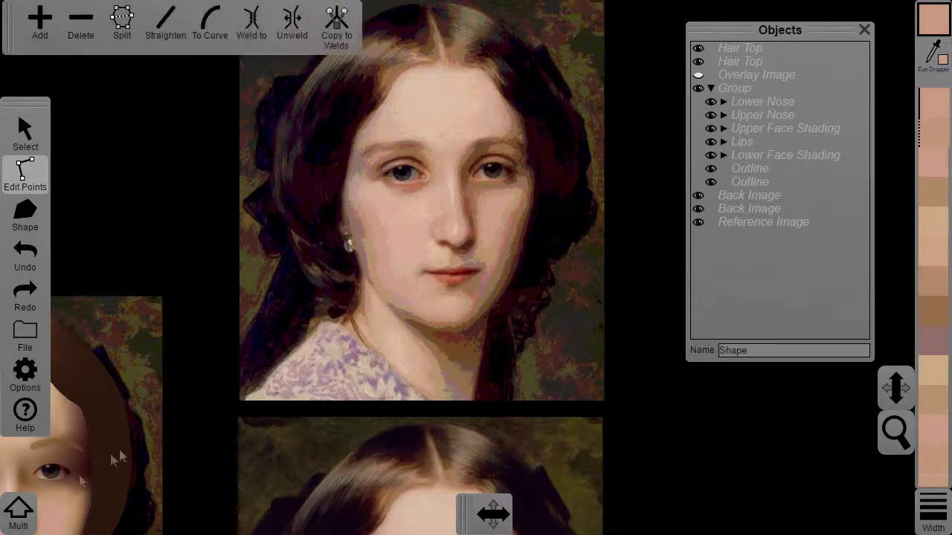
drag(75, 485, 282, 313)
scroll(225, 474, up, 3)
click(183, 466)
shift+click(217, 468)
scroll(250, 395, down, 2)
click(250, 395)
click(269, 403)
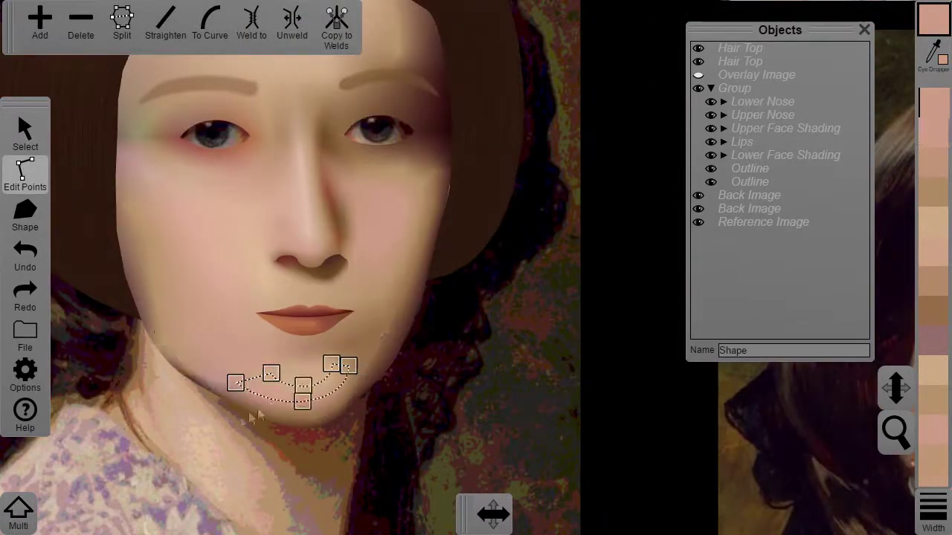
click(265, 409)
scroll(265, 409, down, 3)
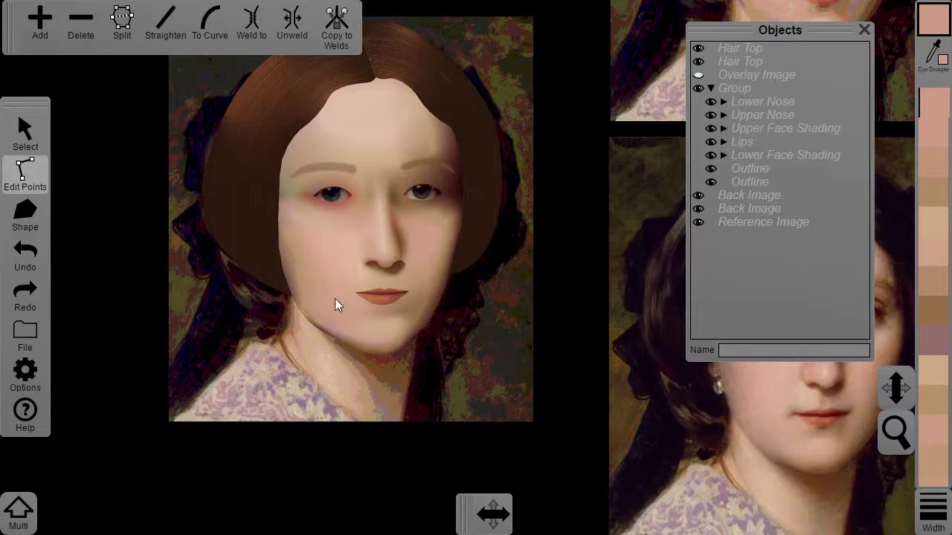
Prepare a solid black oval shape for the eyes and exit the face group
scroll(336, 299, up, 5)
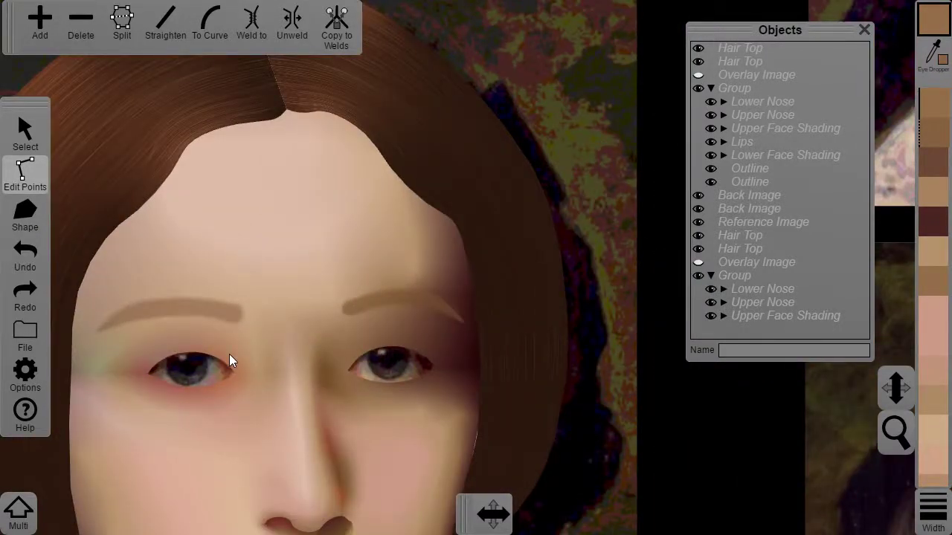
scroll(213, 390, up, 2)
drag(195, 381, 489, 341)
click(26, 214)
click(40, 22)
click(260, 30)
click(26, 133)
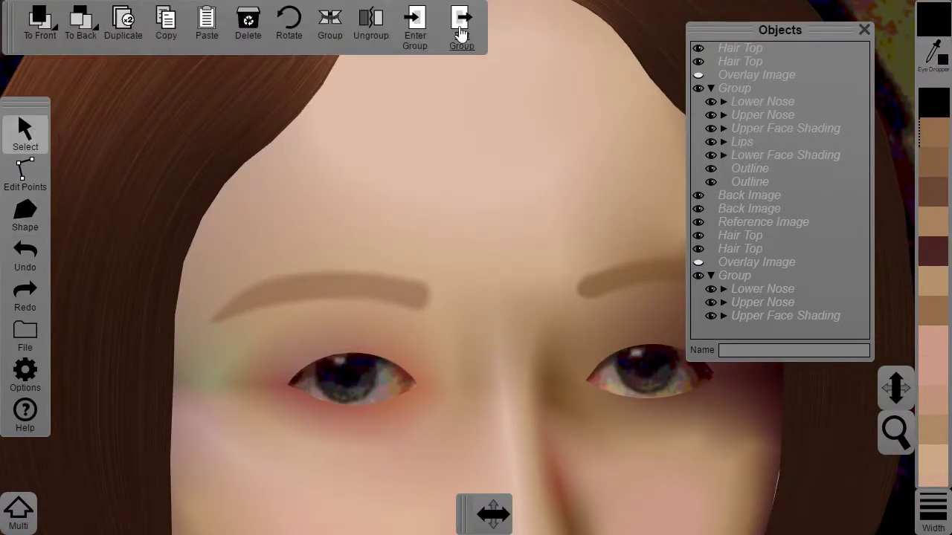
click(737, 88)
click(461, 22)
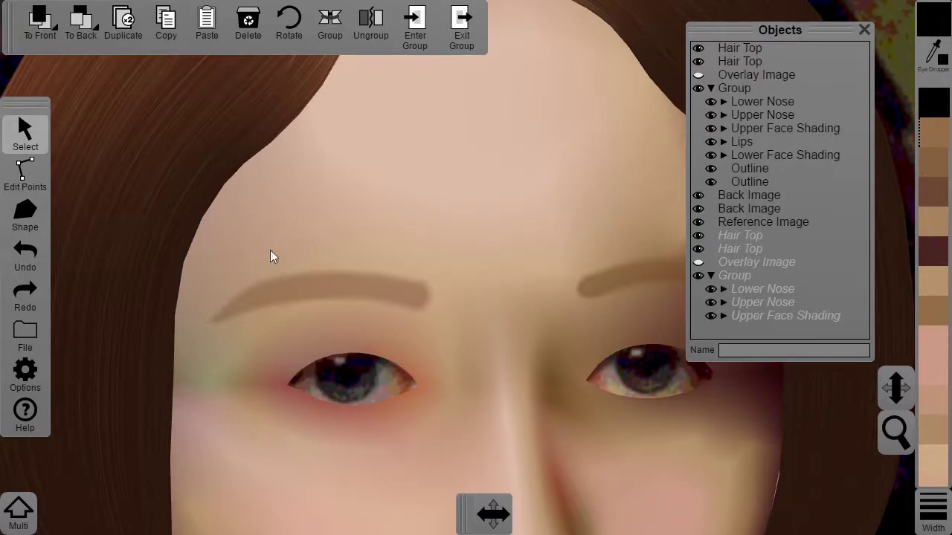
Draw a solid black oval pupil over each eye
click(25, 214)
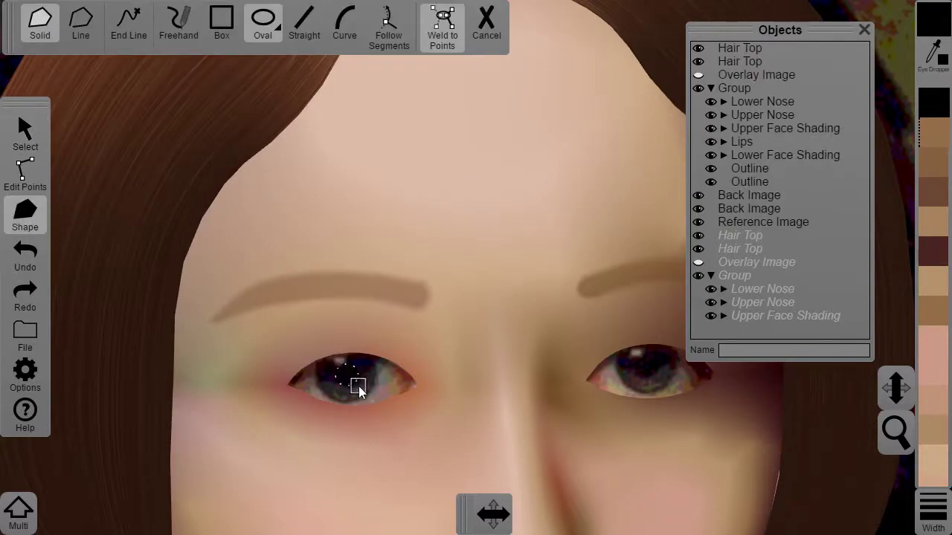
drag(358, 388, 358, 390)
drag(660, 376, 632, 353)
Group the two pupil shapes and name the group Eye
click(34, 139)
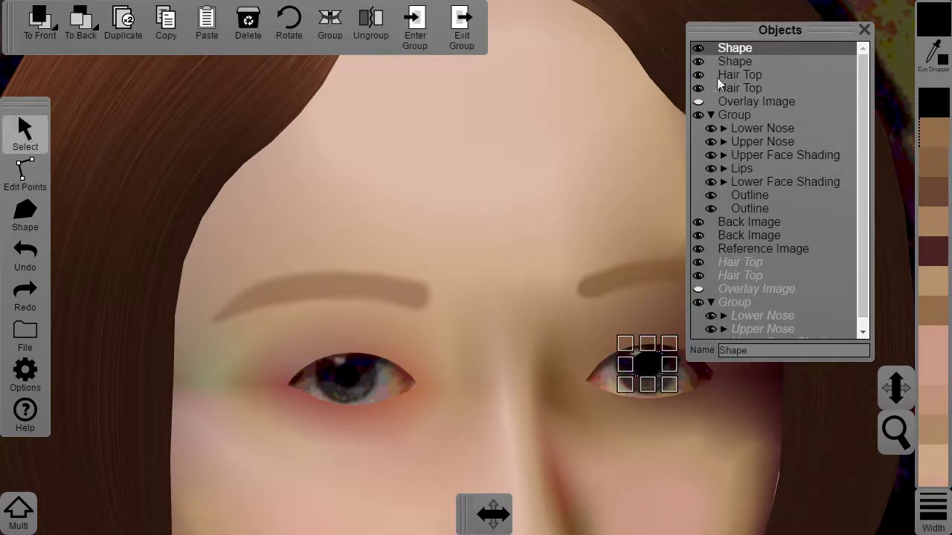
click(731, 60)
shift+click(641, 364)
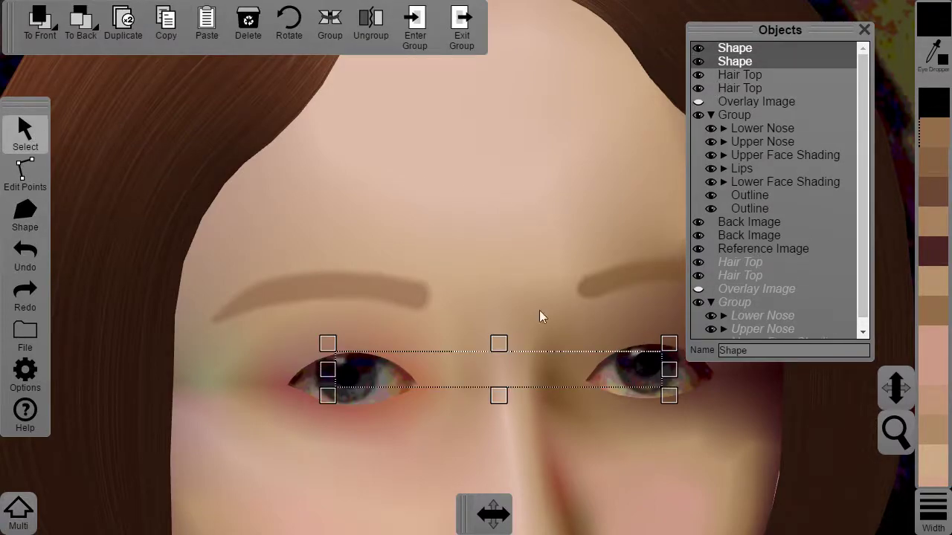
click(331, 24)
click(739, 346)
text(Eye)
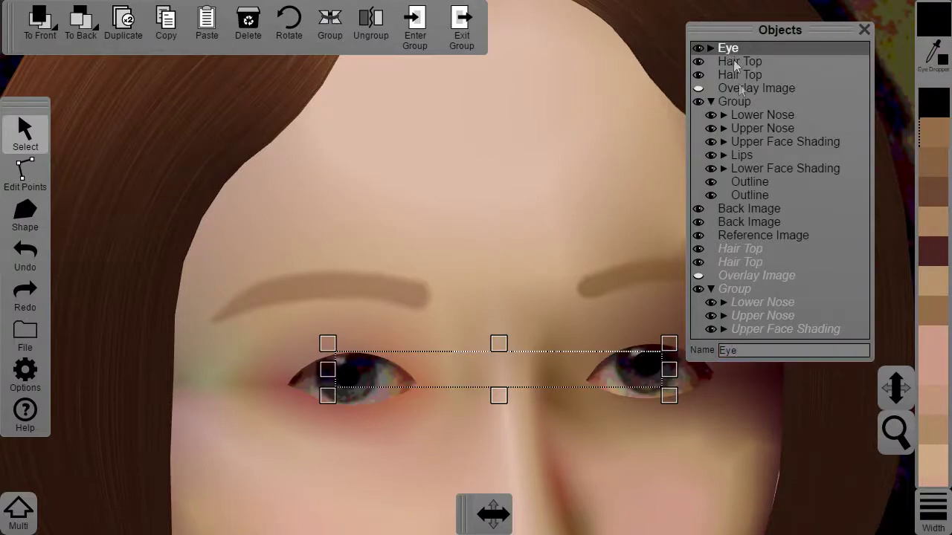
Move the Eye group backward in the stacking order until it sits directly beneath the face group
click(101, 35)
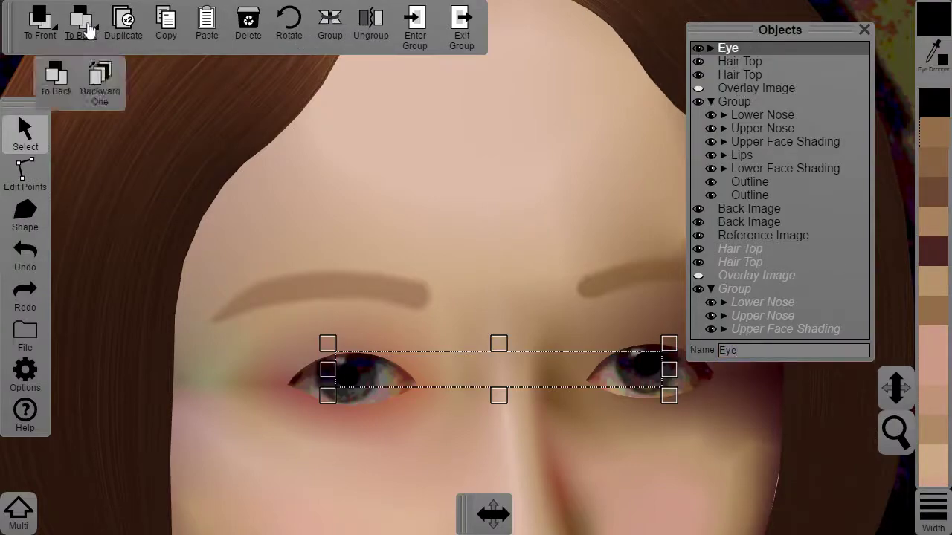
click(94, 74)
click(81, 26)
click(82, 26)
click(82, 26)
click(81, 26)
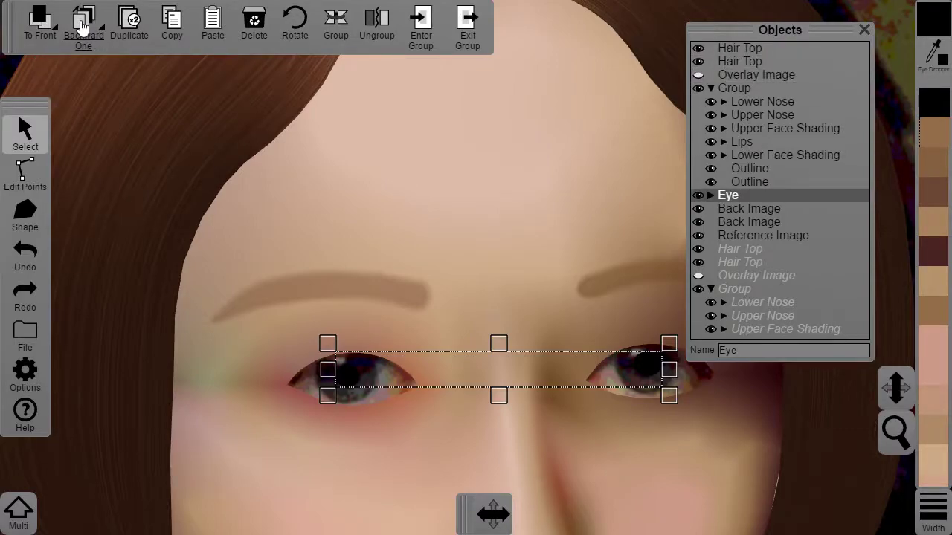
Enter the Eye group and draw a solid dark gray oval iris over each eye
click(409, 27)
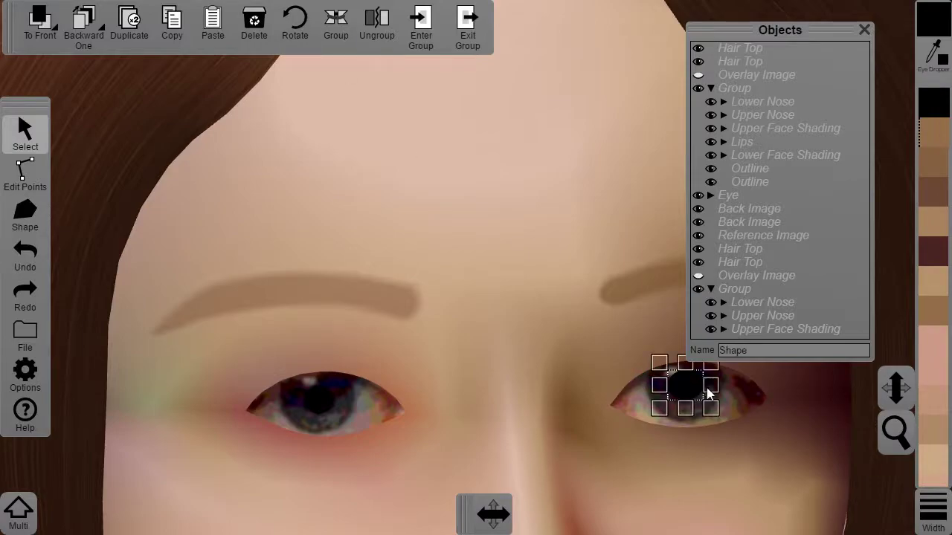
click(27, 213)
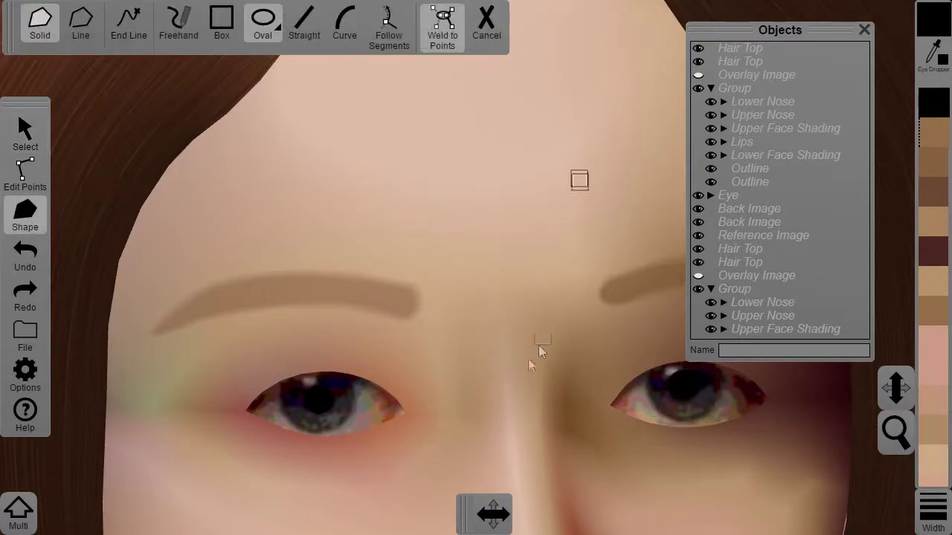
click(343, 401)
drag(282, 357, 352, 438)
drag(650, 351, 722, 422)
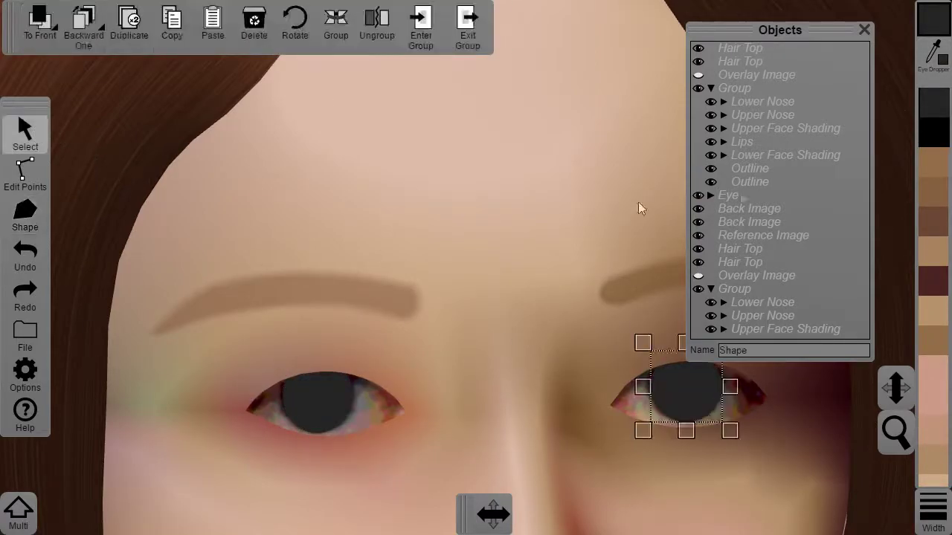
Expand the Eye group and send both iris shapes behind the pupils
click(711, 197)
shift+click(334, 394)
click(84, 26)
click(83, 26)
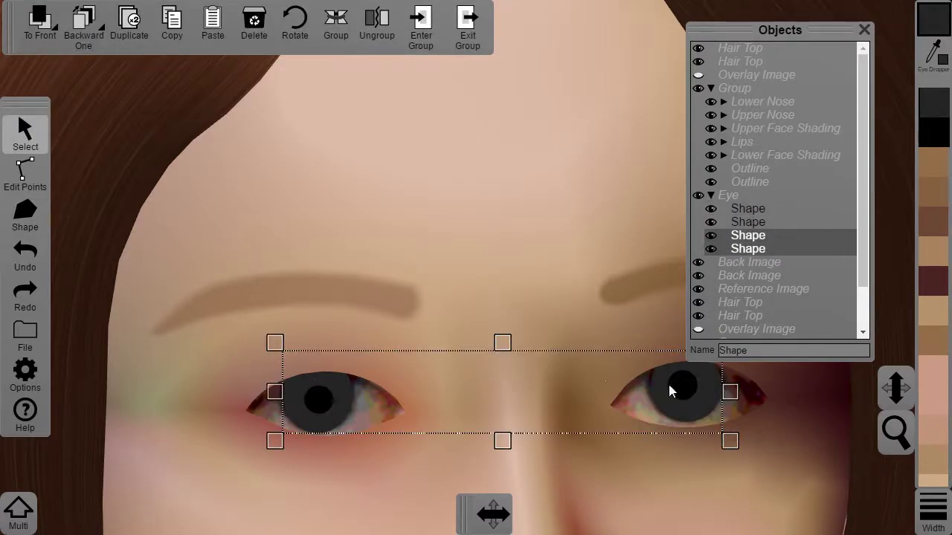
Sample a gray-green color from the white of the eye and draw a large oval over each eye opening
key(s)
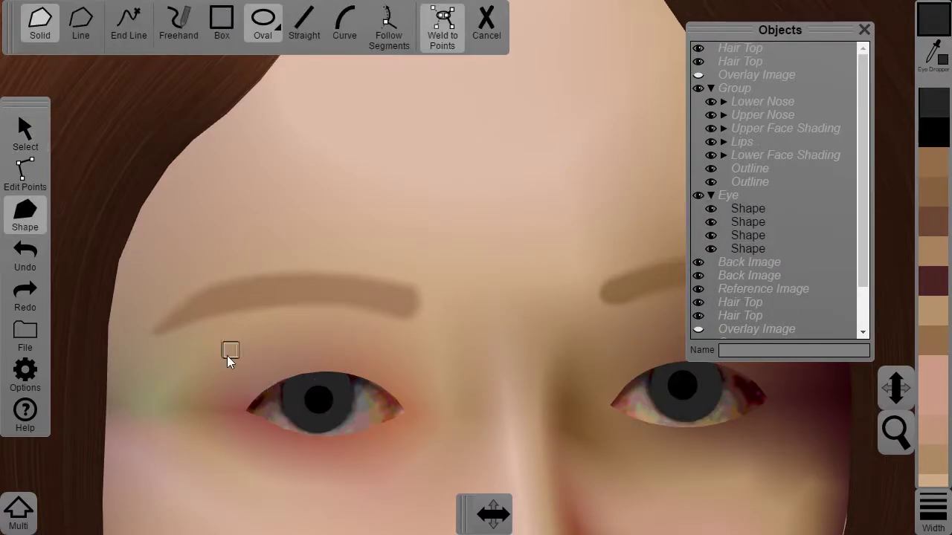
key(e)
click(365, 400)
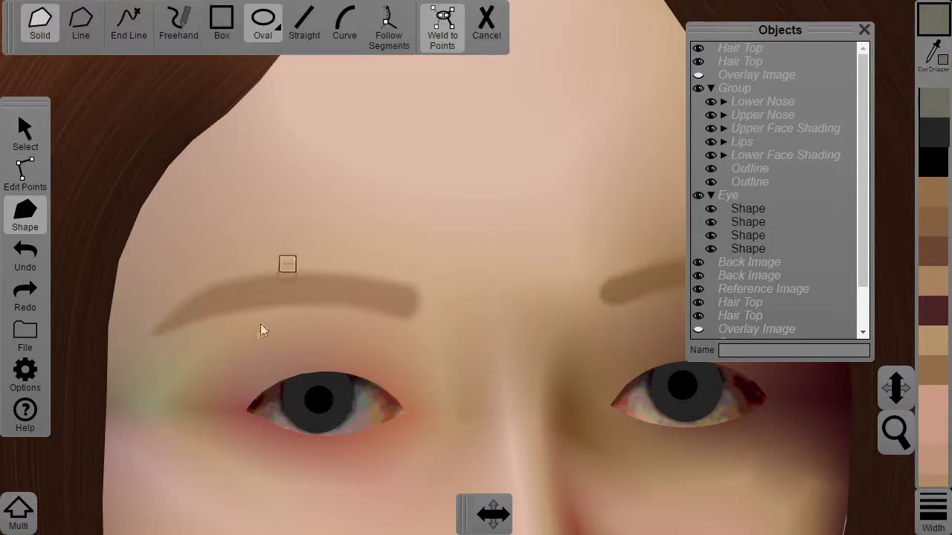
click(414, 414)
click(785, 446)
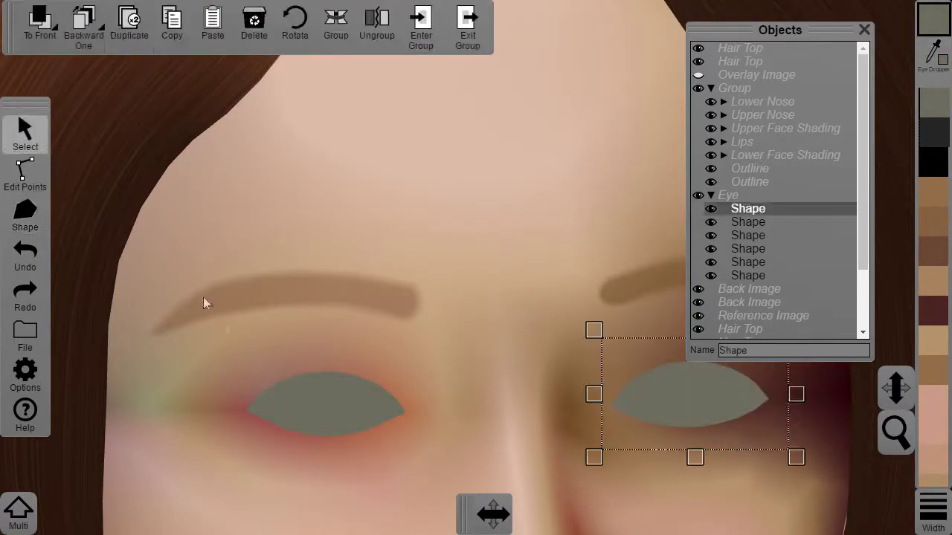
Send both gray-green eye-white ovals to the back of the Eye group
shift+click(327, 405)
click(80, 22)
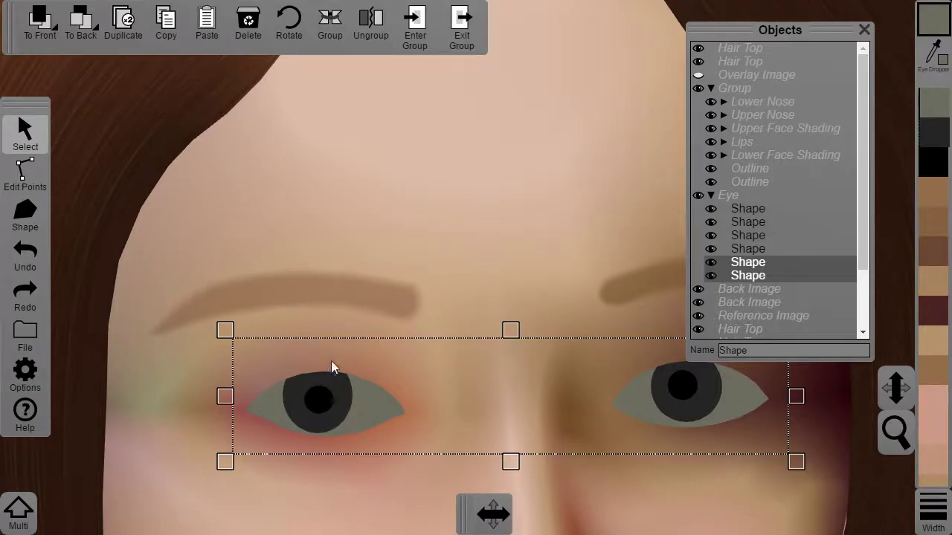
scroll(330, 361, down, 7)
scroll(452, 304, up, 4)
Hide the face and Eye groups and sample point colors from the painting for the right-hand eye-white oval
click(32, 172)
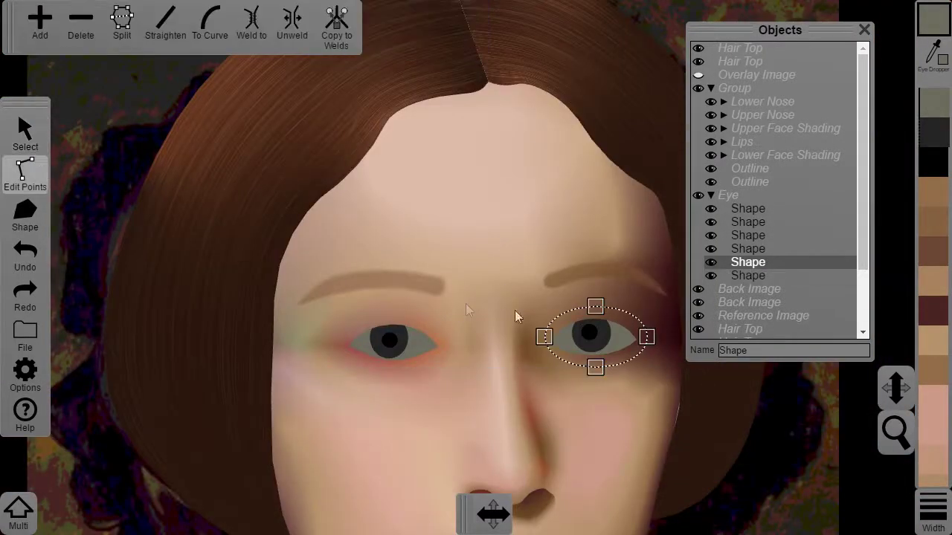
drag(631, 242, 96, 391)
drag(64, 361, 633, 188)
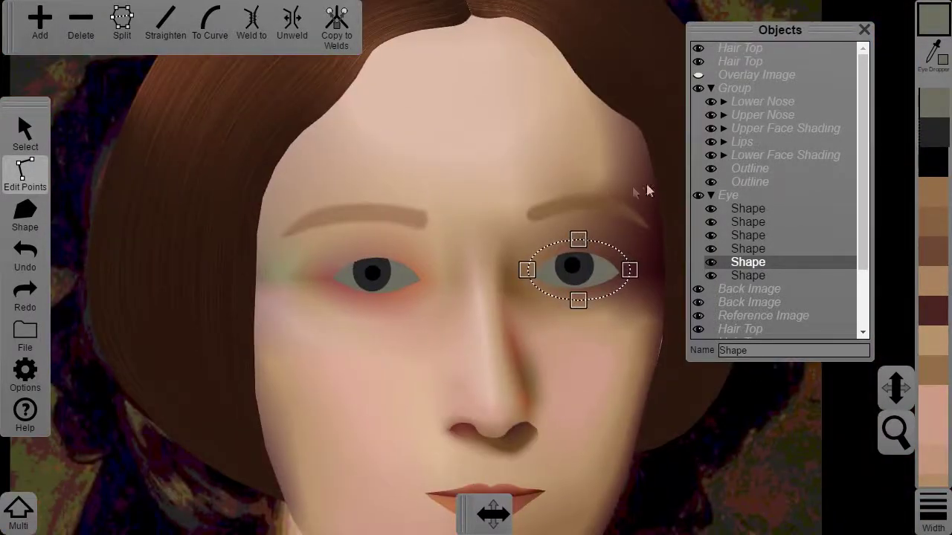
click(698, 89)
click(699, 194)
scroll(576, 245, up, 2)
click(563, 317)
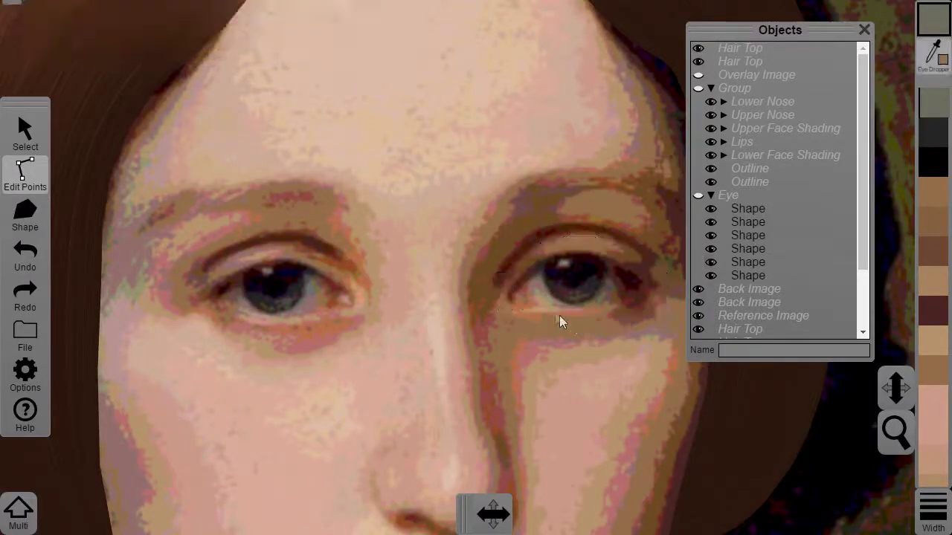
click(539, 287)
click(581, 237)
Select the left-hand eye-white oval and recolor its points with tones sampled from the painting, keeping the Eye group hidden
click(699, 196)
click(699, 90)
click(699, 91)
click(699, 91)
click(699, 91)
click(744, 275)
click(699, 196)
click(285, 331)
click(365, 291)
click(218, 300)
click(312, 284)
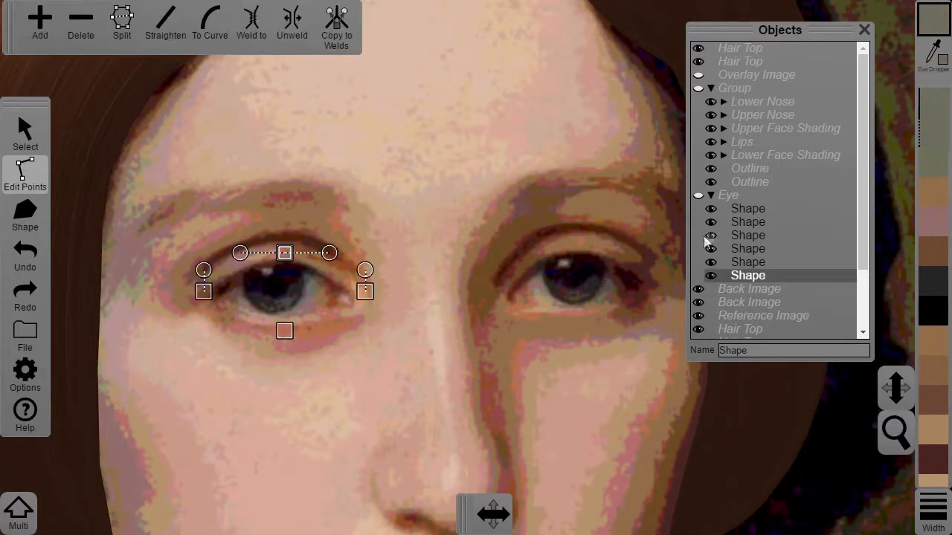
Show the Eye group, adjust the point colors of the right-hand eye-white oval, and show the face group again
click(699, 195)
click(583, 238)
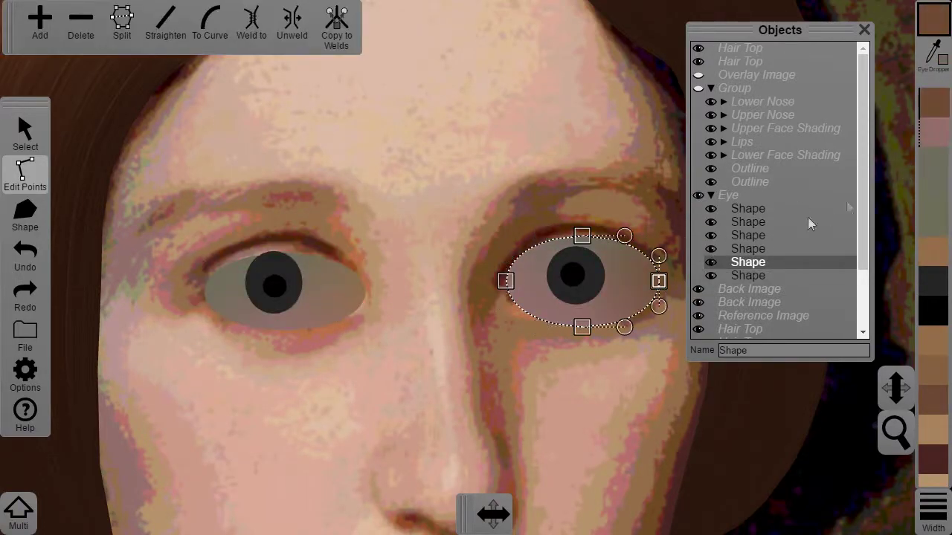
click(635, 221)
click(698, 89)
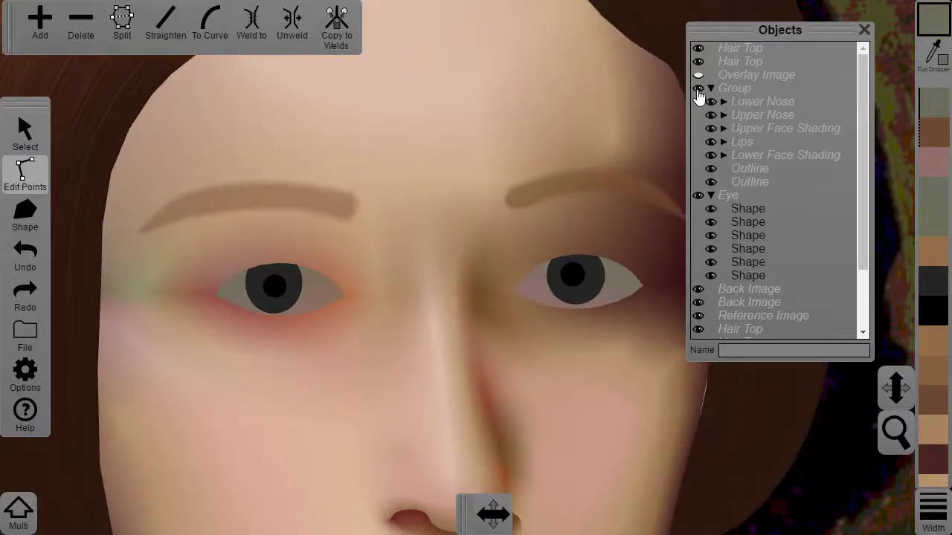
Shift the right-hand eye's pupil slightly outward over its iris
click(275, 292)
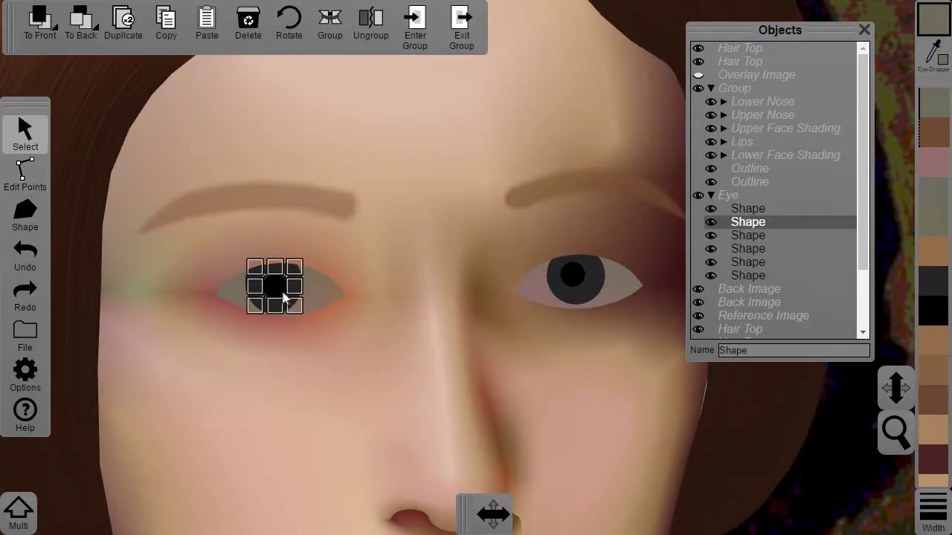
click(568, 282)
click(562, 368)
scroll(594, 350, down, 5)
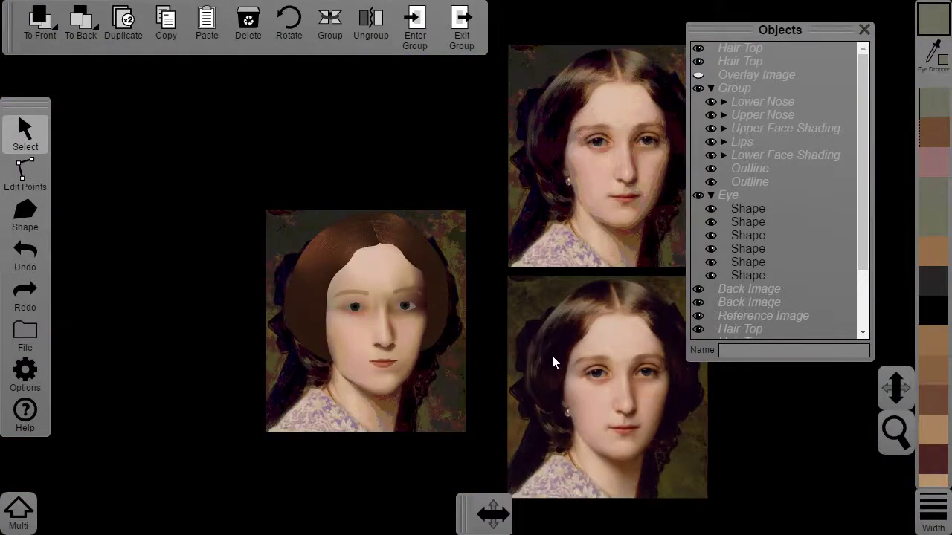
scroll(428, 339, up, 10)
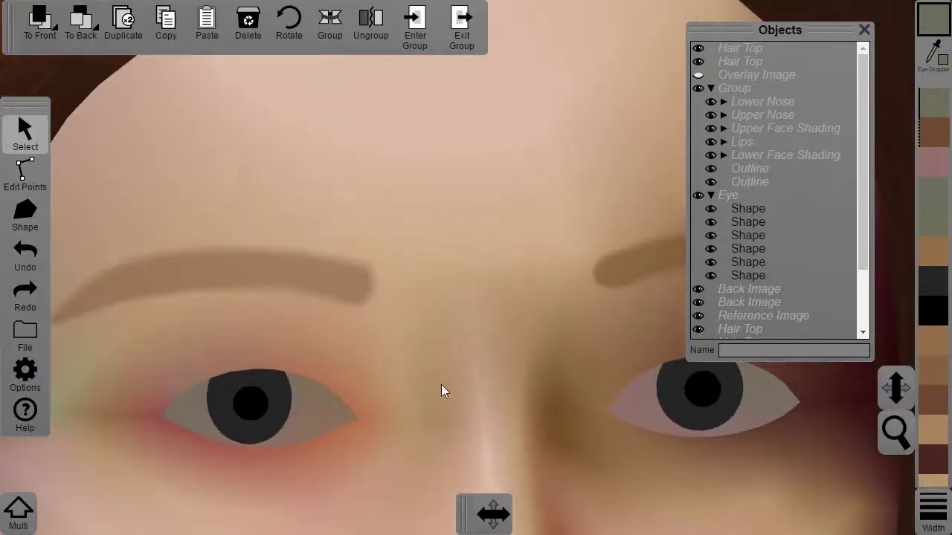
Recolor the left-hand iris points with tones sampled from the painting's iris while the Eye group is hidden, and show the group again
click(269, 391)
click(698, 195)
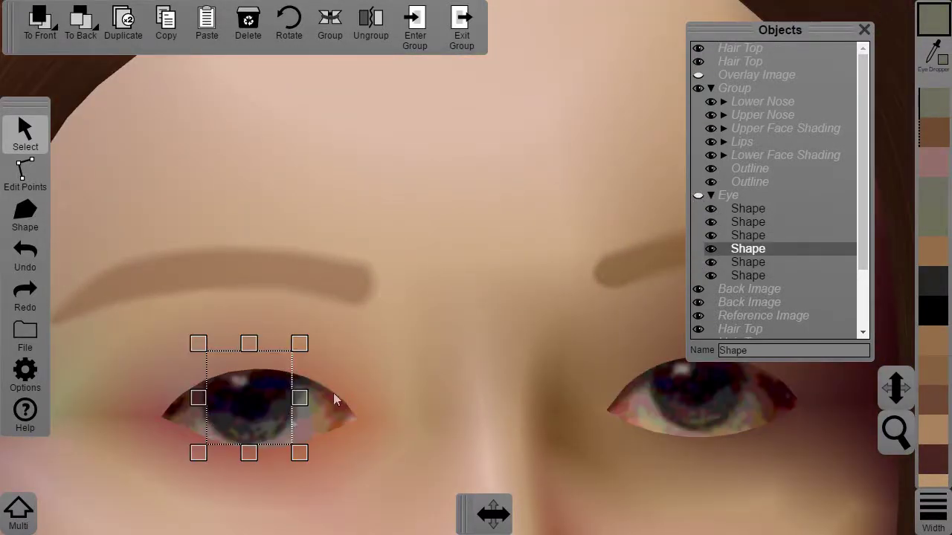
click(14, 182)
click(246, 441)
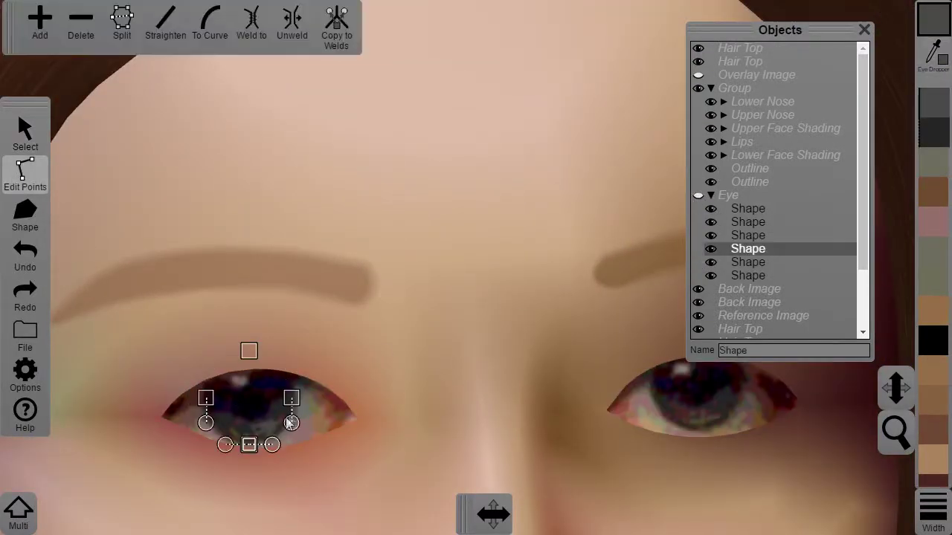
click(206, 397)
key(i)
click(208, 393)
click(249, 351)
key(i)
click(217, 377)
click(698, 196)
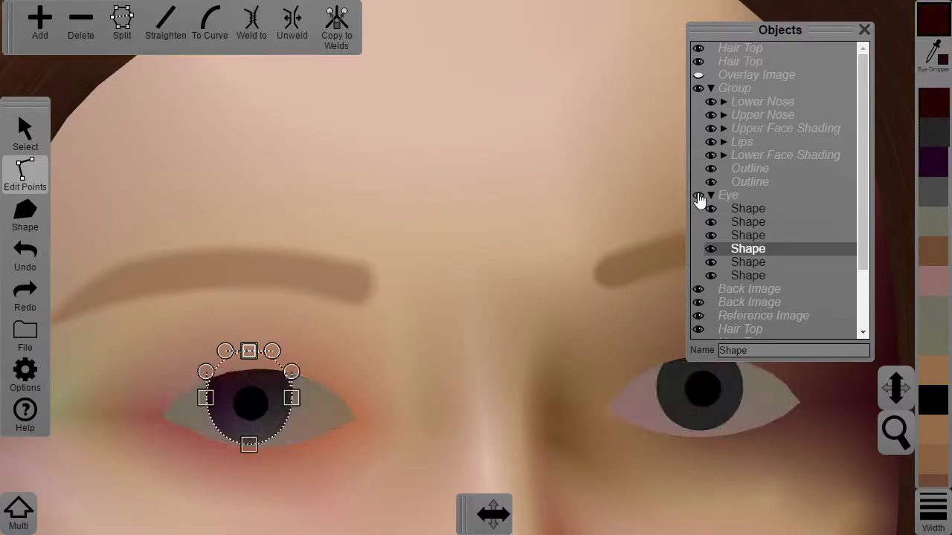
Hide the Eye group, recolor the right-hand iris points with dark tones sampled from the painting, and show the group again
drag(500, 297, 494, 296)
click(464, 433)
click(699, 196)
click(463, 443)
key(i)
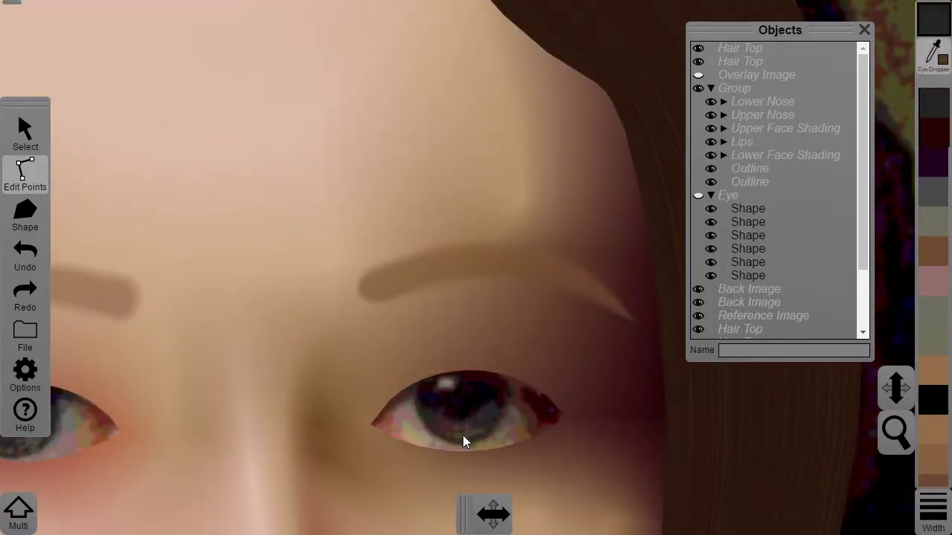
click(466, 435)
click(508, 403)
key(i)
click(497, 403)
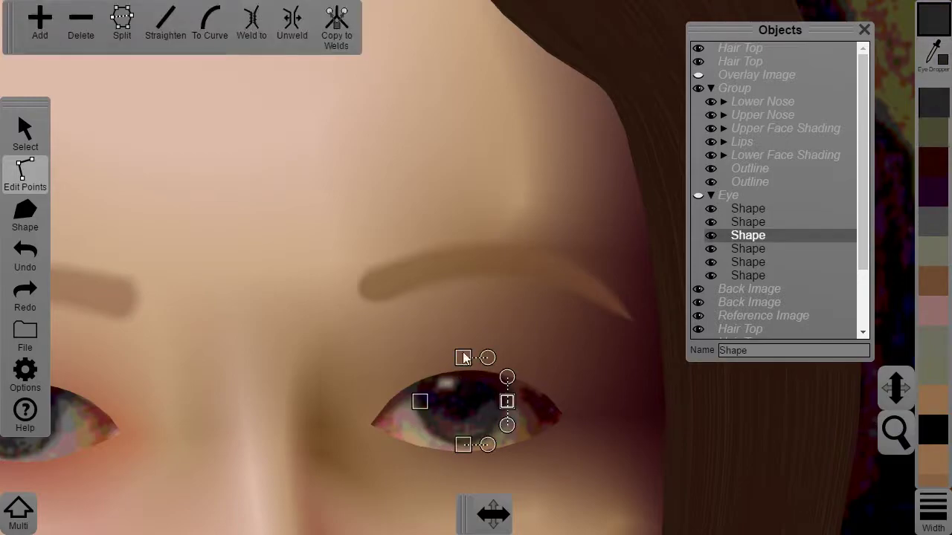
click(463, 357)
key(i)
click(462, 376)
click(421, 401)
key(i)
click(424, 392)
scroll(525, 349, down, 5)
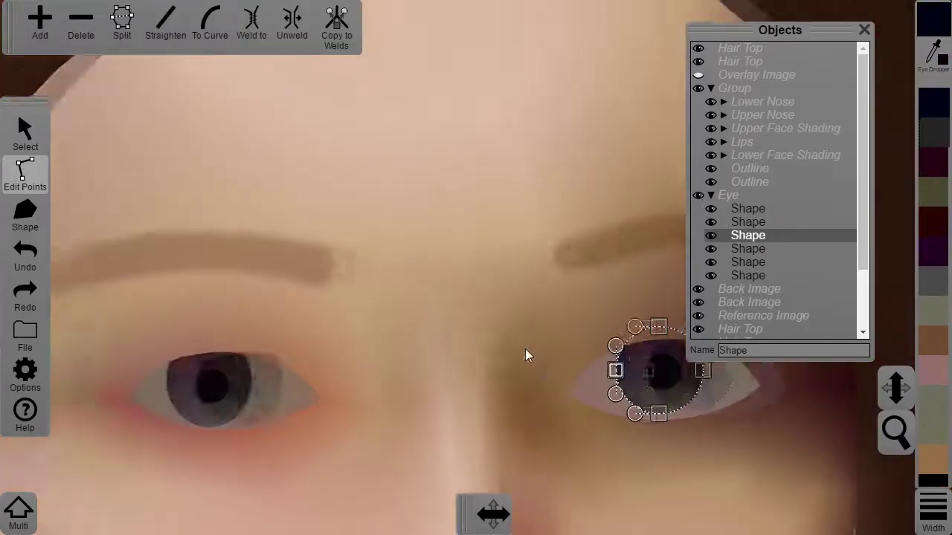
click(412, 411)
scroll(413, 408, down, 3)
scroll(414, 418, down, 2)
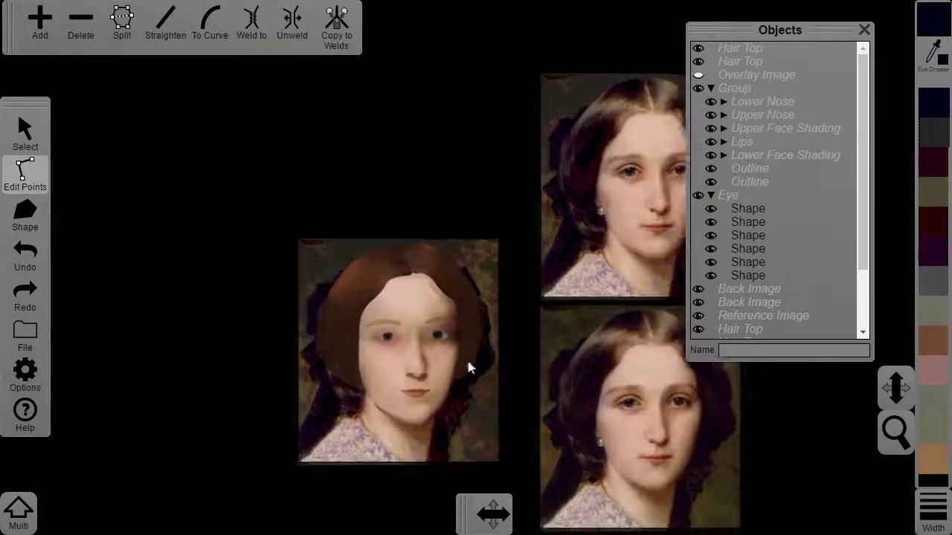
scroll(415, 371, up, 8)
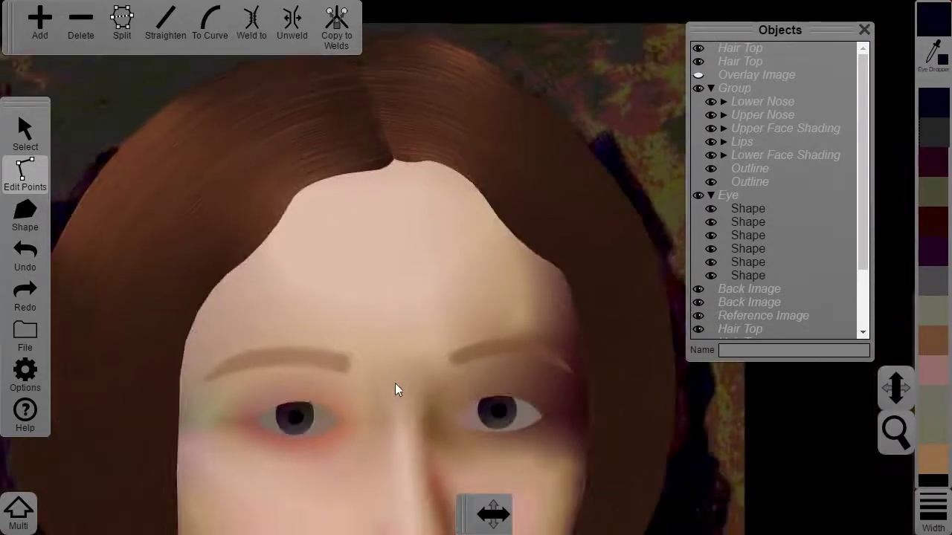
Prepare a new shape and sample the highlight color on the left-hand iris of the reference painting
click(26, 215)
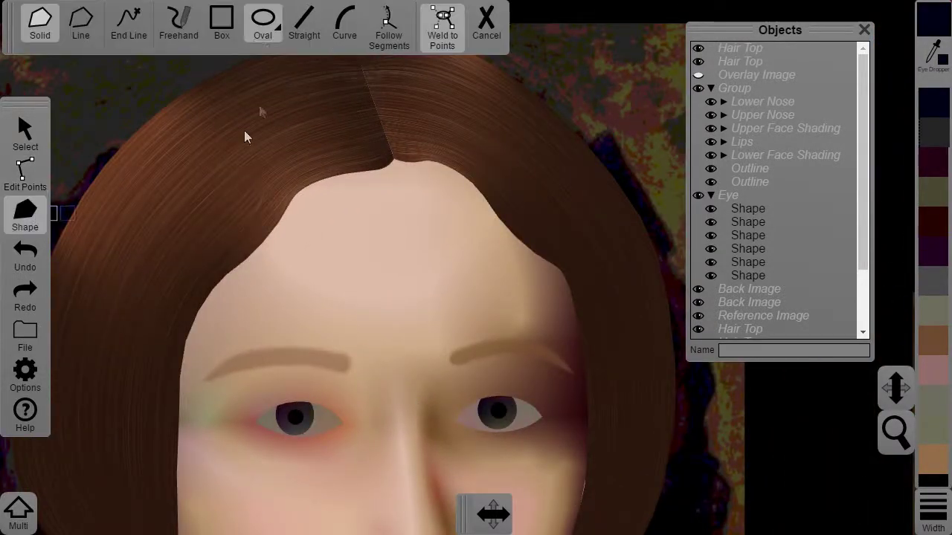
scroll(532, 238, down, 5)
scroll(473, 373, up, 5)
key(i)
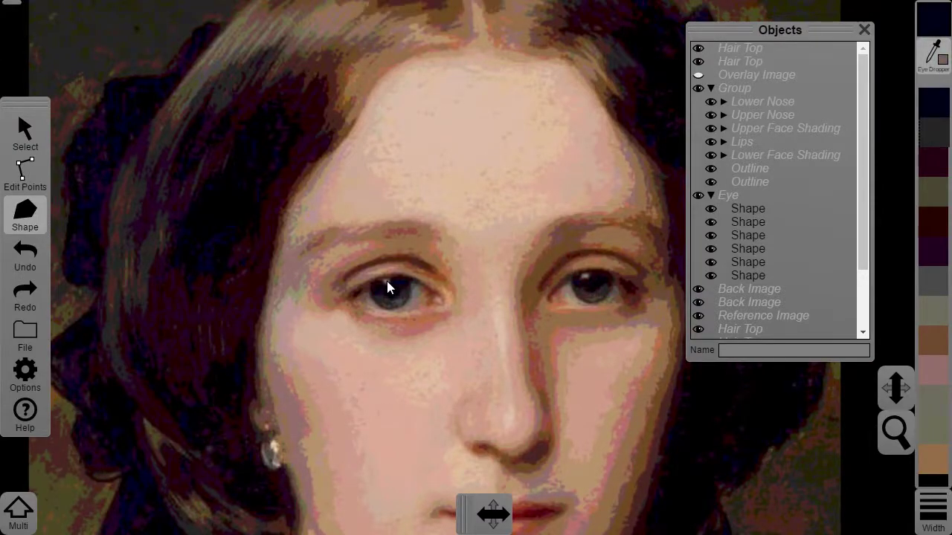
click(387, 280)
key(i)
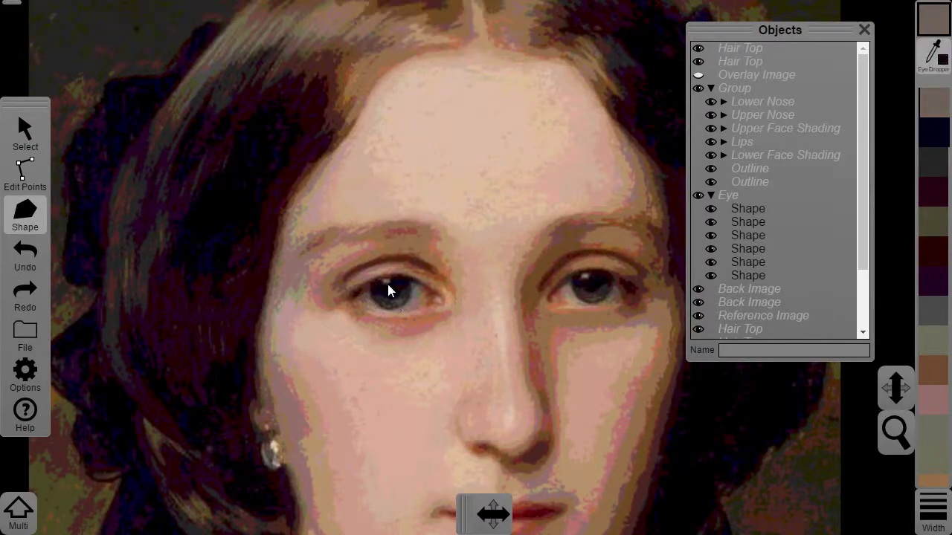
click(386, 281)
Draw a small solid circle as a highlight at the upper-left edge of the pupil in each eye
scroll(848, 158, down, 5)
scroll(247, 331, up, 7)
scroll(423, 364, up, 3)
click(262, 33)
click(240, 76)
drag(368, 417, 376, 423)
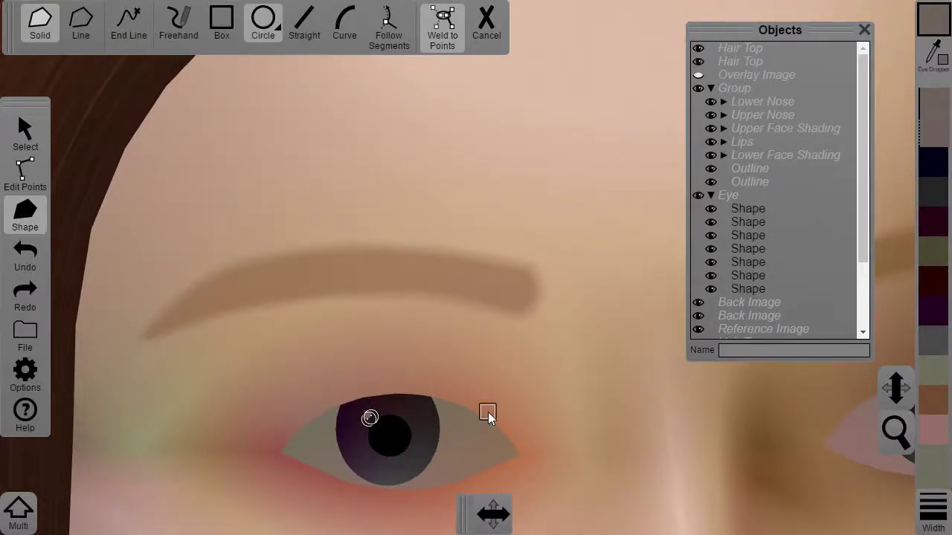
scroll(520, 405, down, 3)
scroll(514, 384, up, 3)
drag(511, 381, 519, 386)
scroll(521, 383, down, 3)
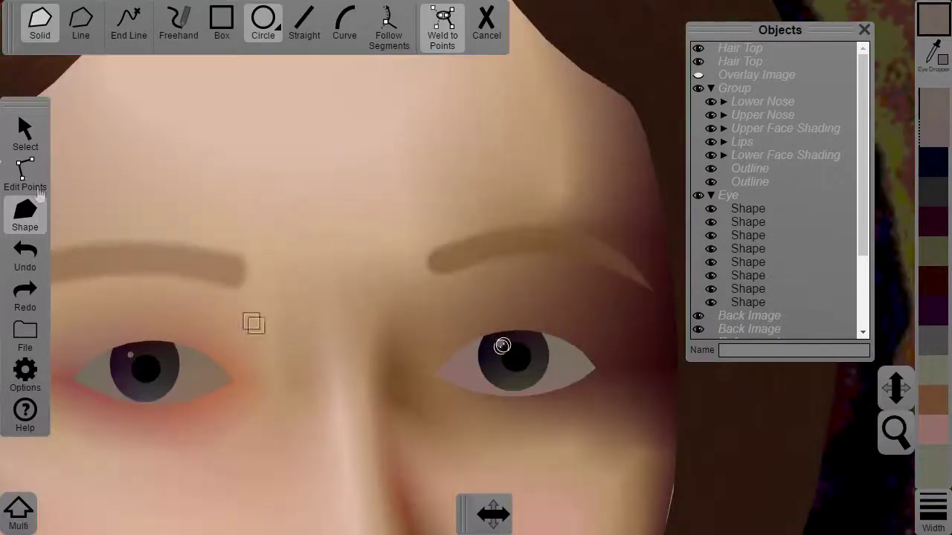
Enlarge the small highlight circles on the left-hand and right-hand pupils
click(25, 134)
click(131, 357)
click(130, 355)
drag(144, 369, 150, 375)
click(245, 354)
click(500, 345)
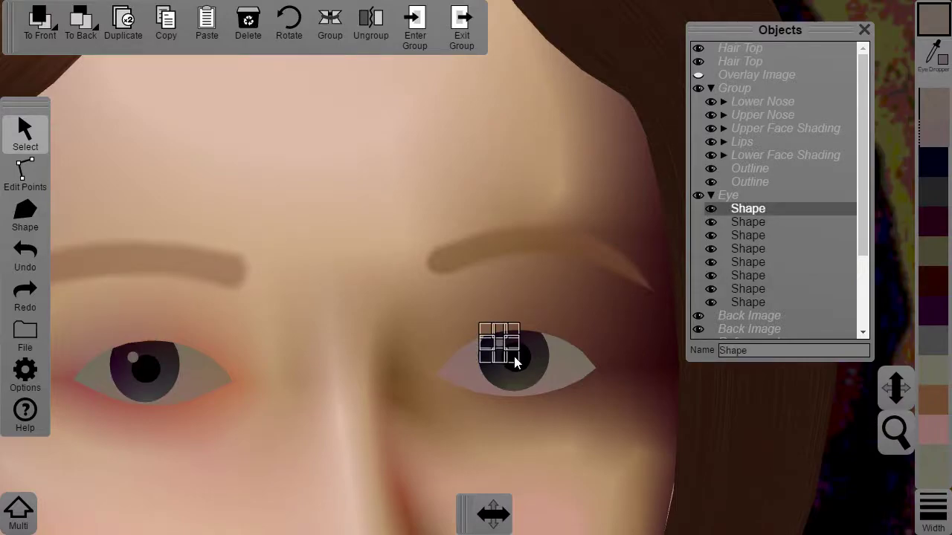
scroll(487, 312, down, 3)
scroll(521, 379, up, 4)
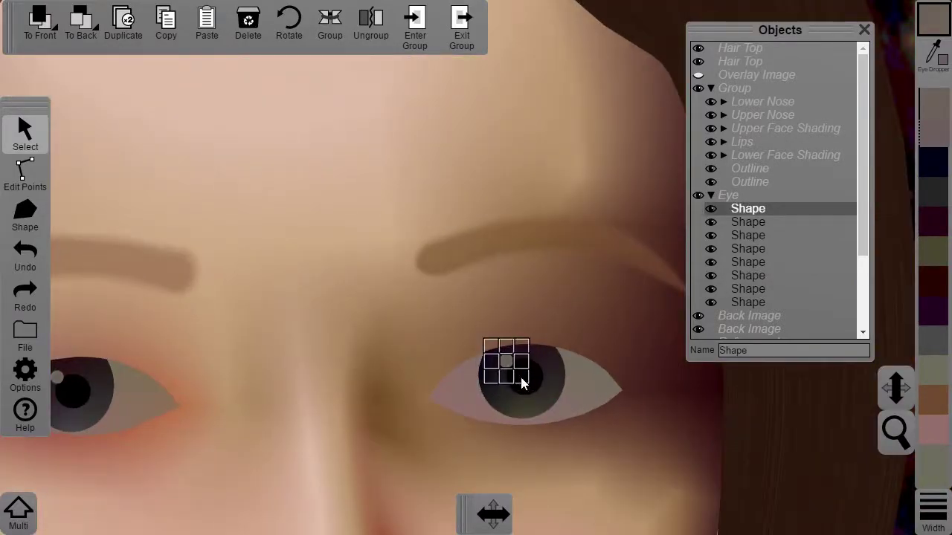
click(576, 372)
Slightly enlarge and fine-tune the position of the iris, pupil and highlight shapes within both eyes
scroll(539, 332, down, 4)
click(539, 332)
drag(519, 384, 452, 441)
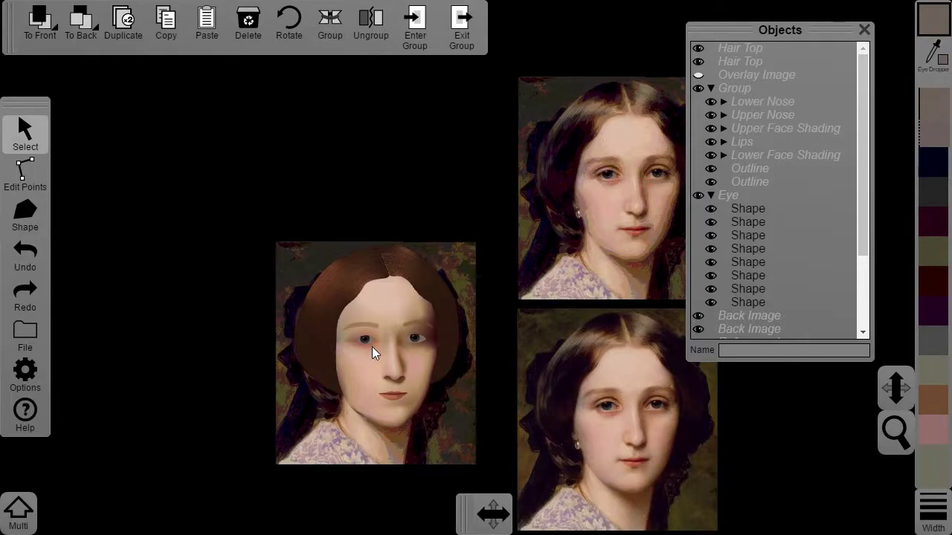
scroll(372, 346, up, 5)
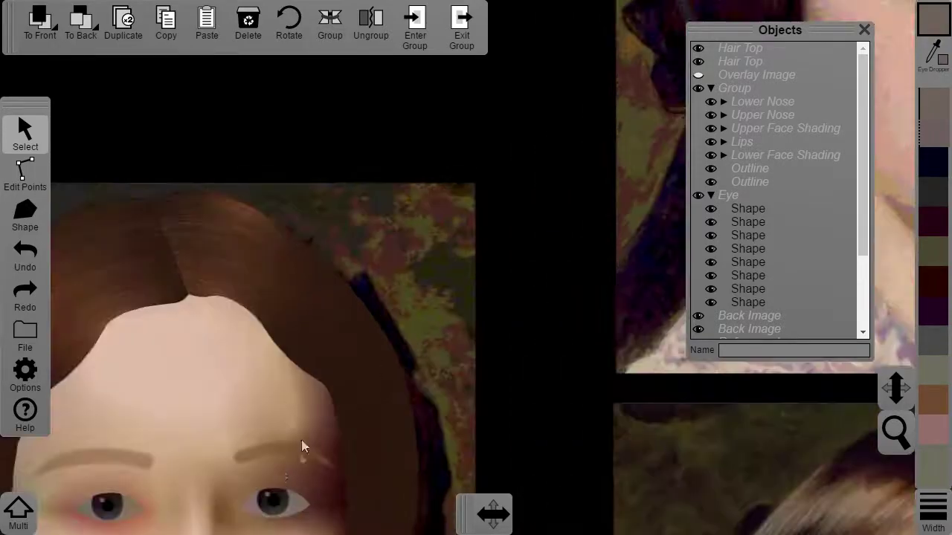
click(375, 420)
drag(369, 446, 371, 449)
drag(302, 381, 300, 377)
drag(180, 415, 339, 387)
click(247, 396)
drag(278, 423, 282, 417)
drag(216, 351, 216, 352)
click(376, 385)
scroll(376, 385, down, 6)
drag(511, 313, 442, 357)
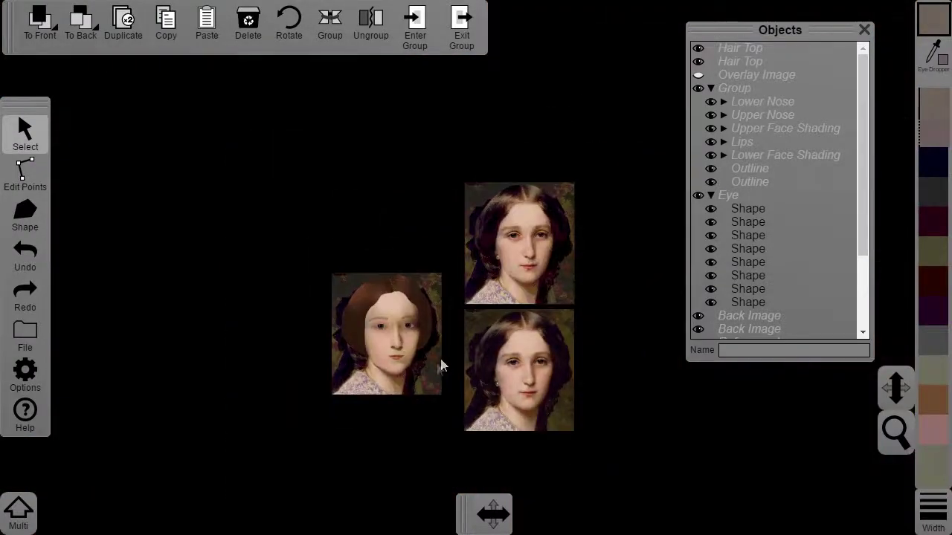
Draw a solid curved shape across the left-hand eye from its outer corner to its inner corner as an upper-eyelid shadow
scroll(442, 356, up, 3)
scroll(315, 372, up, 5)
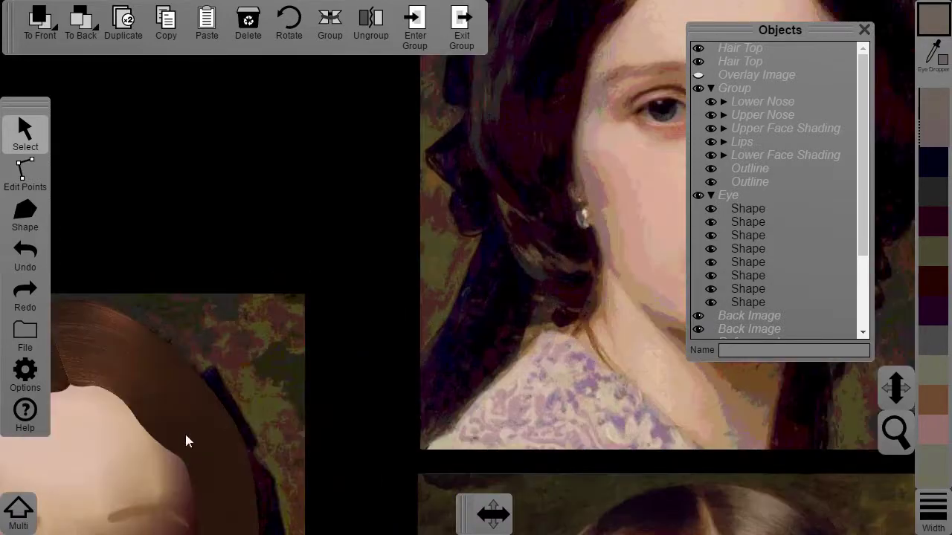
drag(191, 439, 506, 194)
scroll(251, 327, up, 3)
click(24, 217)
click(159, 359)
click(345, 28)
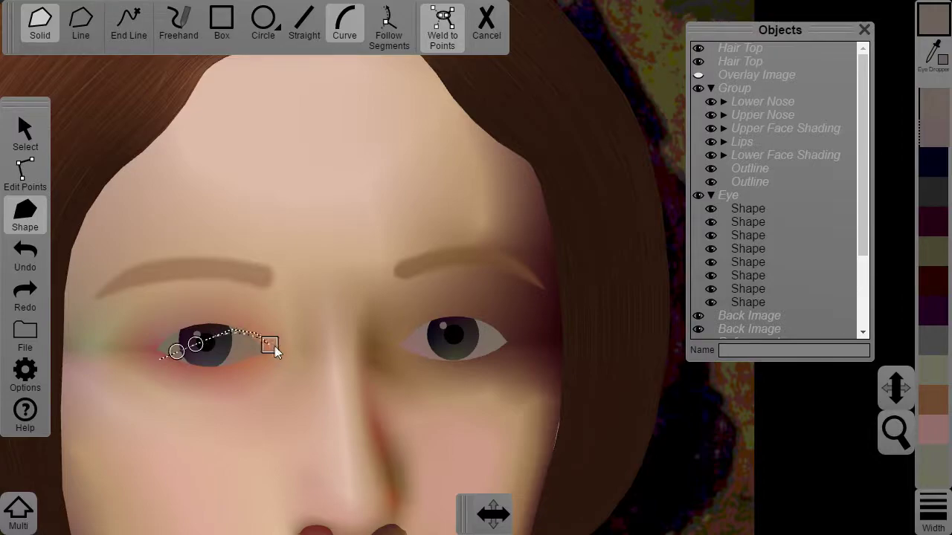
click(263, 311)
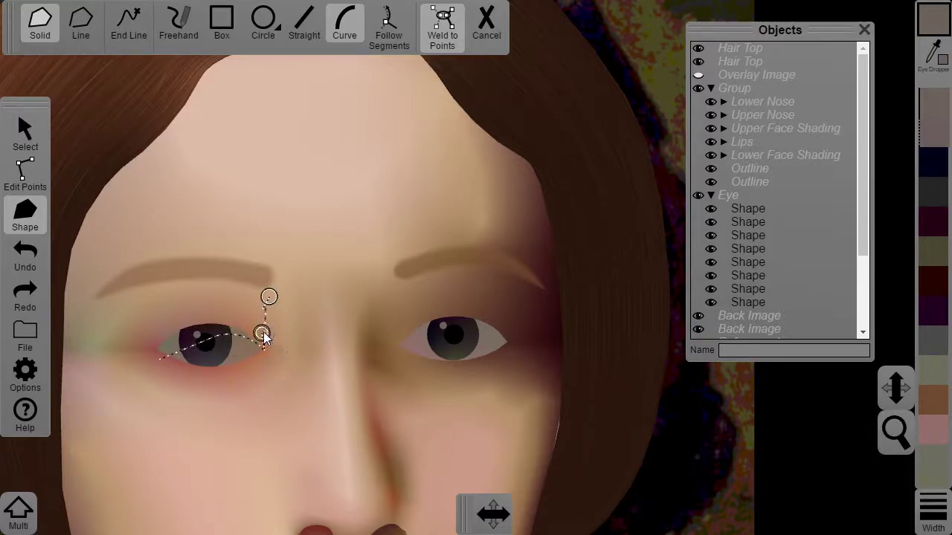
click(121, 353)
click(160, 361)
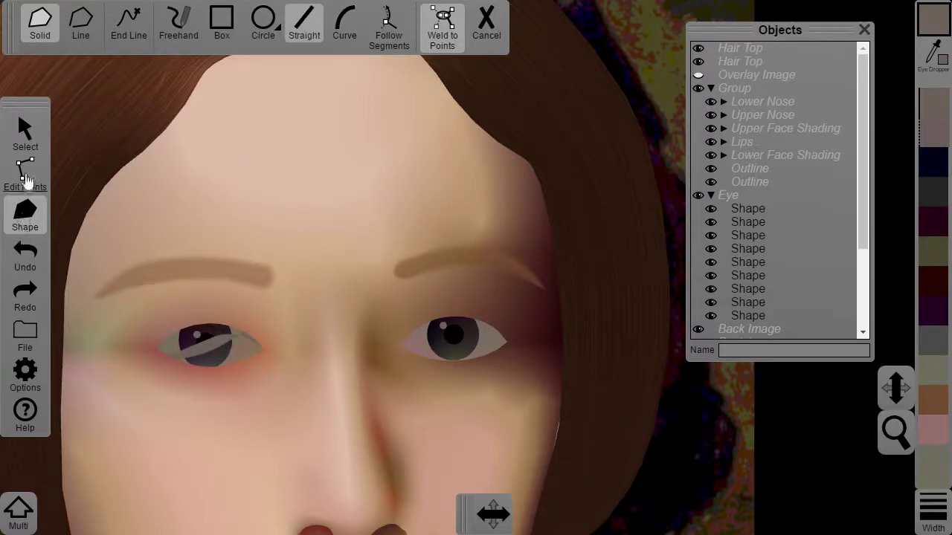
Reshape the eyelid shadow's points so it arches over the left-hand iris, and recolor the shape dark navy
drag(258, 330, 208, 304)
drag(164, 370, 166, 323)
drag(120, 353, 137, 362)
drag(211, 341, 198, 338)
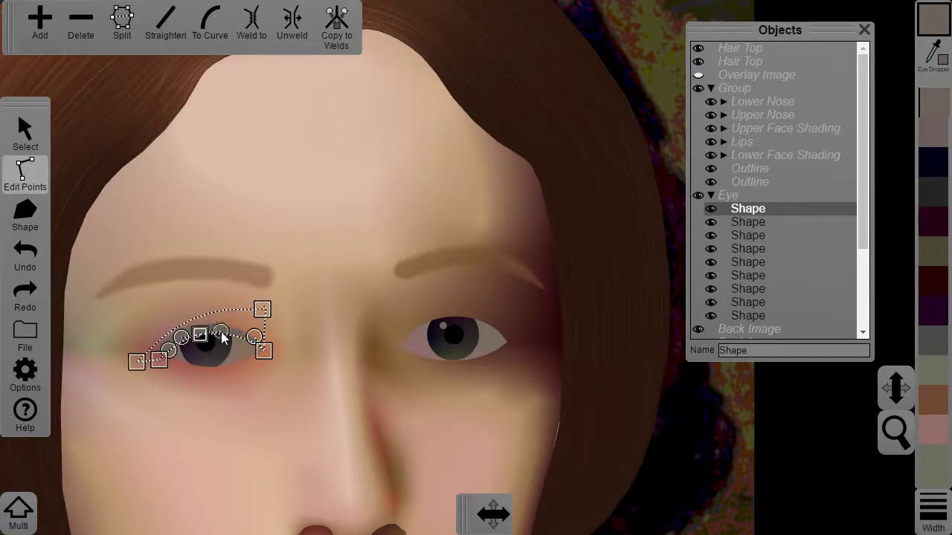
click(32, 137)
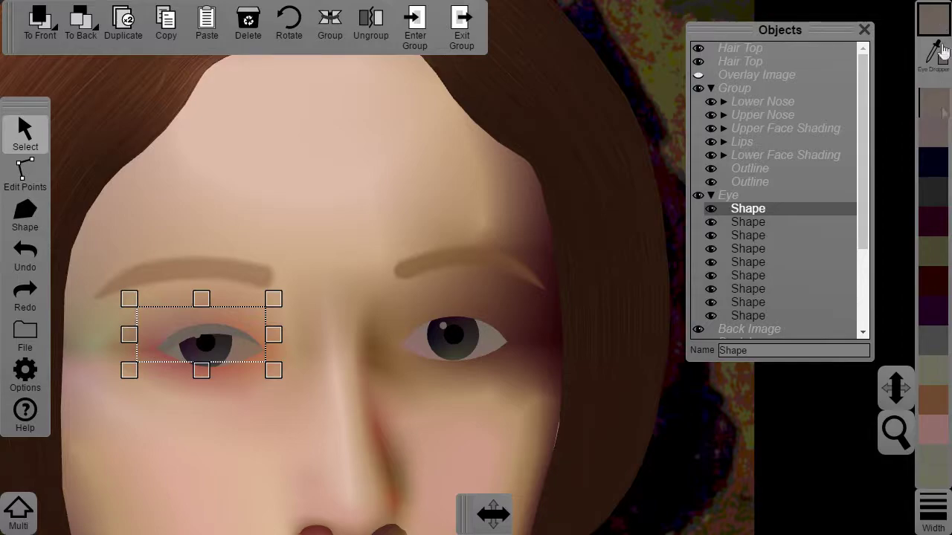
click(940, 170)
click(27, 171)
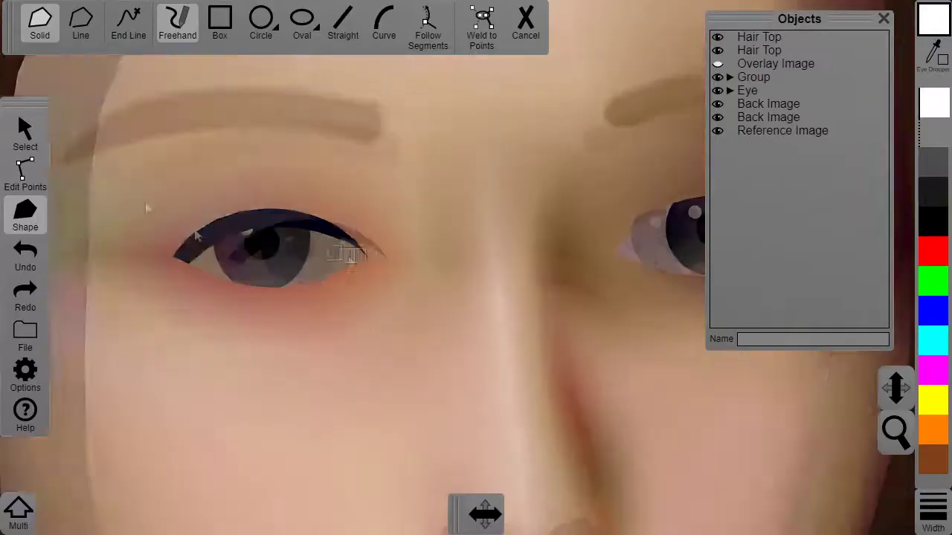
Select all points of the left-hand eyelid shadow, color them black and raise their transparency
click(25, 171)
click(223, 223)
drag(111, 149, 407, 320)
click(933, 222)
click(25, 375)
drag(190, 194, 566, 162)
drag(504, 330, 595, 330)
Straighten the eyelid shadow's inner end, adjust its inner corner points and bend its upper edge along the lid
drag(364, 182, 361, 190)
key(ctrl+z)
click(314, 88)
drag(369, 258, 391, 279)
click(378, 197)
click(166, 22)
drag(365, 182, 365, 223)
drag(286, 221, 270, 186)
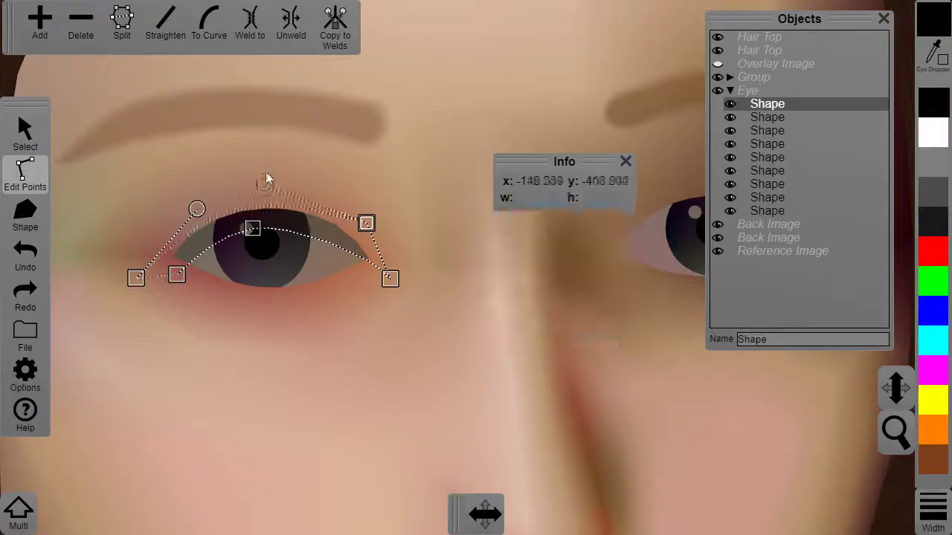
Make the three points along the eyelid shadow's lower edge fully transparent
click(253, 228)
shift+click(176, 275)
shift+click(391, 279)
drag(595, 330, 659, 335)
Tighten the left-hand eyelid shadow by moving its corner points, lower middle point and upper curve handle closer to the eye's contour
drag(390, 280, 374, 278)
drag(248, 228, 262, 231)
drag(136, 278, 153, 263)
drag(366, 223, 377, 251)
drag(265, 197, 285, 164)
Set the eyelid shadow's two upper corner points to 83% transparency
click(377, 251)
drag(595, 330, 605, 333)
shift+click(153, 262)
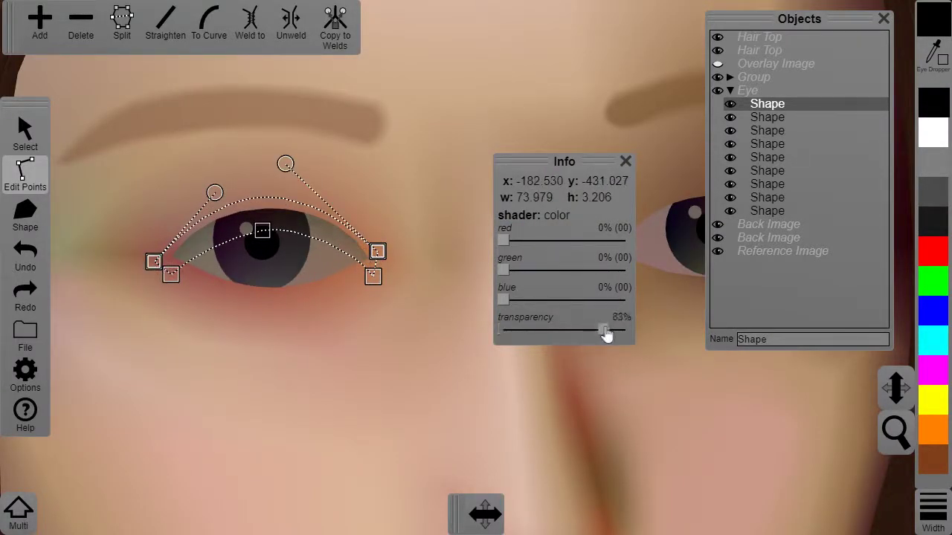
click(422, 258)
scroll(422, 258, down, 5)
scroll(322, 241, up, 5)
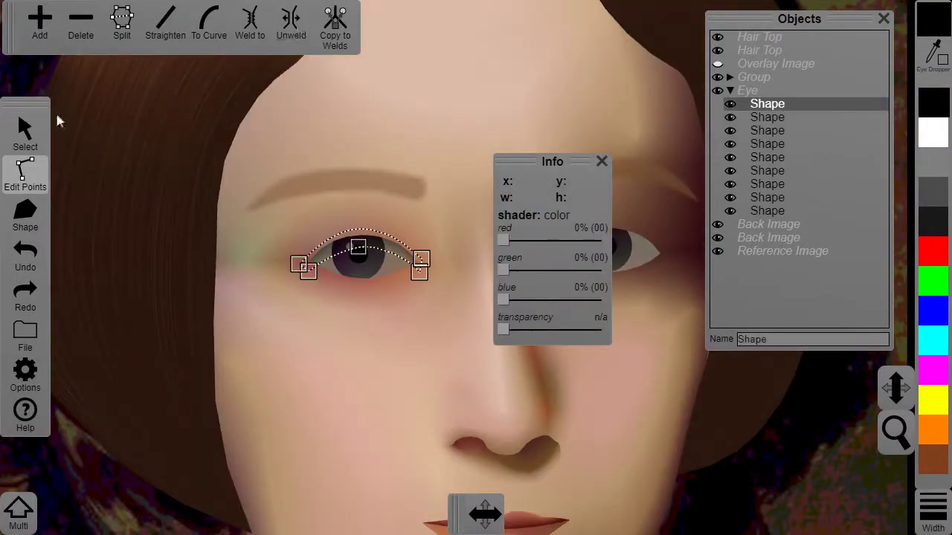
Duplicate the left-hand eyelid shadow and place the copy over the right-hand eye's upper lid
click(26, 131)
drag(357, 249, 638, 244)
click(25, 174)
scroll(618, 307, up, 4)
click(771, 131)
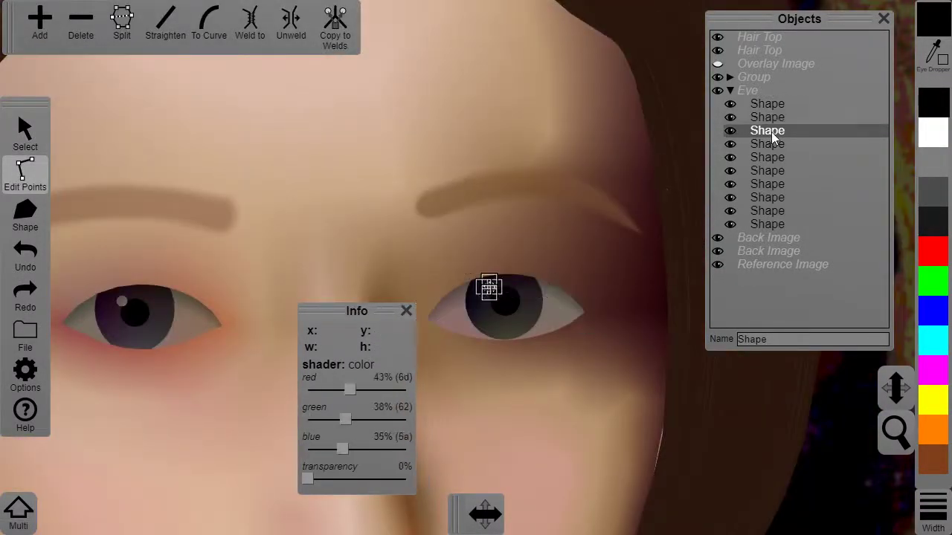
click(26, 130)
click(763, 156)
click(767, 197)
click(649, 428)
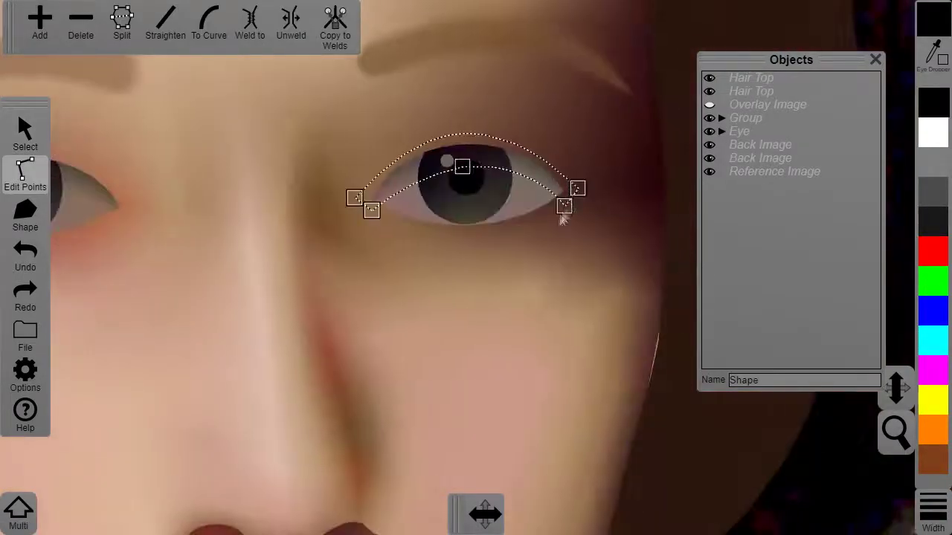
Adjust the points of the right-hand eyelid shadow's outer end and lower edge to follow that eye's contour
drag(577, 186, 582, 188)
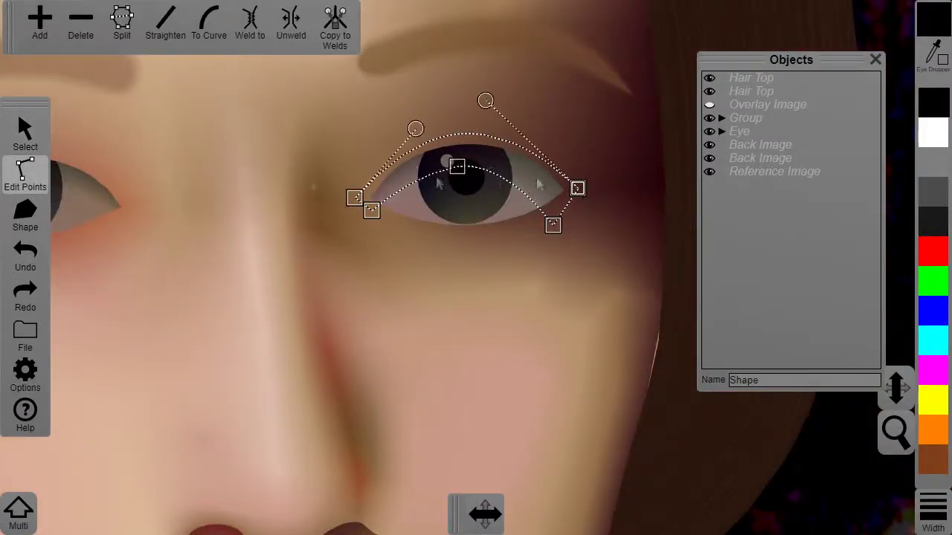
drag(199, 360, 236, 360)
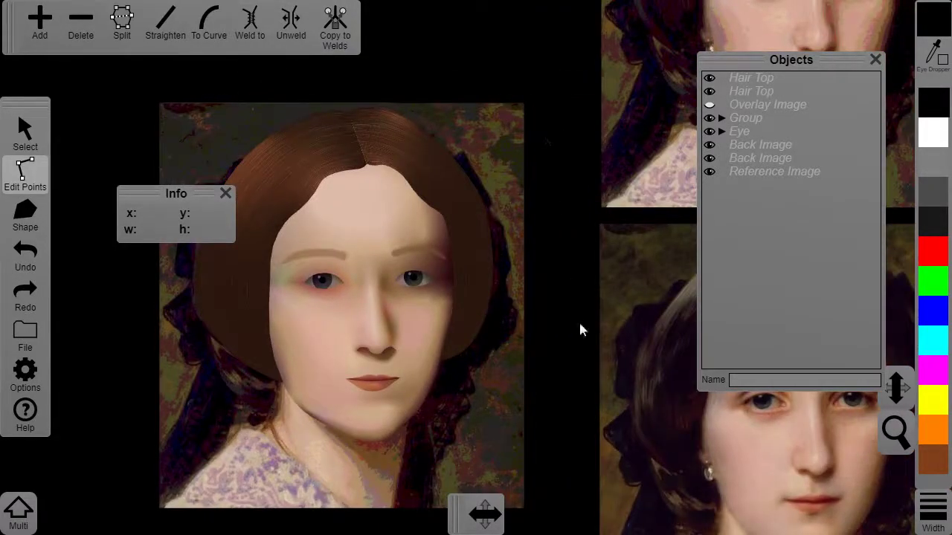
scroll(353, 285, up, 3)
Rename the group holding the face shapes to "Face"
click(22, 131)
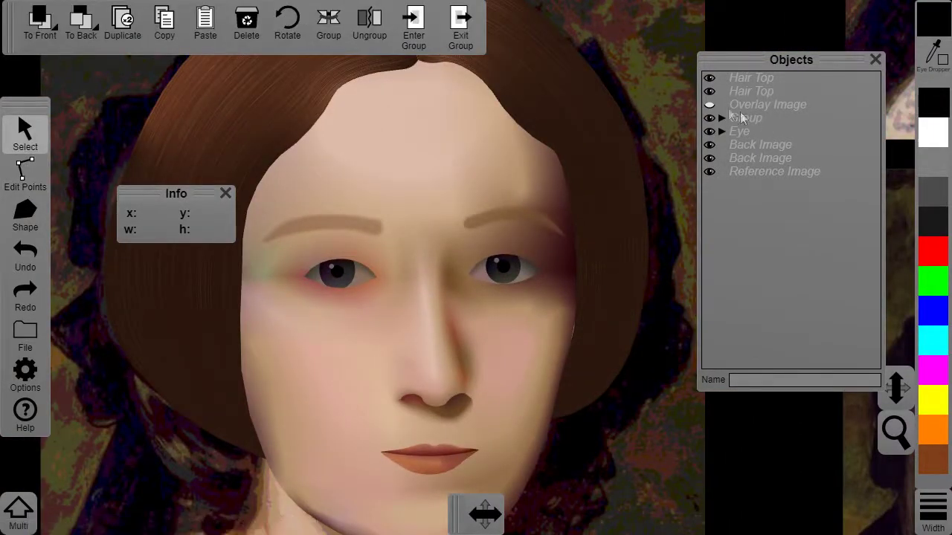
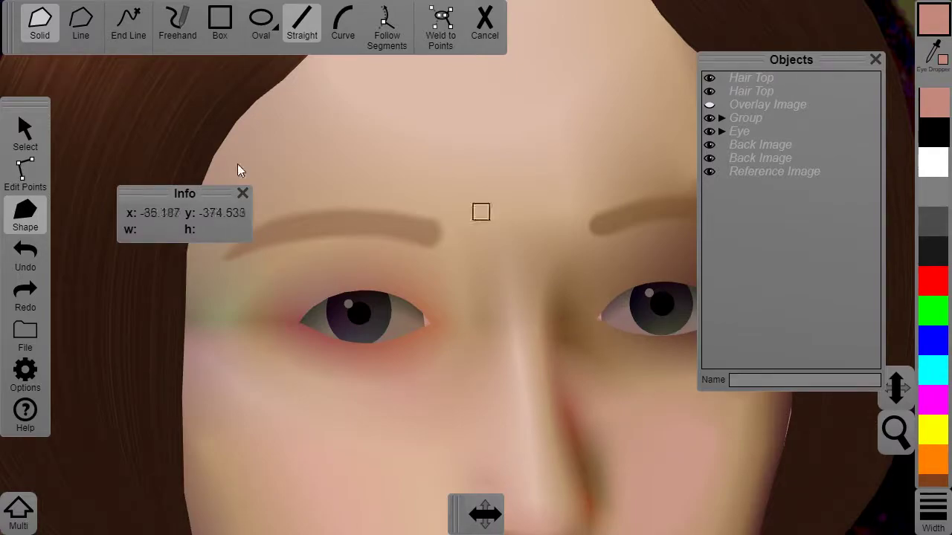
click(747, 118)
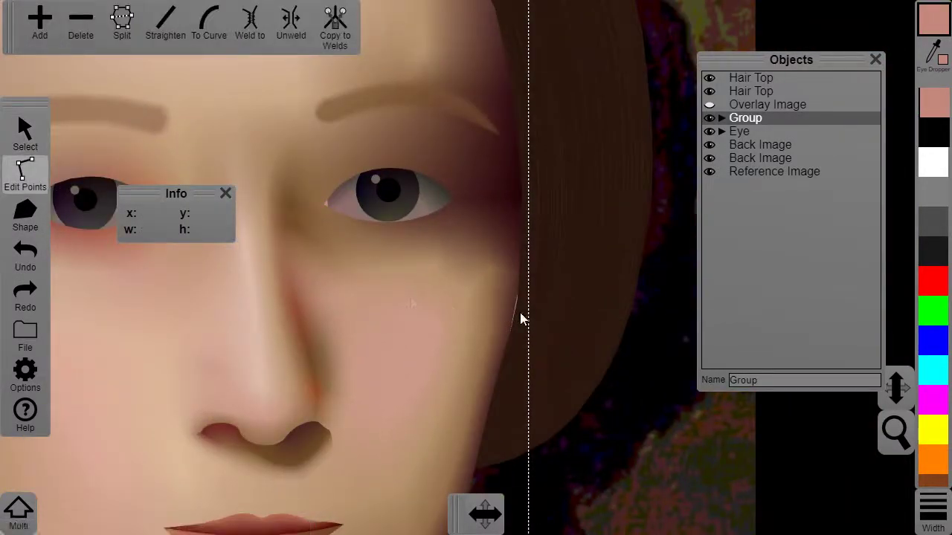
click(520, 287)
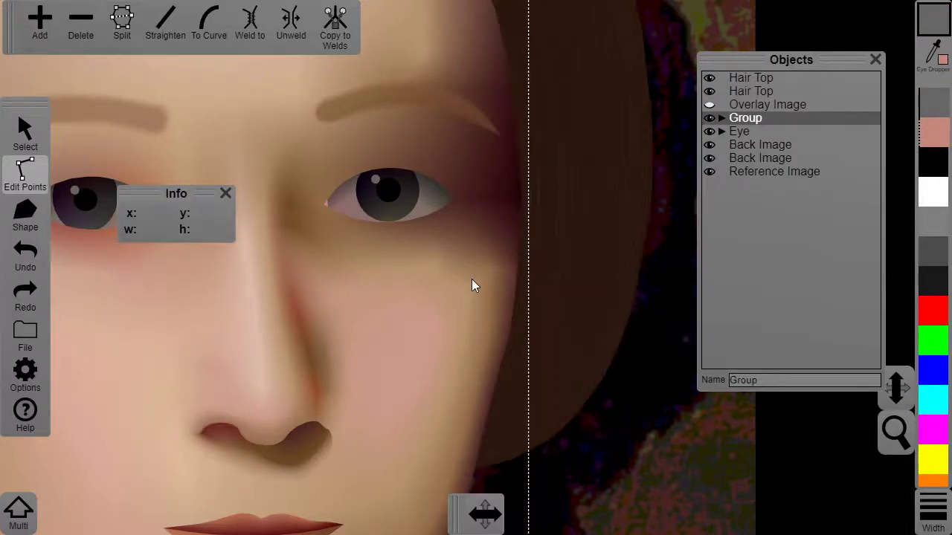
scroll(472, 286, down, 3)
scroll(493, 249, up, 2)
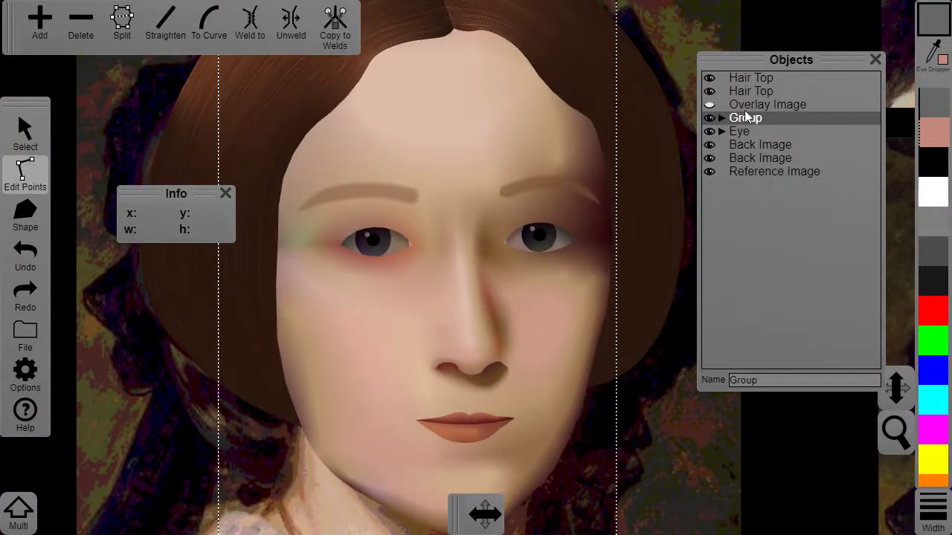
click(25, 134)
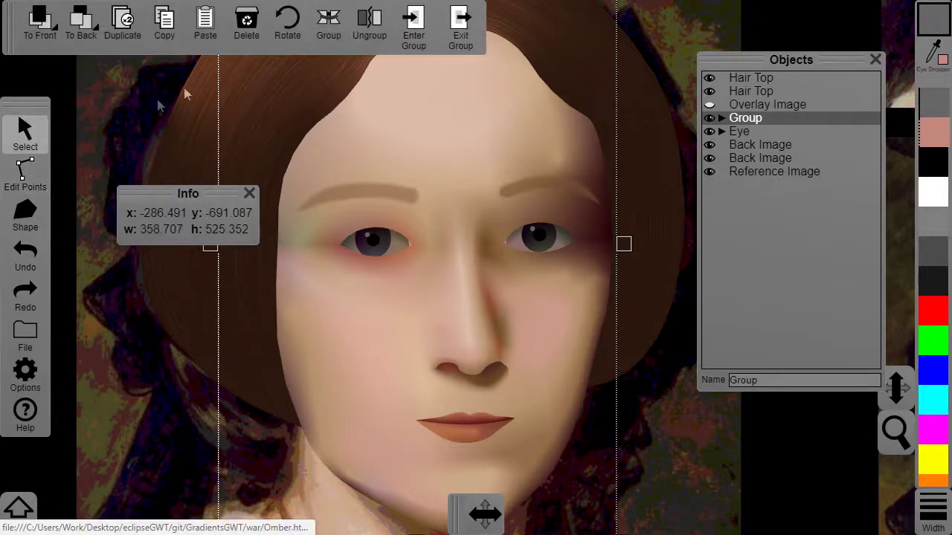
click(93, 127)
click(734, 118)
text(Face)
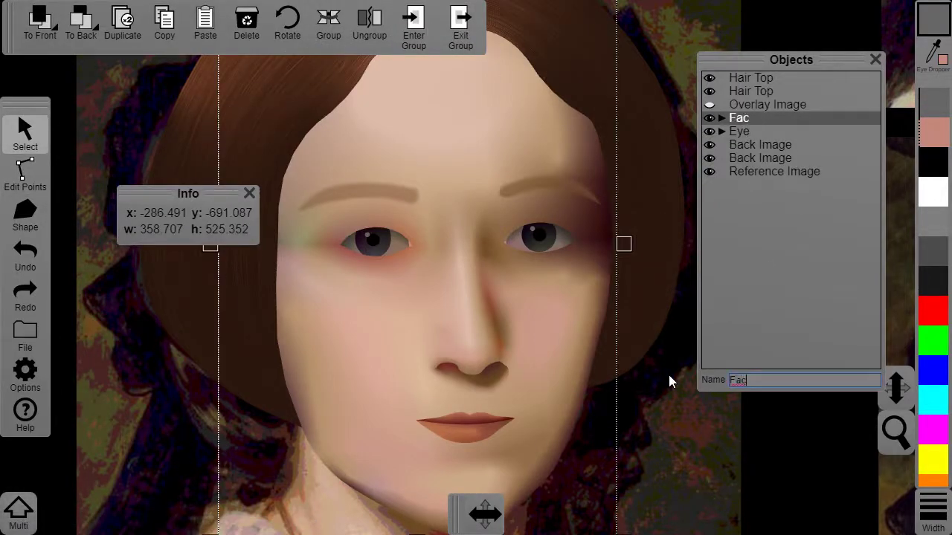
Enter the Face group and bring the Lips group in front of the nose and face shading groups
click(721, 118)
scroll(491, 221, up, 2)
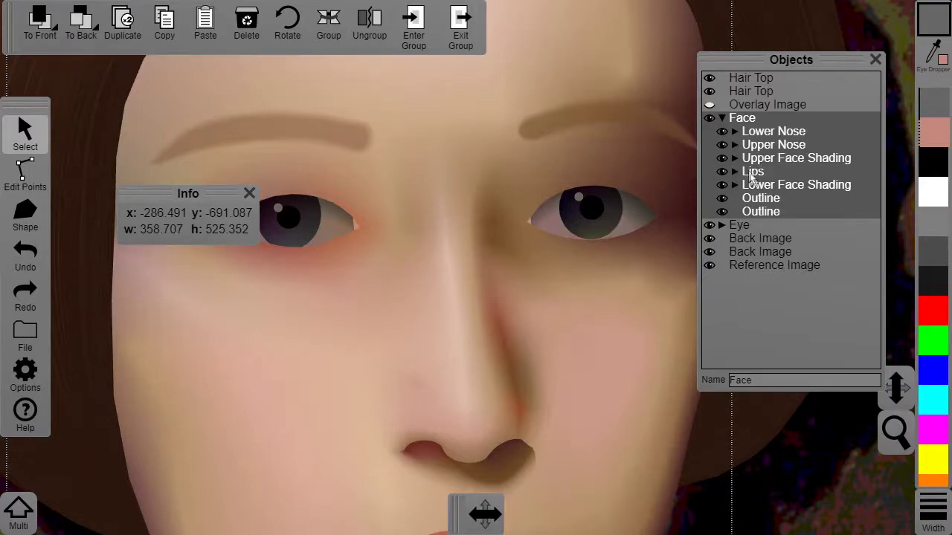
click(415, 22)
click(751, 174)
click(40, 22)
click(778, 177)
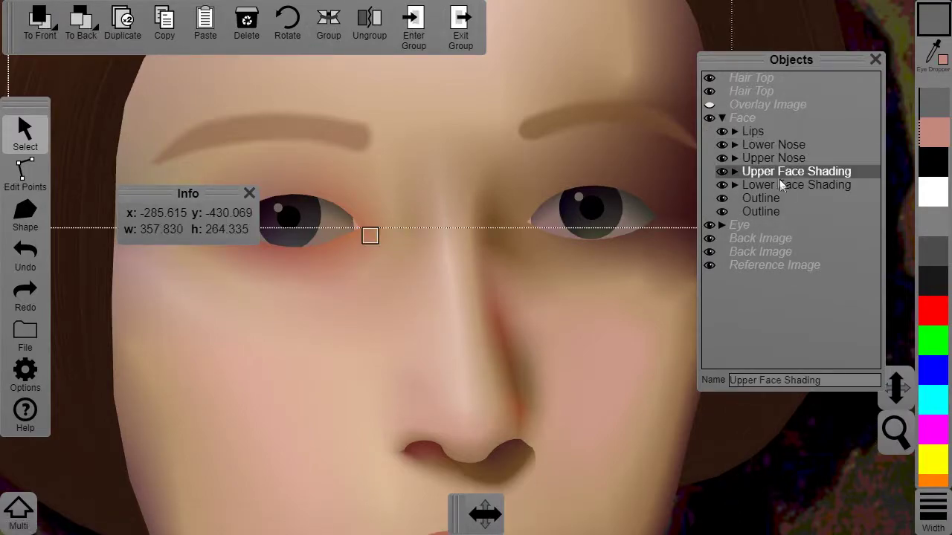
Ungroup Upper Face Shading and Lower Face Shading, and combine their loose shapes into a single group
click(369, 26)
click(781, 305)
click(369, 26)
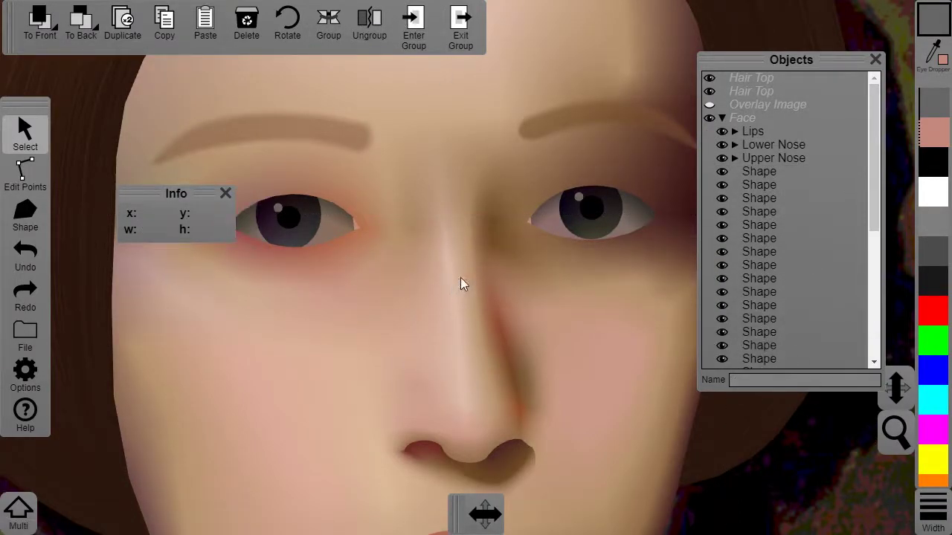
scroll(475, 223, down, 2)
key(ctrl+a)
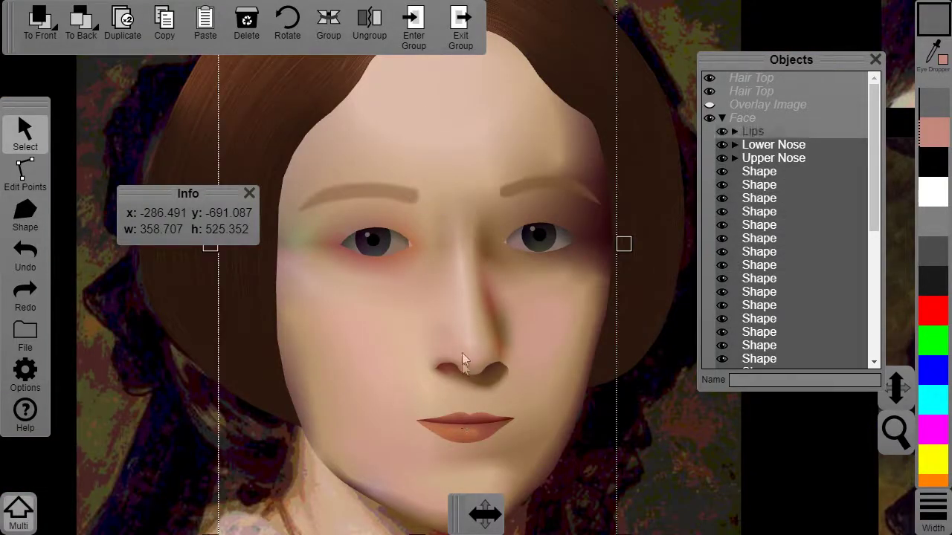
key(ctrl+g)
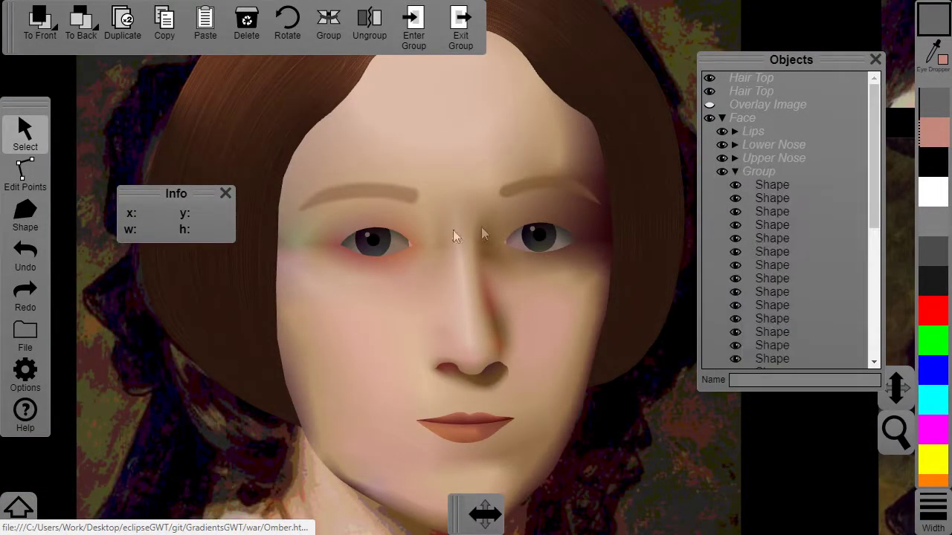
Show the overlay image and add a point to the upper shading shape at the left-hand eye's inner corner
scroll(561, 254, up, 5)
click(710, 104)
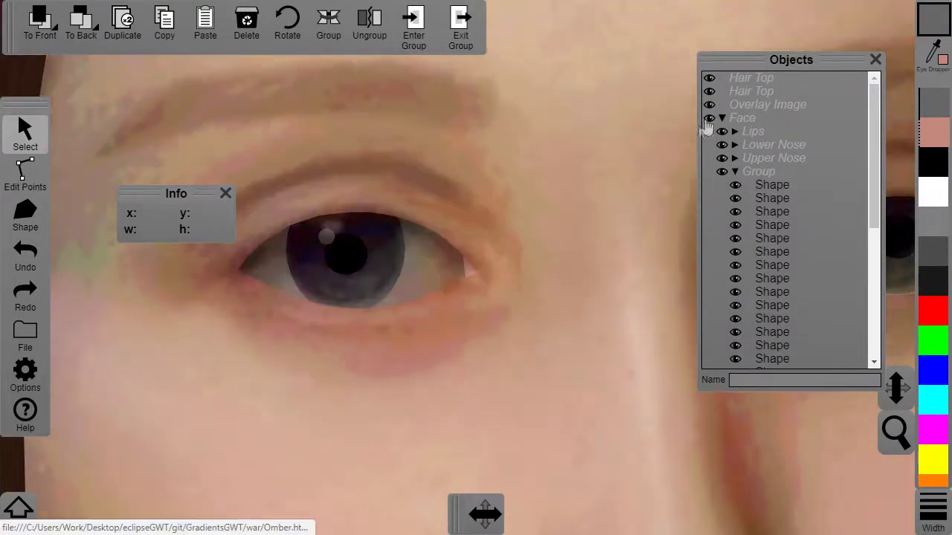
double_click(473, 276)
drag(476, 274, 460, 259)
scroll(469, 266, up, 2)
double_click(471, 262)
click(459, 254)
click(41, 22)
Adjust the upper shading shape's curve handles and corner points to follow the left-hand eye's tear duct
drag(378, 170, 383, 168)
click(502, 292)
double_click(483, 309)
drag(496, 295, 495, 287)
double_click(479, 269)
drag(462, 258, 467, 263)
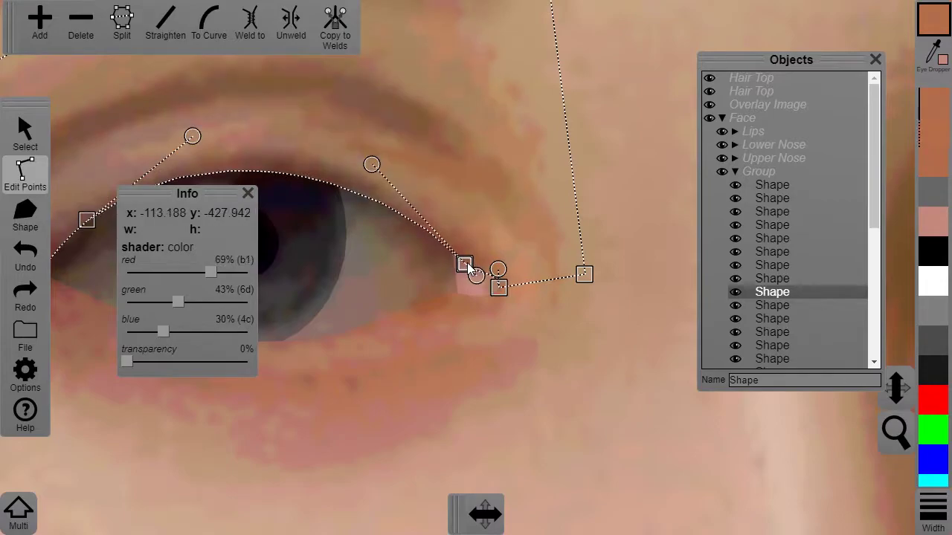
Add a point to the upper shading shape at the right-hand eye's inner corner
click(526, 254)
scroll(526, 254, down, 5)
double_click(447, 332)
scroll(388, 312, up, 6)
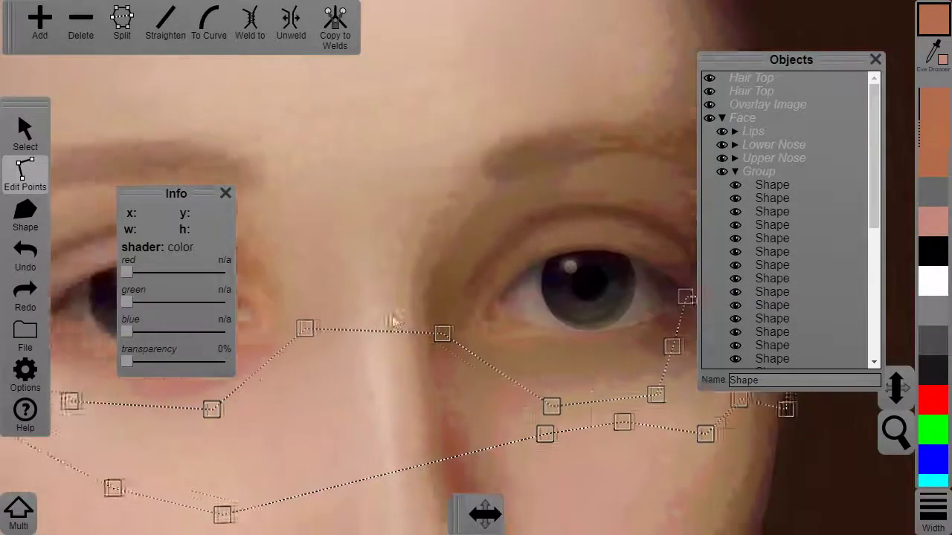
double_click(411, 377)
click(420, 363)
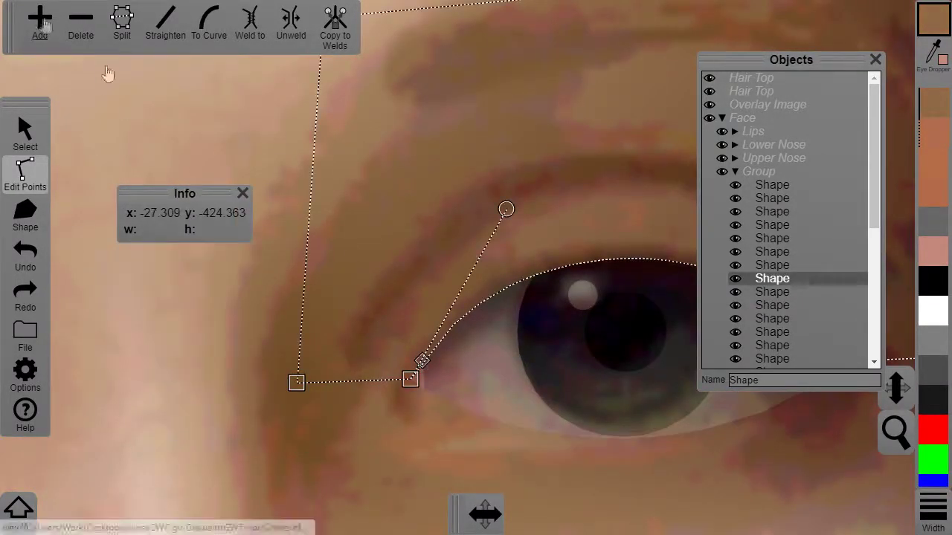
click(42, 24)
Move the right-hand upper shading shape's inner-corner points and curve handle to fit the tear duct and upper lid
scroll(375, 436, up, 2)
drag(378, 431, 375, 453)
click(383, 455)
click(394, 408)
drag(394, 406, 391, 415)
drag(548, 190, 540, 184)
click(312, 376)
scroll(402, 431, down, 8)
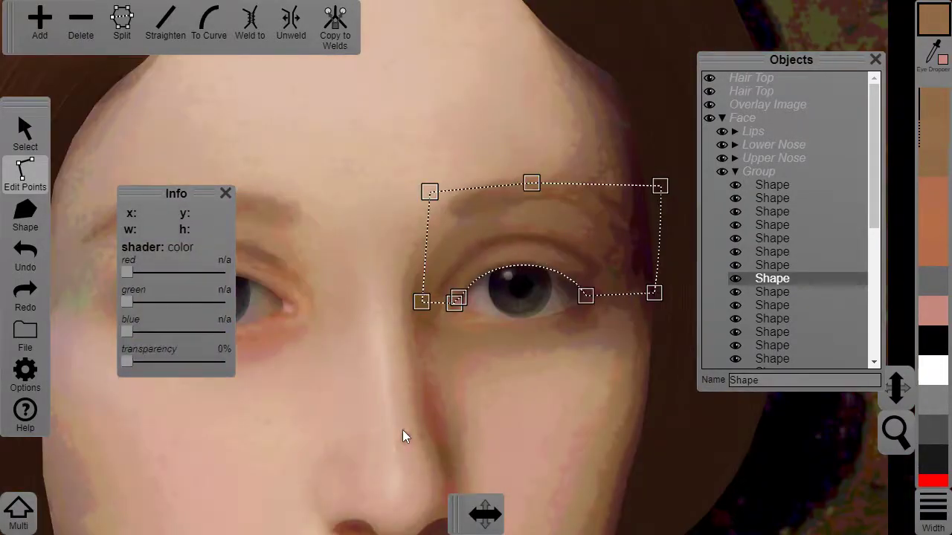
Reposition the lower shading shape's points at the right-hand eye's inner corner to match the overlay image
click(709, 104)
click(674, 436)
click(434, 335)
scroll(434, 334, up, 6)
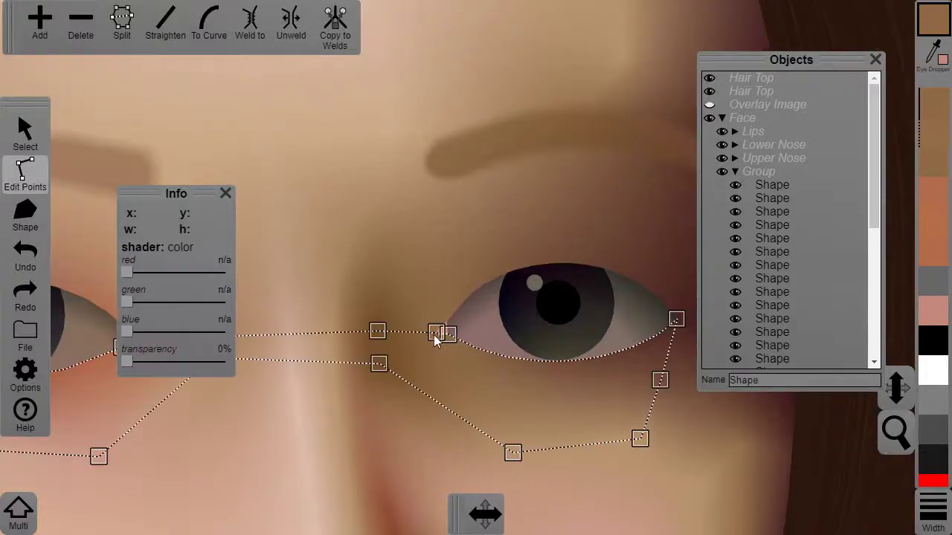
click(710, 104)
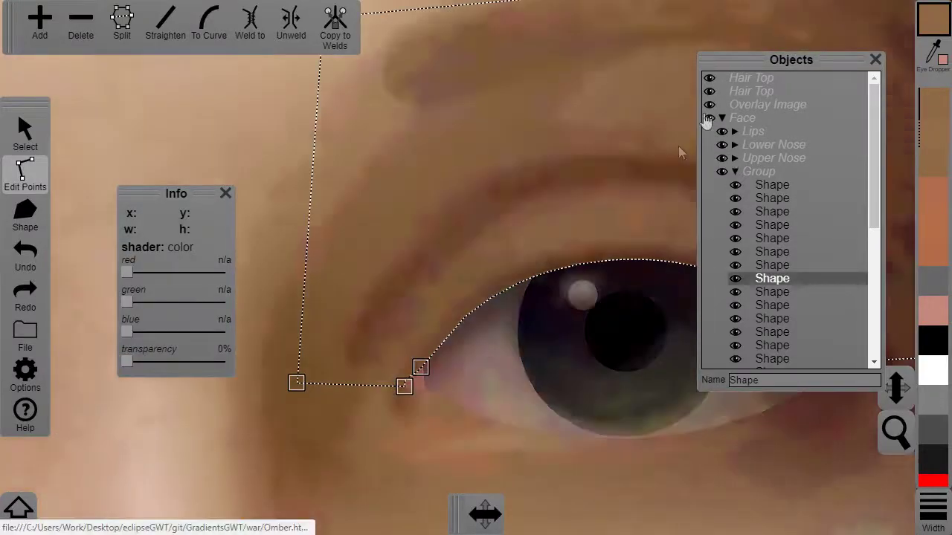
click(433, 407)
drag(434, 408, 432, 394)
click(394, 388)
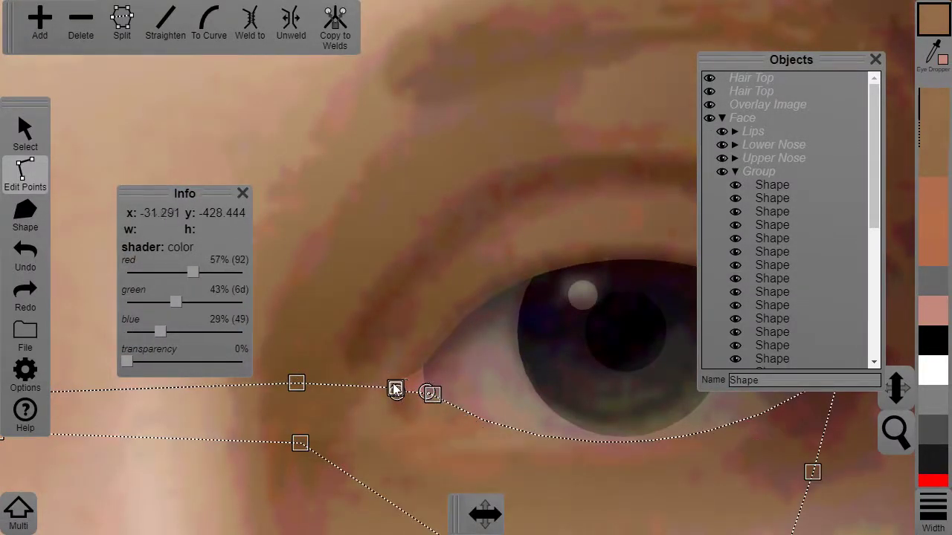
Fit the lower shading shape's inner-corner point to the left-hand eye's tear duct
click(334, 363)
scroll(334, 364, down, 4)
scroll(419, 365, up, 6)
click(357, 452)
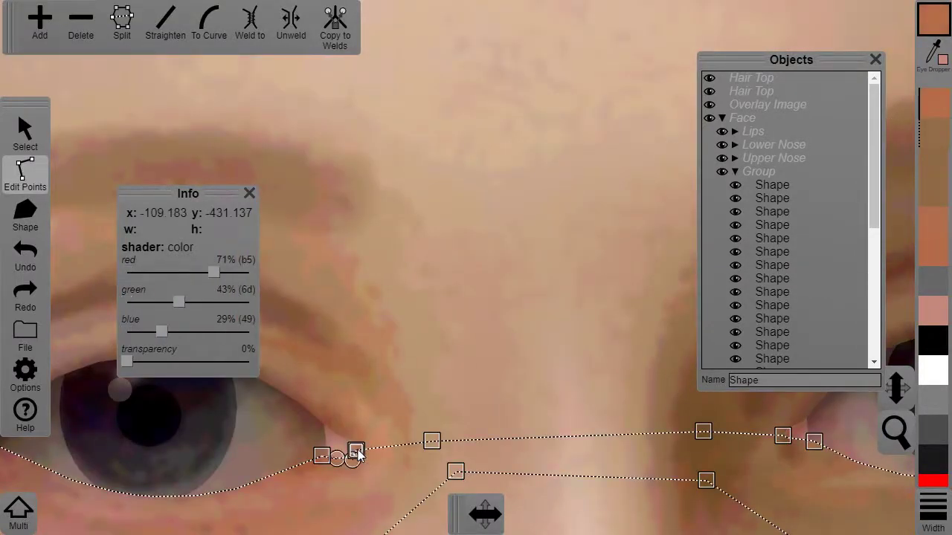
scroll(354, 452, down, 5)
click(399, 414)
scroll(635, 406, down, 8)
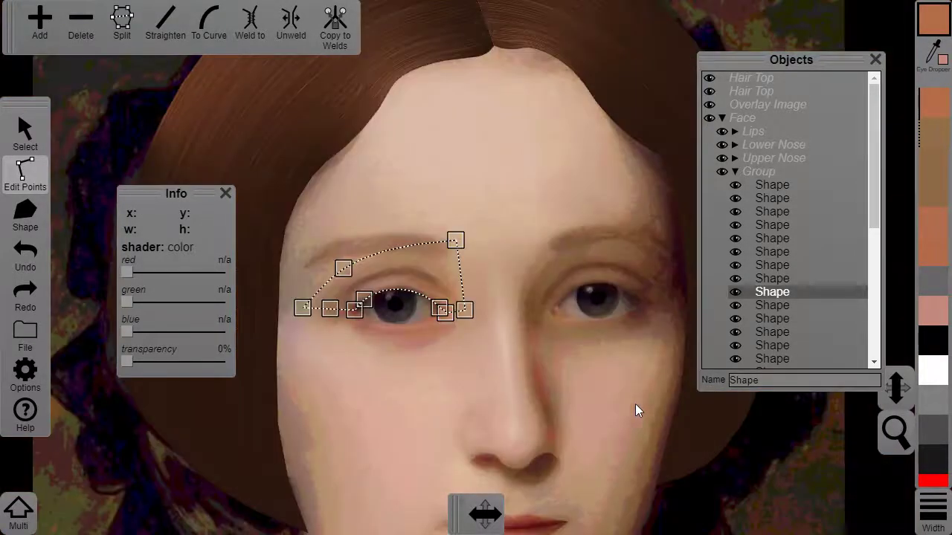
Refine the shading shape points around the right-hand eye's inner corner against the overlay image
click(568, 382)
click(709, 105)
scroll(159, 334, up, 8)
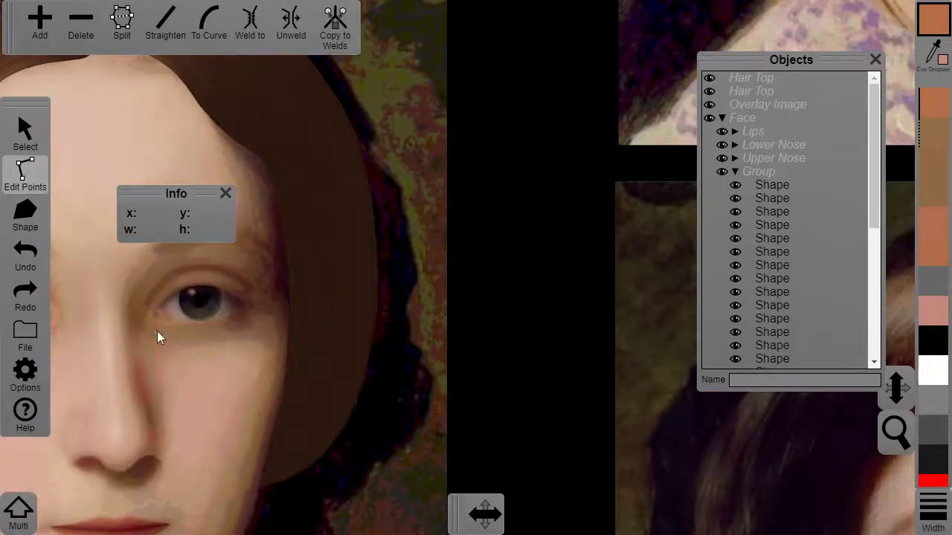
scroll(435, 389, down, 3)
click(436, 389)
click(422, 359)
drag(420, 361, 424, 363)
scroll(425, 363, up, 3)
click(378, 440)
drag(383, 433, 391, 452)
click(406, 450)
click(379, 442)
Hide the overlay image and compare the shaded eye corners with the reference portrait
scroll(392, 454, down, 6)
click(606, 392)
click(710, 104)
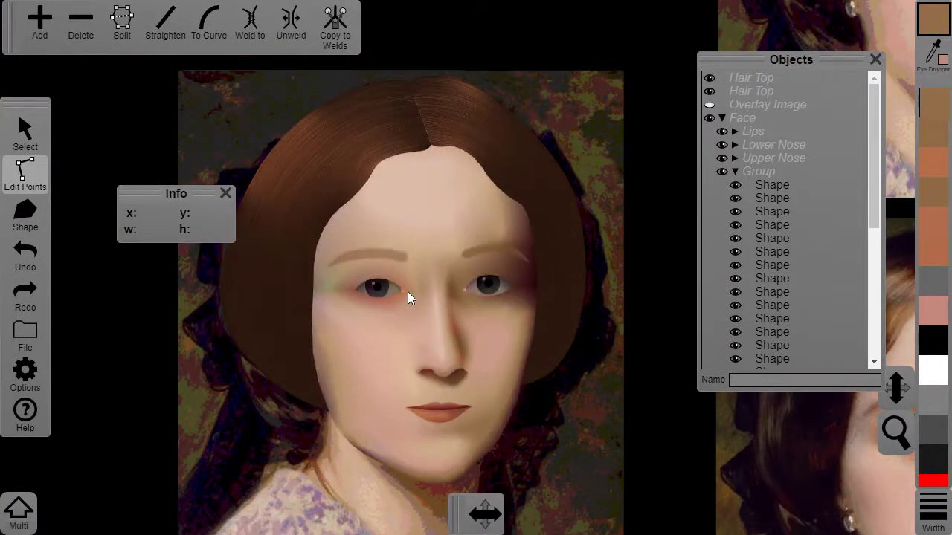
scroll(451, 302, up, 3)
scroll(523, 350, down, 5)
scroll(589, 391, up, 1)
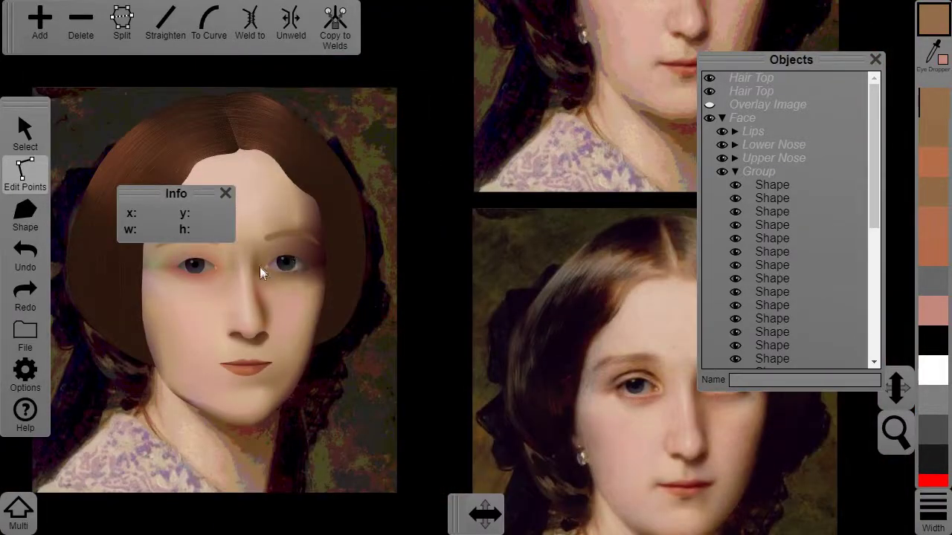
scroll(284, 315, up, 3)
scroll(488, 325, up, 2)
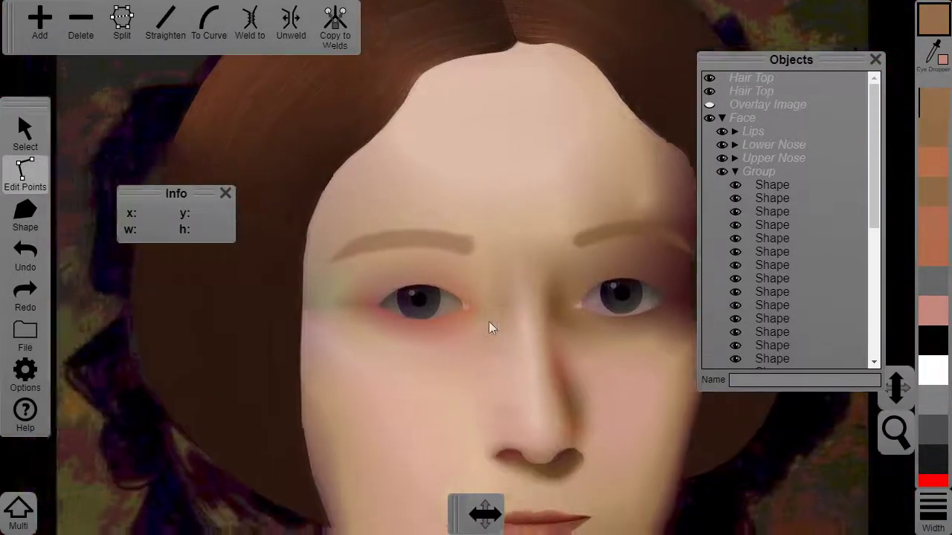
Show the overlay image, add a point at the left-hand eye's outer corner and split the lower shading shape between both corners
click(399, 356)
click(710, 104)
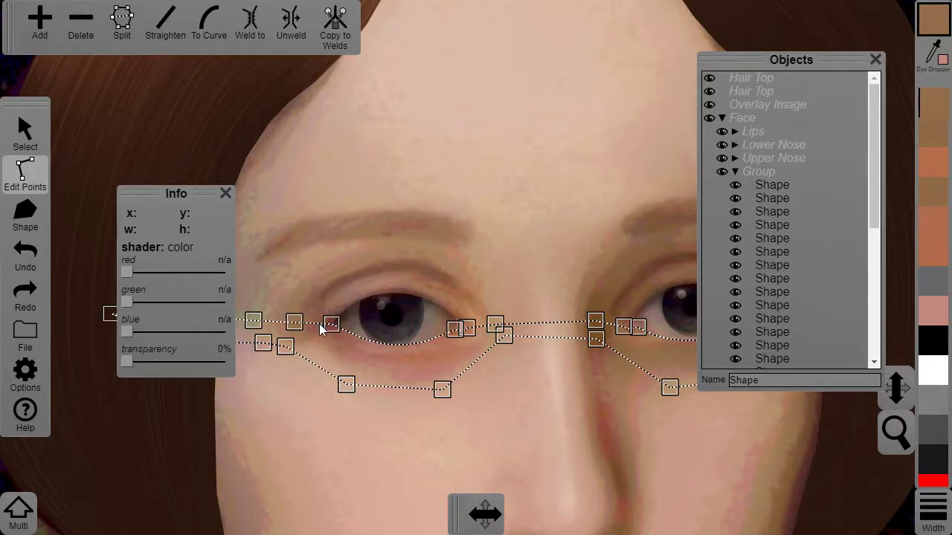
click(321, 326)
click(38, 25)
shift+click(495, 326)
click(122, 23)
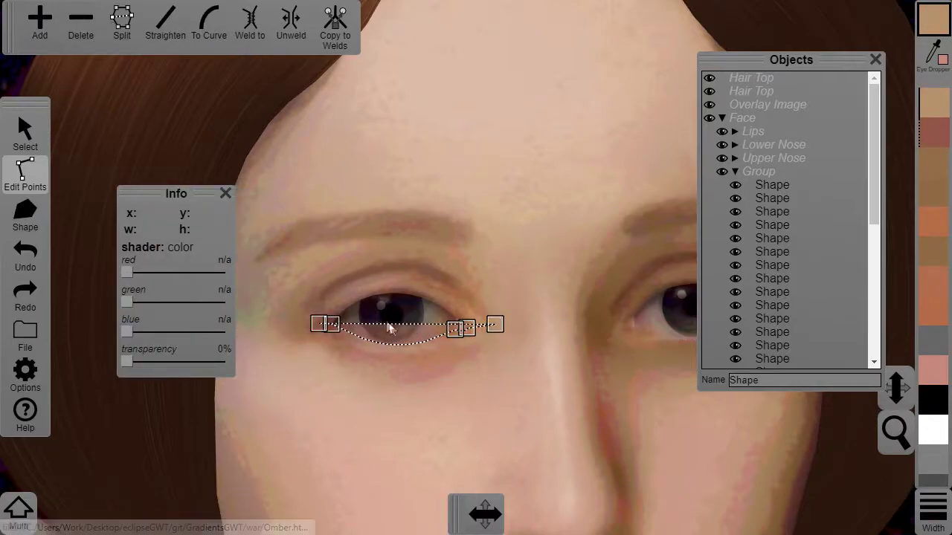
Convert the split lower-lid shape's straight edge to a curve and bend it below the left-hand eye
click(386, 323)
click(209, 24)
drag(363, 324, 358, 369)
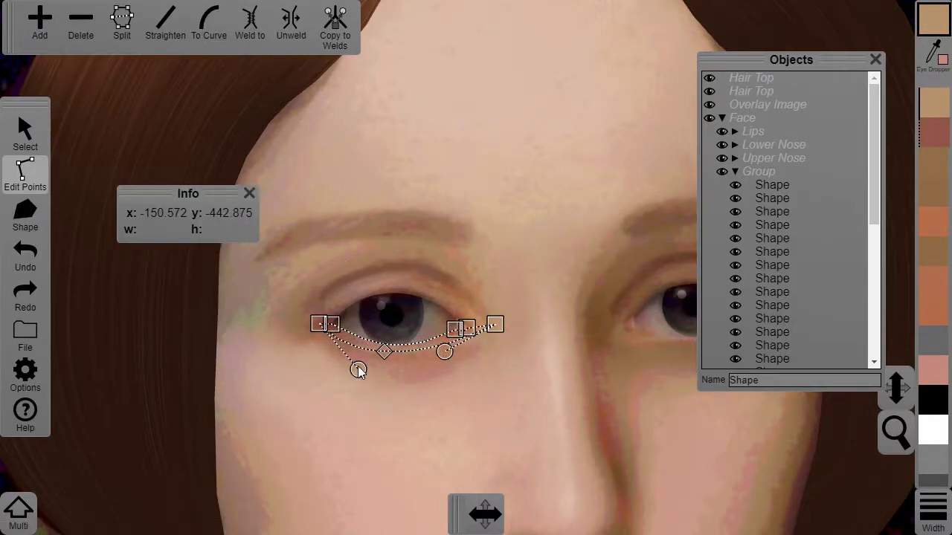
scroll(476, 321, up, 4)
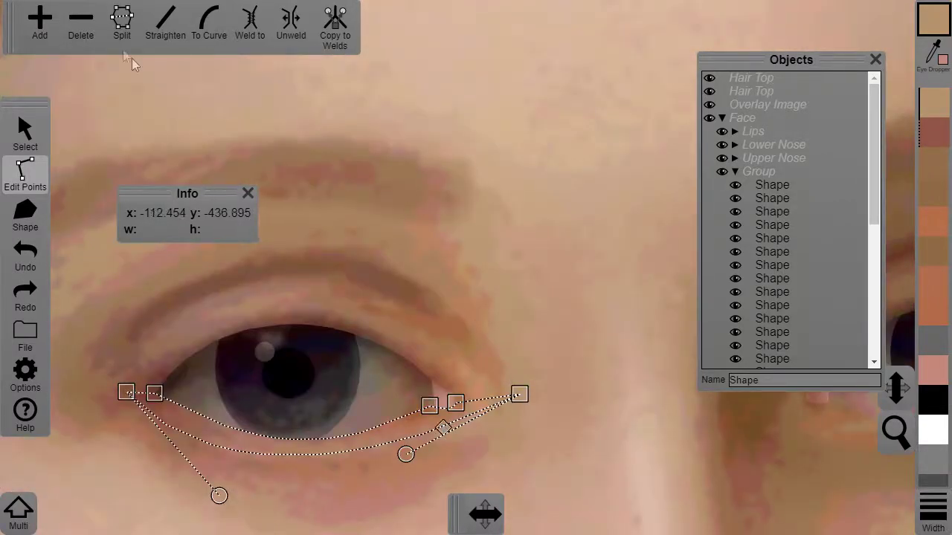
click(443, 428)
Move the left-hand upper shading shape's inner end point closer to the eye and split the shape between its two lower ends
click(498, 377)
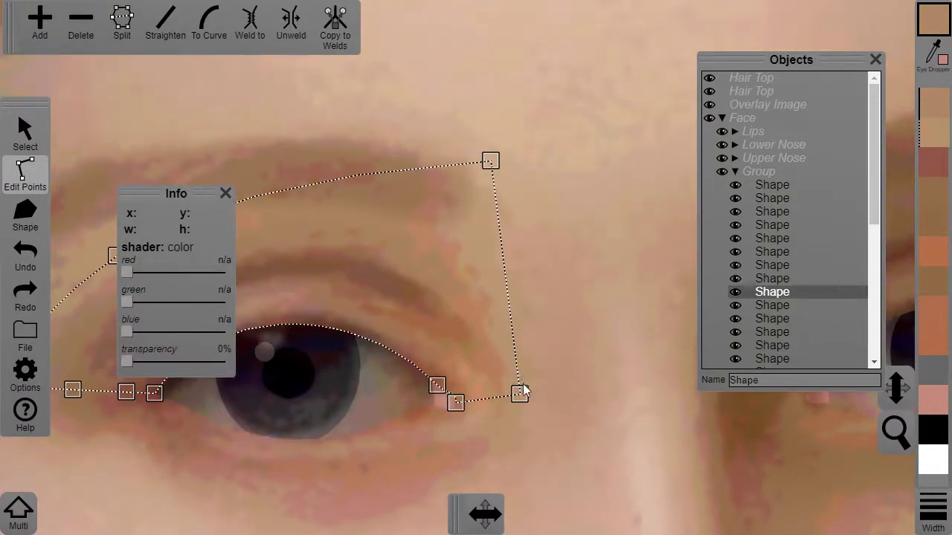
drag(523, 386, 512, 391)
click(73, 389)
shift+click(509, 398)
click(122, 22)
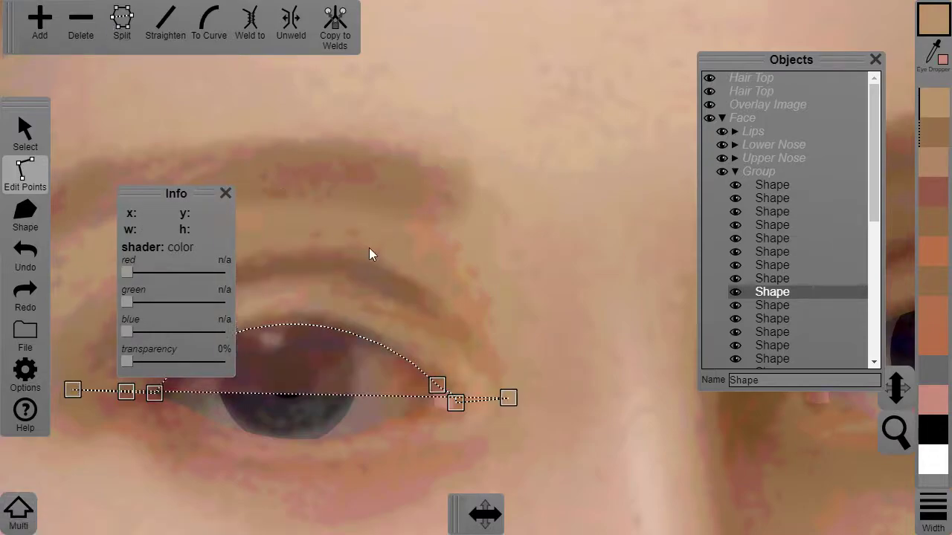
Convert the split upper-lid shape's straight edge to a curve and arch it along the left-hand eyelid crease
click(266, 394)
click(213, 32)
drag(182, 392, 212, 254)
click(399, 395)
drag(399, 395, 369, 192)
click(242, 194)
drag(213, 255, 206, 247)
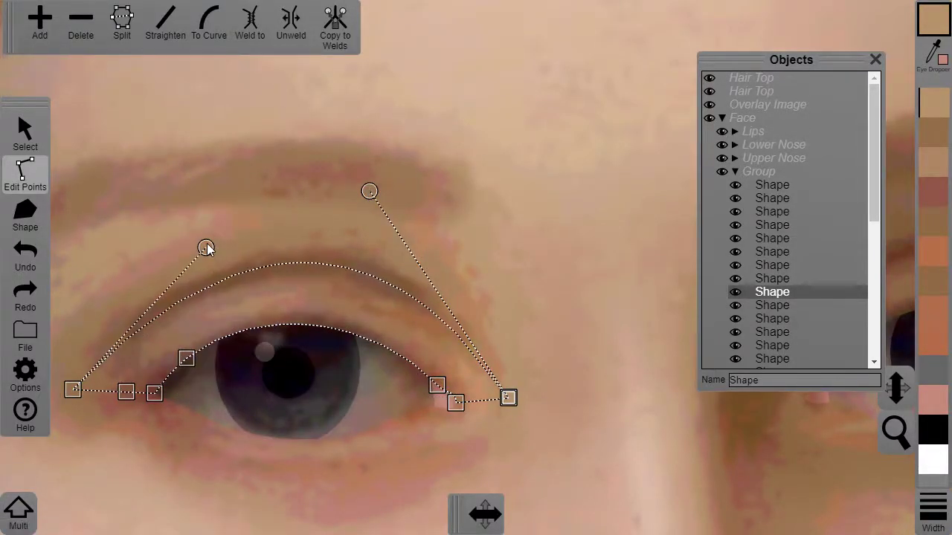
Add points to the right-hand upper shading shape's lower edge beside the eye's inner and outer corners
scroll(369, 296, down, 4)
drag(429, 302, 171, 292)
click(350, 328)
click(338, 344)
click(554, 331)
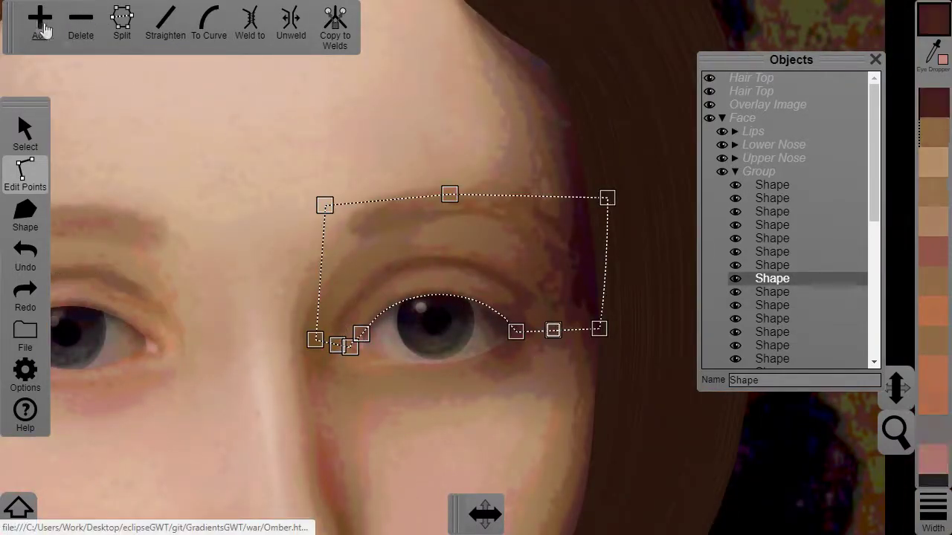
click(528, 330)
click(550, 331)
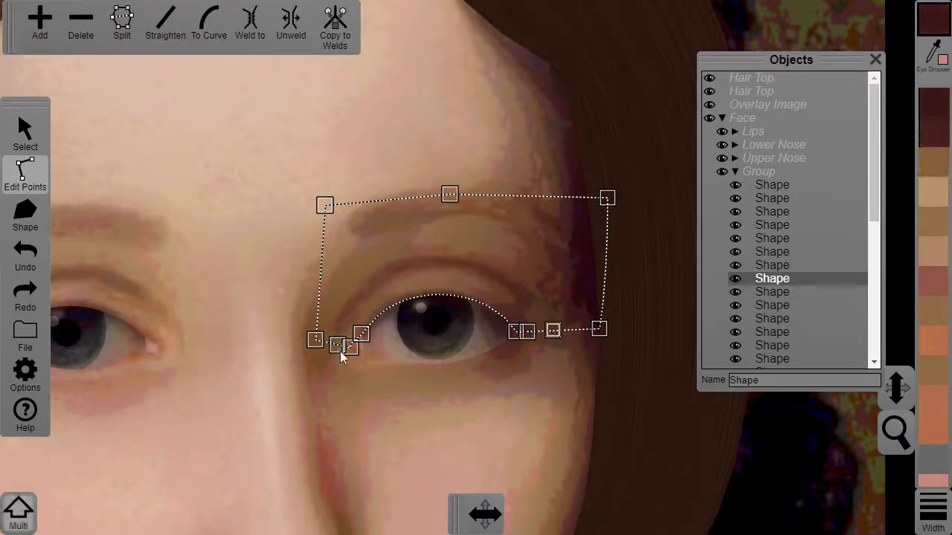
Split the right-hand upper shading shape between its two lower ends and arch the new edge along the eyelid crease
shift+click(337, 345)
click(133, 21)
drag(391, 342, 371, 244)
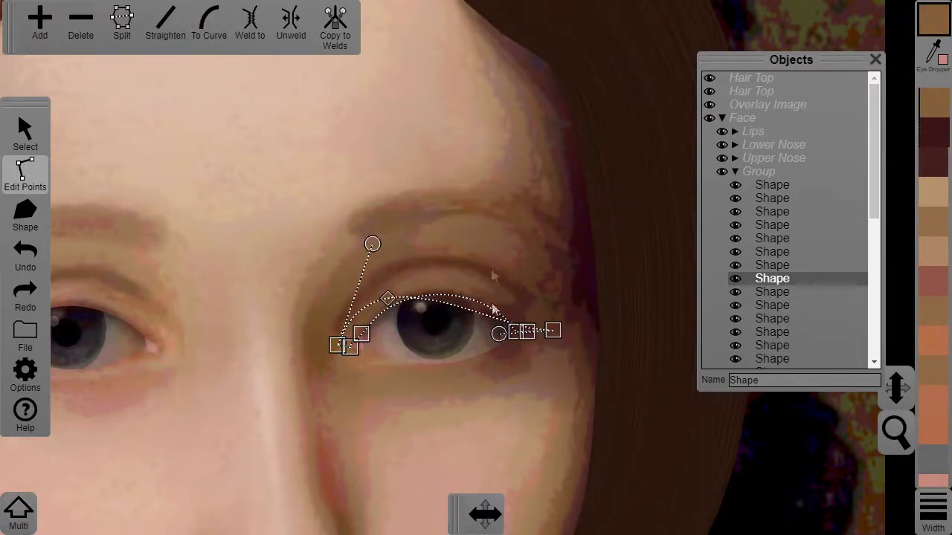
drag(498, 333, 484, 237)
Add a point to the outer edge of the shading shape below the right-hand eye, just under the eye's outer corner
click(378, 352)
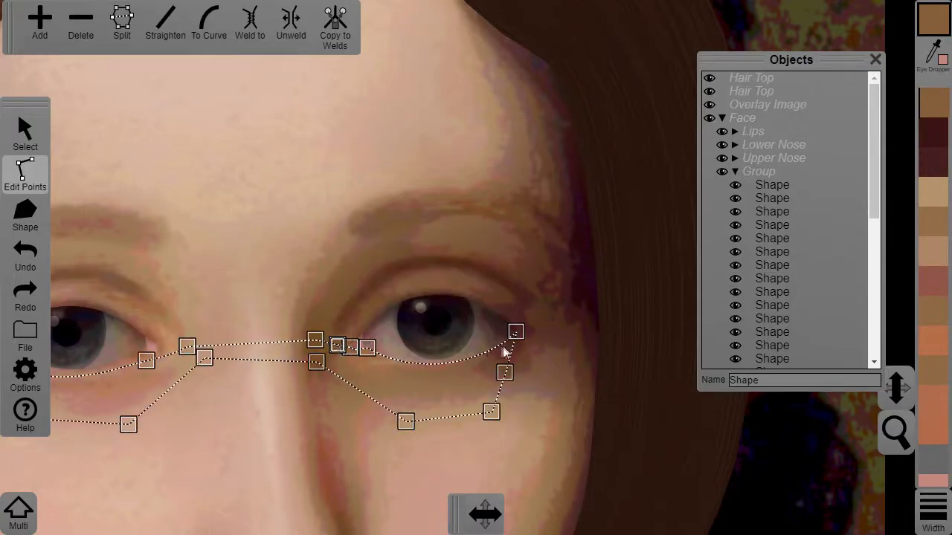
click(524, 359)
click(528, 332)
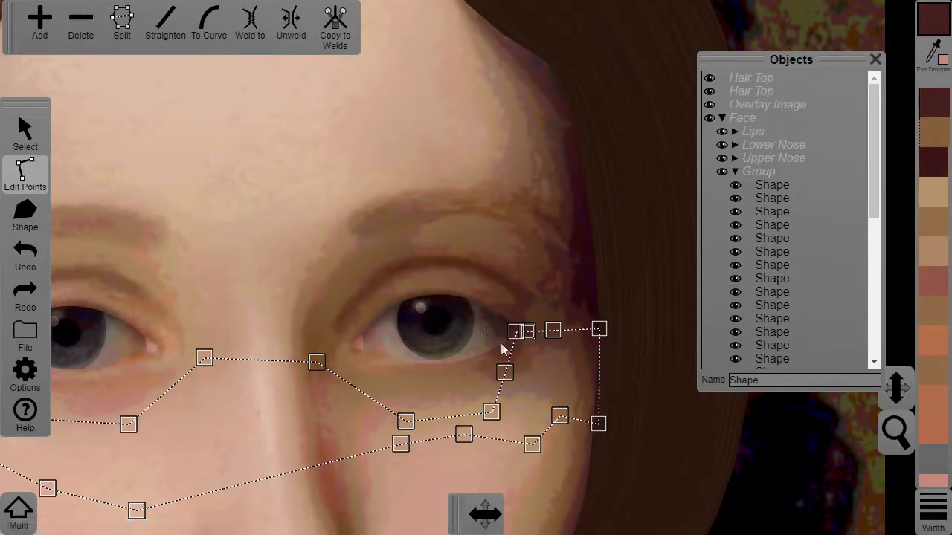
click(512, 347)
click(40, 21)
Split the right-hand lower shading shape from the eye's inner corner to the new outer point and curve the edge along the lower lid
click(351, 347)
click(338, 346)
shift+click(513, 347)
click(121, 33)
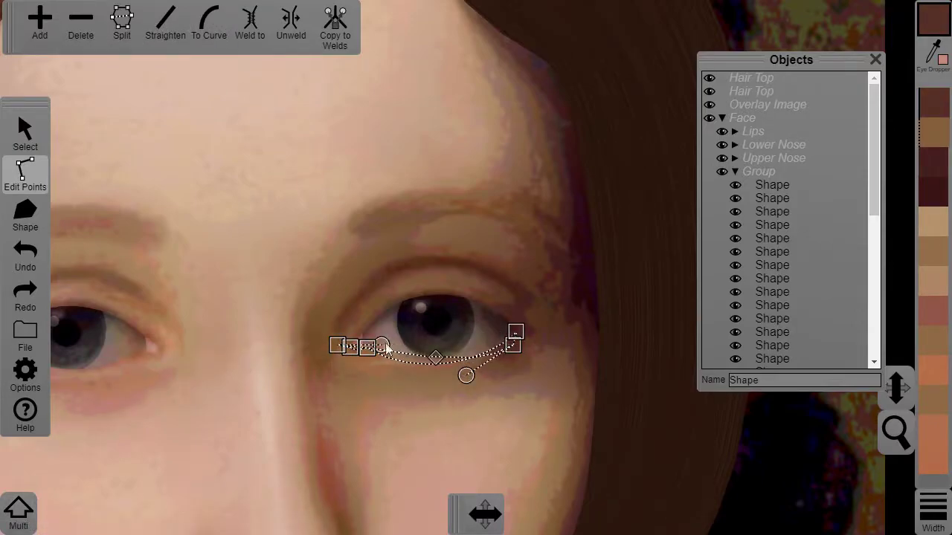
scroll(273, 380, up, 3)
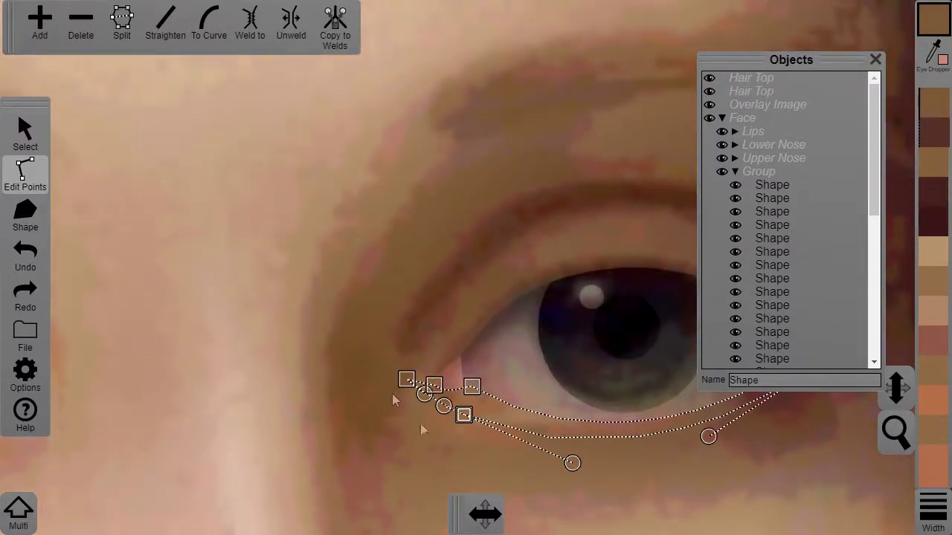
scroll(562, 394, down, 4)
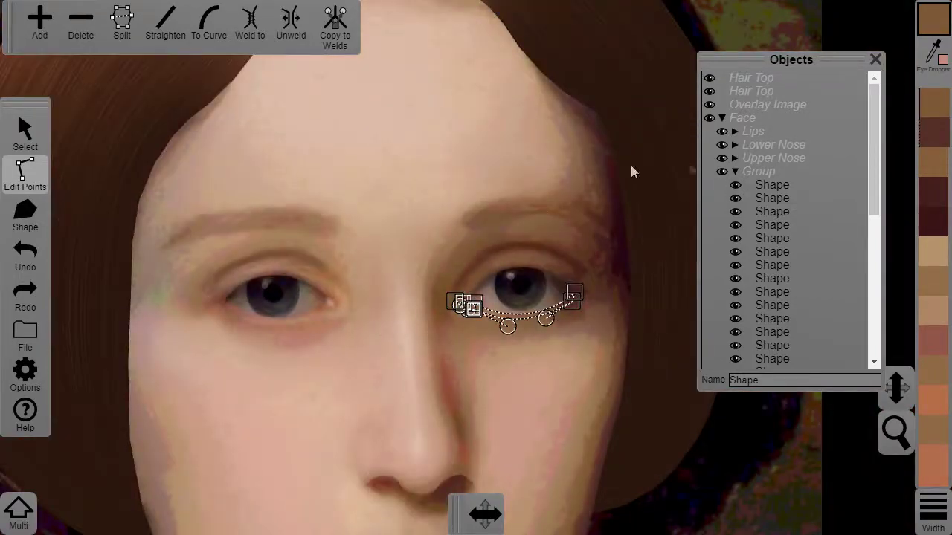
Hide the overlay image and recolour the left-hand eyelid points with a light tan sampled from the reference painting
click(709, 104)
scroll(514, 298, down, 3)
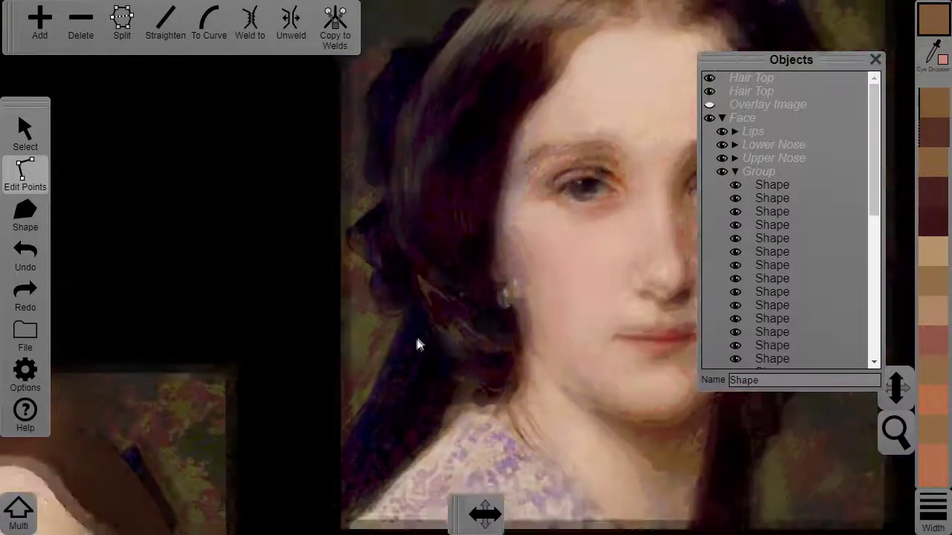
scroll(510, 276, up, 4)
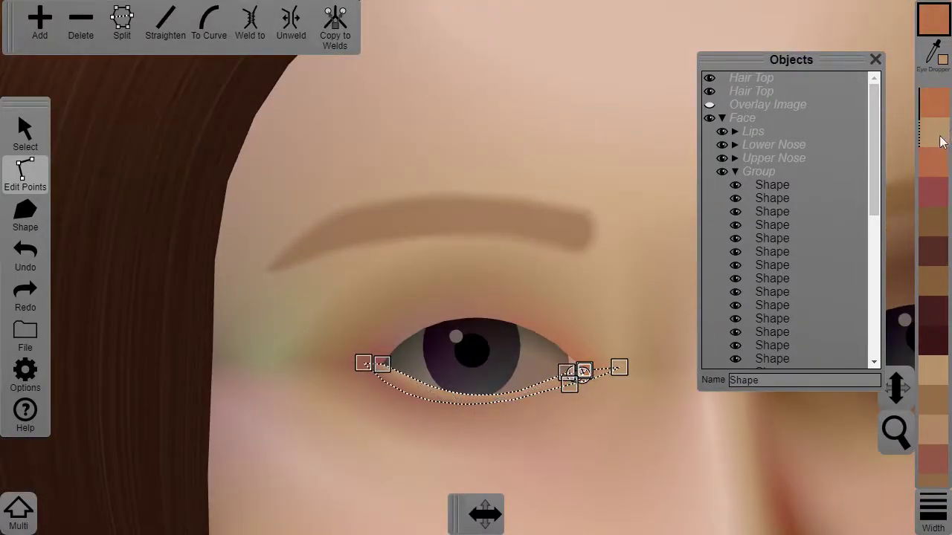
click(573, 360)
click(399, 342)
Colour the right-hand lower-lid shape's points along the eye with the light tan
scroll(507, 244, down, 5)
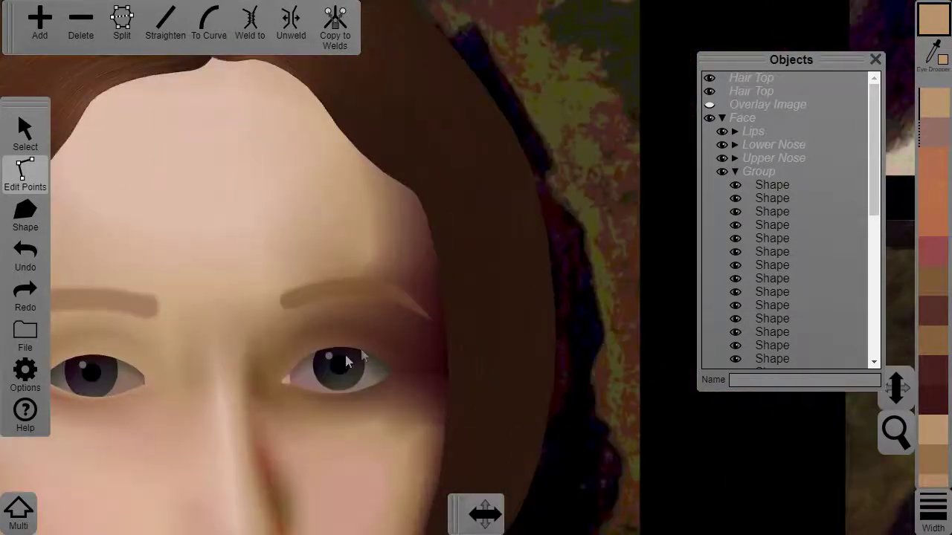
click(305, 393)
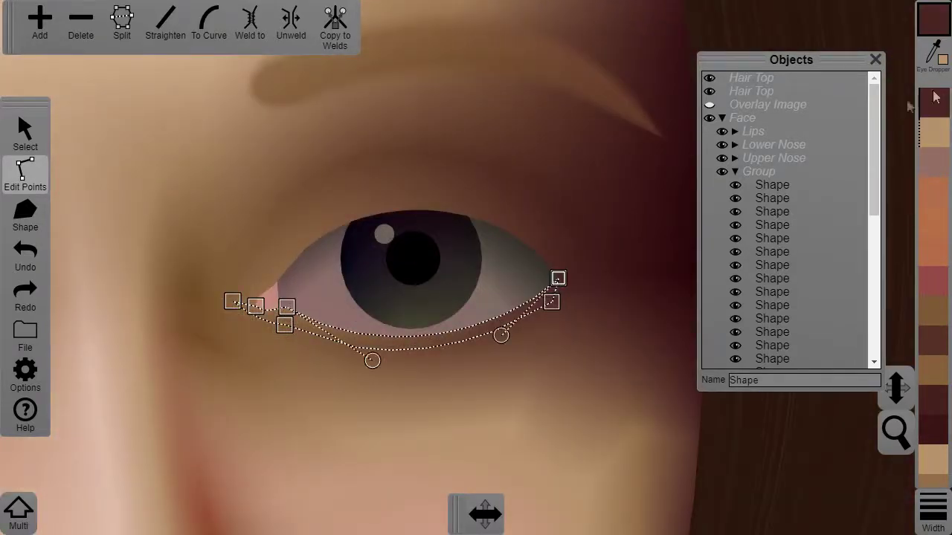
click(934, 132)
click(286, 307)
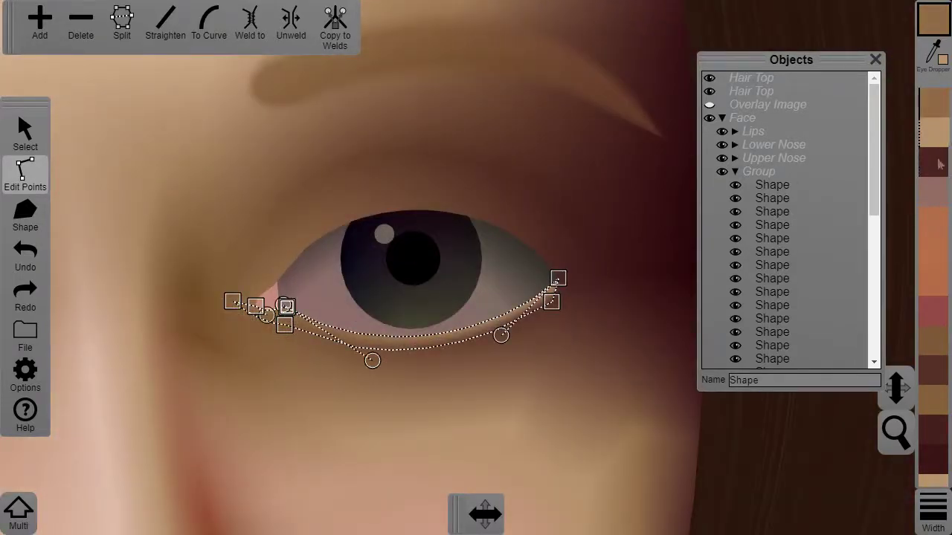
click(932, 109)
Colour the right-hand upper-lid shape's inner-corner point light tan and compare the portrait with the reference paintings
click(285, 279)
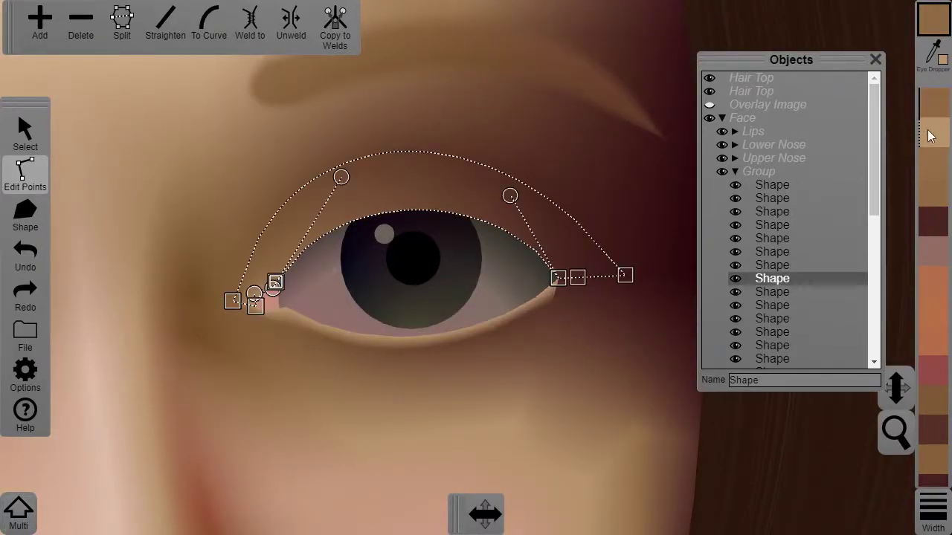
click(929, 134)
click(607, 289)
scroll(607, 290, down, 6)
click(607, 289)
scroll(665, 217, down, 5)
drag(576, 212, 457, 275)
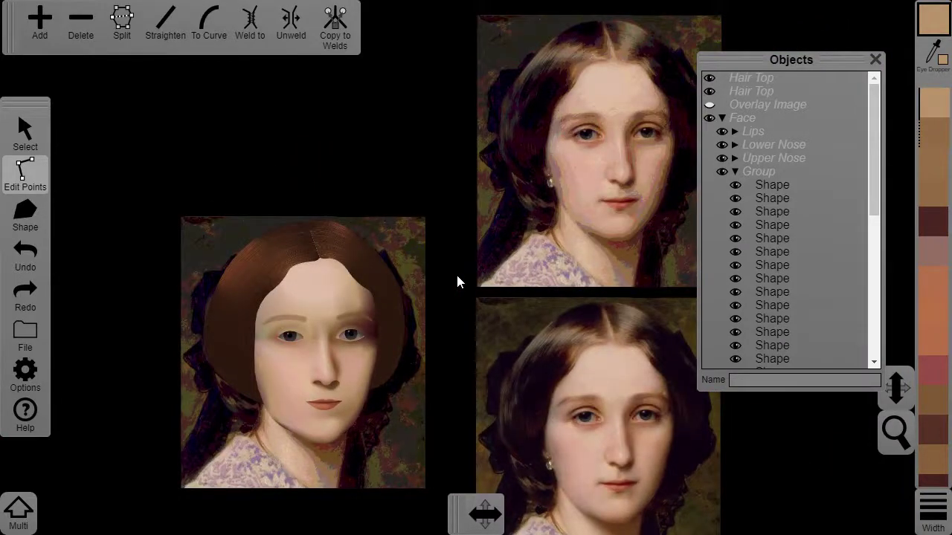
Sample a medium brown from the reference painting with the Eye Dropper and use it to recolour the eyelid shading
scroll(392, 299, up, 6)
click(228, 432)
click(227, 433)
scroll(373, 342, down, 5)
click(932, 56)
mouse_move(639, 126)
mouse_down()
mouse_move(194, 365)
mouse_move(639, 123)
mouse_up()
click(525, 181)
drag(164, 392, 380, 268)
click(381, 267)
scroll(458, 215, down, 7)
click(544, 292)
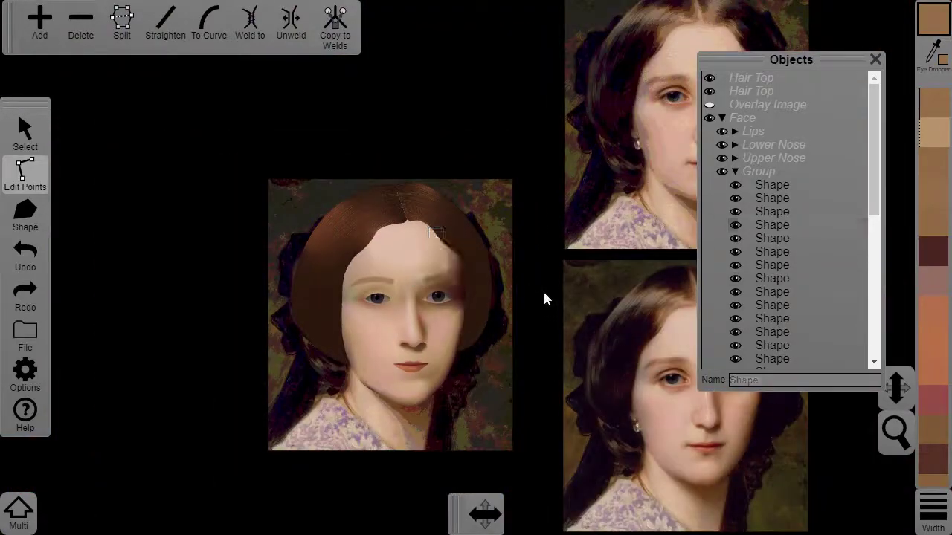
drag(544, 293, 451, 283)
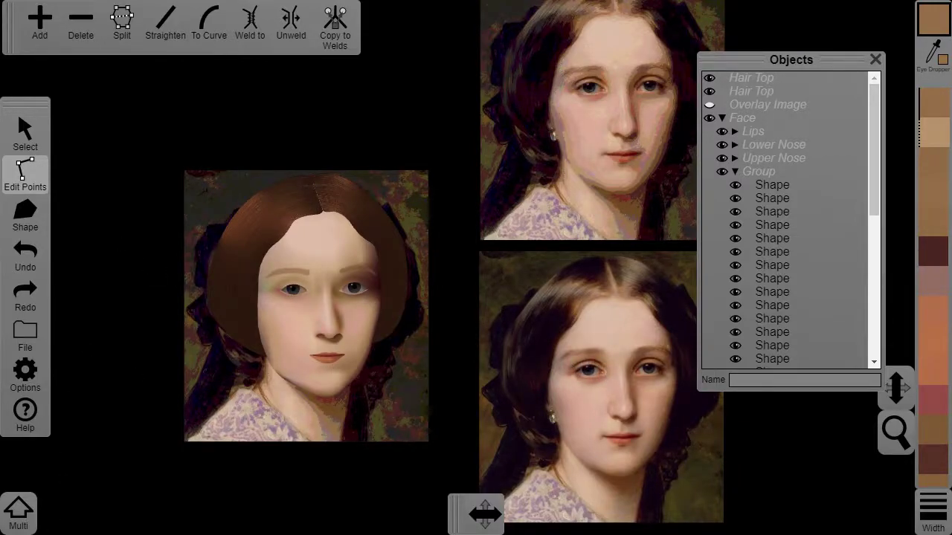
Show the overlay image and add points near both ends of the upper-lid shapes' crease edges
scroll(298, 321, up, 10)
scroll(562, 149, down, 5)
scroll(400, 249, down, 5)
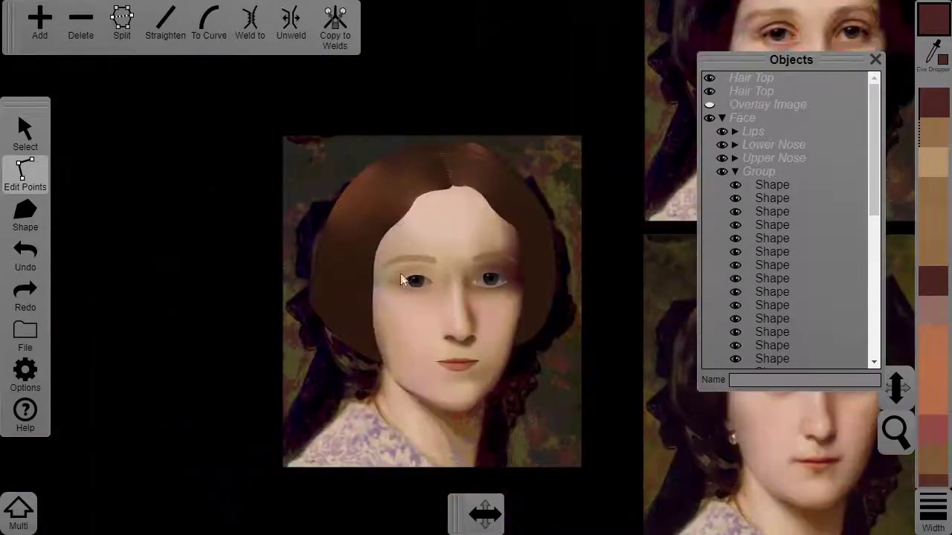
scroll(400, 248, up, 5)
click(299, 279)
click(713, 106)
scroll(325, 293, up, 2)
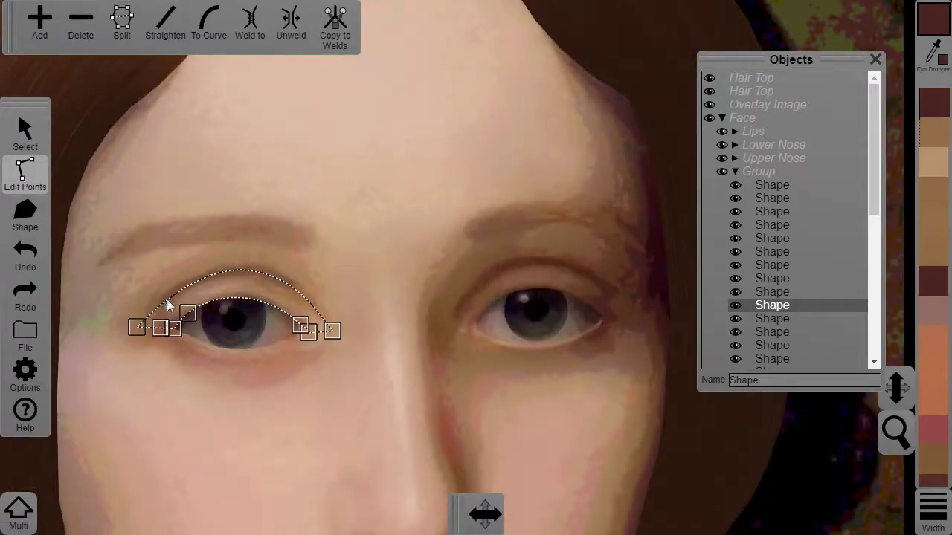
click(462, 304)
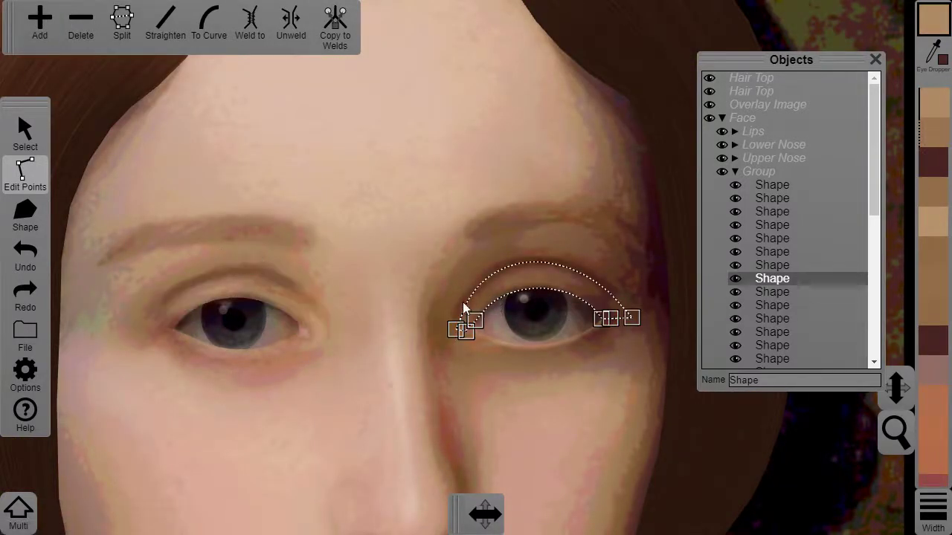
click(35, 28)
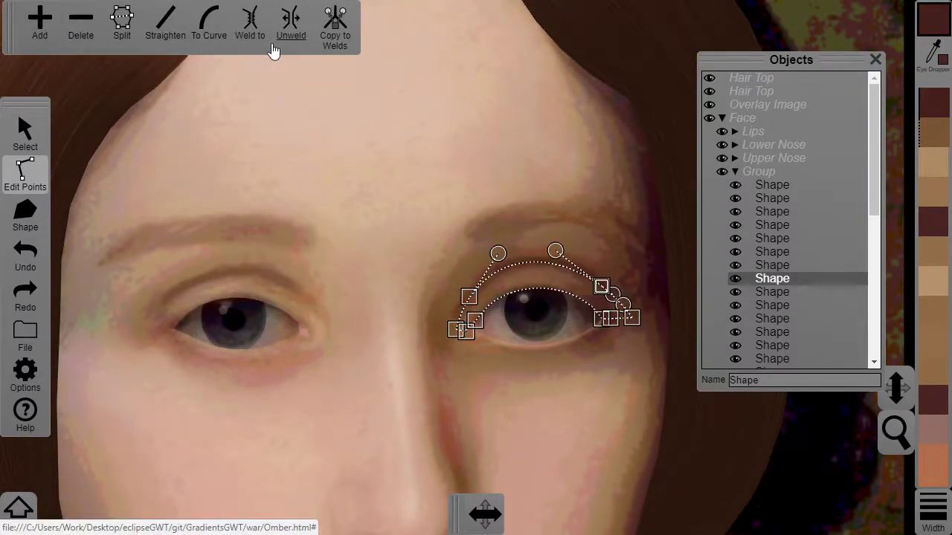
Draw a line along the left-hand eyelid crease, following the shape's segments and welded to its points
click(25, 215)
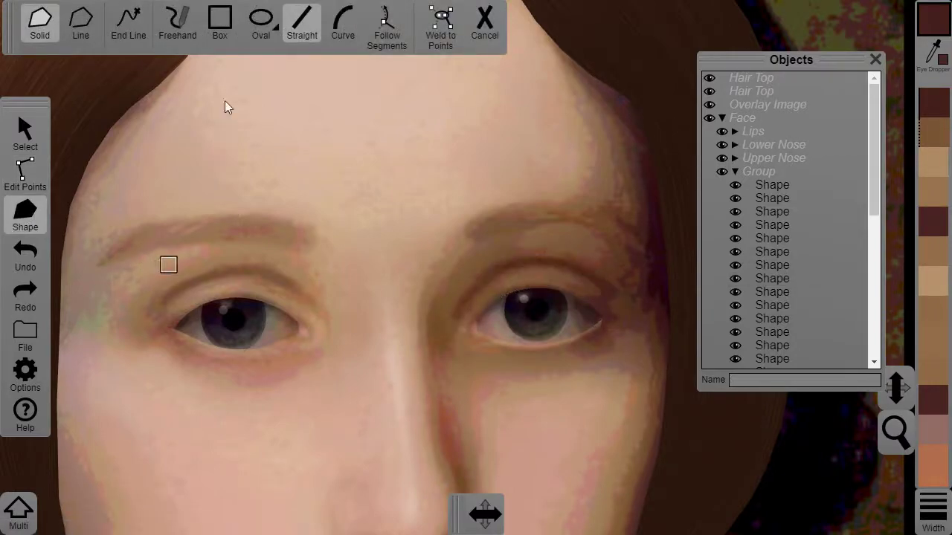
click(83, 26)
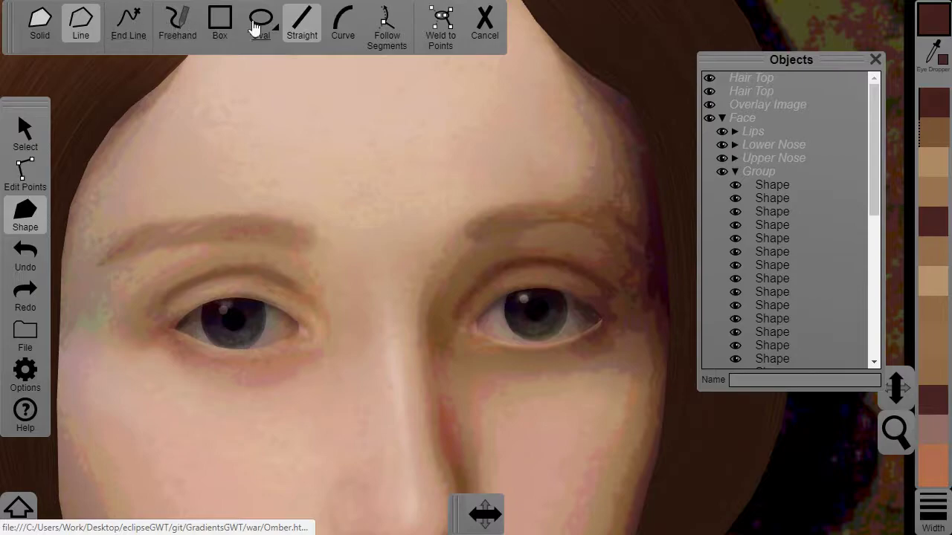
click(446, 29)
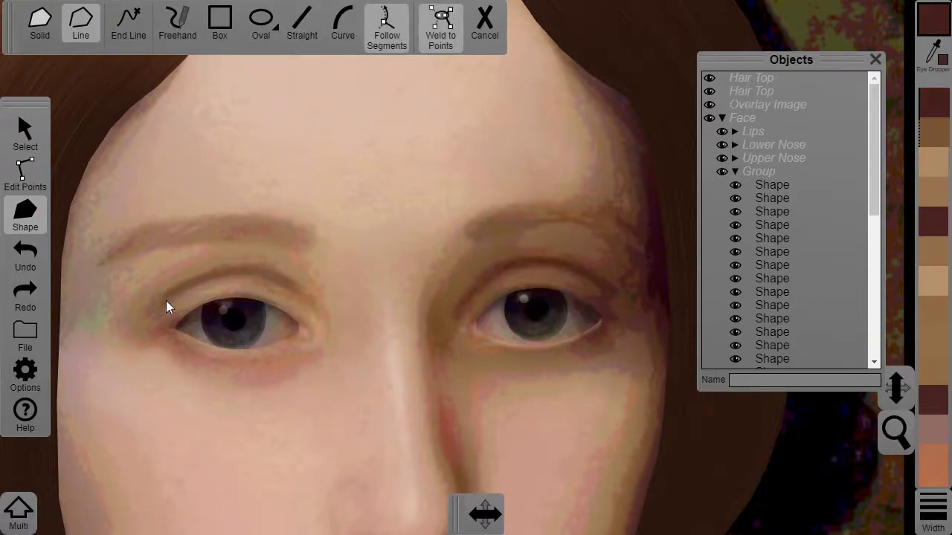
click(312, 307)
click(123, 26)
Sample a dark reddish brown with the Eye Dropper and colour the left-hand crease line's points with it
scroll(476, 264, down, 5)
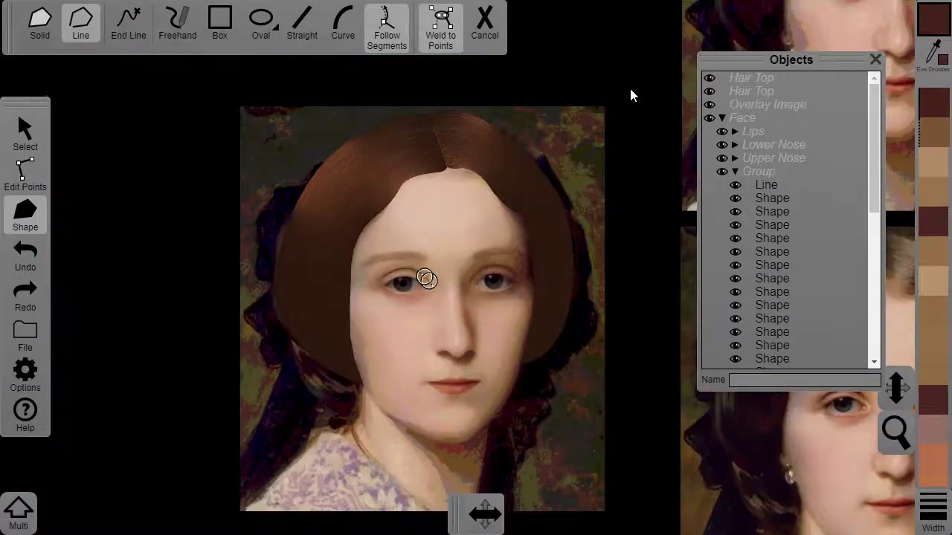
scroll(419, 266, up, 6)
click(931, 55)
click(408, 173)
scroll(410, 178, down, 5)
scroll(477, 266, up, 5)
click(37, 168)
click(38, 146)
click(36, 173)
click(200, 210)
Draw a matching dark line along the right-hand eyelid crease, following the upper-lid shape's segments
click(26, 215)
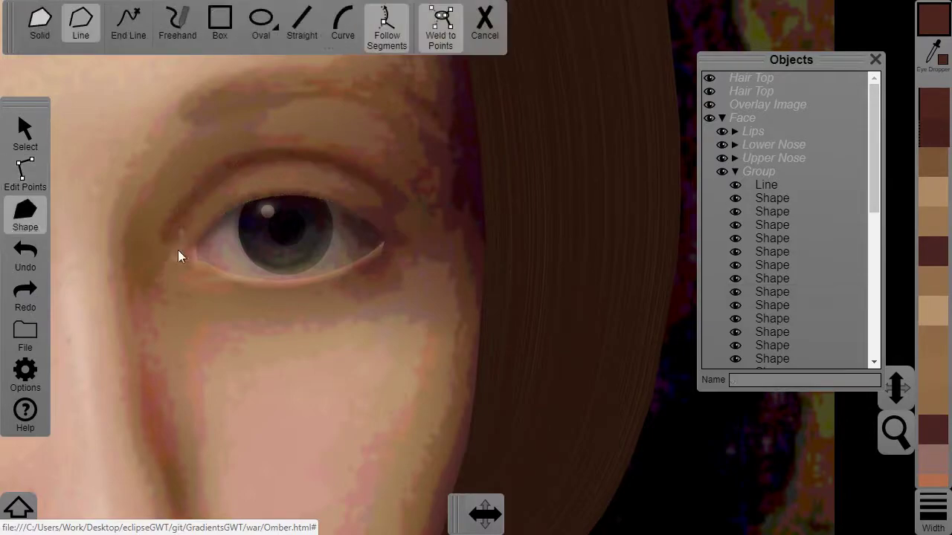
click(257, 160)
click(25, 172)
scroll(244, 179, down, 3)
scroll(253, 182, up, 3)
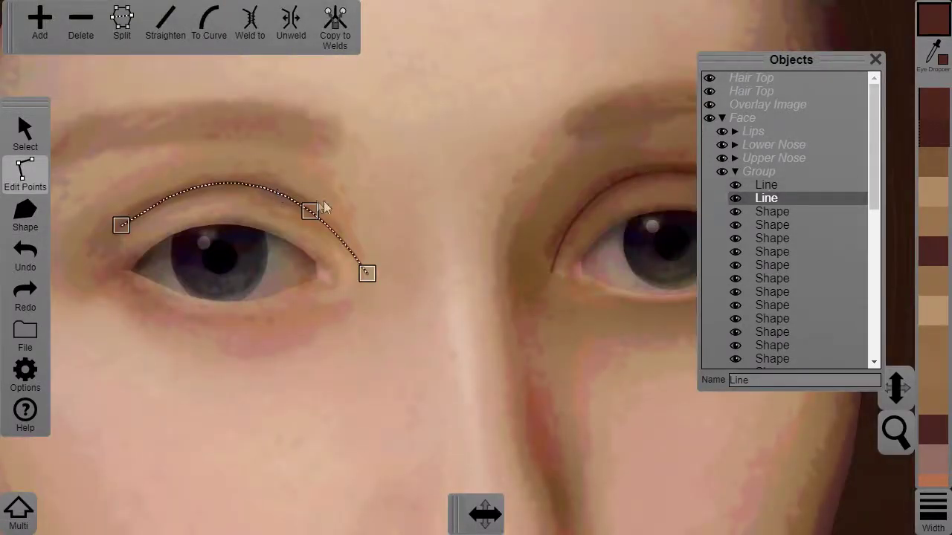
Taper the left-hand crease line with a width of 1.0 at its outer point, and hide the overlay image
click(310, 209)
click(933, 510)
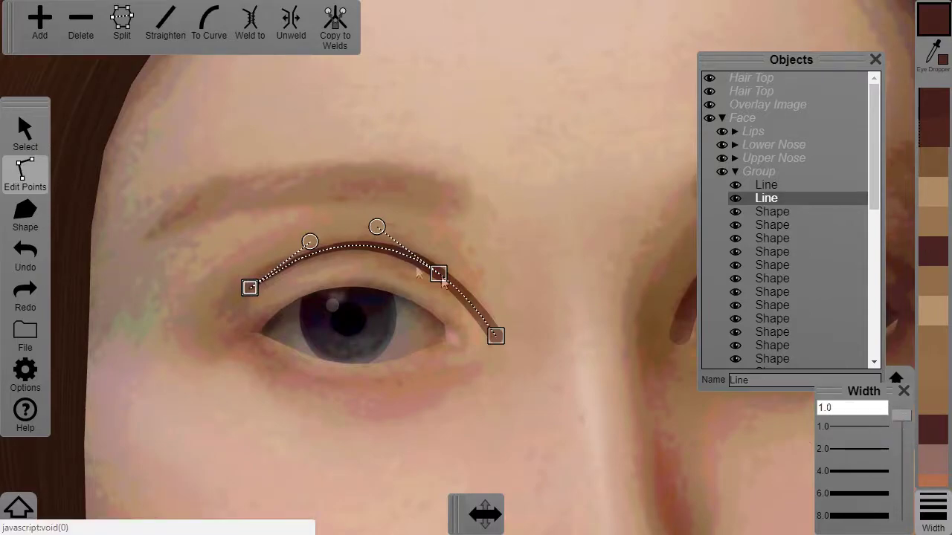
click(419, 273)
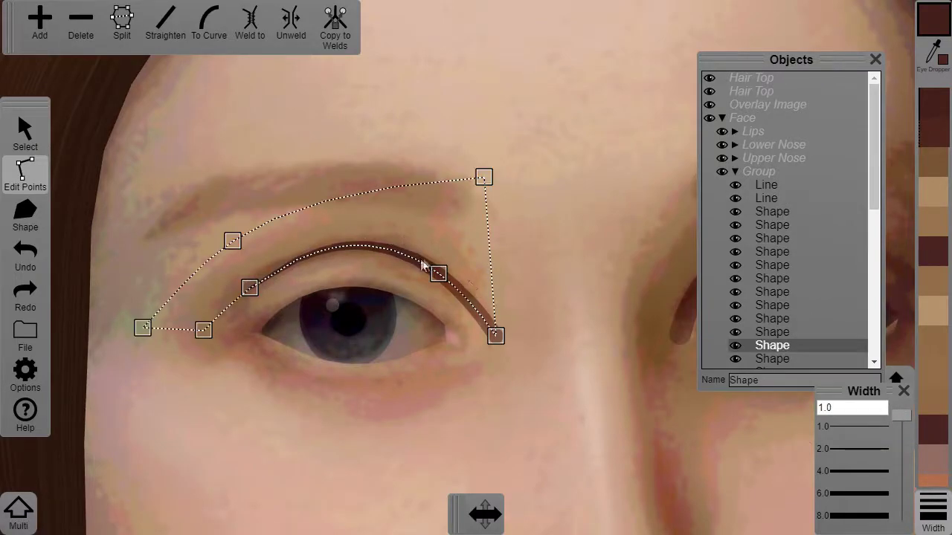
click(483, 333)
click(709, 104)
Show the Info panel and fade the crease lines' inner end points, setting the right-hand one to 100% transparency
click(450, 285)
click(496, 335)
click(25, 375)
click(83, 299)
click(681, 328)
click(679, 334)
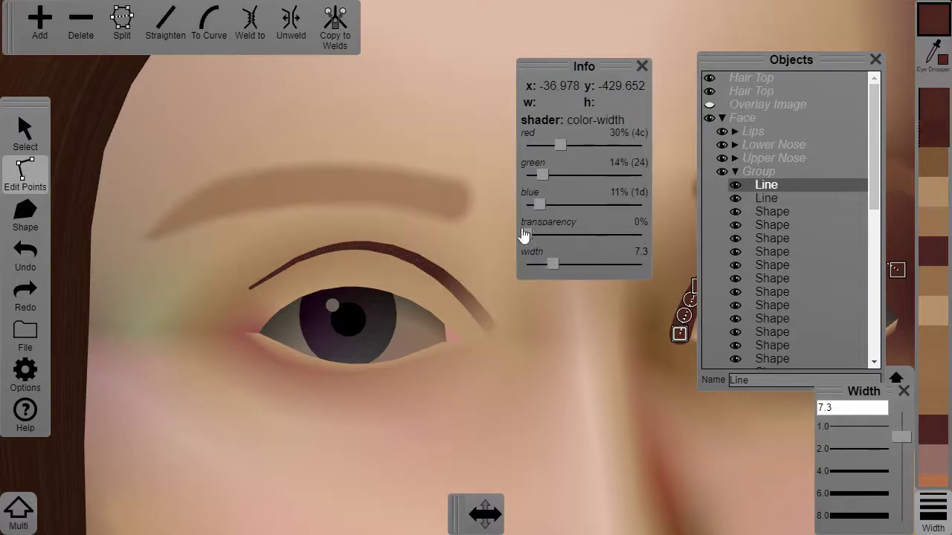
drag(526, 235, 643, 235)
scroll(399, 231, down, 10)
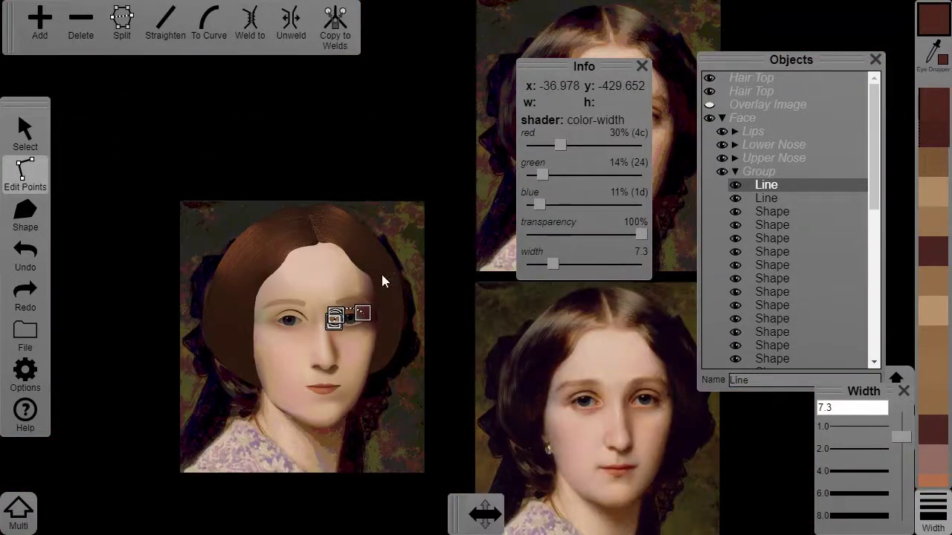
scroll(324, 283, up, 10)
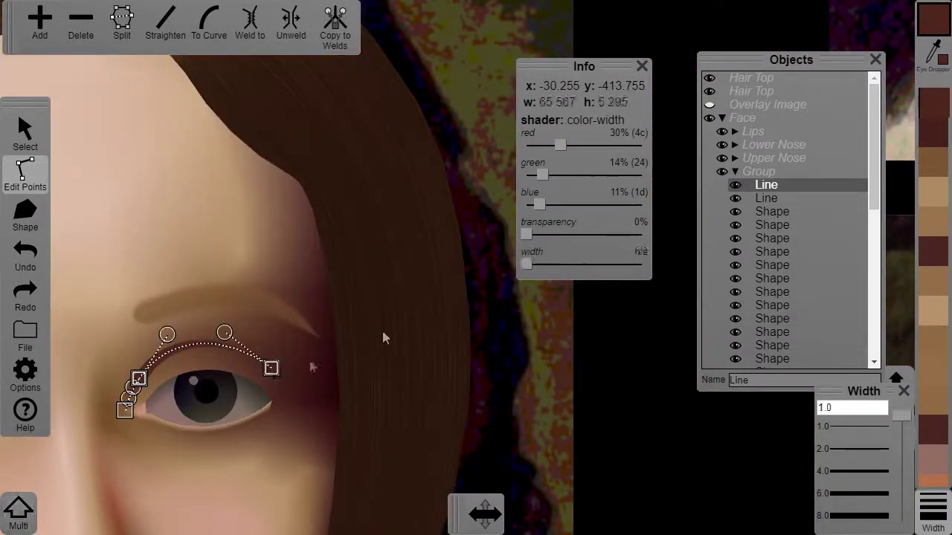
Make the remaining points of both eyelid crease lines partly transparent
drag(551, 238, 553, 238)
scroll(386, 200, down, 5)
scroll(287, 212, up, 5)
click(298, 307)
click(303, 311)
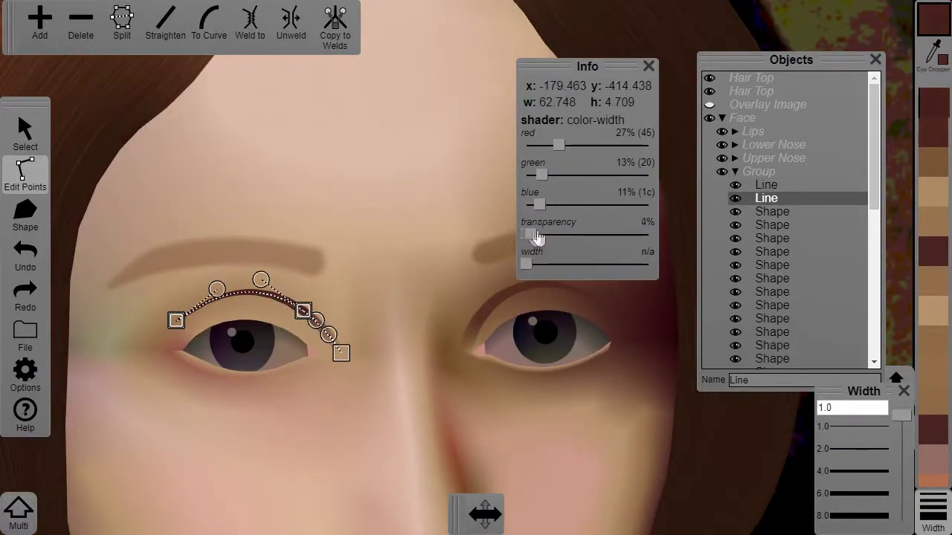
click(420, 205)
Compare the vector portrait's softened eyelid creases with the two reference paintings
scroll(476, 252, down, 8)
click(590, 296)
scroll(580, 281, up, 2)
scroll(562, 256, down, 3)
drag(544, 230, 464, 264)
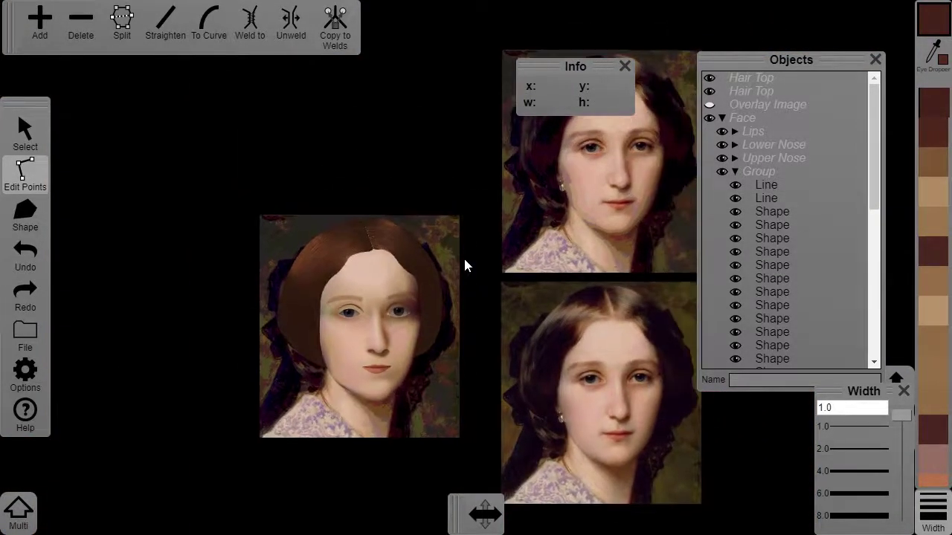
scroll(464, 263, up, 4)
scroll(464, 270, down, 3)
scroll(372, 327, up, 4)
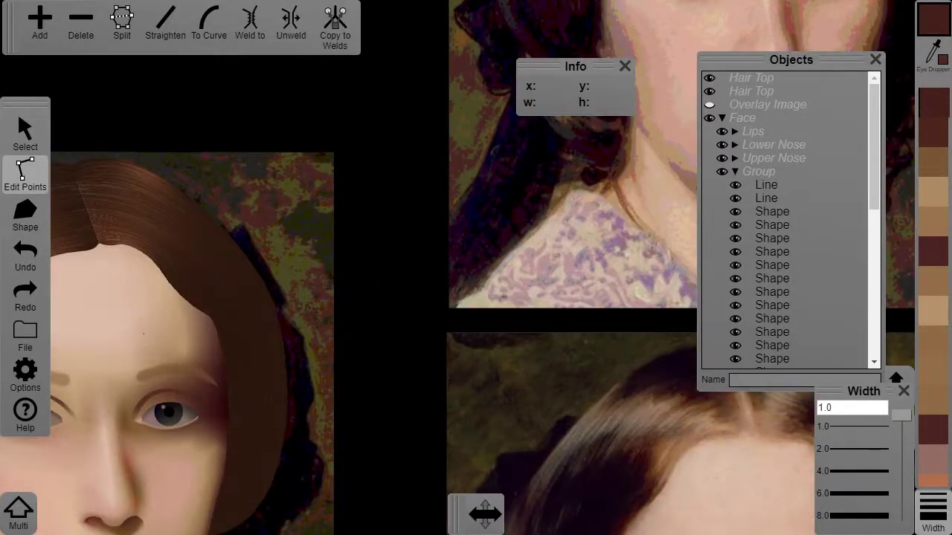
Inspect the right-hand eyelid shading, close the Info panel and examine the reference painting's face up close
click(177, 394)
scroll(251, 386, up, 3)
drag(251, 387, 572, 188)
click(309, 316)
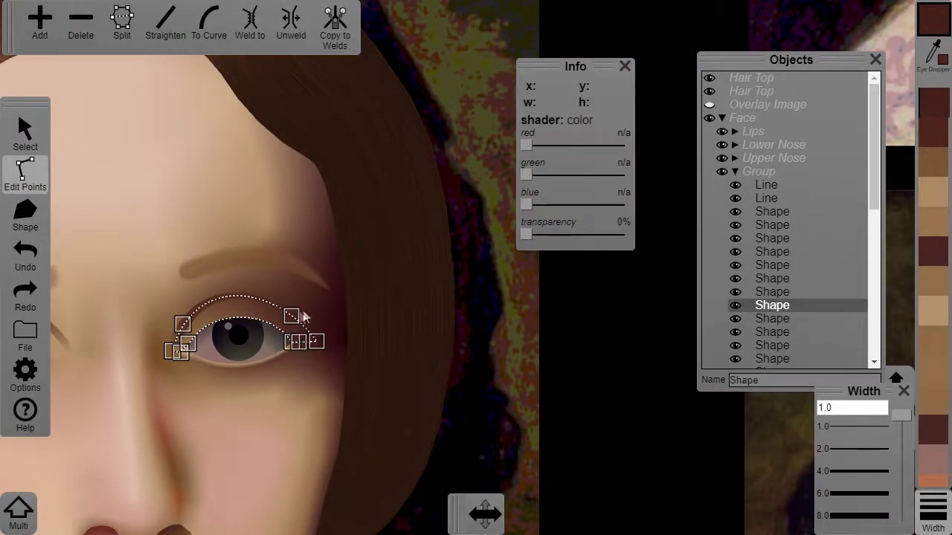
drag(585, 305, 494, 293)
scroll(494, 293, down, 7)
click(638, 67)
drag(634, 109, 465, 238)
scroll(514, 210, up, 4)
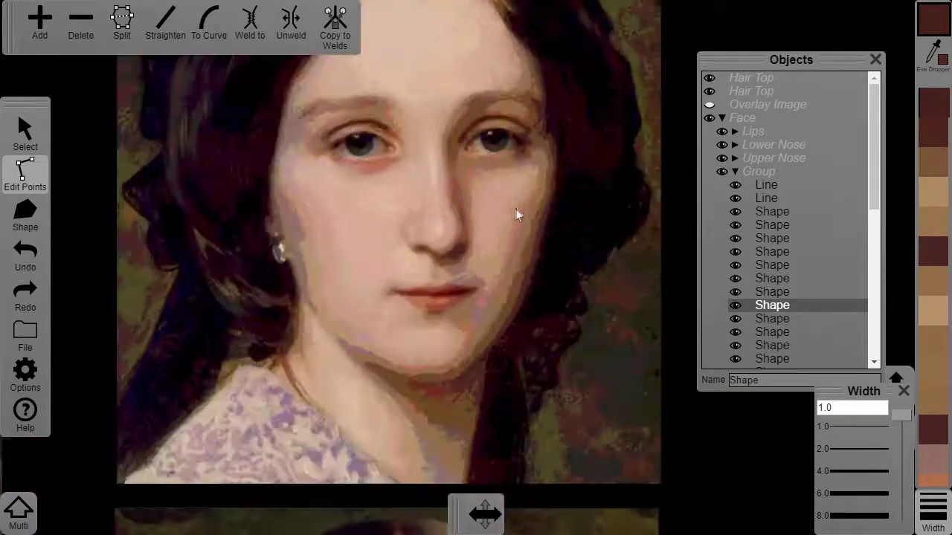
Recolour the eyelid shading points above the right-hand eye with brown tones sampled from the reference painting
scroll(526, 139, up, 1)
scroll(526, 139, up, 1)
drag(551, 101, 547, 69)
scroll(479, 223, down, 7)
drag(174, 415, 319, 362)
scroll(319, 363, up, 6)
drag(479, 334, 601, 238)
scroll(491, 283, down, 5)
drag(573, 188, 401, 256)
scroll(401, 256, up, 6)
scroll(401, 256, down, 6)
scroll(369, 290, up, 3)
drag(369, 290, 239, 265)
scroll(240, 269, down, 5)
click(336, 177)
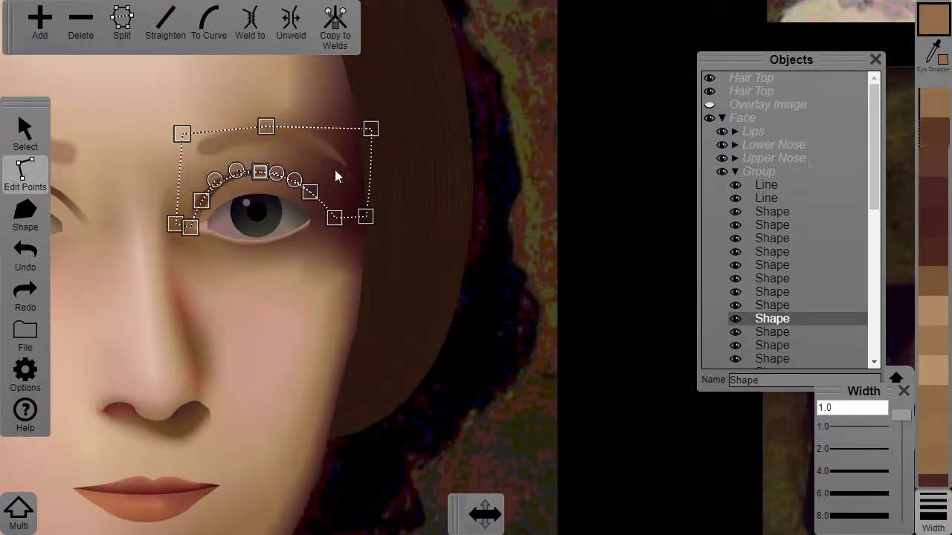
Recolour the outer part of the right-hand eyelid shading with a darker golden brown from the reference
click(315, 197)
scroll(581, 197, down, 5)
scroll(417, 238, up, 2)
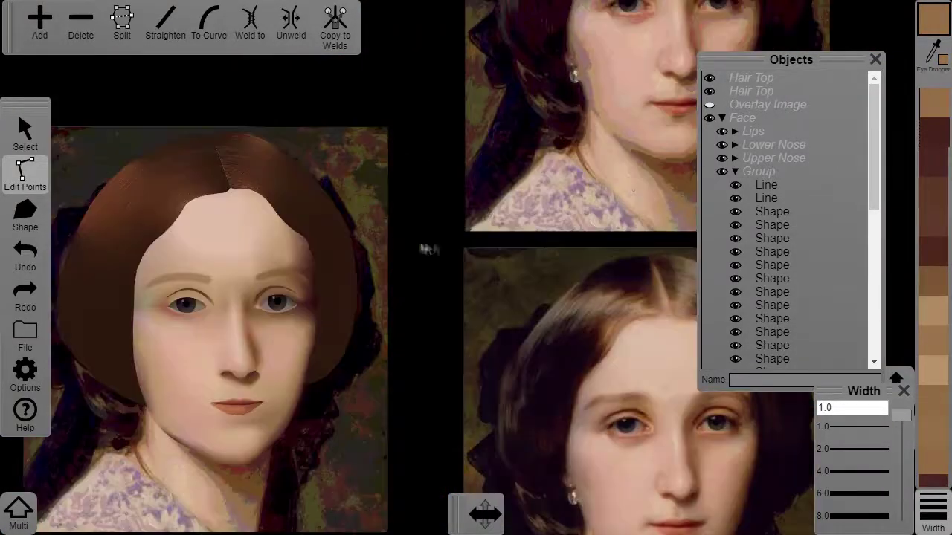
scroll(498, 222, up, 4)
scroll(498, 221, down, 5)
scroll(436, 320, up, 5)
click(437, 321)
click(461, 309)
click(590, 272)
Sample a reddish brown from the reference for the right-hand eye shading and compare the whole portrait with the reference paintings
scroll(488, 340, down, 5)
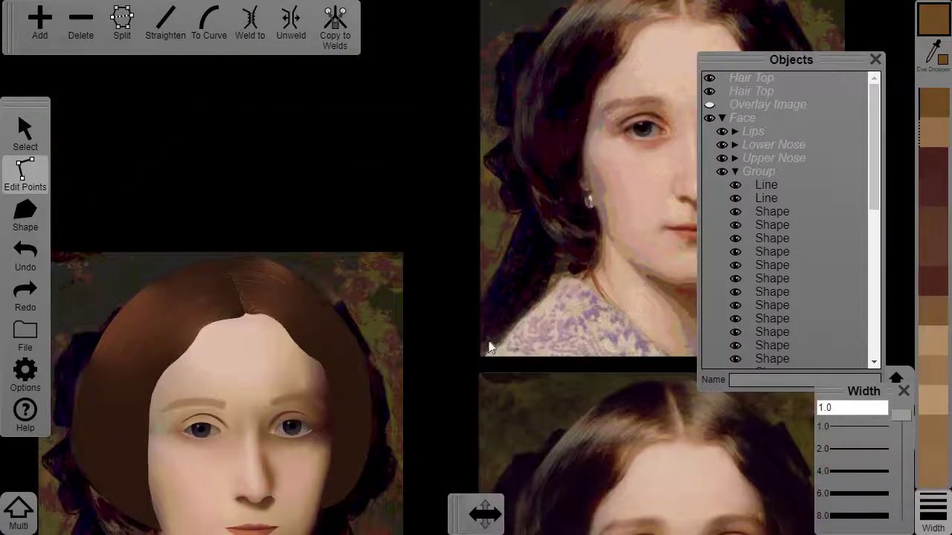
scroll(622, 184, up, 4)
scroll(545, 273, down, 4)
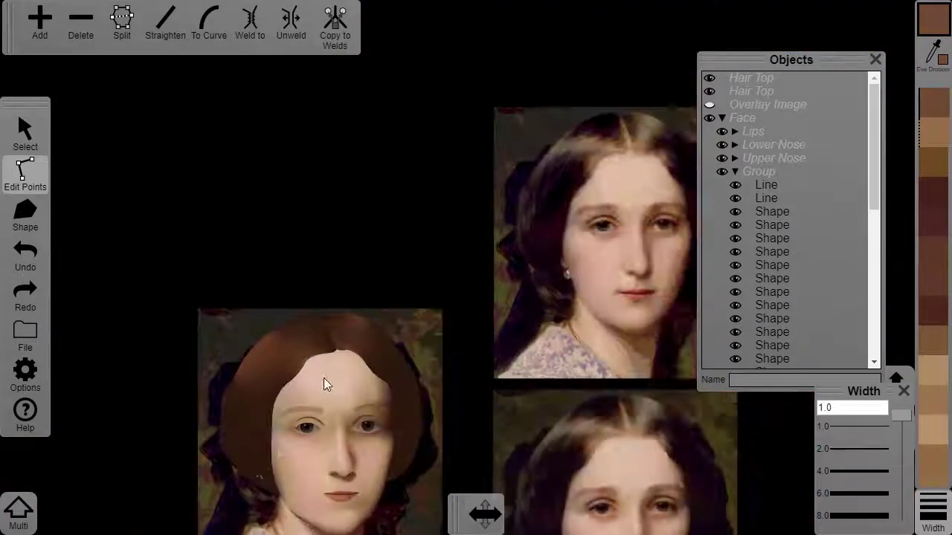
scroll(323, 379, up, 5)
click(391, 478)
scroll(374, 457, down, 5)
click(588, 287)
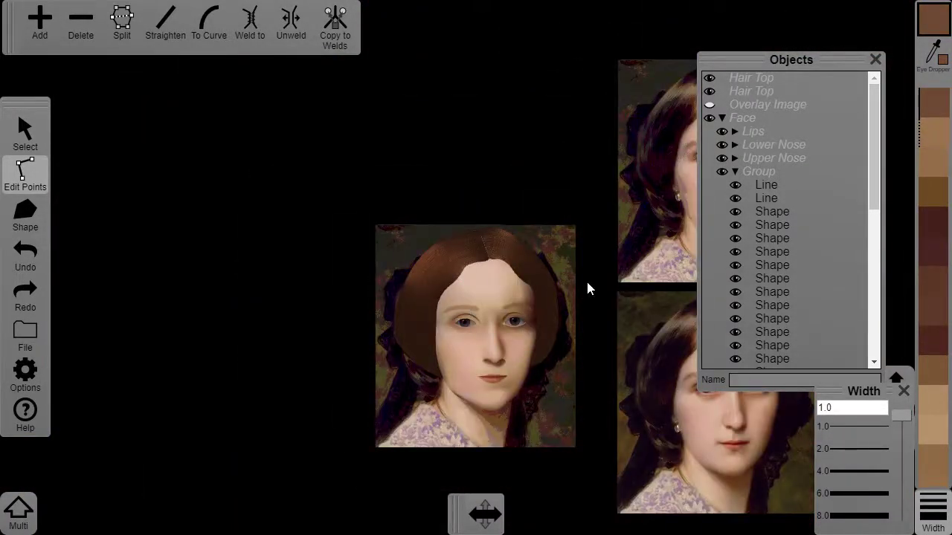
Recolour the under-eye shape's points at the left-hand eye's inner corner with sampled peach and pink tones
scroll(535, 297, up, 3)
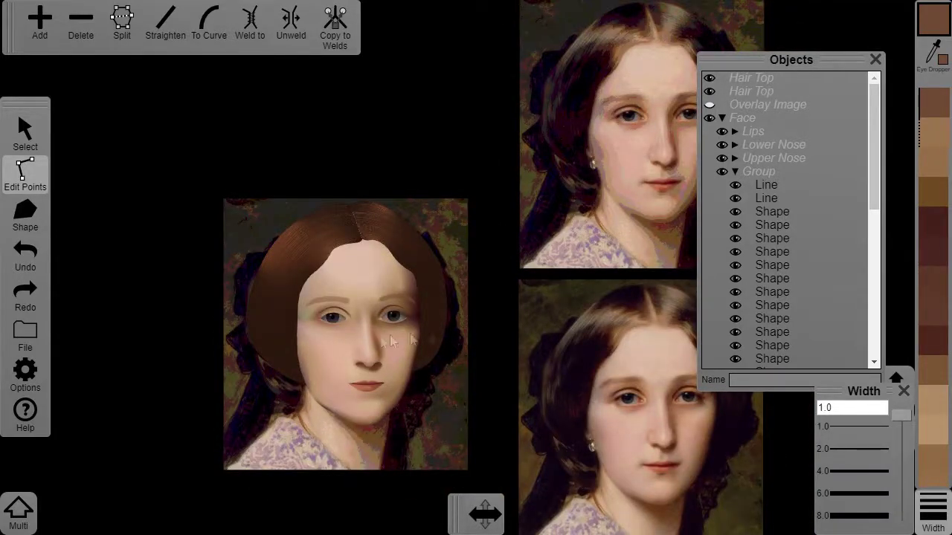
click(365, 334)
scroll(364, 334, up, 5)
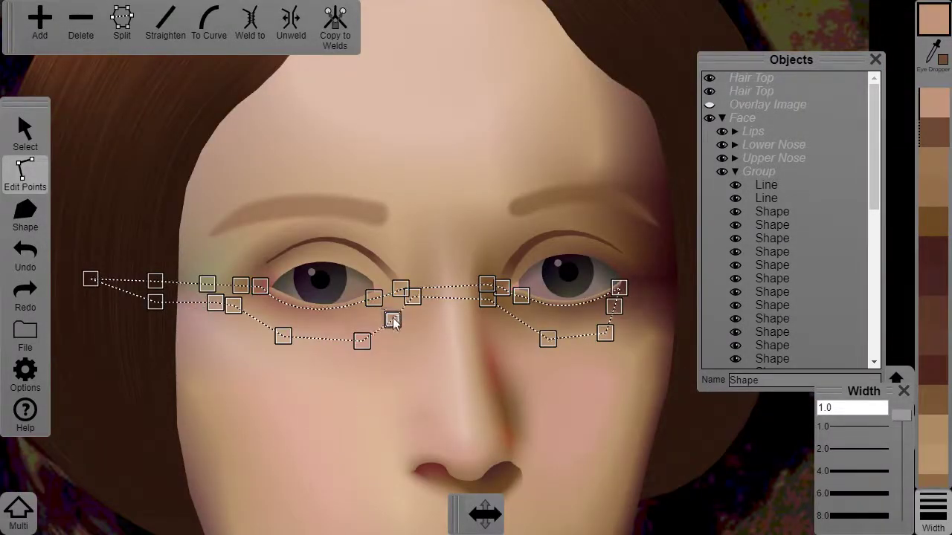
scroll(392, 317, down, 5)
scroll(462, 321, up, 4)
click(462, 321)
scroll(462, 320, down, 4)
scroll(578, 254, up, 4)
scroll(577, 253, down, 4)
click(292, 402)
click(934, 111)
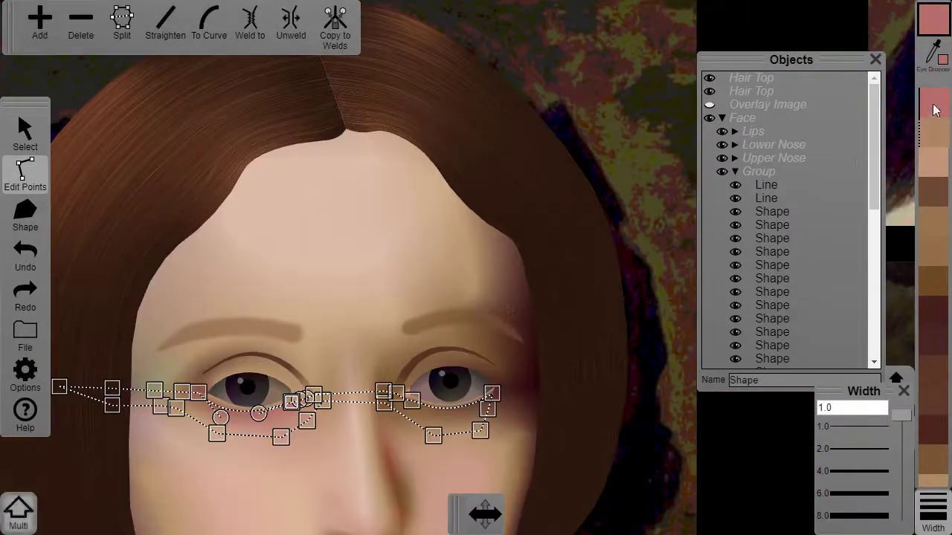
Recolour the under-eye shape's lower points beneath the left-hand eye with a sampled salmon tone
scroll(567, 293, down, 5)
scroll(390, 283, up, 5)
click(476, 393)
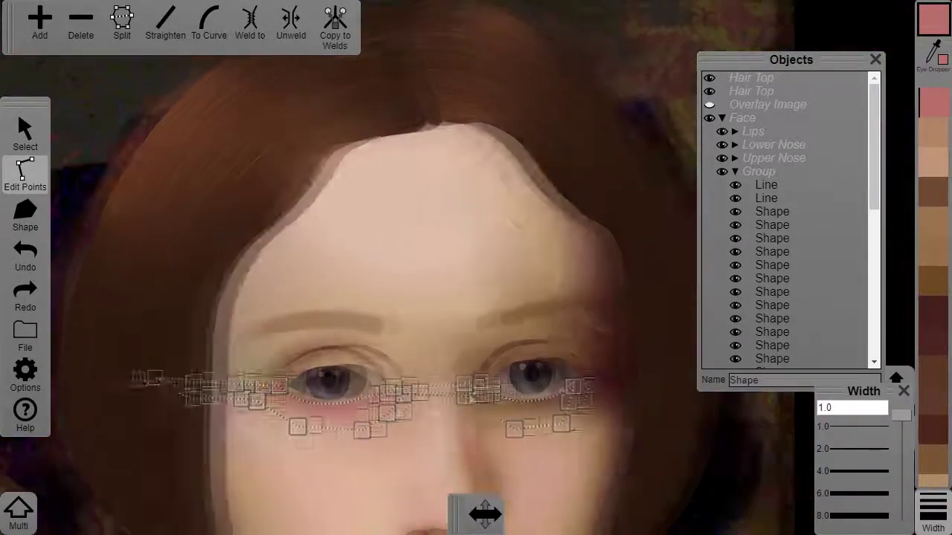
click(366, 427)
scroll(370, 427, down, 5)
scroll(786, 245, down, 5)
Hide the back image behind the portrait and compare the vector face with the reference paintings
click(710, 349)
drag(592, 364, 525, 407)
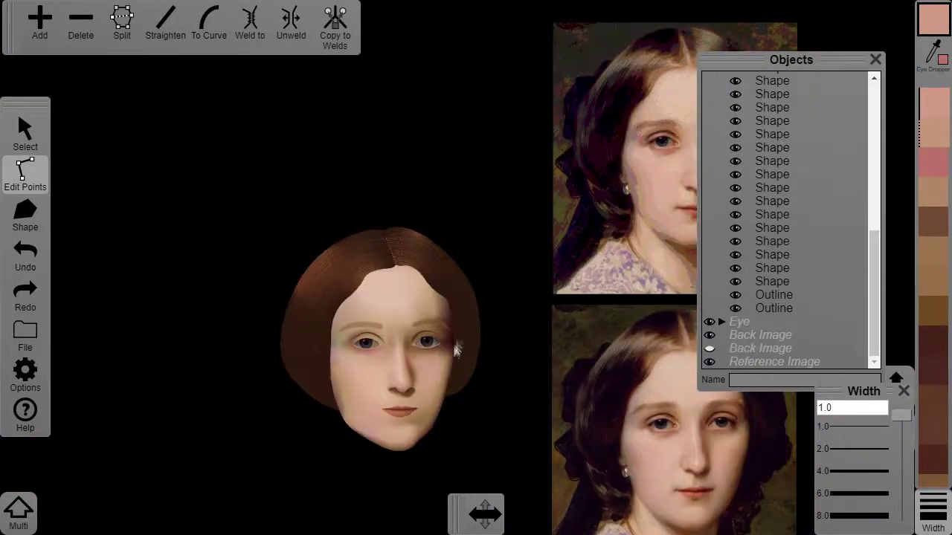
scroll(525, 379, up, 3)
scroll(527, 383, down, 4)
scroll(620, 265, up, 4)
scroll(620, 265, down, 4)
scroll(469, 383, up, 4)
Check the cheek shading shape beneath both eyes, sample dark tones near the right-hand eye and restore the back image
click(387, 401)
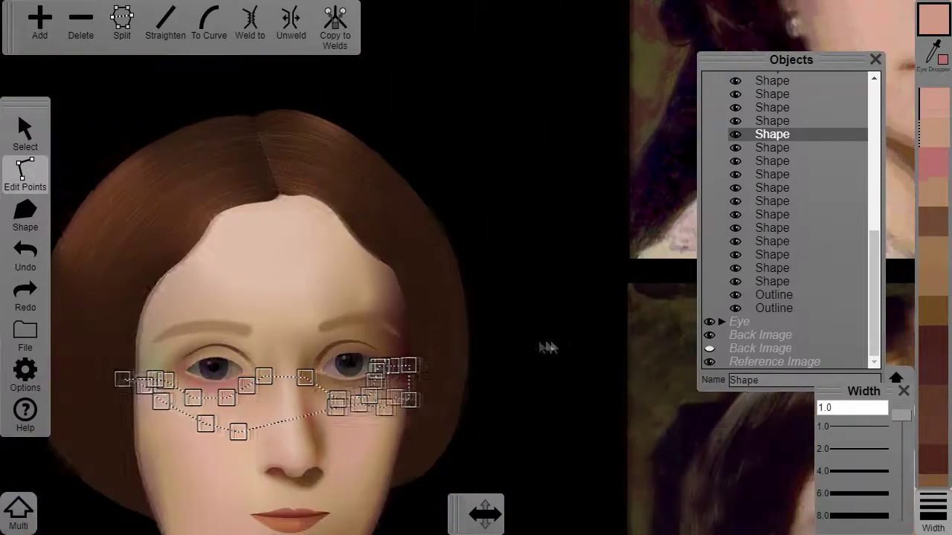
scroll(561, 336, down, 4)
scroll(526, 345, up, 4)
scroll(526, 350, up, 4)
scroll(476, 350, up, 3)
click(402, 357)
scroll(561, 244, down, 3)
scroll(561, 244, down, 2)
click(709, 362)
scroll(407, 381, up, 4)
scroll(743, 297, down, 5)
Hide the Eye group and colour the right-hand eyelid shape's outermost point with a sampled golden brown
click(709, 322)
scroll(349, 405, up, 3)
drag(349, 405, 452, 339)
click(421, 389)
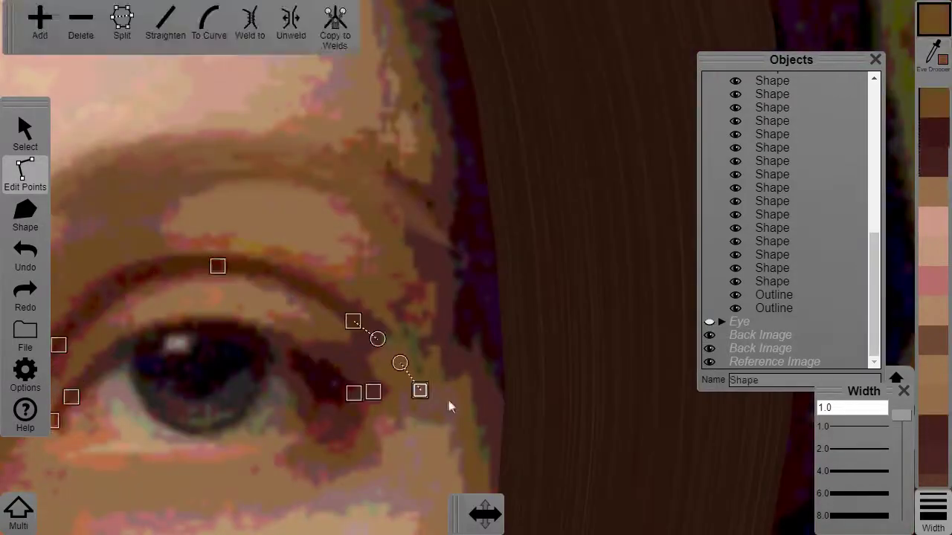
scroll(444, 402, down, 2)
click(710, 322)
scroll(743, 297, up, 4)
scroll(476, 342, up, 2)
click(934, 132)
Recolour the eyelid shape's point at the right-hand eye's outer corner dark reddish brown and show the Eye group again
scroll(634, 256, down, 2)
scroll(476, 335, up, 2)
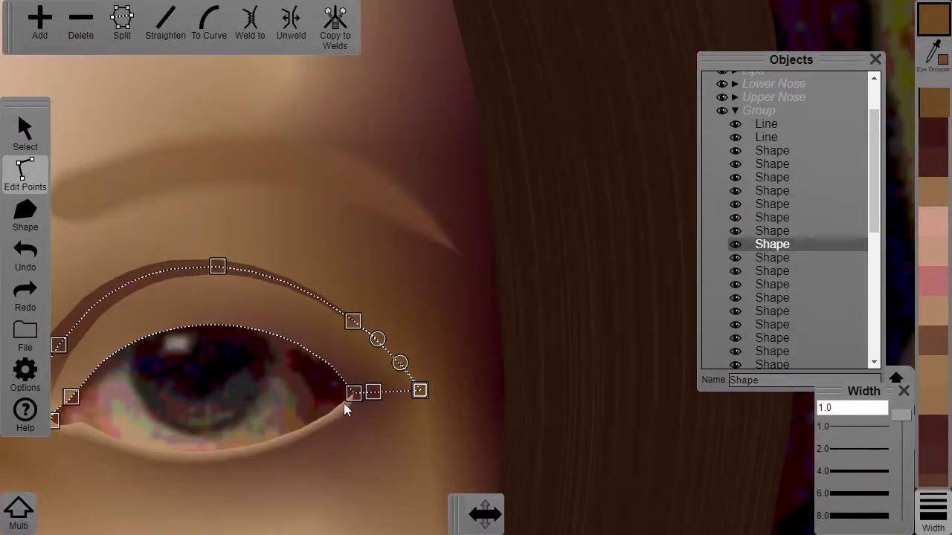
click(346, 402)
scroll(619, 252, down, 3)
scroll(511, 294, up, 3)
click(594, 408)
scroll(360, 357, down, 5)
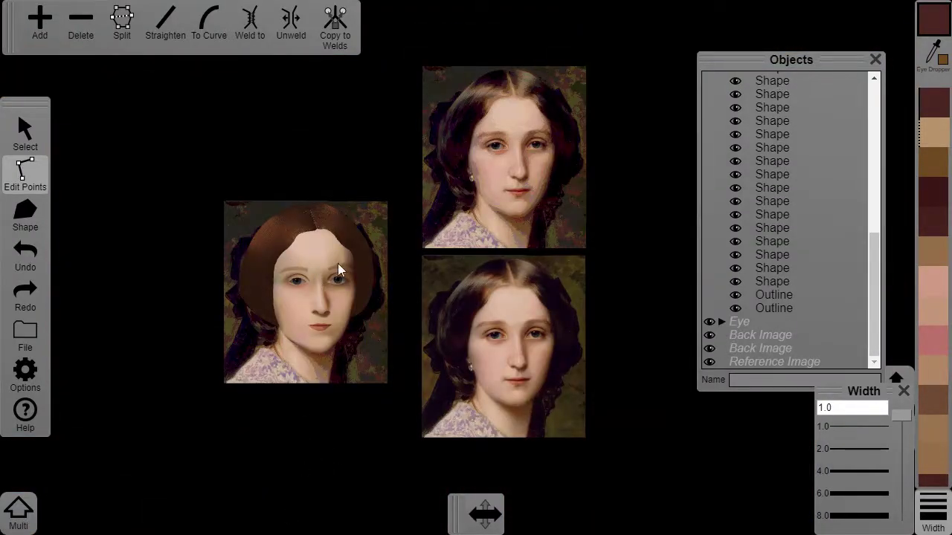
Inspect the forehead and nose-bridge shapes and show the outlines of all shapes
scroll(308, 271, up, 3)
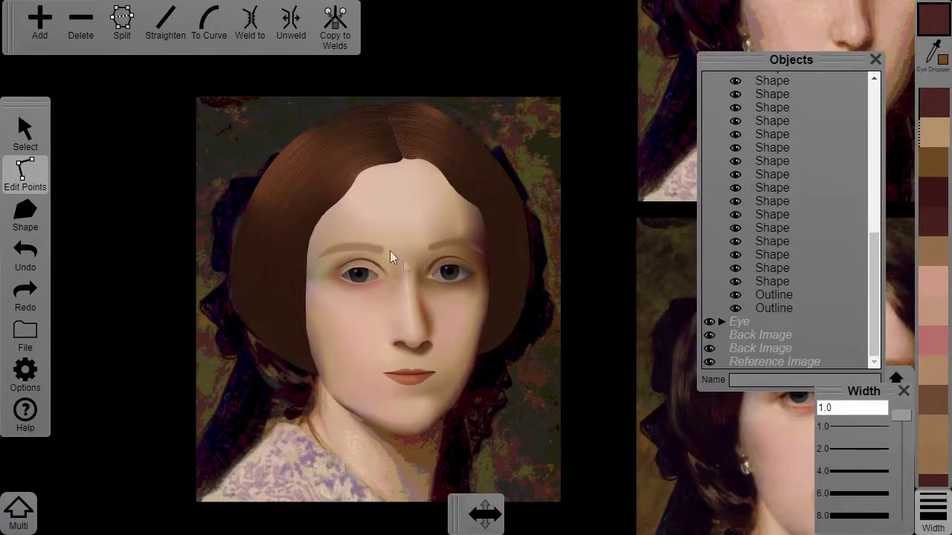
click(365, 238)
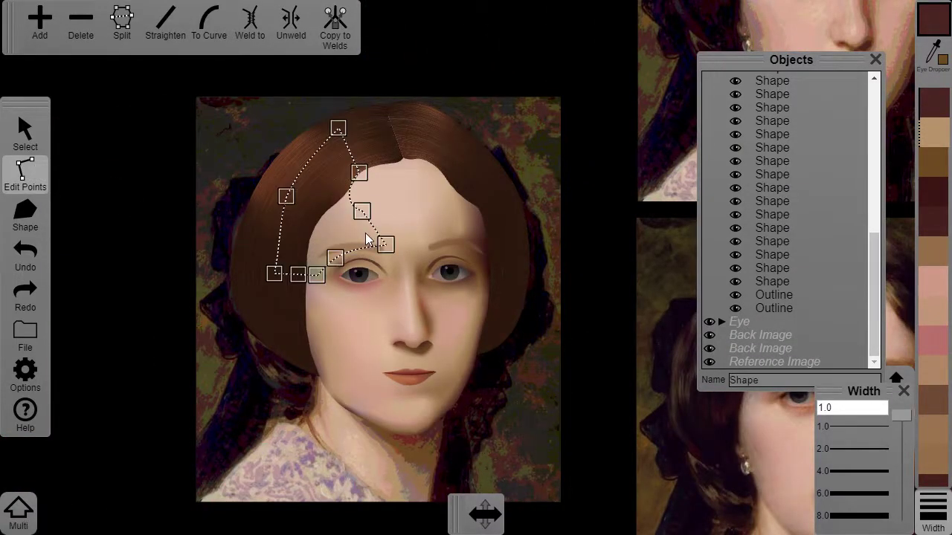
scroll(401, 263, up, 3)
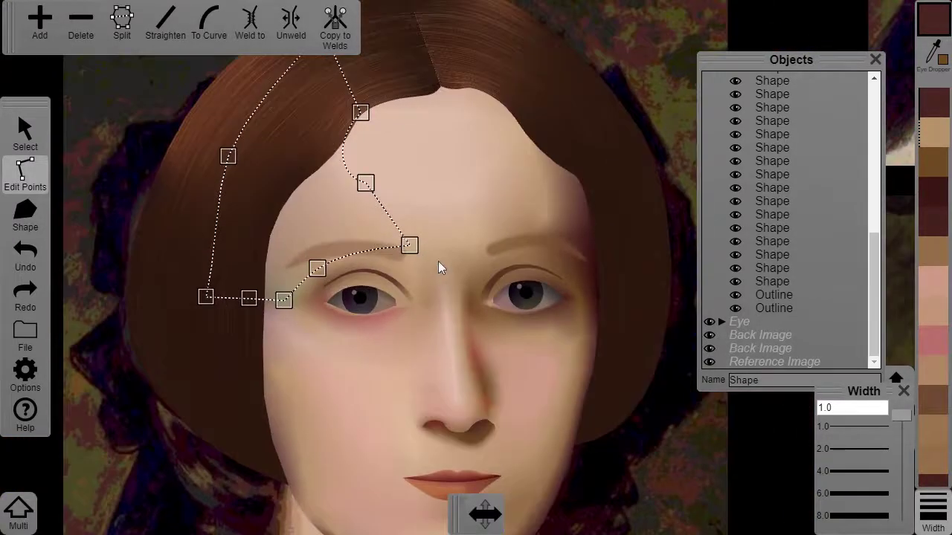
click(23, 328)
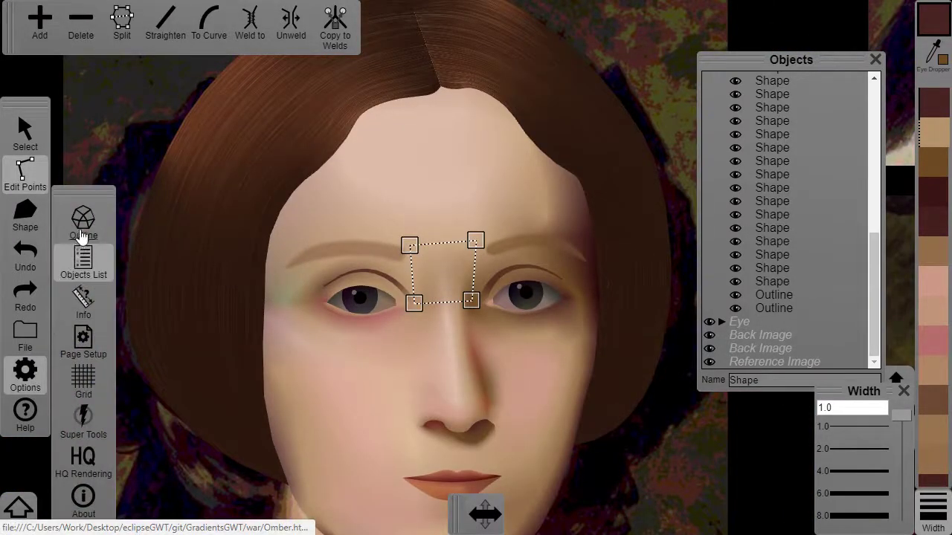
click(97, 232)
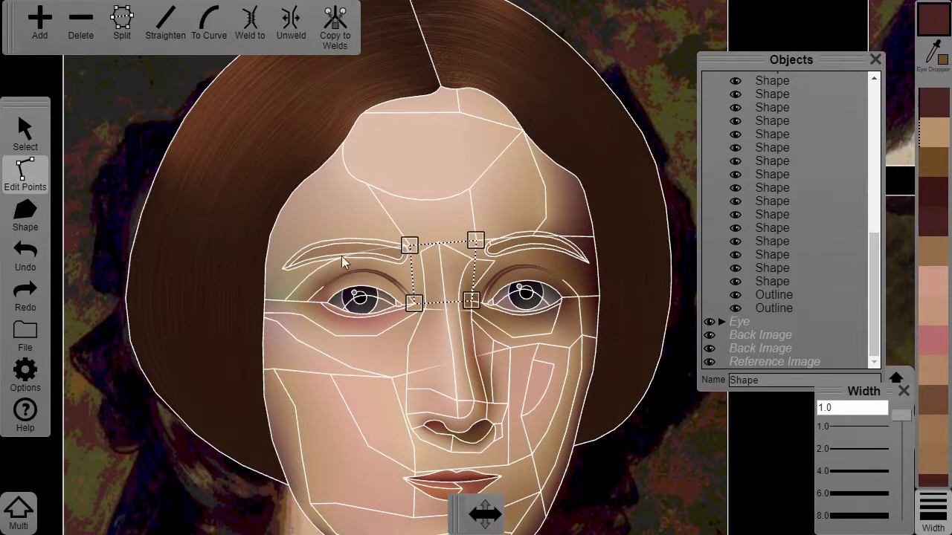
Split the lower corner triangle off the forehead shape beside the left-hand eye and delete it
scroll(344, 255, up, 3)
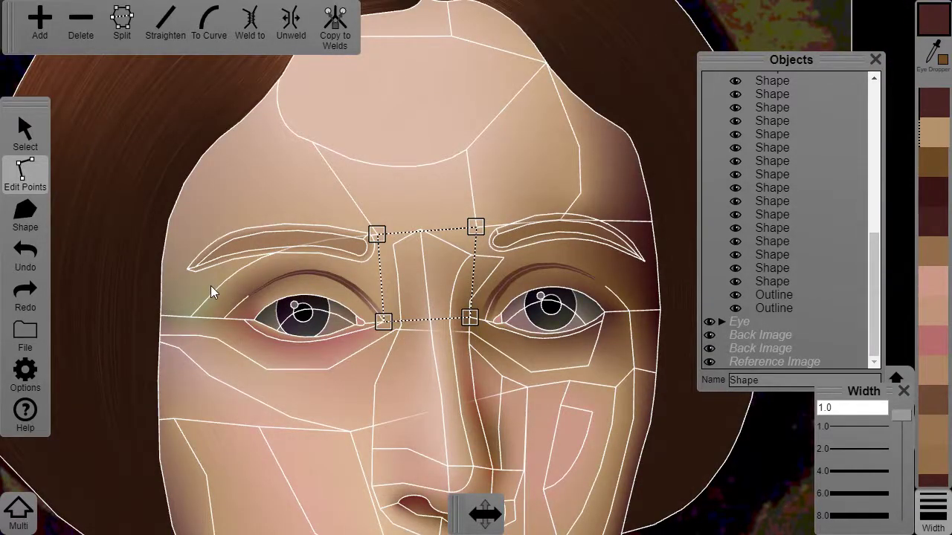
click(235, 269)
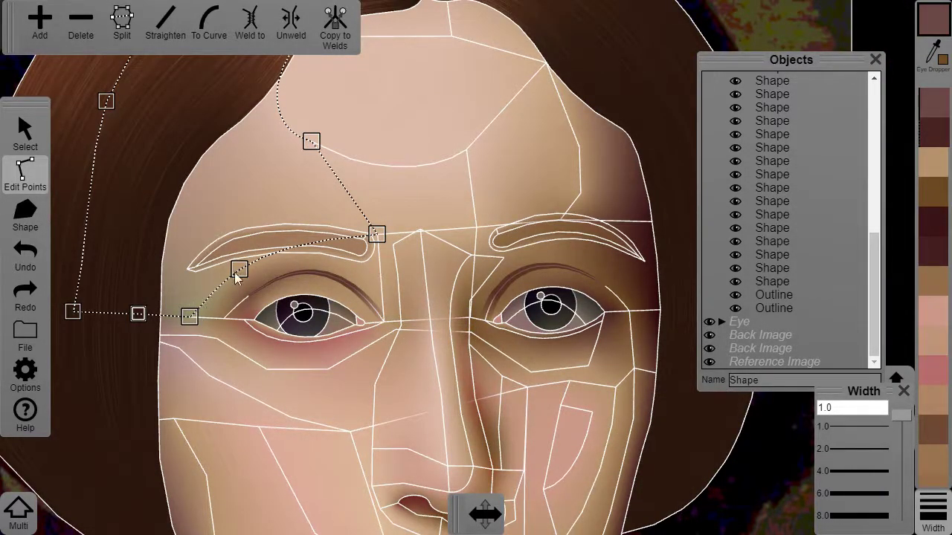
click(93, 41)
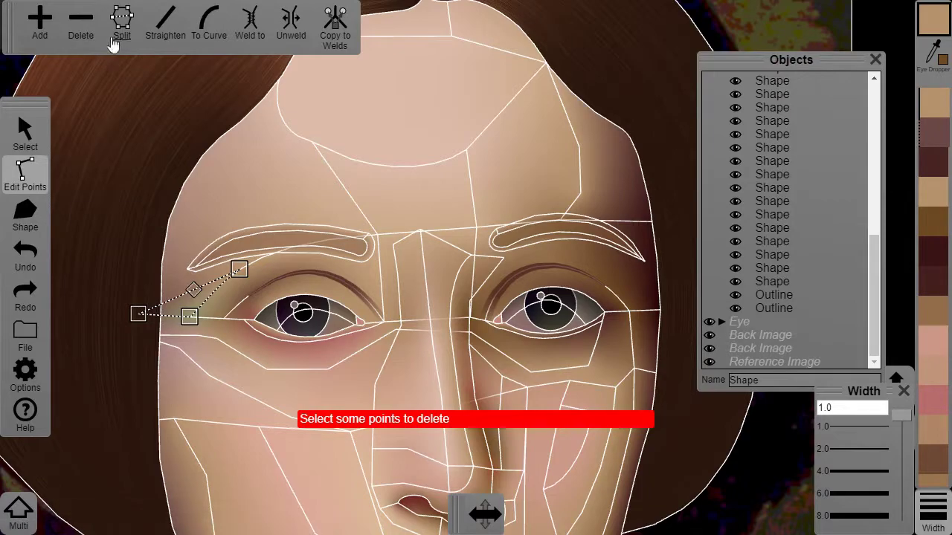
click(25, 133)
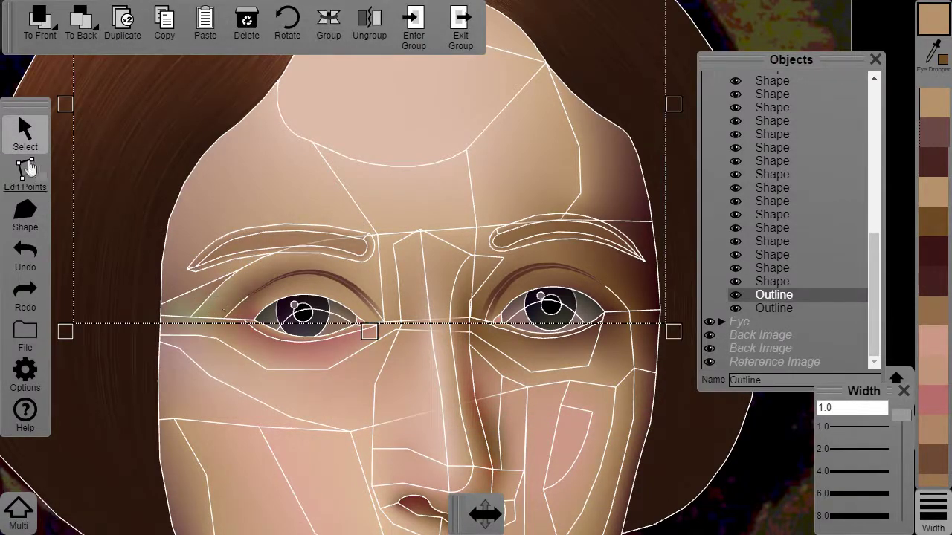
click(26, 169)
Reshape the forehead's lower boundary above the left-hand eye, moving its point to the eyebrow's tail and curving it along the brow
click(214, 299)
scroll(409, 246, up, 3)
drag(409, 242, 707, 201)
drag(336, 262, 204, 295)
click(270, 297)
click(206, 295)
drag(378, 208, 328, 195)
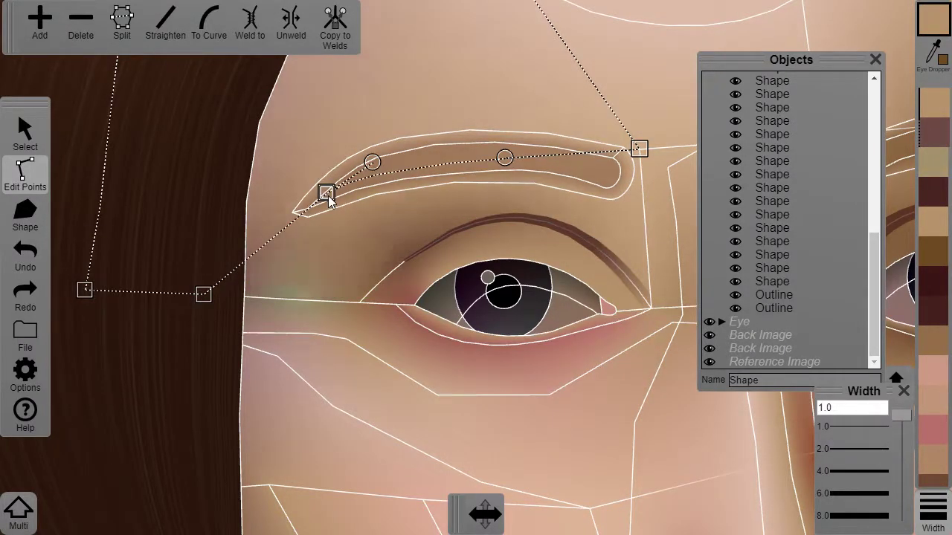
drag(637, 150, 639, 175)
drag(508, 184, 519, 147)
scroll(521, 152, down, 4)
drag(626, 242, 429, 283)
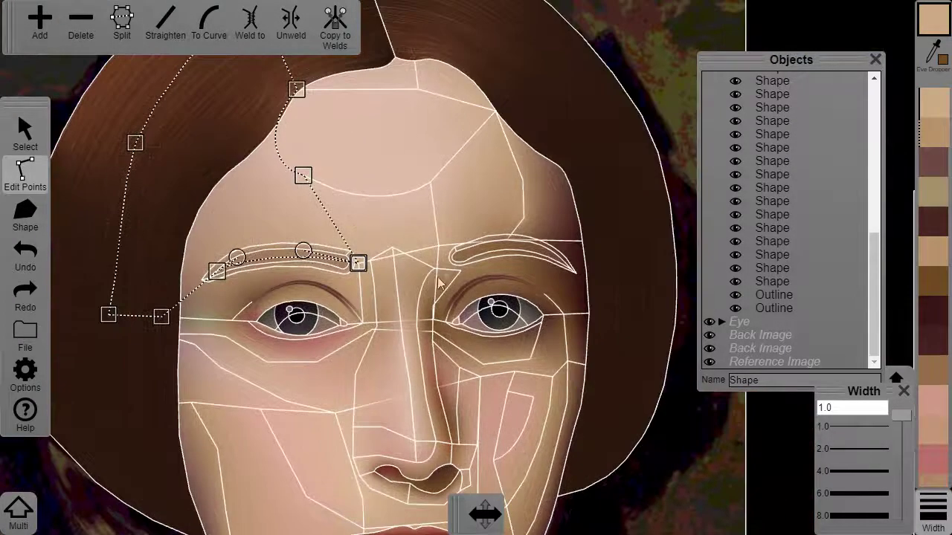
Lower the right-hand eyelid shading's outer top point to the eyebrow's tail and curve its upper edge along the brow
click(572, 257)
scroll(573, 256, up, 5)
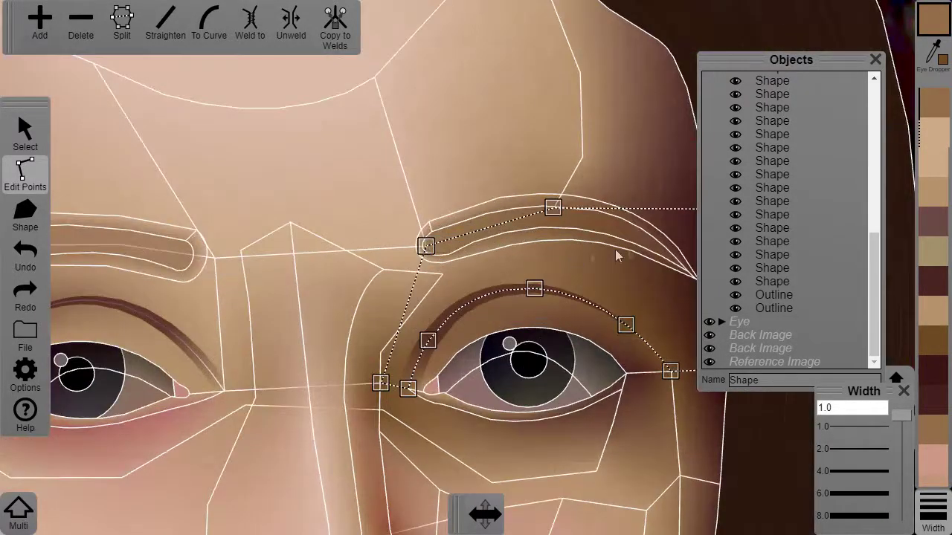
drag(544, 223, 539, 285)
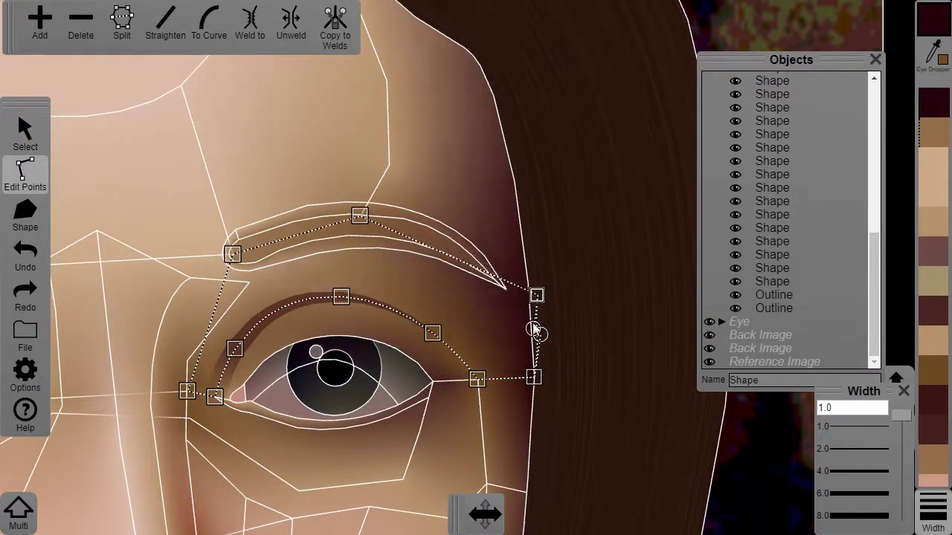
click(209, 22)
drag(404, 235, 440, 226)
drag(493, 276, 499, 255)
drag(359, 216, 362, 224)
click(309, 236)
Hide the shape outlines and compare the reshaped brow areas with the reference paintings
scroll(551, 141, down, 5)
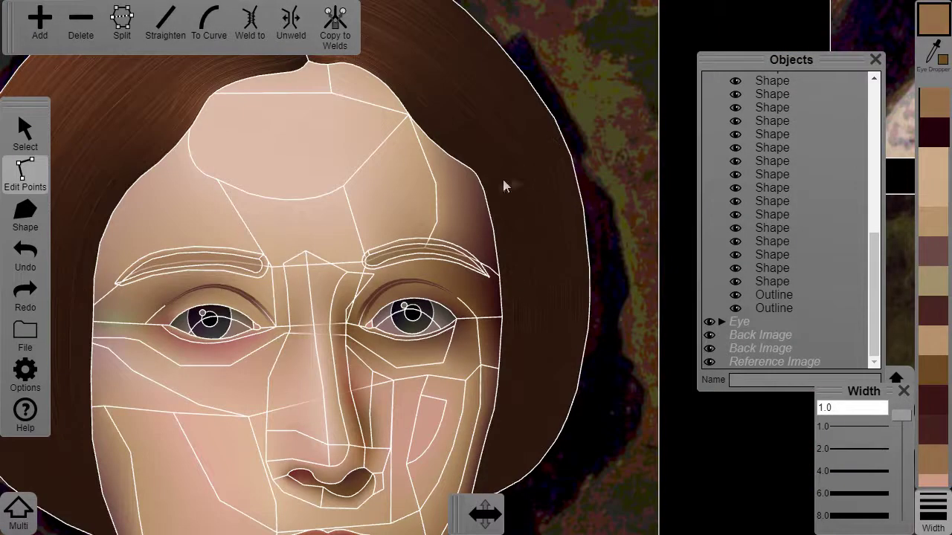
scroll(475, 268, down, 5)
drag(608, 203, 476, 262)
scroll(317, 328, up, 2)
click(23, 132)
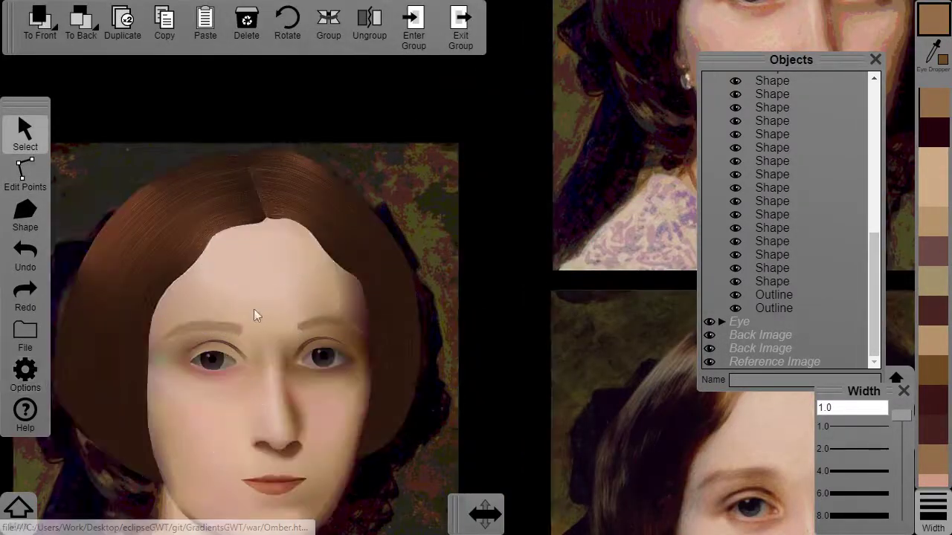
scroll(252, 307, up, 2)
scroll(231, 326, down, 2)
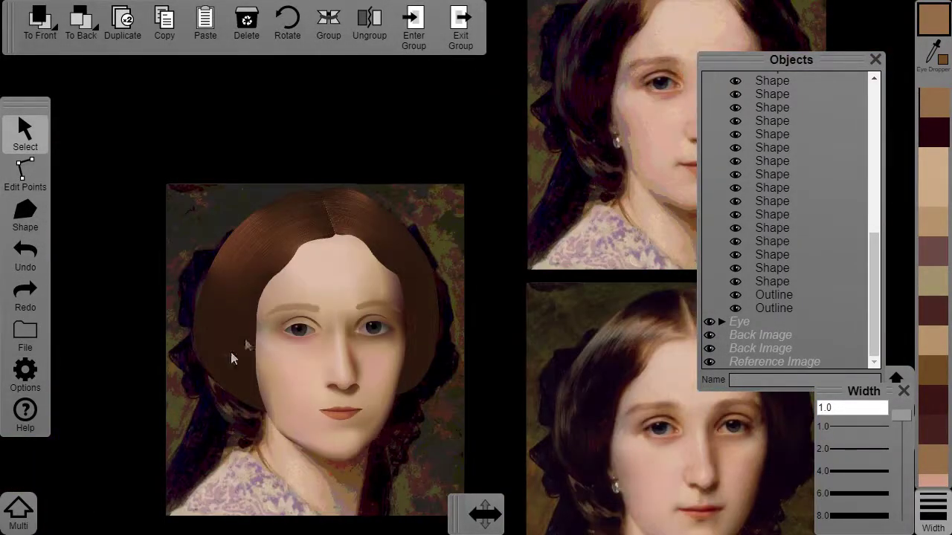
scroll(268, 331, up, 2)
Add a point to the left-hand eyelid shape's upper edge under the eyebrow and colour it with a brown from the reference
click(26, 173)
click(175, 356)
drag(351, 272, 231, 381)
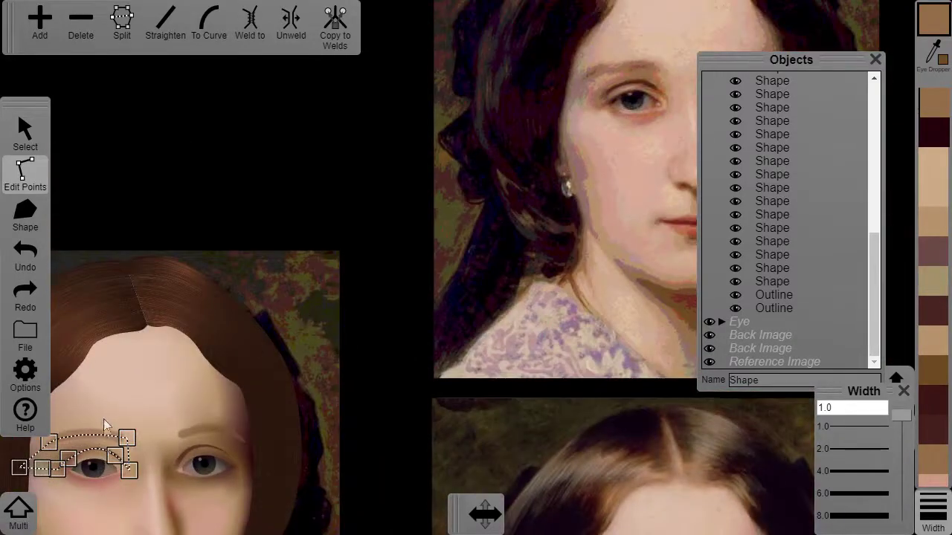
click(98, 432)
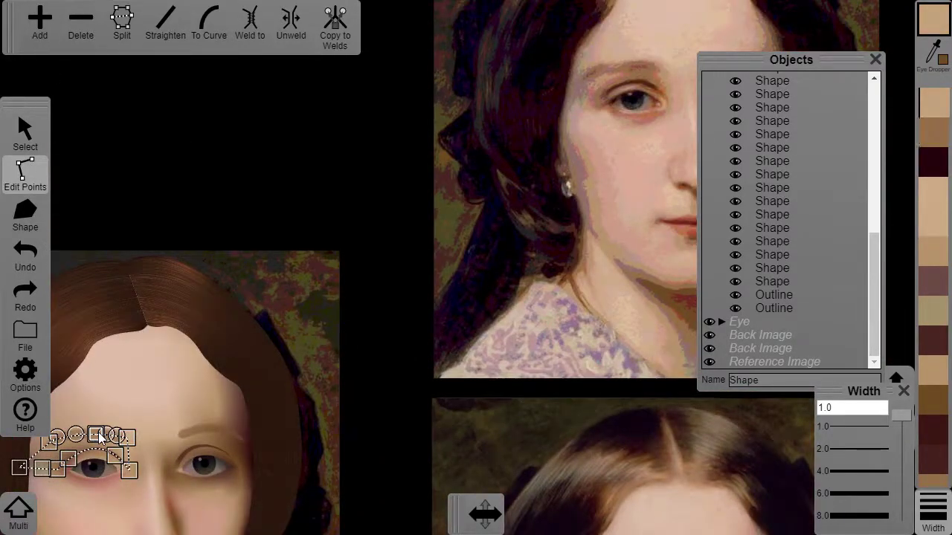
click(641, 72)
scroll(310, 367, down, 1)
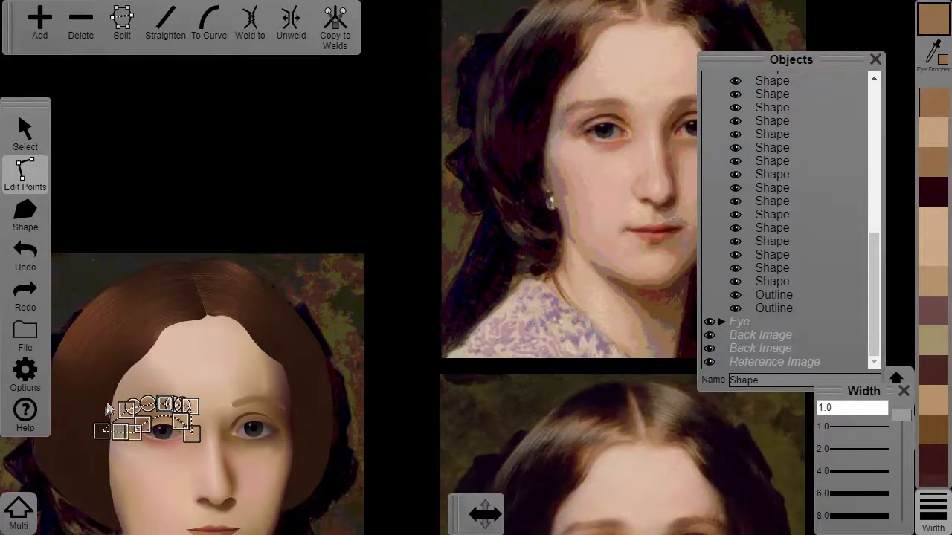
Recolour the forehead shape's point at the left-hand eyebrow's tail with a tan sampled beside the reference's brow
drag(106, 401, 257, 337)
scroll(306, 350, up, 3)
click(306, 350)
scroll(533, 258, down, 5)
scroll(533, 258, up, 2)
drag(661, 137, 530, 298)
key(i)
click(596, 209)
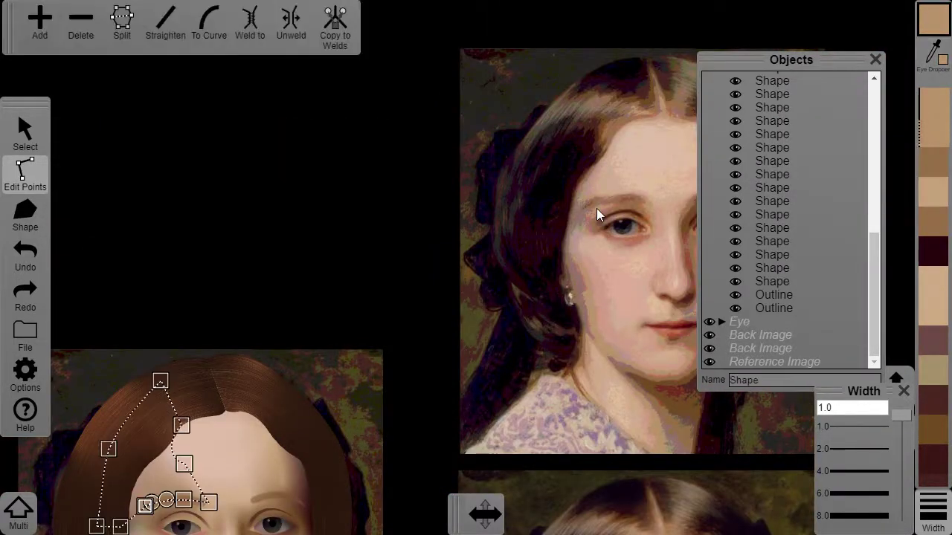
Add a point midway along the upper edge of the shape between the eyebrows
drag(130, 474, 325, 398)
click(357, 431)
scroll(438, 403, down, 2)
click(438, 403)
drag(437, 401, 294, 427)
scroll(295, 427, up, 4)
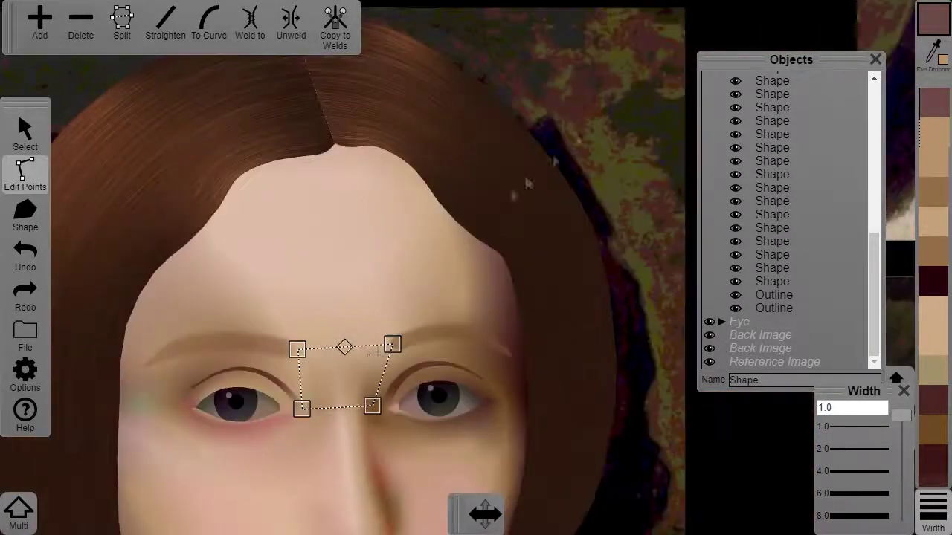
click(446, 354)
drag(583, 317, 291, 306)
scroll(292, 306, down, 4)
Sample a skin tone from the reference painting and apply it to the shading point beside the eyebrow
key(i)
click(612, 69)
click(196, 363)
click(185, 364)
drag(185, 364, 521, 290)
scroll(535, 282, down, 3)
scroll(544, 281, up, 5)
click(433, 341)
Add a point to the right-hand forehead shape's lower edge and curve that edge along the top of the eyebrow
drag(298, 490, 456, 348)
click(47, 28)
scroll(476, 297, down, 3)
scroll(476, 297, up, 5)
click(209, 24)
click(416, 362)
click(211, 34)
scroll(660, 319, down, 5)
scroll(476, 305, up, 5)
click(557, 333)
click(559, 297)
scroll(797, 312, up, 5)
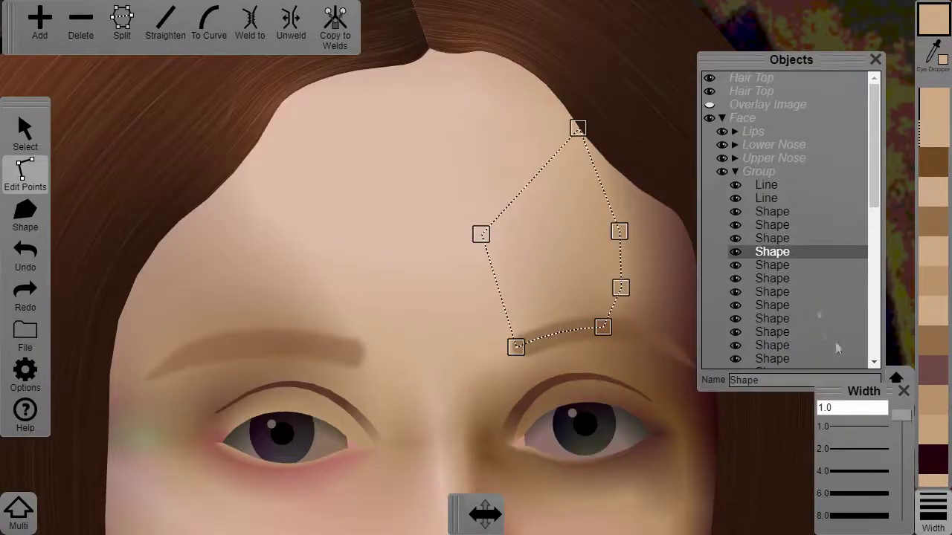
Cut the eyebrow shapes out of the base shapes and paste them directly into the Face group
click(24, 134)
click(774, 157)
click(735, 171)
click(735, 158)
click(320, 331)
scroll(320, 332, down, 5)
drag(261, 261, 634, 349)
key(ctrl+x)
key(ctrl+v)
Group the pasted eyebrow shapes and name the group Eyebrow
click(327, 24)
click(804, 380)
text(Eyebrow)
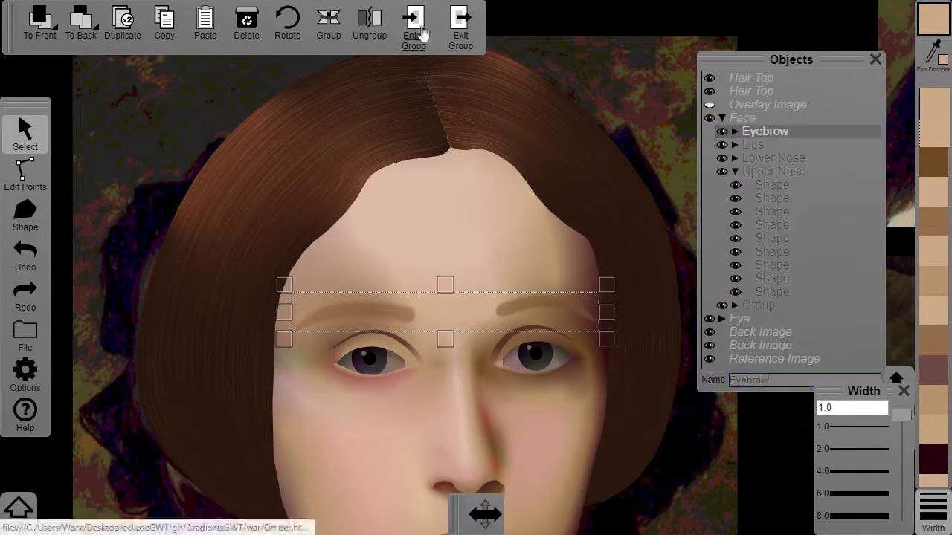
Subtract the skin colour sampled at the right-hand eyebrow's tail from the eyebrow using the Transparent Overlay Maker
click(414, 30)
scroll(662, 301, up, 5)
click(24, 175)
click(418, 380)
click(25, 375)
click(217, 361)
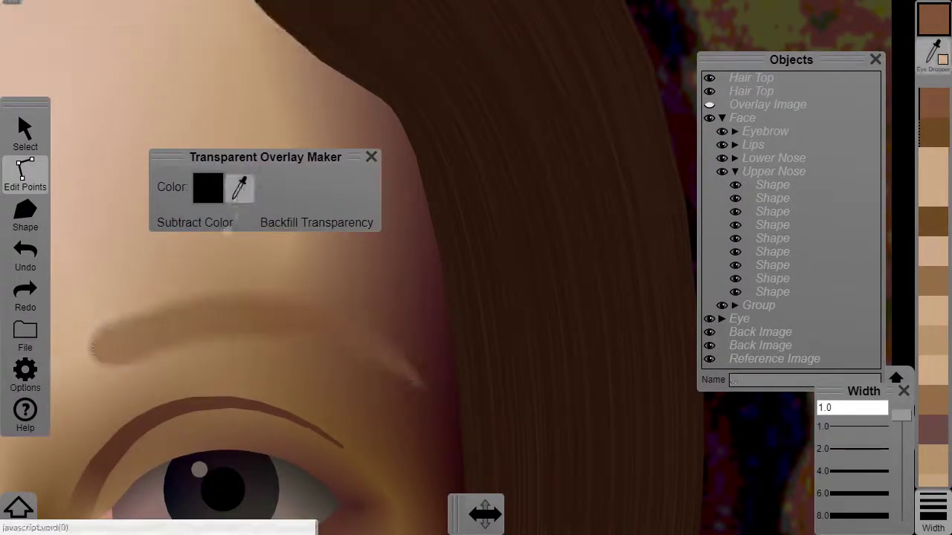
click(240, 187)
click(416, 381)
click(195, 222)
Close the Width panel and inspect the colour and transparency of the right-hand eyebrow's tail point
scroll(412, 418, down, 5)
scroll(413, 418, up, 3)
scroll(447, 387, up, 3)
click(903, 391)
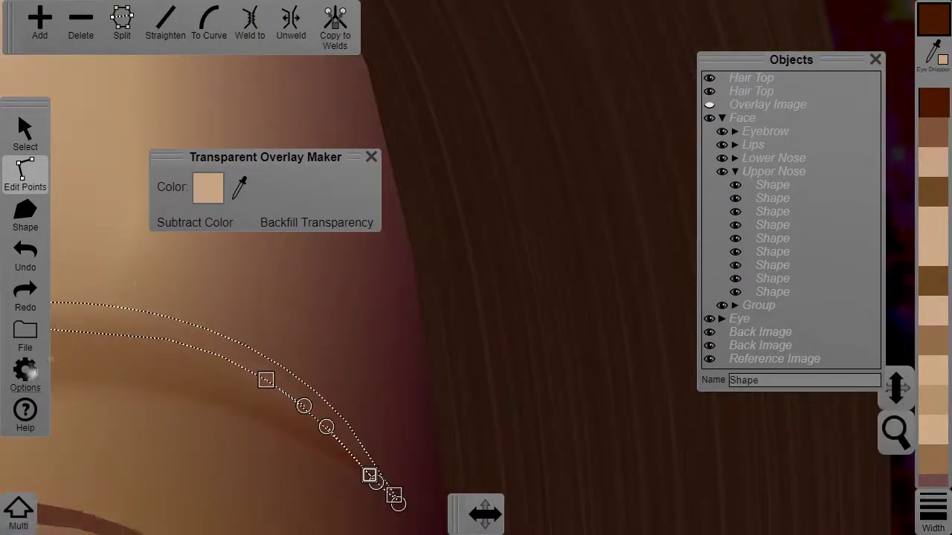
click(394, 499)
scroll(394, 499, down, 3)
click(416, 380)
scroll(439, 312, down, 5)
click(475, 337)
scroll(439, 305, up, 5)
click(231, 316)
click(29, 261)
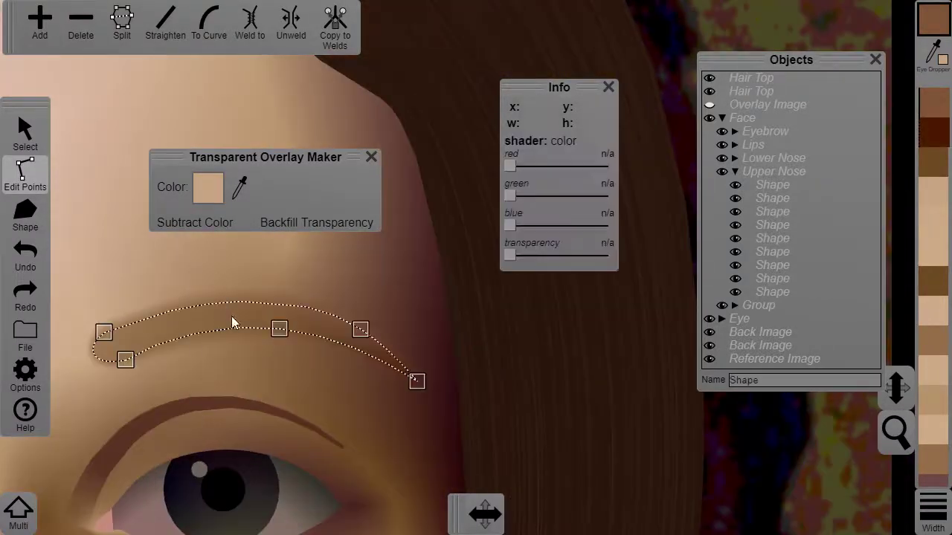
click(417, 381)
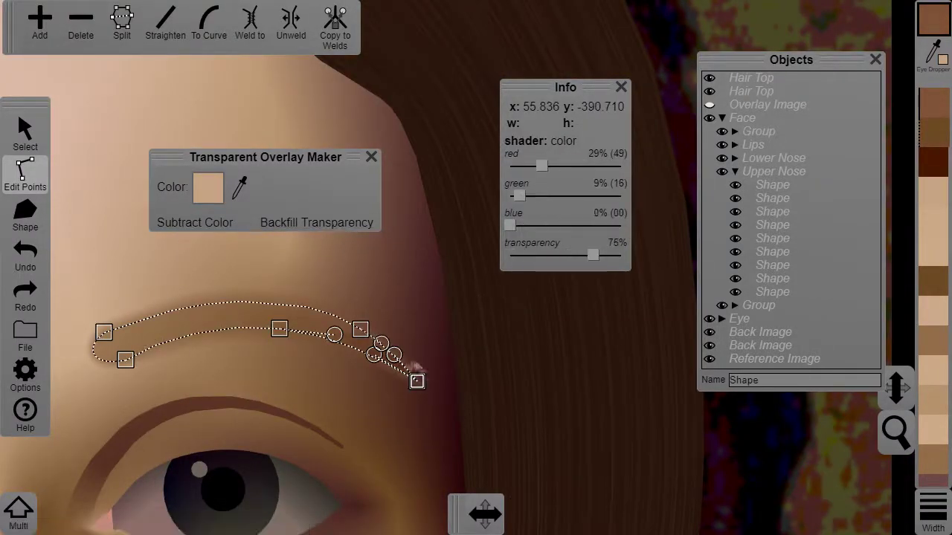
Compare the semi-transparent eyebrows with the reference paintings and close the Transparent Overlay Maker
click(465, 340)
scroll(465, 340, down, 5)
scroll(465, 339, up, 4)
click(412, 302)
click(438, 219)
scroll(480, 311, down, 4)
click(371, 156)
scroll(439, 299, down, 2)
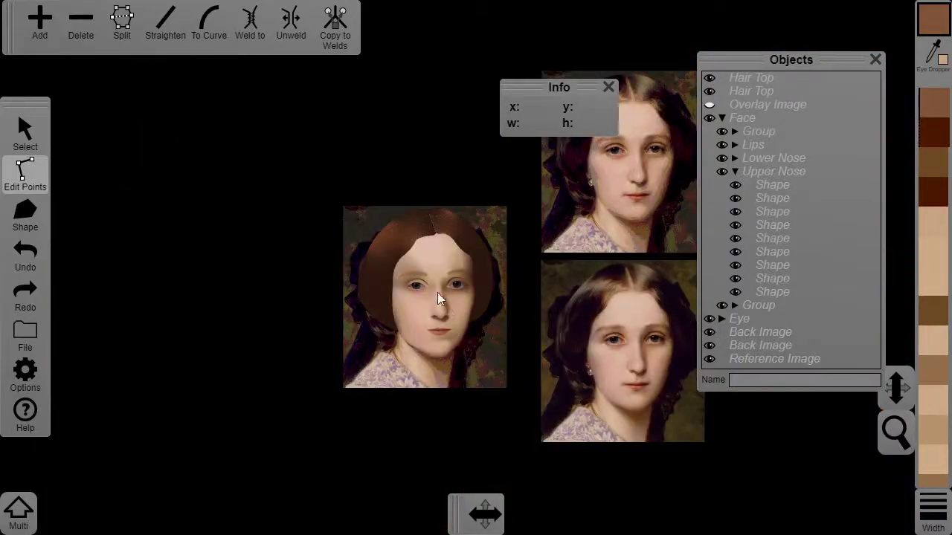
Expand the Eyebrow group and rename the remaining unnamed face group as Base Shading
click(33, 134)
scroll(476, 267, up, 3)
click(753, 132)
click(735, 172)
click(735, 132)
click(759, 265)
drag(756, 380, 706, 366)
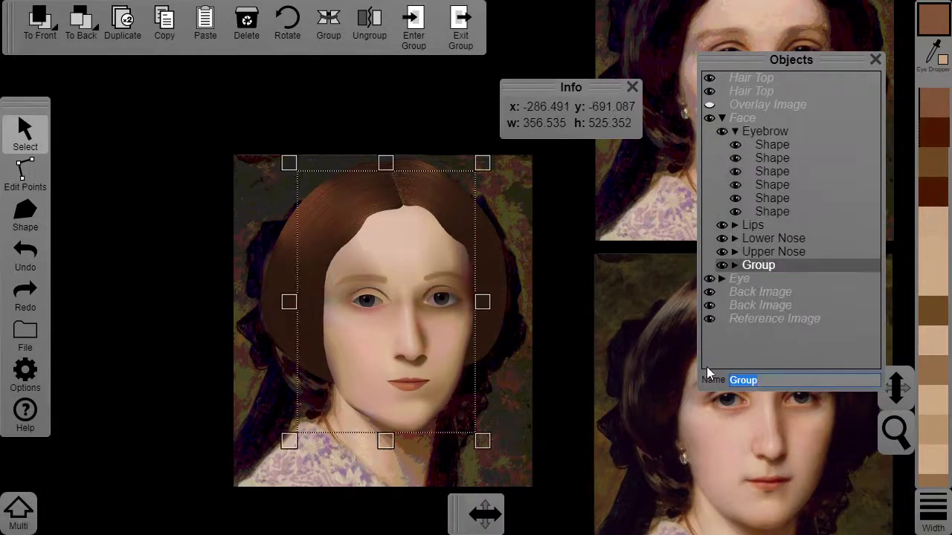
text(Base Shading)
Enter the Base Shading group and reshape the shading boundary above the left-hand eyebrow into a smooth curve out to the temple
click(413, 26)
scroll(476, 267, up, 2)
scroll(459, 274, down, 3)
scroll(417, 453, up, 4)
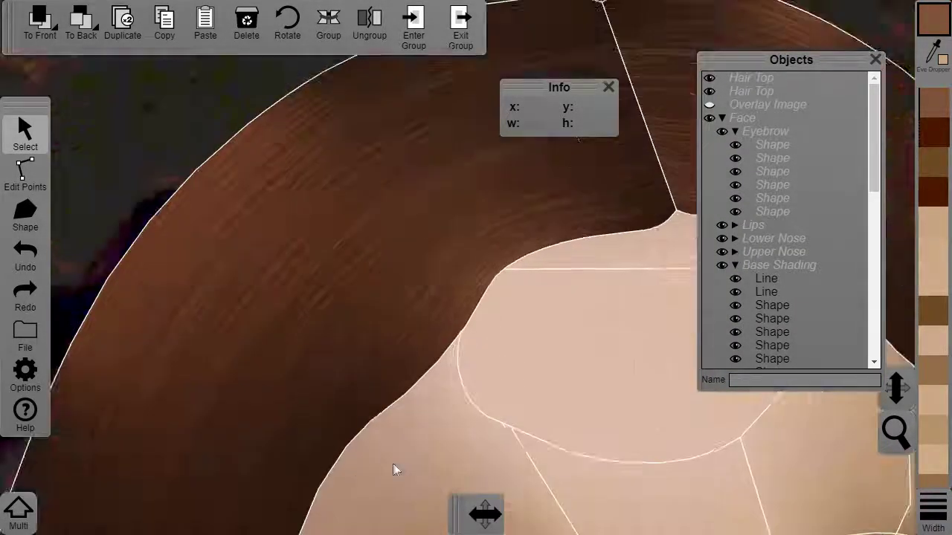
click(26, 175)
scroll(416, 452, down, 2)
click(469, 357)
click(511, 362)
click(39, 25)
click(81, 24)
click(403, 403)
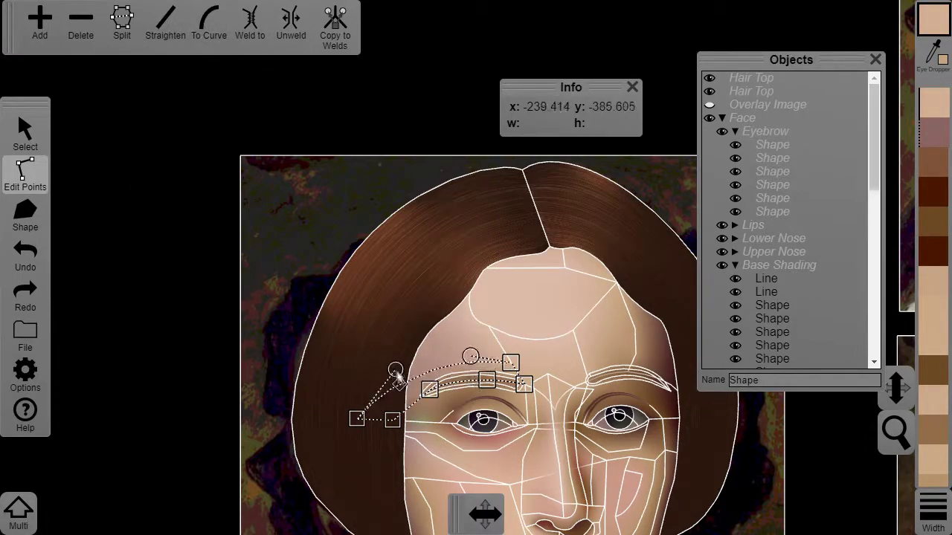
drag(395, 371, 434, 358)
scroll(476, 267, down, 2)
Delete the extra point above the right-hand eyebrow from the right-hand forehead shape's lower edge
click(555, 317)
scroll(491, 338, up, 2)
drag(520, 358, 278, 363)
click(246, 388)
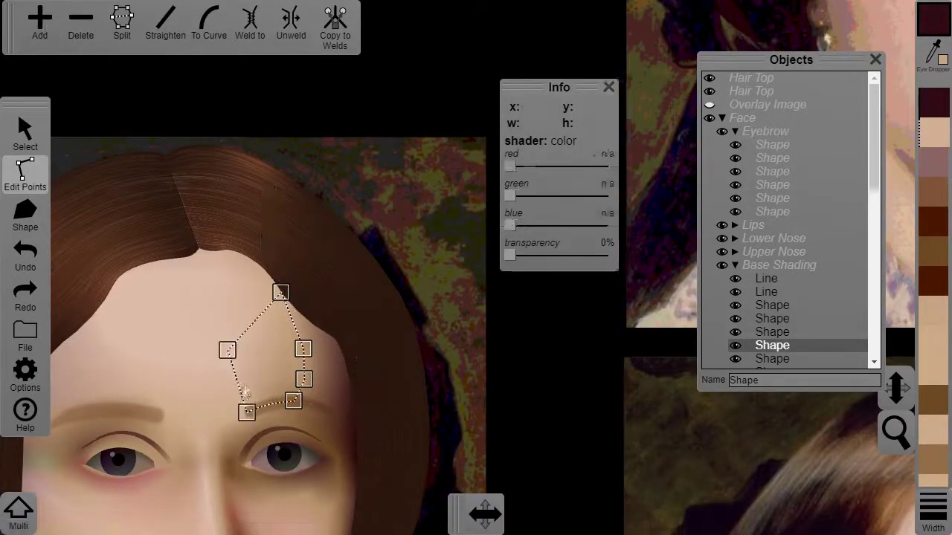
click(223, 408)
click(269, 365)
click(327, 390)
scroll(347, 358, down, 3)
scroll(347, 359, up, 2)
click(305, 342)
click(283, 369)
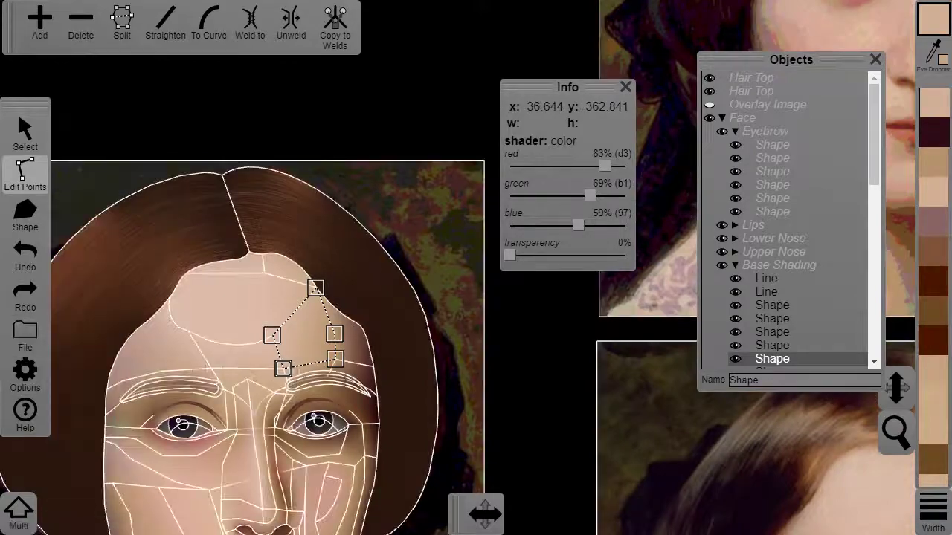
Recolour the forehead's lower points above the eyebrows with tones sampled from the painting beneath, hiding Base Shading while sampling
click(117, 389)
click(283, 369)
scroll(780, 245, down, 1)
click(721, 191)
scroll(387, 303, up, 3)
click(290, 406)
click(721, 191)
scroll(476, 268, down, 2)
click(260, 387)
click(721, 191)
scroll(476, 267, up, 2)
click(323, 412)
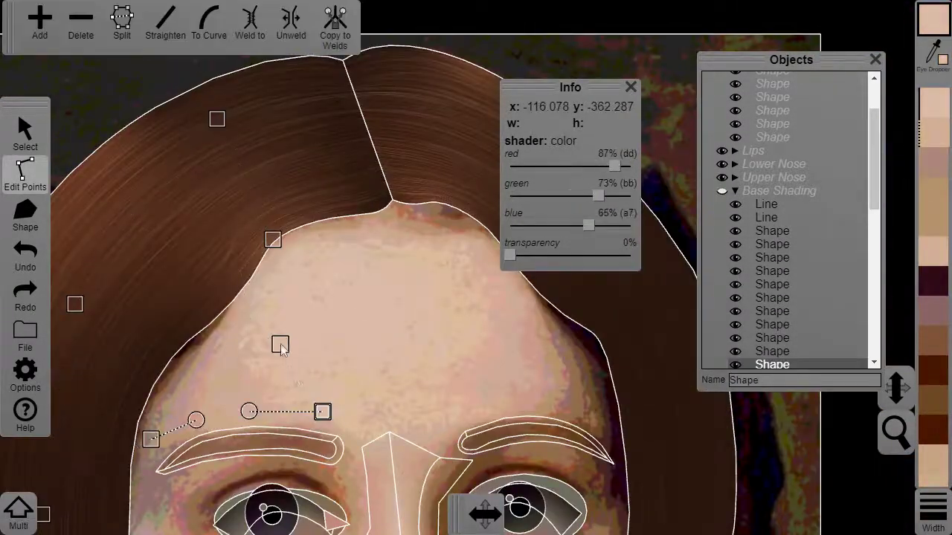
Recolour the outer boundary point above the left-hand eyebrow with a pink sampled from the painting and show Base Shading again
click(151, 439)
click(933, 55)
click(721, 191)
scroll(249, 403, down, 3)
click(550, 343)
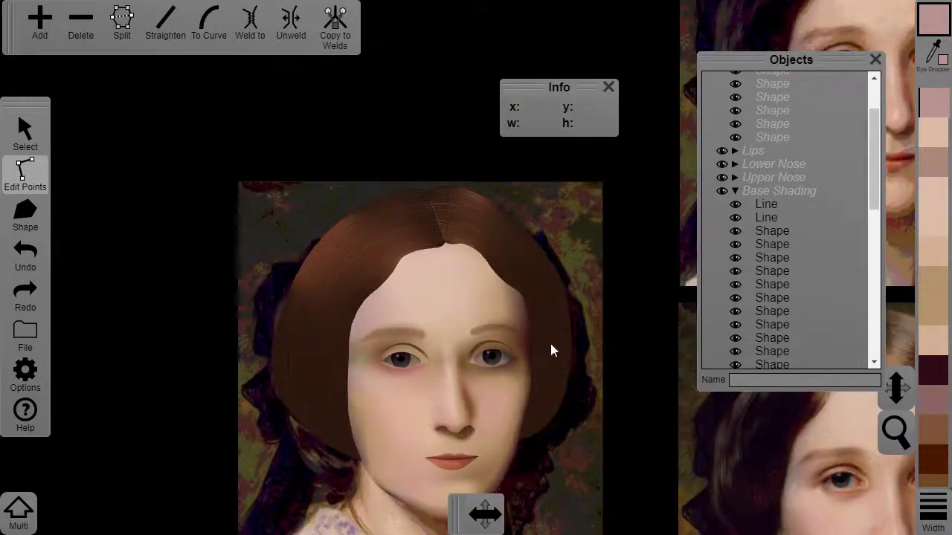
Move the right-hand temple shape's lower outer point inward and simplify and curve the edge leading to it
scroll(357, 336, down, 3)
scroll(490, 372, up, 4)
click(243, 438)
scroll(242, 438, up, 3)
drag(406, 485, 357, 475)
click(80, 22)
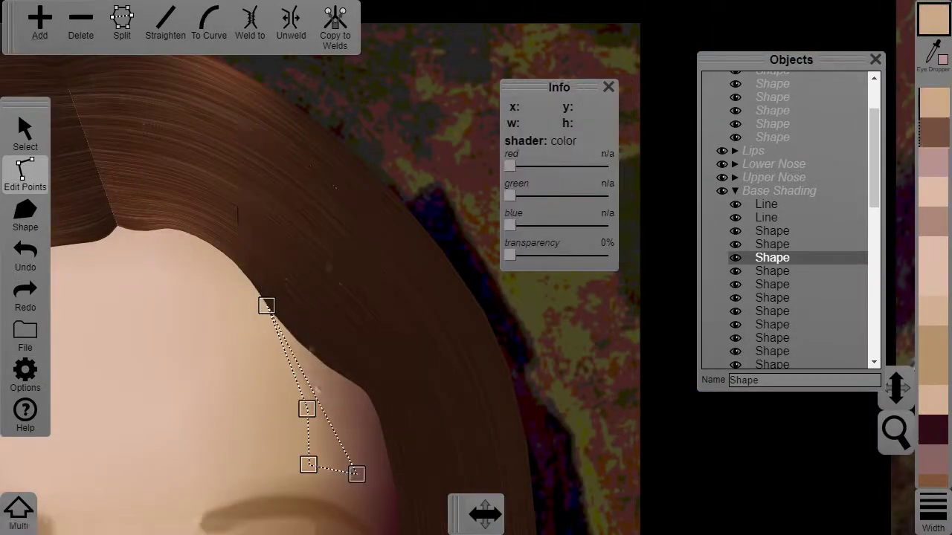
click(209, 22)
click(357, 475)
click(721, 191)
click(721, 191)
scroll(469, 363, down, 5)
Hide the Back Image behind the portrait and compare the vector face with the reference paintings
click(469, 363)
scroll(788, 298, down, 6)
click(710, 350)
drag(500, 379, 385, 354)
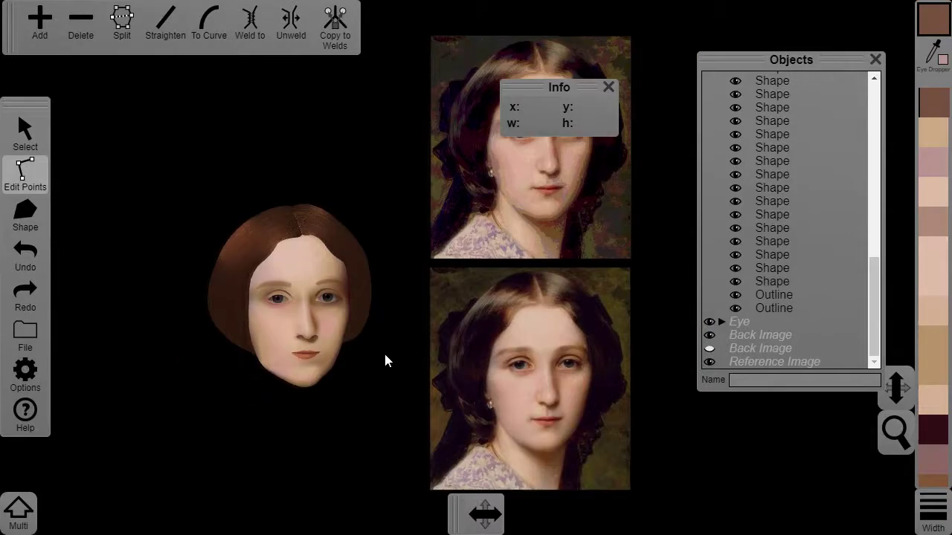
scroll(291, 341, up, 5)
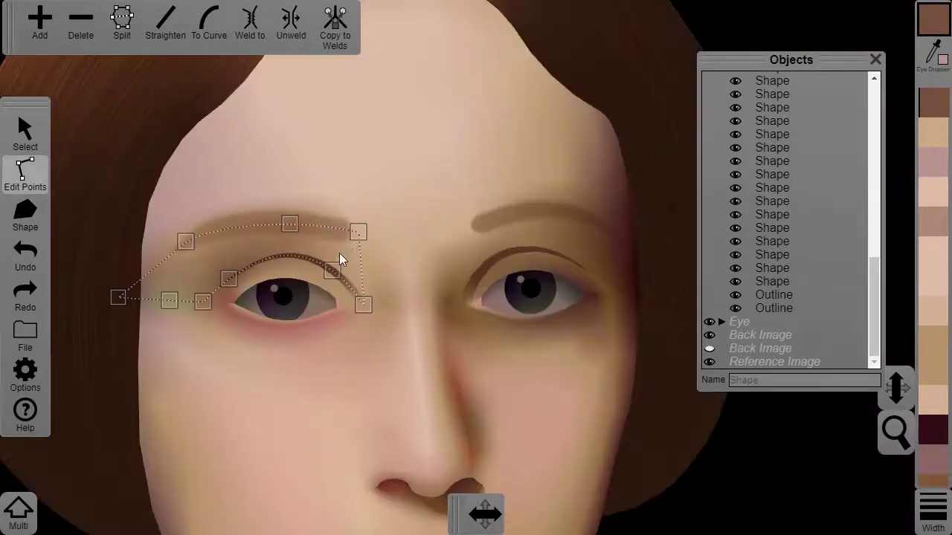
Recolour the left-hand eyelid shape's inner upper point beside the eyebrow with a tan from the palette
click(339, 253)
click(931, 136)
click(383, 159)
click(519, 380)
scroll(518, 380, down, 4)
scroll(519, 382, up, 4)
click(191, 374)
Recolour the upper points of the shape between the eyebrows with skin tones sampled from the reference painting
drag(508, 127, 669, 149)
click(932, 56)
click(417, 425)
click(484, 268)
scroll(484, 269, down, 4)
scroll(545, 179, up, 4)
click(932, 55)
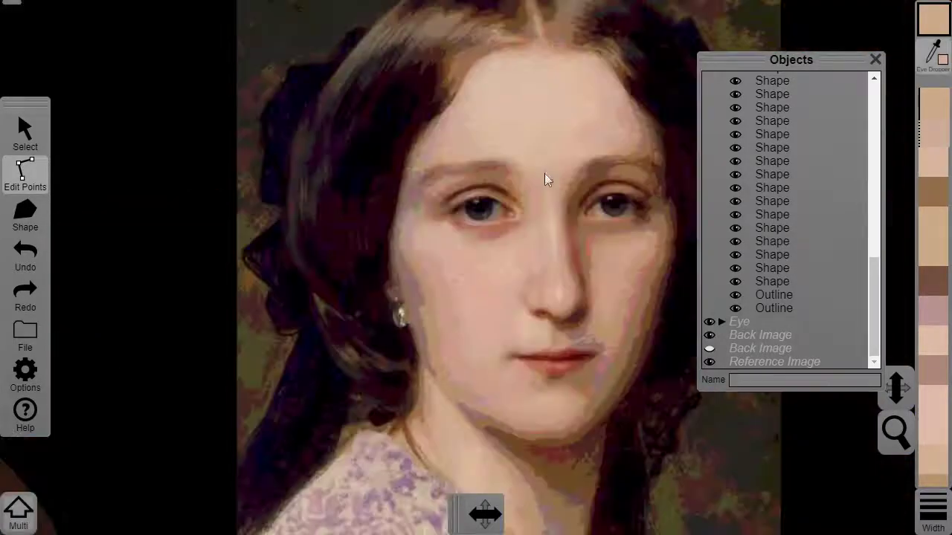
click(545, 179)
scroll(346, 446, up, 4)
click(346, 504)
click(401, 424)
scroll(401, 425, down, 2)
scroll(382, 429, up, 2)
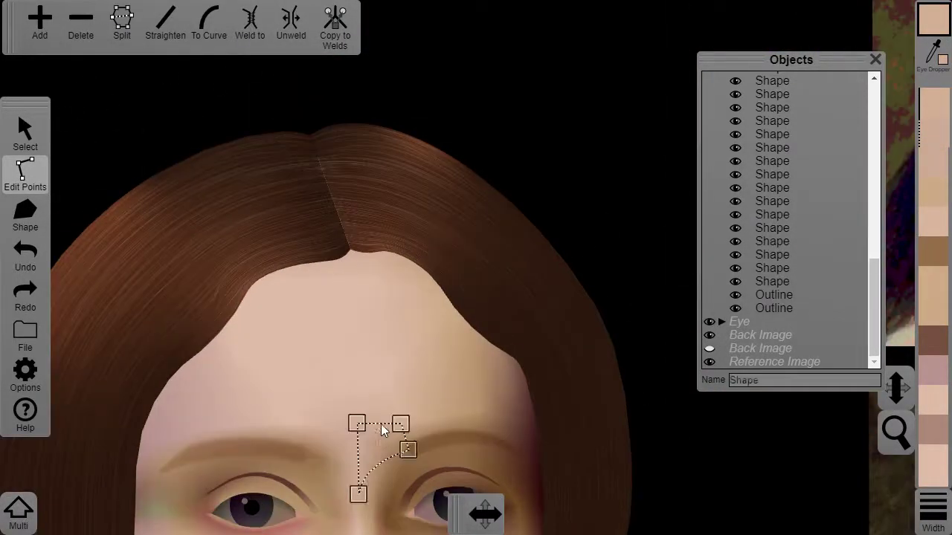
Add a point along the upper edge of each of the two small shapes between the eyebrows
click(40, 22)
click(380, 424)
click(329, 433)
click(40, 28)
click(324, 425)
scroll(450, 298, down, 3)
click(405, 329)
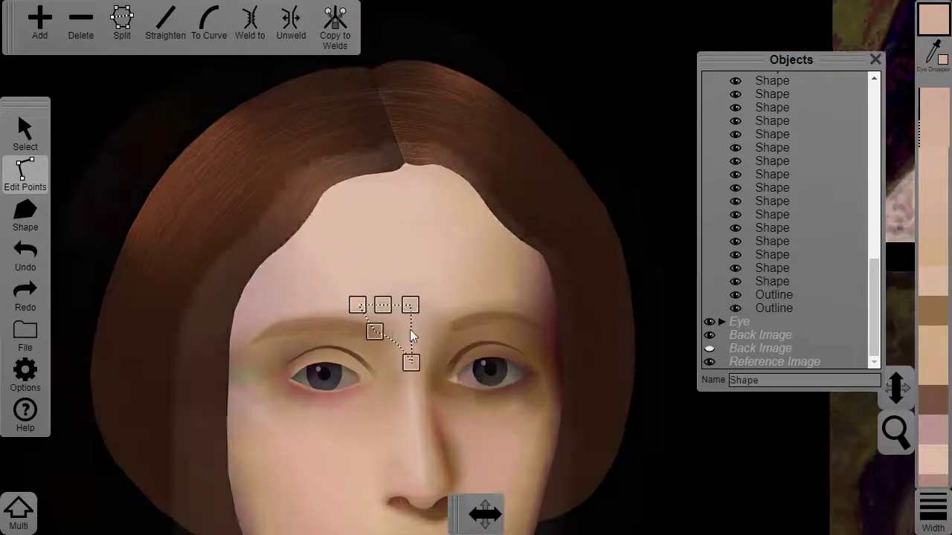
Split the shapes between the eyebrows from their added upper points to the nose bridge and curve the new dividing edge
scroll(472, 268, up, 3)
click(122, 22)
click(337, 322)
click(379, 409)
click(25, 134)
click(406, 357)
click(25, 174)
click(373, 324)
click(40, 22)
drag(373, 324, 380, 411)
click(356, 361)
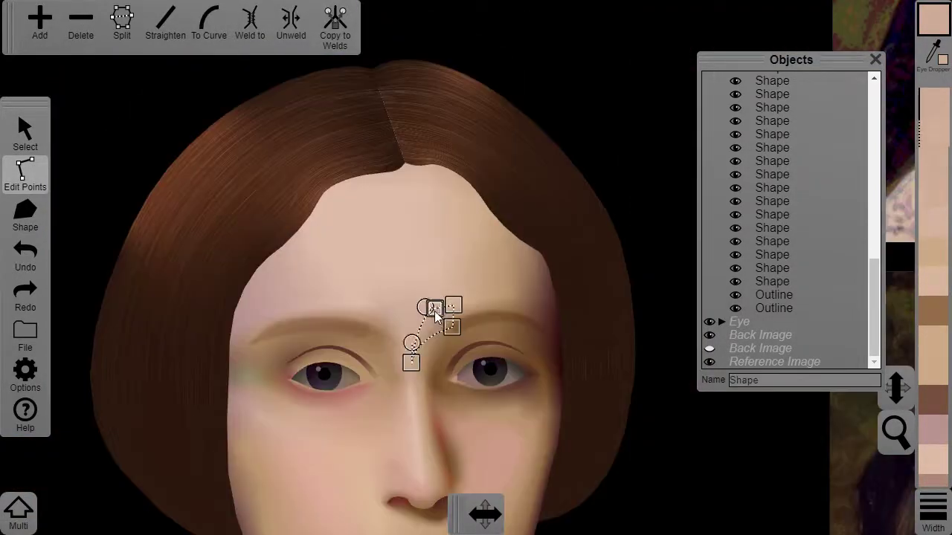
Move the Back Image painting over next to the vector face for close comparison
scroll(434, 310, down, 5)
click(536, 312)
scroll(513, 316, up, 2)
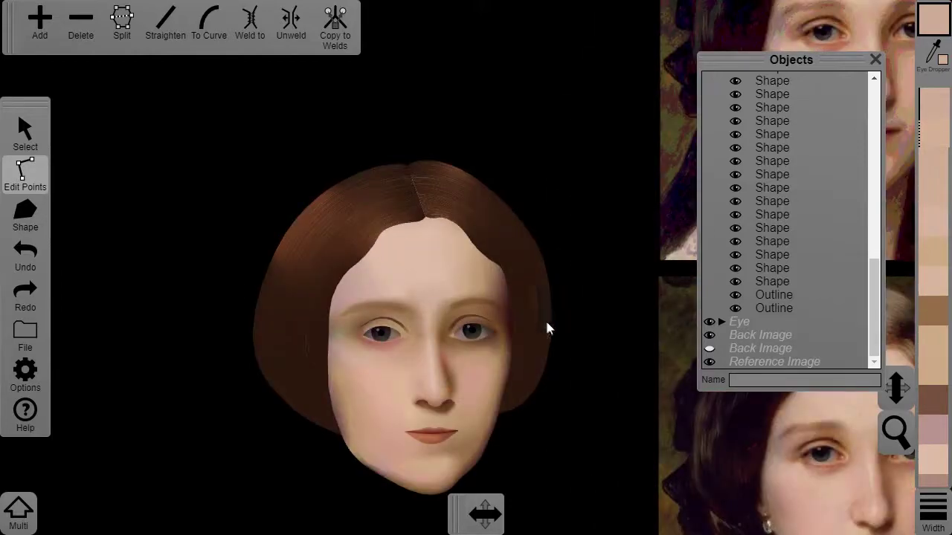
drag(540, 435, 543, 392)
drag(543, 393, 549, 365)
scroll(476, 371, down, 5)
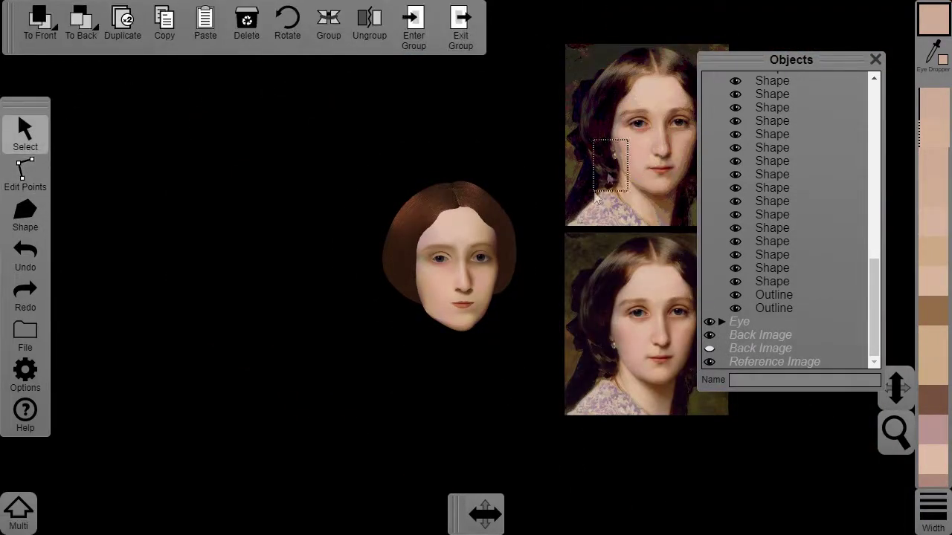
drag(642, 152, 517, 298)
scroll(454, 313, up, 3)
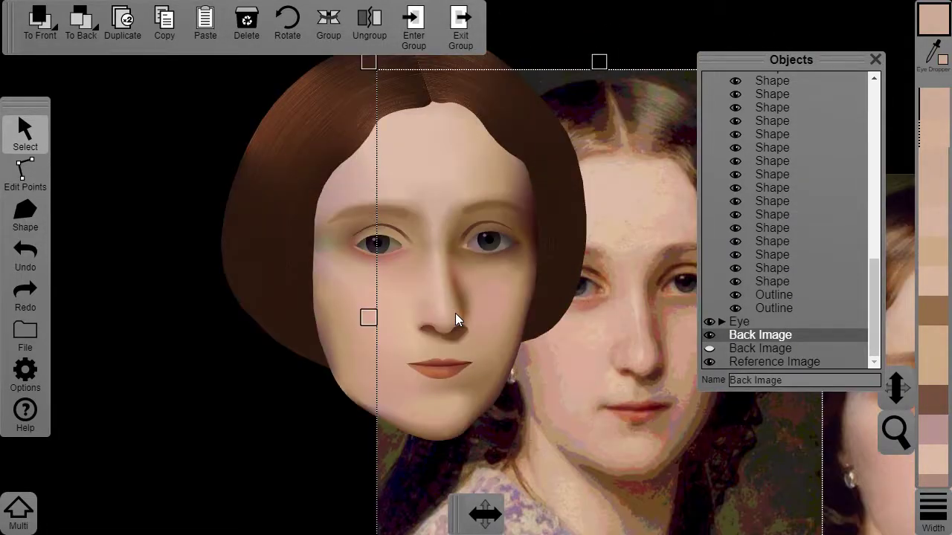
Enter the face group and its Base Shading group and start editing the points of the shape around the nose
click(25, 175)
click(25, 135)
click(338, 194)
click(413, 26)
click(339, 186)
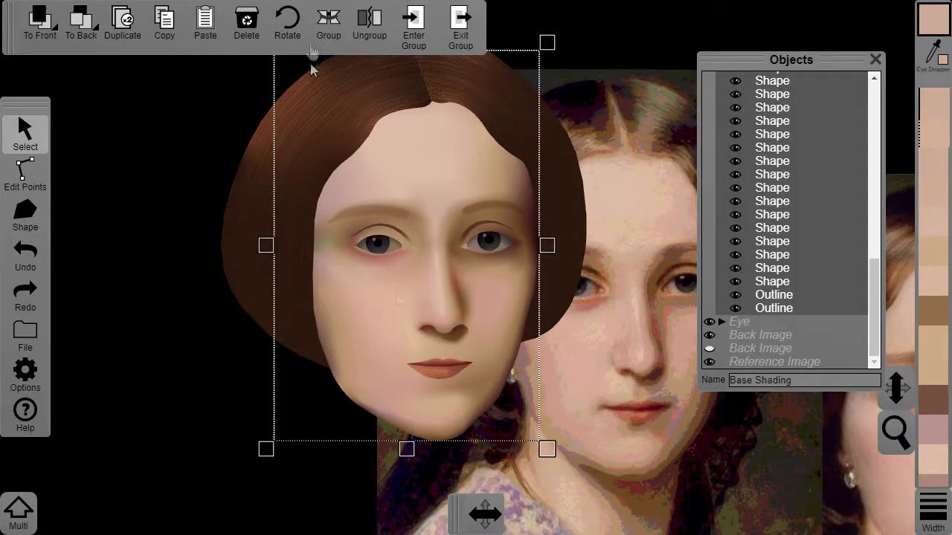
click(414, 26)
click(25, 175)
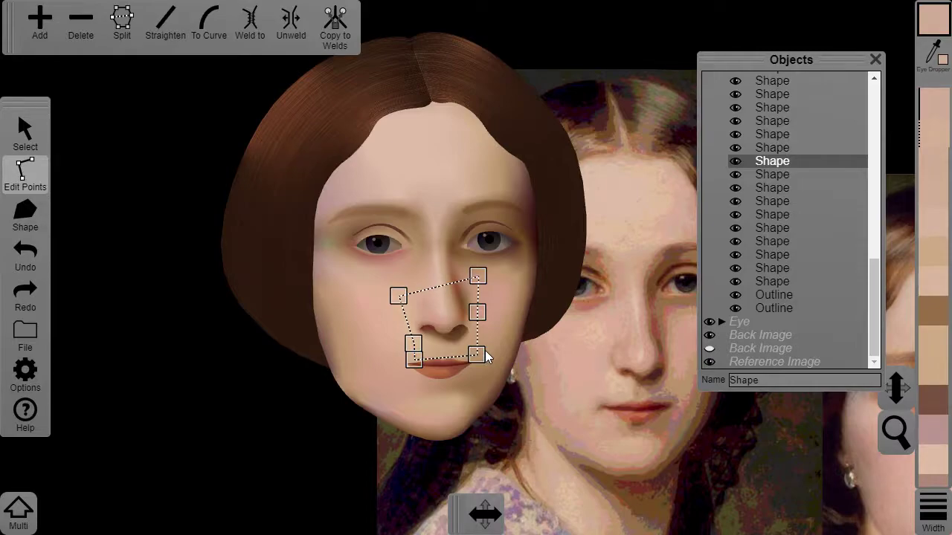
scroll(481, 352, down, 5)
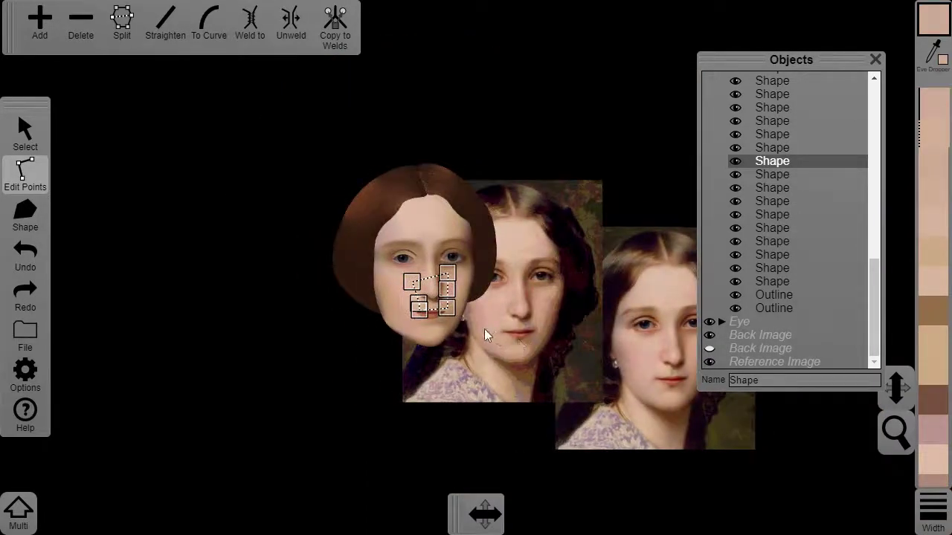
scroll(484, 329, up, 7)
Add points on the lip line and sides of the nose-to-mouth shape and split it across just below the nostrils
click(331, 442)
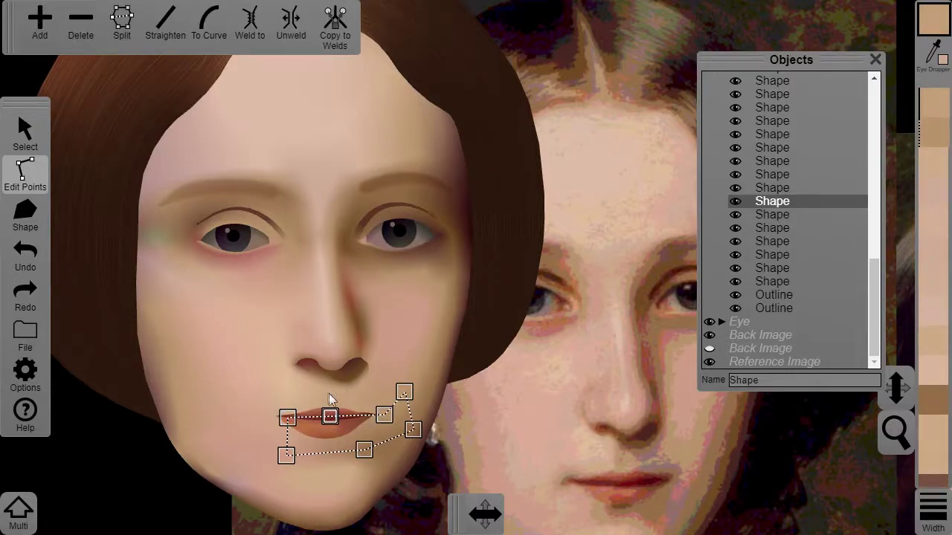
click(322, 306)
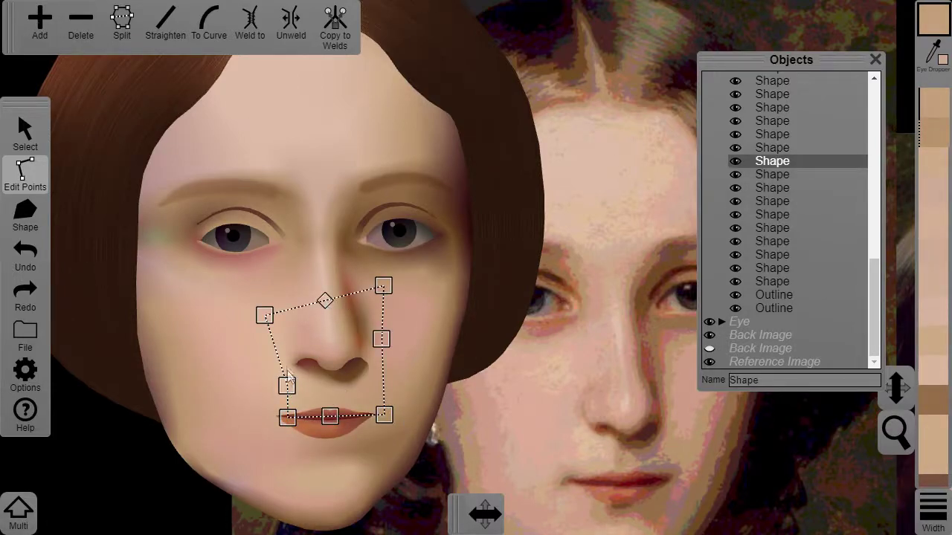
click(41, 21)
shift+click(289, 385)
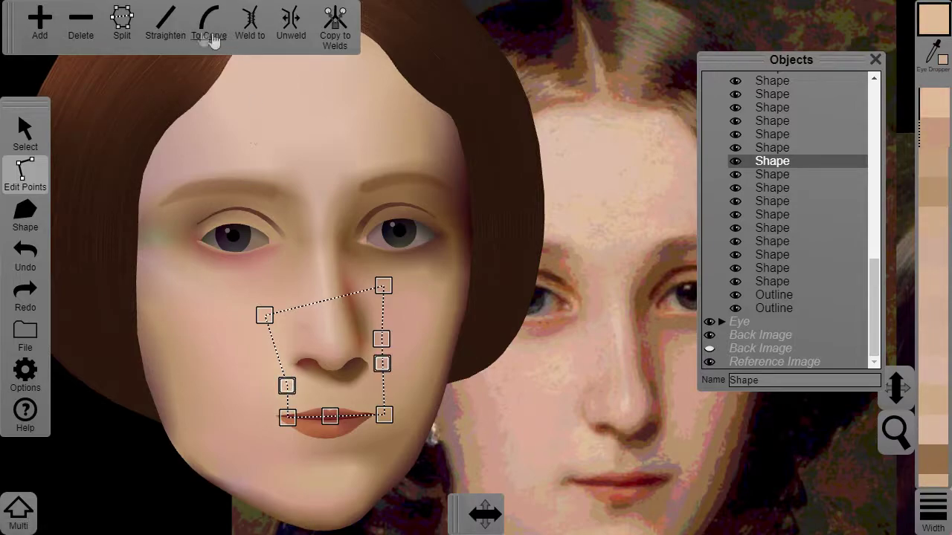
click(123, 25)
click(329, 376)
click(125, 26)
Add points beneath the nose and along the lip line of the lower piece and split off its right-hand part
click(41, 21)
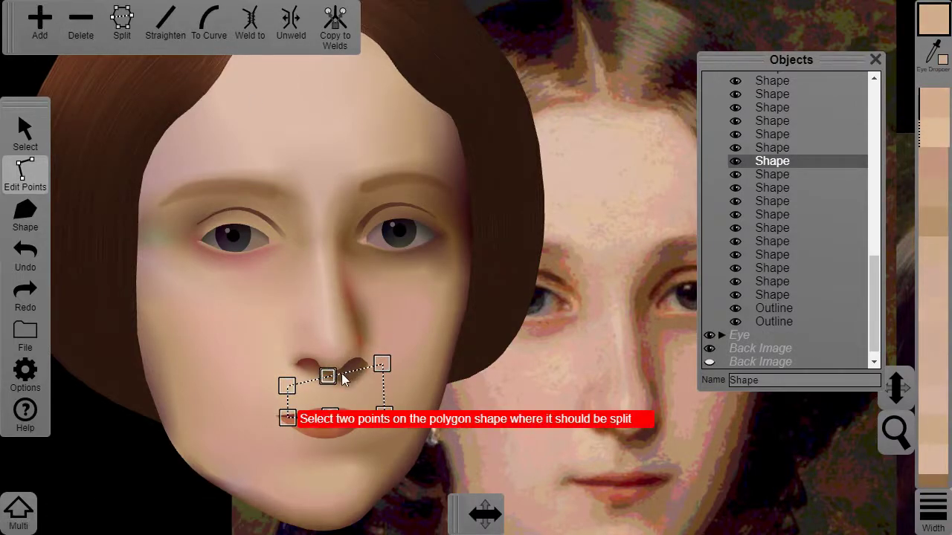
scroll(342, 375, up, 2)
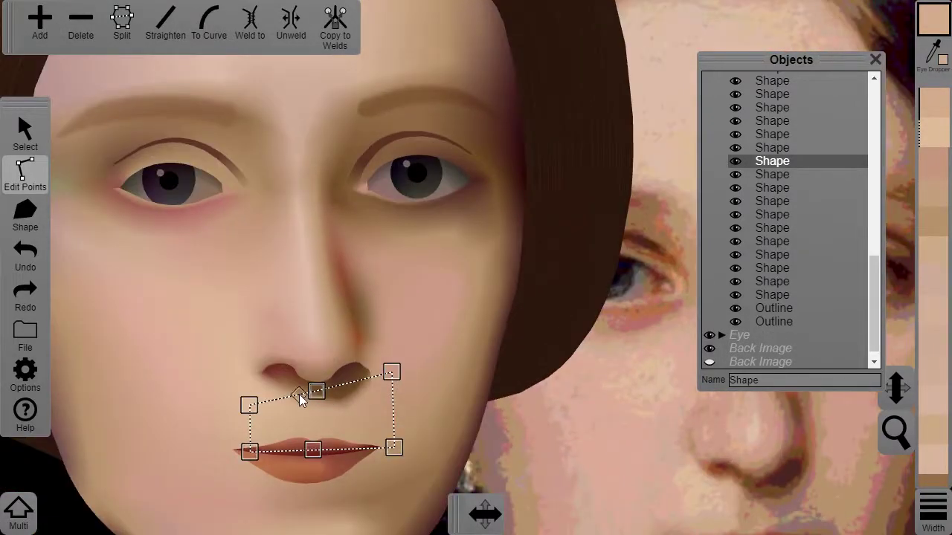
click(41, 21)
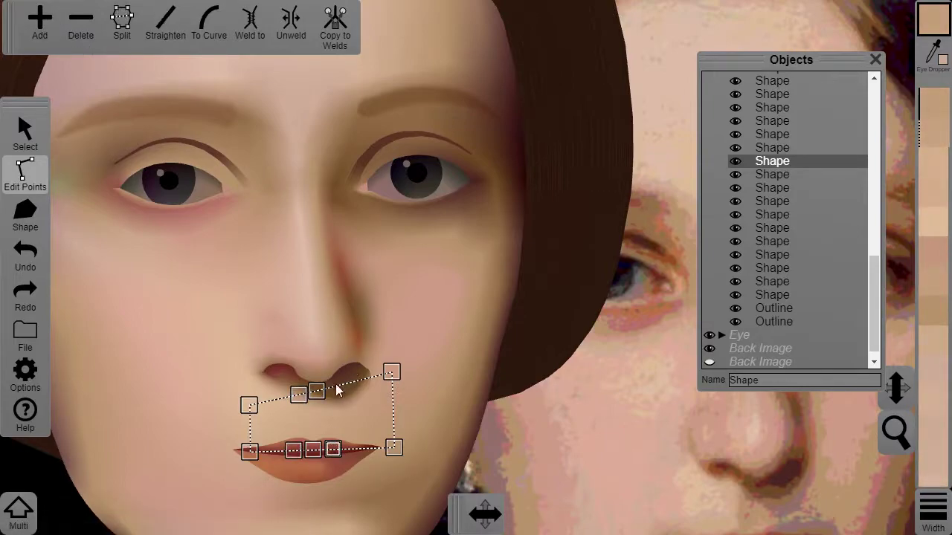
click(122, 22)
click(306, 405)
click(317, 391)
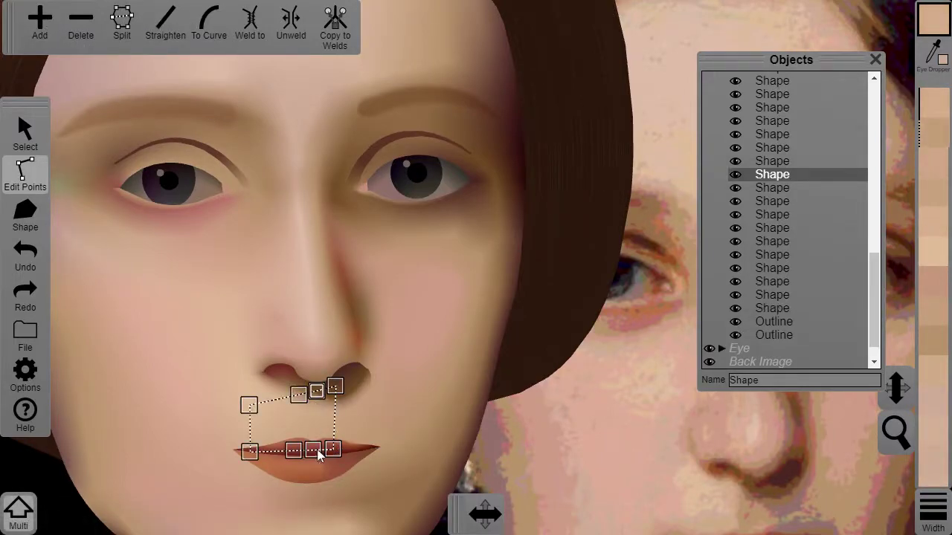
Split the remaining upper-lip shape at its central points to isolate a narrow vertical strip between nose and mouth
shift+click(314, 450)
click(122, 22)
click(287, 409)
click(299, 395)
shift+click(298, 452)
click(122, 22)
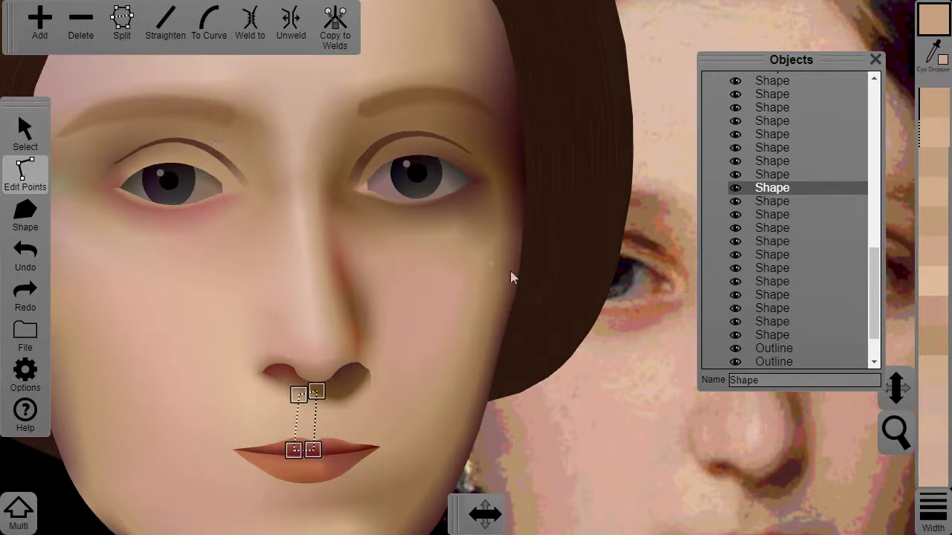
Recolour the points of the strip between nose and mouth with tan and brown tones sampled from the reference painting's upper lip
scroll(488, 256, down, 3)
scroll(199, 255, right, 3)
click(933, 54)
click(627, 424)
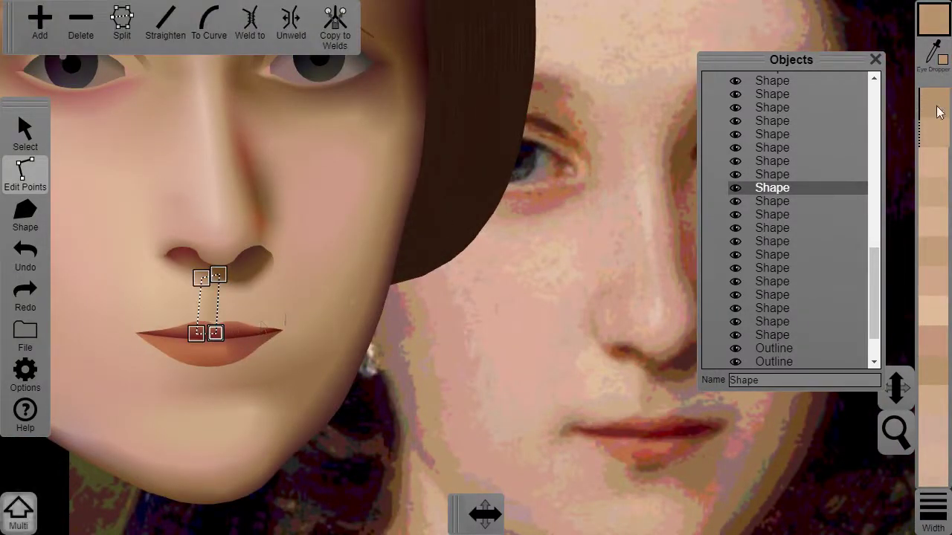
click(235, 332)
shift+click(238, 269)
click(932, 54)
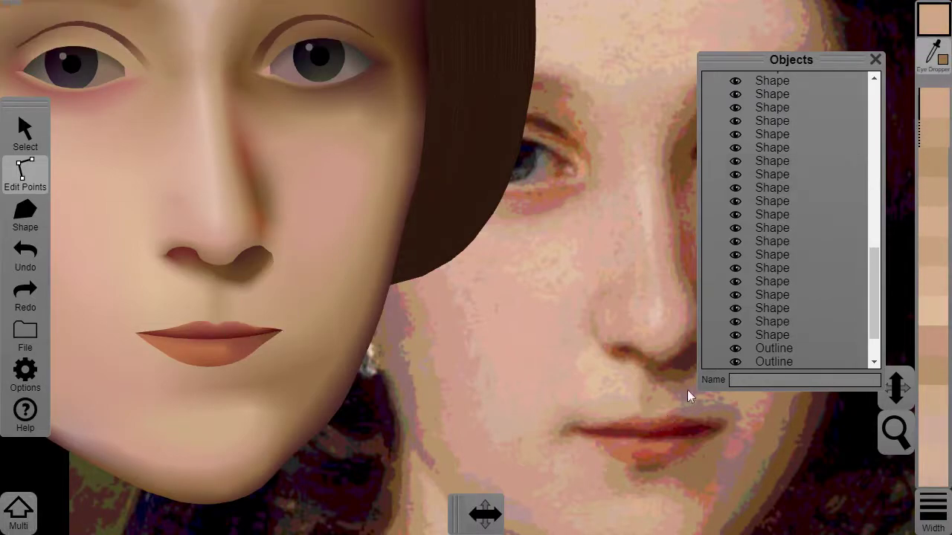
click(634, 376)
scroll(450, 363, down, 5)
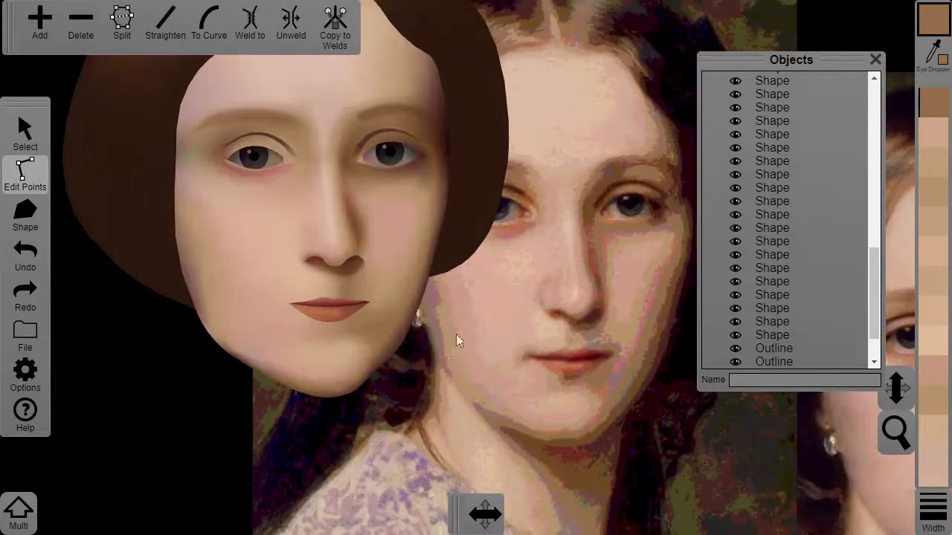
Recolour the inner points of the shape above the mouth's right-hand side with a mauve sampled from the reference painting
scroll(425, 272, up, 5)
drag(424, 266, 681, 287)
click(306, 287)
click(273, 304)
click(932, 54)
click(645, 352)
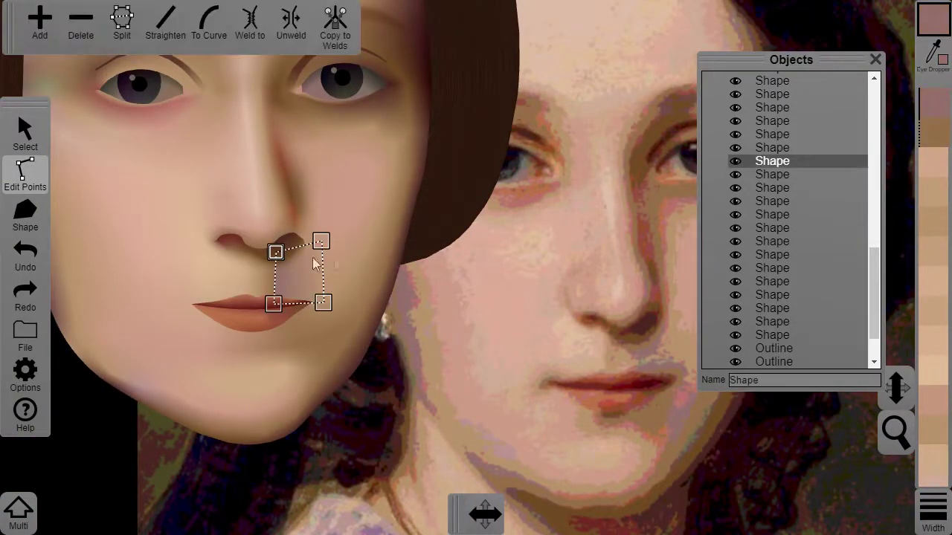
Compare the upper-lip shading with the paintings and weld the mauve-tinted shape's lower inner point at the lip line
scroll(414, 356, down, 5)
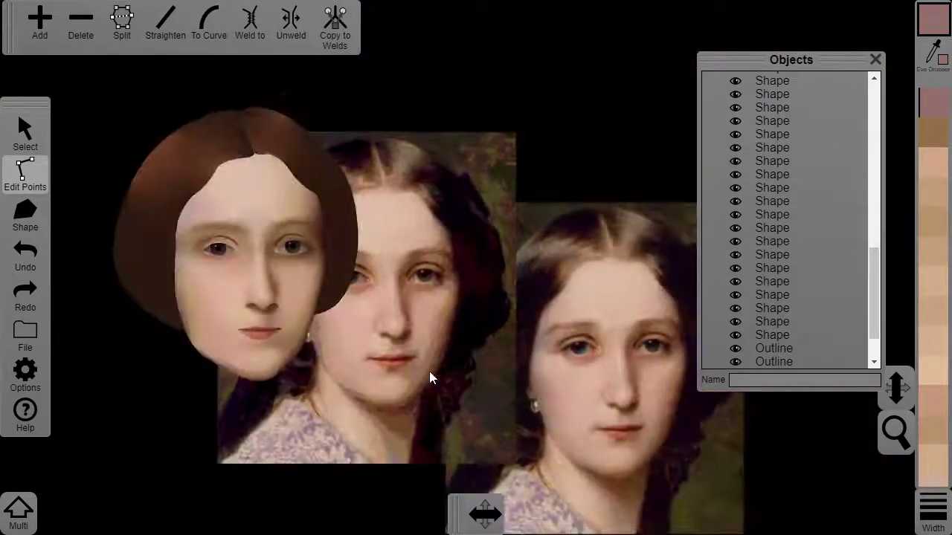
scroll(201, 346, up, 5)
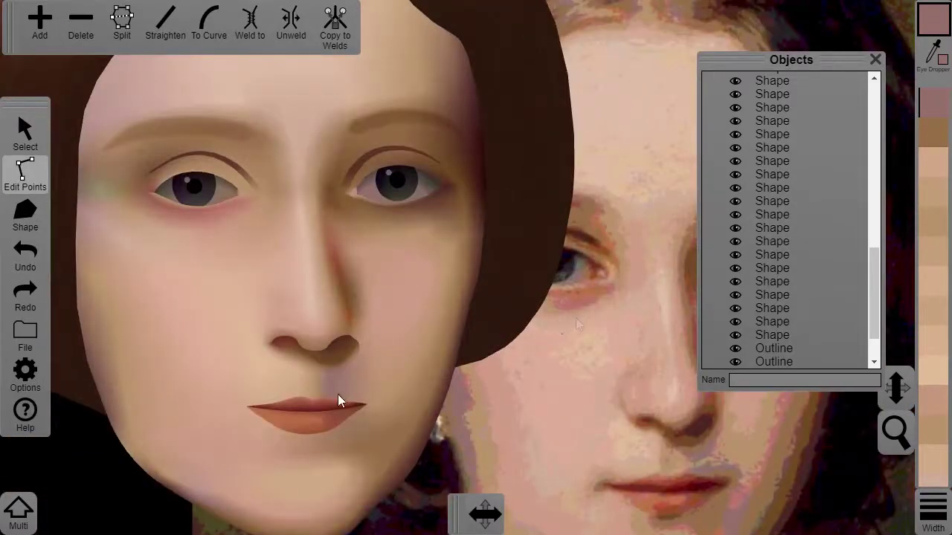
scroll(387, 380, down, 5)
scroll(277, 370, up, 5)
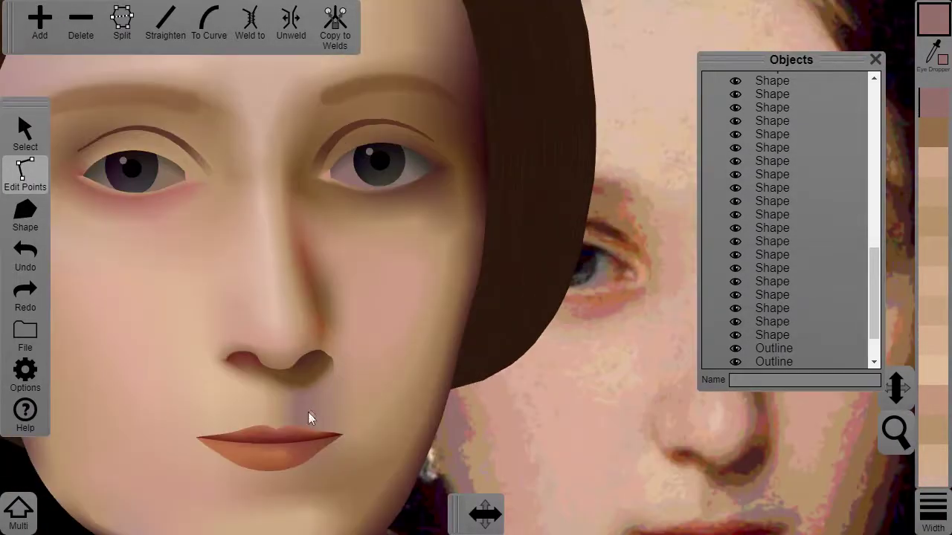
click(310, 371)
click(308, 437)
click(252, 30)
click(303, 436)
scroll(630, 478, down, 3)
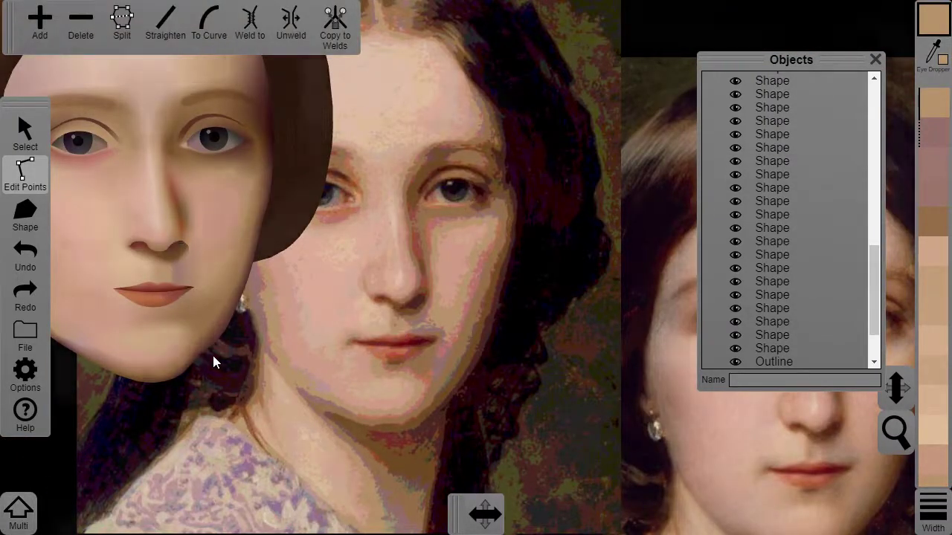
Shift the upper-left point of the narrow strip under the nose slightly outward, directly above its lower point
scroll(212, 361, up, 5)
click(493, 416)
drag(492, 364, 487, 362)
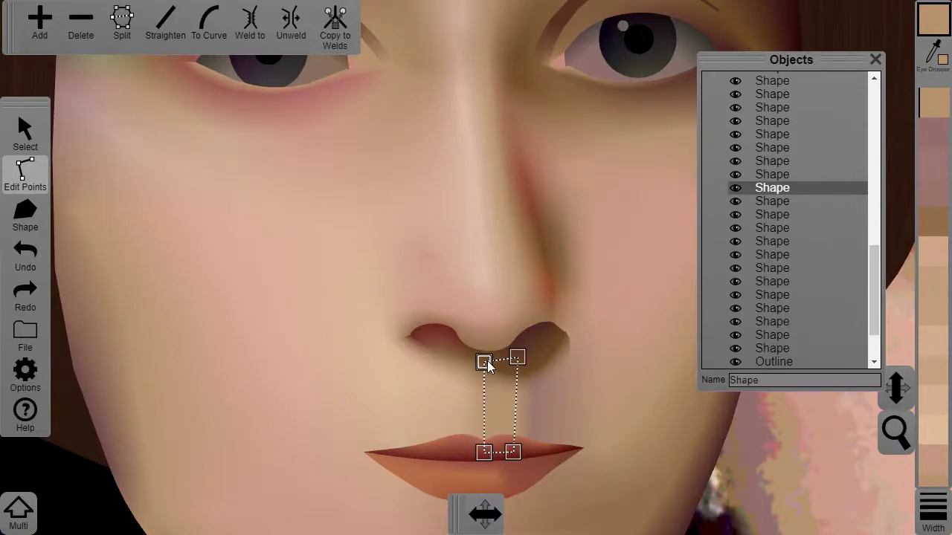
scroll(508, 446, down, 8)
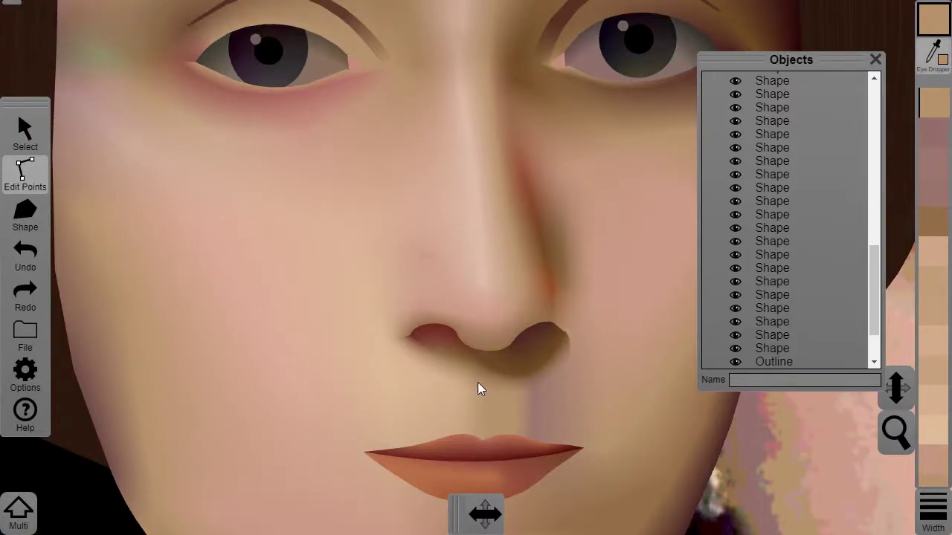
Recolour the narrow strip's right-hand lower point with a sampled skin pink and move its upper-right point slightly inward
scroll(647, 427, down, 4)
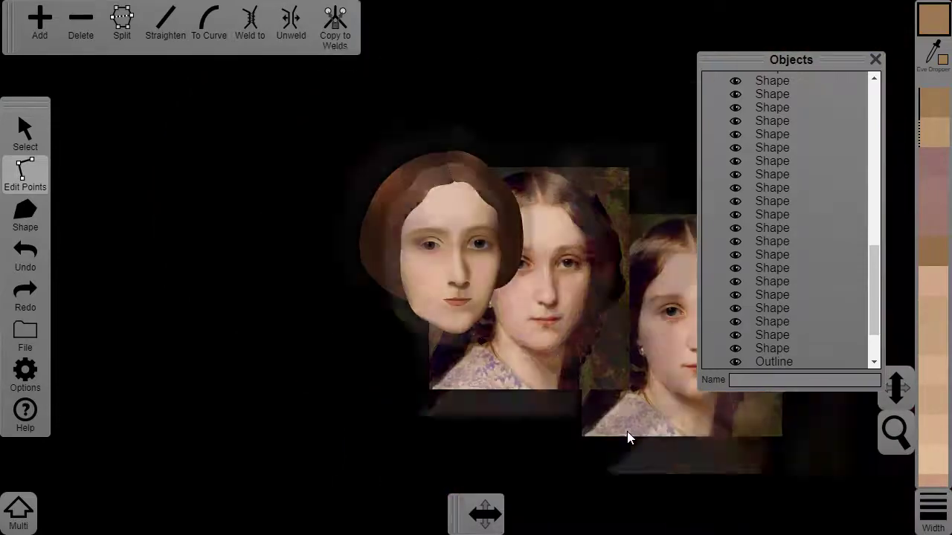
scroll(533, 387, up, 7)
click(348, 384)
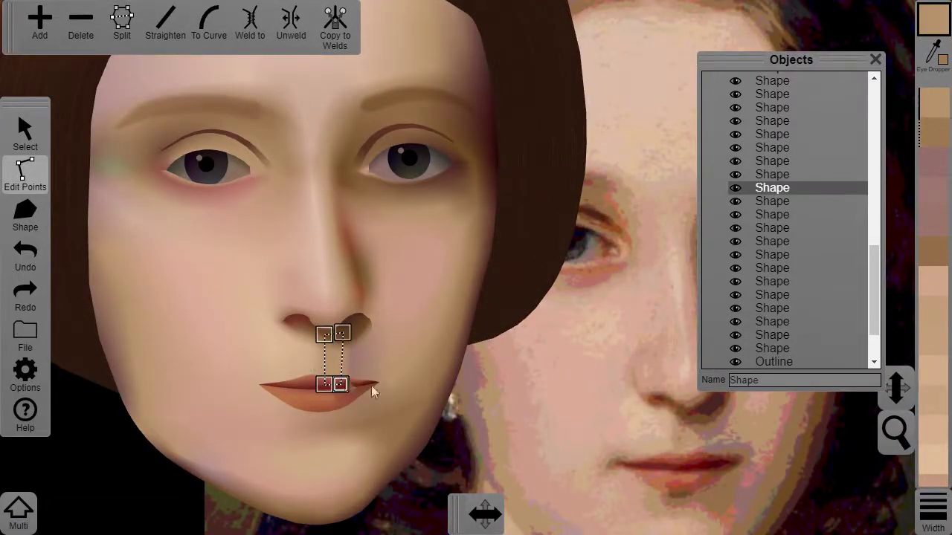
scroll(648, 460, up, 3)
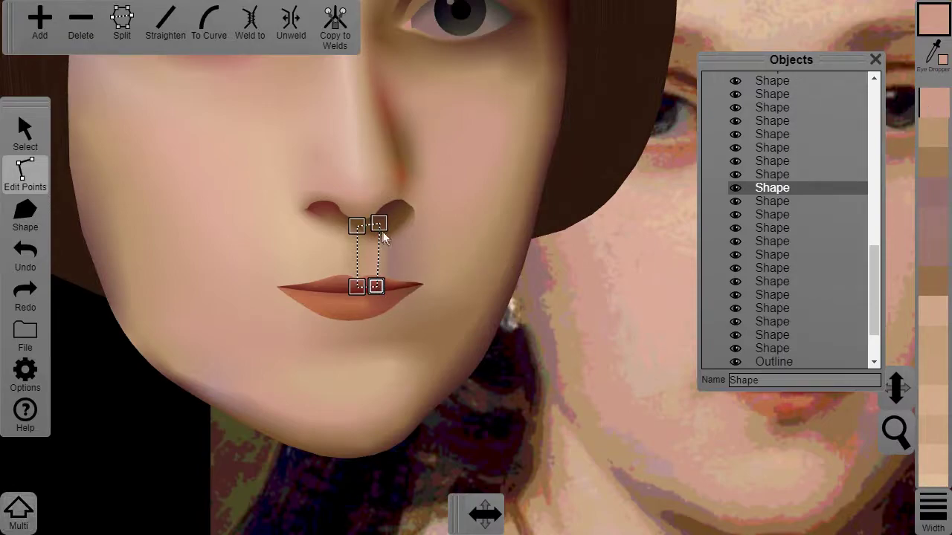
shift+click(381, 232)
click(507, 392)
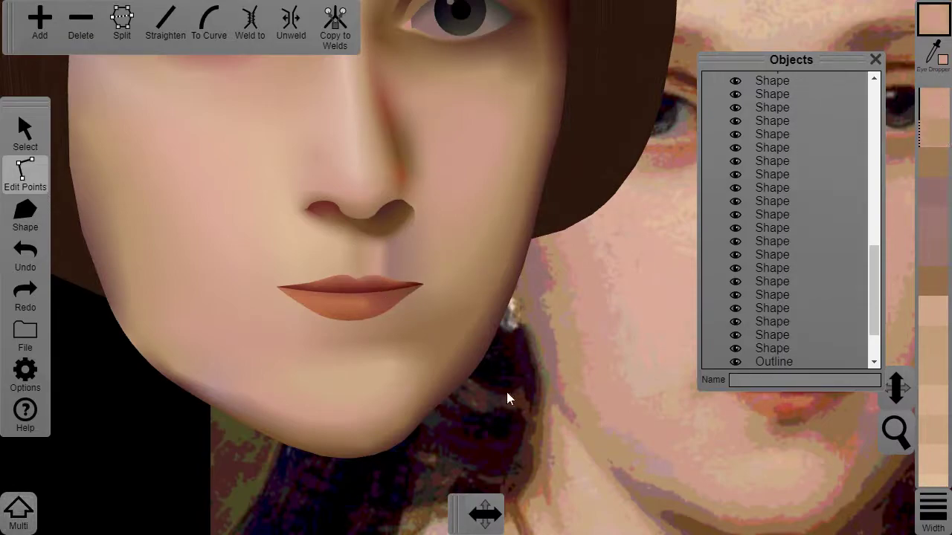
click(557, 340)
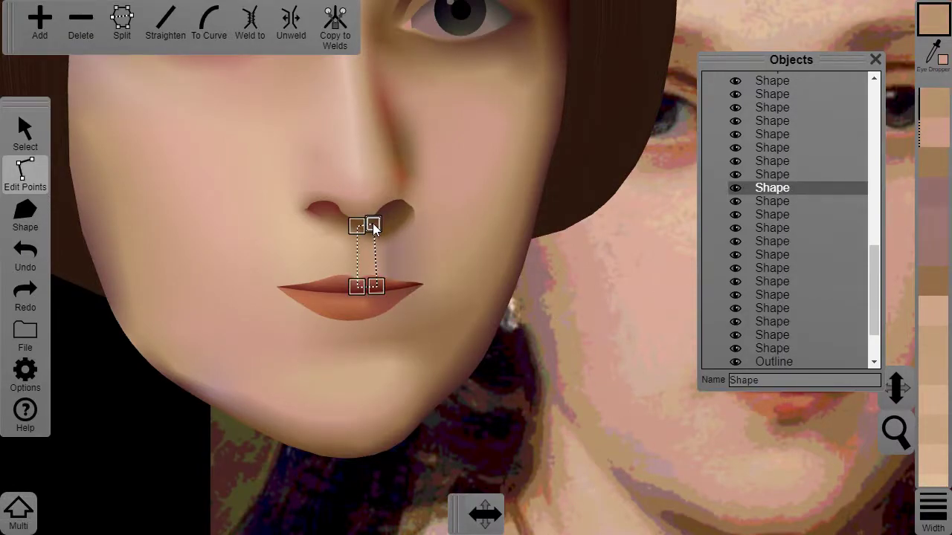
click(411, 263)
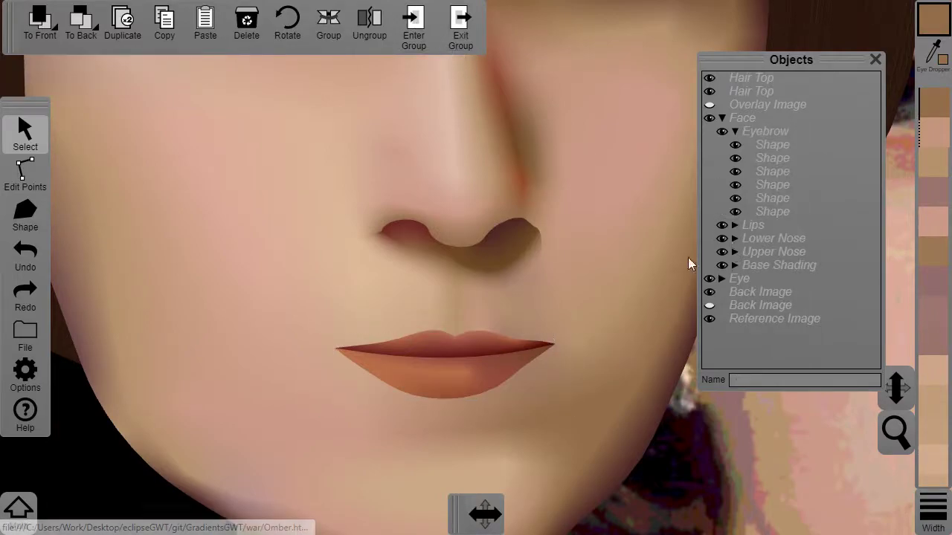
Draw small curved brown shadow shapes around both corners of the mouth, welded to the lips, and adjust their points
click(26, 217)
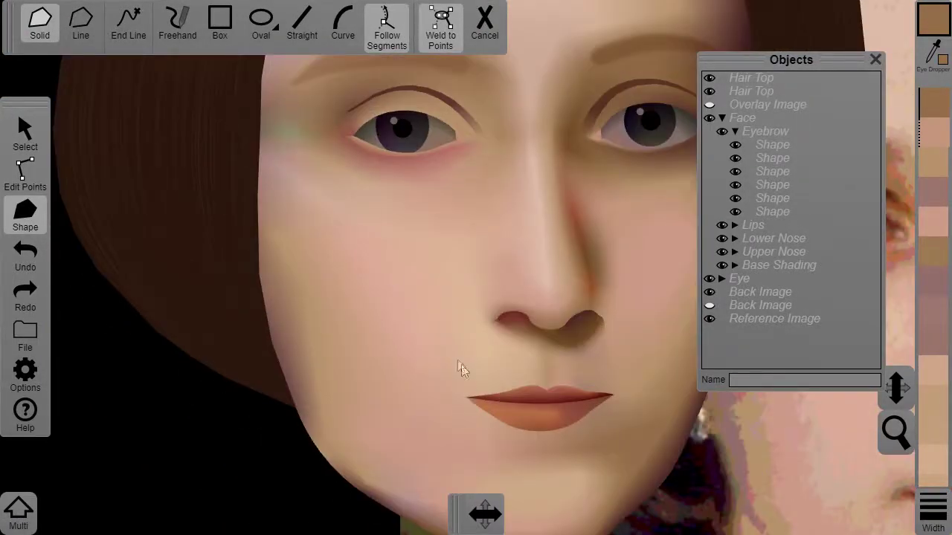
click(467, 397)
click(368, 30)
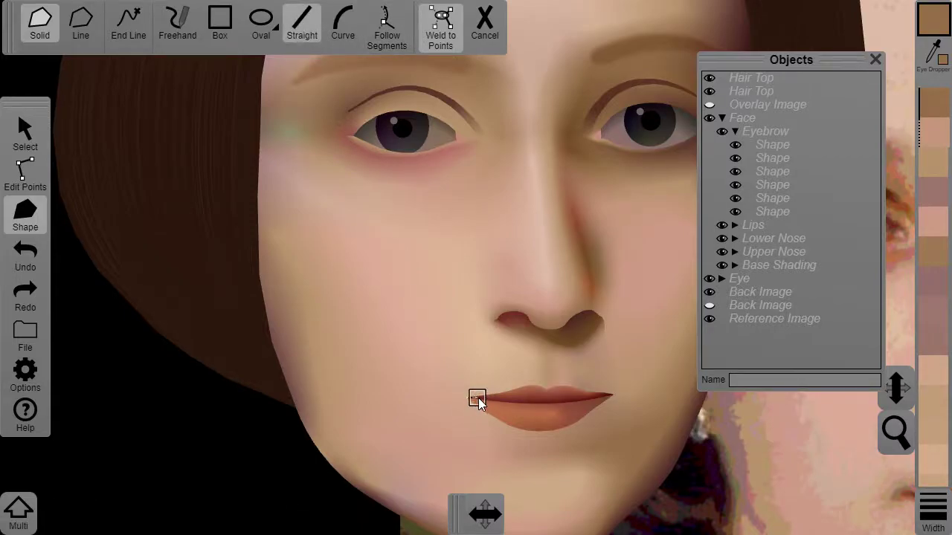
click(343, 22)
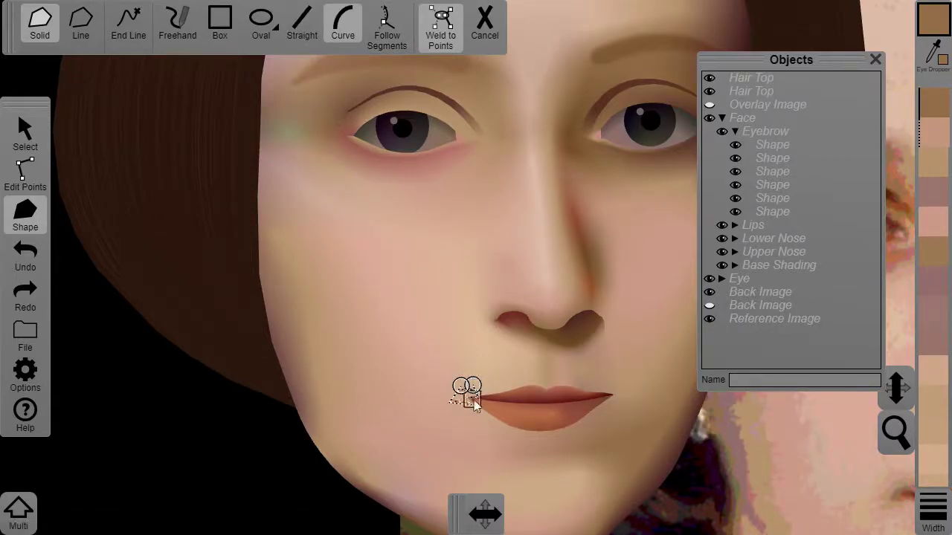
scroll(473, 404, up, 3)
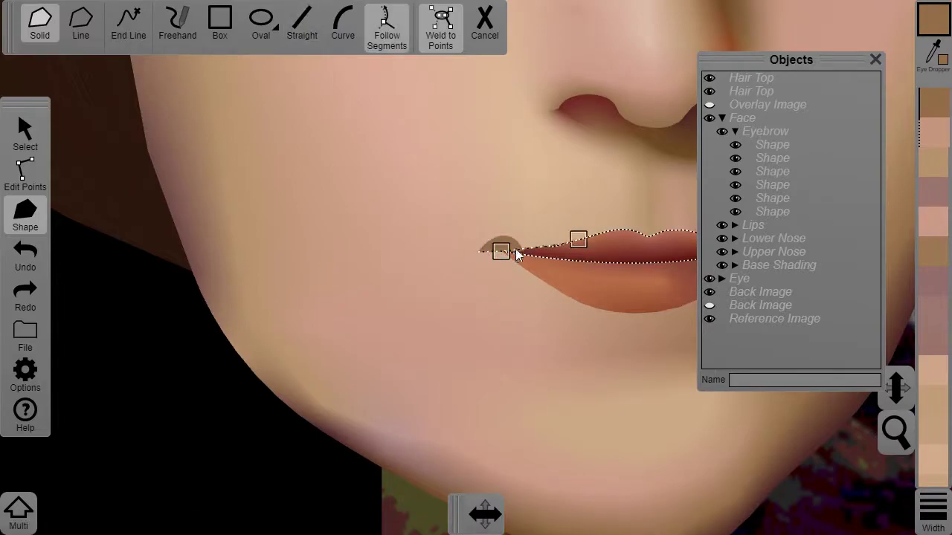
click(462, 253)
click(482, 256)
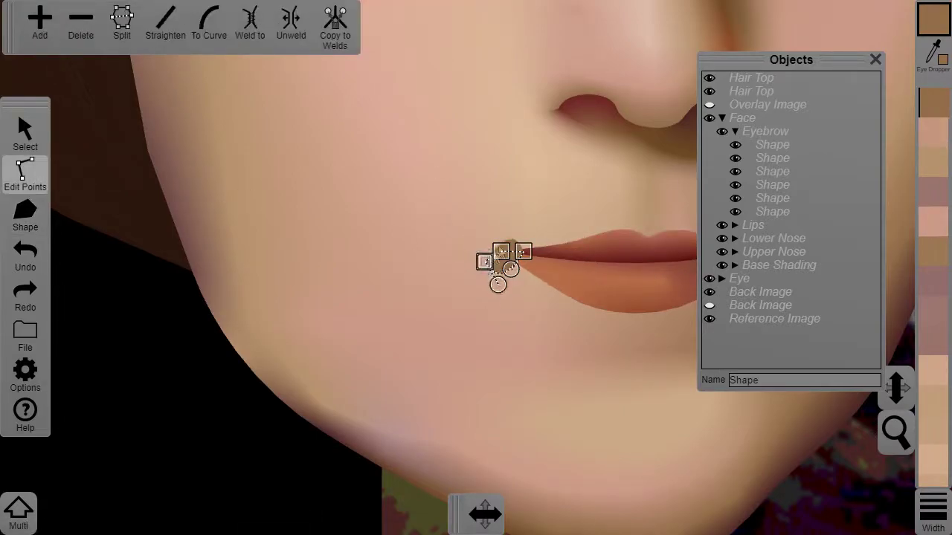
click(25, 375)
click(125, 373)
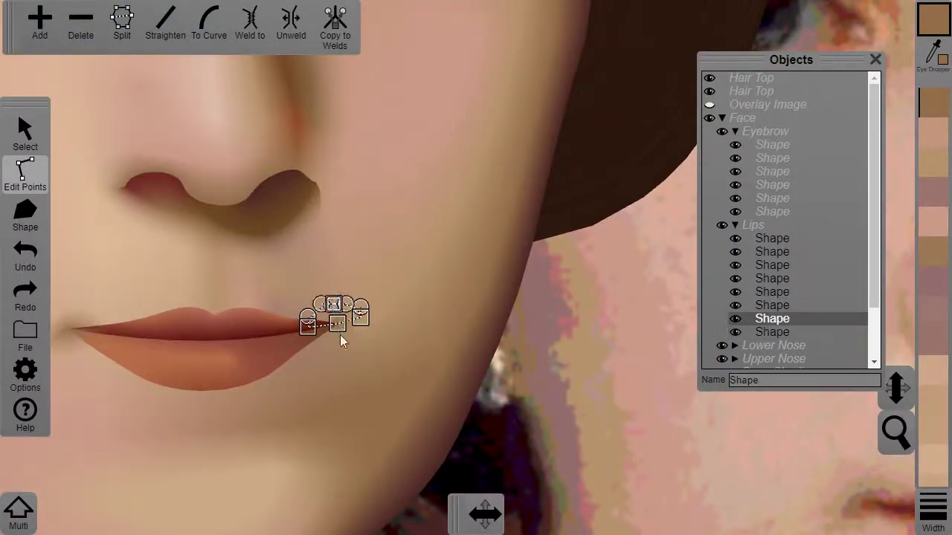
click(340, 335)
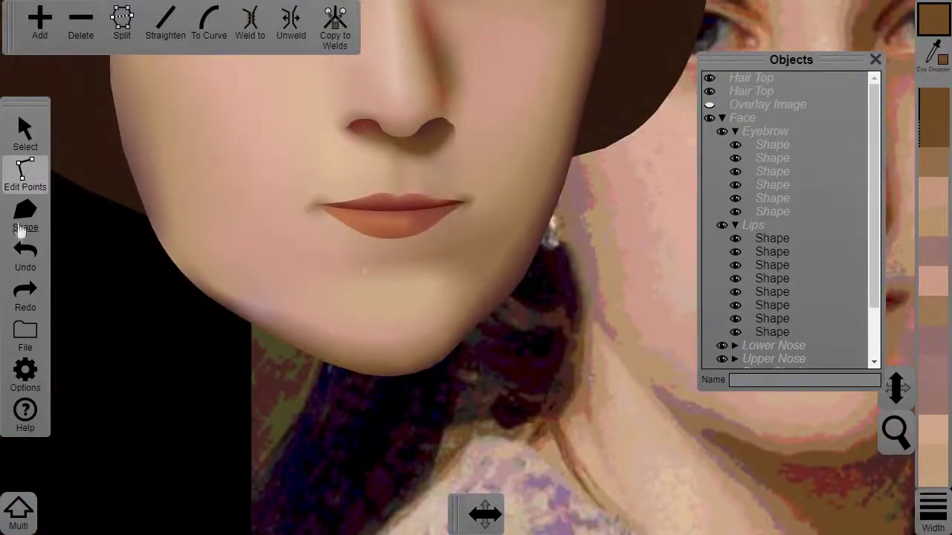
Draw a thin brown shadow shape along the lower lip's bottom edge and fade its outer points to transparent
click(417, 240)
click(426, 240)
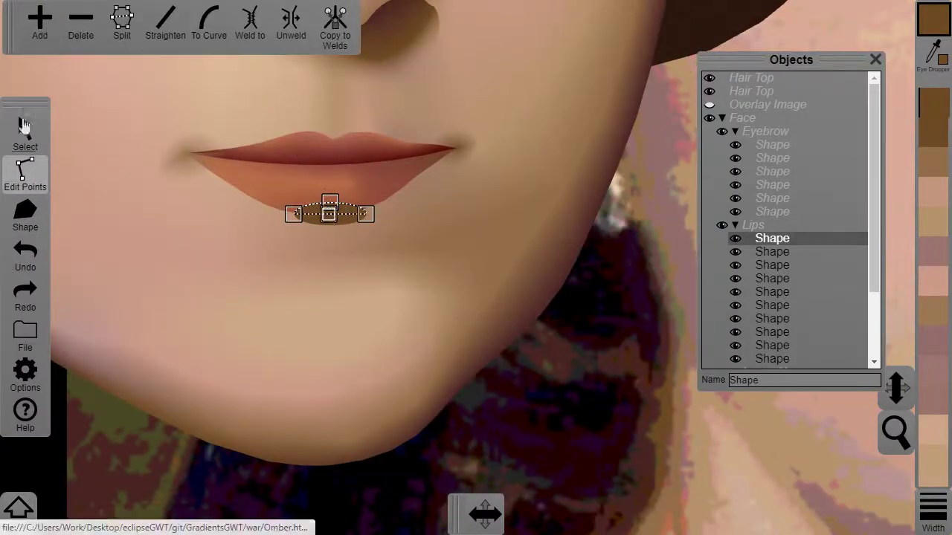
click(26, 134)
click(25, 175)
click(367, 215)
click(25, 376)
drag(126, 361, 302, 363)
drag(223, 362, 73, 355)
click(25, 134)
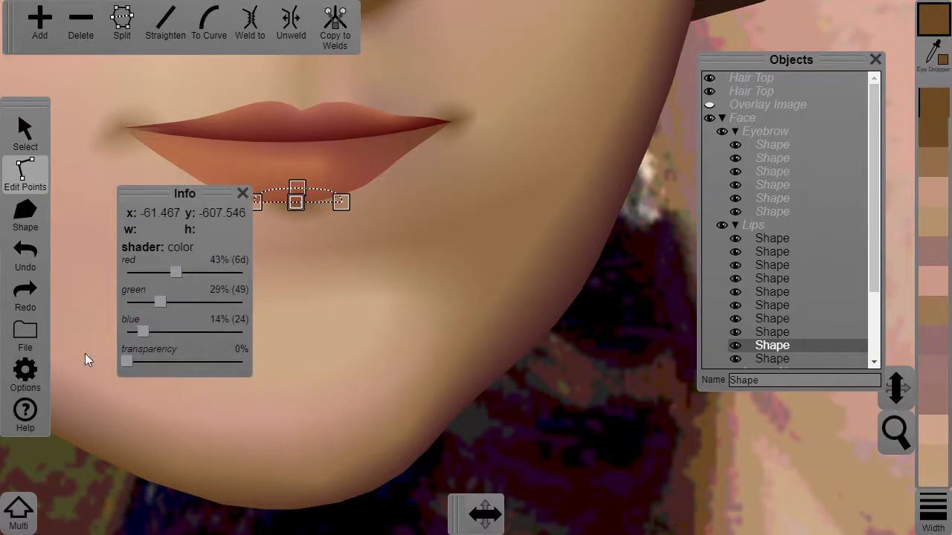
click(242, 193)
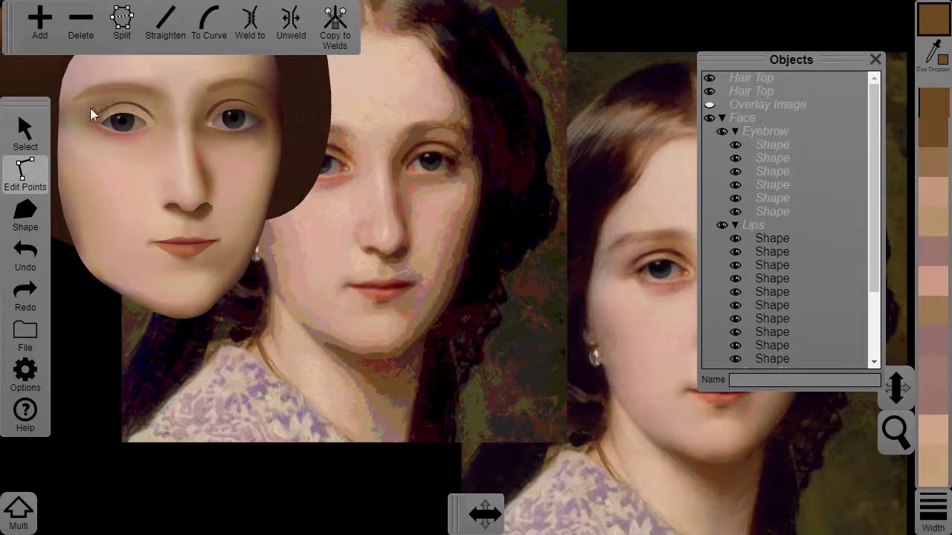
Open the shading shape beside the right-hand nostril for point editing and select its lower outer point
click(25, 133)
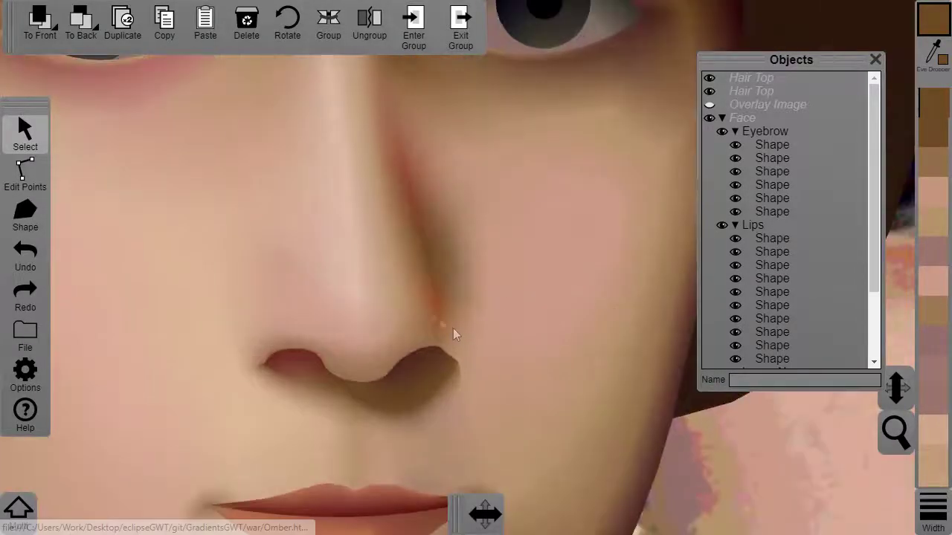
double_click(475, 358)
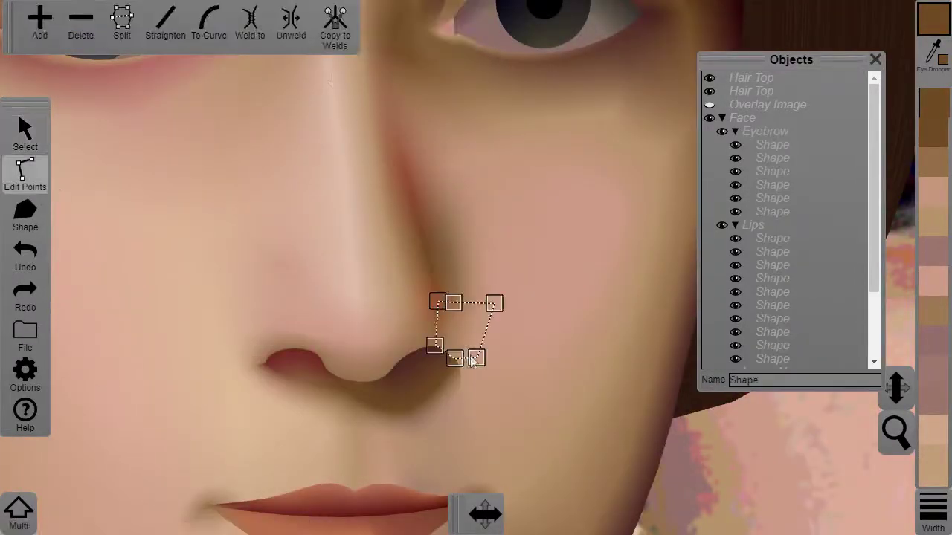
click(474, 360)
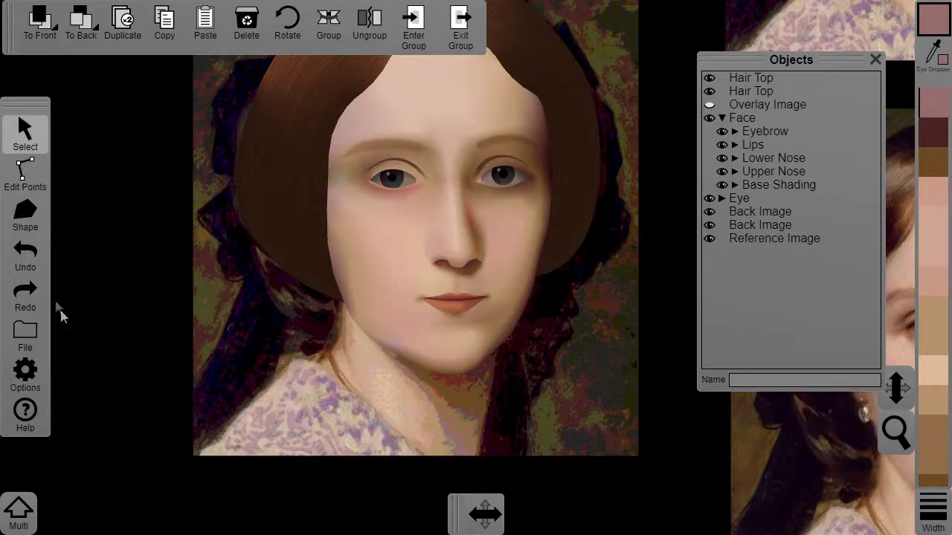
Draw skin-toned neck shapes from the jaw line down to the collar and select the left-hand shape's midpoints
click(24, 214)
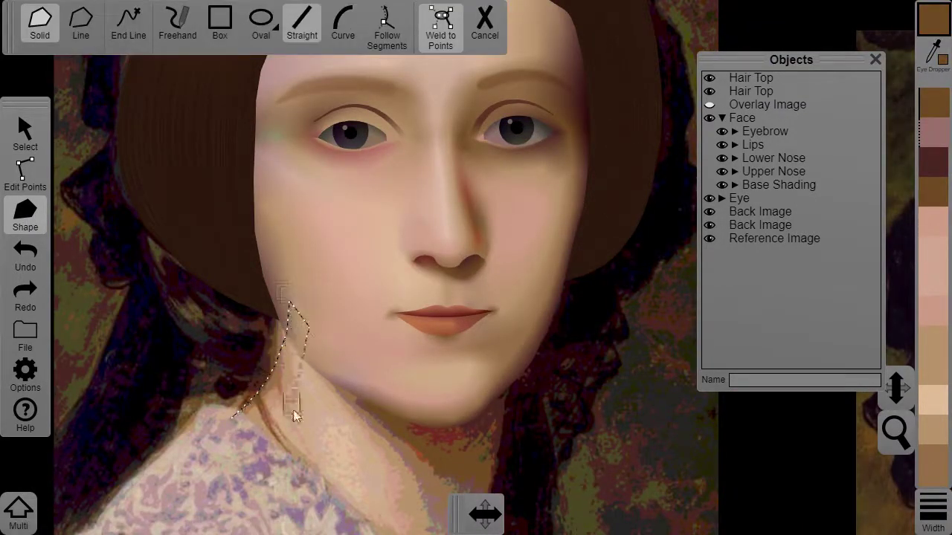
click(293, 410)
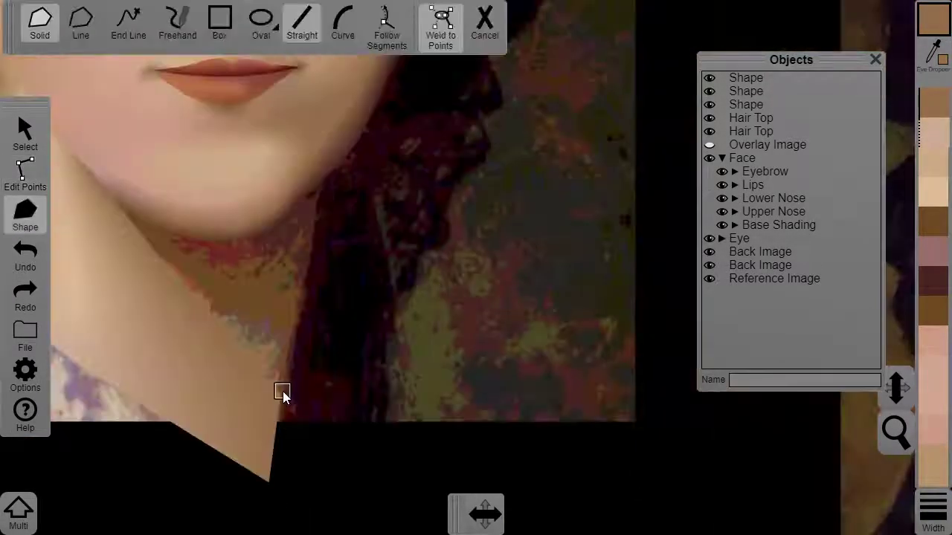
click(282, 393)
click(387, 27)
click(93, 172)
click(302, 22)
click(217, 217)
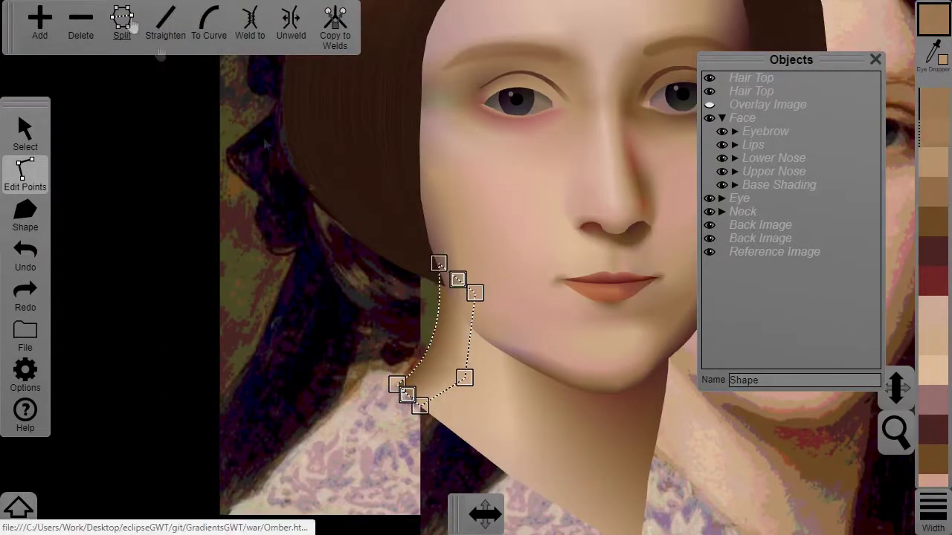
drag(409, 394, 449, 268)
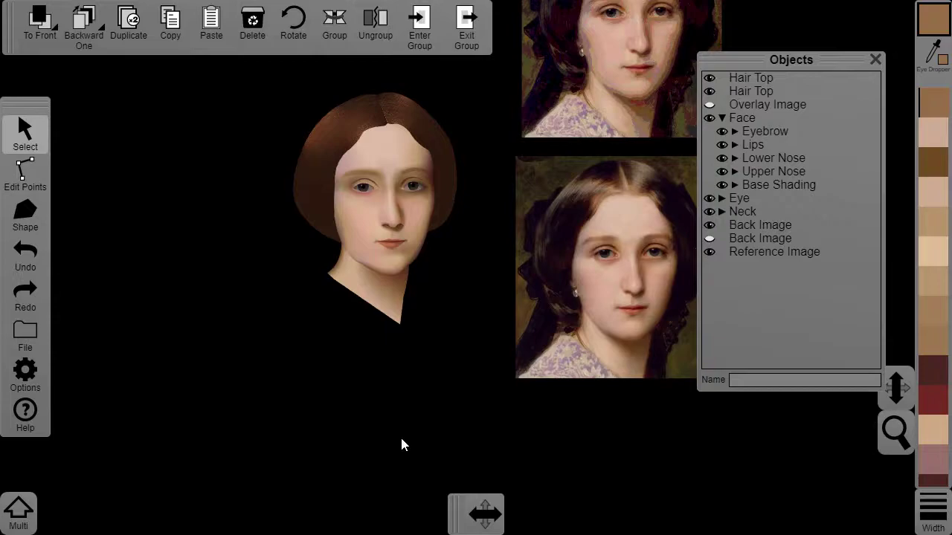
Split the Hair Top shapes into further sections on both sides of the parting
double_click(353, 122)
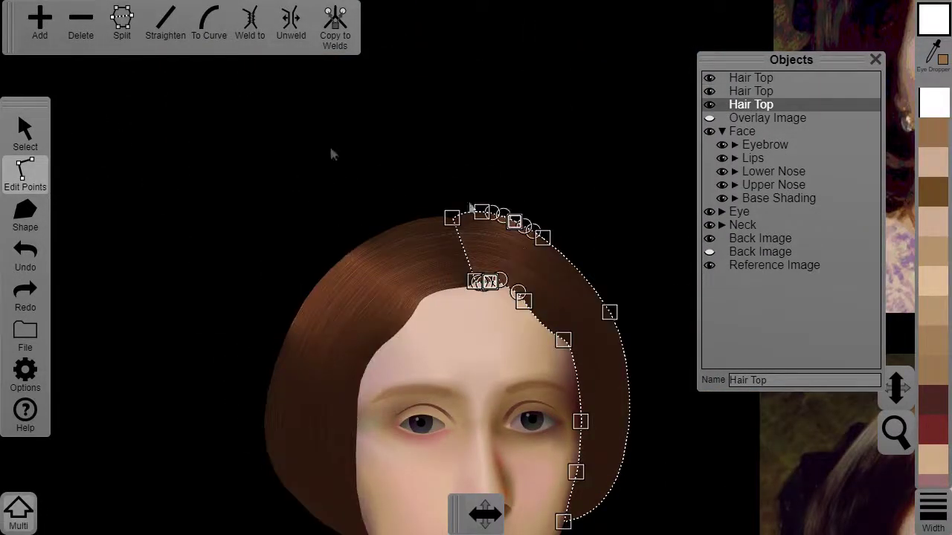
click(301, 276)
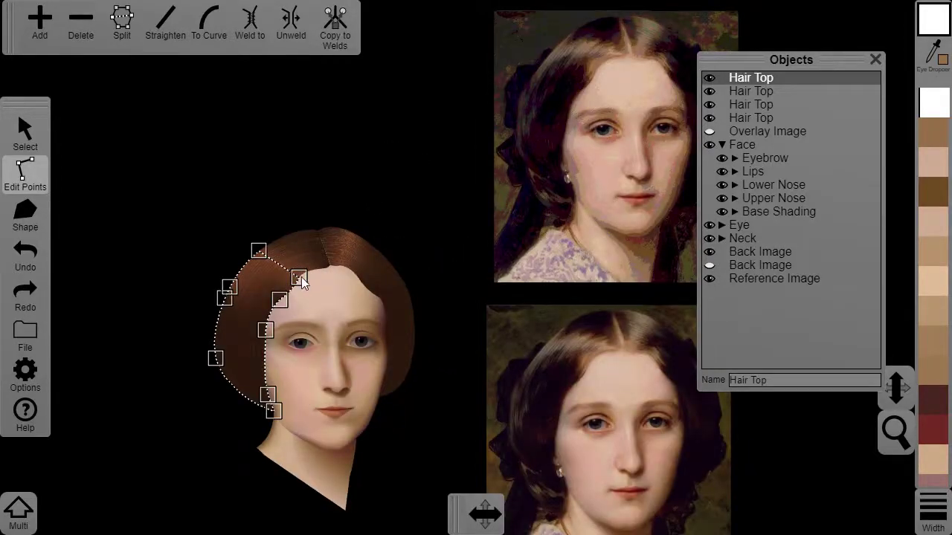
click(110, 31)
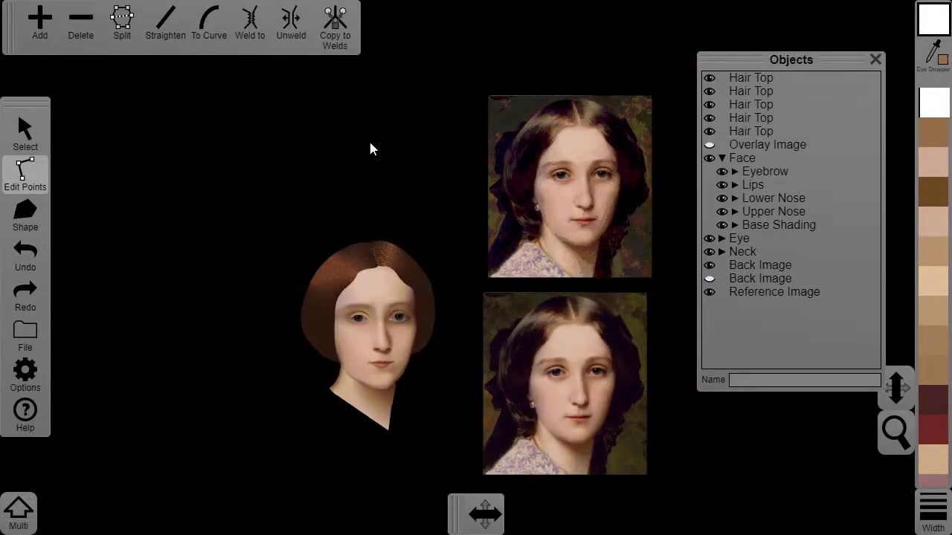
Duplicate the left-hand hair section and place the copy in the empty area beside the head
click(34, 133)
click(316, 323)
click(431, 316)
click(316, 324)
click(129, 24)
drag(316, 320, 205, 377)
Rename the duplicated hair section as Hair Behind
click(791, 380)
key(BackSpace)
key(BackSpace)
key(BackSpace)
text(Behind)
click(84, 25)
Reshape the Hair Behind piece by shifting its lowest corner outward and moving its inner edge
click(26, 174)
drag(437, 371, 402, 383)
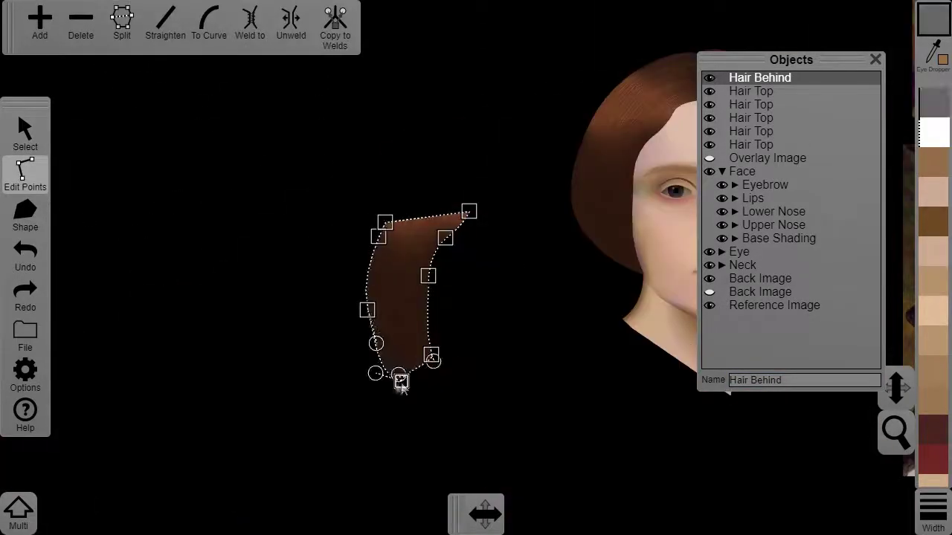
drag(426, 275, 454, 277)
click(29, 378)
drag(401, 381, 384, 380)
click(384, 223)
drag(534, 359, 501, 361)
Delete the two outer-edge points between the corners of the Hair Behind piece
click(367, 310)
shift+click(379, 236)
click(88, 28)
click(655, 141)
click(26, 134)
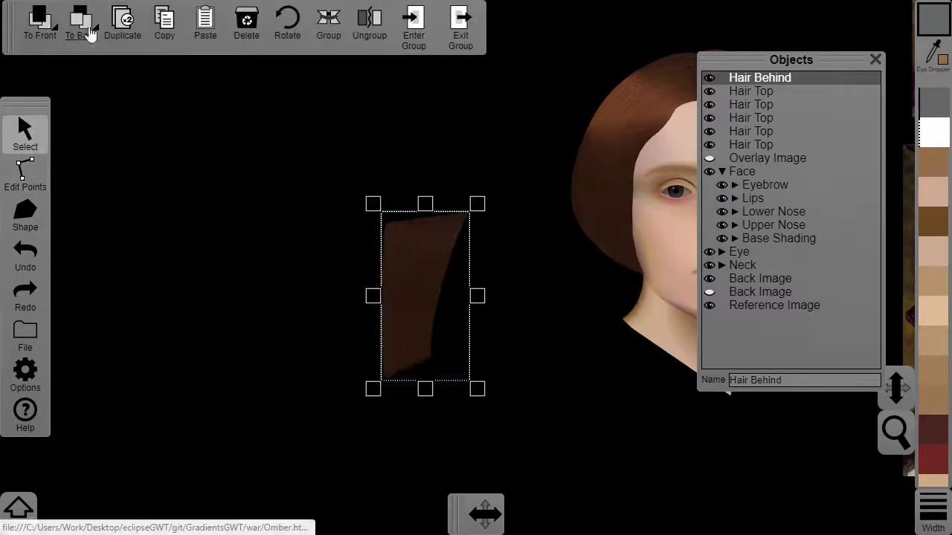
Send the Hair Behind piece below the neck in the stacking order and move it behind the head's left-hand side
click(84, 25)
click(41, 26)
click(27, 172)
click(25, 134)
drag(421, 265, 642, 219)
Shift the Hair Behind piece's lower outer corner outward and bend its outer edge to continue the hair's outline
click(25, 174)
scroll(679, 188, up, 3)
click(209, 23)
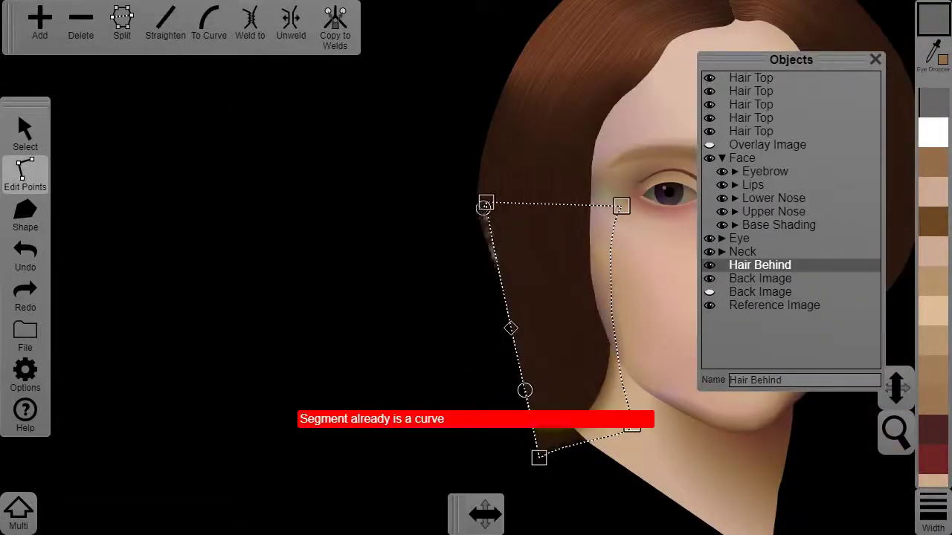
drag(537, 457, 510, 466)
click(25, 134)
click(26, 174)
drag(483, 212, 475, 200)
drag(457, 278, 469, 284)
Duplicate the Hair Behind piece and move the copy to the right-hand side of the head
click(25, 133)
click(128, 29)
drag(130, 329, 404, 309)
Move the right-hand Hair Behind copy's lower points so that it tucks behind the neck
click(25, 174)
click(434, 151)
drag(325, 412, 287, 406)
drag(443, 369, 374, 410)
click(515, 97)
Inspect the front and rear hair pieces on both sides of the head against the paintings
scroll(516, 97, down, 5)
click(316, 275)
click(439, 297)
click(499, 282)
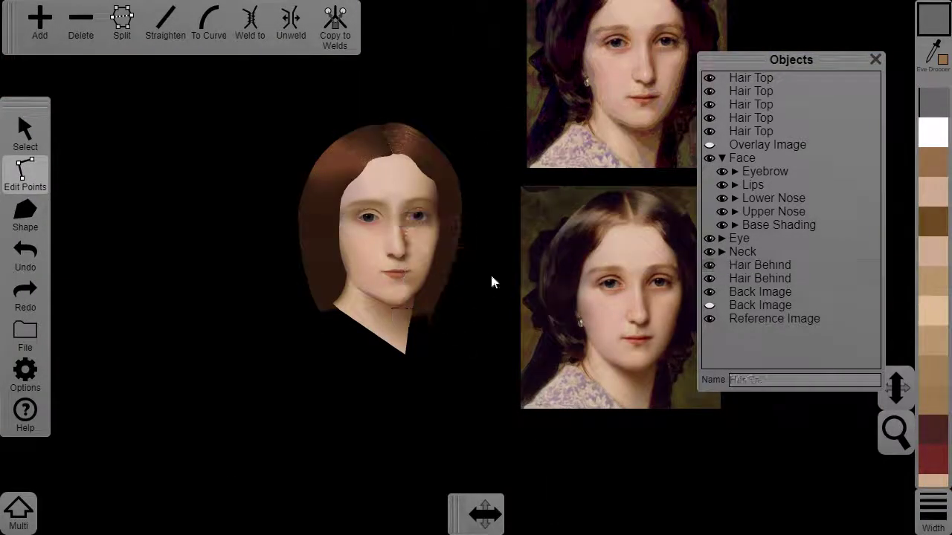
scroll(177, 222, up, 2)
click(277, 245)
click(260, 244)
click(202, 248)
drag(437, 258, 361, 301)
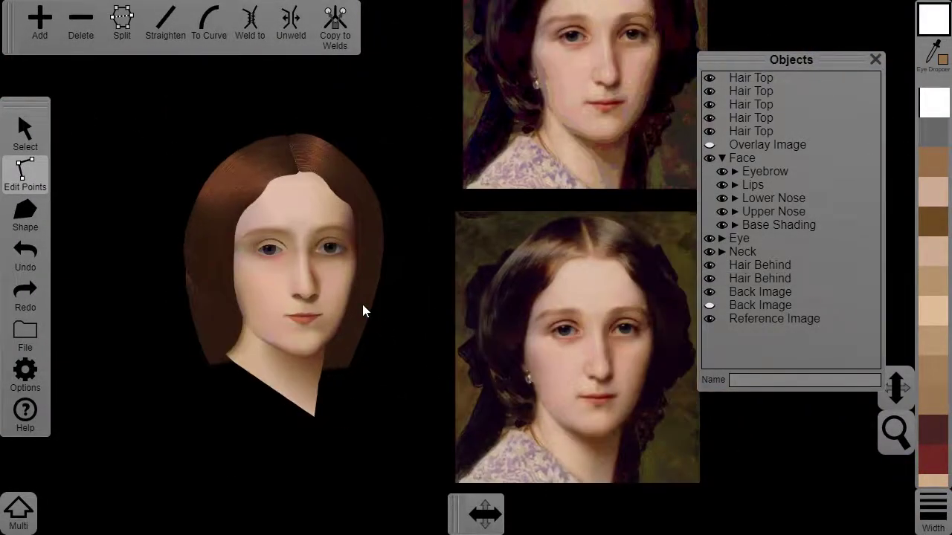
Recolour the lower outer point of the left-hand hair section with light grey
click(209, 293)
click(933, 21)
click(673, 140)
click(26, 134)
scroll(474, 264, up, 4)
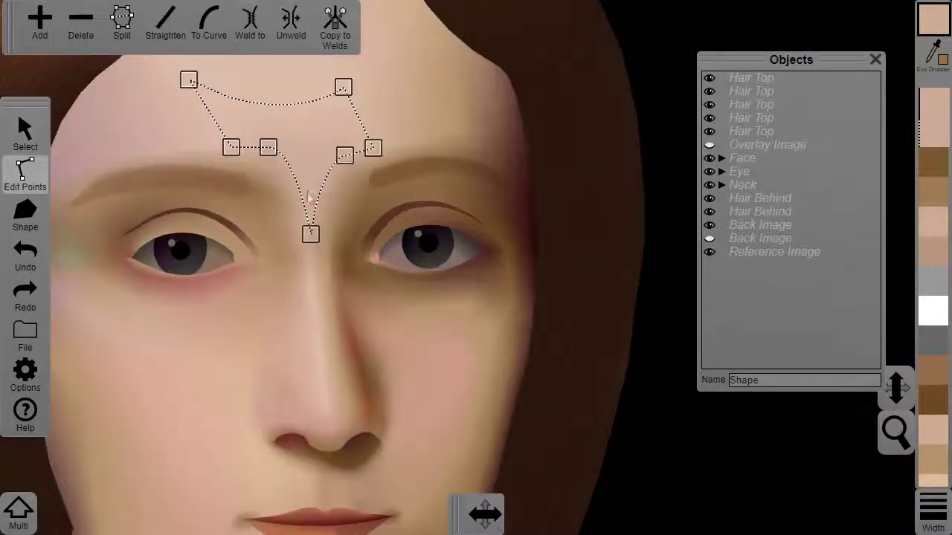
Shift the lower tip of the V between the eyebrows sideways and delete the surplus point beside it
click(309, 200)
click(301, 215)
click(334, 217)
scroll(341, 201, up, 4)
click(258, 218)
drag(271, 277, 238, 264)
click(244, 278)
key(Delete)
Try to weld the short segment at the V's tip between the eyebrows to the forehead shape
click(286, 268)
click(242, 265)
click(251, 271)
click(250, 22)
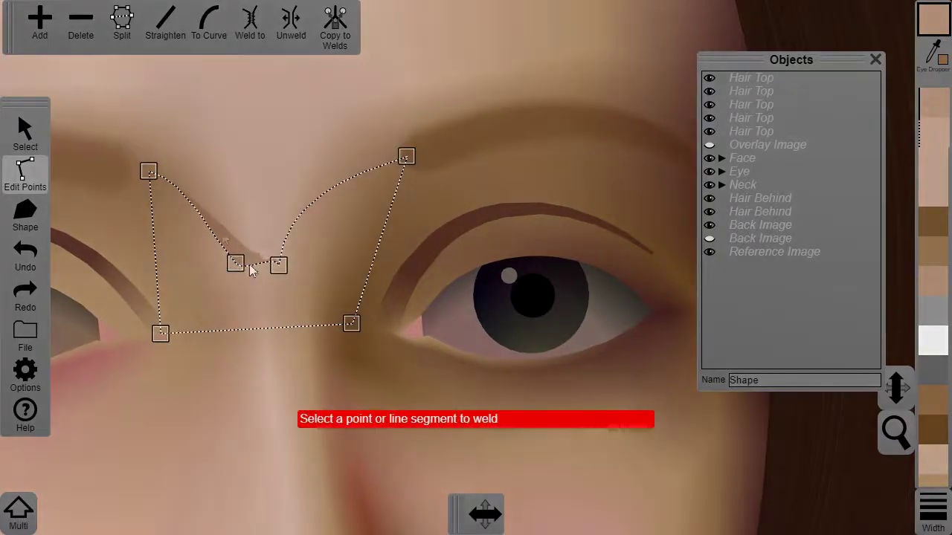
click(259, 251)
Level the two tip points of the shape between the eyebrows and adjust the spacing between them
scroll(357, 246, up, 3)
drag(174, 254, 170, 270)
drag(210, 278, 214, 268)
scroll(213, 271, down, 3)
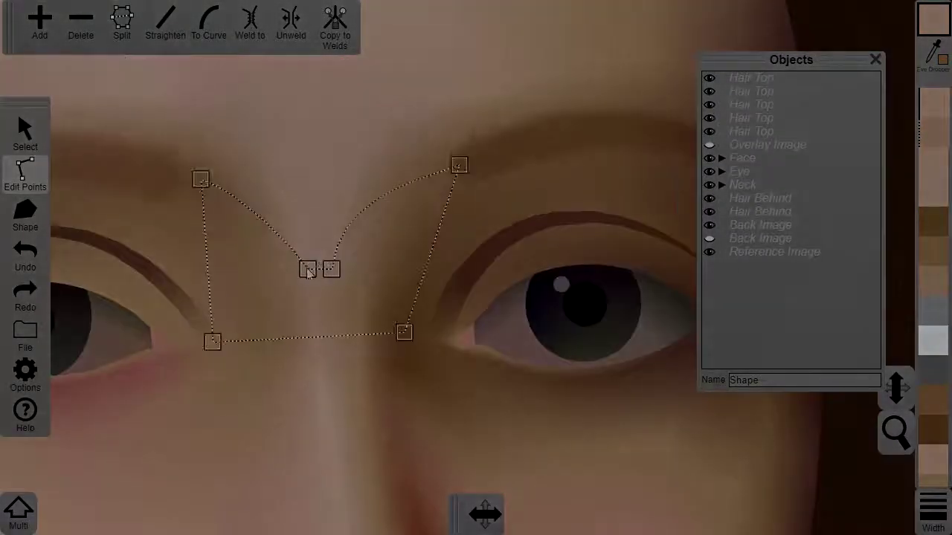
click(320, 238)
drag(308, 268, 298, 268)
scroll(301, 297, down, 2)
Examine the shading around the eyes up close and the whole portrait
scroll(306, 318, down, 1)
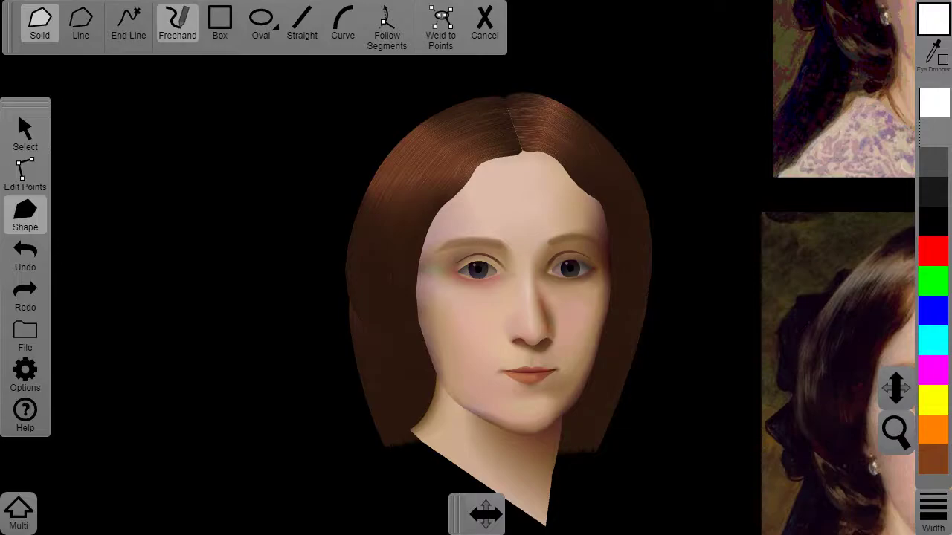
drag(901, 432, 909, 393)
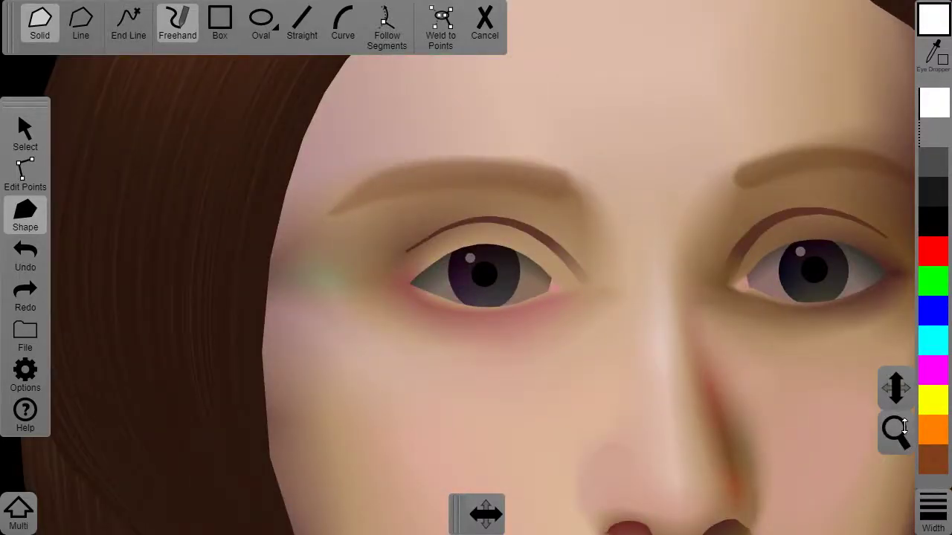
drag(904, 427, 909, 461)
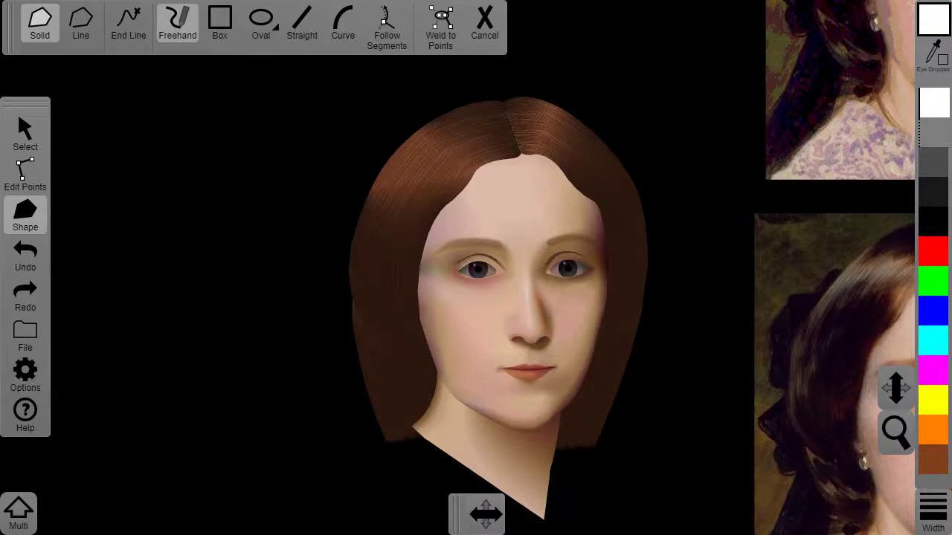